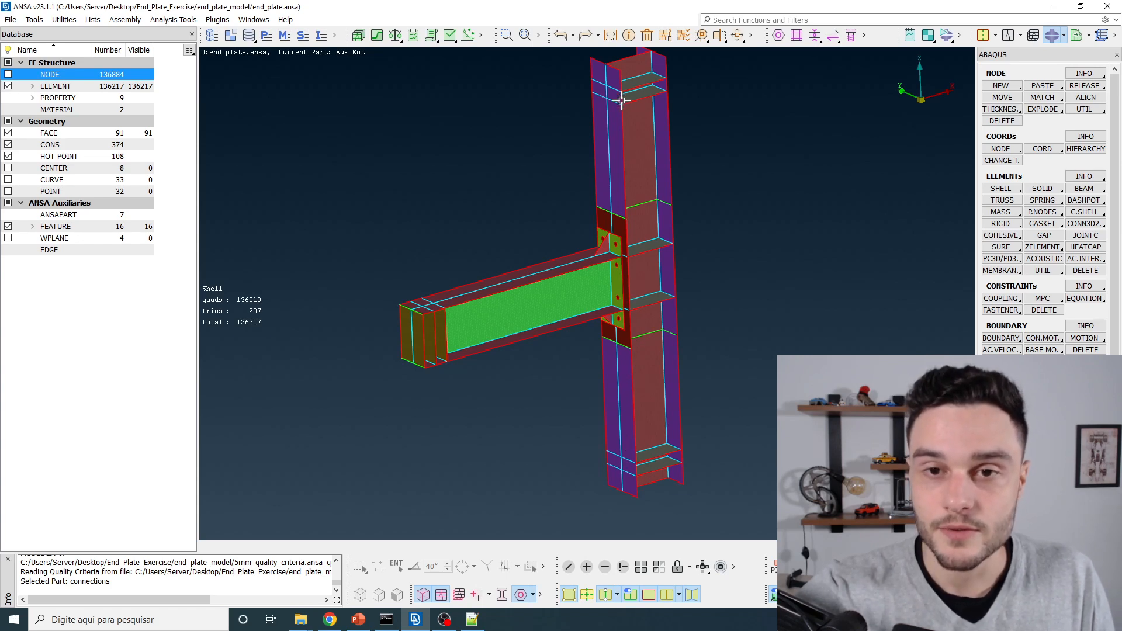
Examine the shell mesh on the beam flange, web and bolted end plate, including the elements around the bolt holes.
{"action": "scroll", "coordinate": [471, 291], "scroll_direction": "up", "scroll_amount": 10}
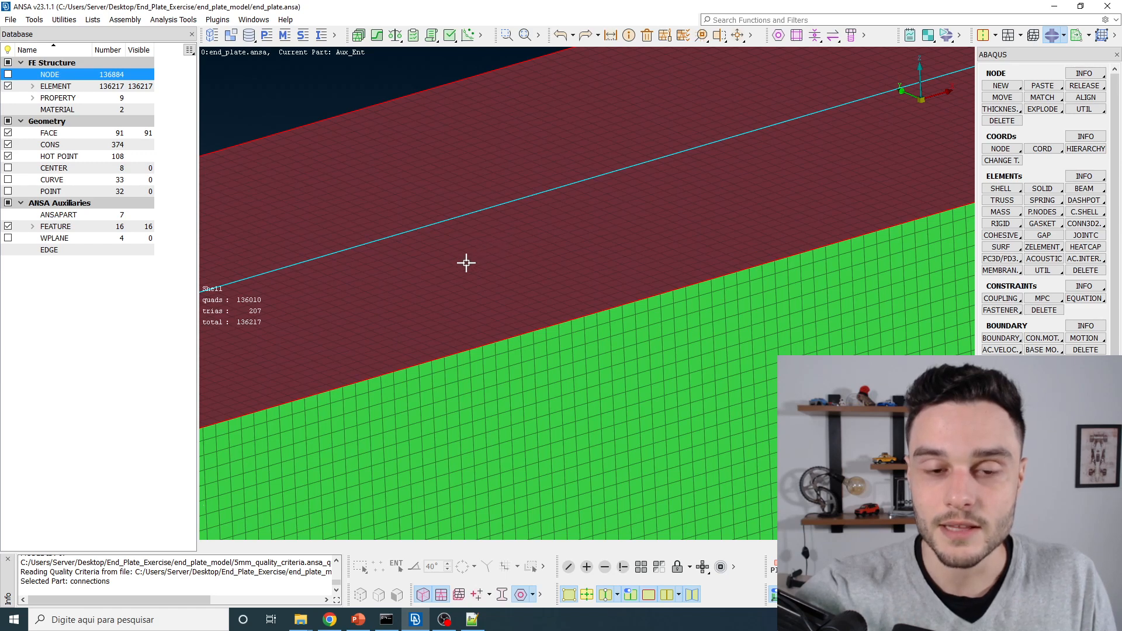
{"action": "scroll", "coordinate": [572, 281], "scroll_direction": "up", "scroll_amount": 5}
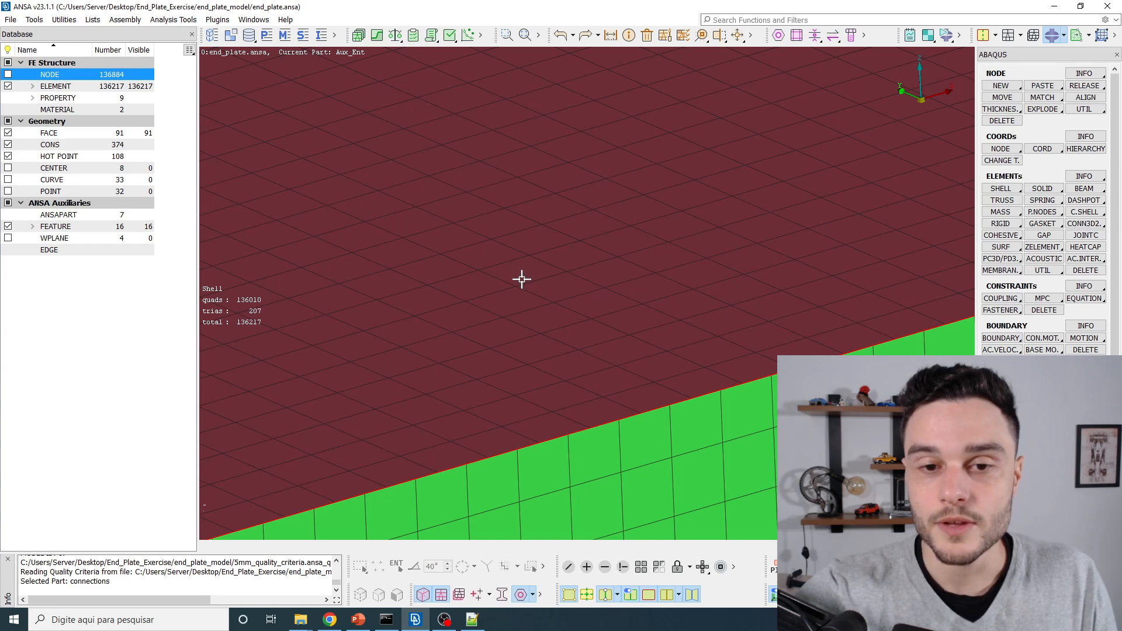
{"action": "scroll", "coordinate": [522, 279], "scroll_direction": "down", "scroll_amount": 8}
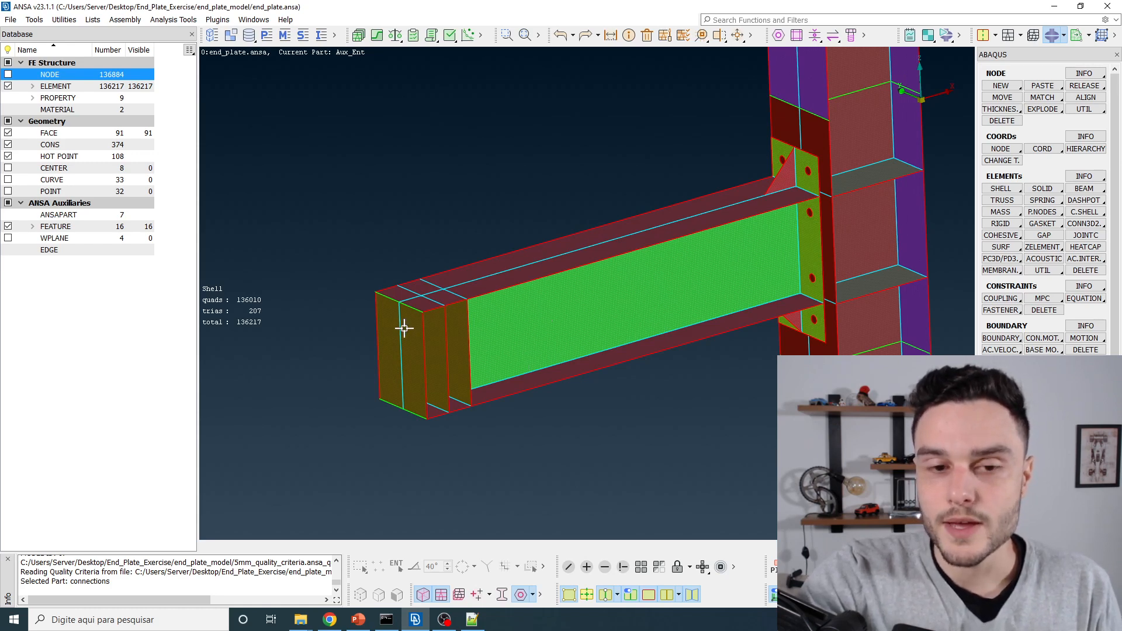
{"action": "scroll", "coordinate": [403, 321], "scroll_direction": "down", "scroll_amount": 5}
{"action": "scroll", "coordinate": [458, 346], "scroll_direction": "up", "scroll_amount": 5}
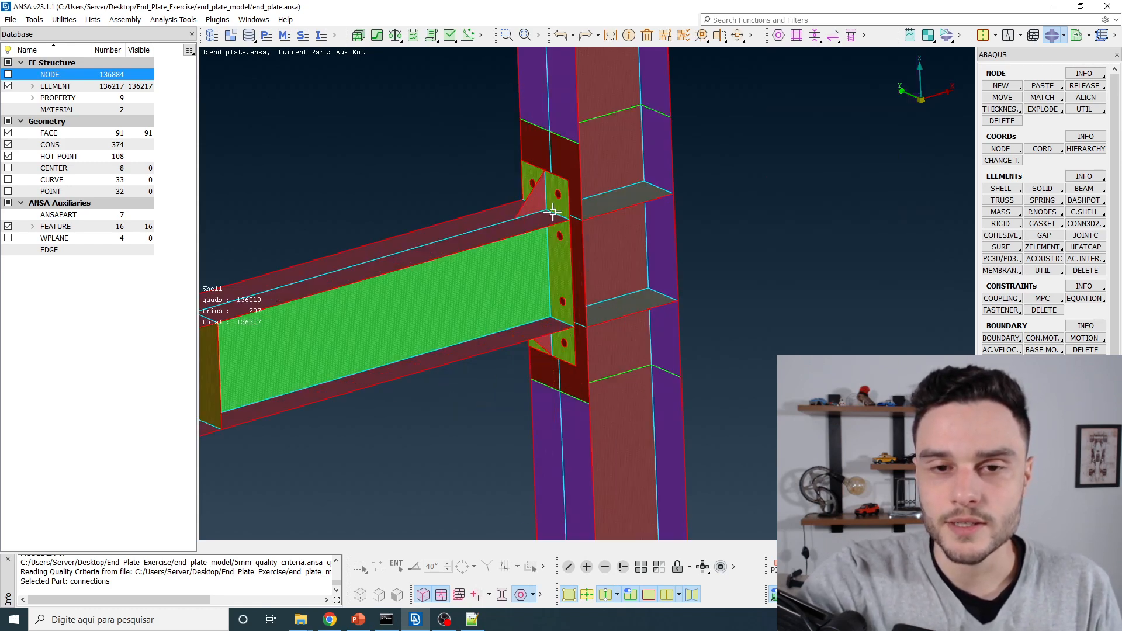
{"action": "scroll", "coordinate": [565, 187], "scroll_direction": "up", "scroll_amount": 6}
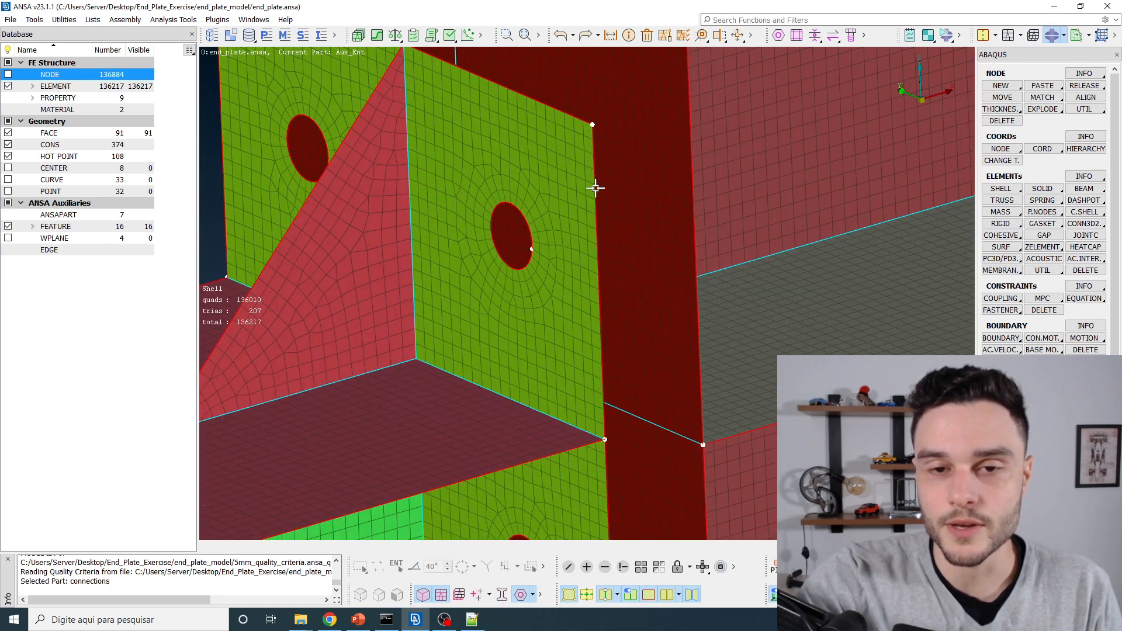
{"action": "scroll", "coordinate": [594, 189], "scroll_direction": "down", "scroll_amount": 8}
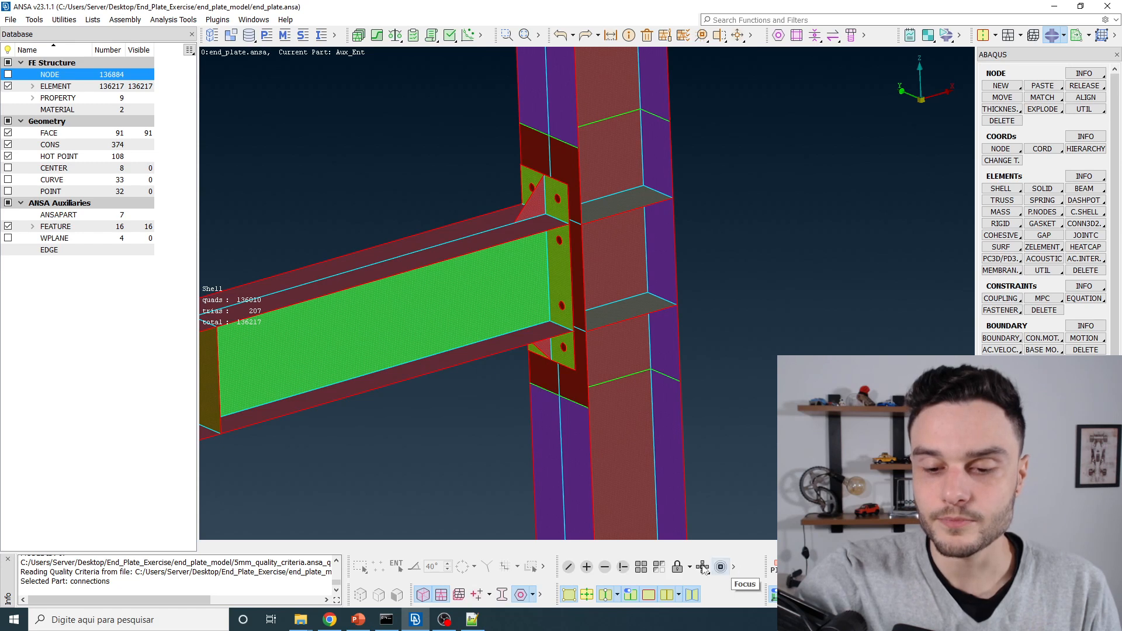
Turn off the display of Spots while keeping Hot Points and Perimeter Grids shown.
{"action": "left_click", "coordinate": [618, 595]}
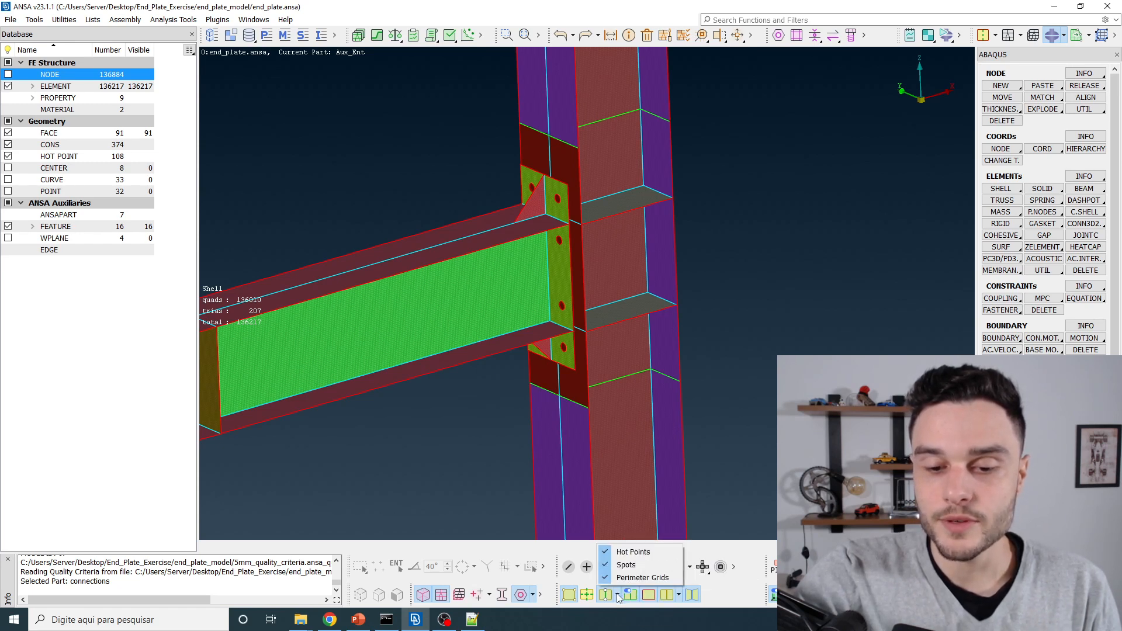
{"action": "left_click", "coordinate": [640, 566]}
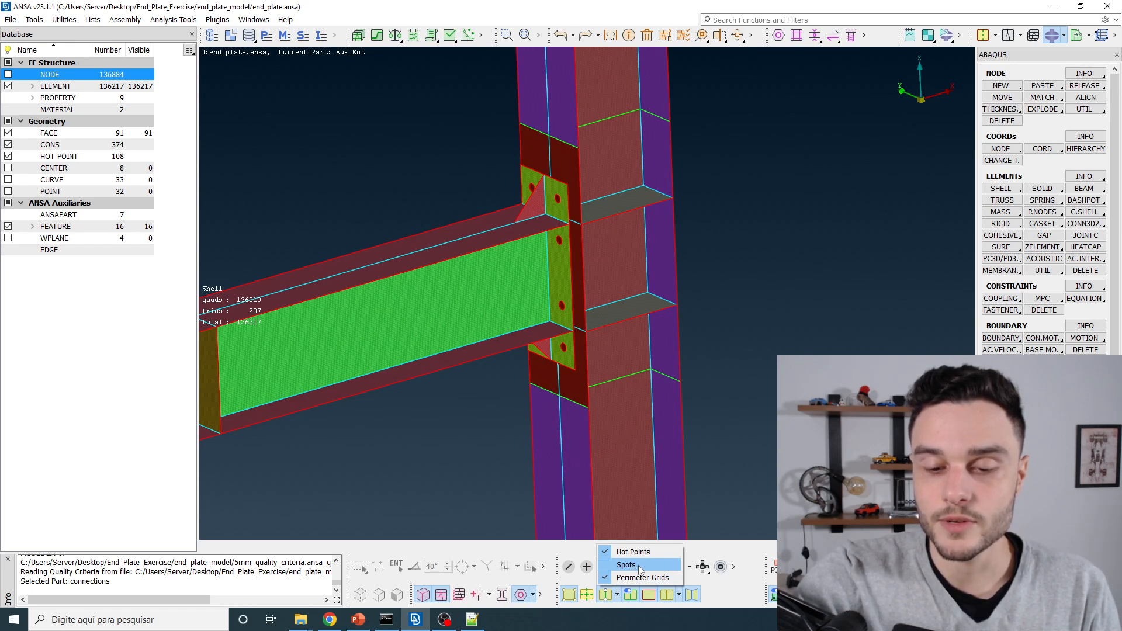
{"action": "left_click", "coordinate": [795, 263]}
{"action": "scroll", "coordinate": [736, 303], "scroll_direction": "down", "scroll_amount": 4}
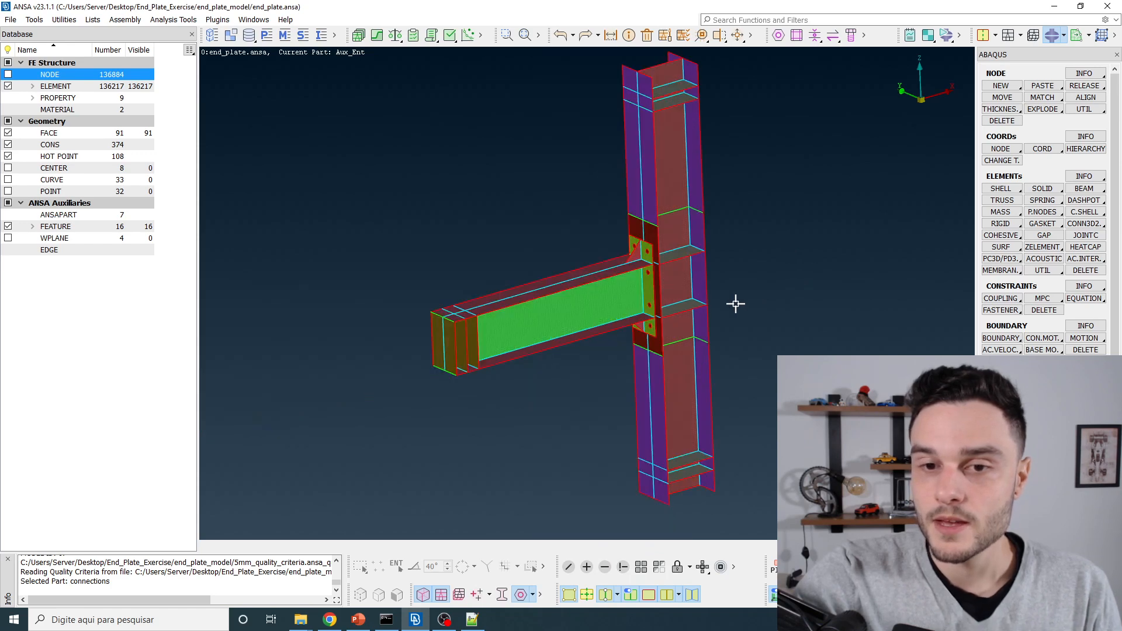
{"action": "scroll", "coordinate": [634, 285], "scroll_direction": "up", "scroll_amount": 4}
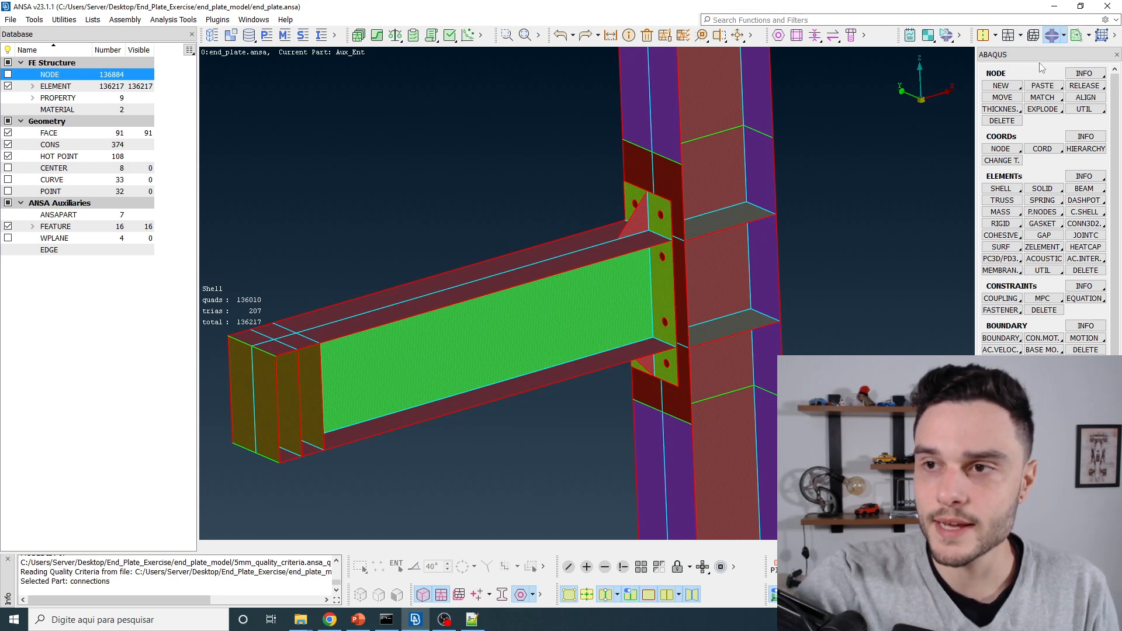
Review the available solver decks and switch the deck to NASTRAN.
{"action": "left_click", "coordinate": [1064, 35]}
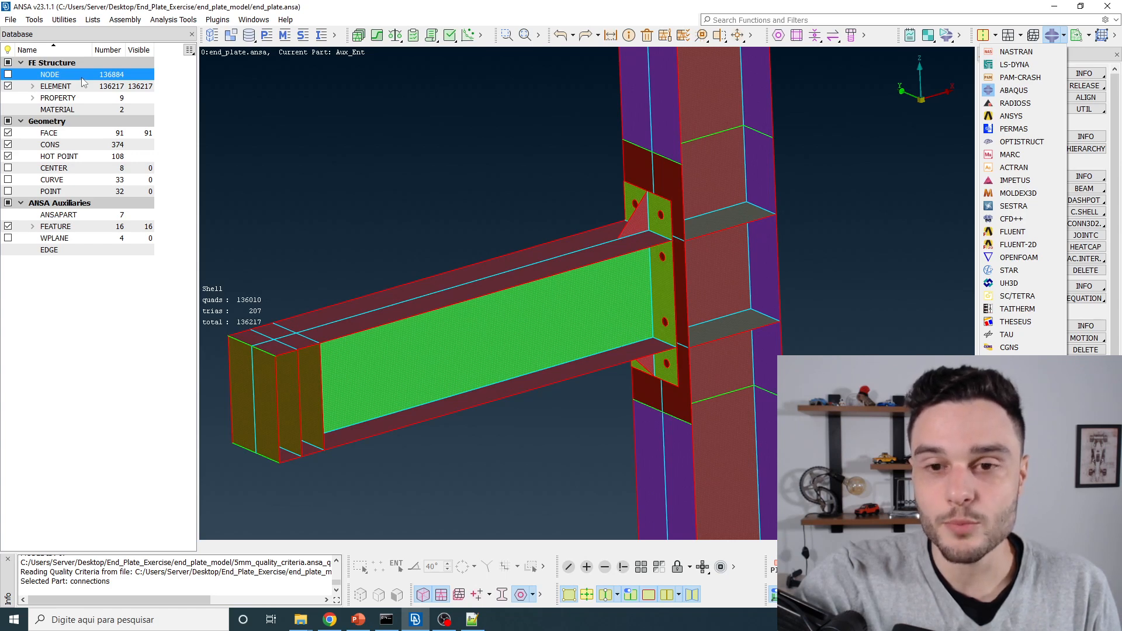
{"action": "left_click", "coordinate": [297, 125]}
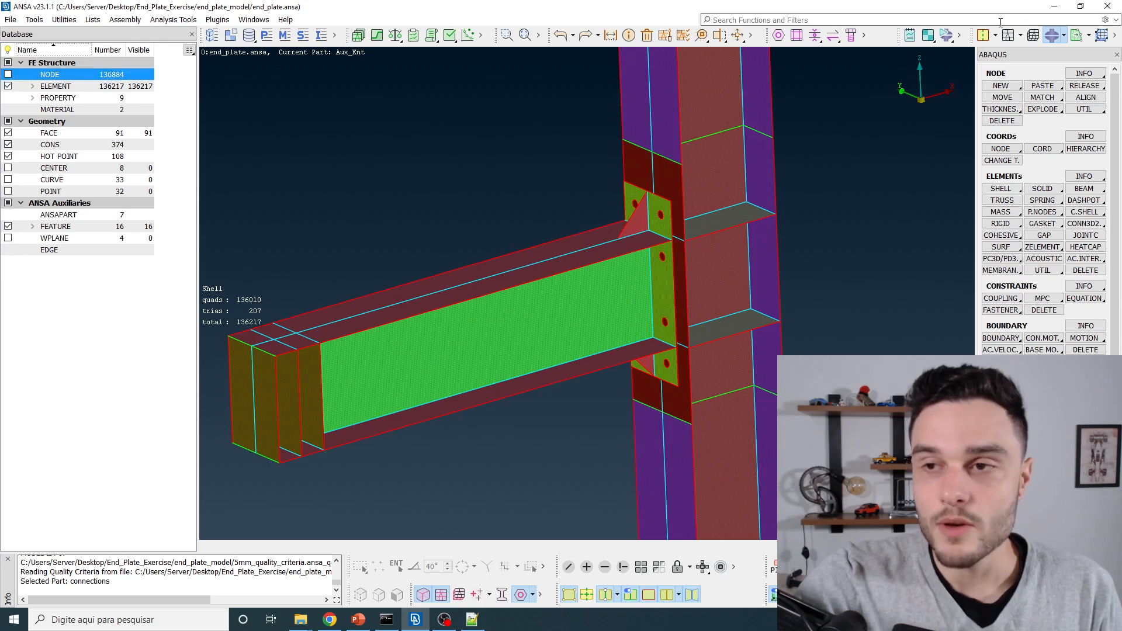
{"action": "left_click", "coordinate": [1064, 37]}
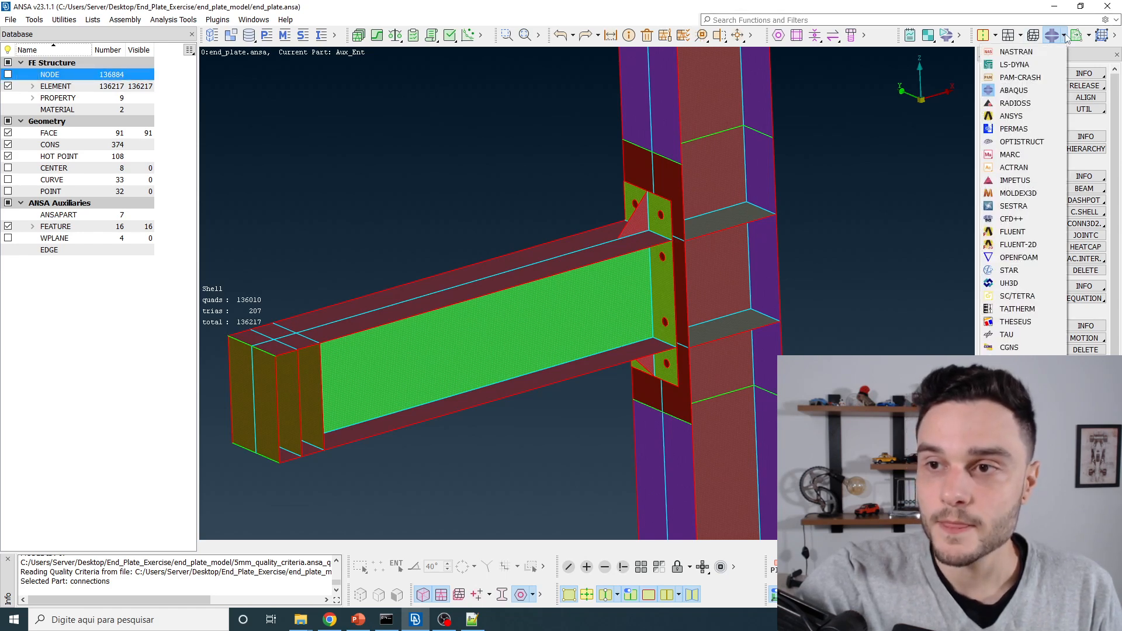
{"action": "left_click", "coordinate": [1027, 54]}
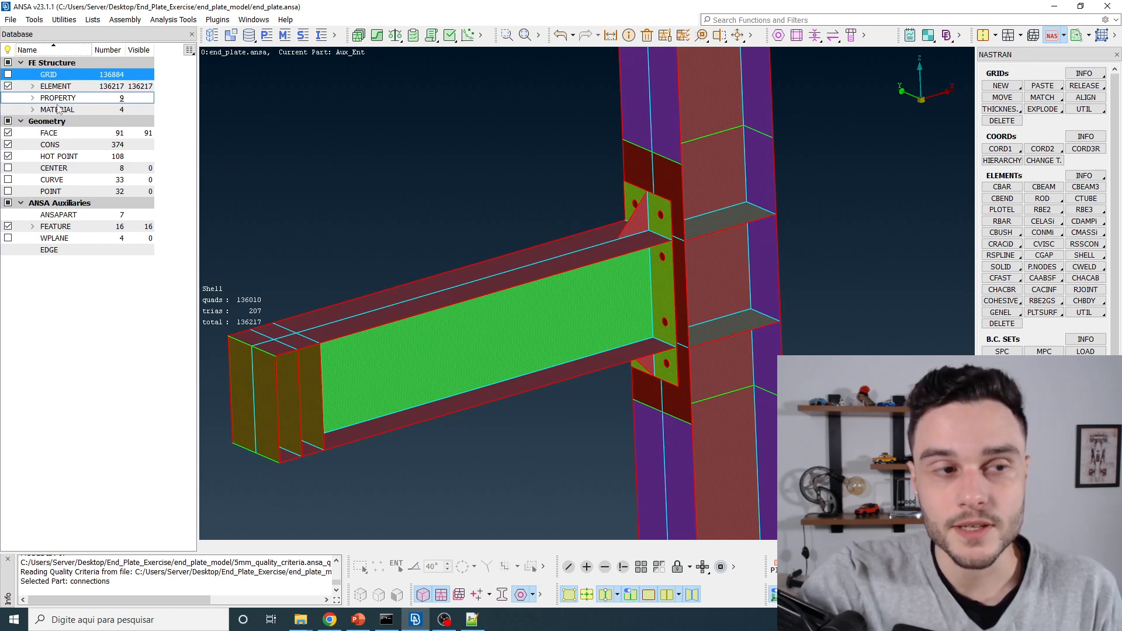
{"action": "left_click", "coordinate": [183, 224]}
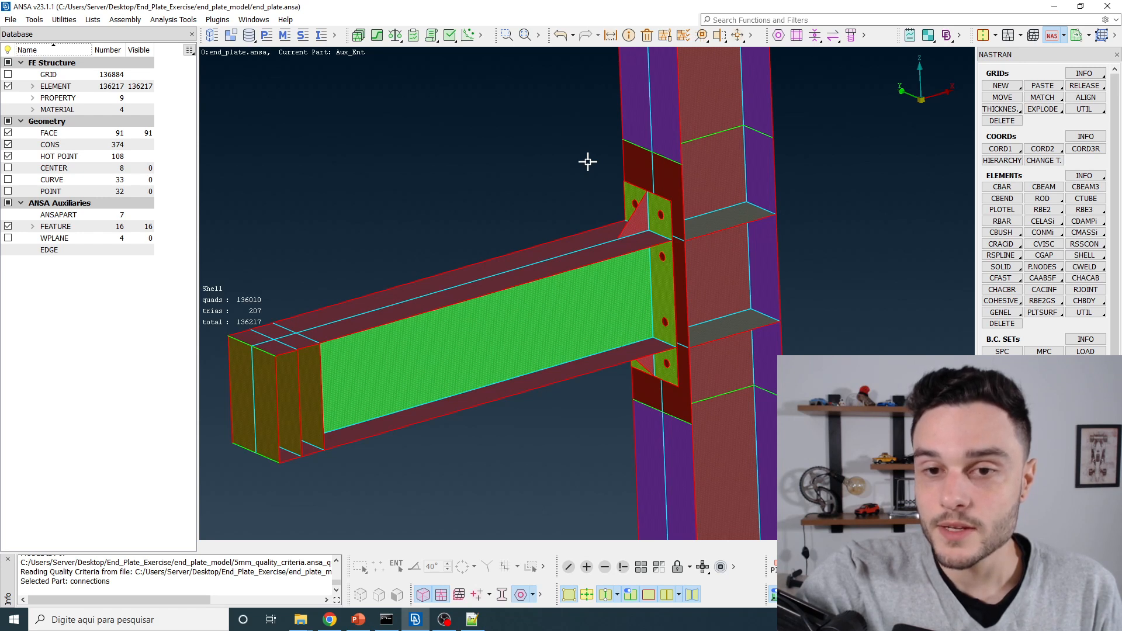
Open the shell quality criteria settings and view the end_plate_model folder in File Explorer.
{"action": "left_click", "coordinate": [683, 36]}
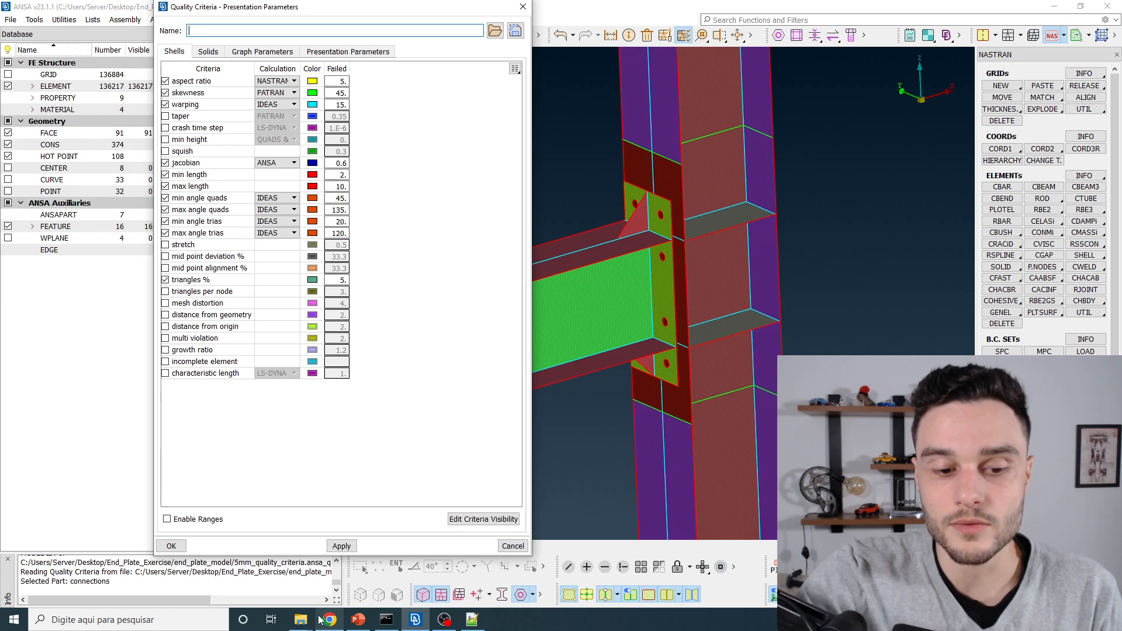
{"action": "left_click", "coordinate": [300, 620]}
{"action": "left_click", "coordinate": [296, 591]}
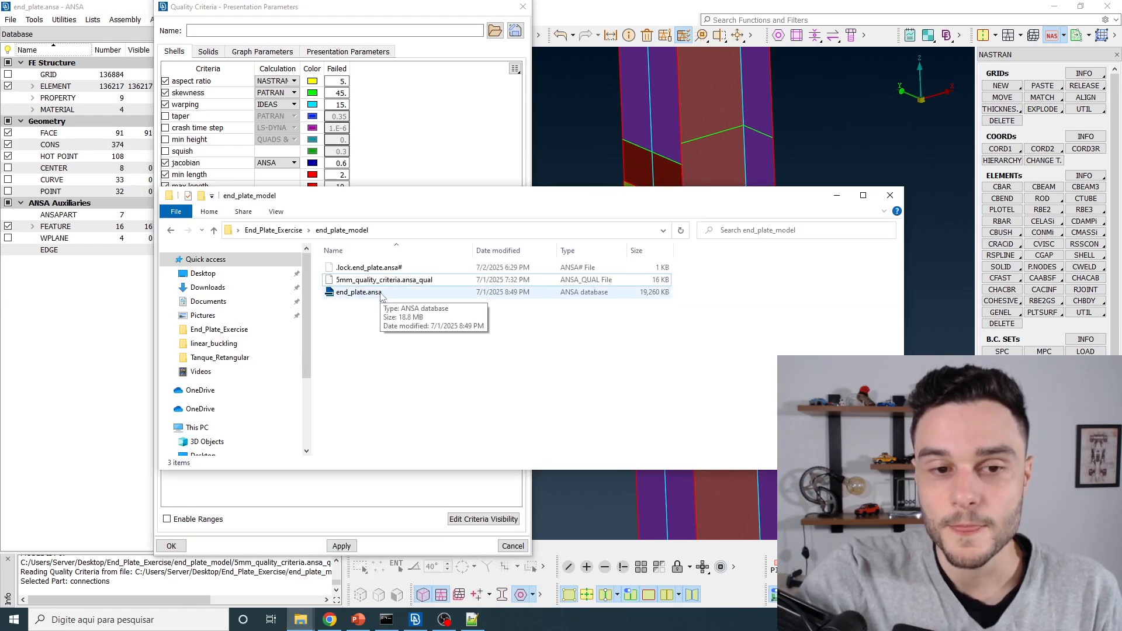
{"action": "double_click", "coordinate": [527, 200]}
{"action": "left_click", "coordinate": [1056, 6]}
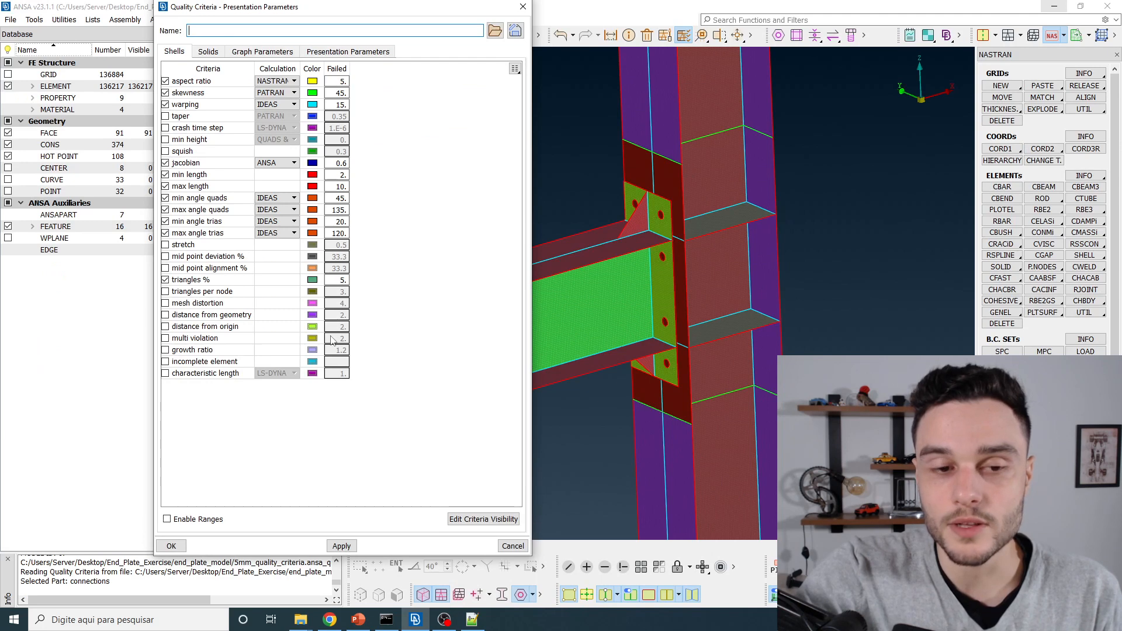
{"action": "mouse_move", "coordinate": [300, 620]}
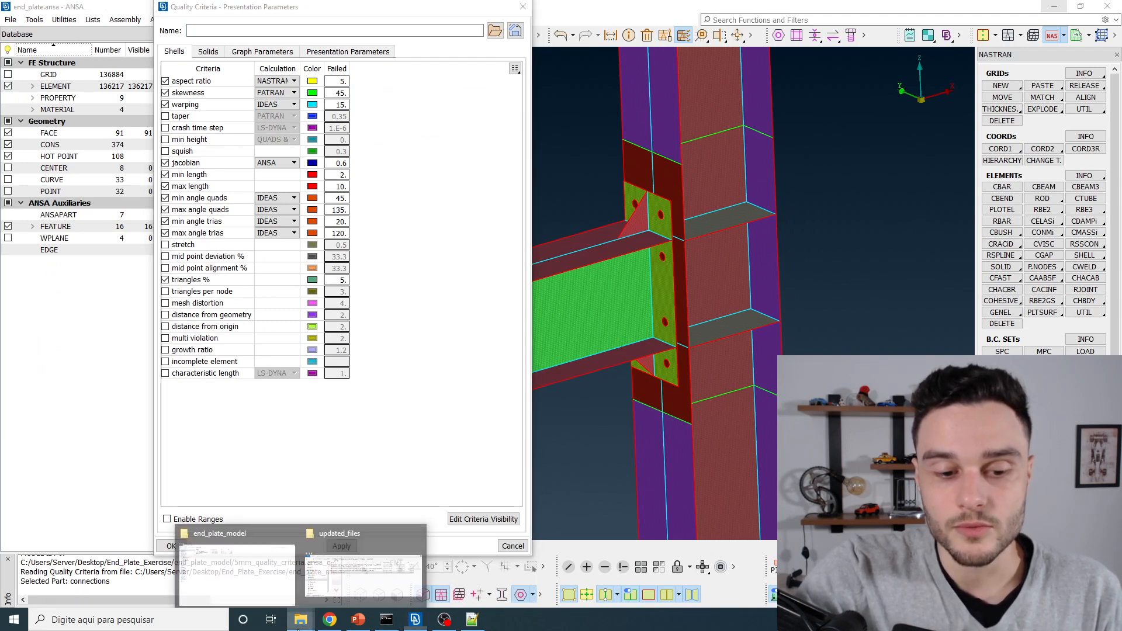
{"action": "left_click", "coordinate": [237, 576]}
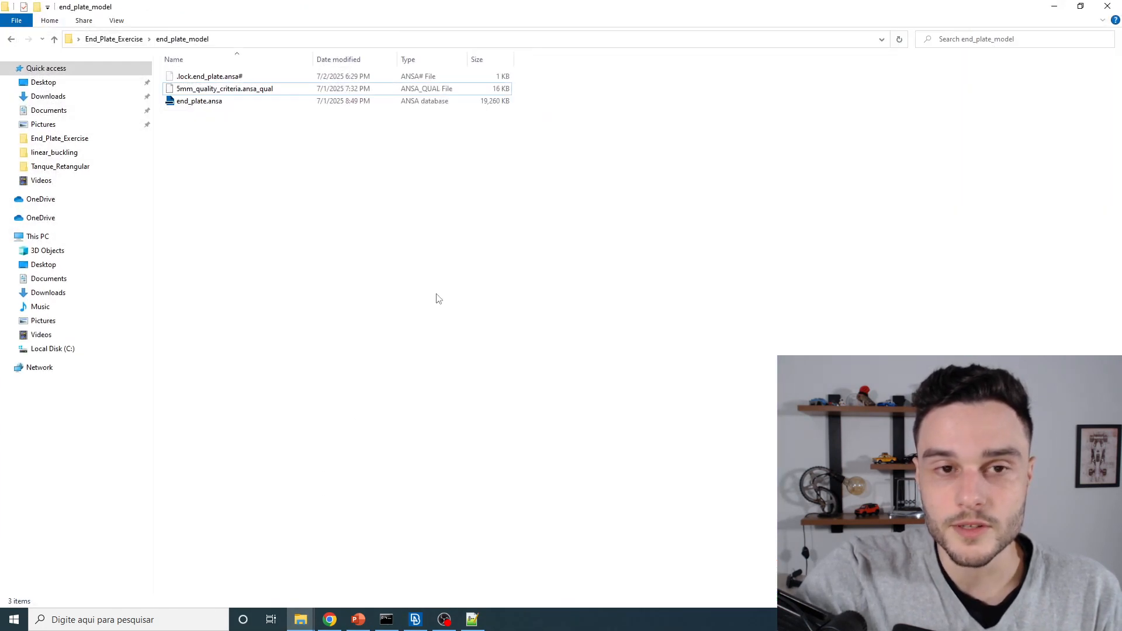
{"action": "left_click", "coordinate": [1081, 7]}
{"action": "left_click", "coordinate": [836, 197]}
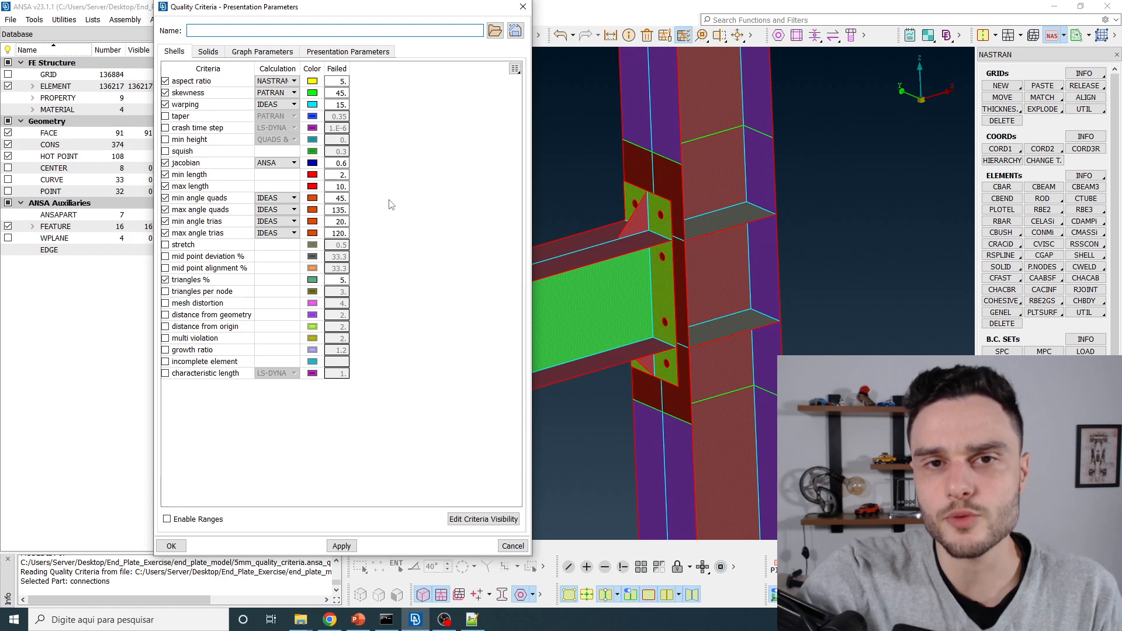
Locate the 5mm_quality_criteria.ansa_qual file in the end_plate_model folder and return to the quality criteria settings.
{"action": "mouse_move", "coordinate": [300, 619]}
{"action": "left_click", "coordinate": [252, 576]}
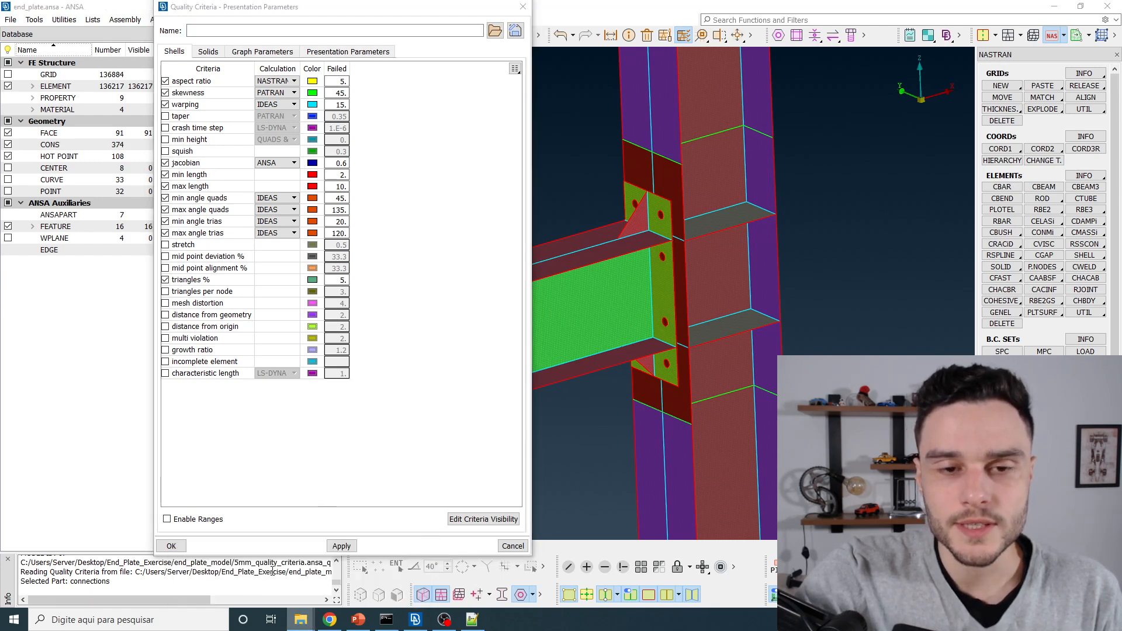
{"action": "left_click", "coordinate": [404, 281]}
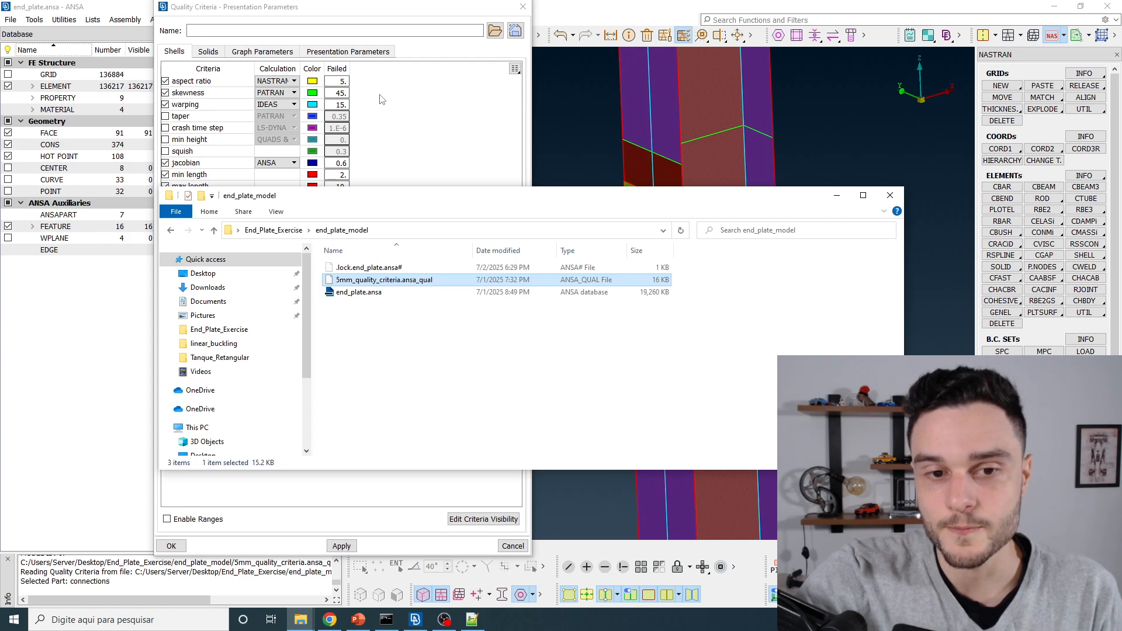
{"action": "left_click", "coordinate": [410, 113]}
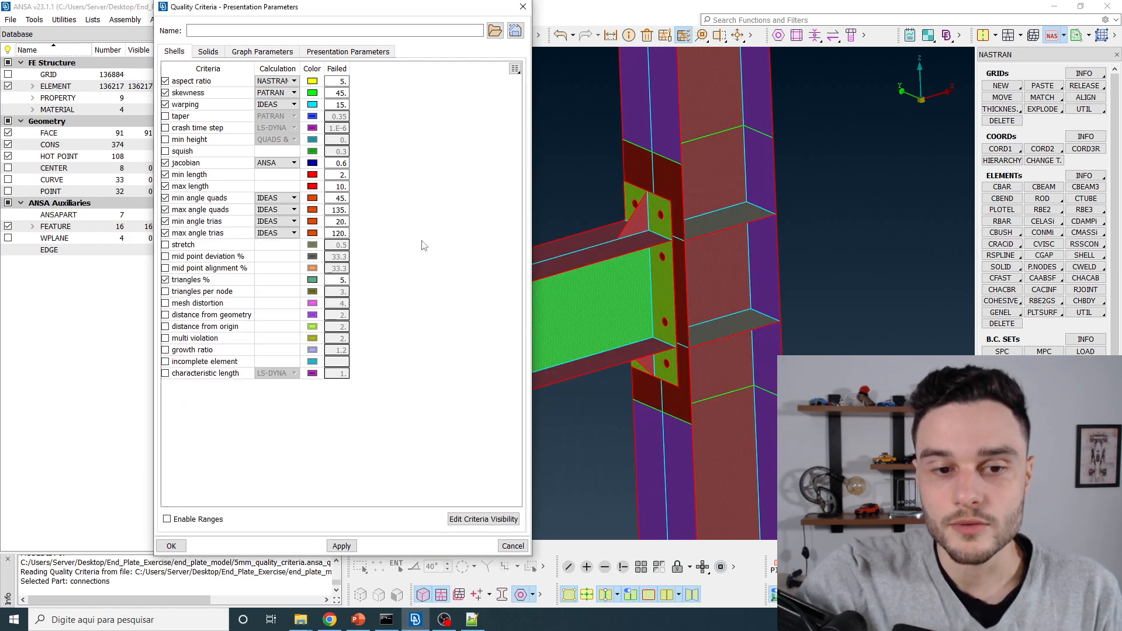
{"action": "left_click", "coordinate": [251, 576]}
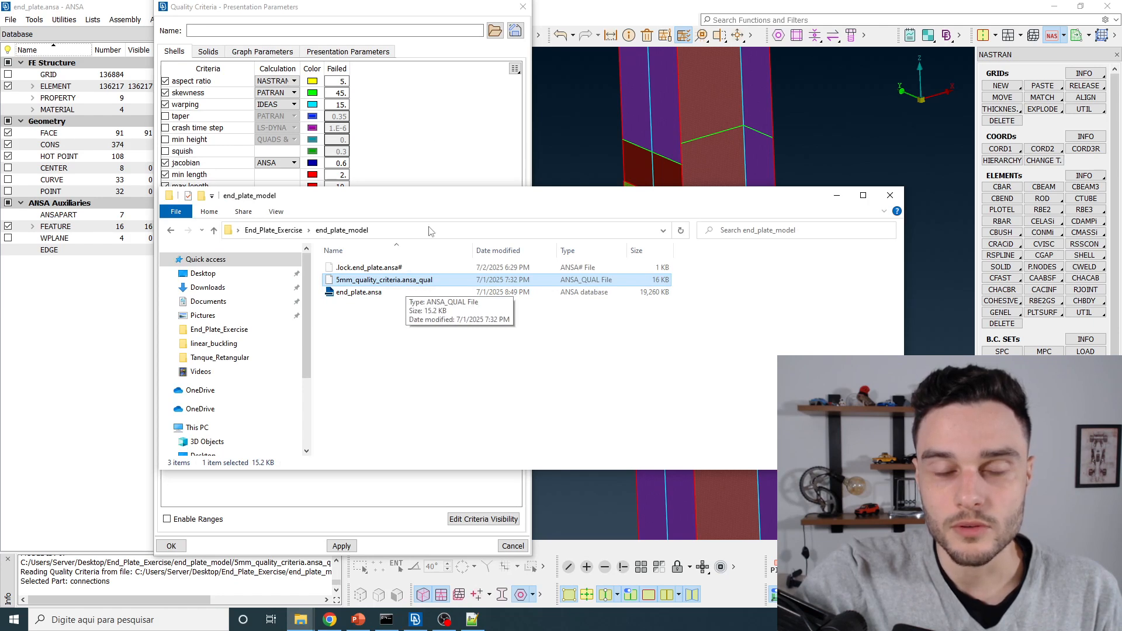
{"action": "left_click", "coordinate": [465, 53]}
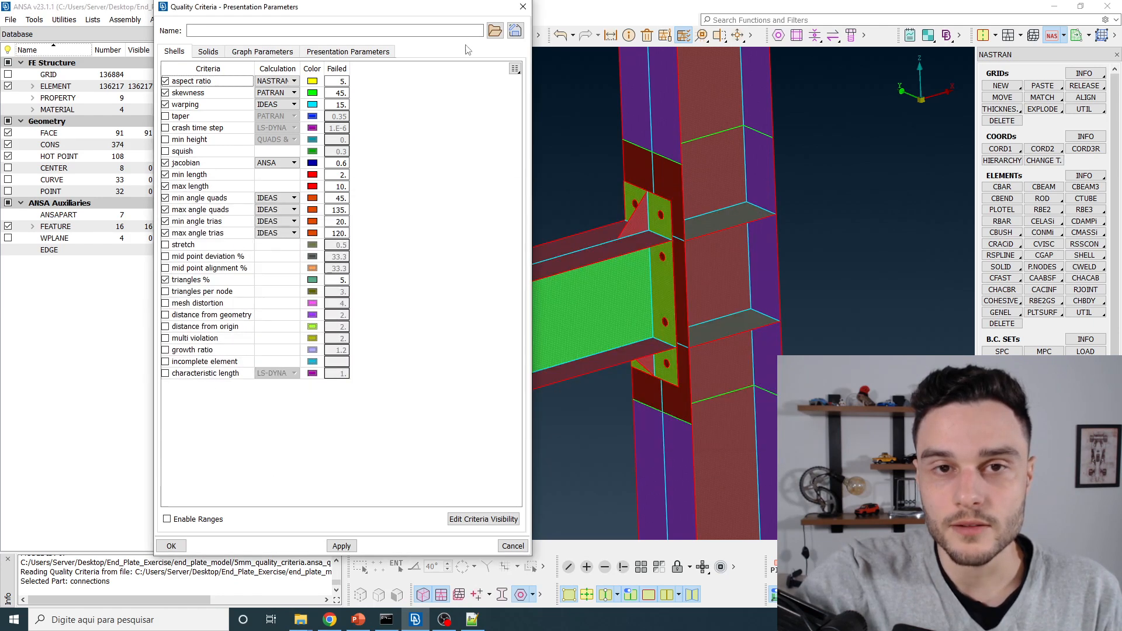
Load 5mm_quality_criteria.ansa_qual into the quality criteria settings and apply it to the model.
{"action": "left_click", "coordinate": [494, 31]}
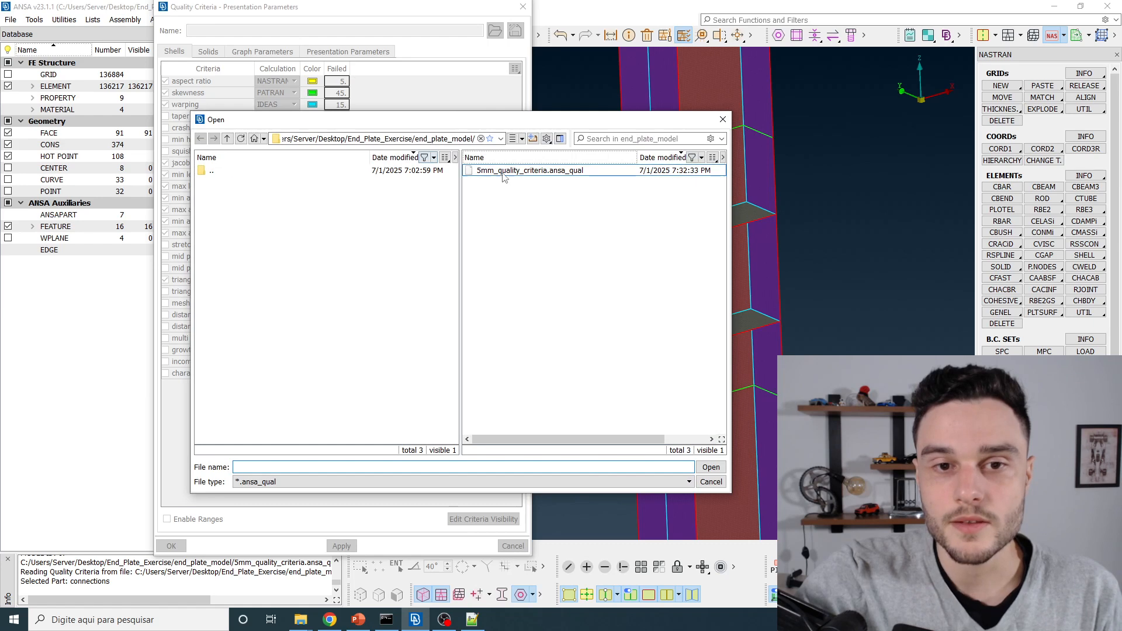
{"action": "double_click", "coordinate": [510, 171]}
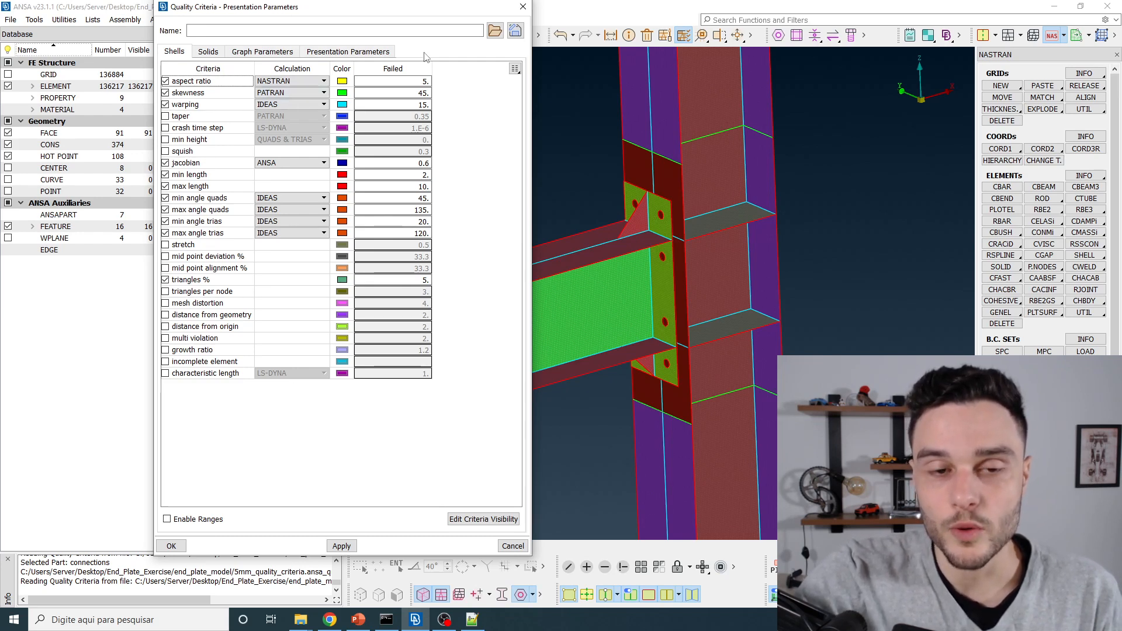
{"action": "left_click", "coordinate": [343, 547]}
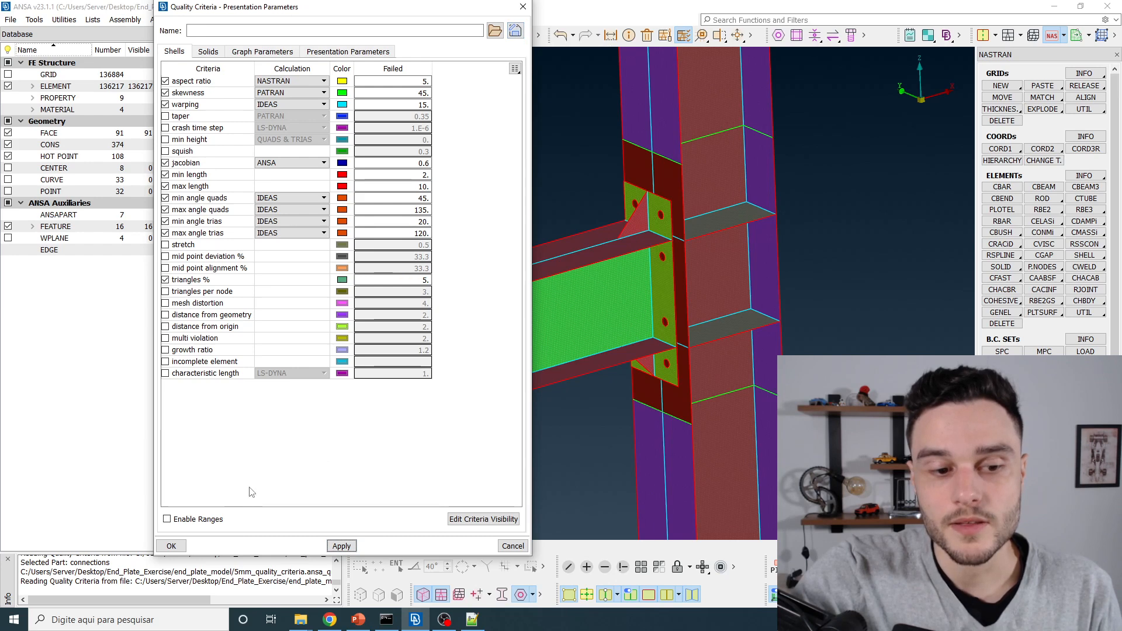
{"action": "left_click", "coordinate": [172, 546]}
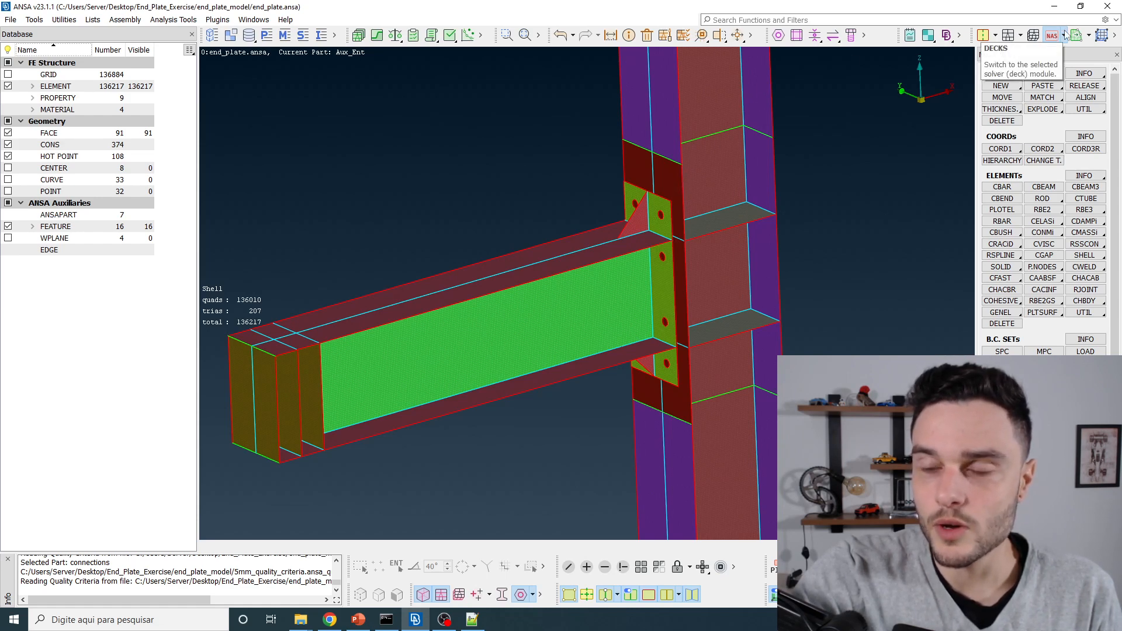
Switch the solver deck to ABAQUS and inspect the mesh around the end plate's upper bolt hole.
{"action": "left_click", "coordinate": [1065, 37]}
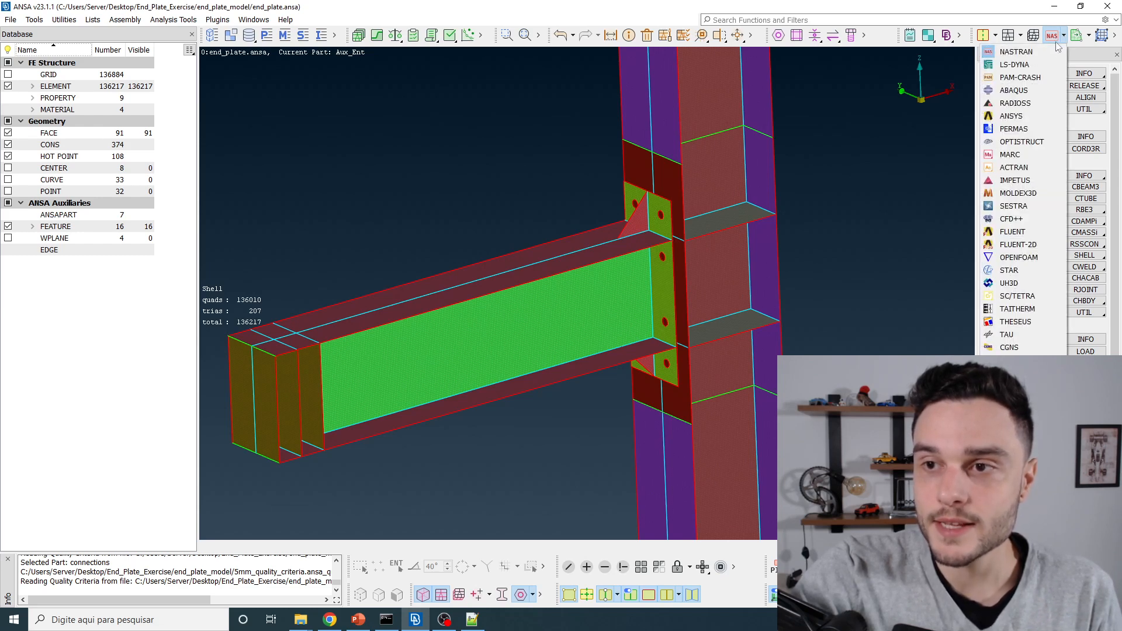
{"action": "left_click", "coordinate": [1015, 90]}
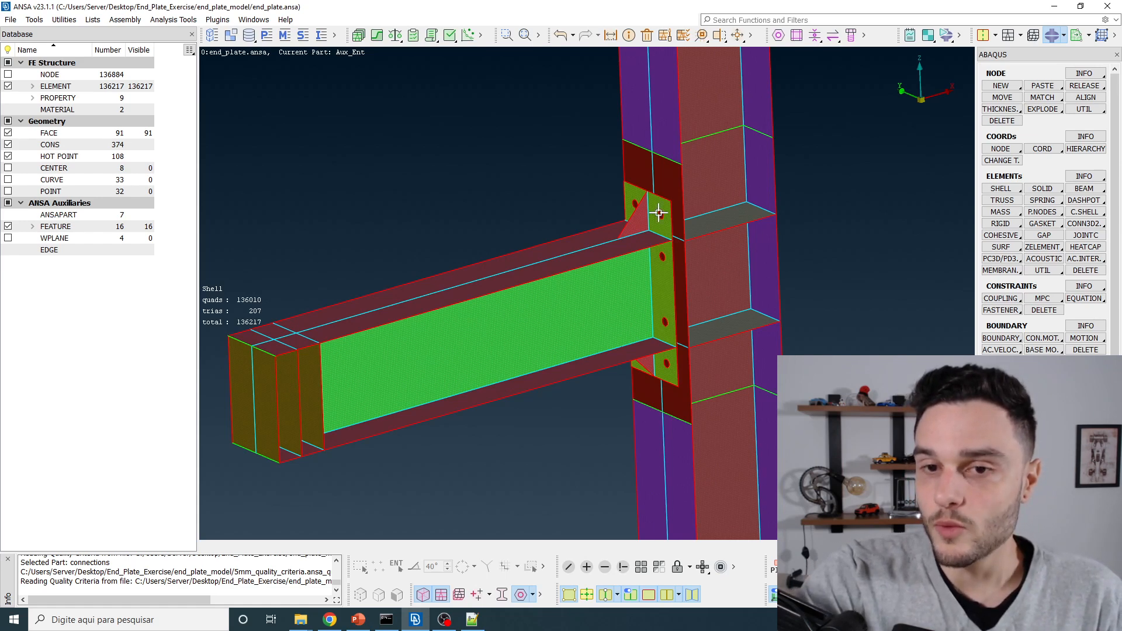
{"action": "scroll", "coordinate": [661, 215], "scroll_direction": "up", "scroll_amount": 5}
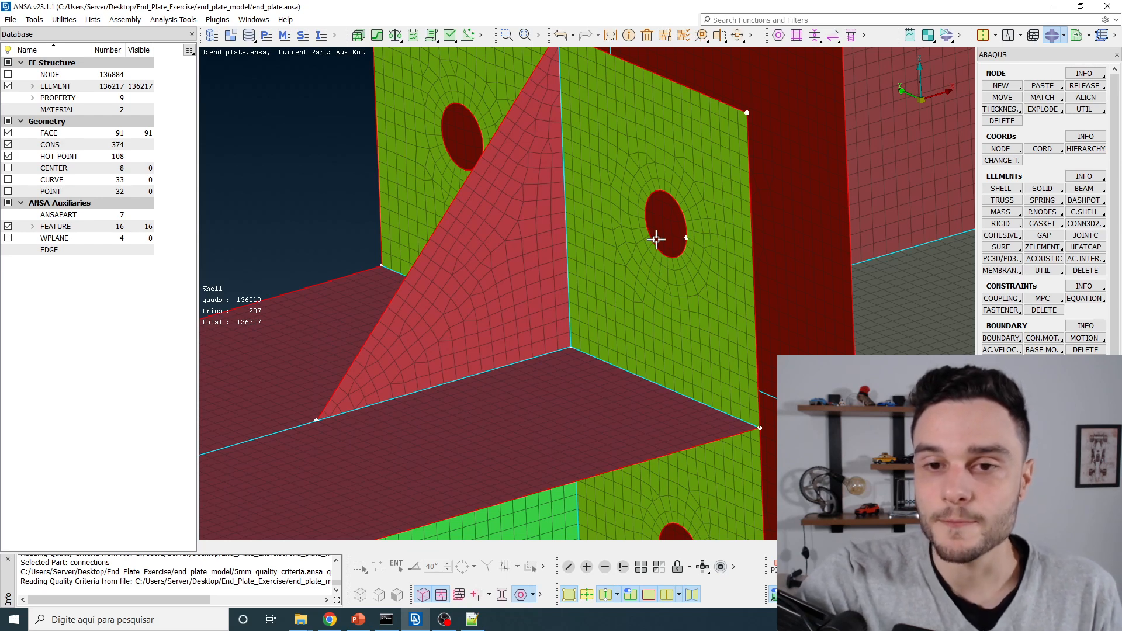
{"action": "scroll", "coordinate": [610, 233], "scroll_direction": "down", "scroll_amount": 5}
{"action": "scroll", "coordinate": [610, 233], "scroll_direction": "up", "scroll_amount": 5}
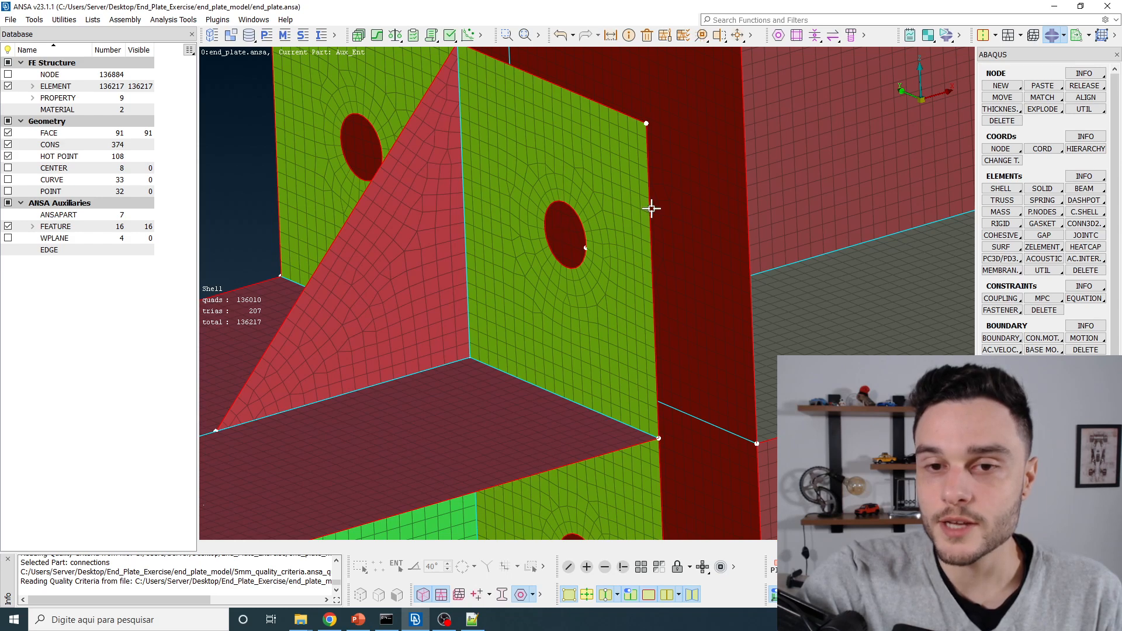
{"action": "scroll", "coordinate": [596, 227], "scroll_direction": "up", "scroll_amount": 3}
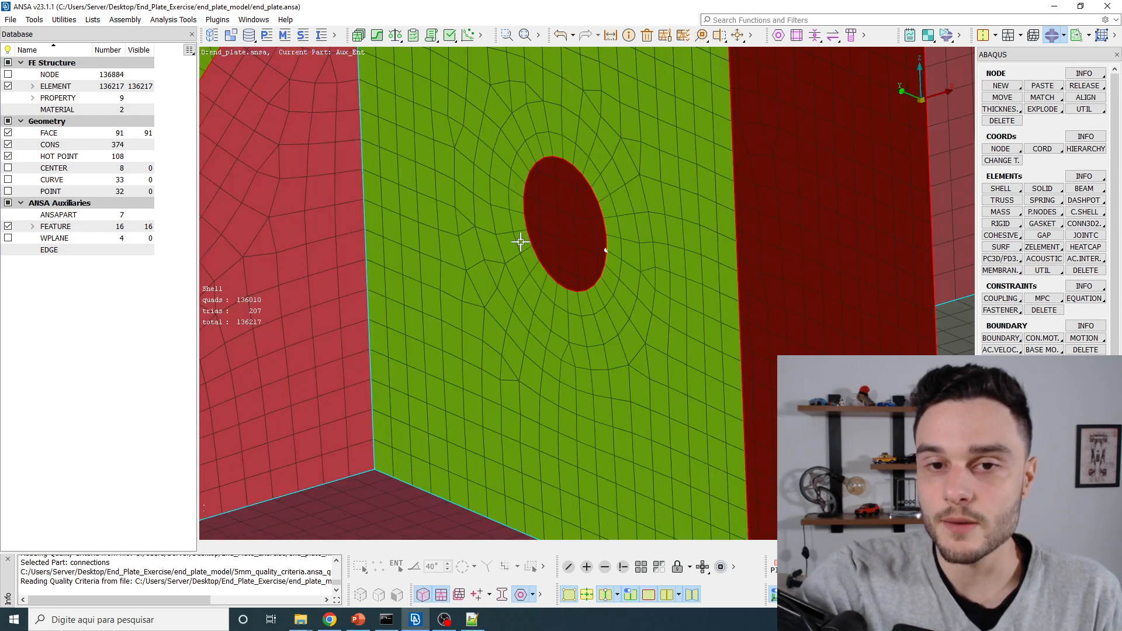
Inspect the mesh around the bolt holes in the end plate and column flange from several viewing angles.
{"action": "scroll", "coordinate": [483, 234], "scroll_direction": "down", "scroll_amount": 3}
{"action": "left_click_drag", "start_coordinate": [560, 204], "coordinate": [526, 190], "text": "ctrl"}
{"action": "scroll", "coordinate": [636, 216], "scroll_direction": "up", "scroll_amount": 3}
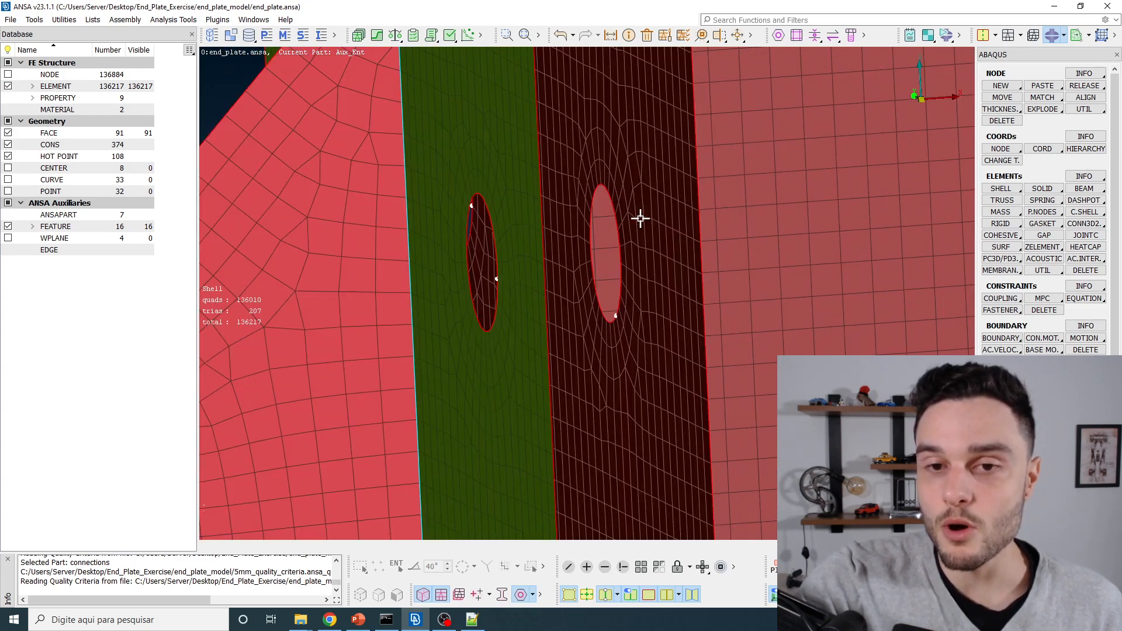
{"action": "scroll", "coordinate": [636, 254], "scroll_direction": "down", "scroll_amount": 2}
{"action": "left_click_drag", "start_coordinate": [635, 254], "coordinate": [664, 254], "text": "ctrl"}
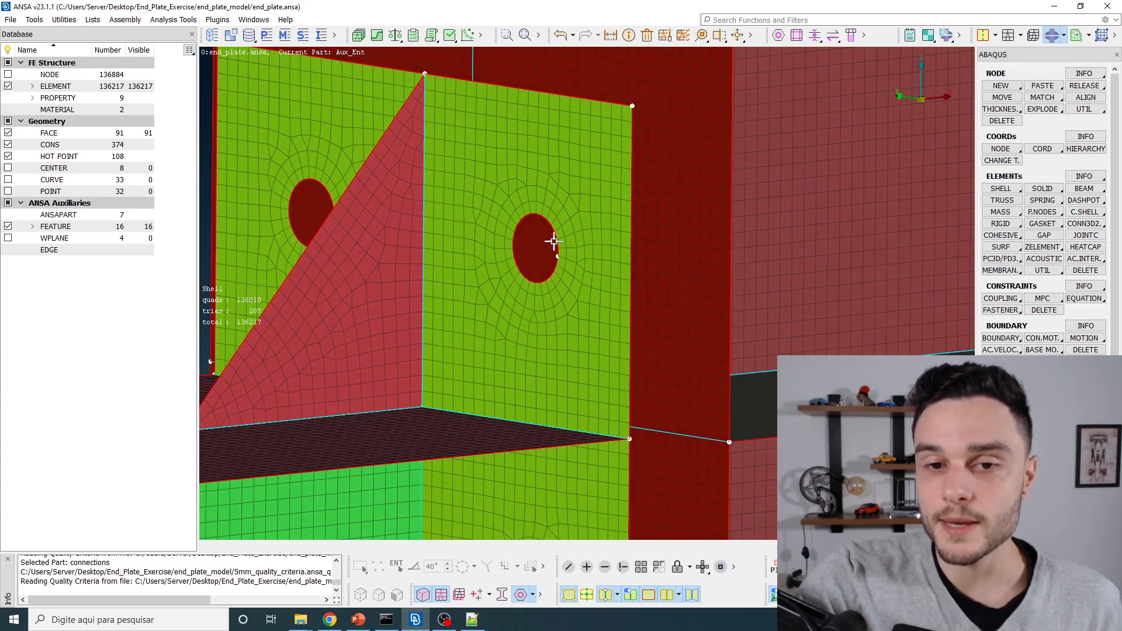
{"action": "left_click_drag", "start_coordinate": [571, 255], "coordinate": [579, 298], "text": "ctrl"}
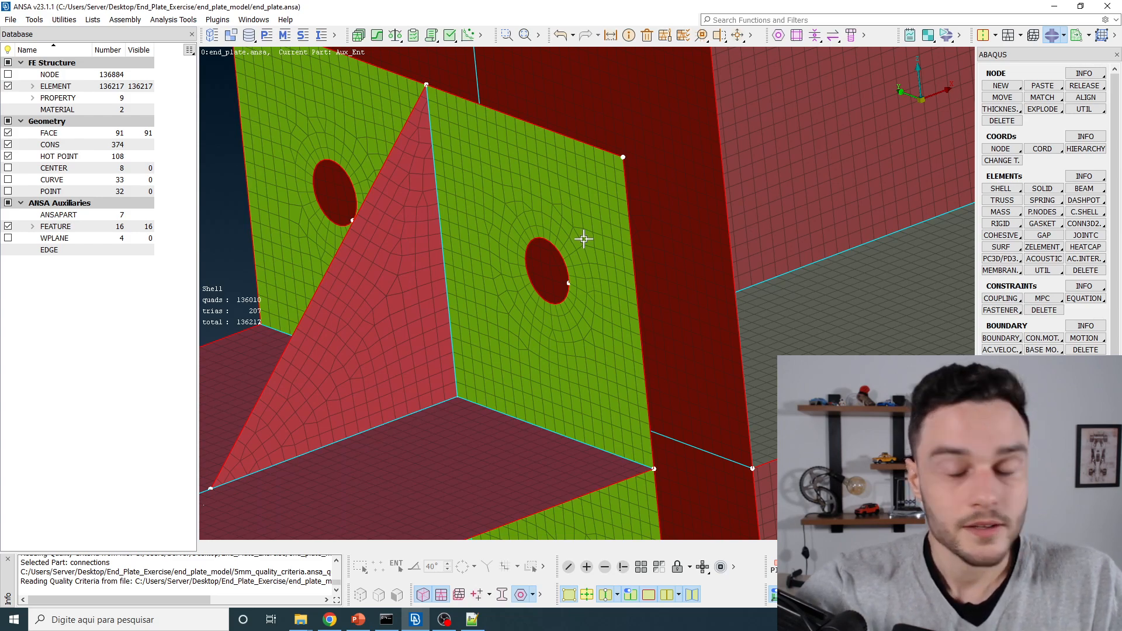
{"action": "scroll", "coordinate": [583, 236], "scroll_direction": "down", "scroll_amount": 3}
{"action": "middle_click_drag", "start_coordinate": [578, 256], "coordinate": [578, 273], "text": "ctrl"}
{"action": "mouse_move", "coordinate": [578, 273]}
{"action": "left_mouse_down", "text": "ctrl"}
{"action": "mouse_move", "coordinate": [595, 259]}
{"action": "mouse_move", "coordinate": [591, 268]}
{"action": "left_mouse_up", "text": "ctrl"}
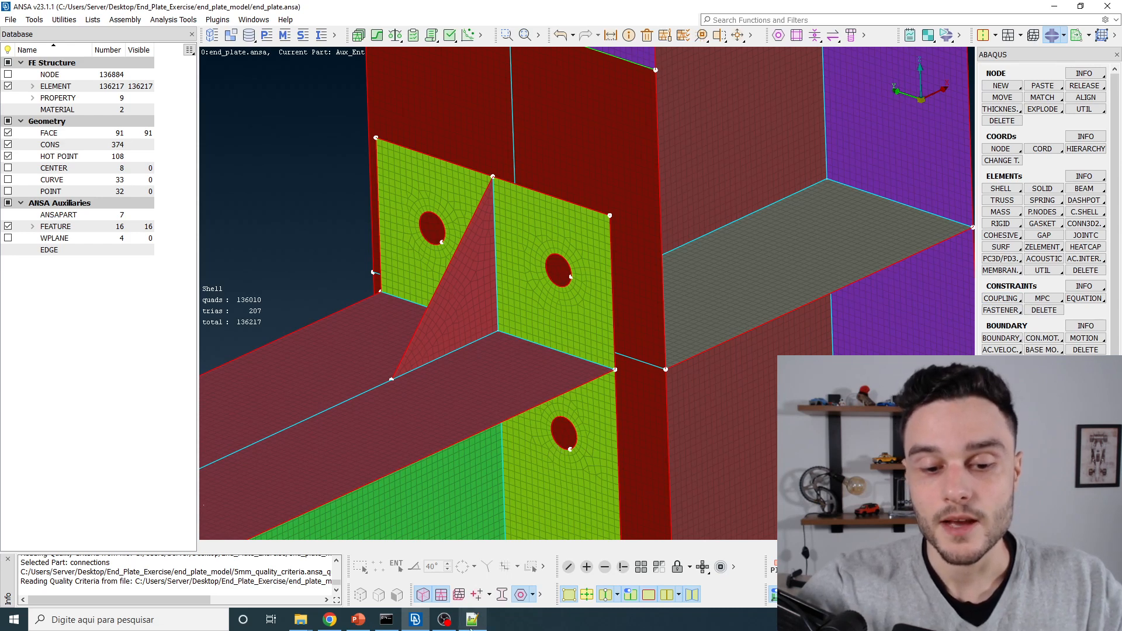
Write the note "Coupling Article - Link Desc" in Notepad++ and return to ANSA.
{"action": "mouse_move", "coordinate": [472, 628]}
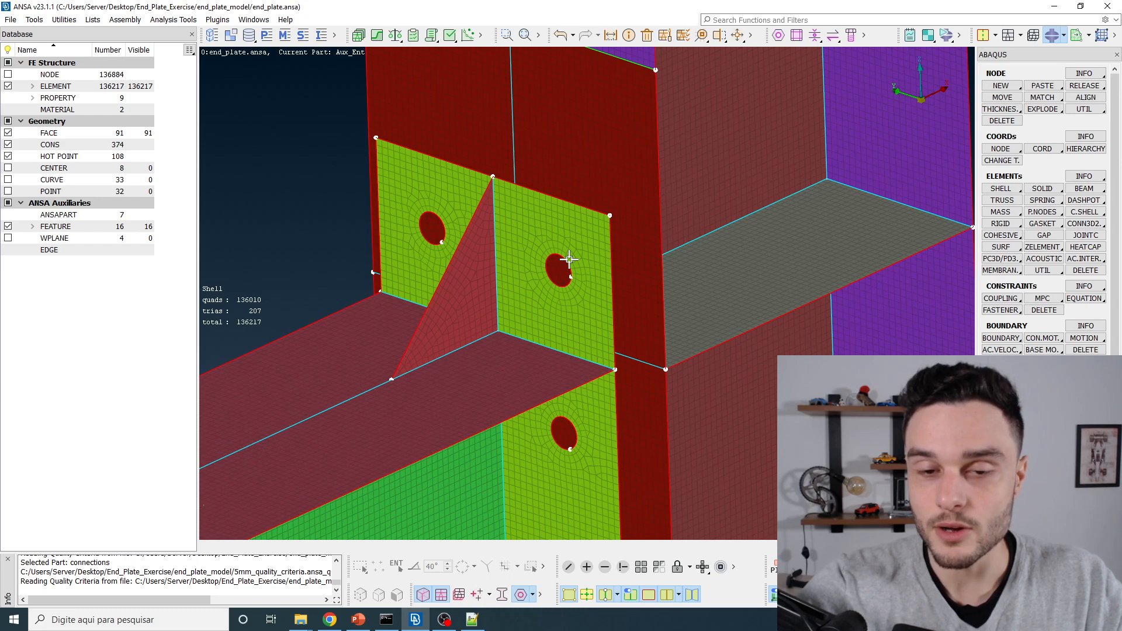
{"action": "left_click", "coordinate": [472, 619]}
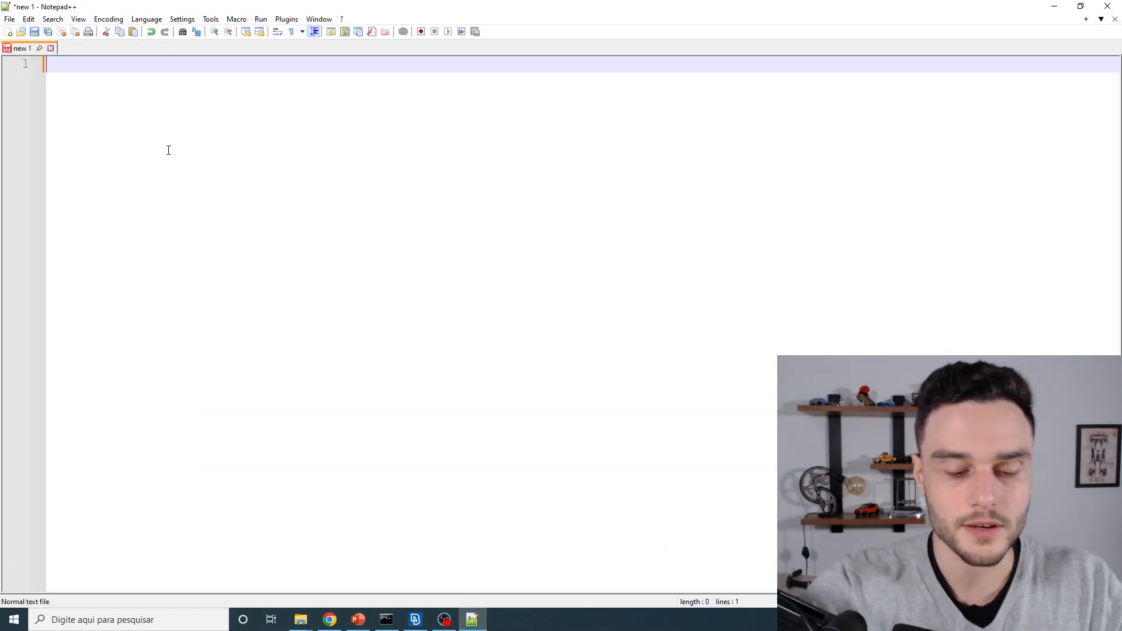
{"action": "type", "text": "C"}
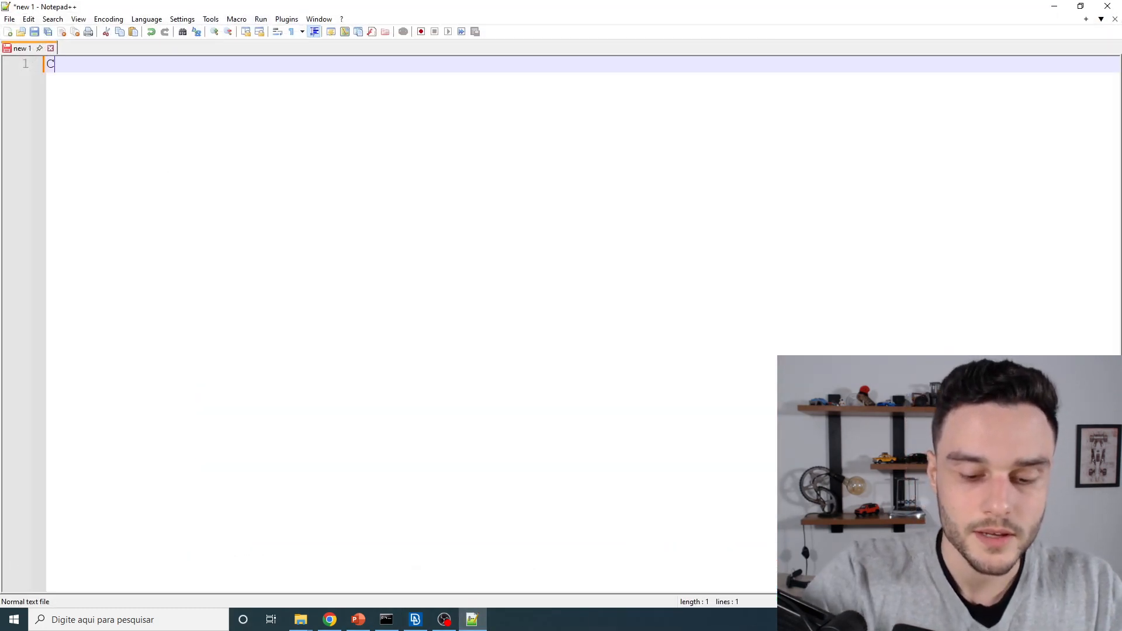
{"action": "type", "text": "oupling"}
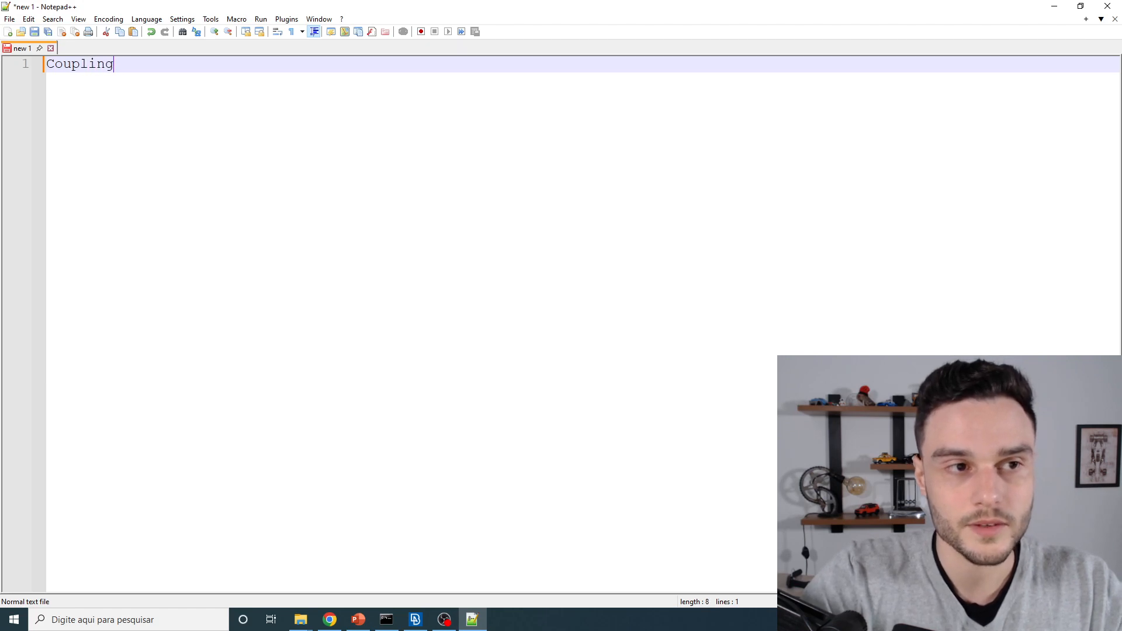
{"action": "type", "text": " Arti"}
{"action": "key", "text": "BackSpace"}
{"action": "type", "text": "cle"}
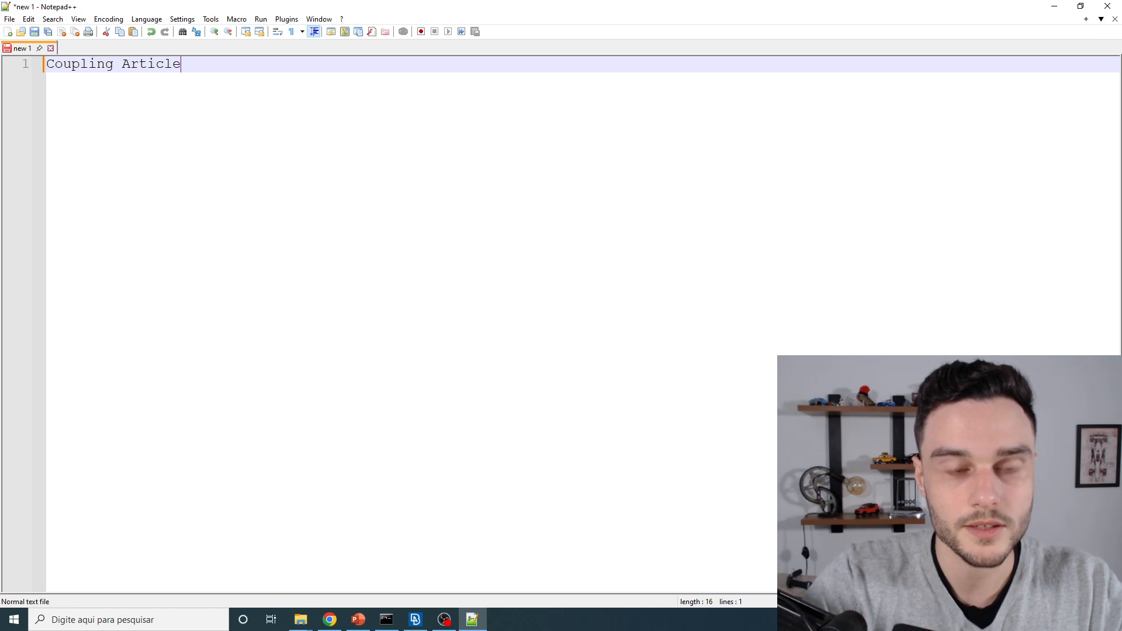
{"action": "type", "text": " - Link Desc"}
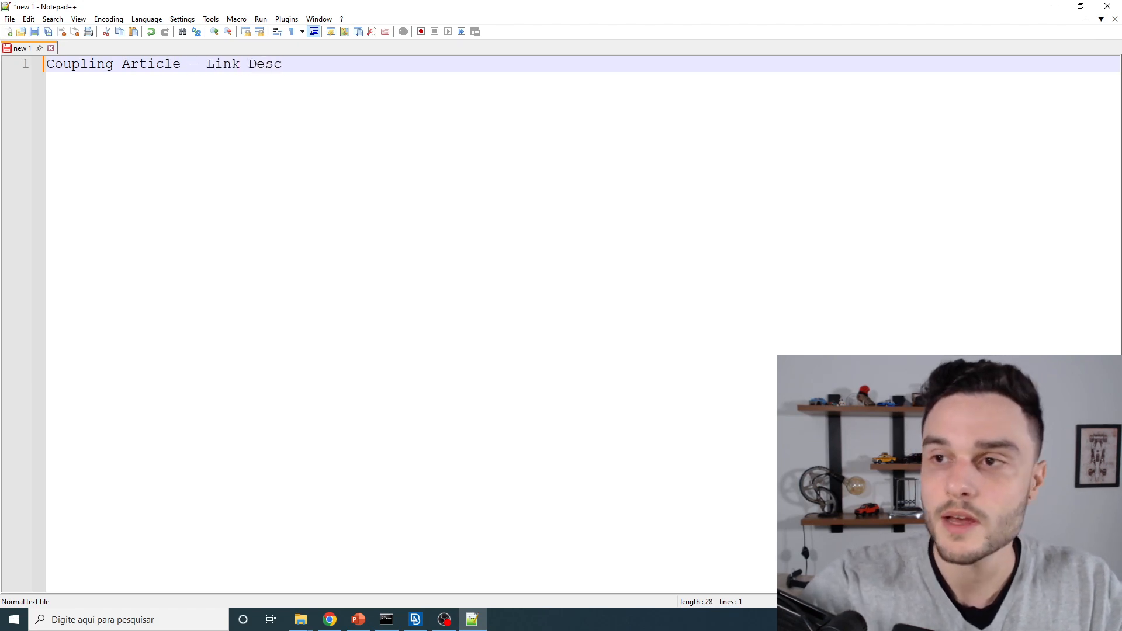
{"action": "left_click", "coordinate": [1054, 10]}
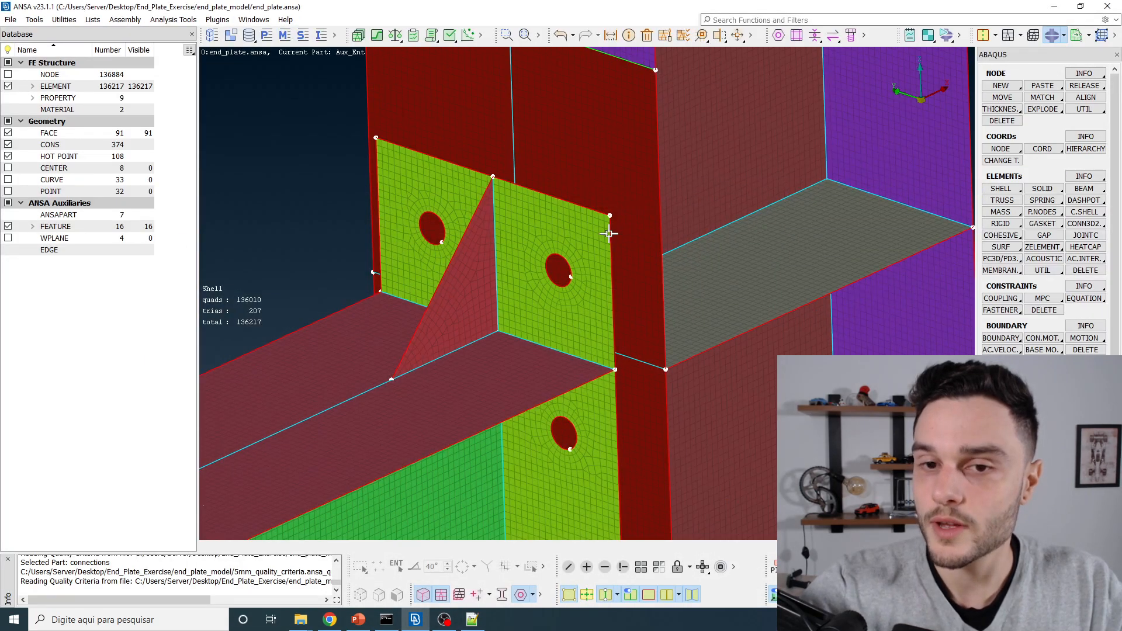
Start a node-based coupling constraint for the end plate's upper bolt hole beside the stiffener.
{"action": "scroll", "coordinate": [608, 228], "scroll_direction": "up", "scroll_amount": 5}
{"action": "scroll", "coordinate": [578, 257], "scroll_direction": "down", "scroll_amount": 10}
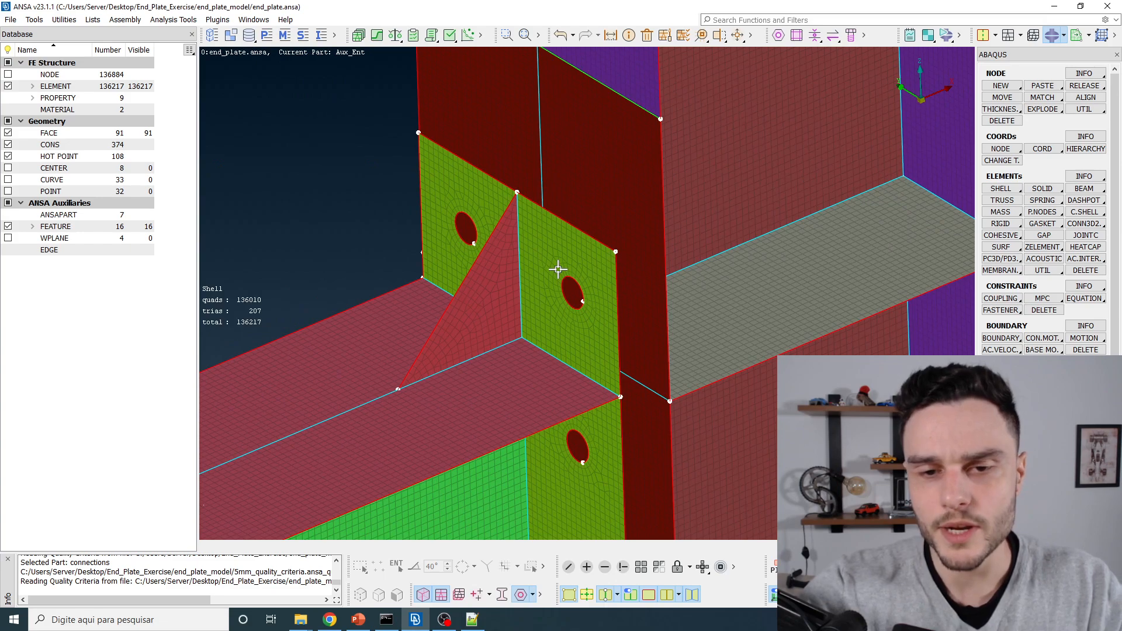
{"action": "scroll", "coordinate": [558, 269], "scroll_direction": "up", "scroll_amount": 4}
{"action": "left_click_drag", "start_coordinate": [558, 275], "coordinate": [568, 308], "text": "ctrl"}
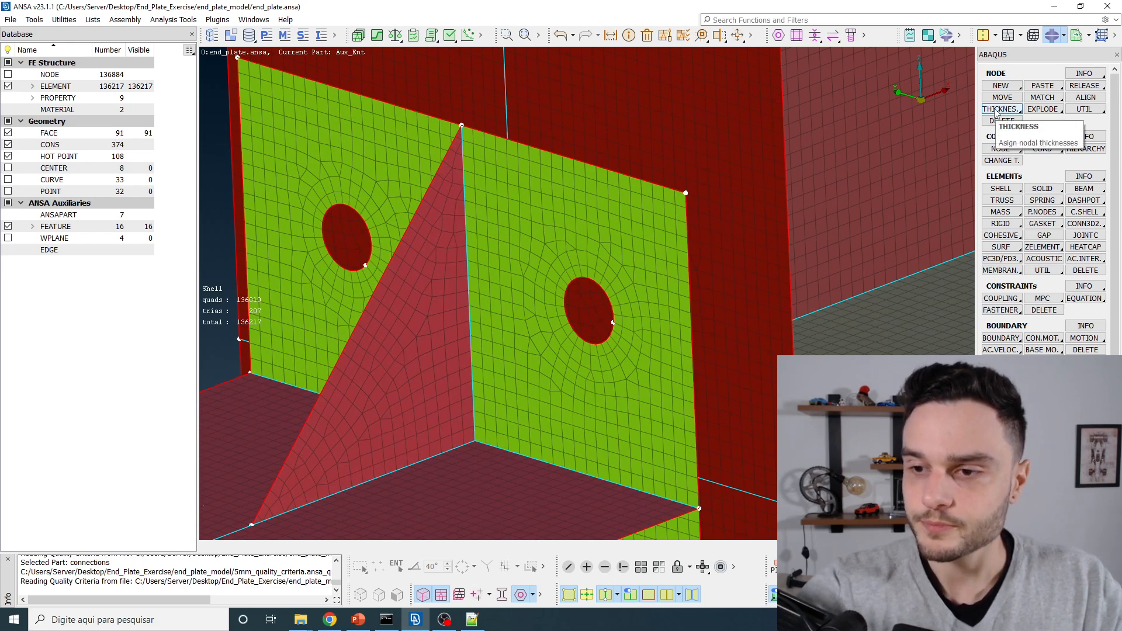
{"action": "left_click", "coordinate": [1015, 302]}
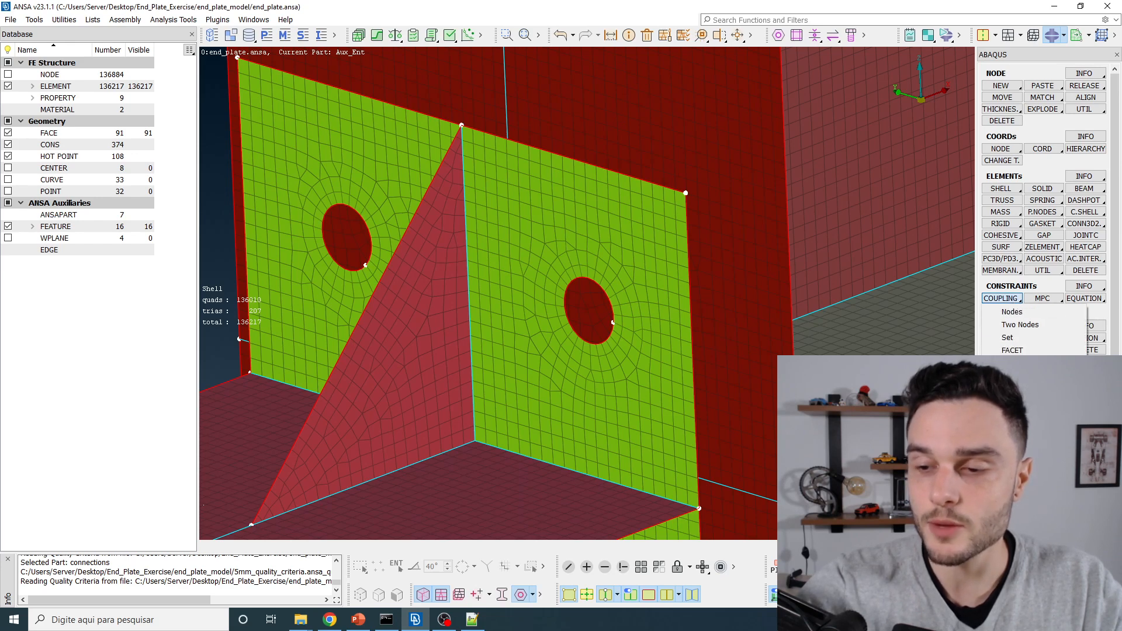
{"action": "left_click", "coordinate": [1018, 314]}
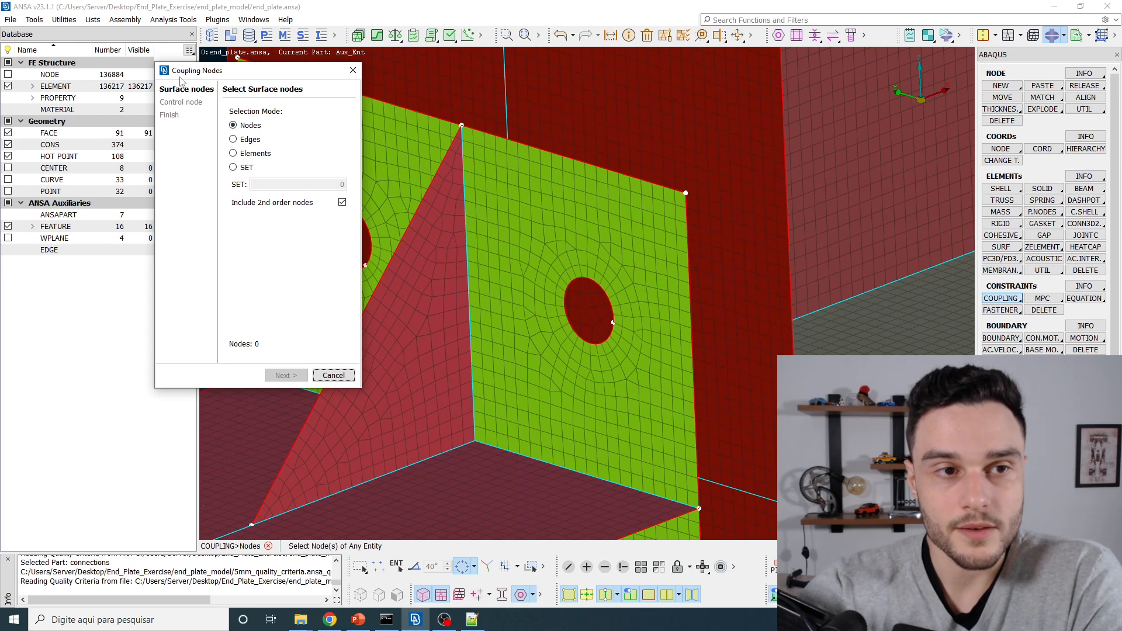
{"action": "left_click_drag", "start_coordinate": [180, 73], "coordinate": [201, 60]}
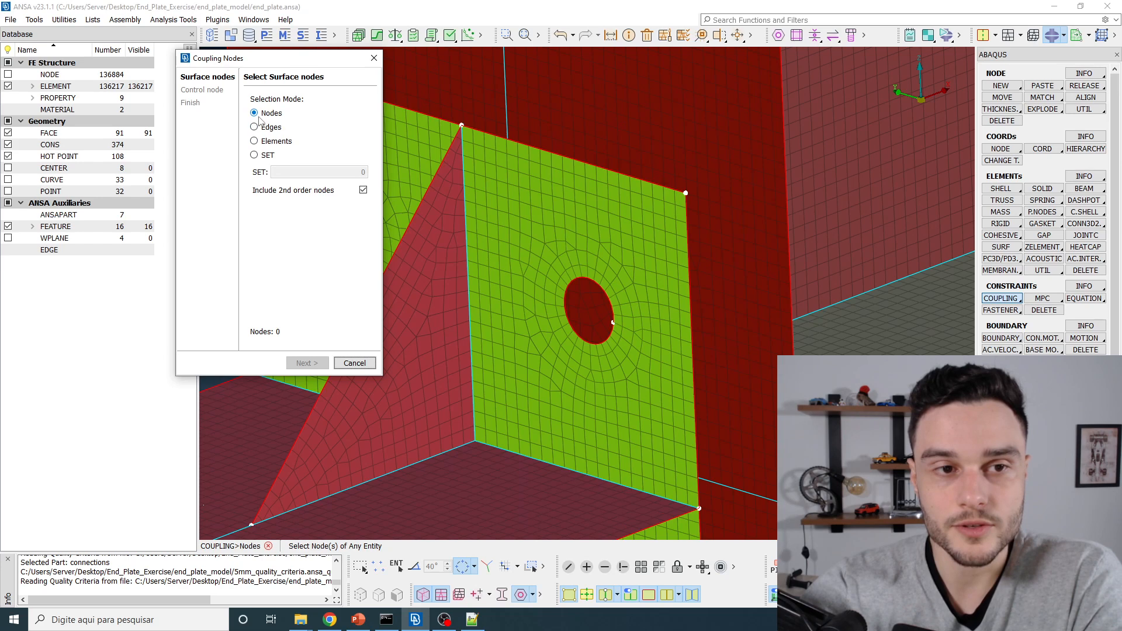
{"action": "scroll", "coordinate": [619, 150], "scroll_direction": "down", "scroll_amount": 2}
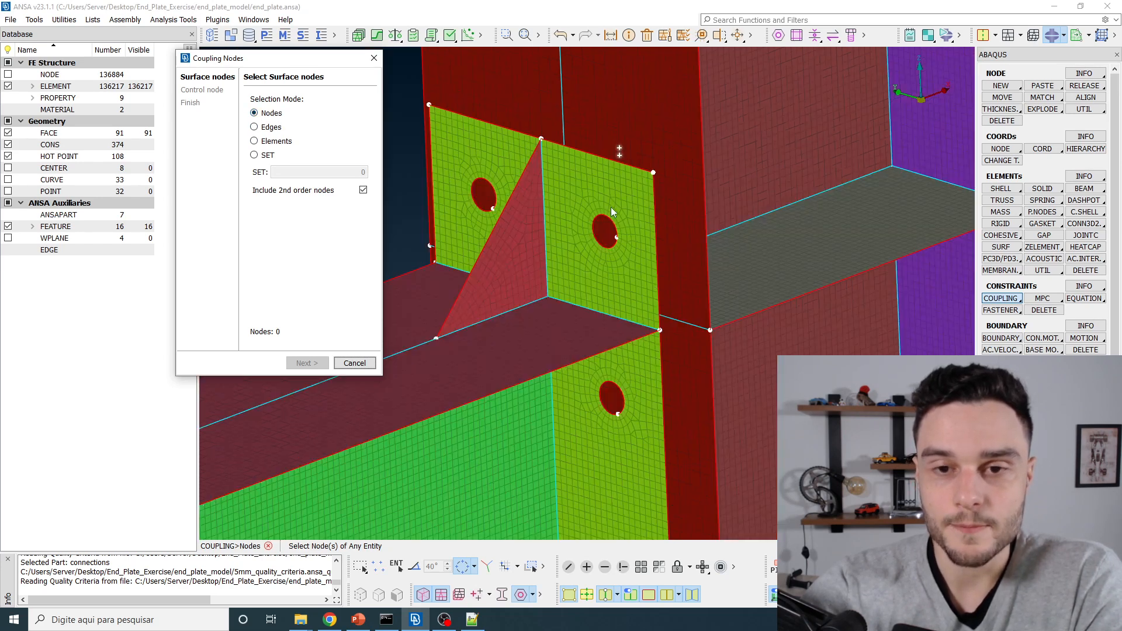
{"action": "scroll", "coordinate": [595, 226], "scroll_direction": "up", "scroll_amount": 4}
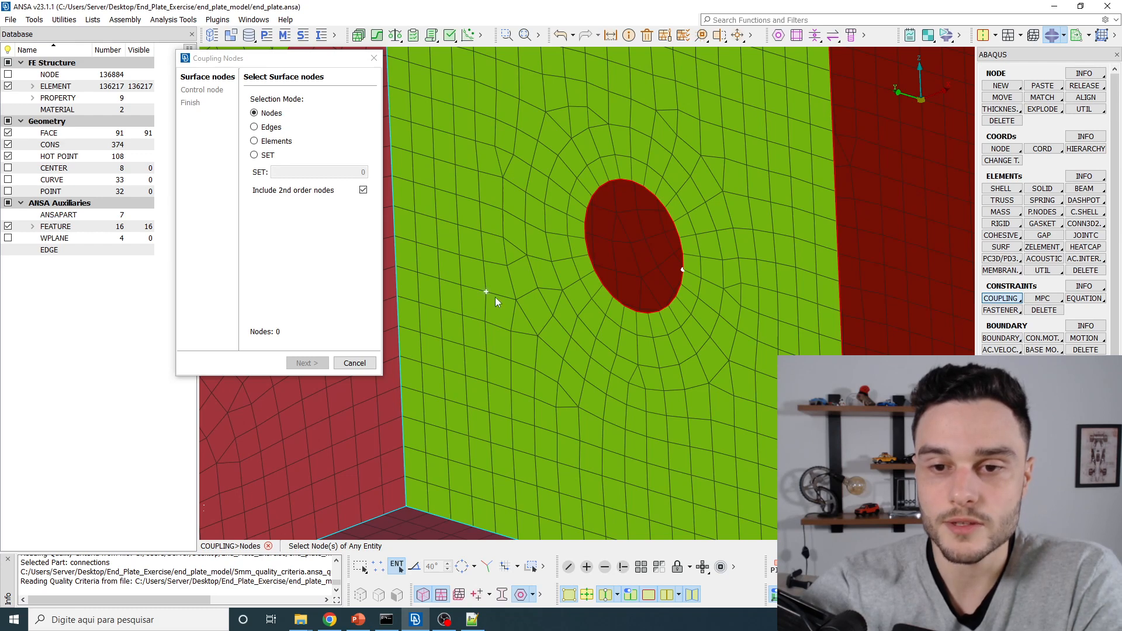
{"action": "scroll", "coordinate": [495, 297], "scroll_direction": "down", "scroll_amount": 2}
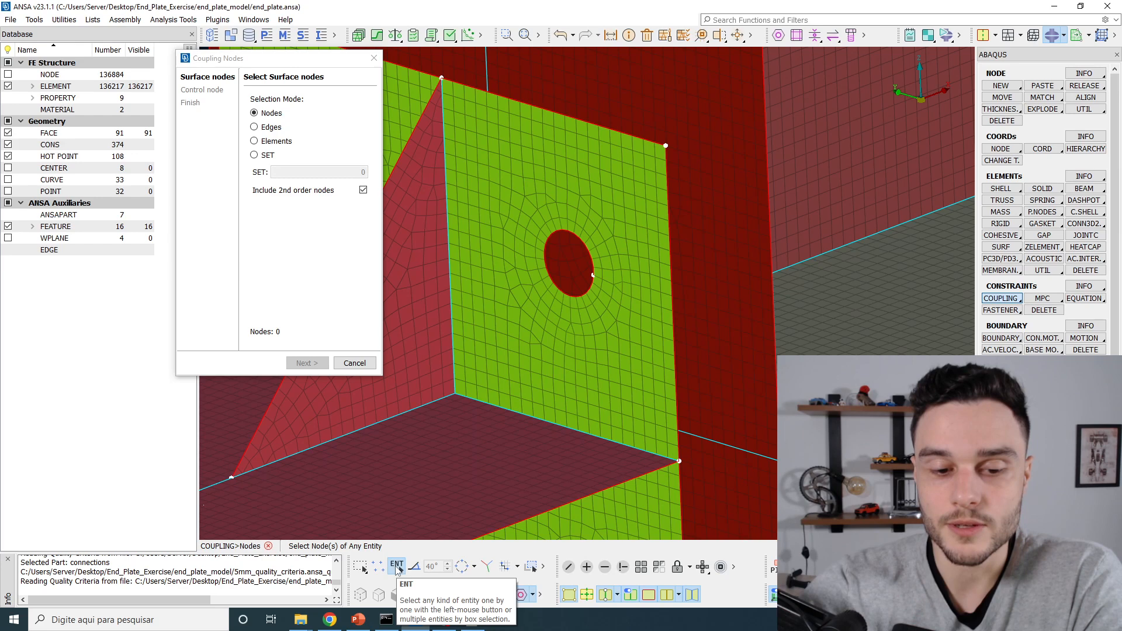
{"action": "scroll", "coordinate": [543, 280], "scroll_direction": "up", "scroll_amount": 3}
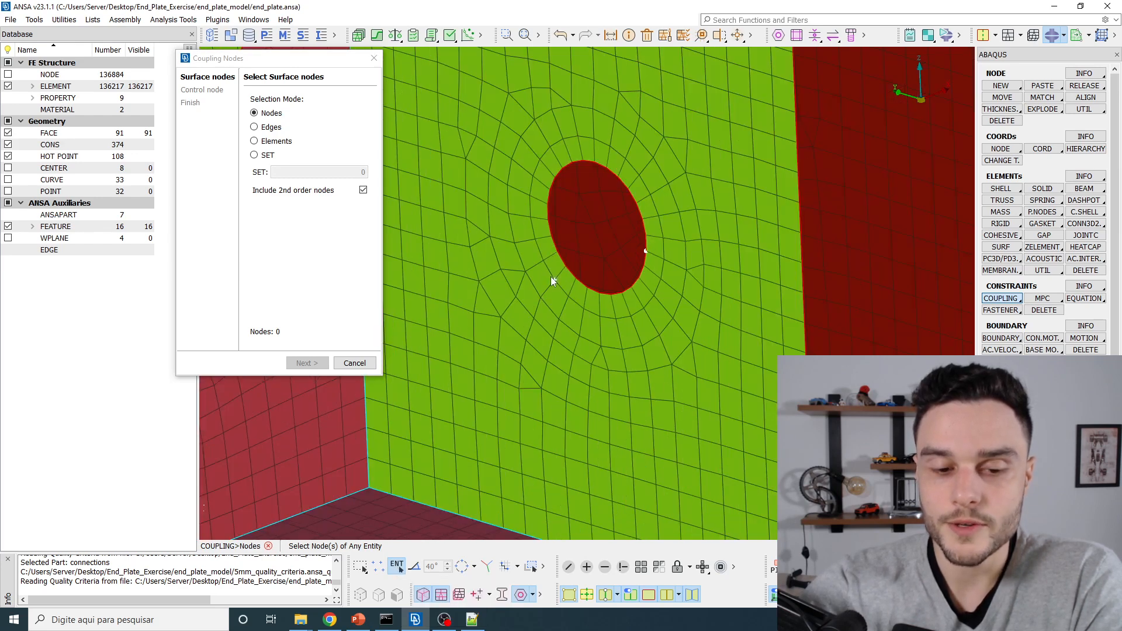
{"action": "left_click", "coordinate": [558, 252]}
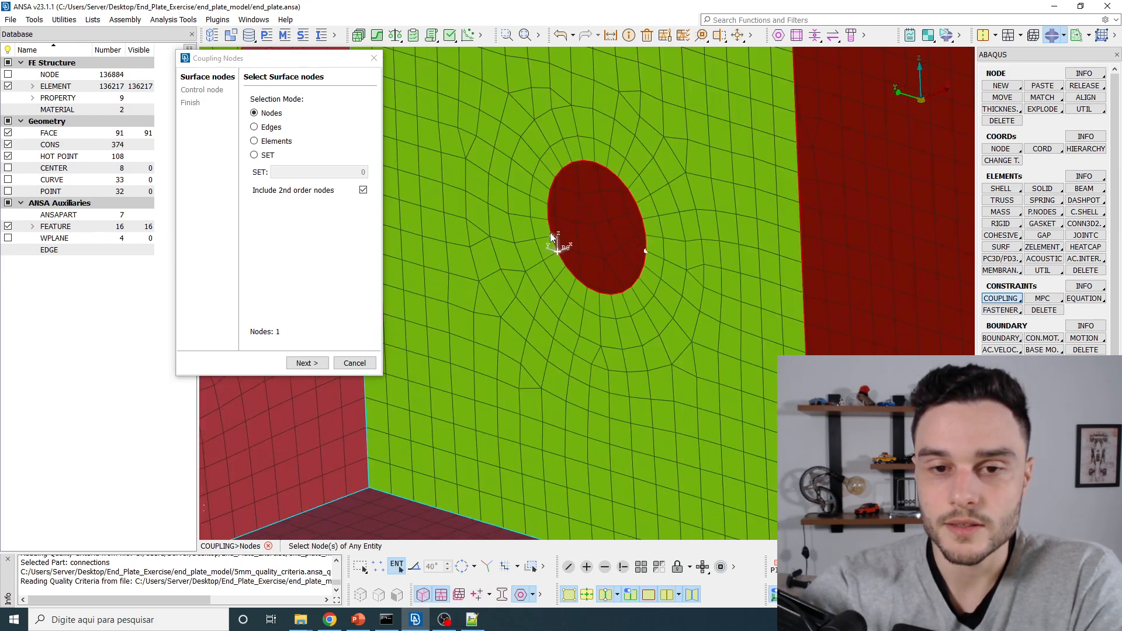
{"action": "left_click", "coordinate": [549, 232]}
{"action": "left_click", "coordinate": [549, 221]}
{"action": "left_click", "coordinate": [549, 206]}
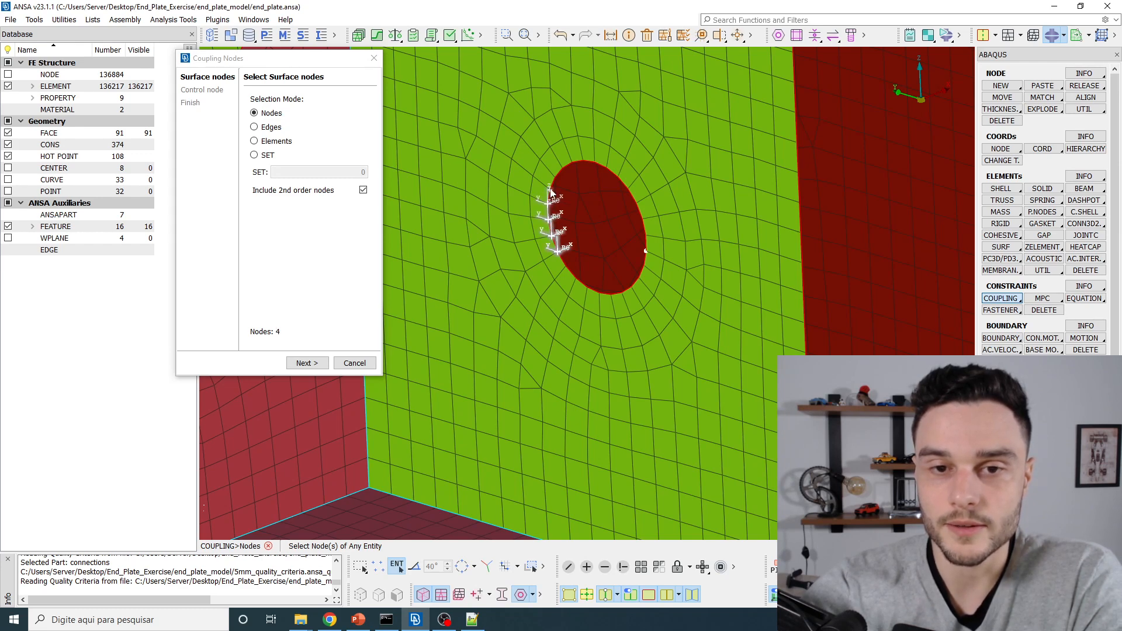
{"action": "scroll", "coordinate": [552, 186], "scroll_direction": "up", "scroll_amount": 3}
{"action": "left_click", "coordinate": [555, 191]}
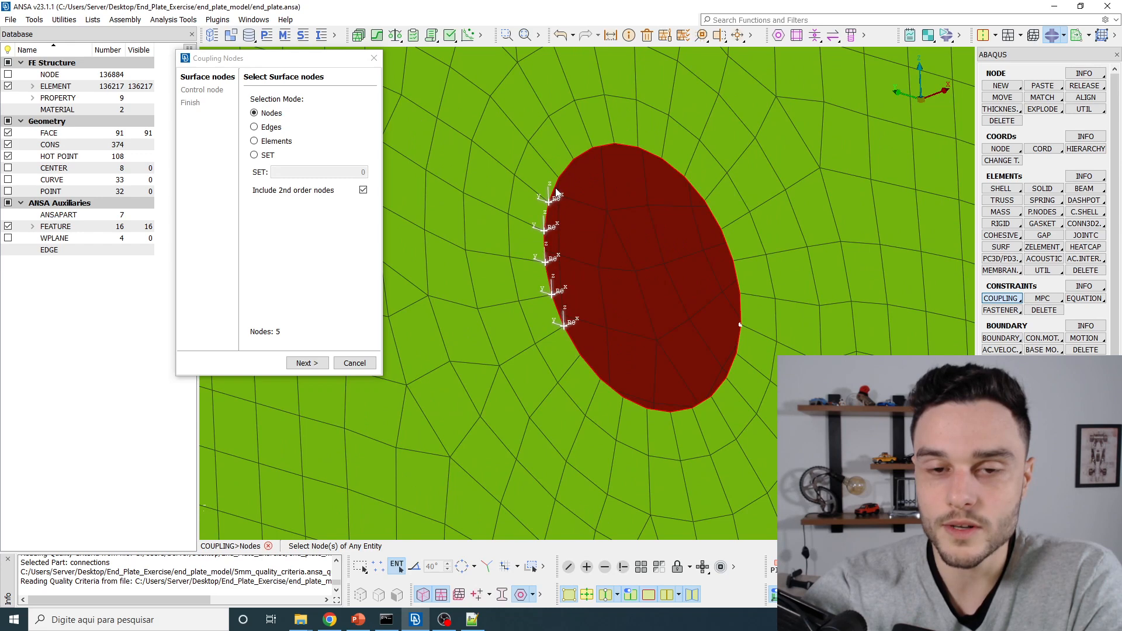
{"action": "left_click", "coordinate": [560, 177]}
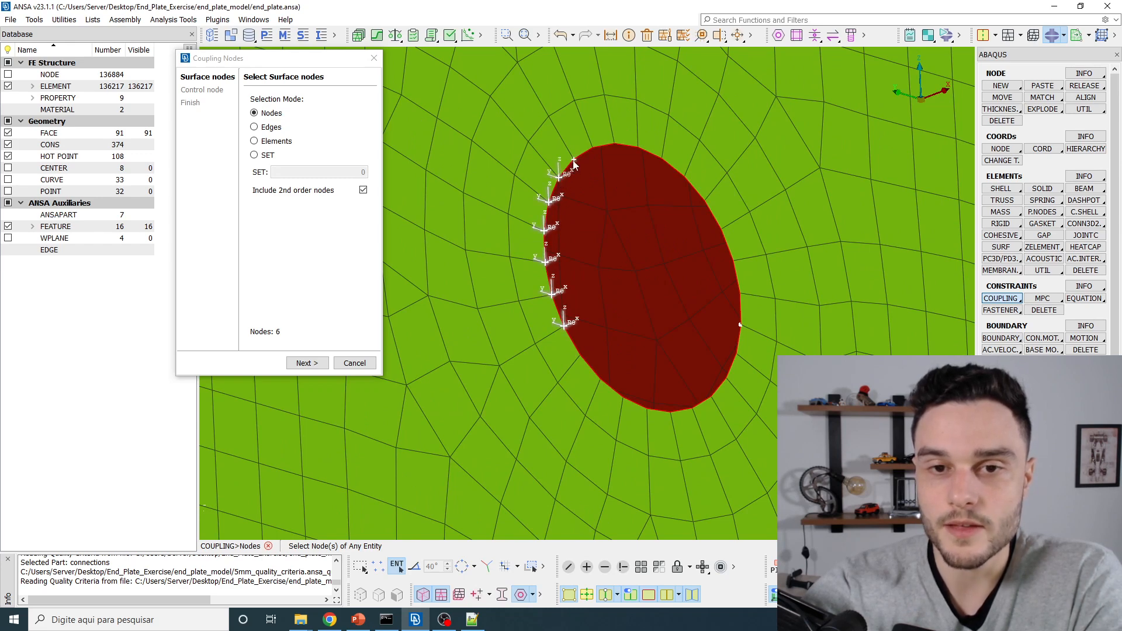
{"action": "left_click", "coordinate": [572, 159]}
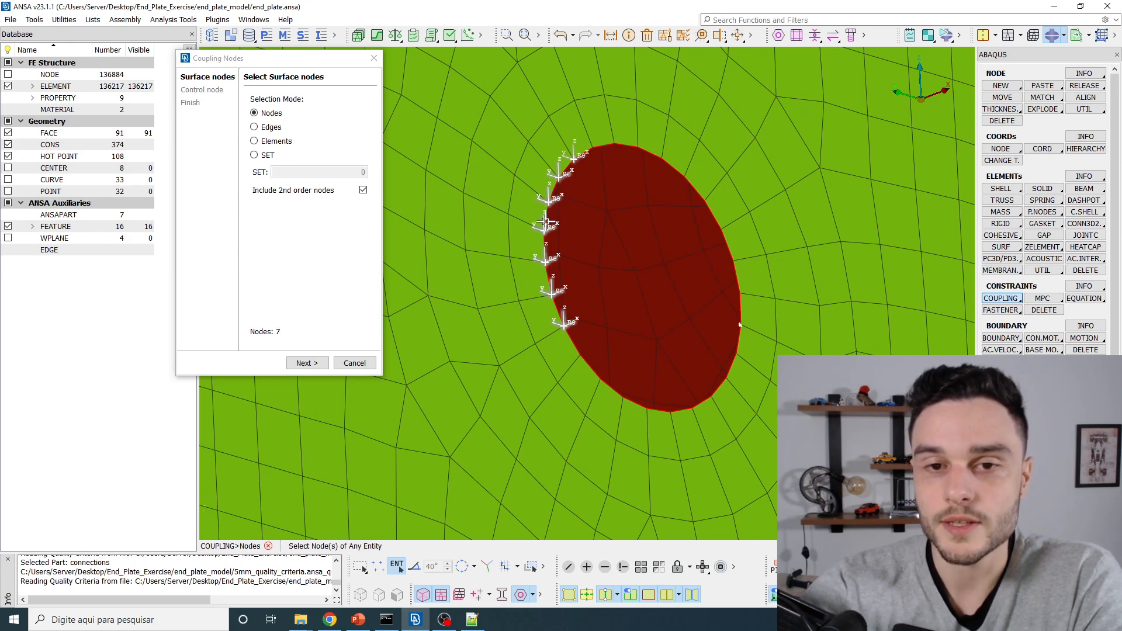
{"action": "scroll", "coordinate": [545, 221], "scroll_direction": "down", "scroll_amount": 5}
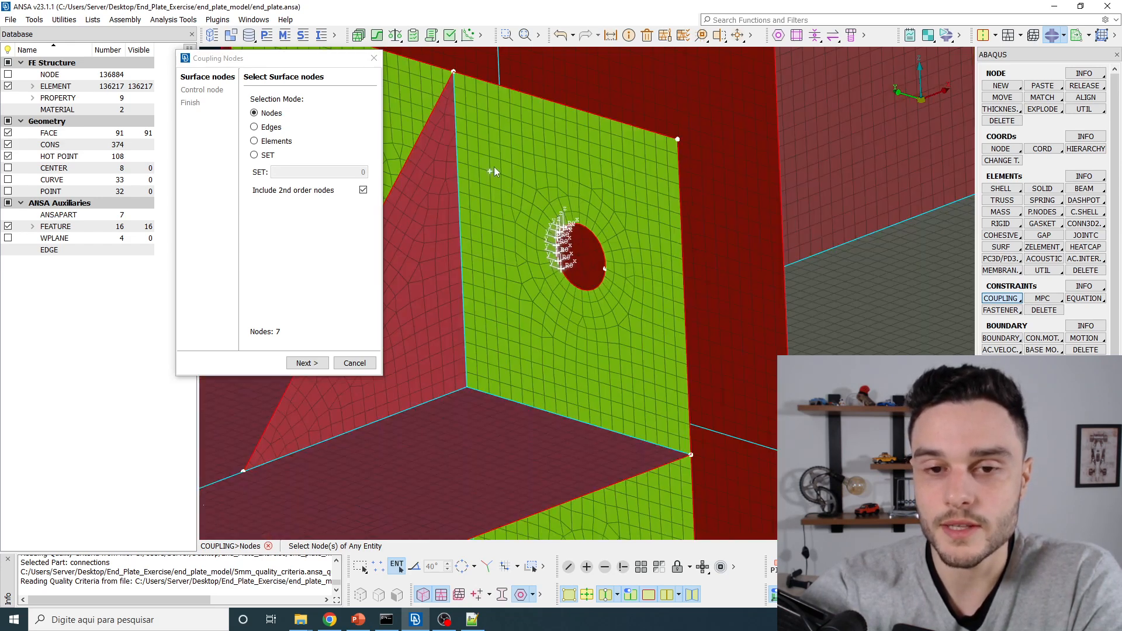
{"action": "right_click_drag", "start_coordinate": [493, 163], "coordinate": [615, 315]}
Using Loop selection, pick the hole-edge nodes and the first surrounding ring at the end plate's upper bolt hole as the coupling's surface nodes.
{"action": "scroll", "coordinate": [579, 260], "scroll_direction": "up", "scroll_amount": 4}
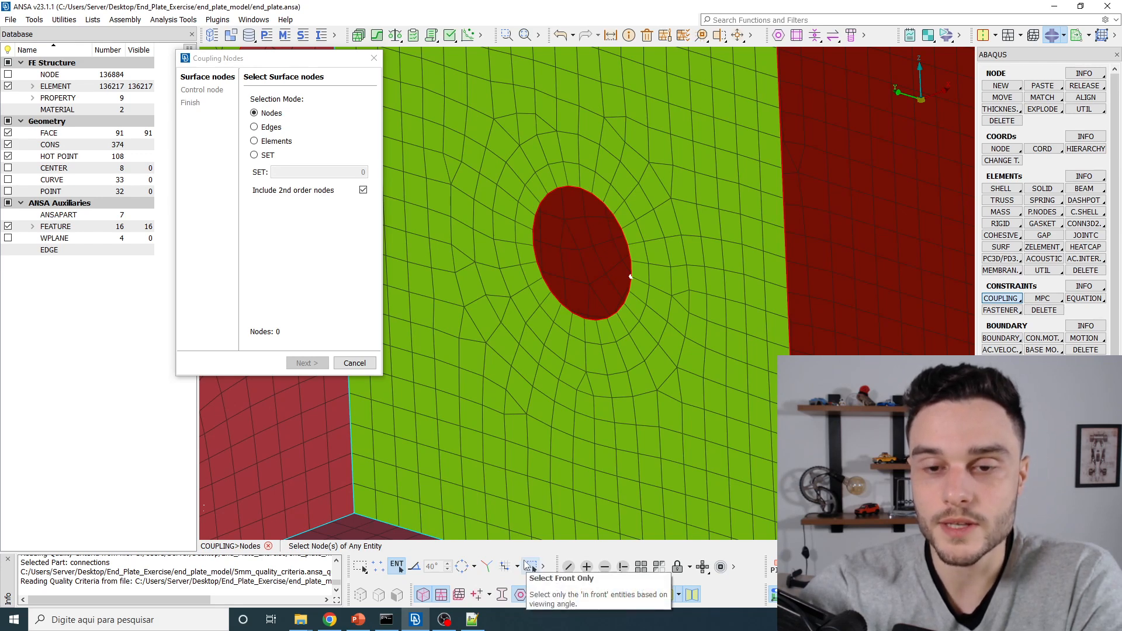
{"action": "left_click", "coordinate": [475, 568]}
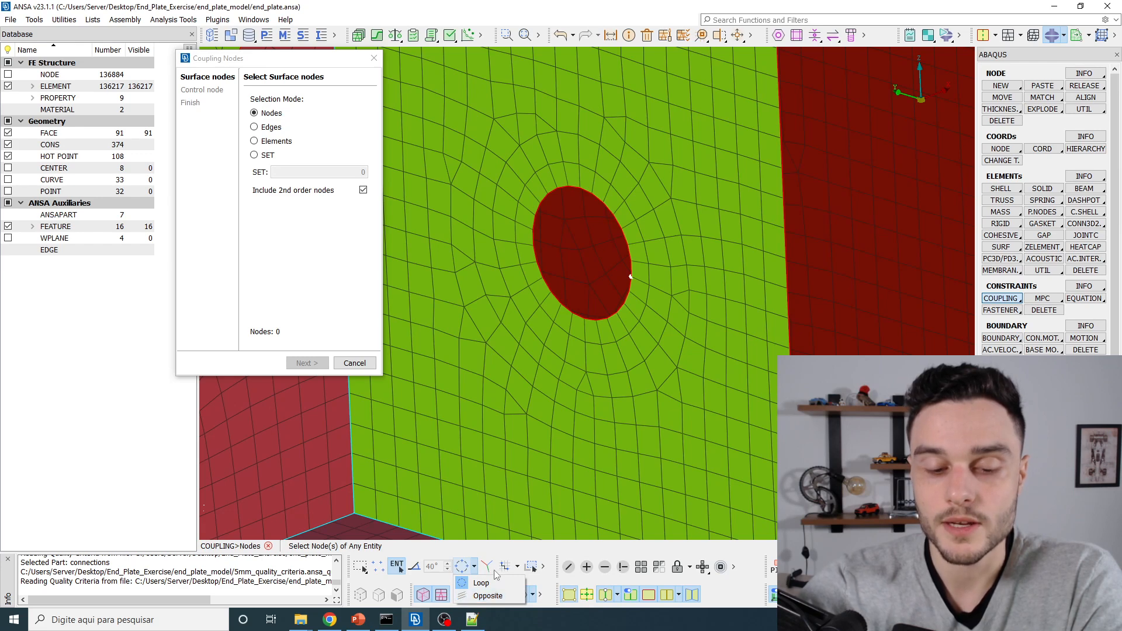
{"action": "left_click", "coordinate": [480, 584]}
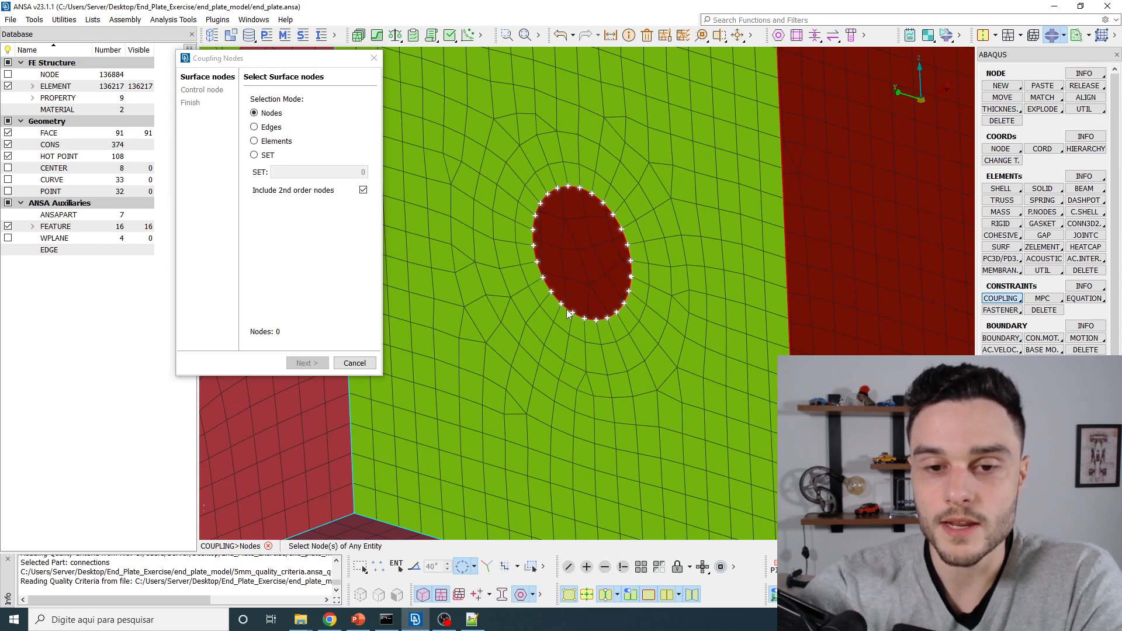
{"action": "left_click", "coordinate": [567, 315]}
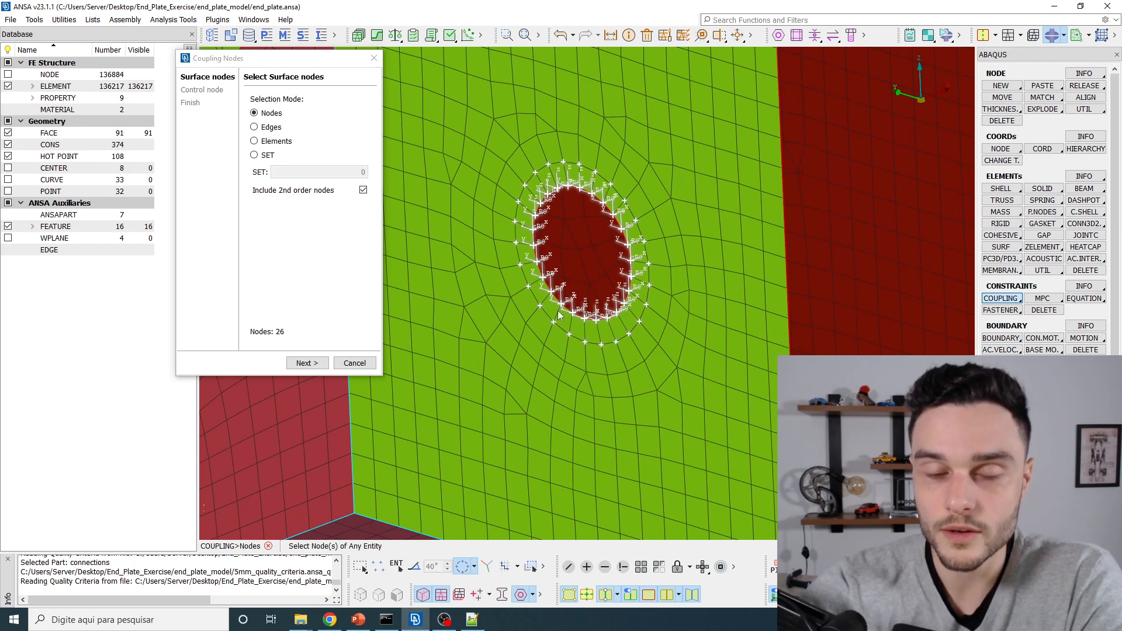
{"action": "left_click", "coordinate": [572, 165]}
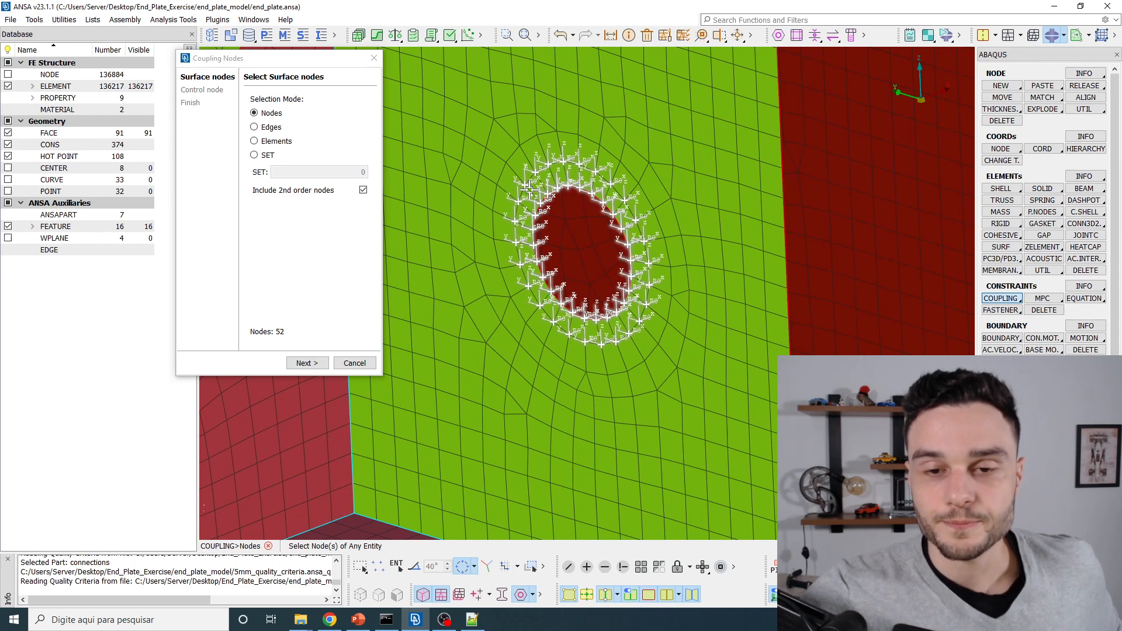
{"action": "scroll", "coordinate": [529, 189], "scroll_direction": "down", "scroll_amount": 3}
{"action": "scroll", "coordinate": [529, 189], "scroll_direction": "up", "scroll_amount": 3}
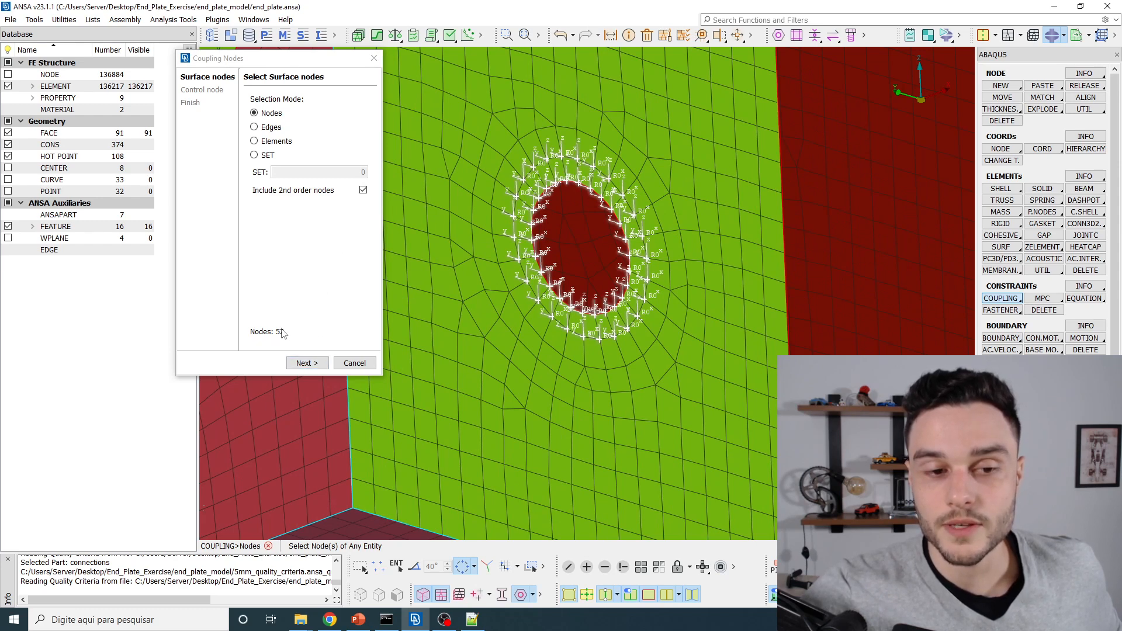
Accept the surface nodes and choose Convex hull centroid as the location for the coupling's new control node.
{"action": "left_click", "coordinate": [308, 363]}
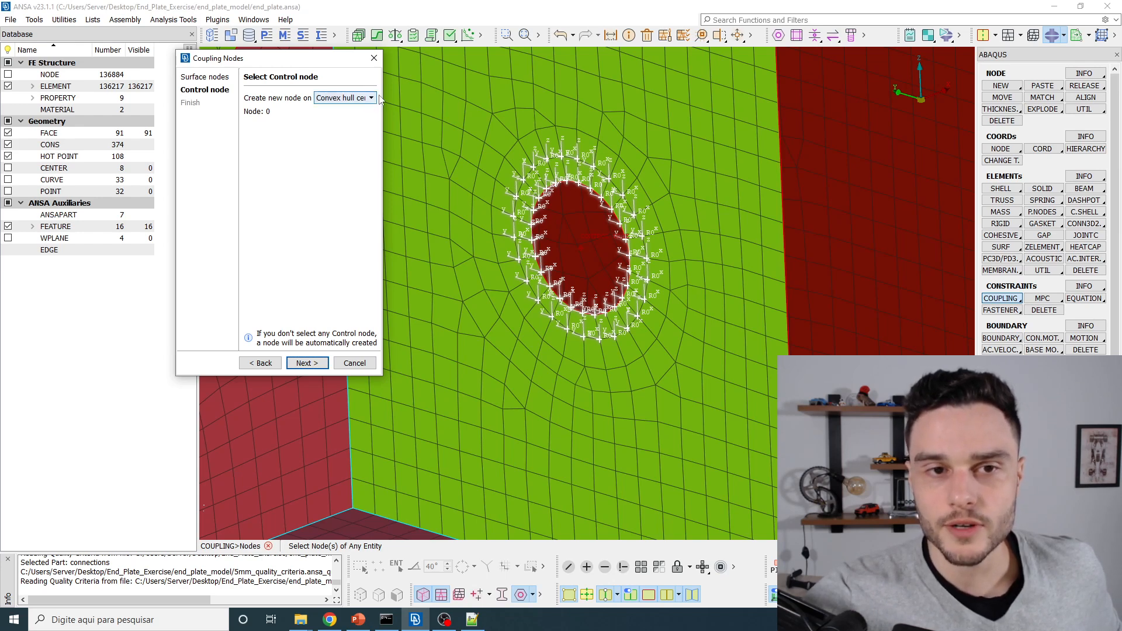
{"action": "left_click_drag", "start_coordinate": [383, 84], "coordinate": [489, 84]}
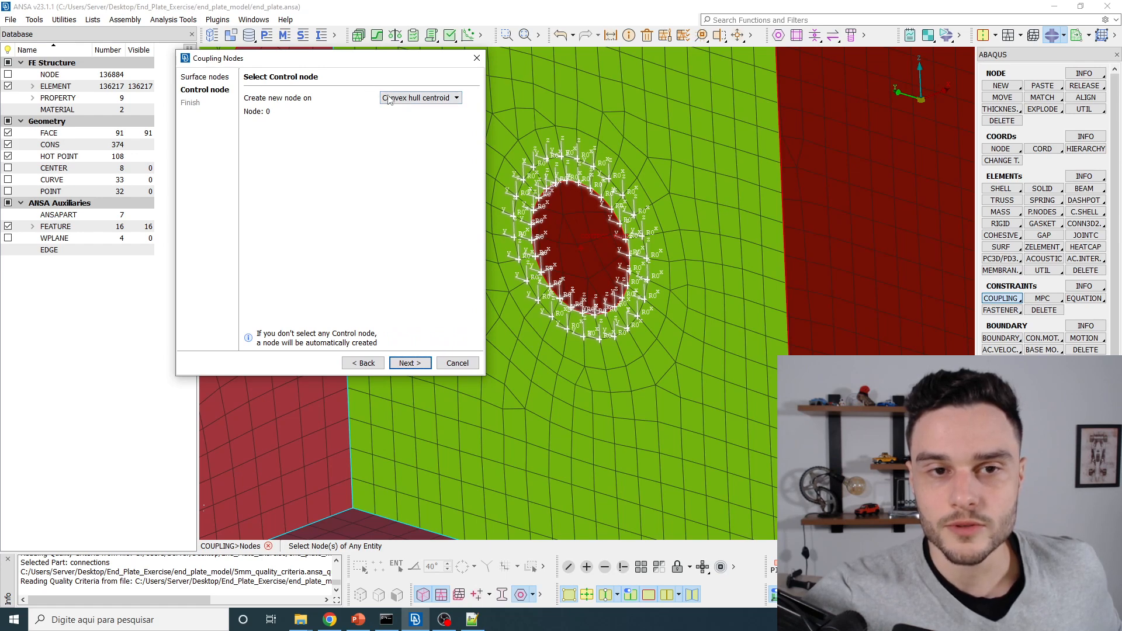
{"action": "left_click", "coordinate": [447, 98]}
{"action": "left_click", "coordinate": [432, 118]}
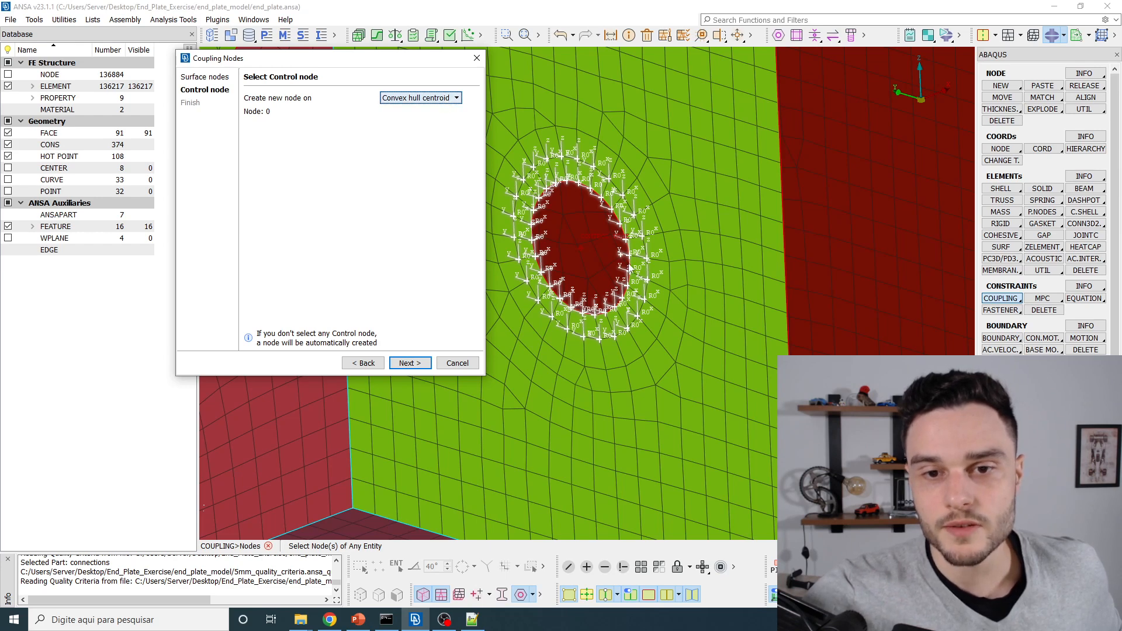
Proceed with a new control node at the convex hull centroid of the end plate's upper bolt hole.
{"action": "scroll", "coordinate": [581, 250], "scroll_direction": "up", "scroll_amount": 5}
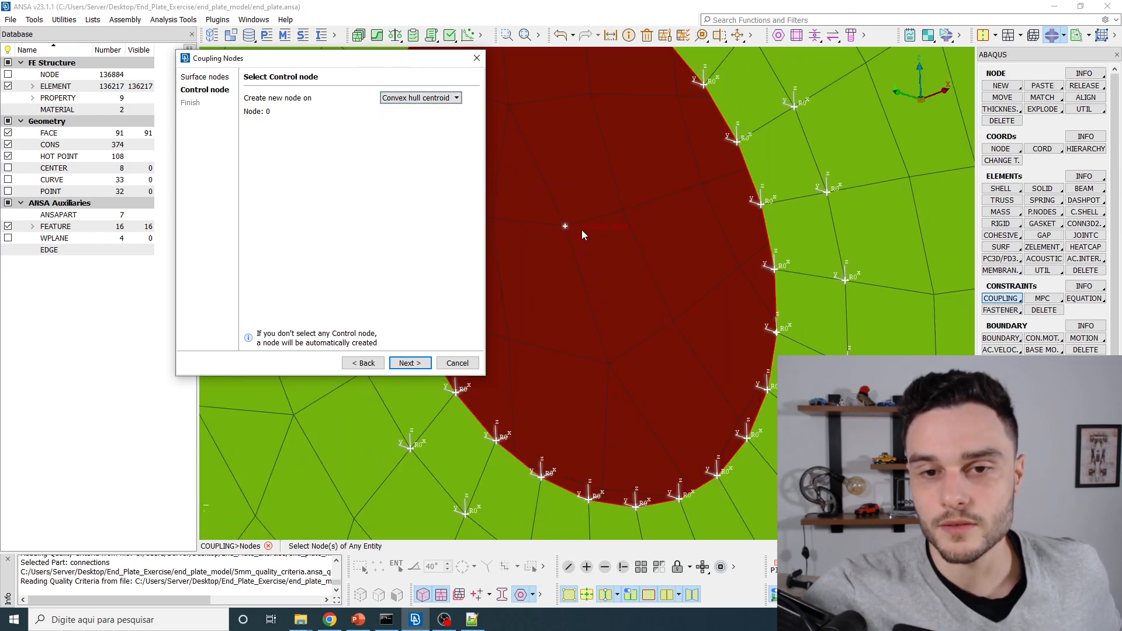
{"action": "scroll", "coordinate": [627, 225], "scroll_direction": "down", "scroll_amount": 3}
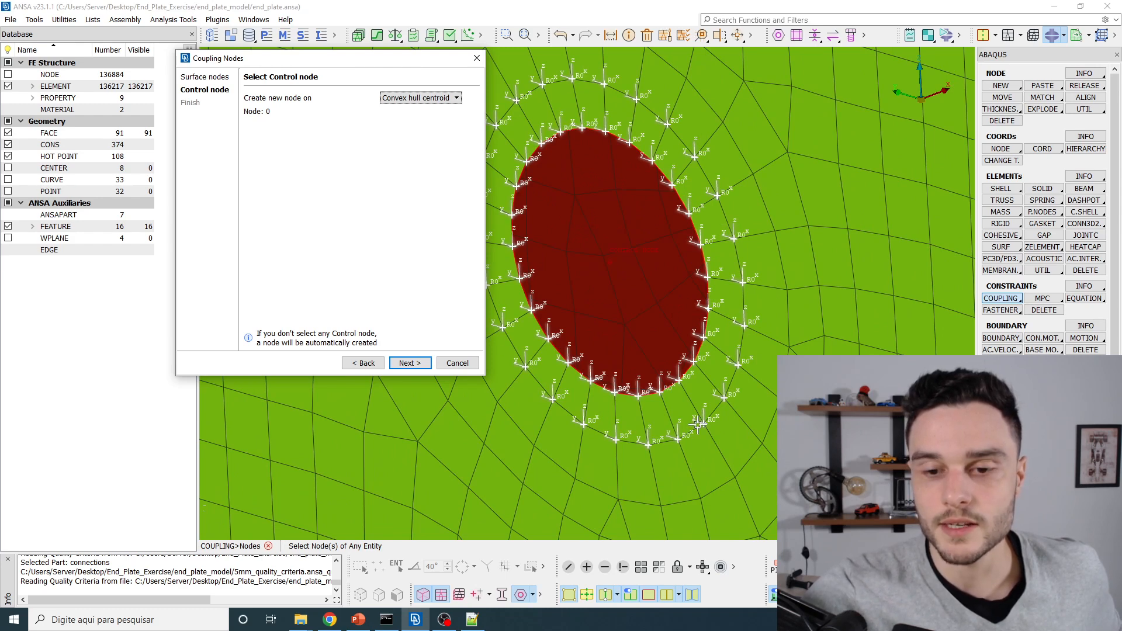
{"action": "scroll", "coordinate": [603, 316], "scroll_direction": "down", "scroll_amount": 3}
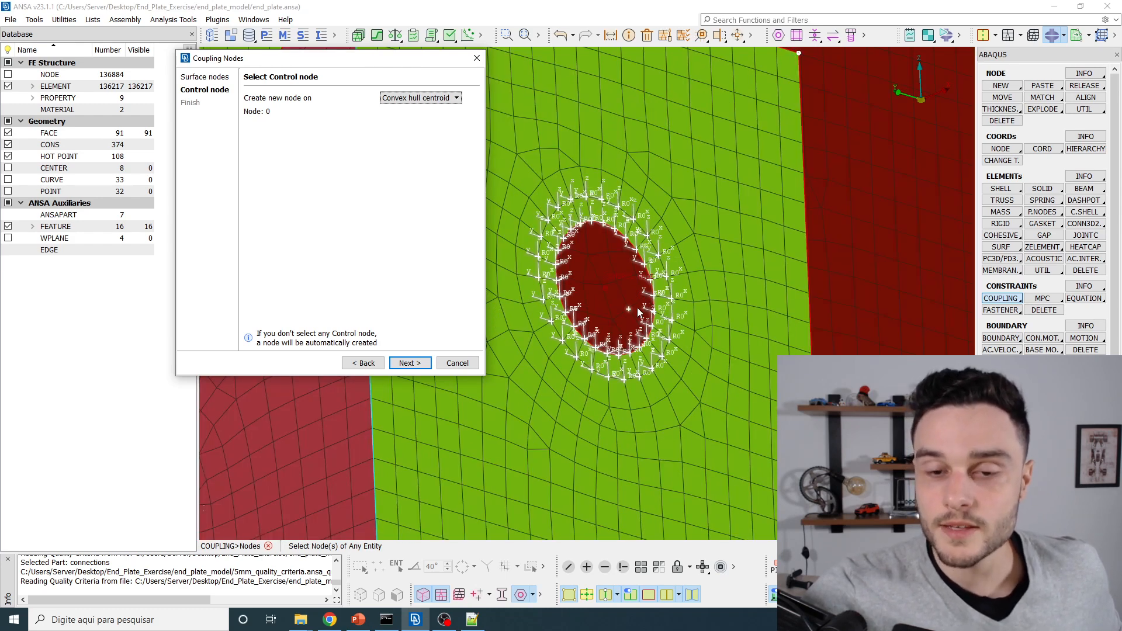
{"action": "scroll", "coordinate": [605, 289], "scroll_direction": "up", "scroll_amount": 3}
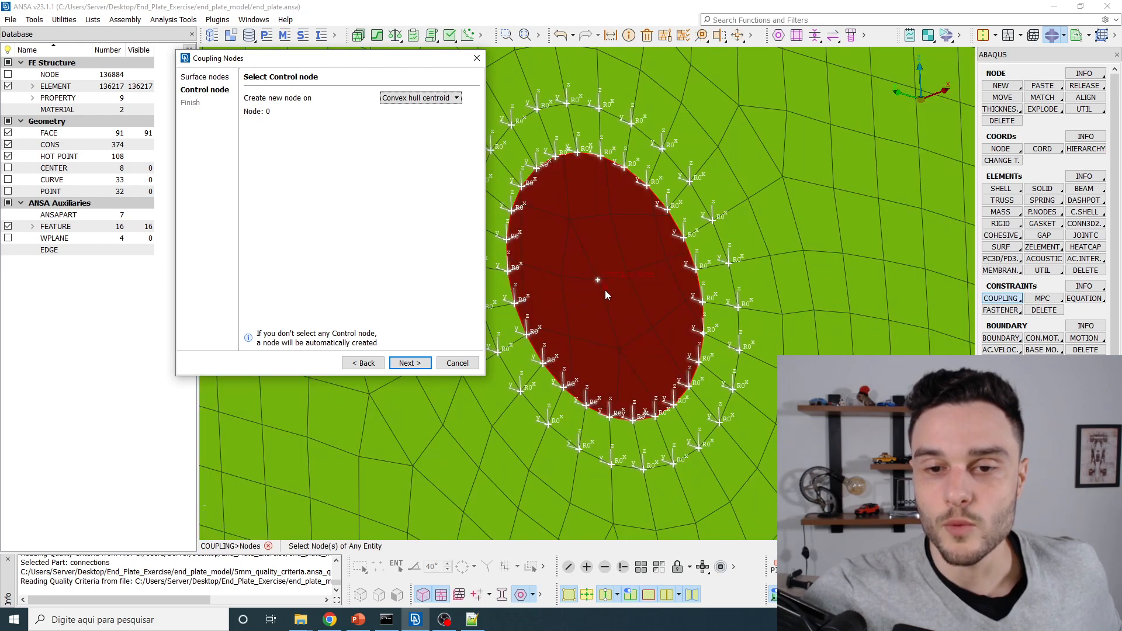
{"action": "scroll", "coordinate": [604, 289], "scroll_direction": "up", "scroll_amount": 3}
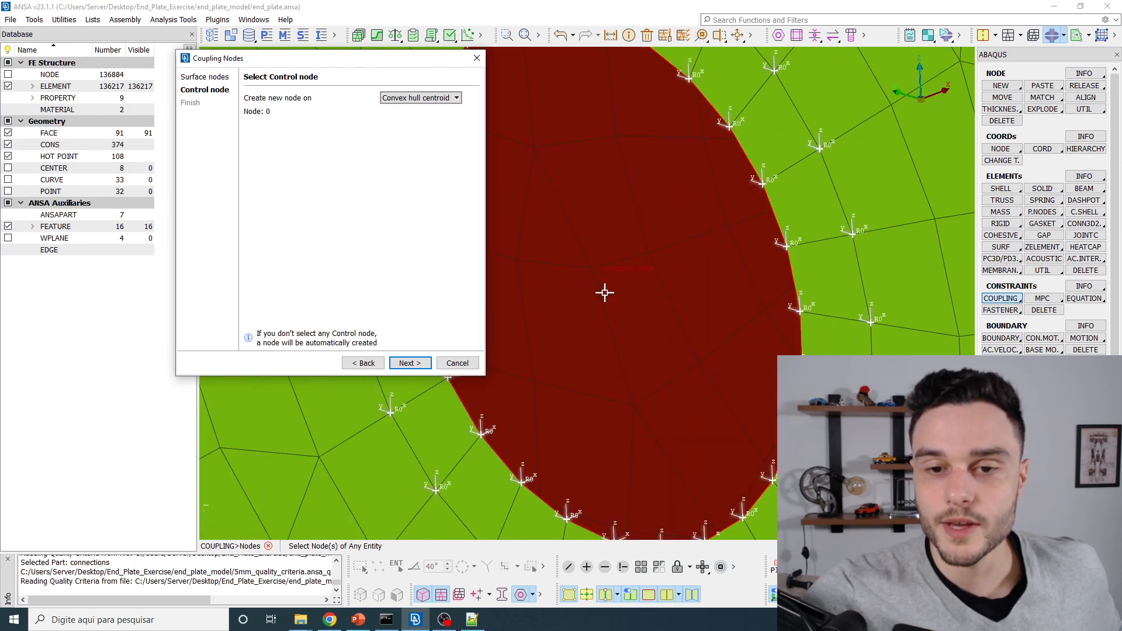
{"action": "left_click", "coordinate": [427, 365]}
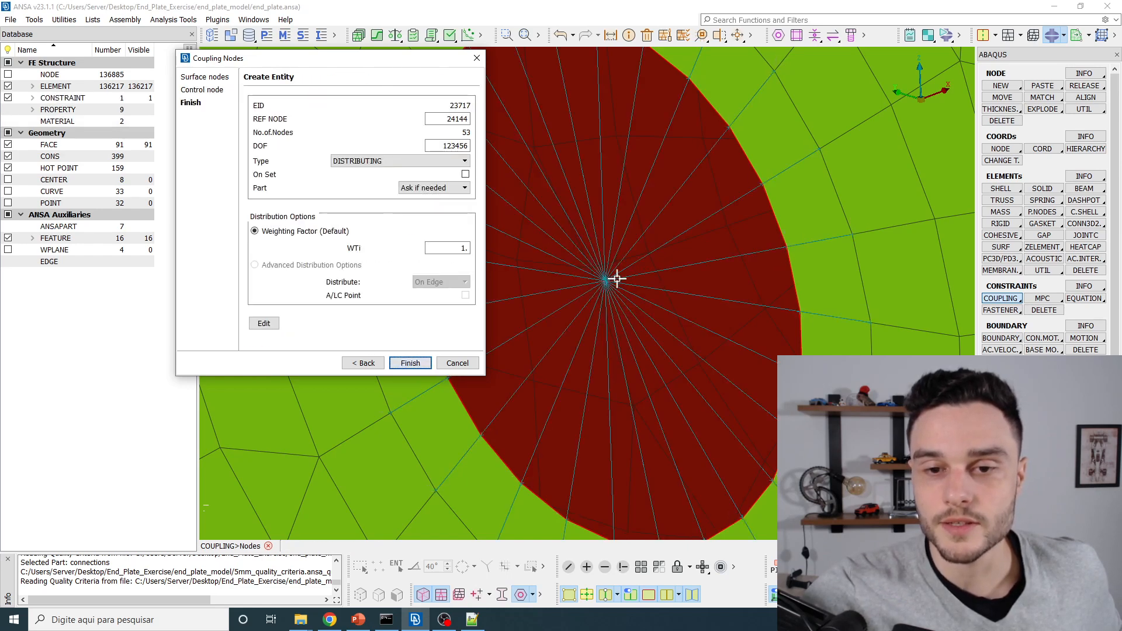
Examine how the coupling's links join the central control node to the hole edge and first surrounding node ring.
{"action": "scroll", "coordinate": [608, 283], "scroll_direction": "down", "scroll_amount": 3}
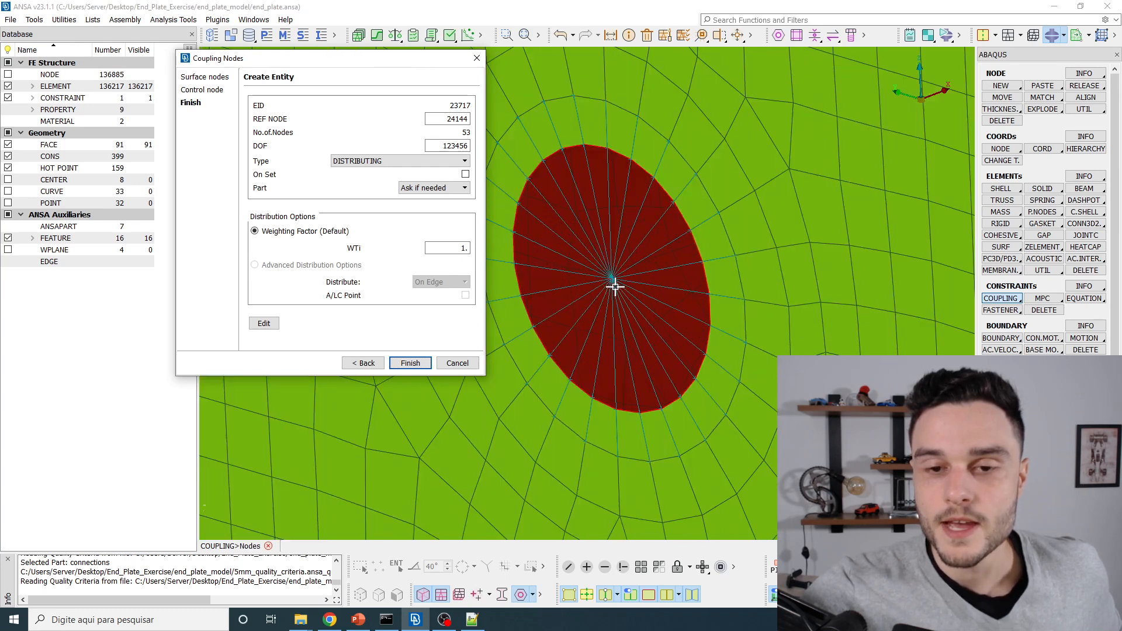
{"action": "scroll", "coordinate": [612, 275], "scroll_direction": "up", "scroll_amount": 3}
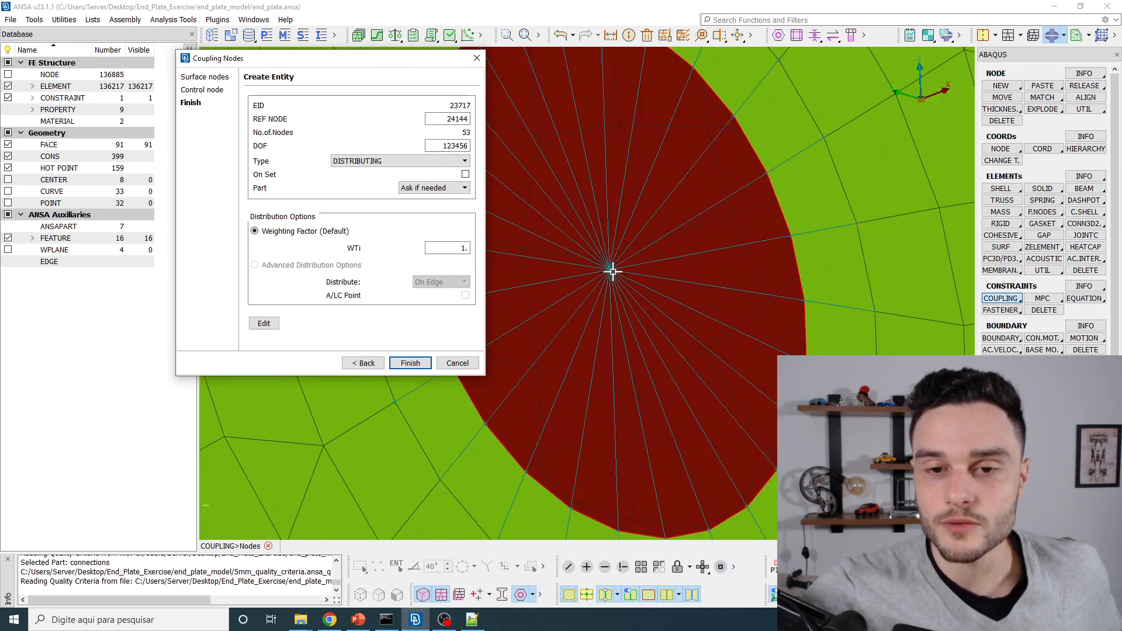
{"action": "scroll", "coordinate": [612, 272], "scroll_direction": "down", "scroll_amount": 3}
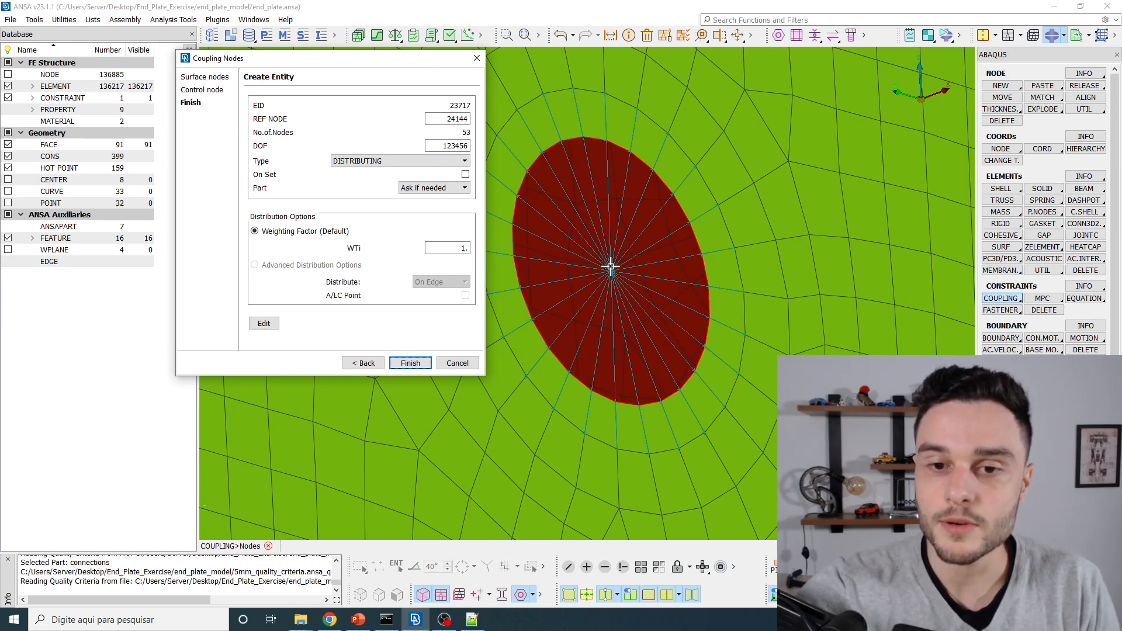
{"action": "scroll", "coordinate": [641, 246], "scroll_direction": "down", "scroll_amount": 3}
{"action": "scroll", "coordinate": [645, 243], "scroll_direction": "up", "scroll_amount": 5}
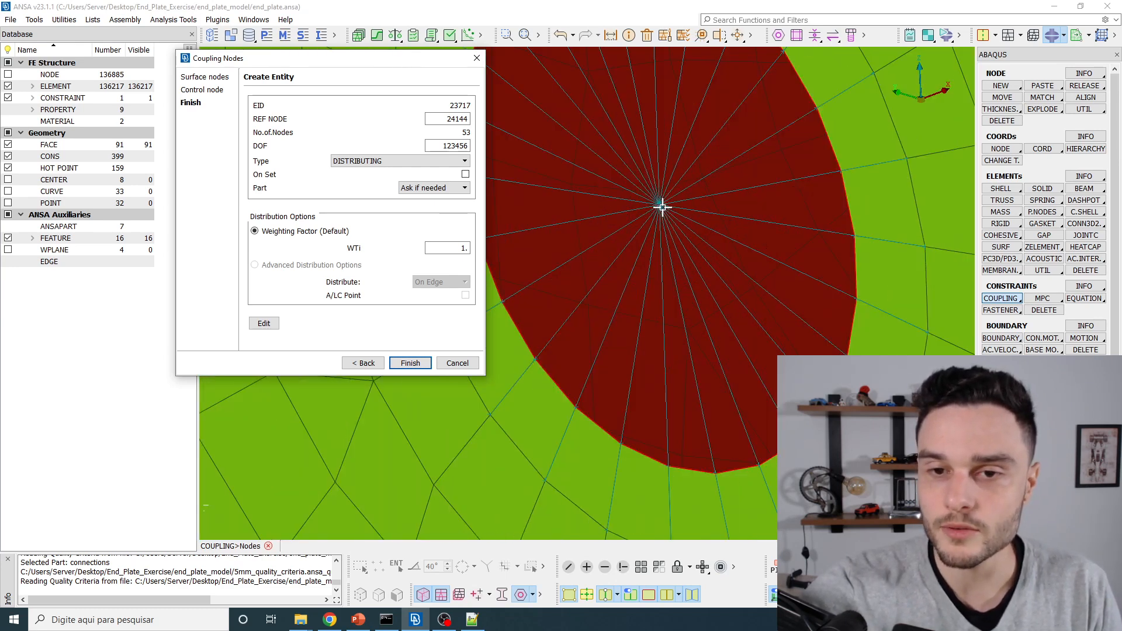
{"action": "scroll", "coordinate": [659, 214], "scroll_direction": "down", "scroll_amount": 2}
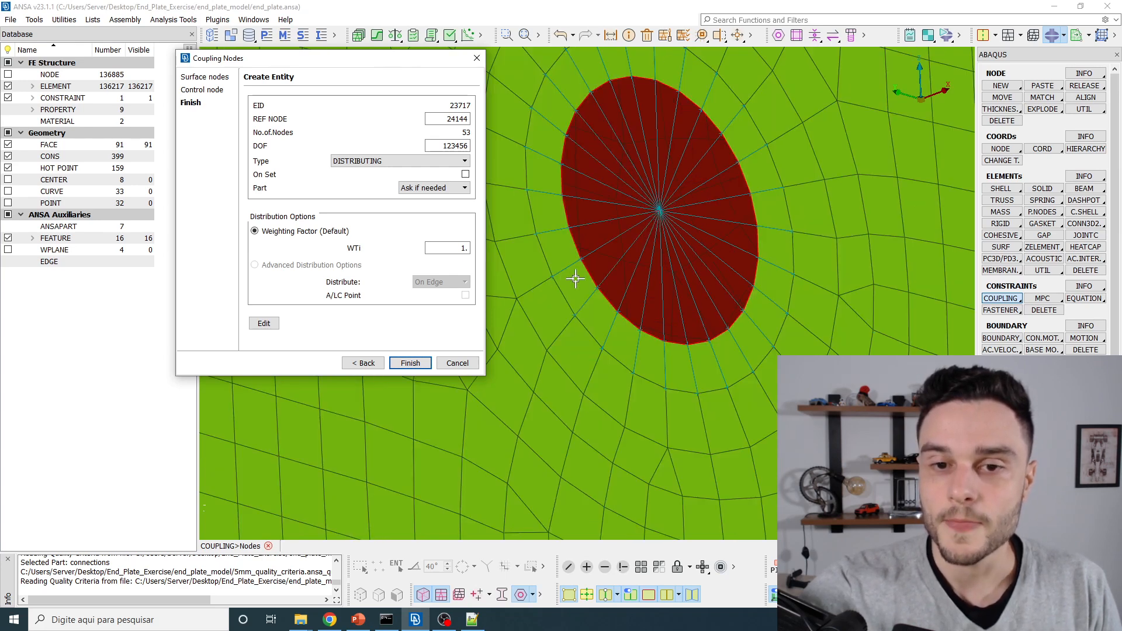
{"action": "scroll", "coordinate": [659, 215], "scroll_direction": "up", "scroll_amount": 2}
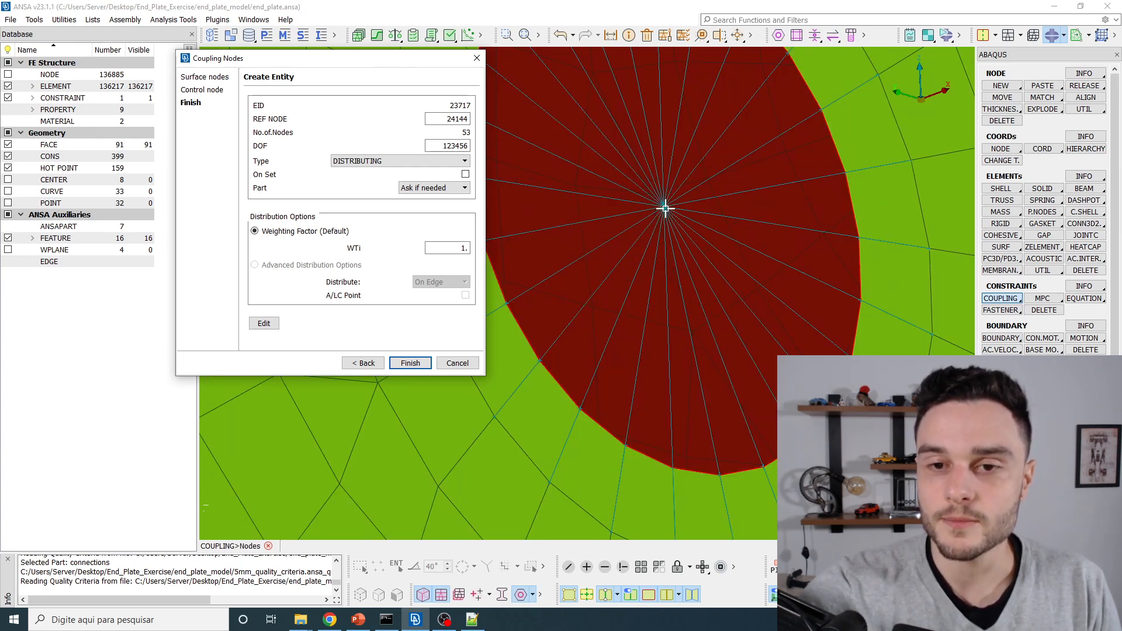
{"action": "scroll", "coordinate": [662, 207], "scroll_direction": "down", "scroll_amount": 2}
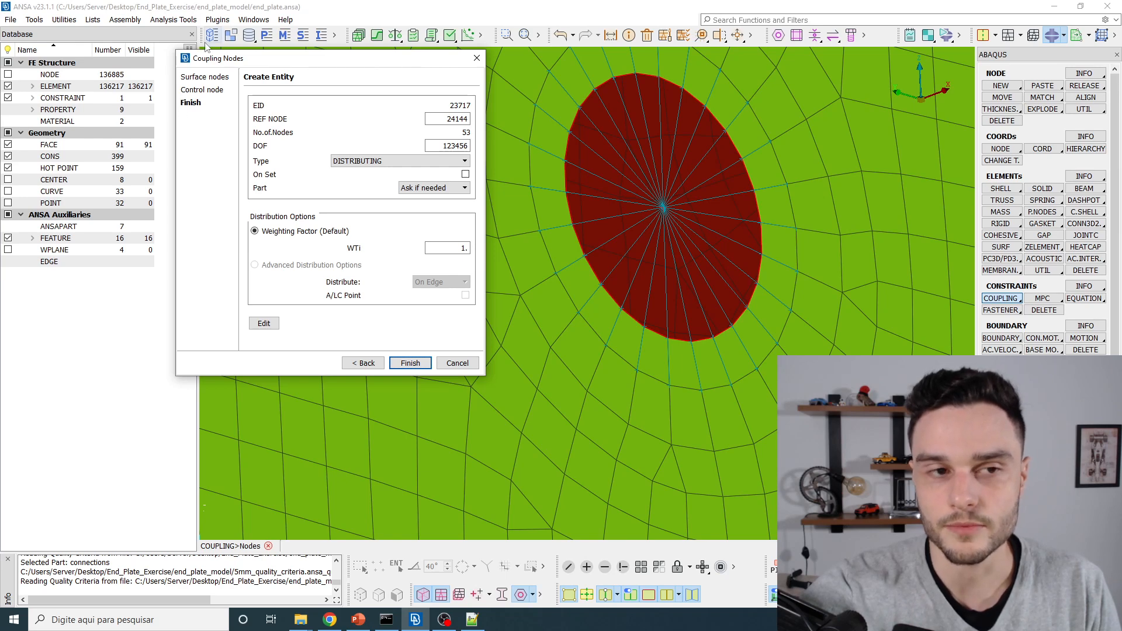
{"action": "scroll", "coordinate": [664, 288], "scroll_direction": "down", "scroll_amount": 5}
{"action": "scroll", "coordinate": [642, 129], "scroll_direction": "up", "scroll_amount": 5}
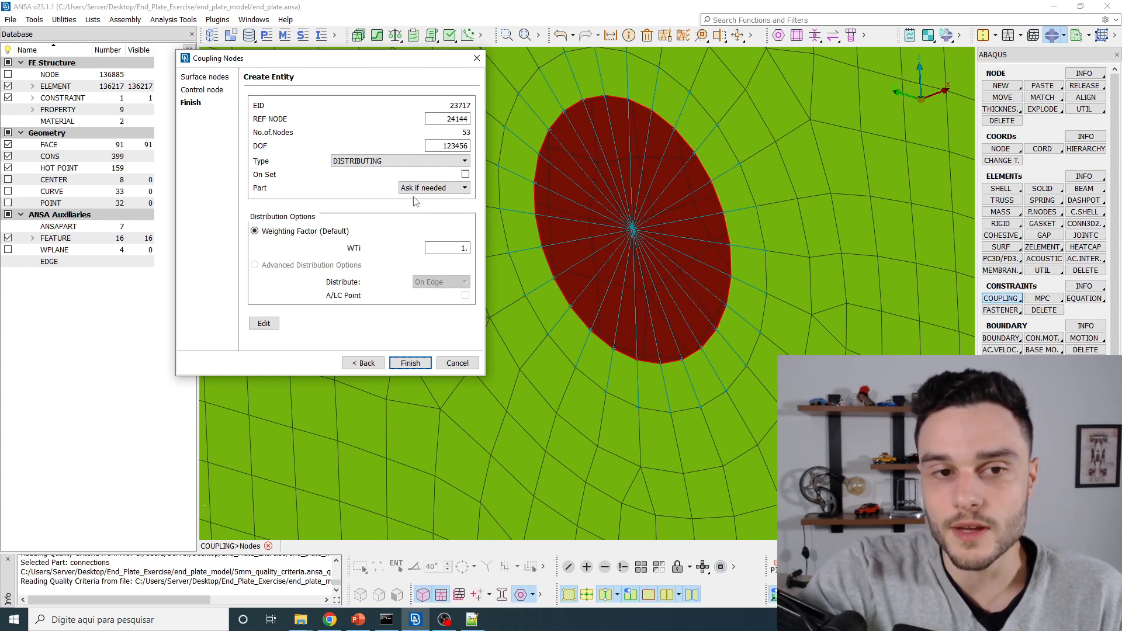
Switch the upper bolt-hole coupling's type to KINEMATIC and inspect its links around the hole.
{"action": "left_click", "coordinate": [338, 162]}
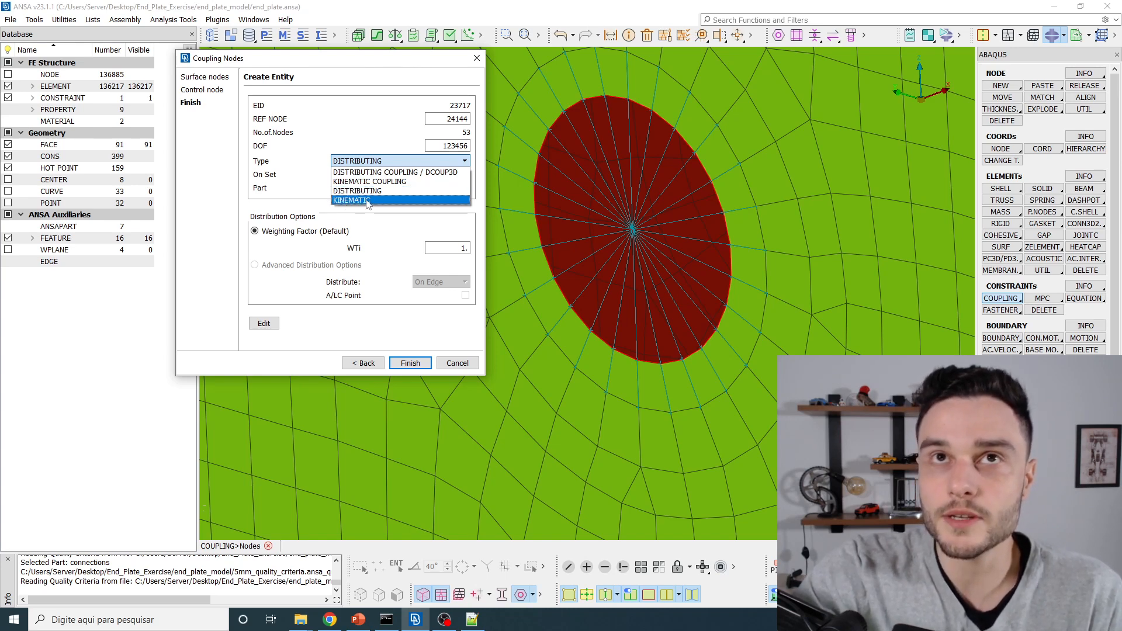
{"action": "left_click", "coordinate": [349, 201]}
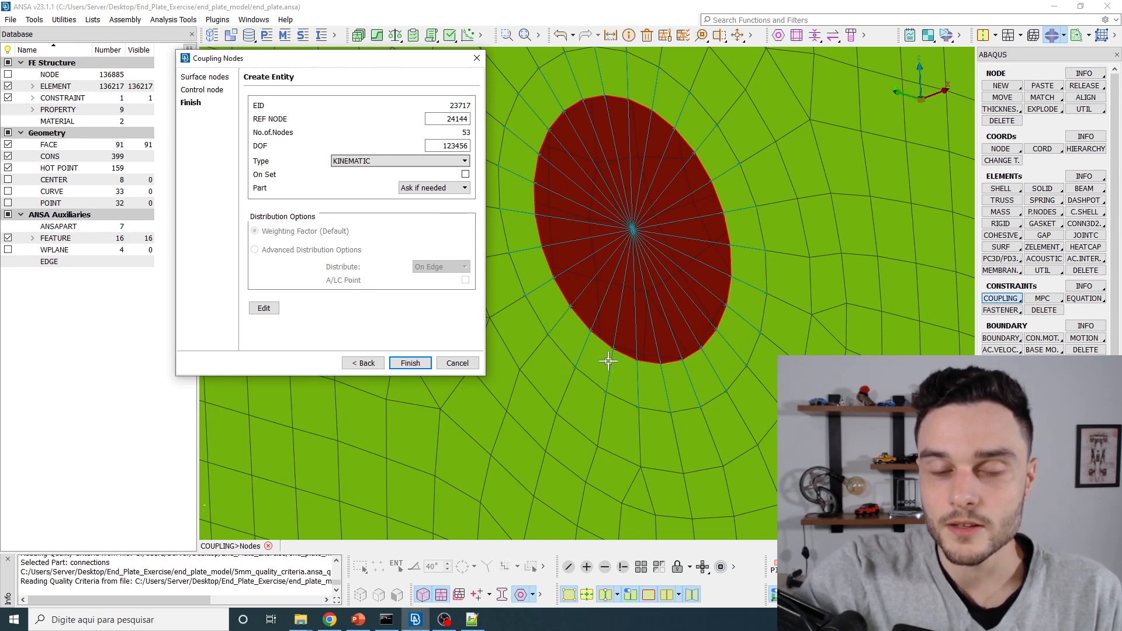
{"action": "scroll", "coordinate": [608, 359], "scroll_direction": "down", "scroll_amount": 3}
{"action": "scroll", "coordinate": [607, 362], "scroll_direction": "up", "scroll_amount": 3}
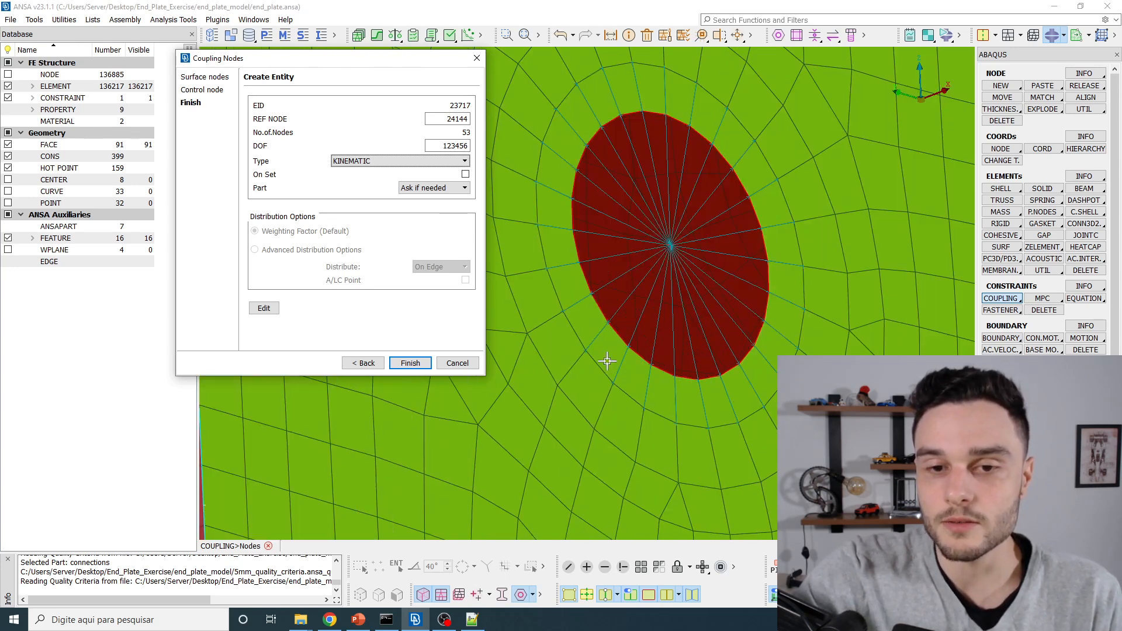
{"action": "scroll", "coordinate": [607, 361], "scroll_direction": "down", "scroll_amount": 3}
{"action": "scroll", "coordinate": [596, 261], "scroll_direction": "up", "scroll_amount": 3}
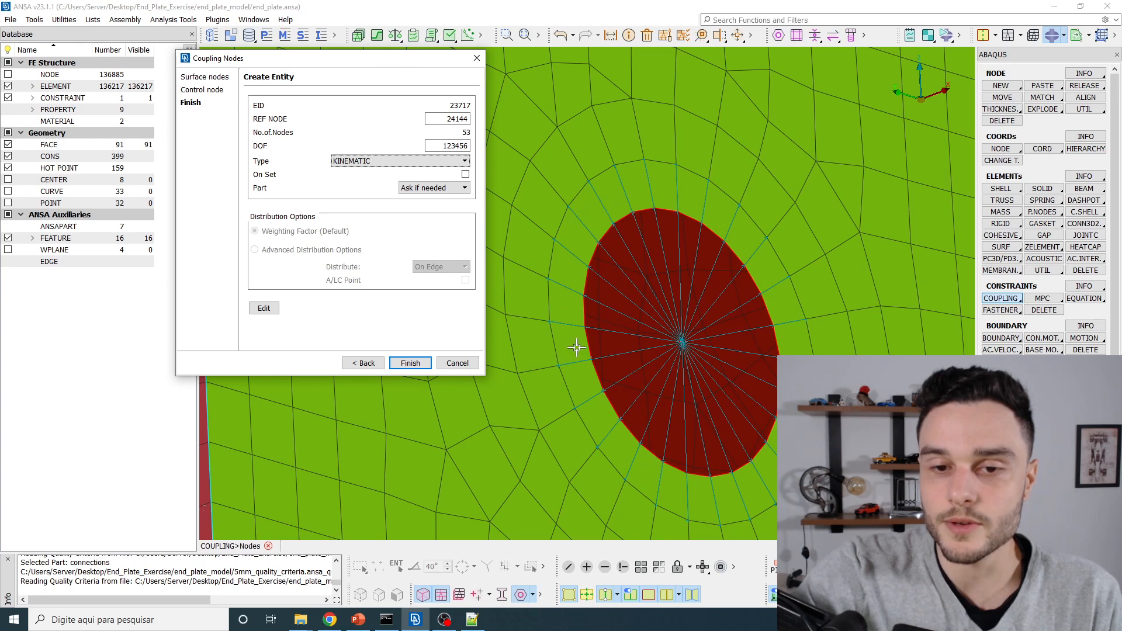
{"action": "scroll", "coordinate": [608, 231], "scroll_direction": "down", "scroll_amount": 2}
{"action": "scroll", "coordinate": [606, 220], "scroll_direction": "up", "scroll_amount": 4}
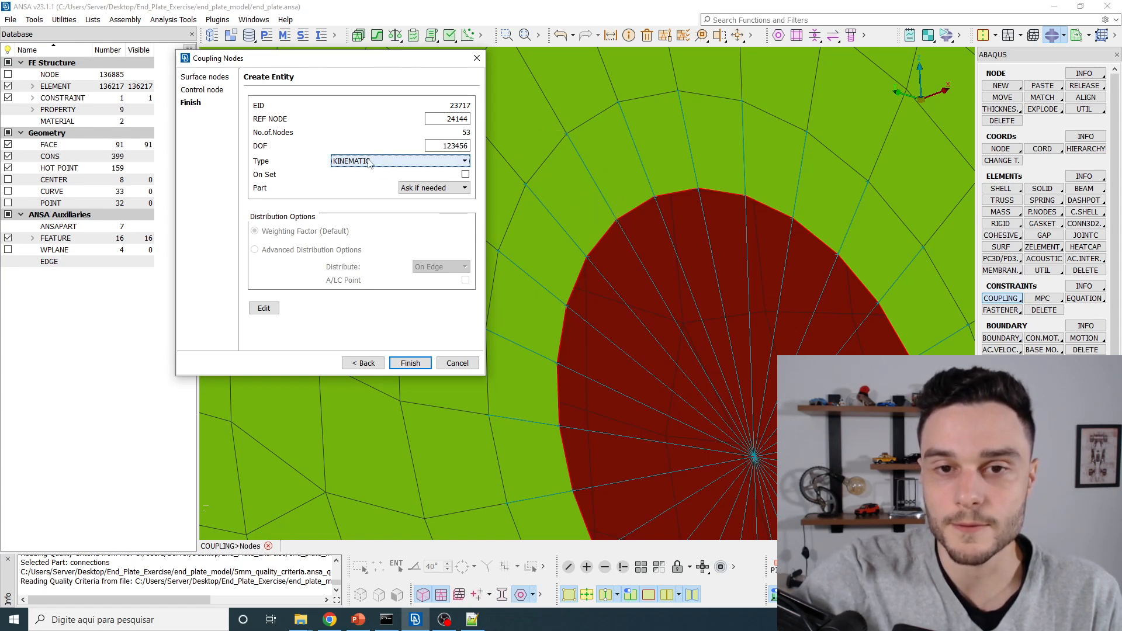
{"action": "scroll", "coordinate": [678, 120], "scroll_direction": "down", "scroll_amount": 2}
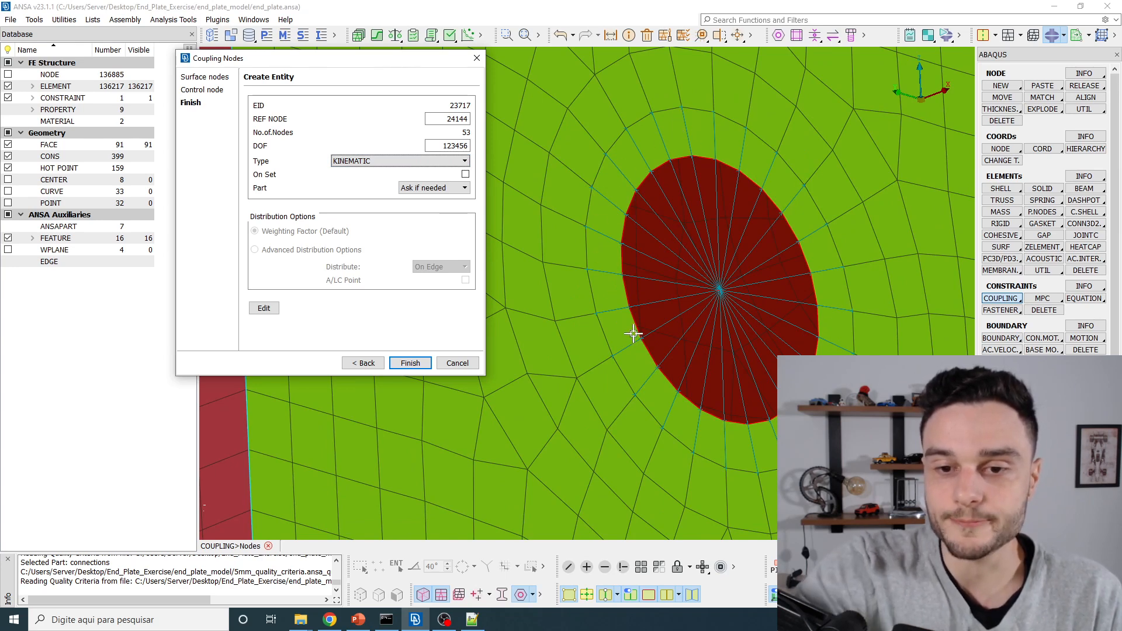
Set the coupling's type back to DISTRIBUTING and review the mesh around the bolt hole.
{"action": "left_click", "coordinate": [374, 162]}
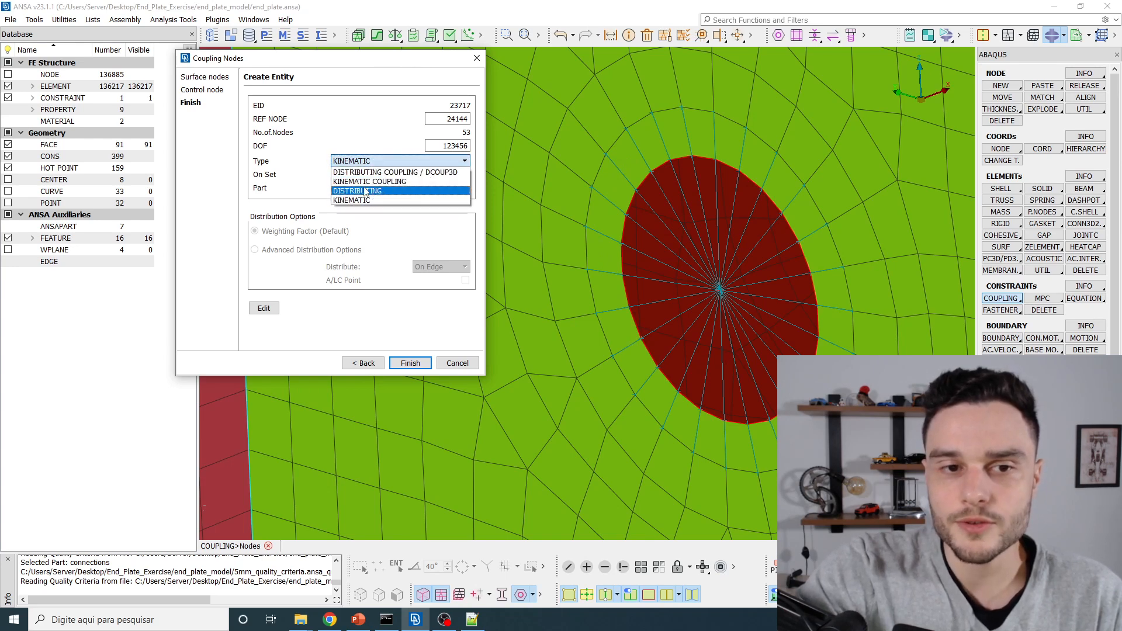
{"action": "left_click", "coordinate": [365, 194]}
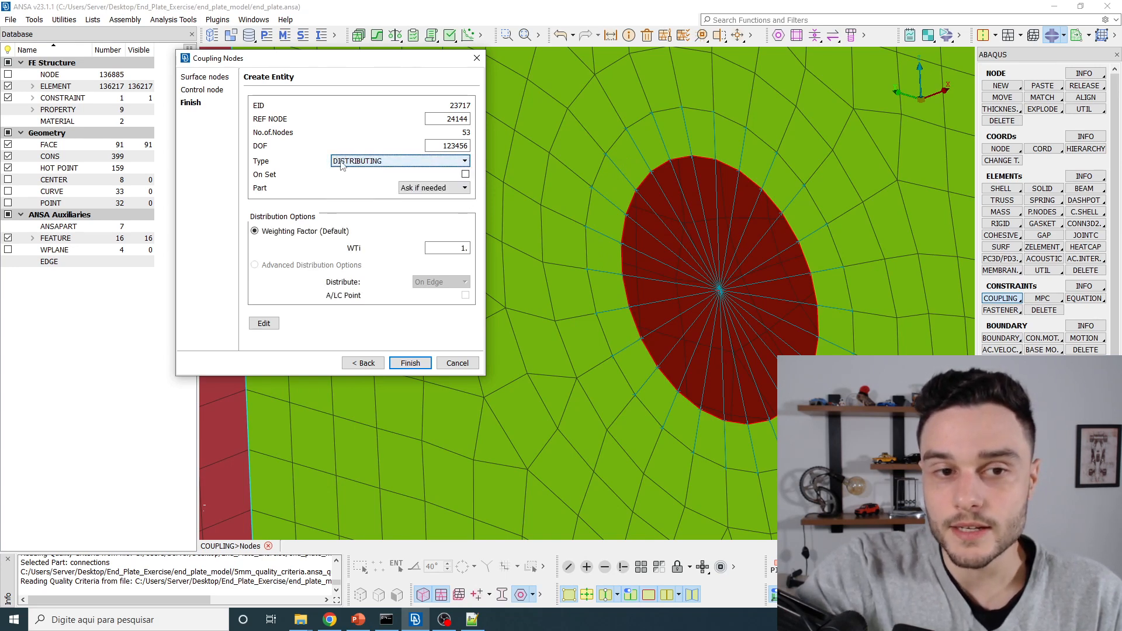
{"action": "scroll", "coordinate": [605, 111], "scroll_direction": "up", "scroll_amount": 3}
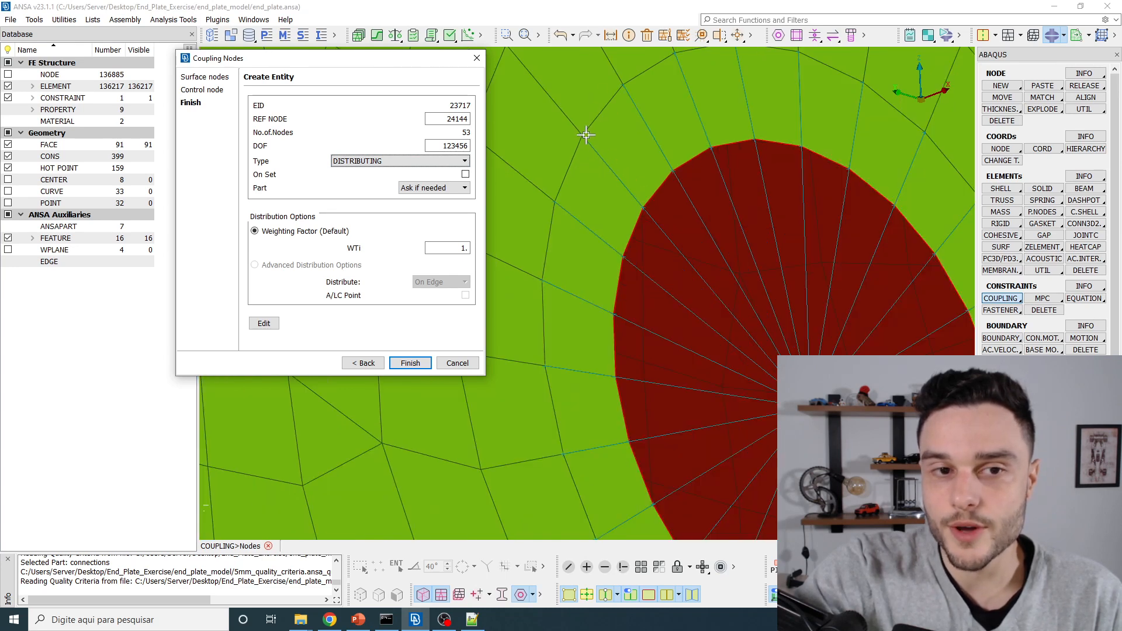
{"action": "scroll", "coordinate": [586, 135], "scroll_direction": "down", "scroll_amount": 3}
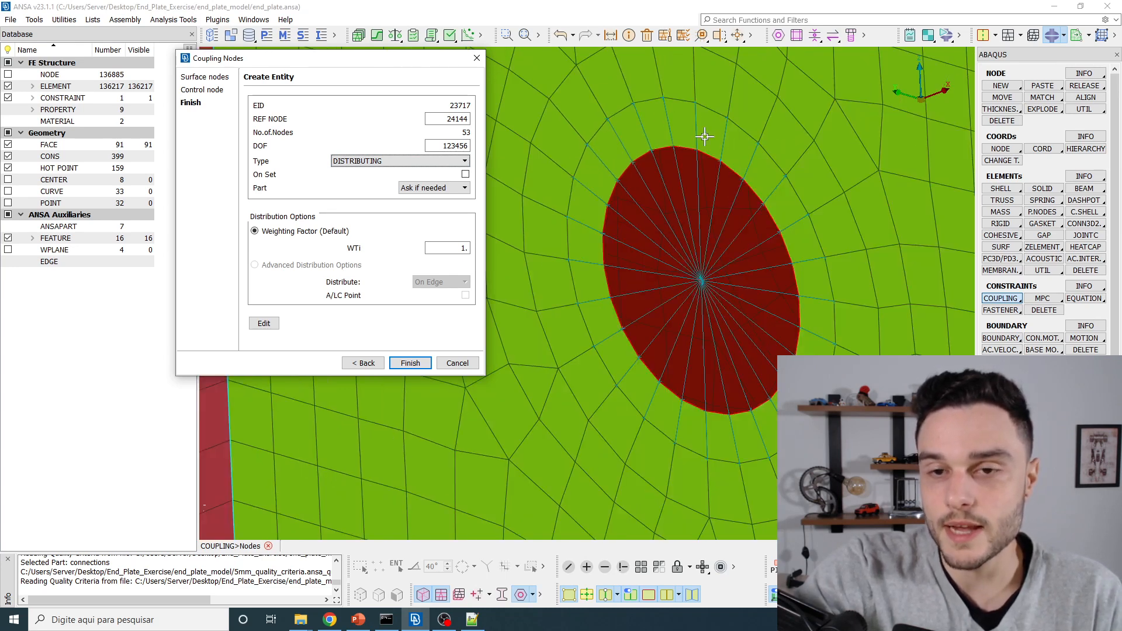
{"action": "scroll", "coordinate": [619, 131], "scroll_direction": "up", "scroll_amount": 3}
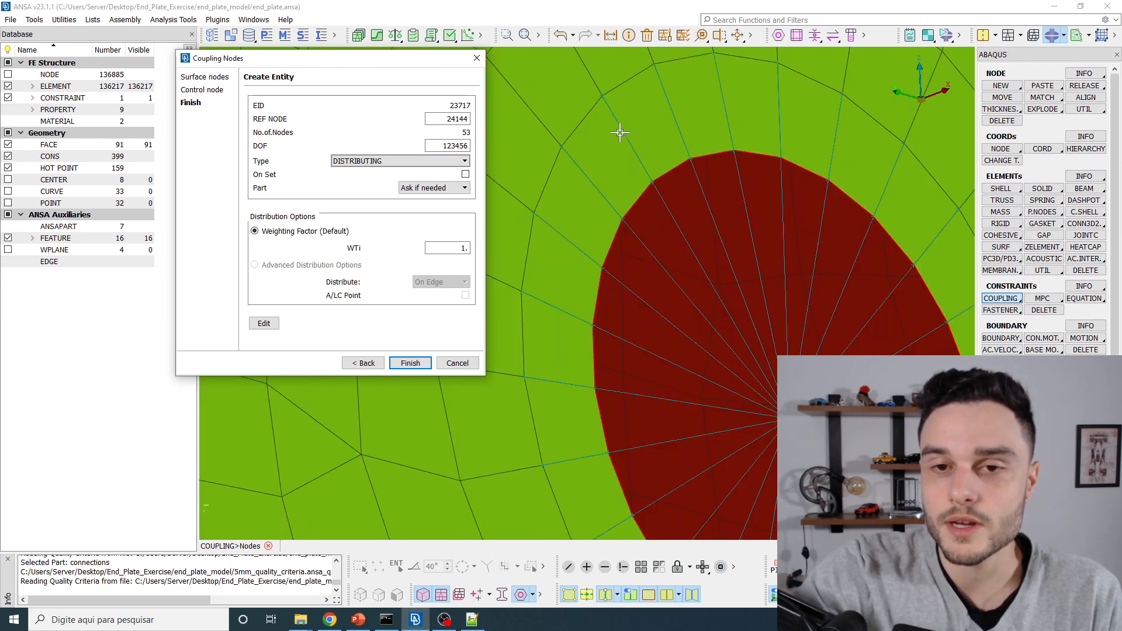
{"action": "scroll", "coordinate": [588, 164], "scroll_direction": "down", "scroll_amount": 3}
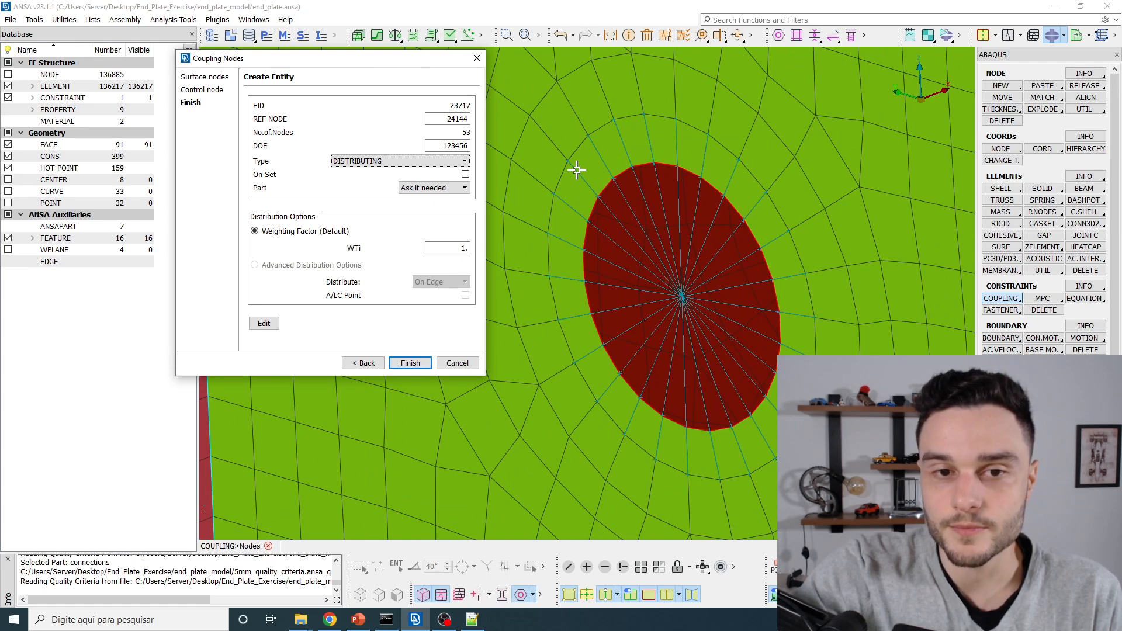
{"action": "scroll", "coordinate": [576, 170], "scroll_direction": "down", "scroll_amount": 3}
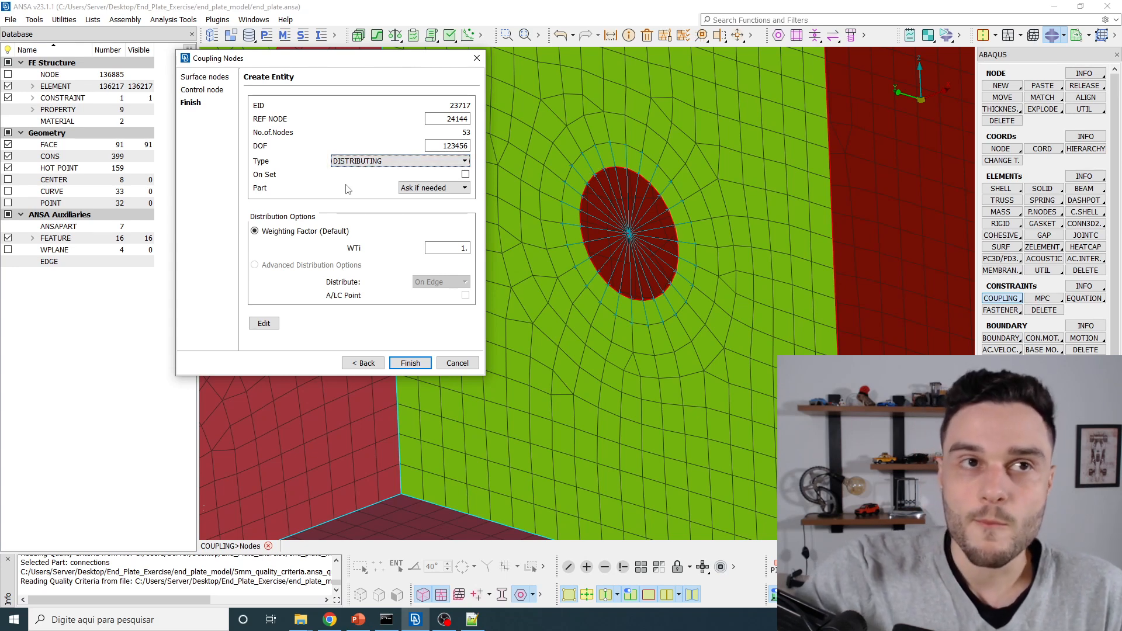
Try KINEMATIC as the coupling's type and return it to DISTRIBUTING.
{"action": "left_click", "coordinate": [356, 162]}
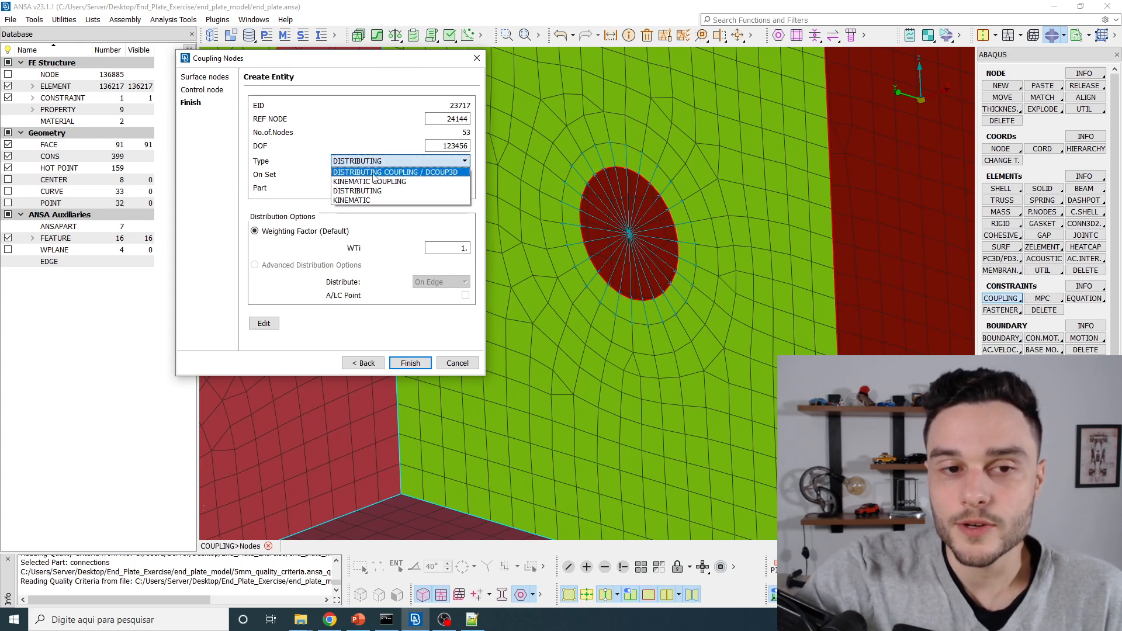
{"action": "left_click", "coordinate": [357, 200]}
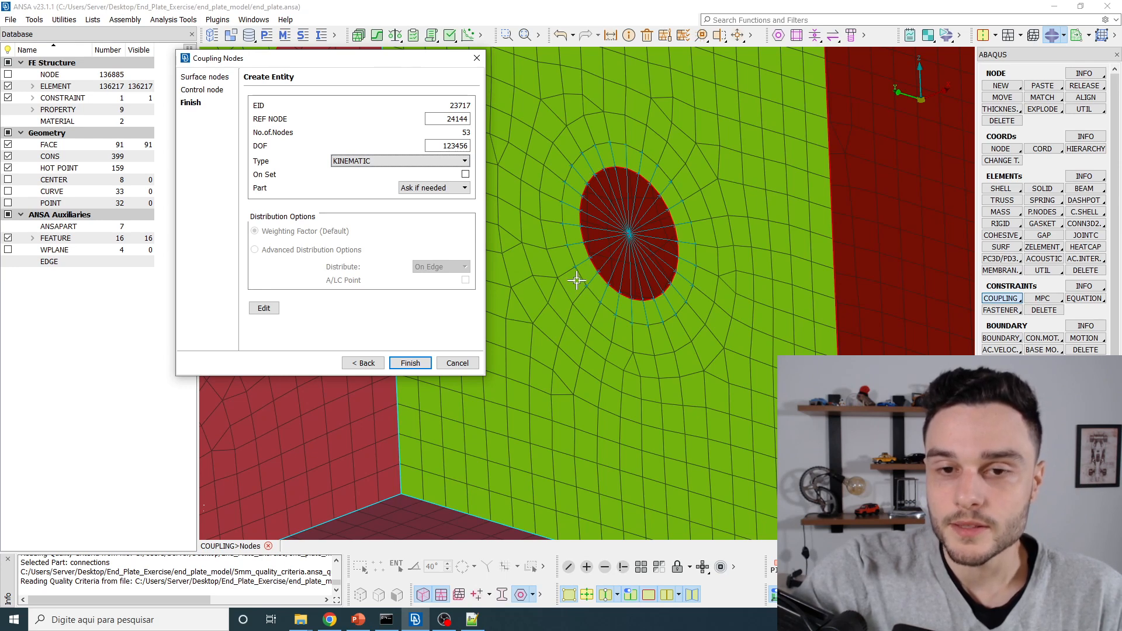
{"action": "scroll", "coordinate": [595, 253], "scroll_direction": "down", "scroll_amount": 3}
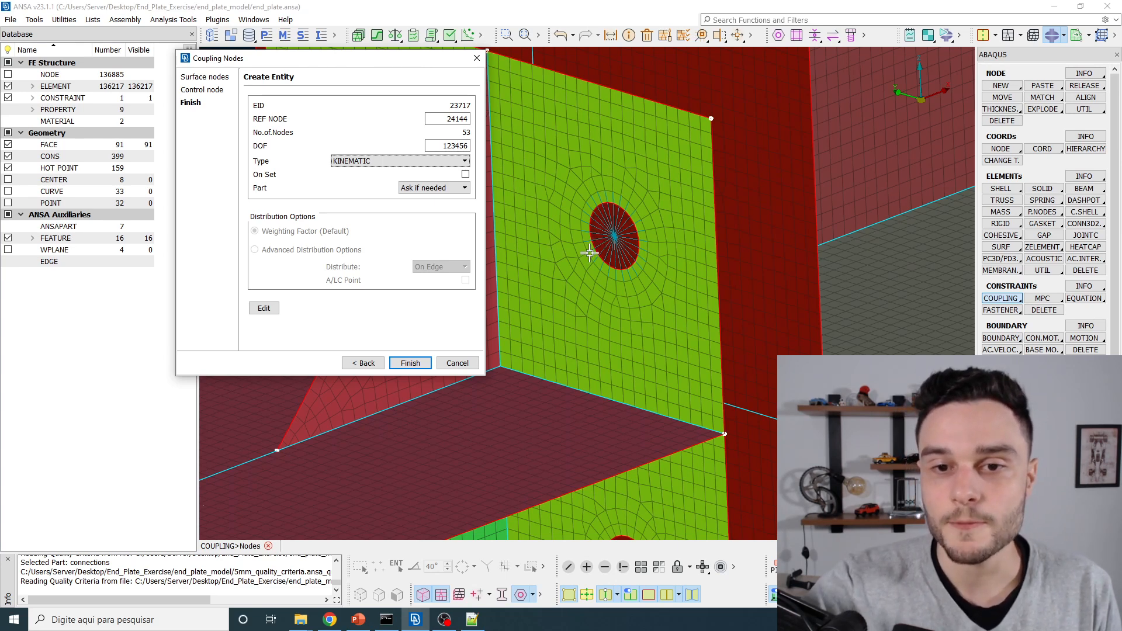
{"action": "left_click", "coordinate": [348, 162]}
{"action": "left_click", "coordinate": [367, 197]}
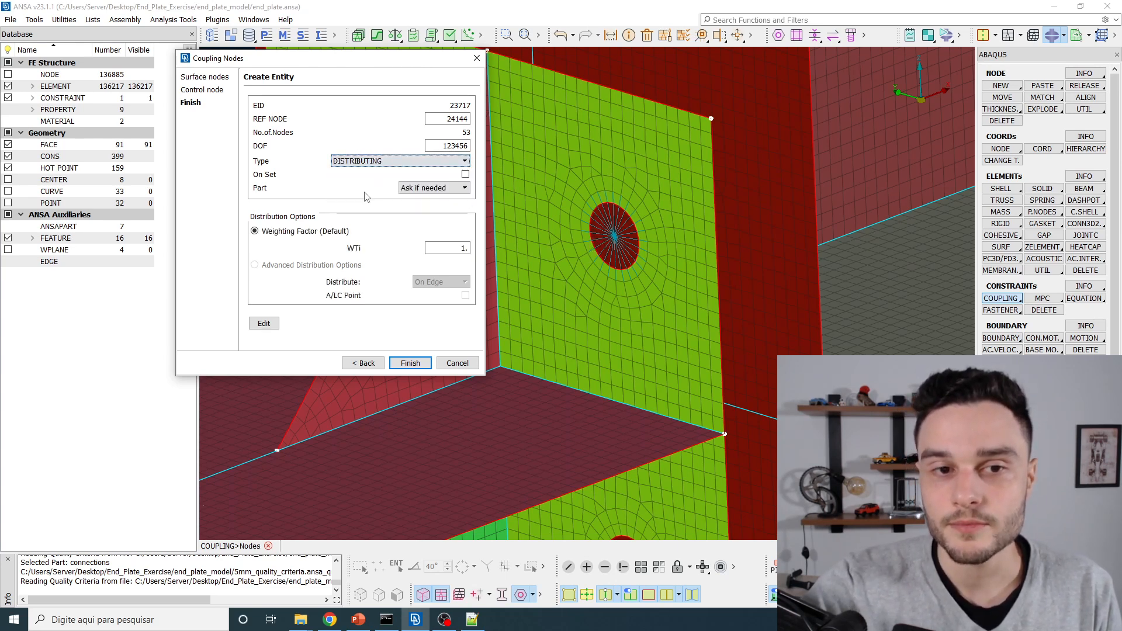
Choose KINEMATIC as the type of the end plate's upper bolt-hole coupling.
{"action": "left_click", "coordinate": [372, 161]}
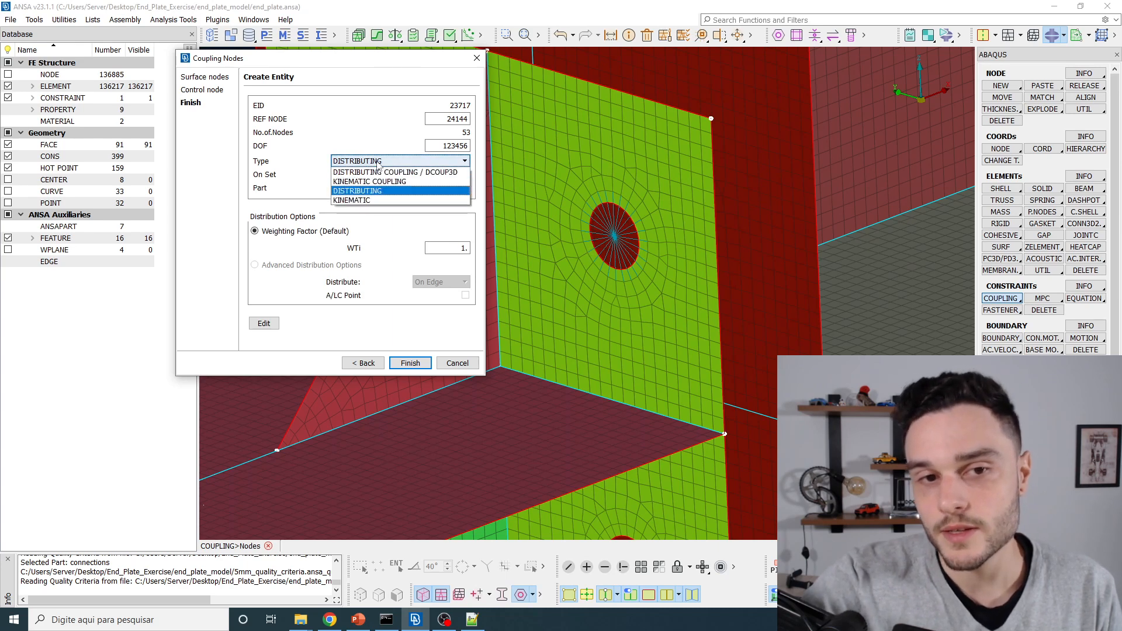
{"action": "left_click", "coordinate": [368, 200]}
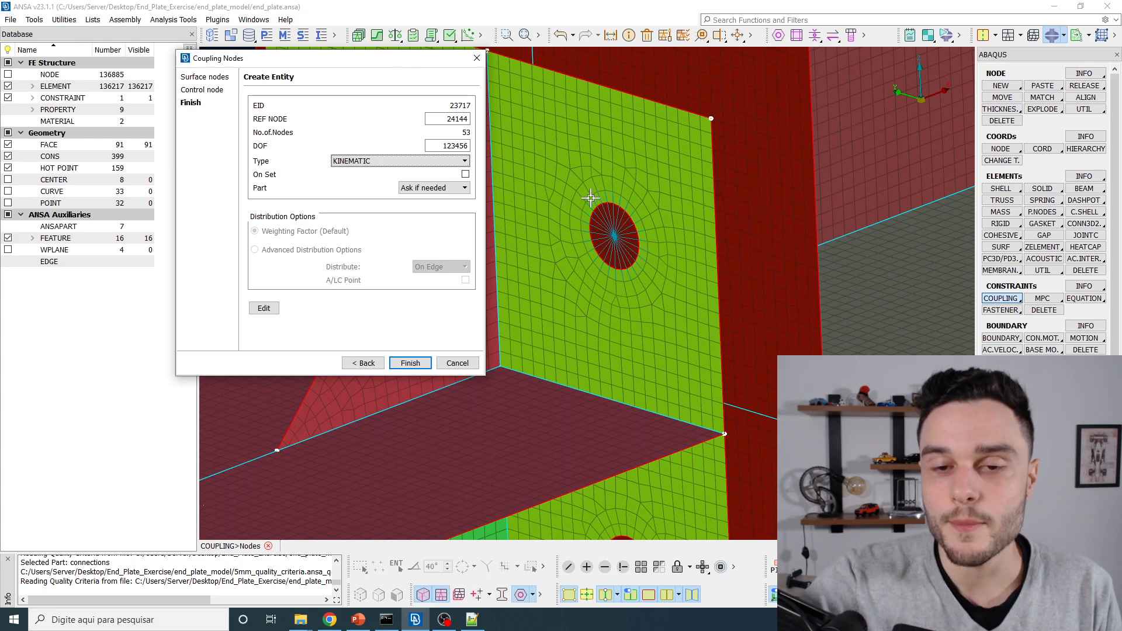
{"action": "scroll", "coordinate": [584, 228], "scroll_direction": "down", "scroll_amount": 3}
{"action": "scroll", "coordinate": [587, 255], "scroll_direction": "up", "scroll_amount": 5}
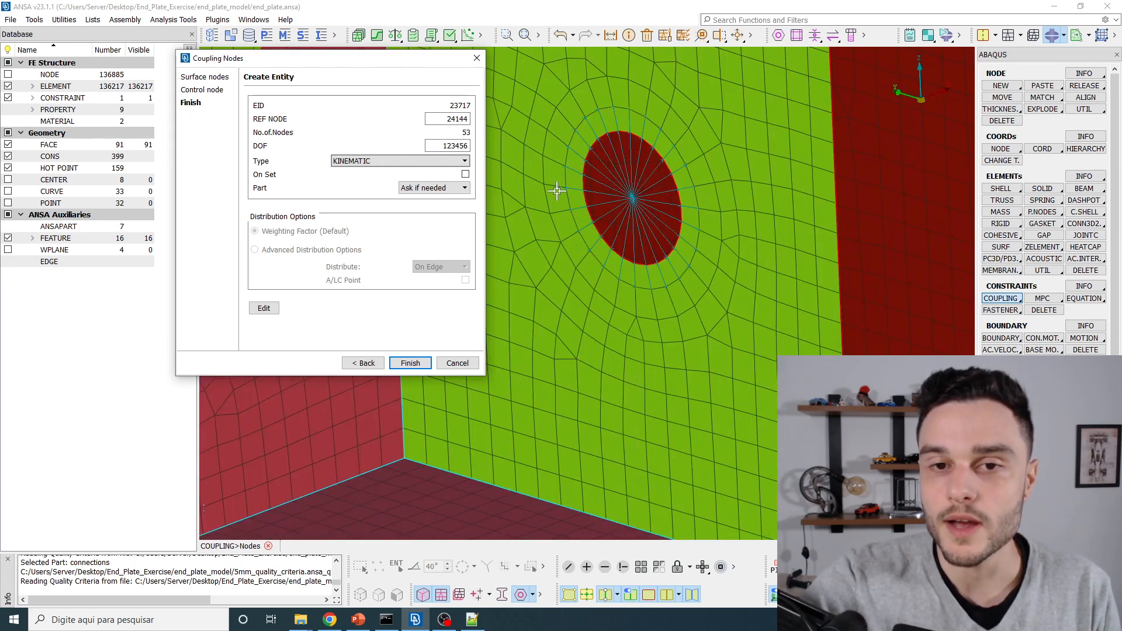
{"action": "scroll", "coordinate": [605, 281], "scroll_direction": "down", "scroll_amount": 2}
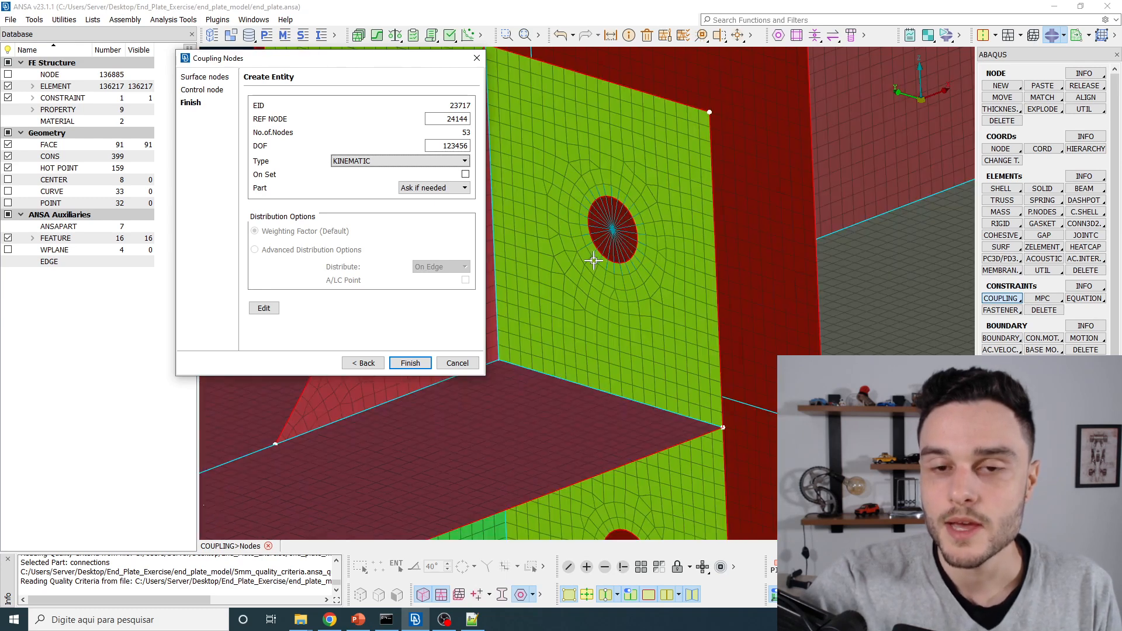
Examine how the kinematic coupling links the upper bolt hole's centre node to the surrounding end-plate mesh nodes.
{"action": "scroll", "coordinate": [605, 280], "scroll_direction": "down", "scroll_amount": 3}
{"action": "scroll", "coordinate": [606, 275], "scroll_direction": "up", "scroll_amount": 3}
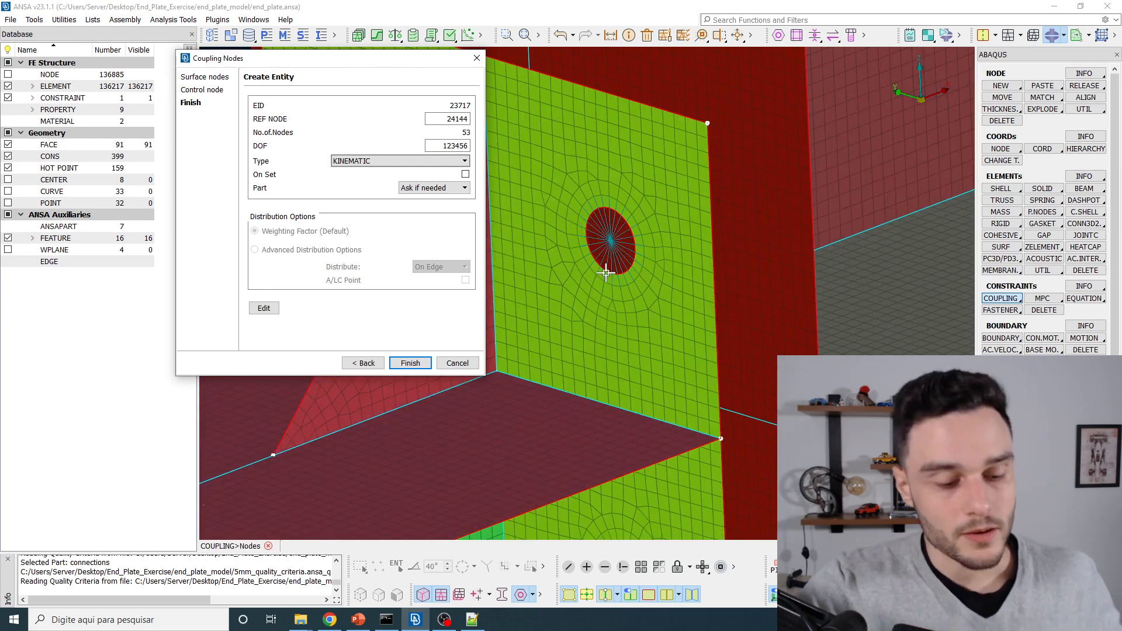
{"action": "left_click", "coordinate": [365, 161]}
{"action": "left_click", "coordinate": [352, 200]}
{"action": "scroll", "coordinate": [619, 218], "scroll_direction": "up", "scroll_amount": 2}
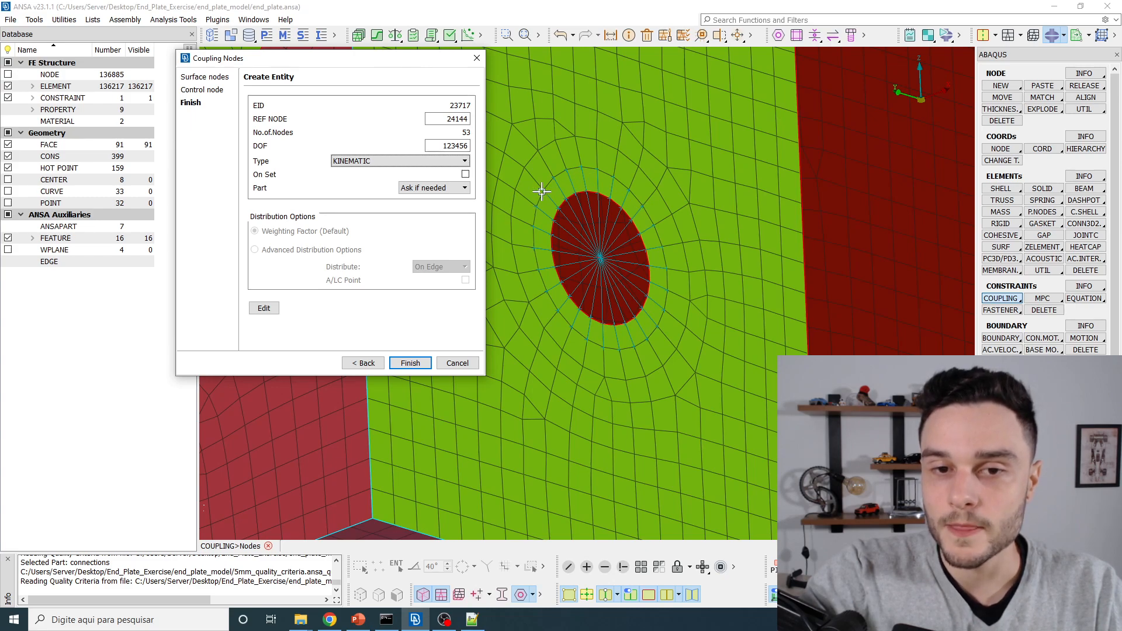
{"action": "scroll", "coordinate": [666, 321], "scroll_direction": "down", "scroll_amount": 3}
{"action": "scroll", "coordinate": [657, 344], "scroll_direction": "up", "scroll_amount": 5}
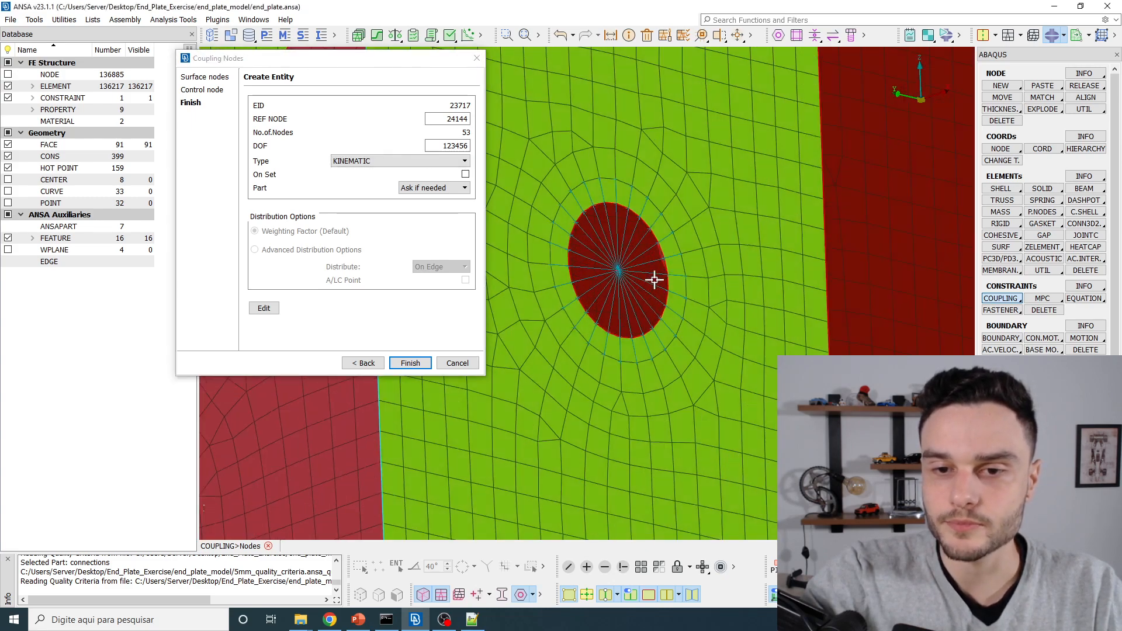
{"action": "scroll", "coordinate": [619, 298], "scroll_direction": "down", "scroll_amount": 3}
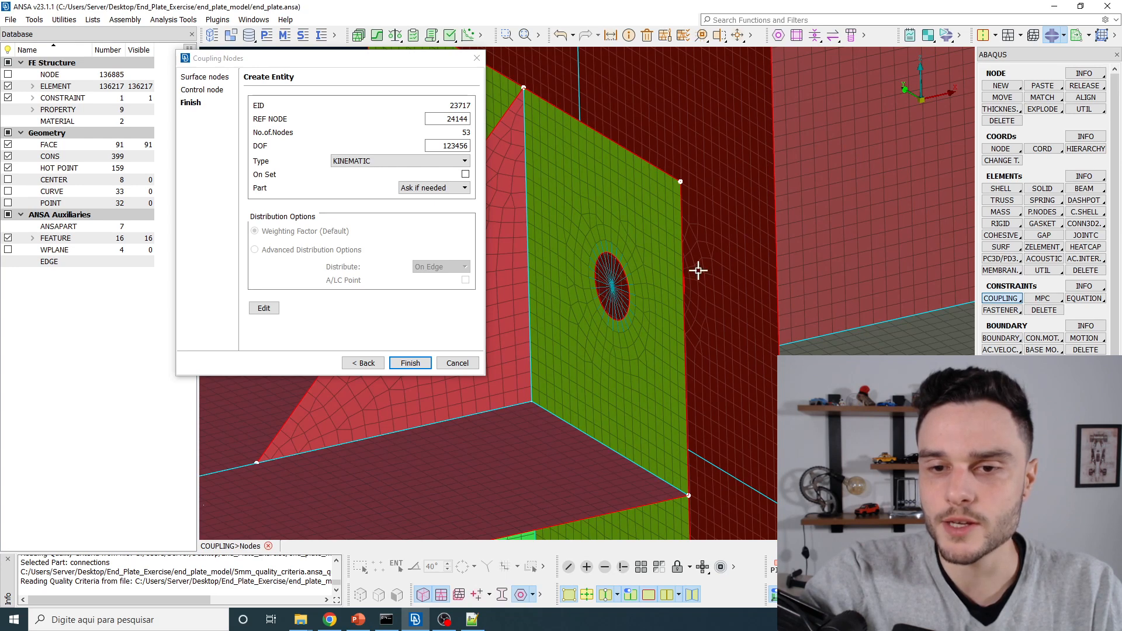
{"action": "scroll", "coordinate": [623, 286], "scroll_direction": "up", "scroll_amount": 3}
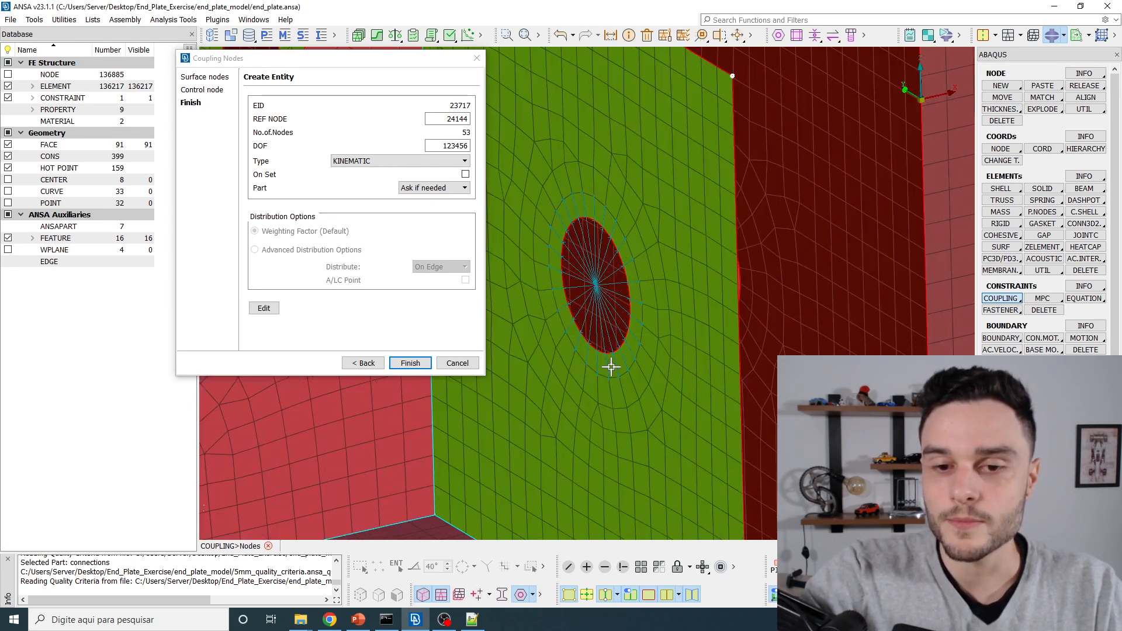
{"action": "scroll", "coordinate": [604, 219], "scroll_direction": "up", "scroll_amount": 3}
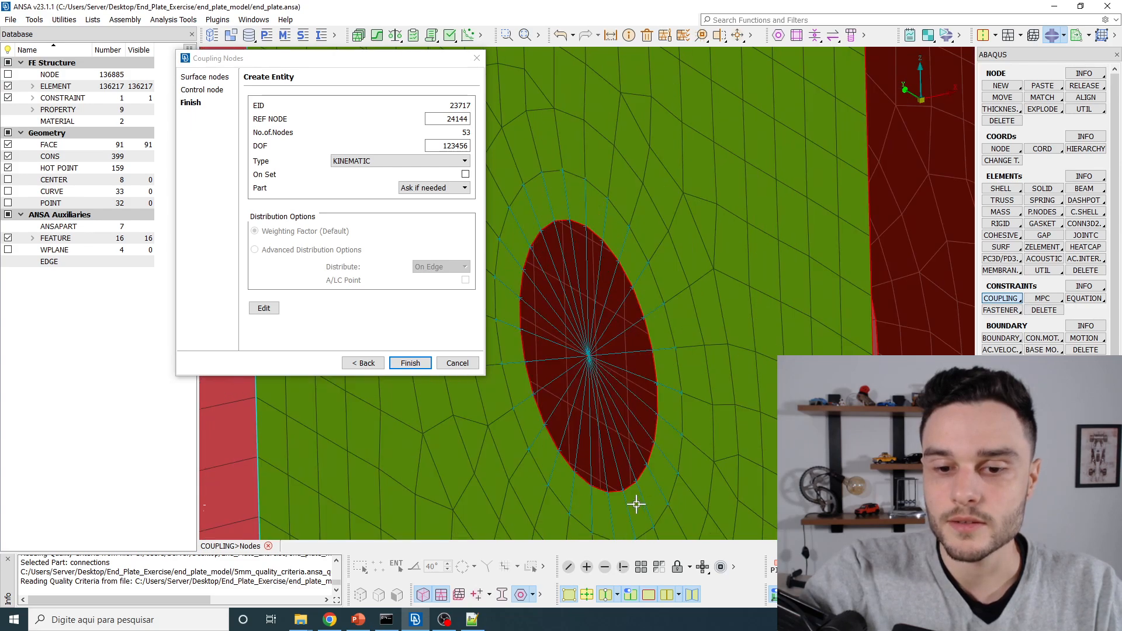
{"action": "scroll", "coordinate": [606, 206], "scroll_direction": "down", "scroll_amount": 6}
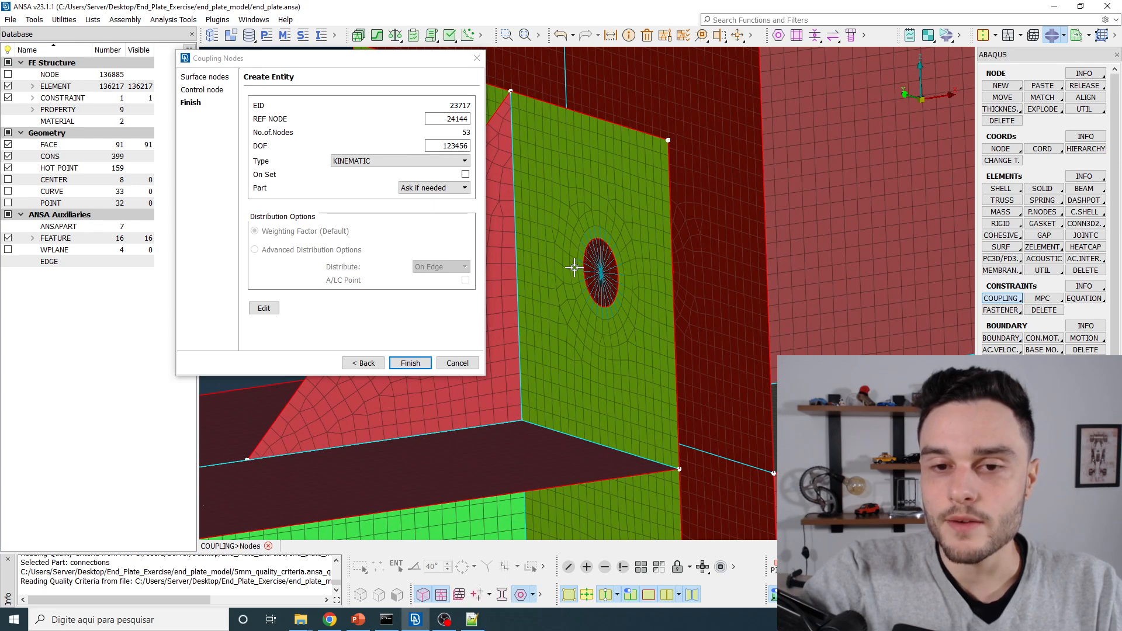
{"action": "scroll", "coordinate": [590, 310], "scroll_direction": "up", "scroll_amount": 3}
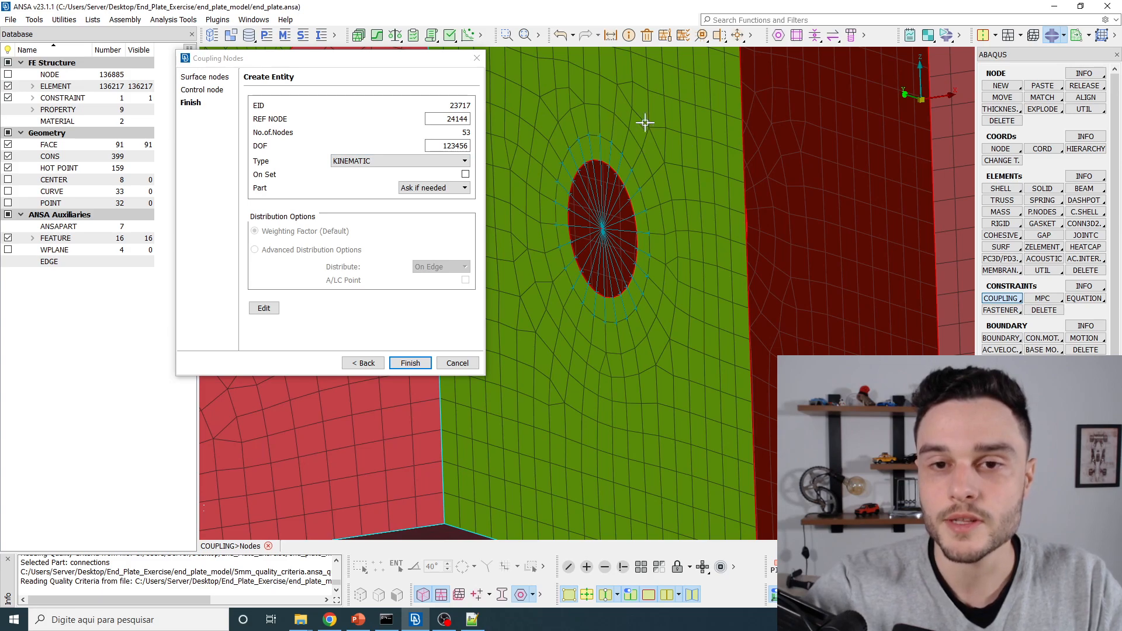
{"action": "scroll", "coordinate": [653, 361], "scroll_direction": "down", "scroll_amount": 5}
{"action": "scroll", "coordinate": [619, 331], "scroll_direction": "up", "scroll_amount": 5}
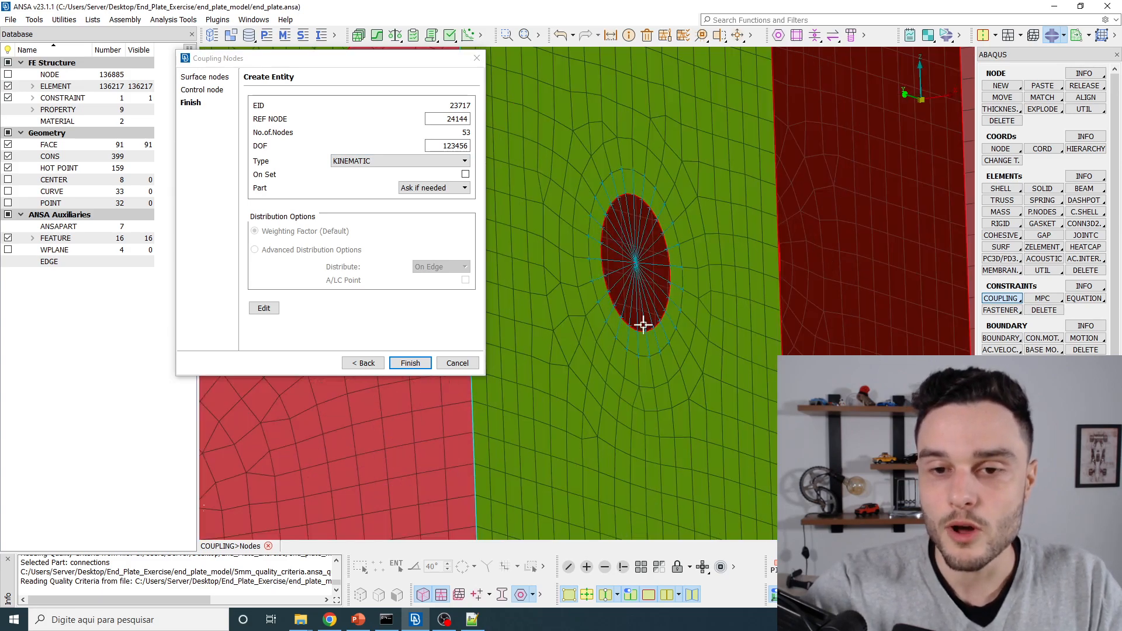
{"action": "middle_click_drag", "start_coordinate": [647, 287], "coordinate": [640, 330], "text": "ctrl"}
{"action": "mouse_move", "coordinate": [640, 329]}
{"action": "left_mouse_down", "text": "ctrl"}
{"action": "mouse_move", "coordinate": [637, 304]}
{"action": "mouse_move", "coordinate": [656, 329]}
{"action": "left_mouse_up", "text": "ctrl"}
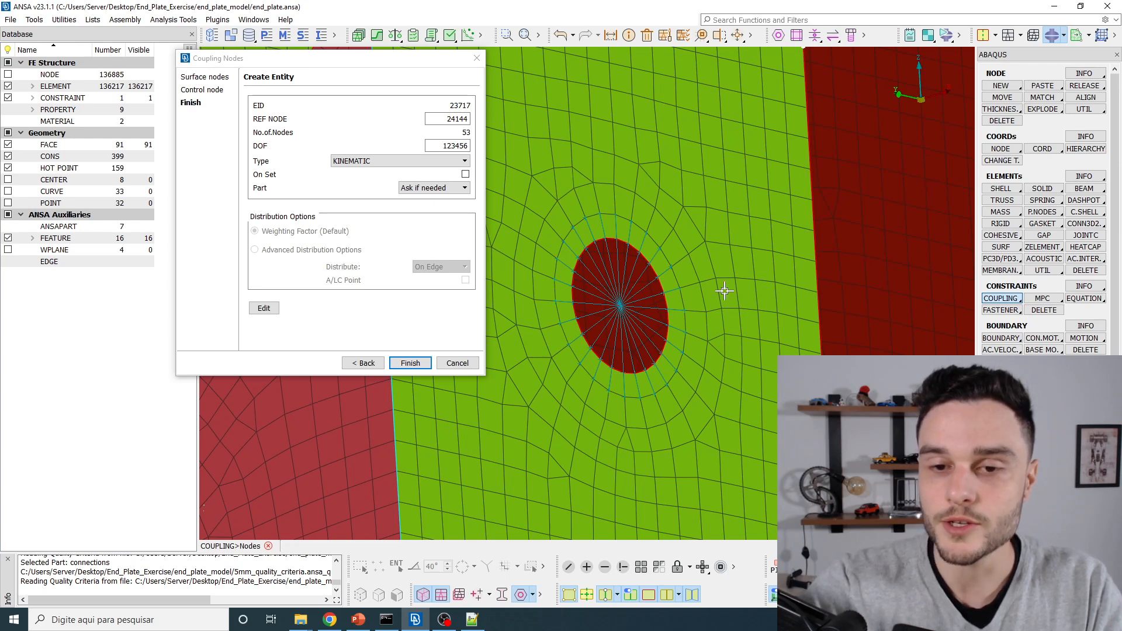
{"action": "scroll", "coordinate": [709, 273], "scroll_direction": "down", "scroll_amount": 3}
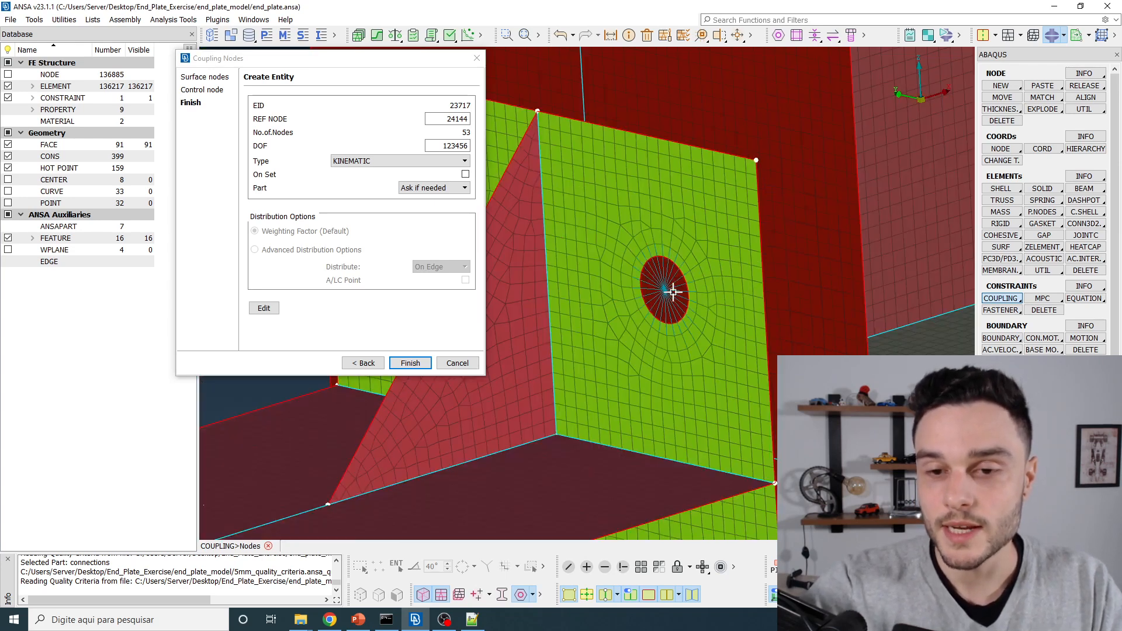
{"action": "scroll", "coordinate": [671, 289], "scroll_direction": "up", "scroll_amount": 3}
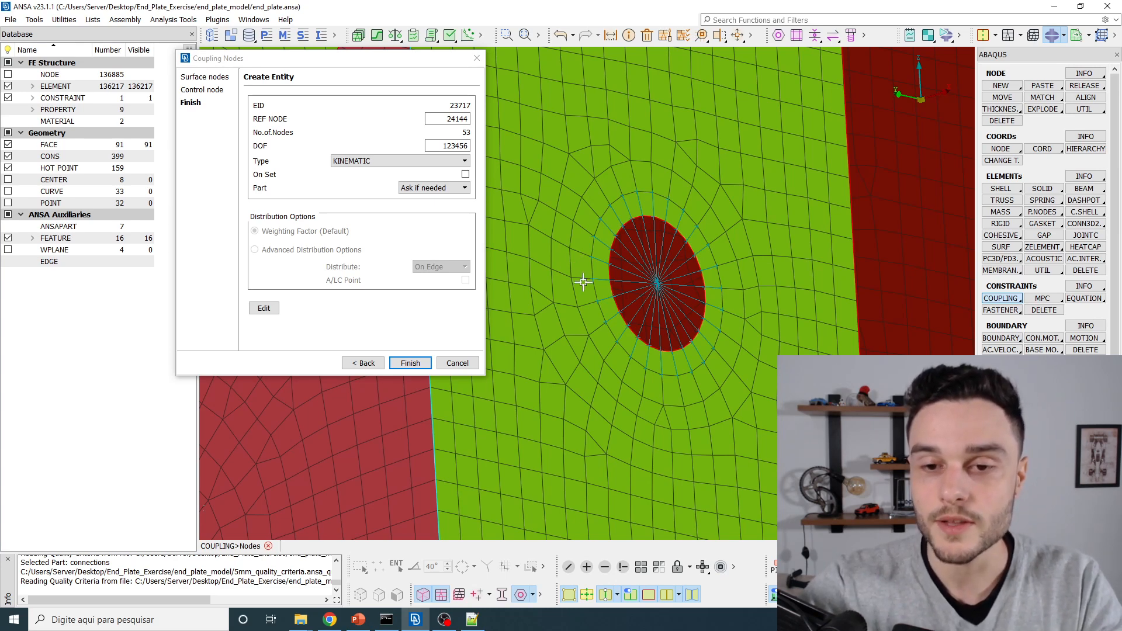
{"action": "scroll", "coordinate": [625, 430], "scroll_direction": "down", "scroll_amount": 3}
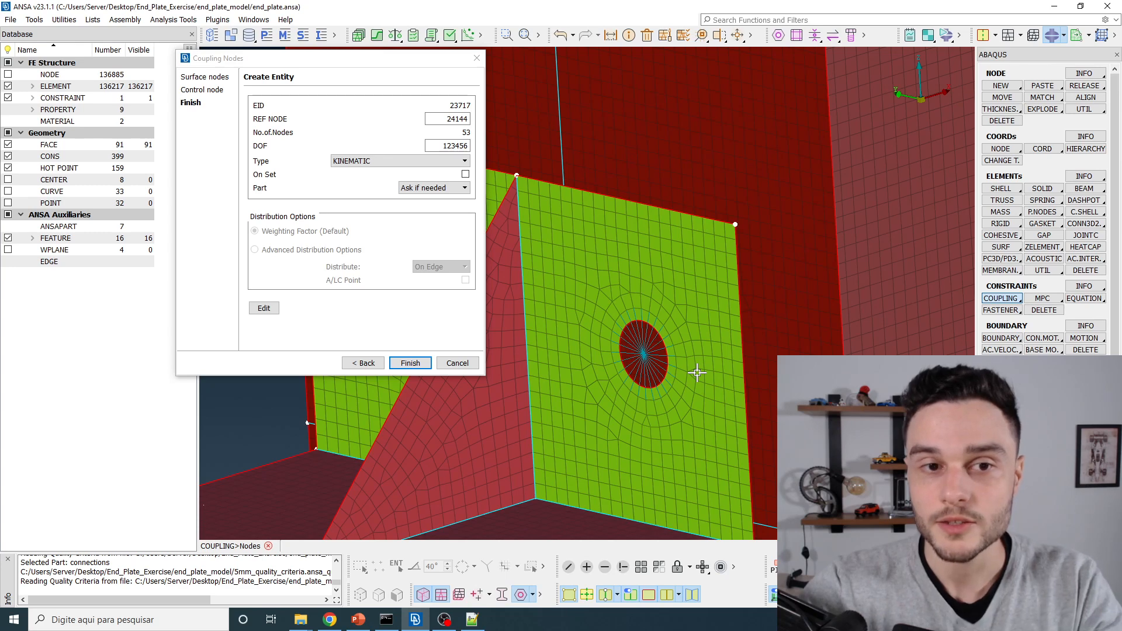
{"action": "scroll", "coordinate": [677, 373], "scroll_direction": "up", "scroll_amount": 2}
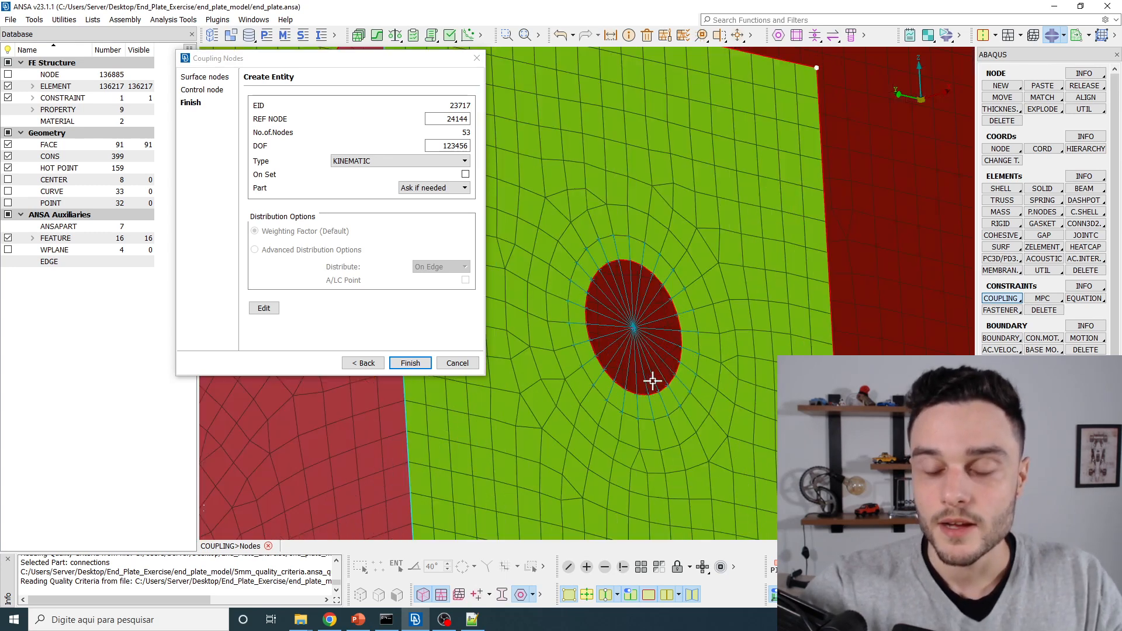
{"action": "scroll", "coordinate": [666, 348], "scroll_direction": "up", "scroll_amount": 3}
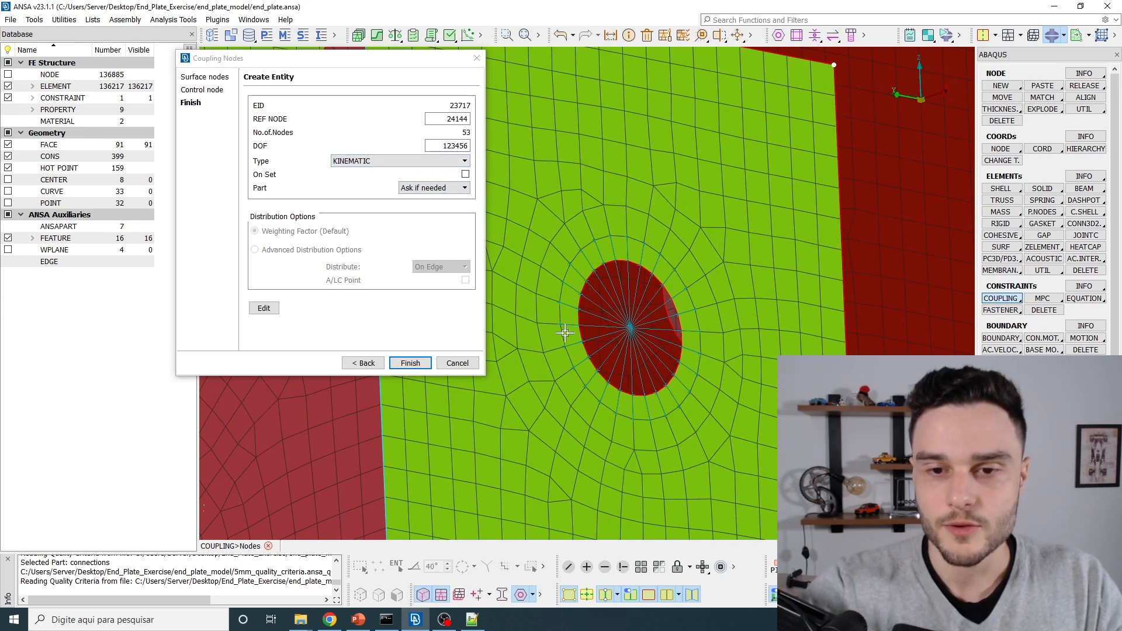
Reselect KINEMATIC as the coupling's type and review its degrees-of-freedom setting against the links at the bolt hole.
{"action": "left_click_drag", "start_coordinate": [351, 59], "coordinate": [312, 54]}
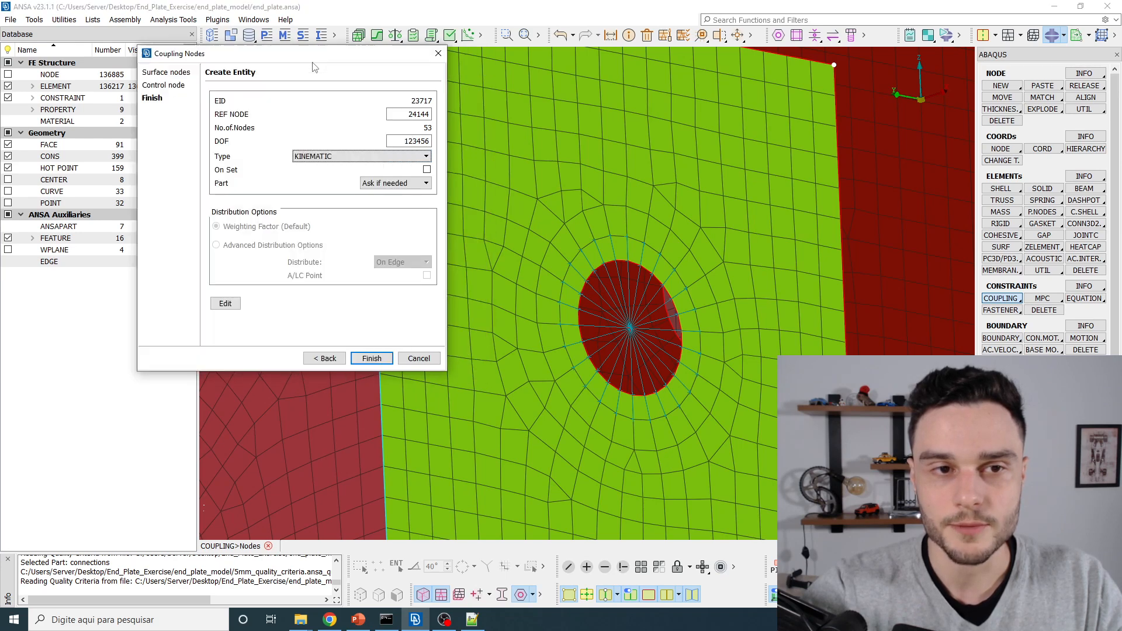
{"action": "left_click", "coordinate": [302, 156]}
{"action": "left_click", "coordinate": [379, 180]}
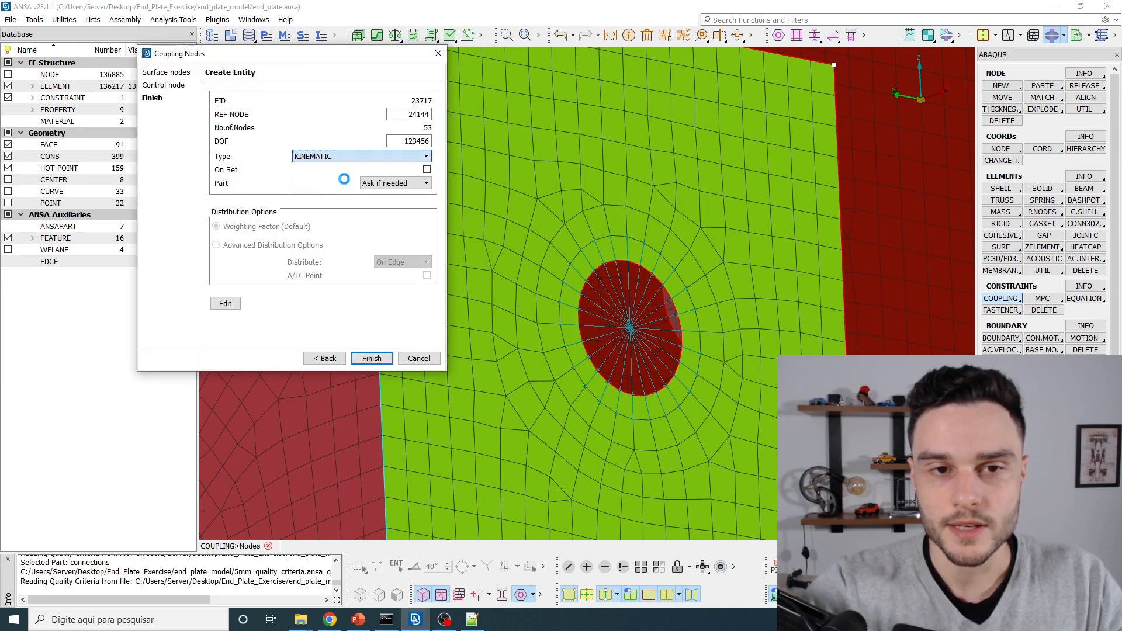
{"action": "double_click", "coordinate": [404, 141]}
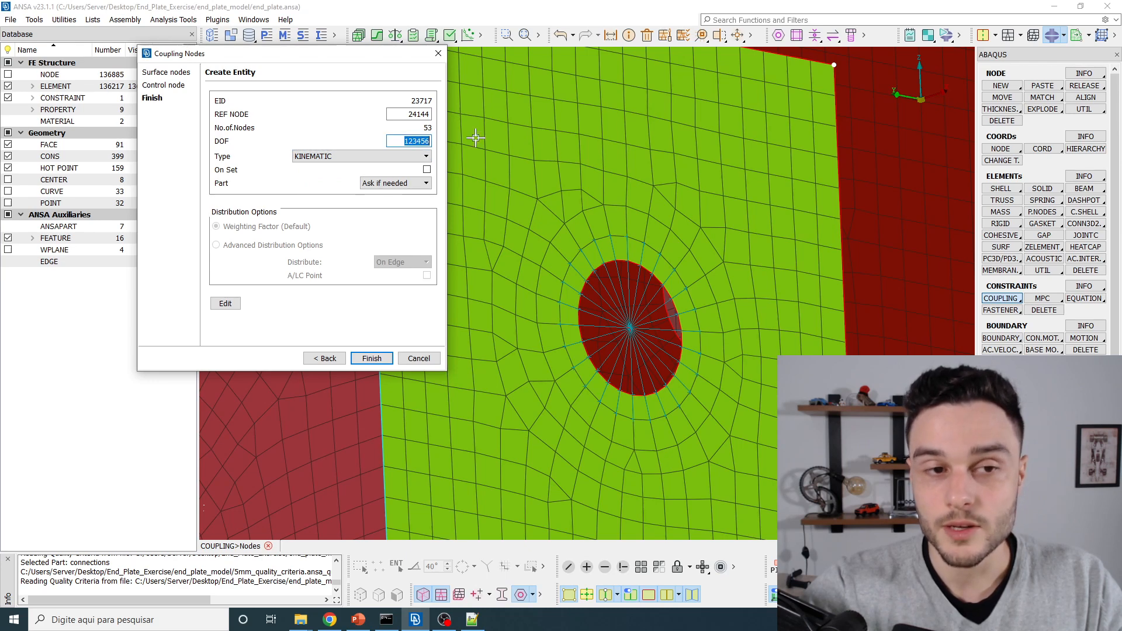
{"action": "scroll", "coordinate": [591, 369], "scroll_direction": "up", "scroll_amount": 4}
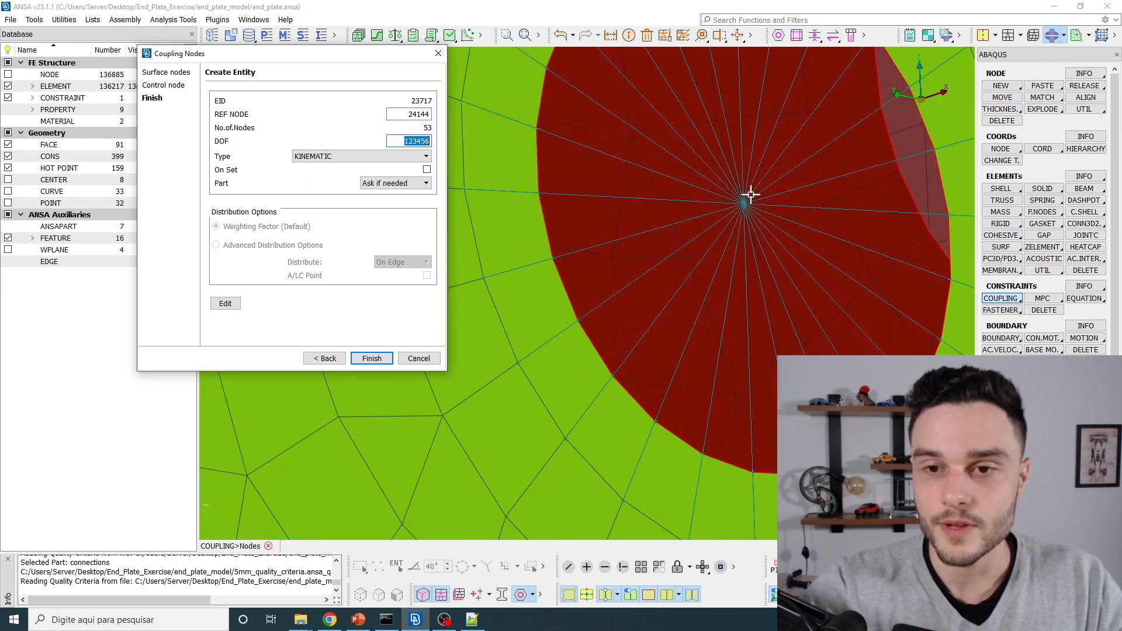
{"action": "scroll", "coordinate": [751, 196], "scroll_direction": "down", "scroll_amount": 2}
{"action": "middle_click_drag", "start_coordinate": [752, 196], "coordinate": [696, 266], "text": "ctrl"}
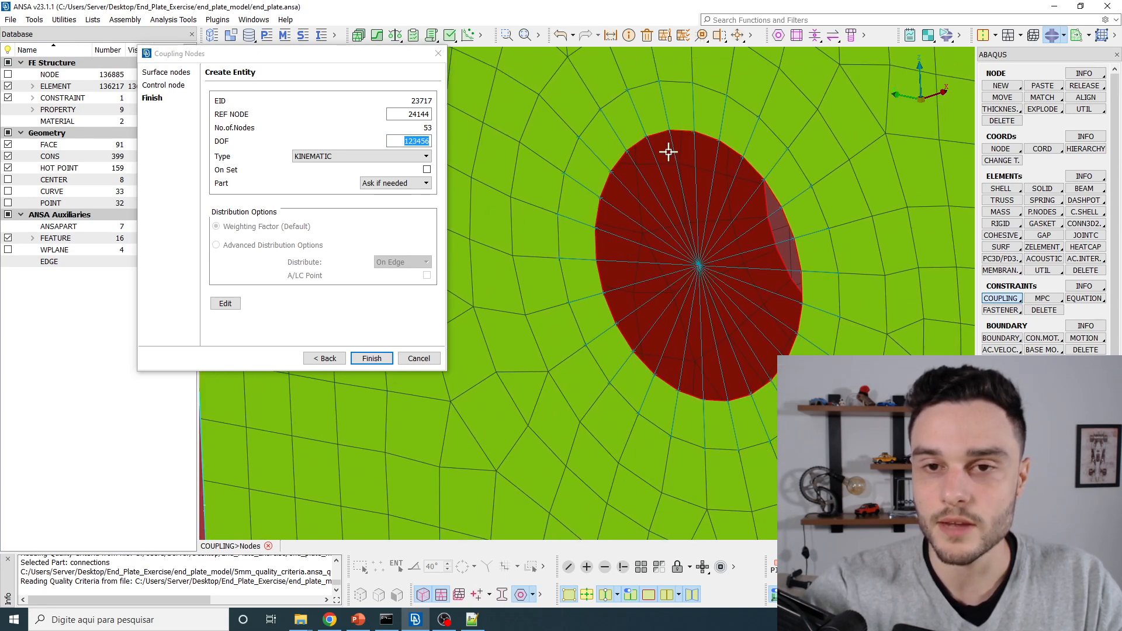
{"action": "left_click", "coordinate": [407, 140]}
{"action": "double_click", "coordinate": [406, 140]}
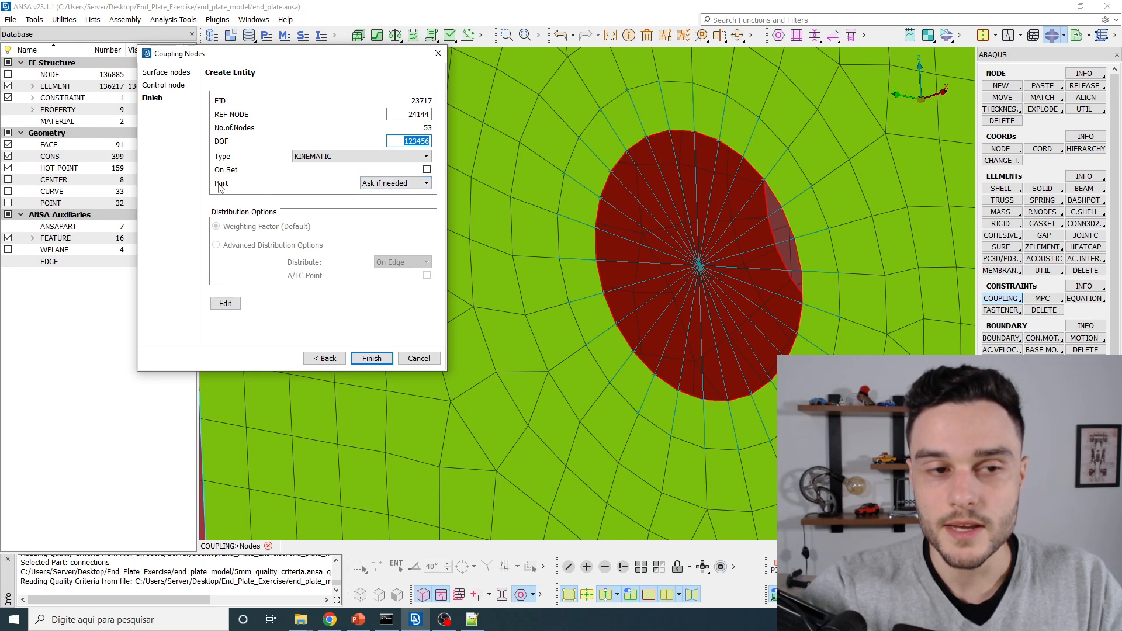
Set the coupling's part assignment to Ask always and finish creating the coupling.
{"action": "left_click", "coordinate": [391, 181]}
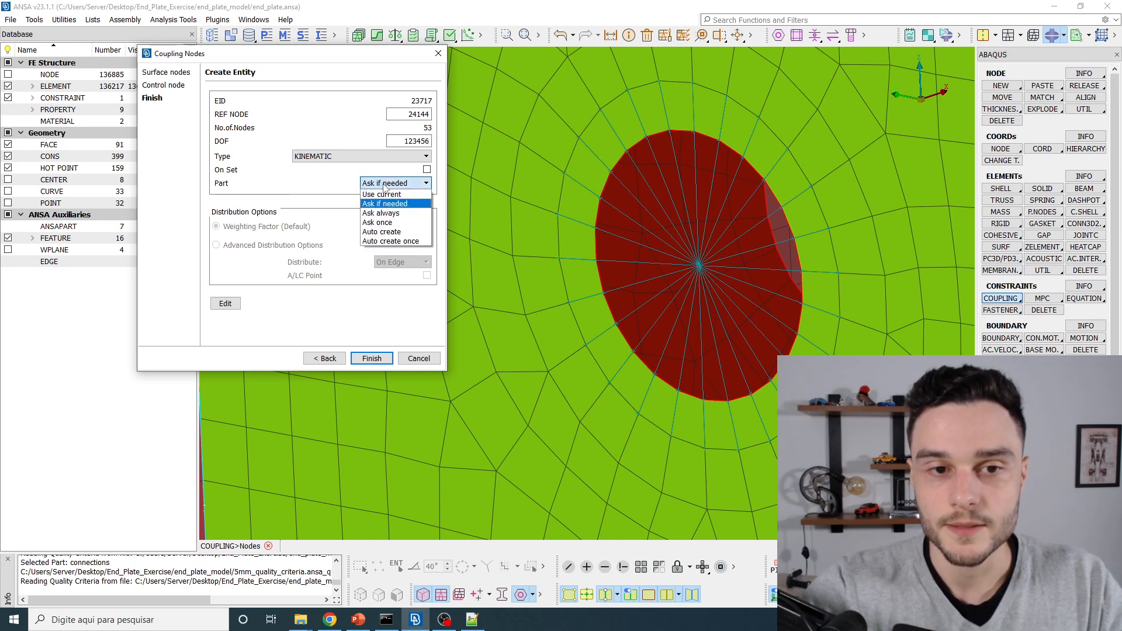
{"action": "left_click", "coordinate": [389, 214]}
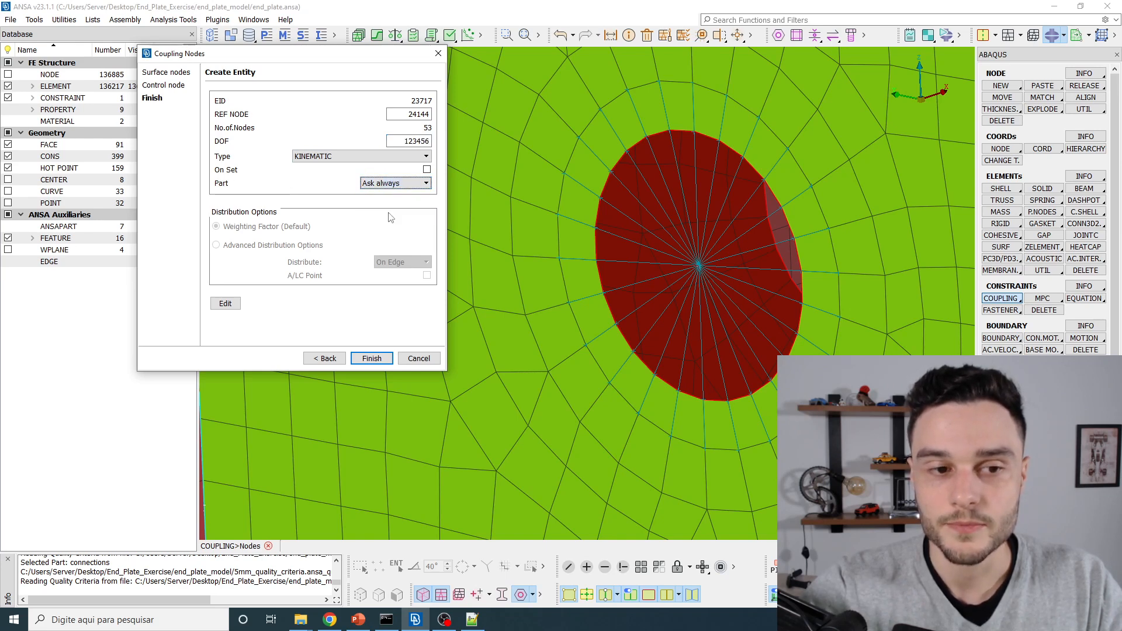
{"action": "left_click", "coordinate": [372, 358]}
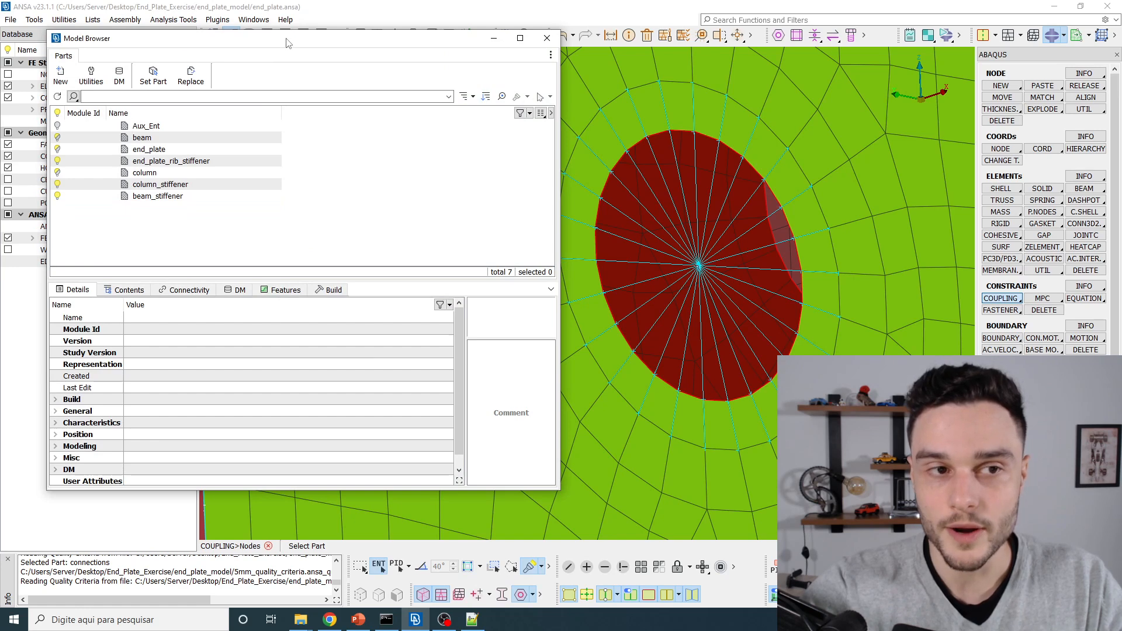
Create a new part named connection_entities, assign the bolt-hole coupling to it, and end the coupling command.
{"action": "left_click_drag", "start_coordinate": [286, 42], "coordinate": [400, 25]}
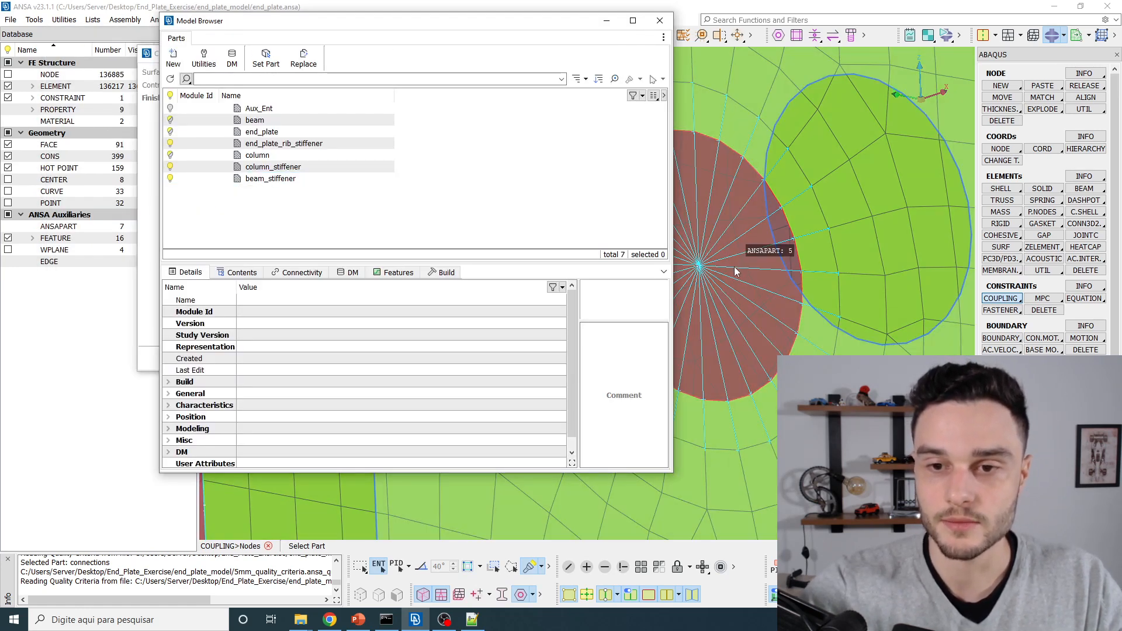
{"action": "scroll", "coordinate": [734, 266], "scroll_direction": "down", "scroll_amount": 3}
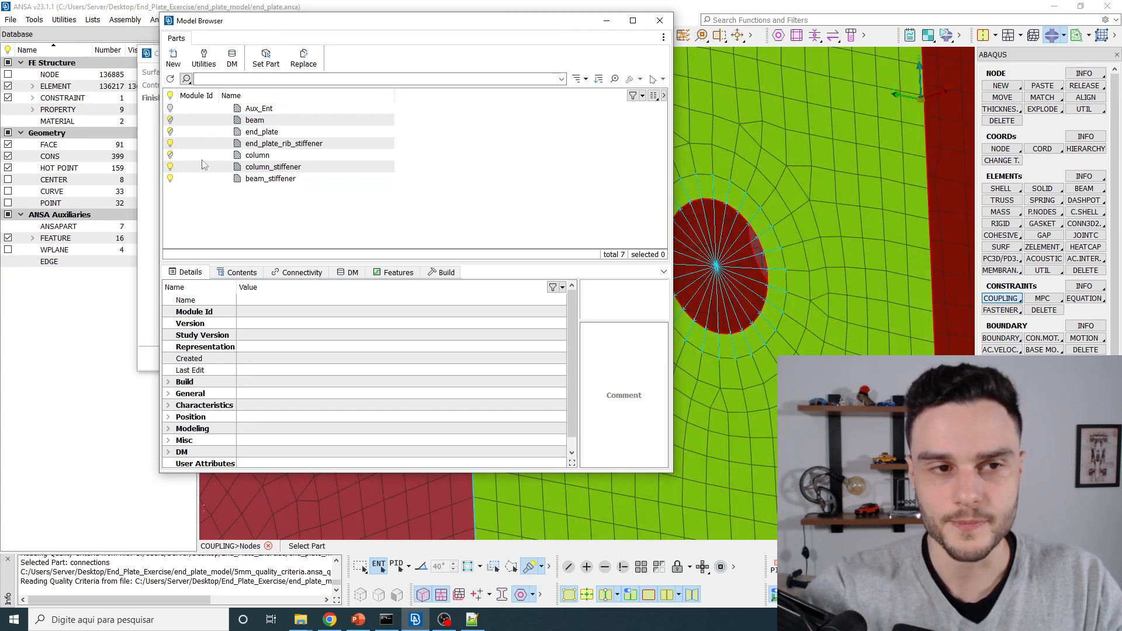
{"action": "left_click", "coordinate": [178, 65]}
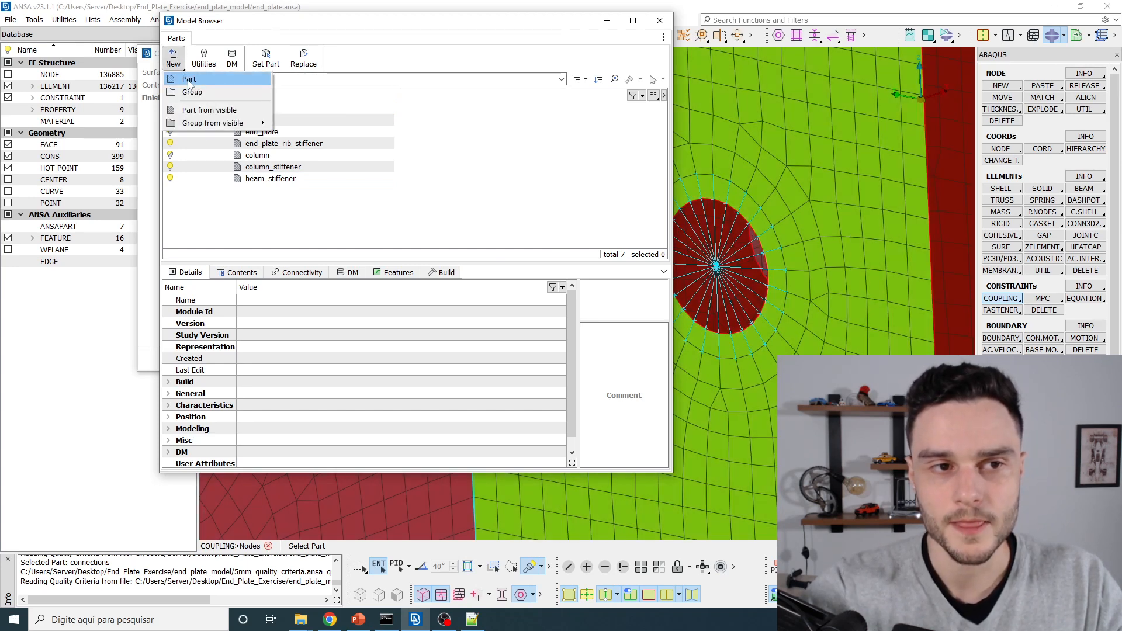
{"action": "left_click", "coordinate": [189, 80]}
{"action": "double_click", "coordinate": [260, 189]}
{"action": "type", "text": "co"}
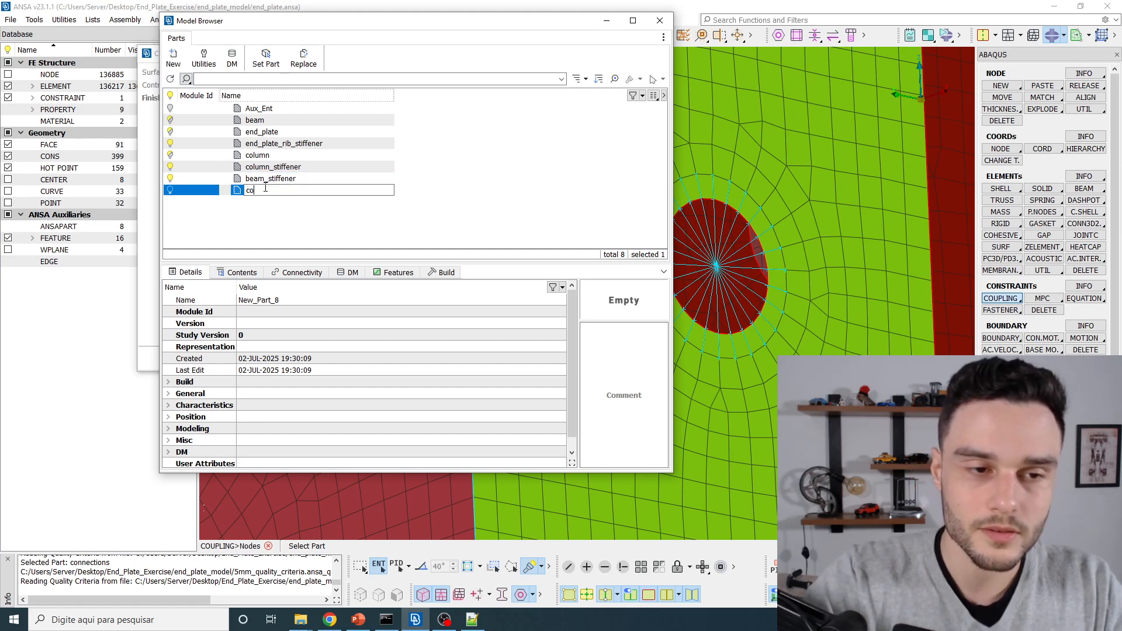
{"action": "type", "text": "nnection"}
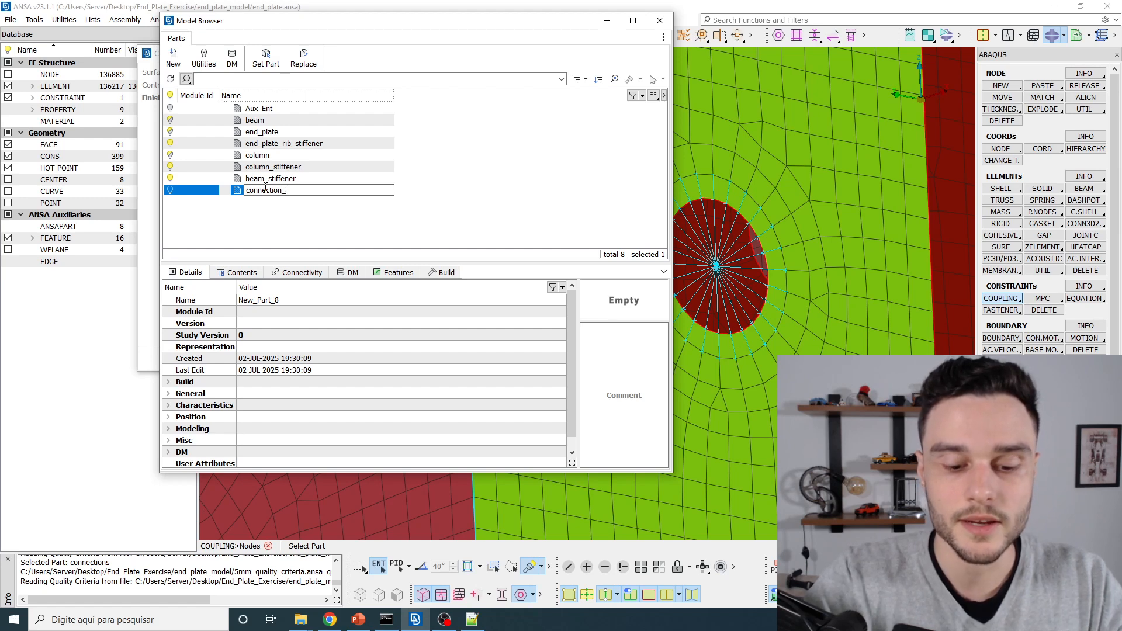
{"action": "type", "text": "_entities"}
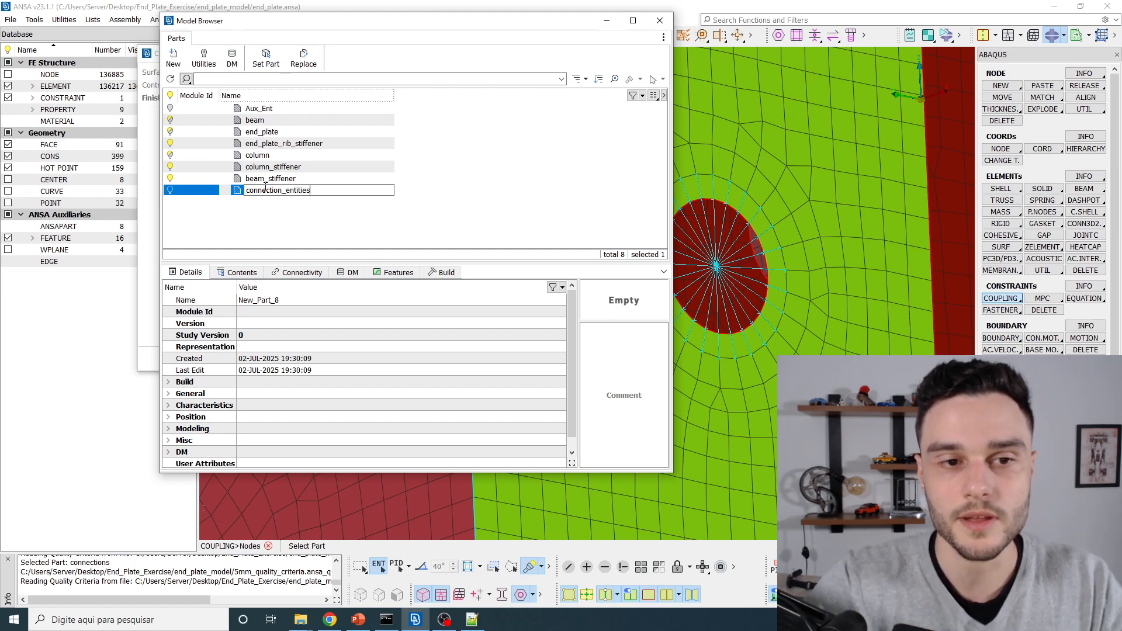
{"action": "left_click", "coordinate": [271, 209]}
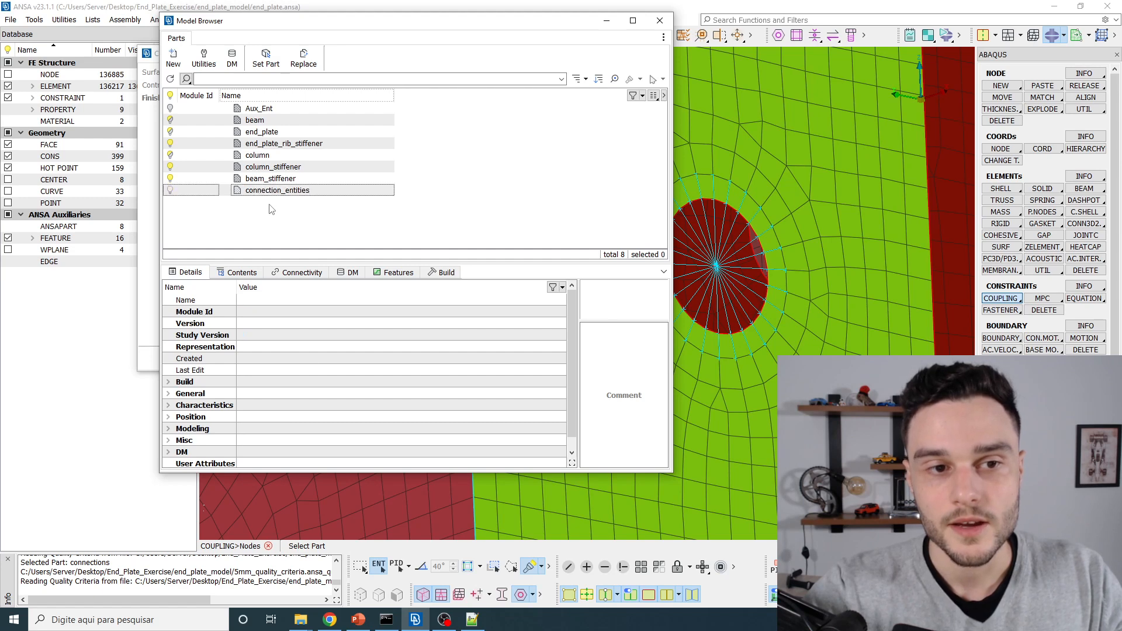
{"action": "double_click", "coordinate": [267, 190]}
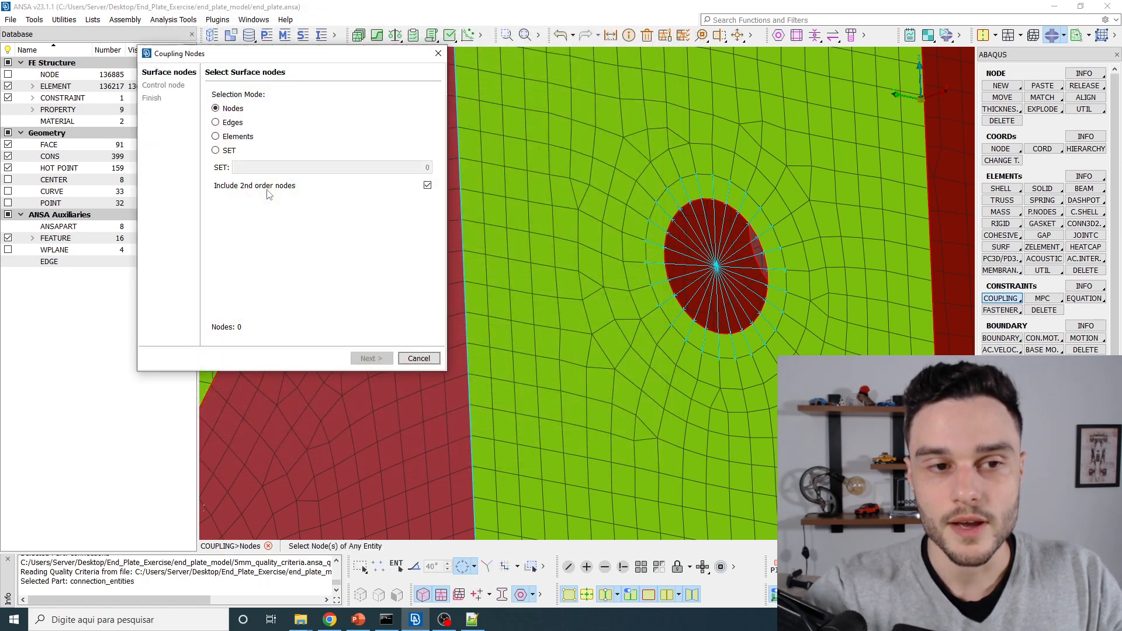
{"action": "left_click", "coordinate": [438, 55]}
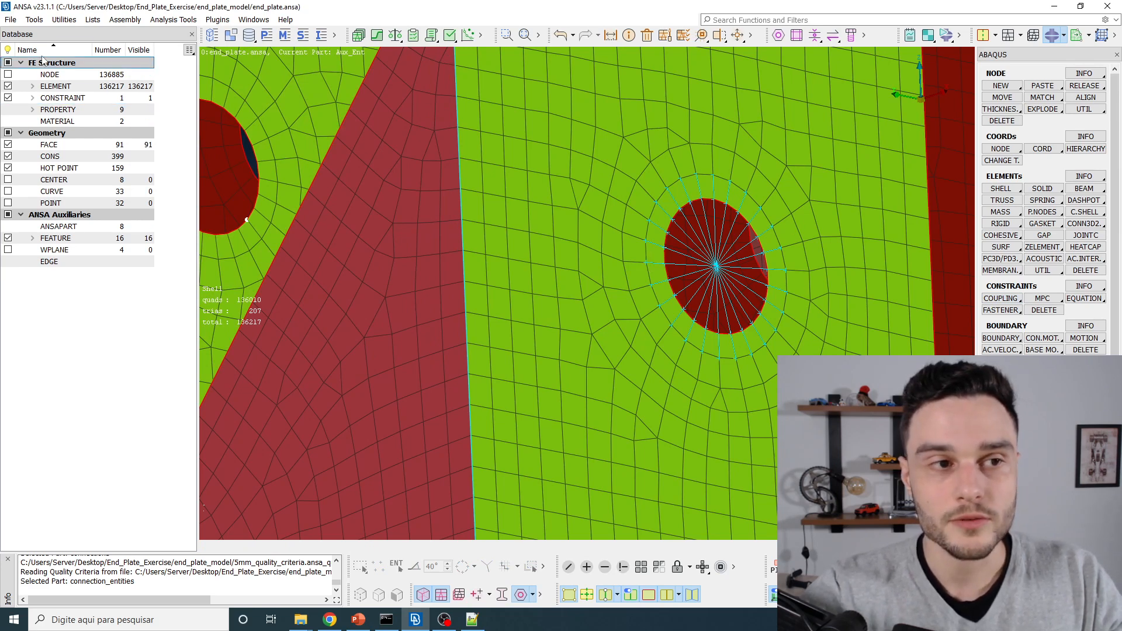
Open the properties of the existing bolt-hole coupling from the database's constraint entities.
{"action": "left_click", "coordinate": [58, 99]}
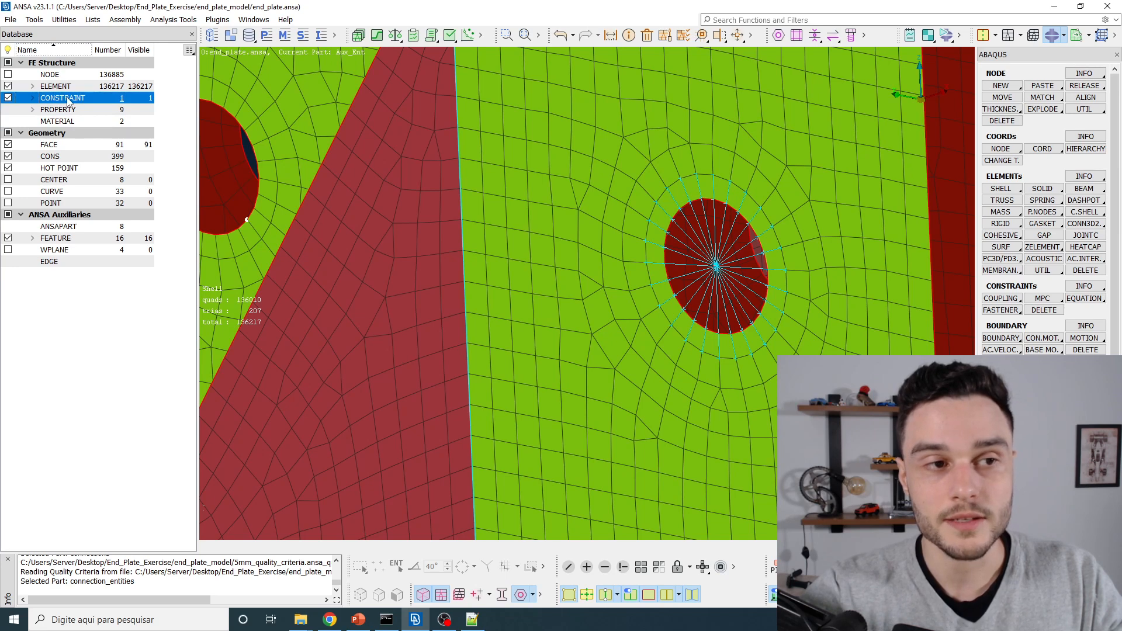
{"action": "left_click", "coordinate": [32, 98]}
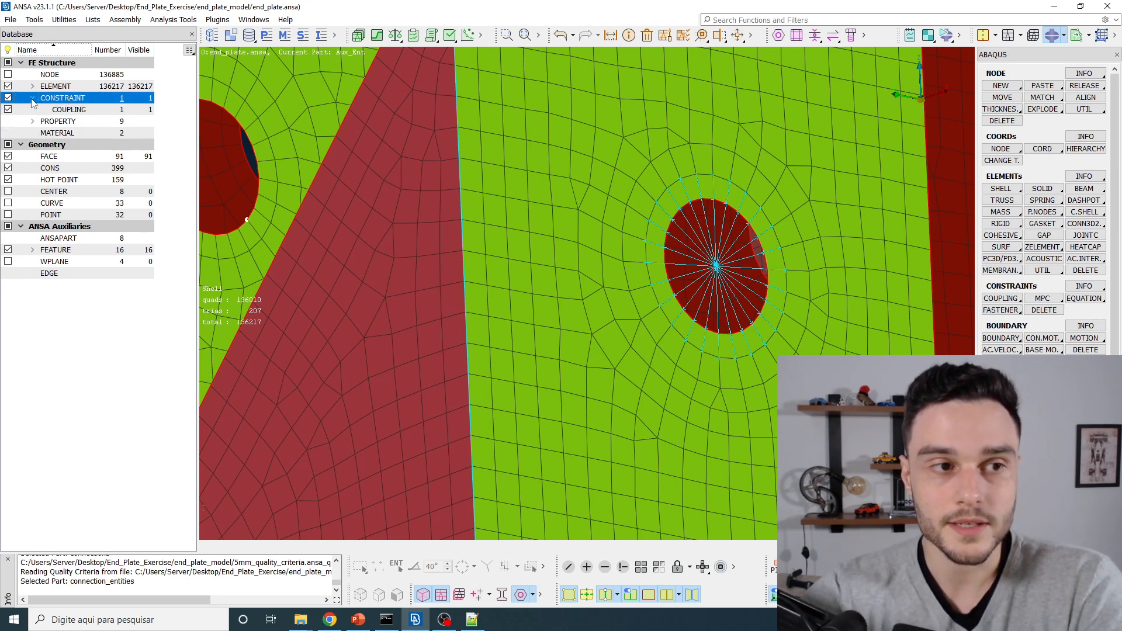
{"action": "left_click", "coordinate": [76, 111]}
{"action": "double_click", "coordinate": [76, 111]}
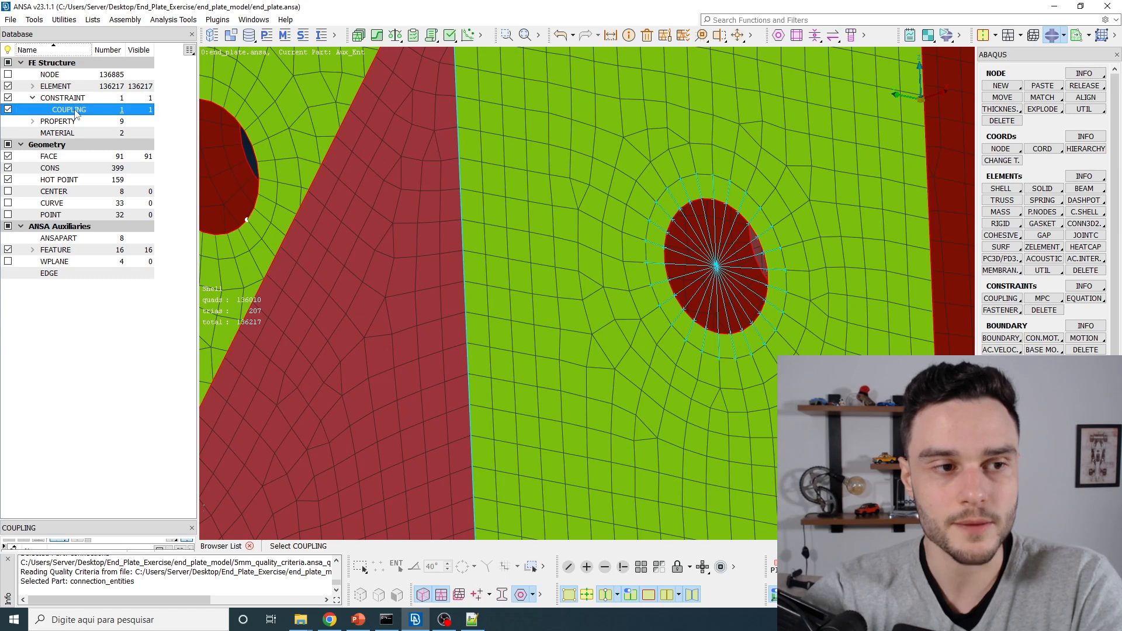
{"action": "left_click", "coordinate": [20, 506]}
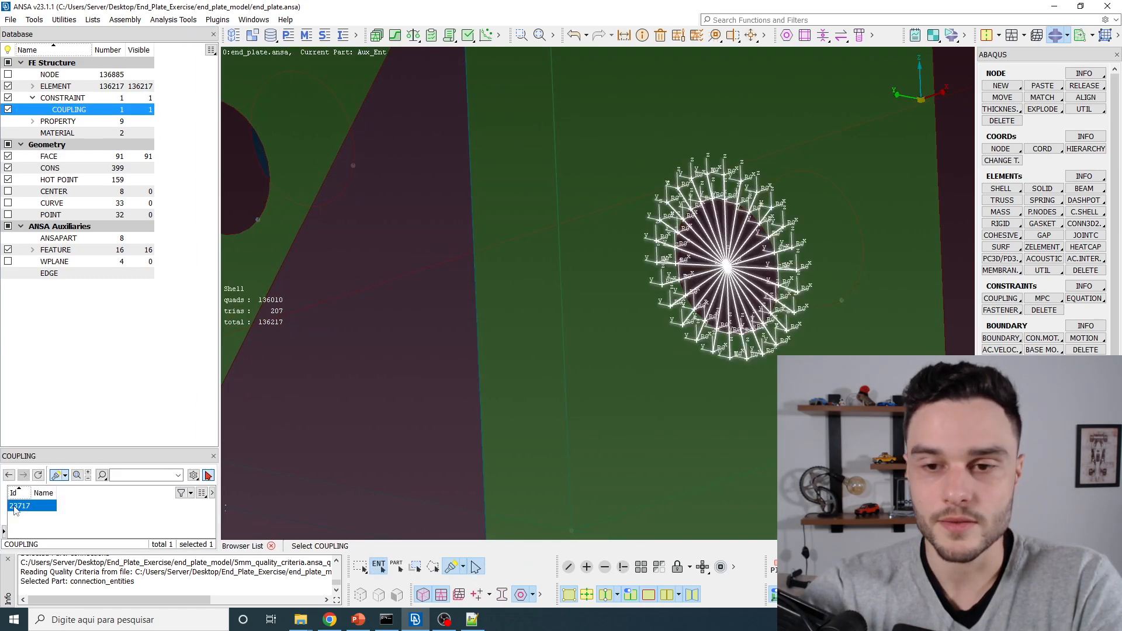
{"action": "double_click", "coordinate": [25, 507]}
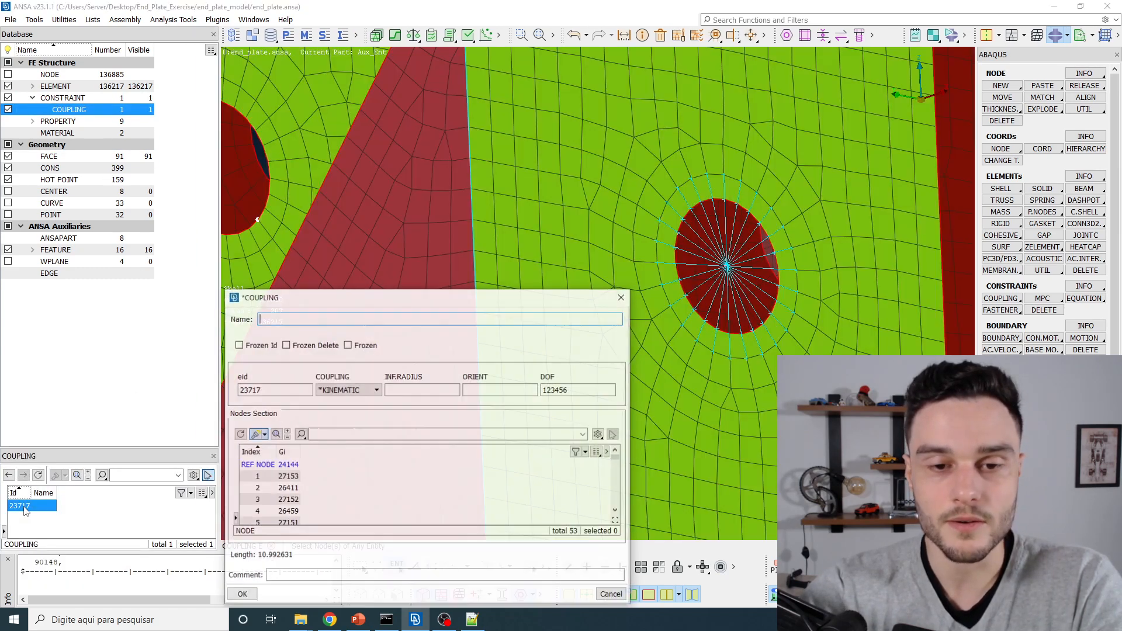
Enlarge the coupling's node list and highlight its reference node and first few surface nodes in the model.
{"action": "left_click_drag", "start_coordinate": [331, 280], "coordinate": [352, 53]}
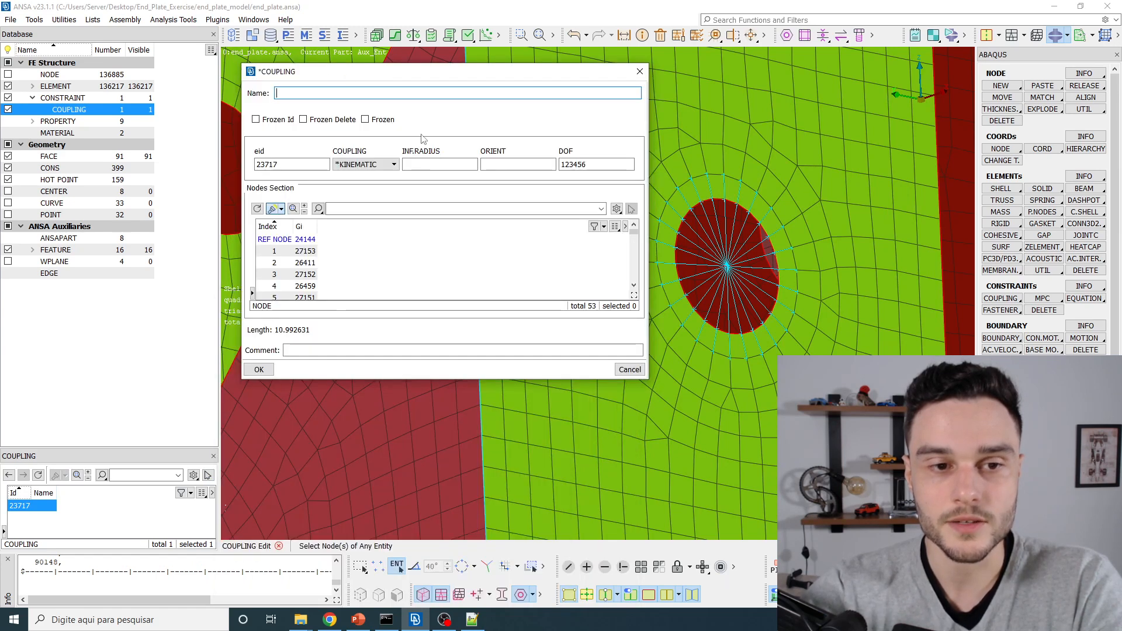
{"action": "left_click_drag", "start_coordinate": [373, 379], "coordinate": [374, 472]}
{"action": "left_click", "coordinate": [299, 251]}
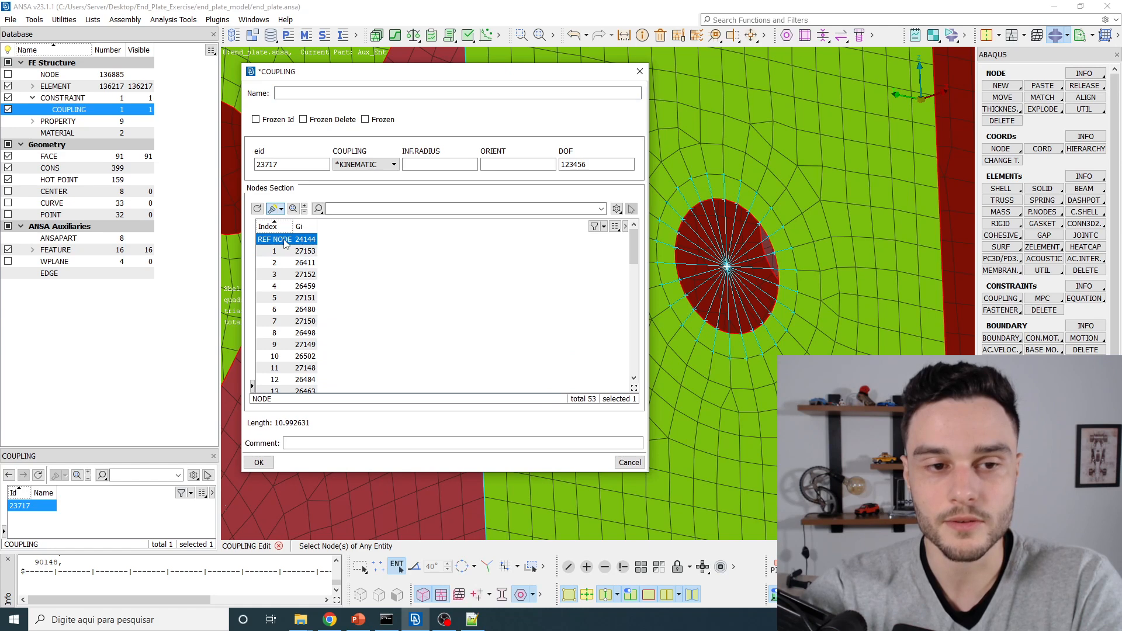
{"action": "left_click", "coordinate": [303, 262]}
{"action": "left_click", "coordinate": [303, 274]}
{"action": "left_click", "coordinate": [303, 285]}
{"action": "left_click", "coordinate": [304, 298]}
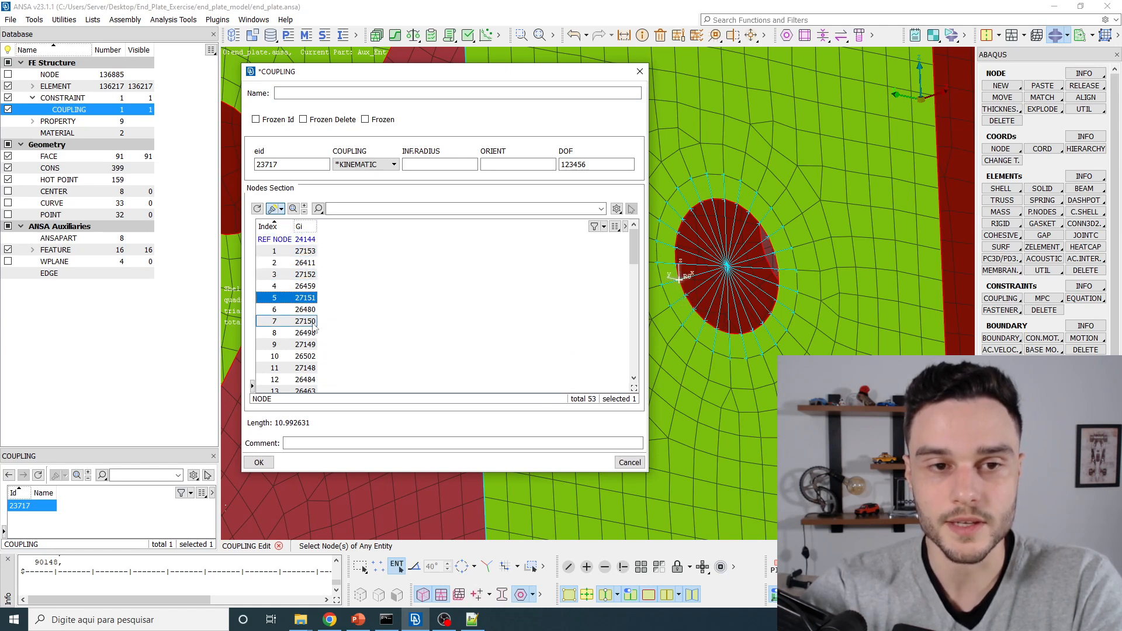
Review the coupling's type and degrees of freedom, then close its properties and the coupling list.
{"action": "left_click", "coordinate": [363, 165]}
{"action": "left_click", "coordinate": [360, 166]}
{"action": "left_click_drag", "start_coordinate": [623, 165], "coordinate": [484, 174]}
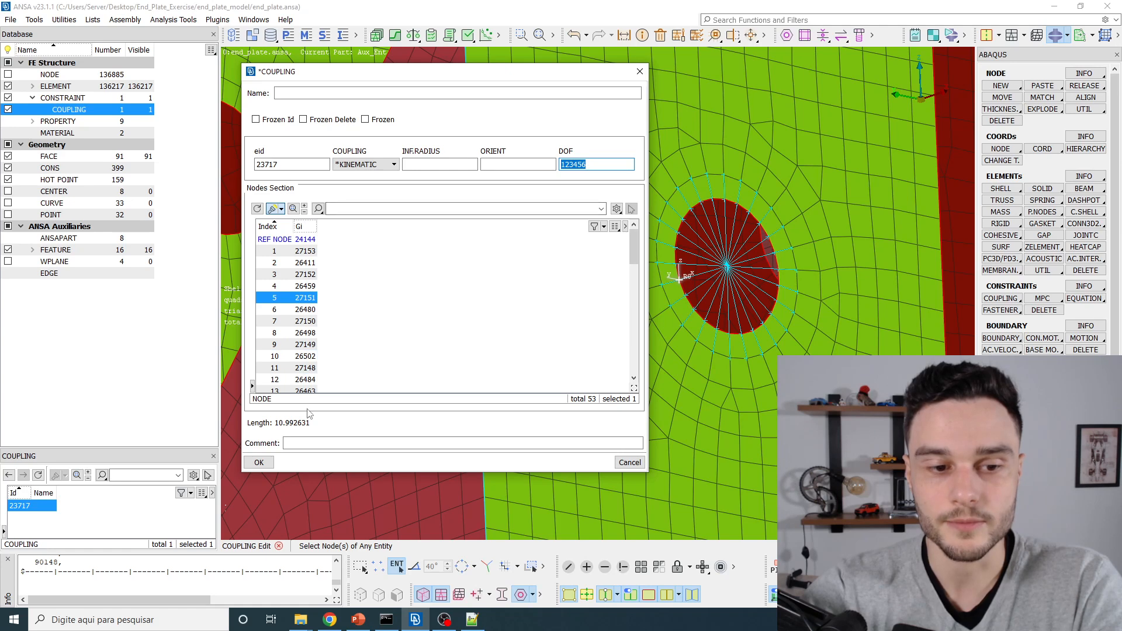
{"action": "left_click", "coordinate": [639, 73]}
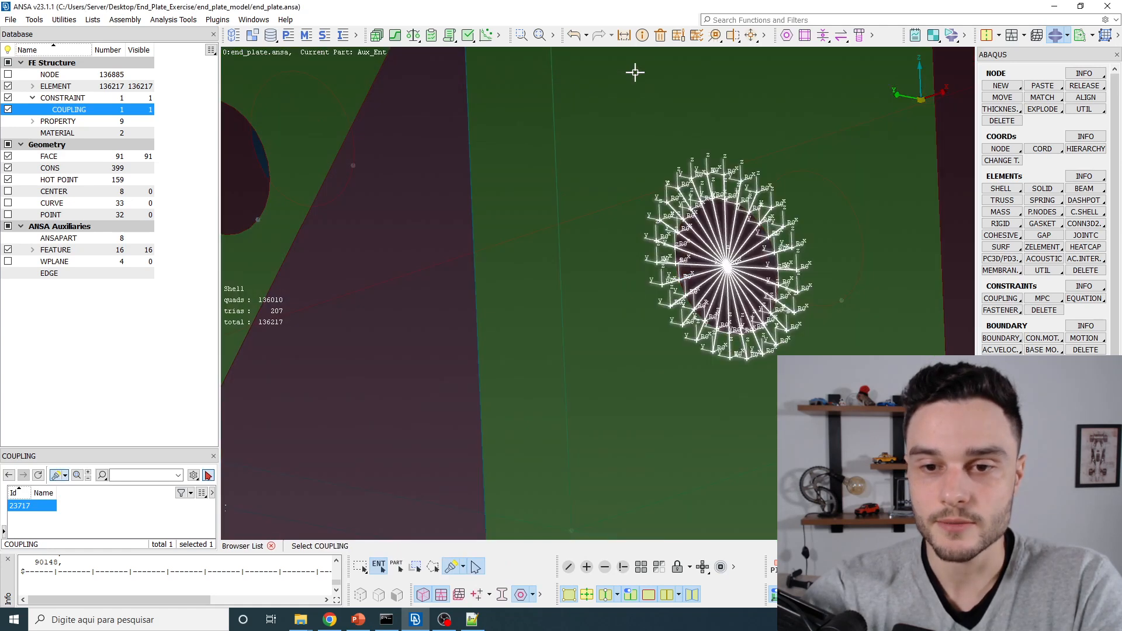
{"action": "middle_click", "coordinate": [570, 174]}
Select and examine the node rings around the coupled end-plate hole to see which nodes are tied to its centre.
{"action": "left_click_drag", "start_coordinate": [768, 203], "coordinate": [677, 196], "text": "ctrl"}
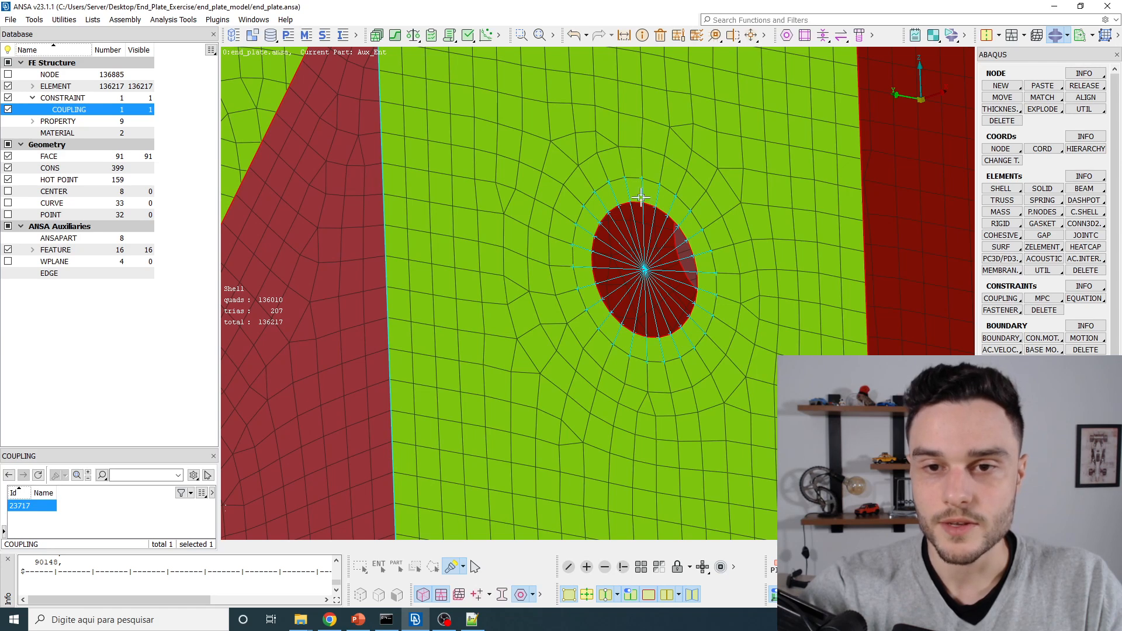
{"action": "left_click", "coordinate": [60, 75]}
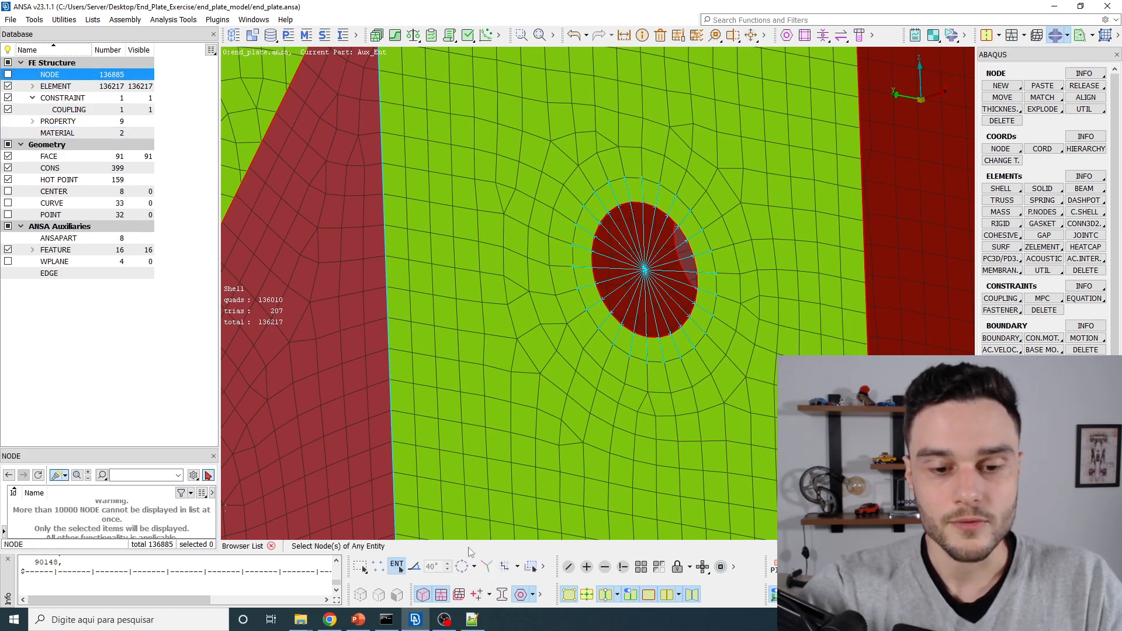
{"action": "left_click", "coordinate": [649, 184]}
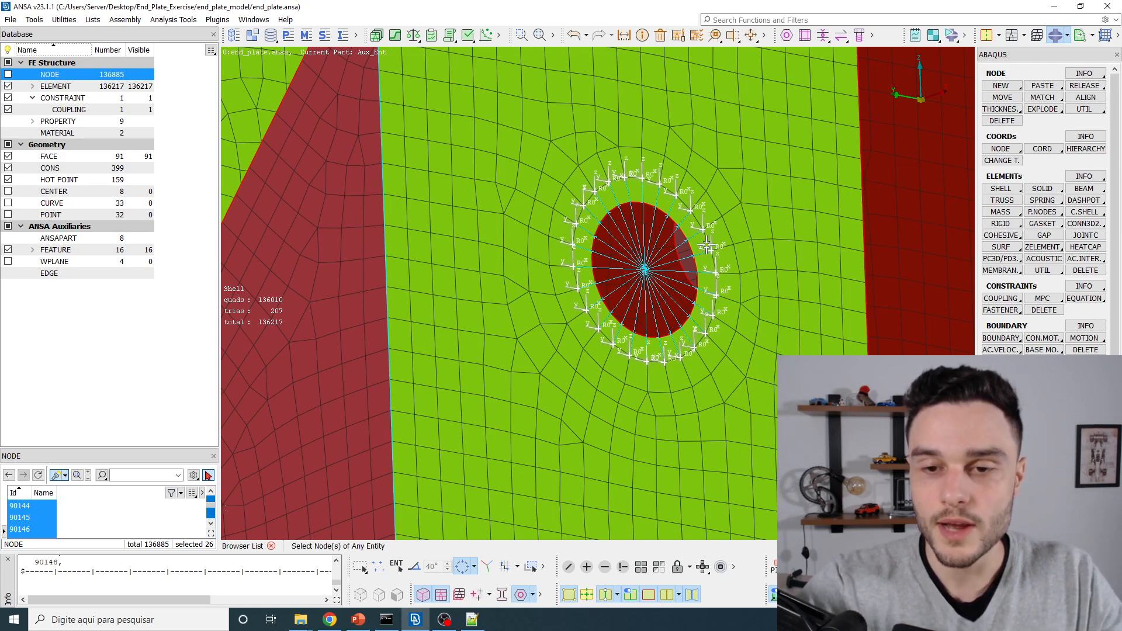
{"action": "scroll", "coordinate": [633, 201], "scroll_direction": "up", "scroll_amount": 3}
{"action": "left_click_drag", "start_coordinate": [633, 202], "coordinate": [593, 252], "text": "ctrl"}
{"action": "scroll", "coordinate": [592, 253], "scroll_direction": "down", "scroll_amount": 3}
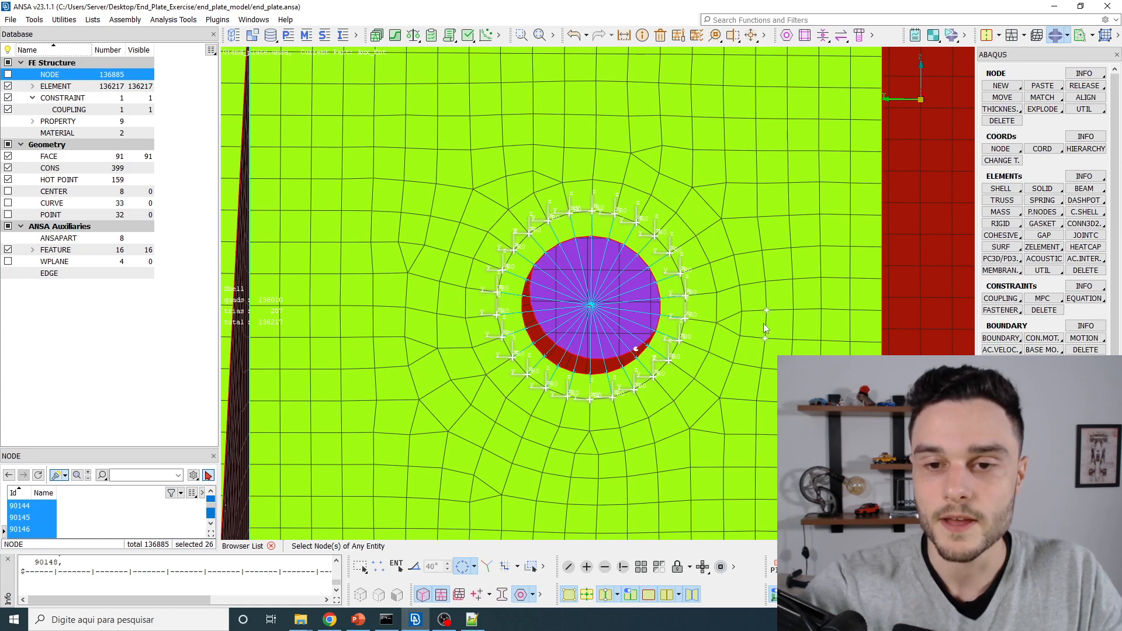
{"action": "scroll", "coordinate": [639, 229], "scroll_direction": "up", "scroll_amount": 3}
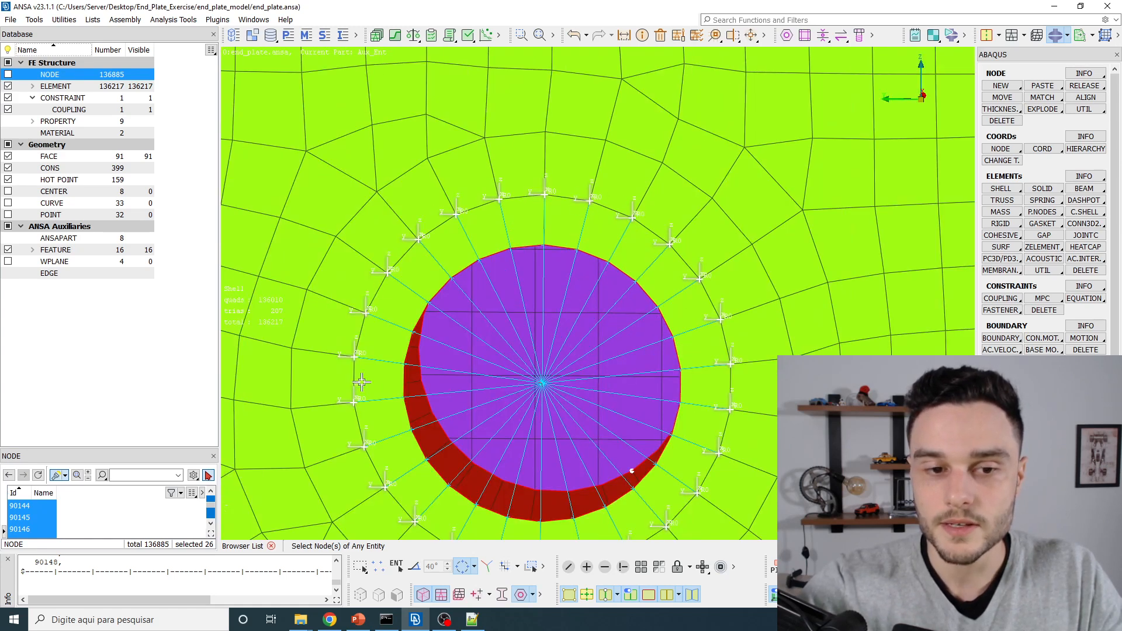
{"action": "scroll", "coordinate": [542, 213], "scroll_direction": "down", "scroll_amount": 3}
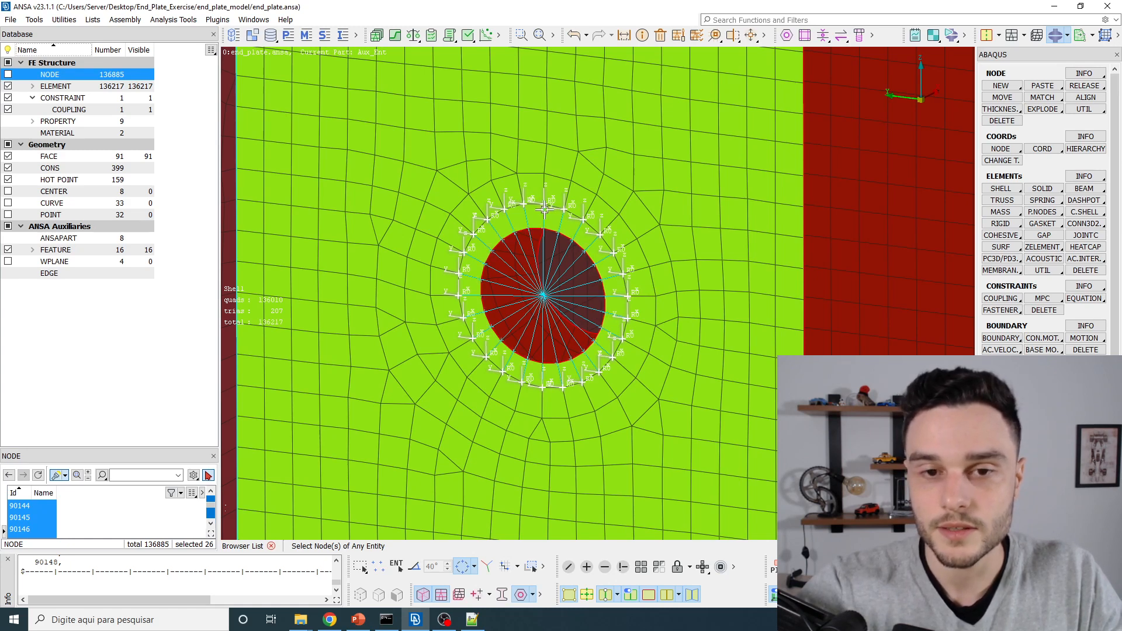
{"action": "scroll", "coordinate": [596, 277], "scroll_direction": "up", "scroll_amount": 3}
{"action": "scroll", "coordinate": [616, 274], "scroll_direction": "down", "scroll_amount": 5}
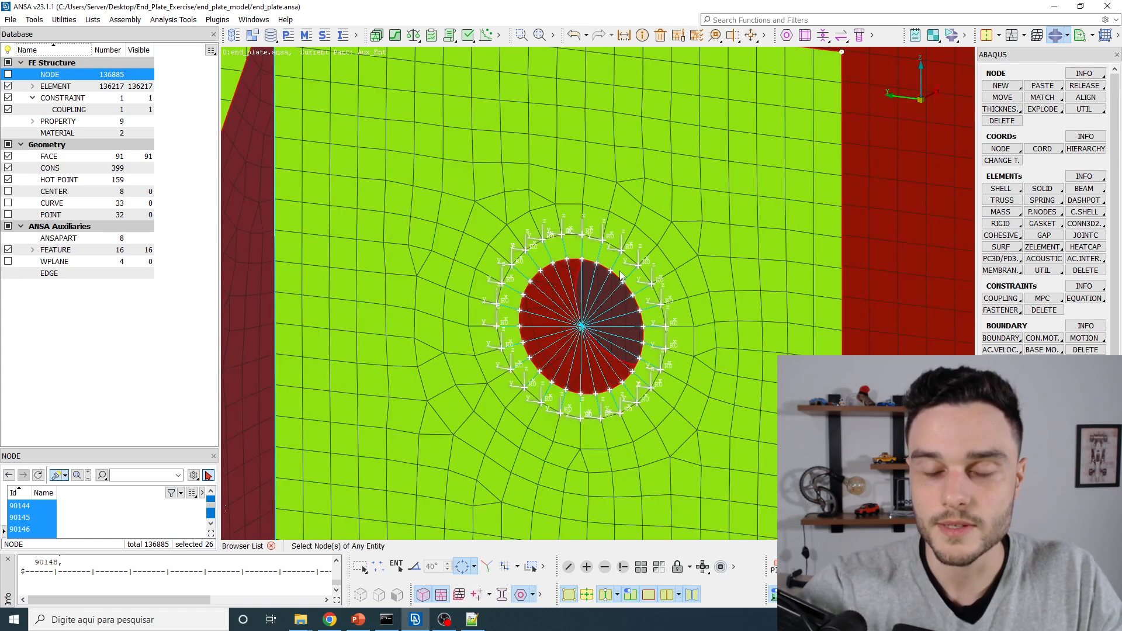
{"action": "left_click_drag", "start_coordinate": [616, 275], "coordinate": [580, 281], "text": "ctrl"}
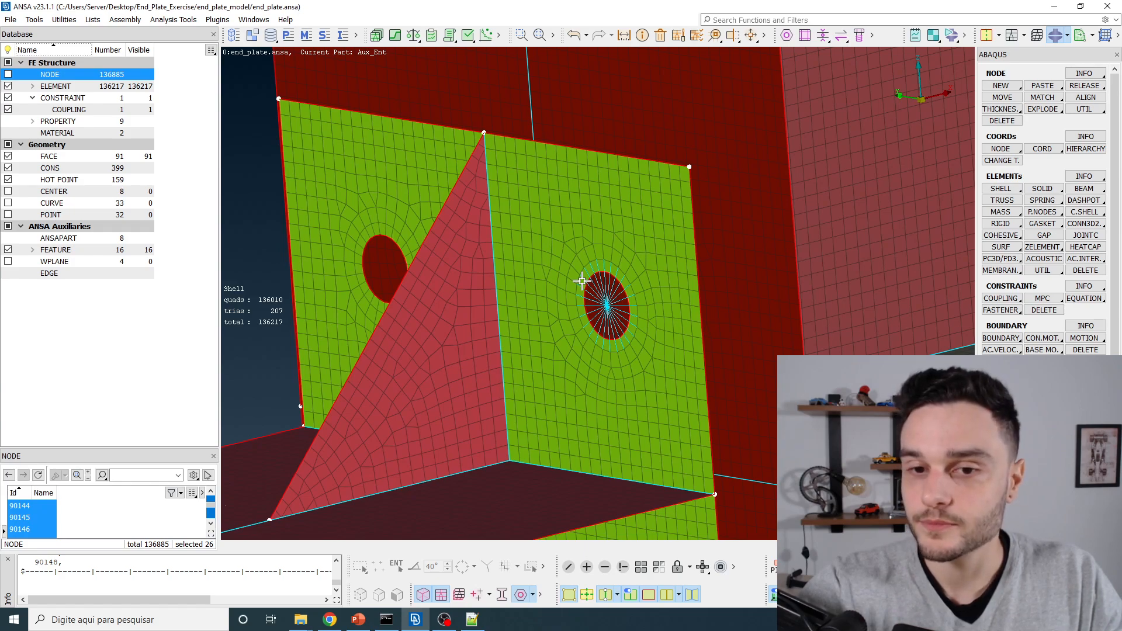
Start a node coupling at the column flange's matching bolt hole and pick the nodes of one shell element on its edge.
{"action": "left_click_drag", "start_coordinate": [582, 284], "coordinate": [521, 288], "text": "ctrl"}
{"action": "scroll", "coordinate": [703, 343], "scroll_direction": "up", "scroll_amount": 4}
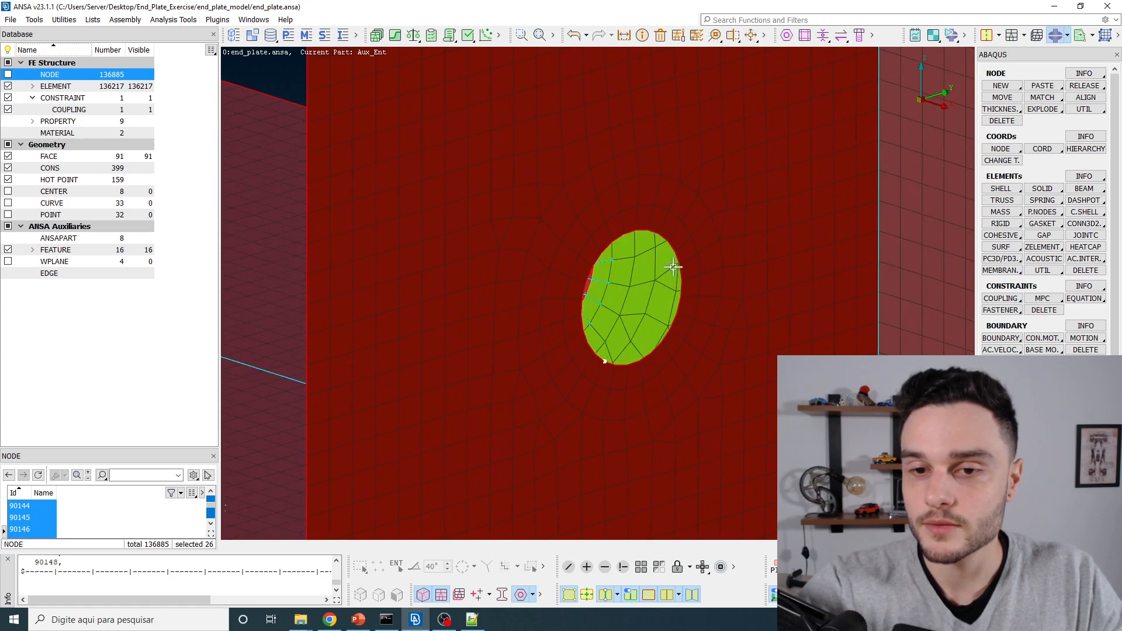
{"action": "scroll", "coordinate": [657, 369], "scroll_direction": "down", "scroll_amount": 3}
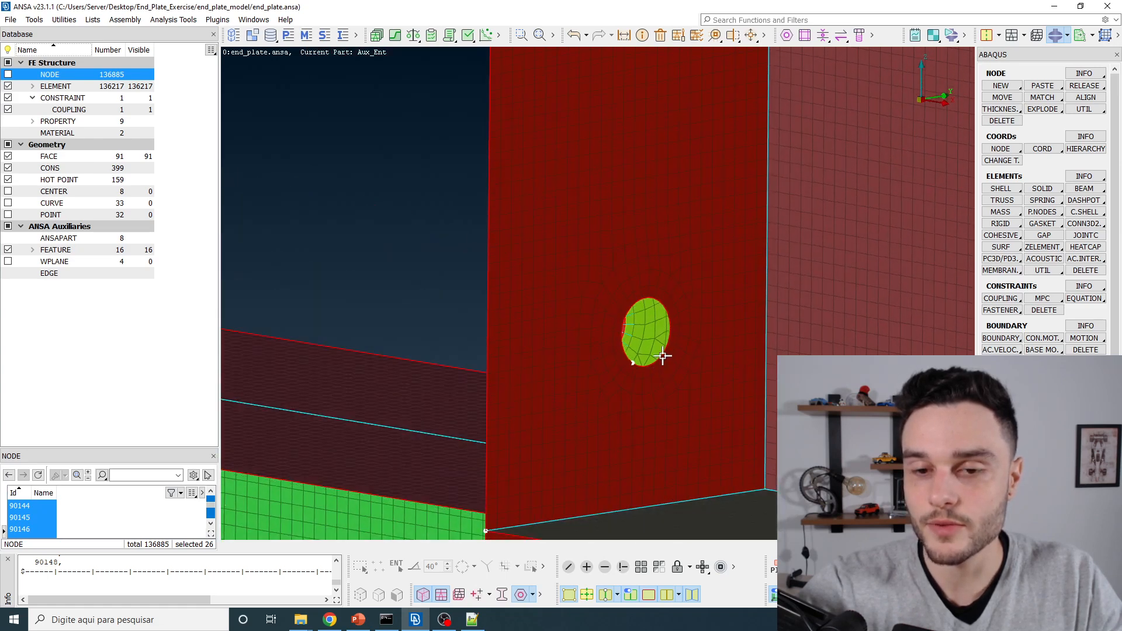
{"action": "left_click_drag", "start_coordinate": [663, 352], "coordinate": [661, 368], "text": "ctrl"}
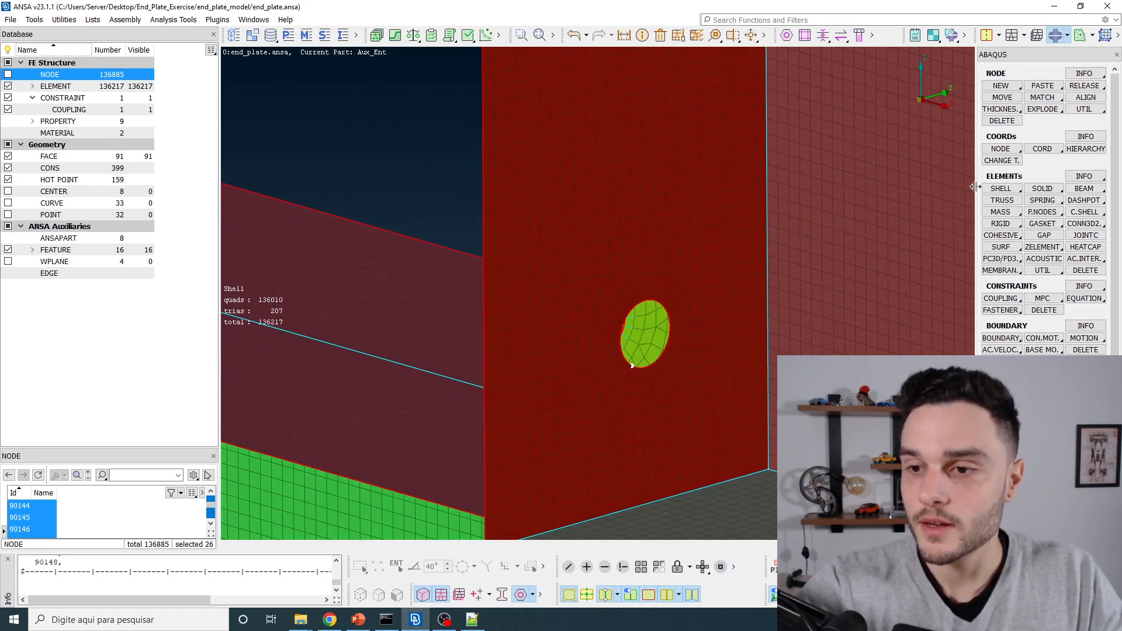
{"action": "left_click", "coordinate": [1000, 299]}
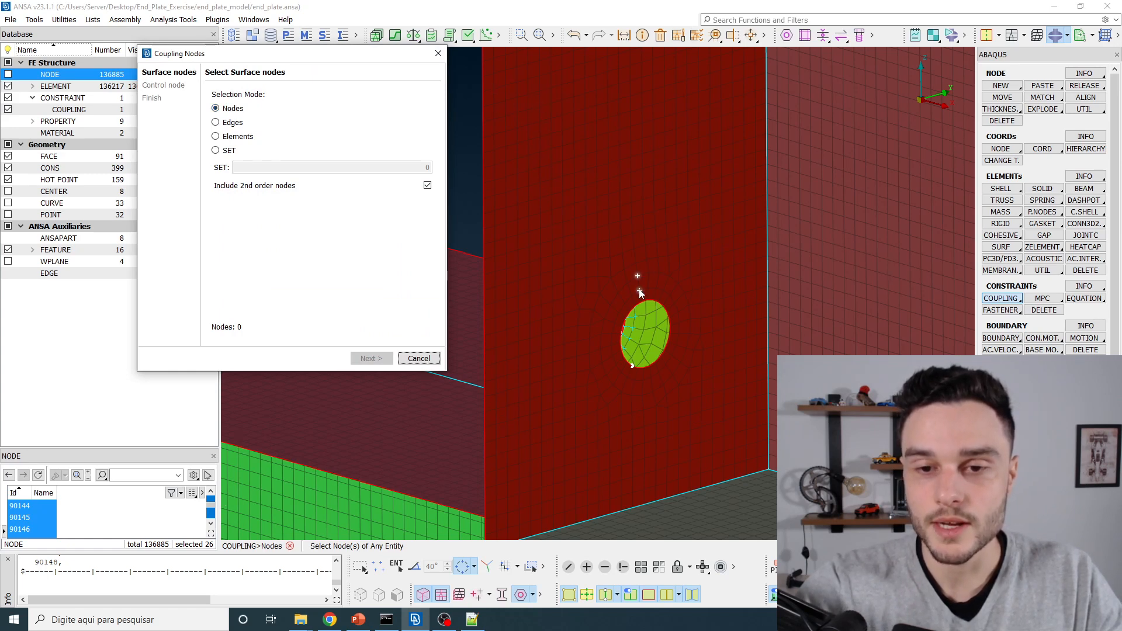
{"action": "scroll", "coordinate": [640, 292], "scroll_direction": "up", "scroll_amount": 3}
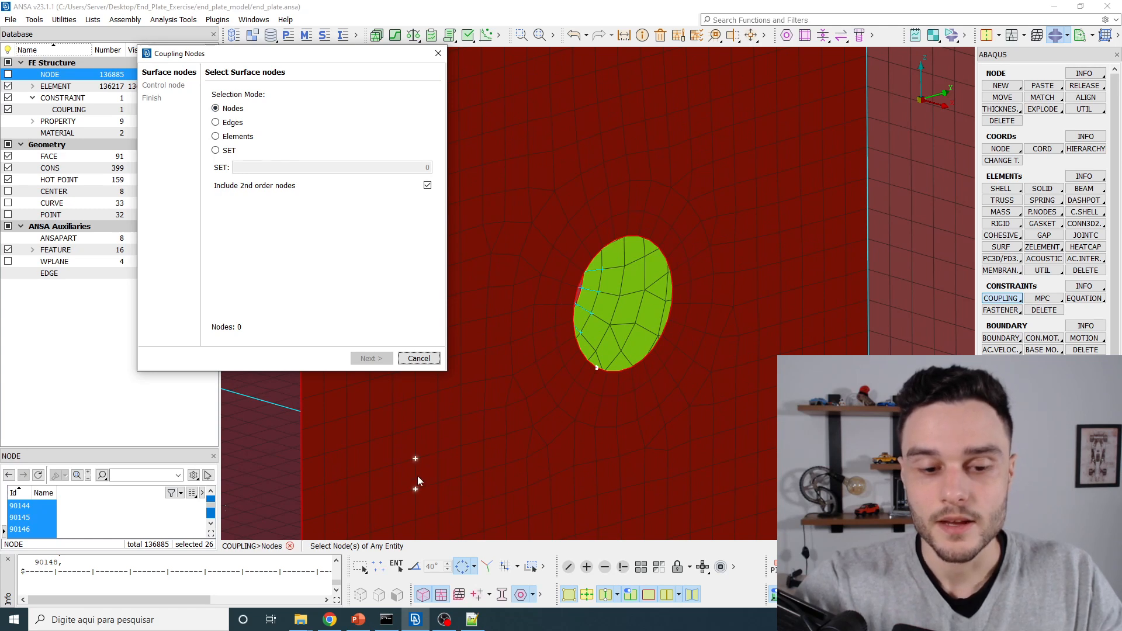
{"action": "left_click", "coordinate": [377, 571]}
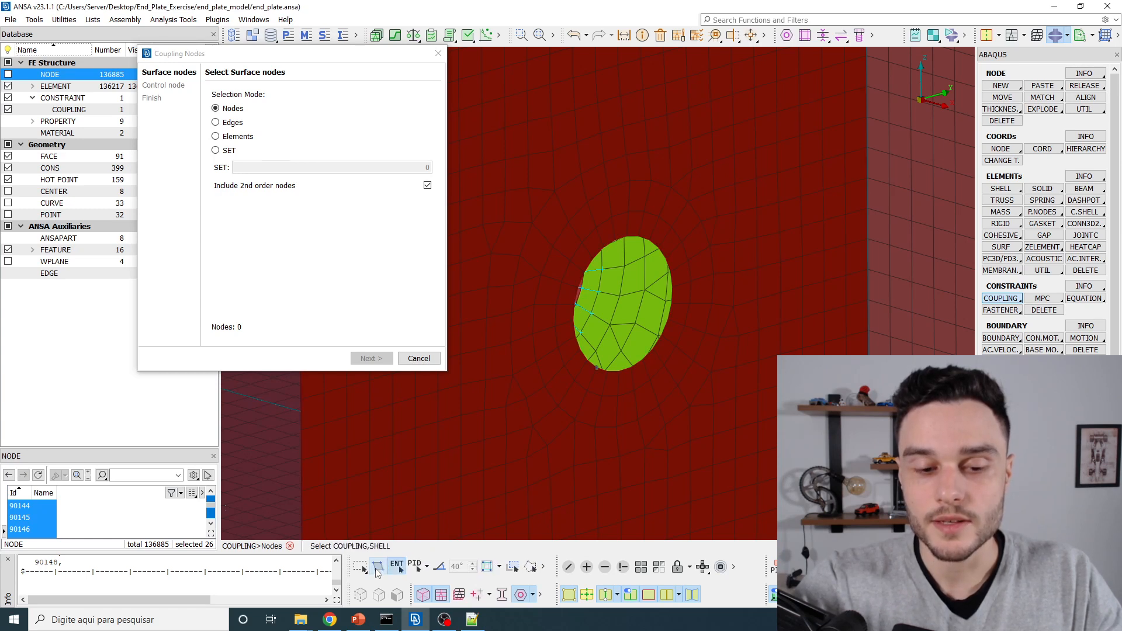
{"action": "left_click", "coordinate": [606, 237]}
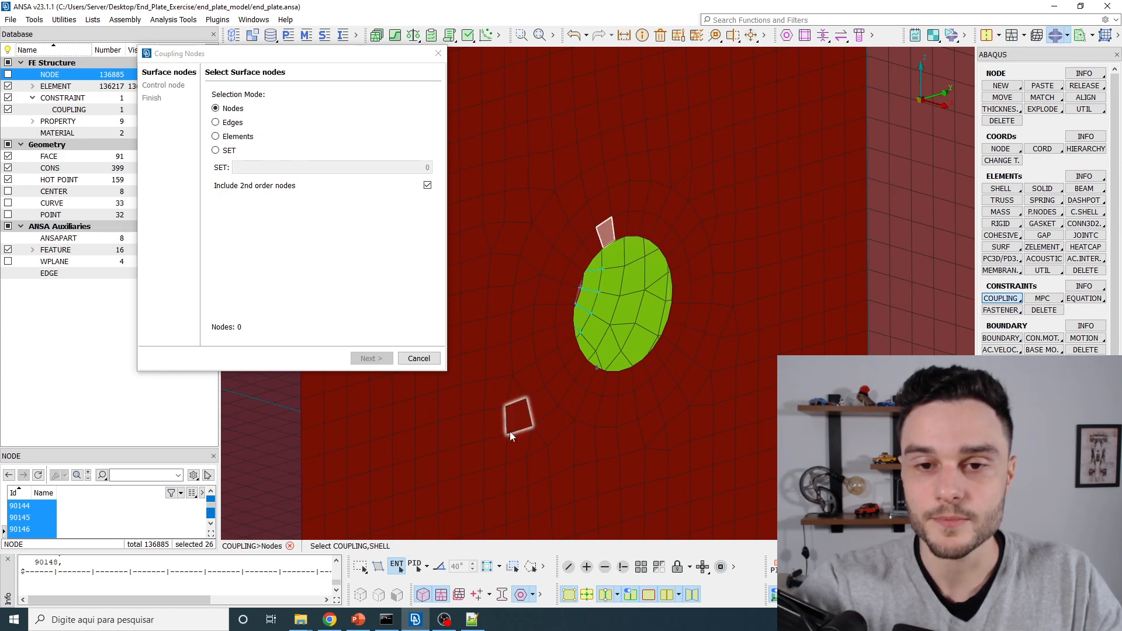
{"action": "scroll", "coordinate": [621, 240], "scroll_direction": "up", "scroll_amount": 5}
{"action": "middle_click", "coordinate": [595, 227]}
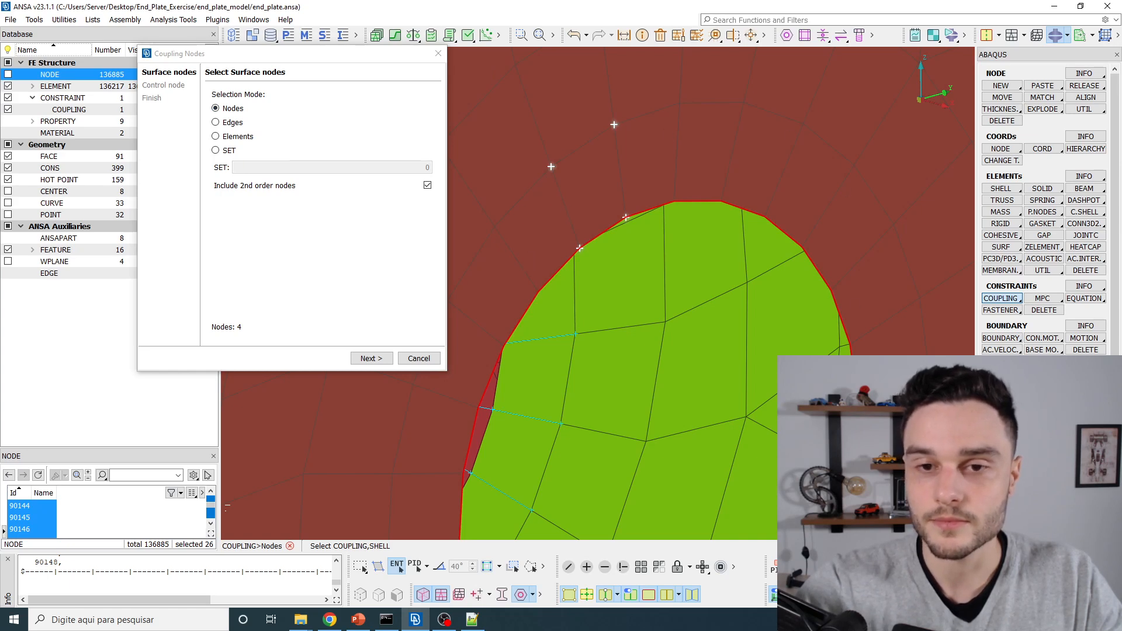
{"action": "scroll", "coordinate": [548, 180], "scroll_direction": "down", "scroll_amount": 5}
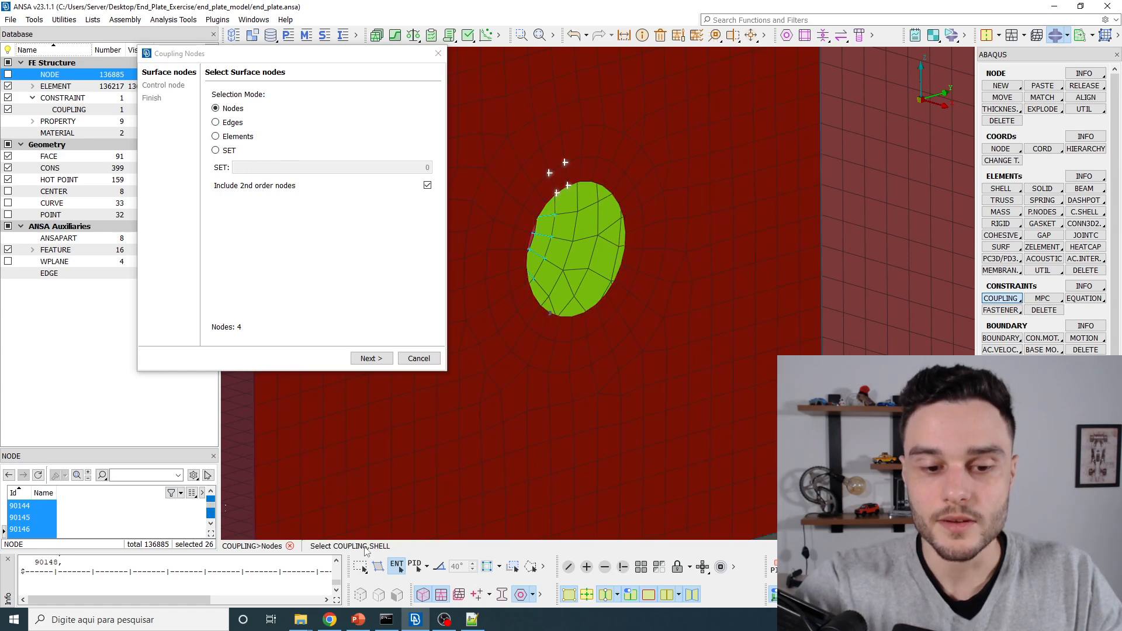
Select all nodes of the element ring around the column flange's bolt hole using Poly Area selection.
{"action": "left_click", "coordinate": [500, 567]}
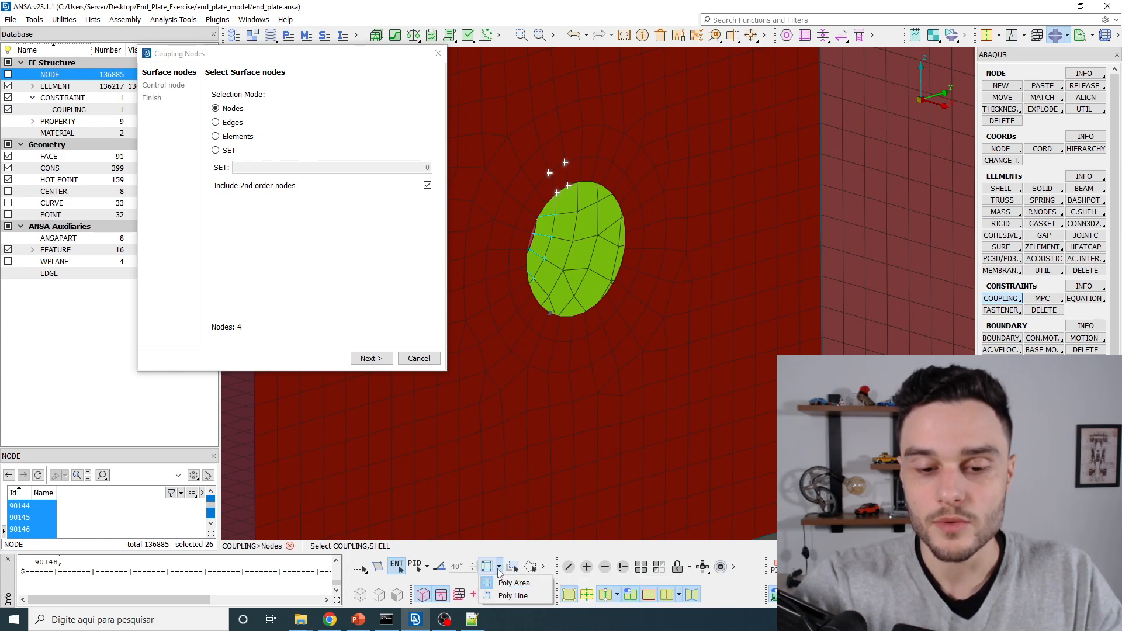
{"action": "left_click", "coordinate": [511, 583]}
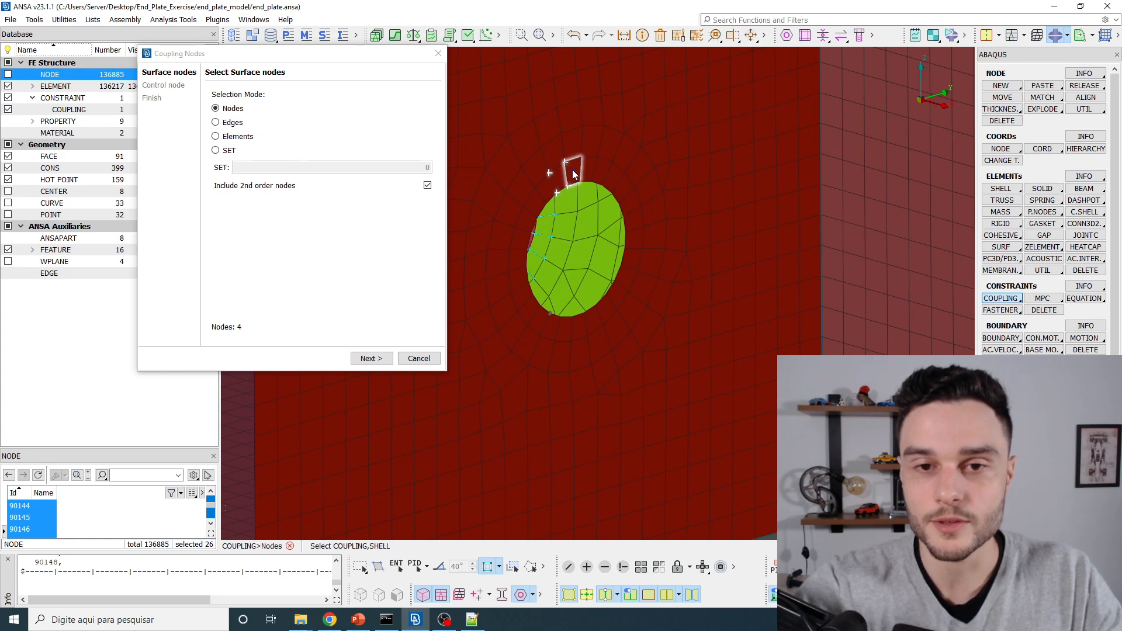
{"action": "left_click", "coordinate": [635, 244]}
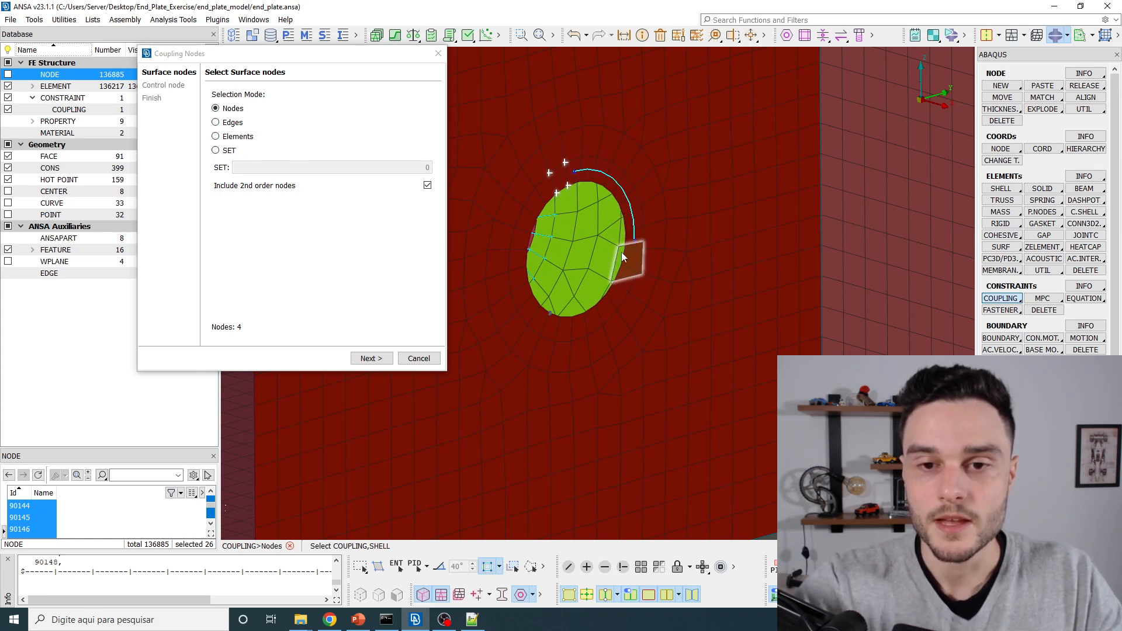
{"action": "left_click", "coordinate": [529, 314]}
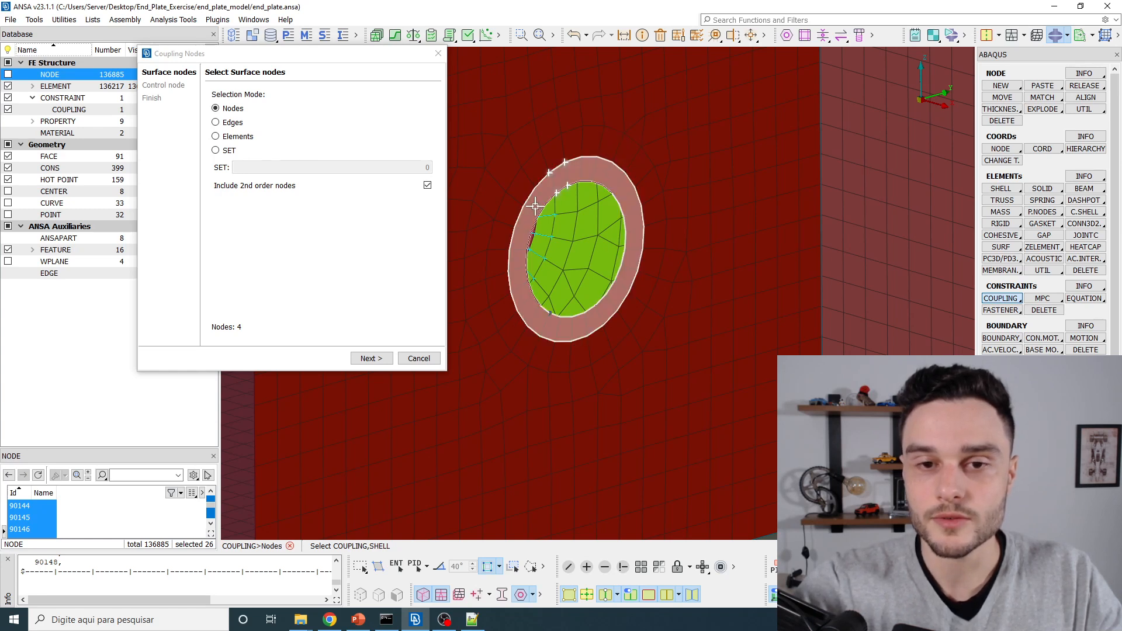
{"action": "left_click", "coordinate": [596, 165]}
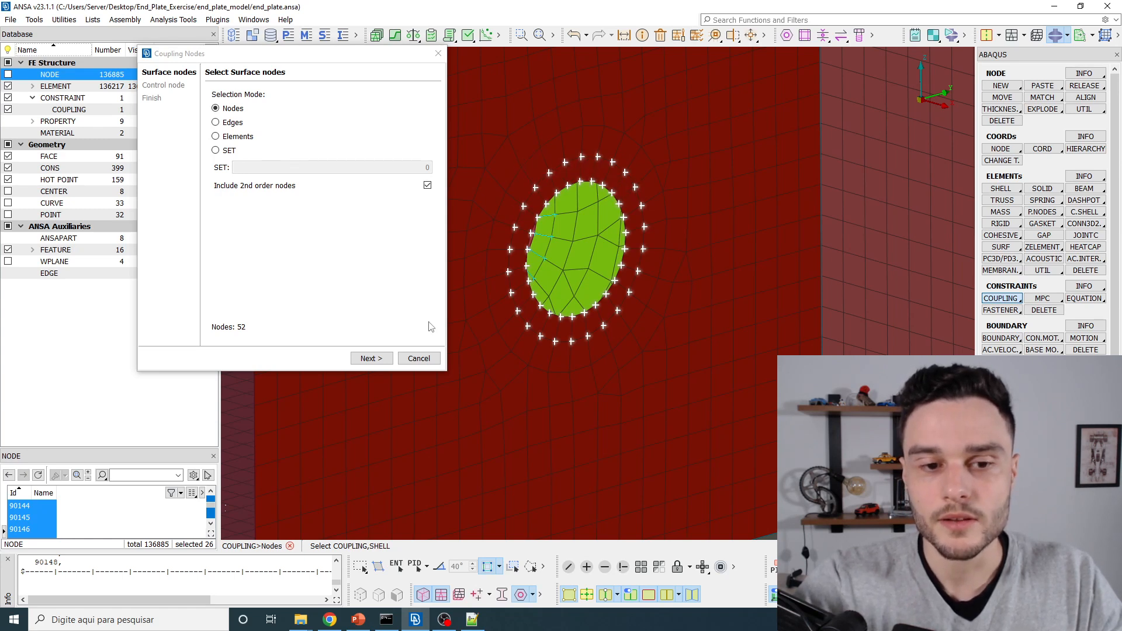
Create the column-hole KINEMATIC coupling with an automatic control node at the convex hull centroid and DOF 123456, assigned to the connection_entities part.
{"action": "middle_click", "coordinate": [616, 203]}
{"action": "scroll", "coordinate": [578, 255], "scroll_direction": "up", "scroll_amount": 3}
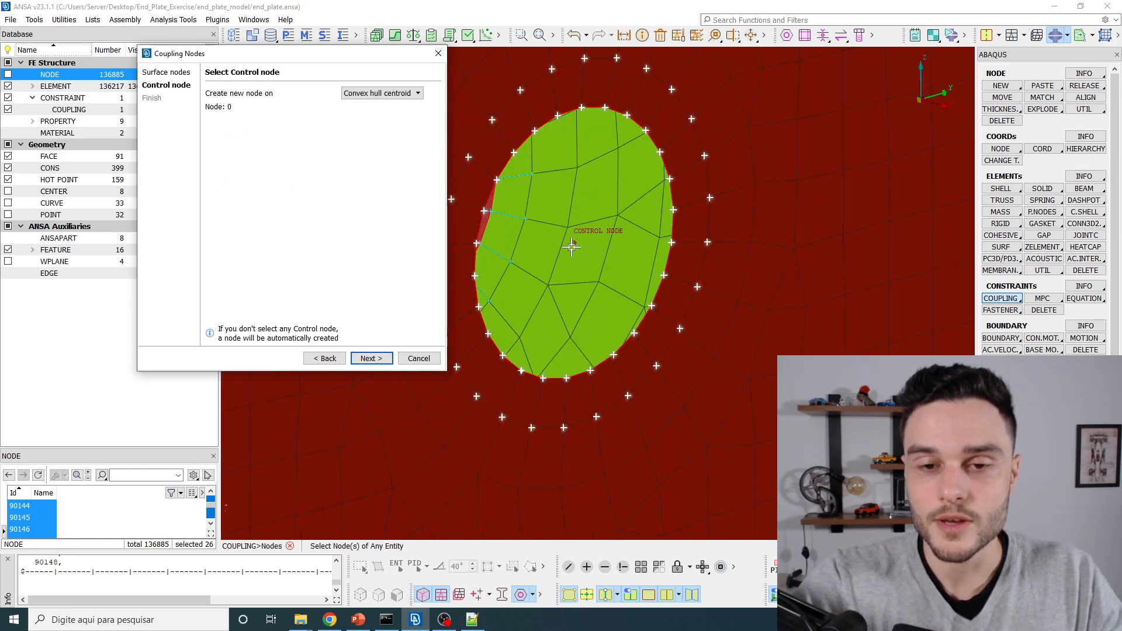
{"action": "left_click", "coordinate": [380, 357]}
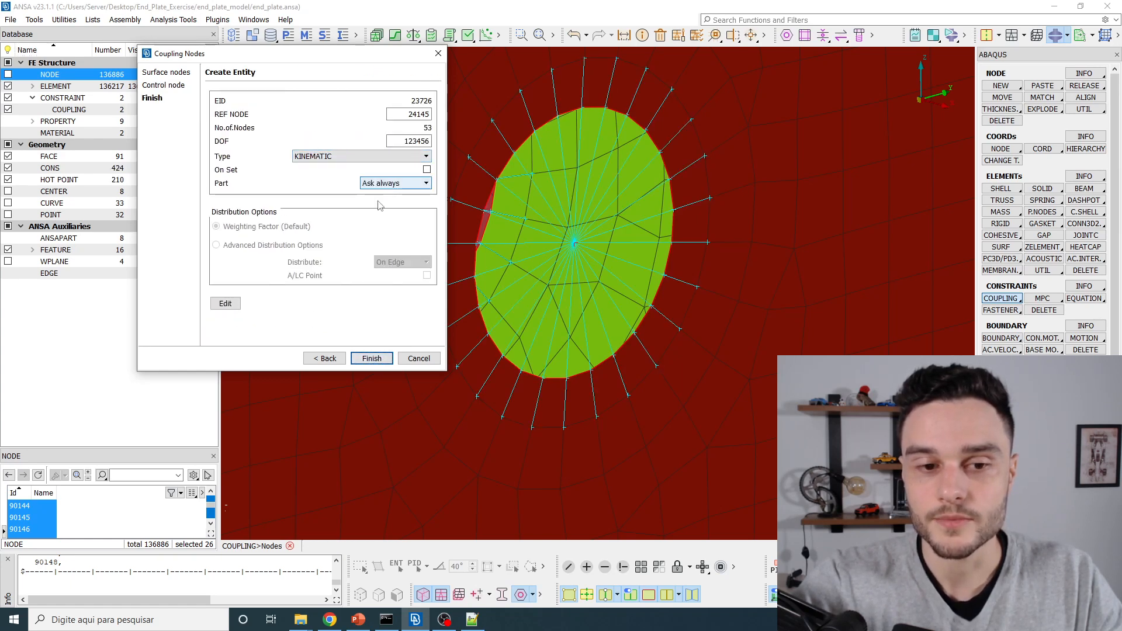
{"action": "left_click", "coordinate": [372, 358]}
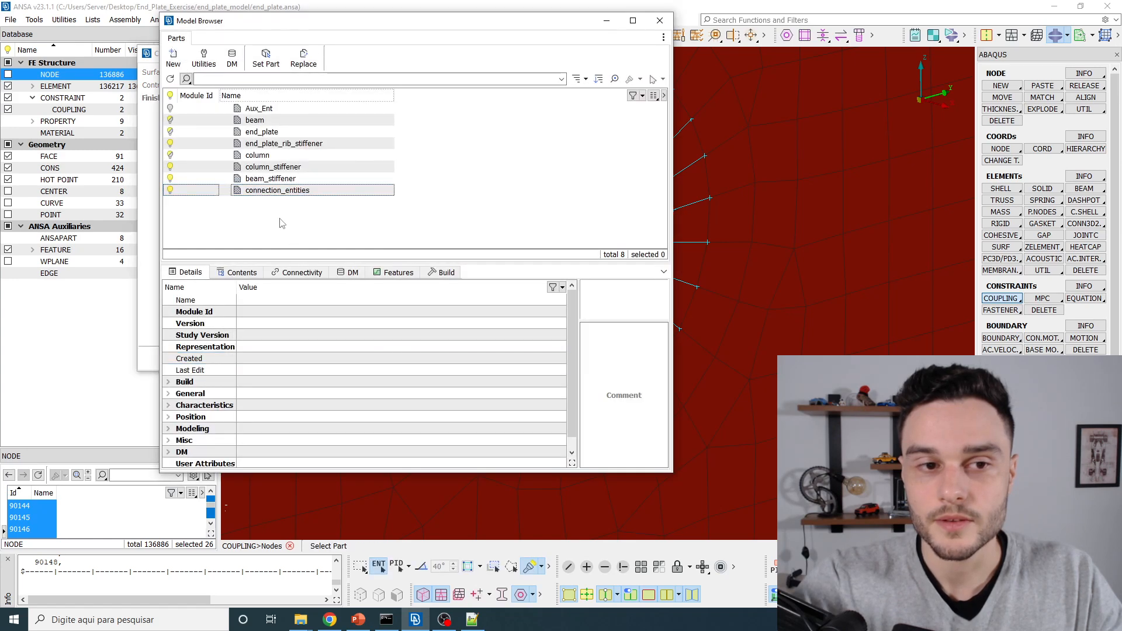
{"action": "double_click", "coordinate": [269, 191]}
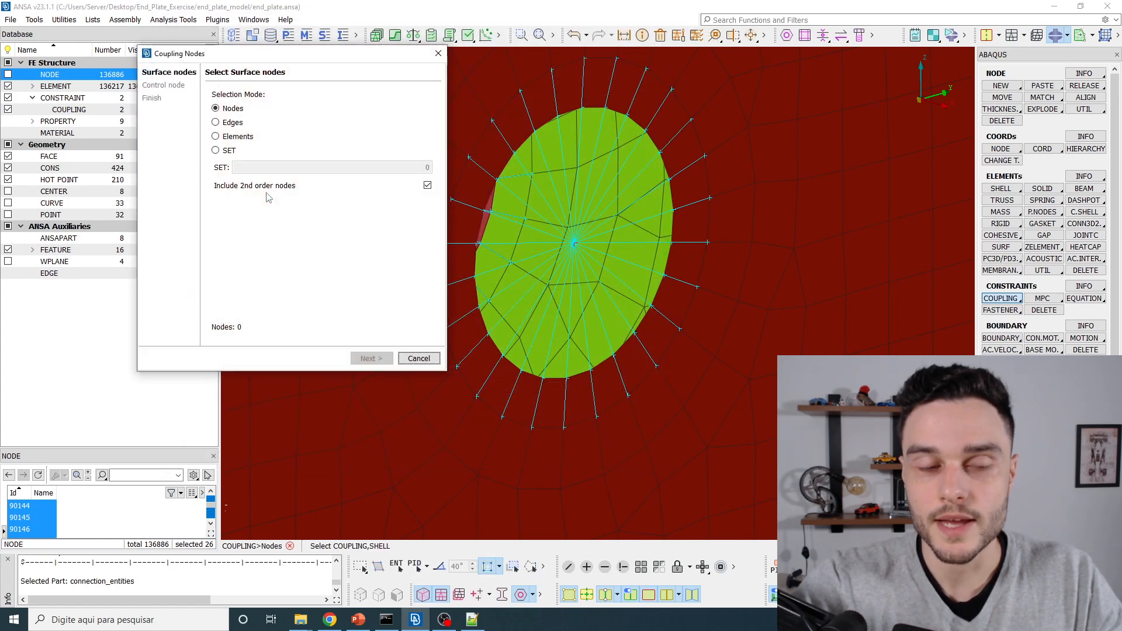
{"action": "left_click", "coordinate": [436, 54]}
Examine the two couplings at the end-plate and column flange holes and how their centre nodes line up through the bolt hole.
{"action": "scroll", "coordinate": [601, 216], "scroll_direction": "down", "scroll_amount": 5}
{"action": "left_click_drag", "start_coordinate": [597, 229], "coordinate": [654, 233], "text": "ctrl"}
{"action": "scroll", "coordinate": [534, 253], "scroll_direction": "up", "scroll_amount": 3}
{"action": "scroll", "coordinate": [534, 253], "scroll_direction": "up", "scroll_amount": 3}
{"action": "scroll", "coordinate": [554, 249], "scroll_direction": "down", "scroll_amount": 4}
{"action": "scroll", "coordinate": [554, 253], "scroll_direction": "up", "scroll_amount": 1}
{"action": "left_click_drag", "start_coordinate": [554, 253], "coordinate": [560, 244], "text": "ctrl"}
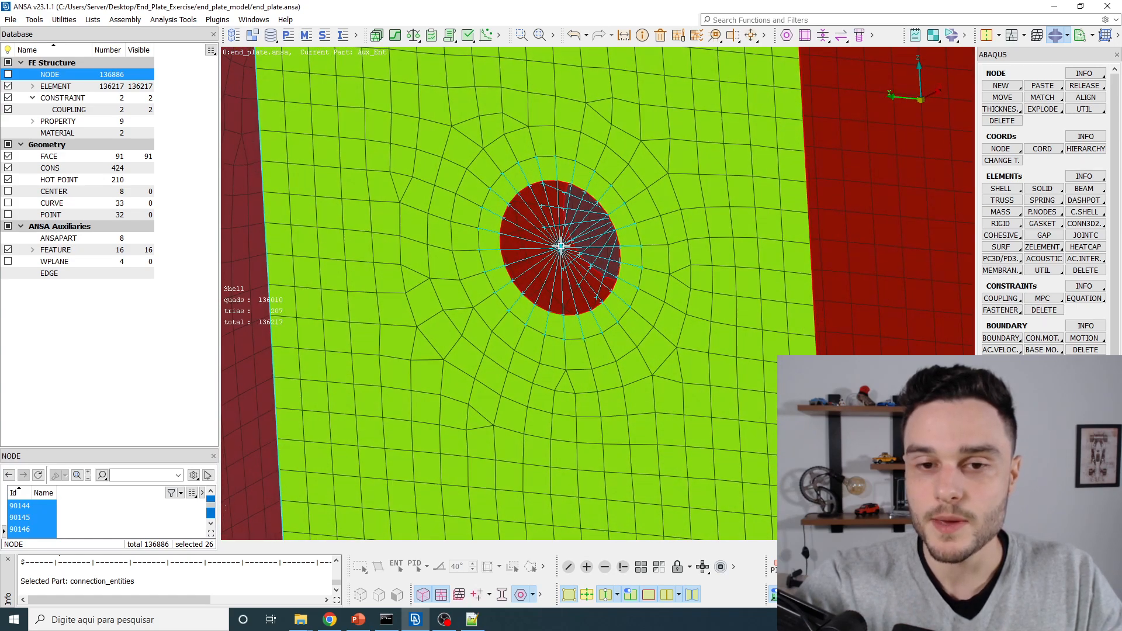
{"action": "scroll", "coordinate": [561, 245], "scroll_direction": "up", "scroll_amount": 4}
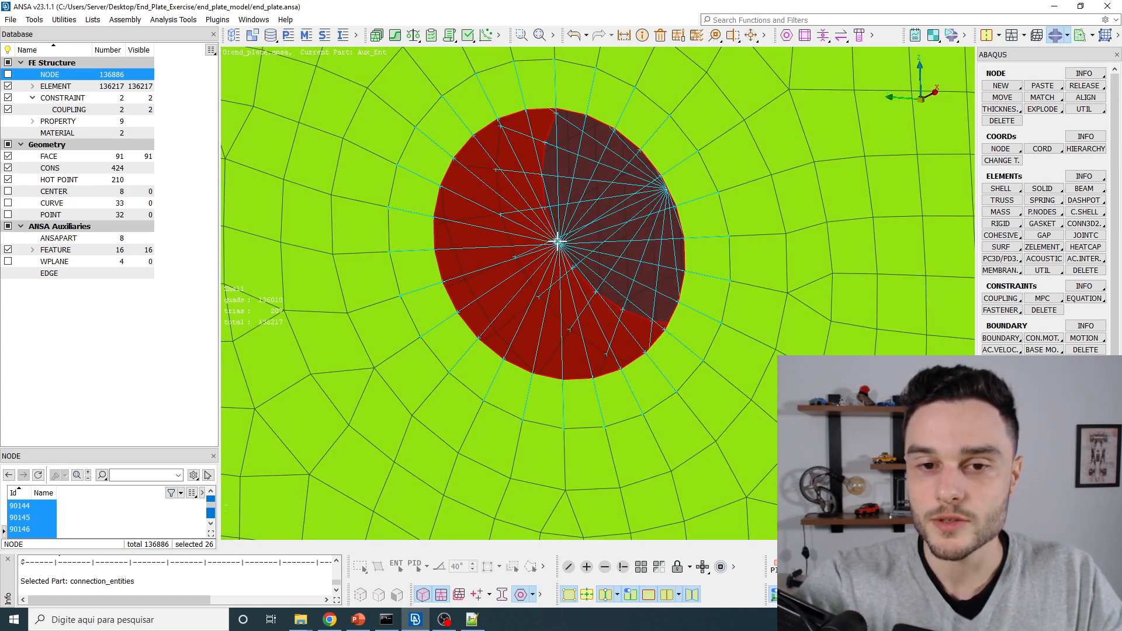
{"action": "left_click_drag", "start_coordinate": [561, 246], "coordinate": [566, 249], "text": "ctrl"}
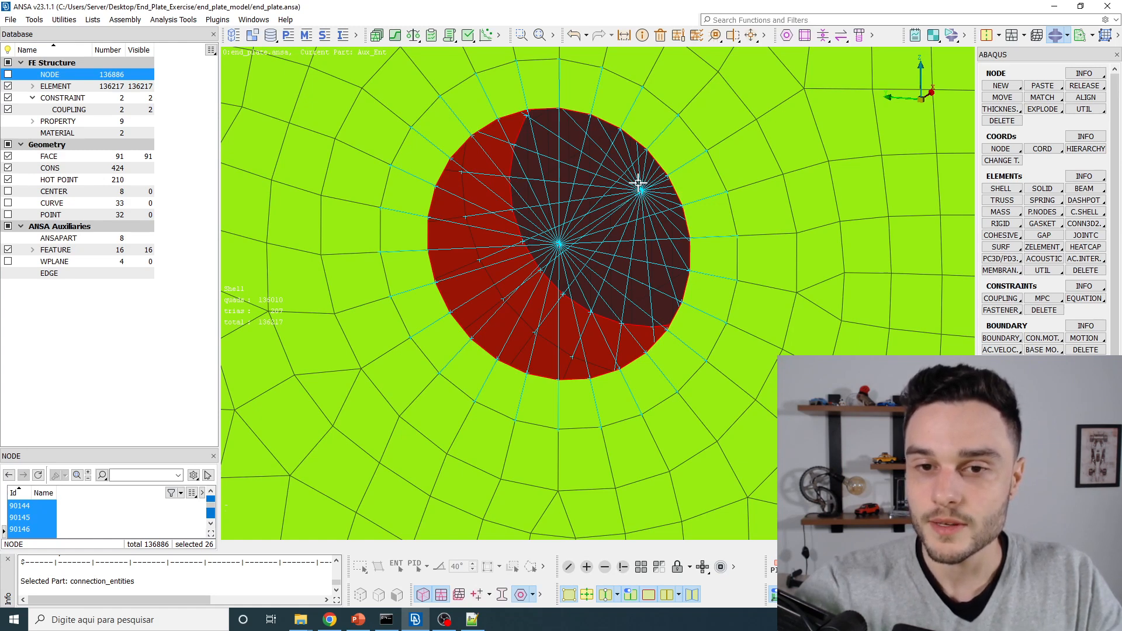
{"action": "mouse_move", "coordinate": [638, 221]}
{"action": "left_mouse_down", "text": "ctrl"}
{"action": "mouse_move", "coordinate": [638, 249]}
{"action": "mouse_move", "coordinate": [636, 232]}
{"action": "left_mouse_up", "text": "ctrl"}
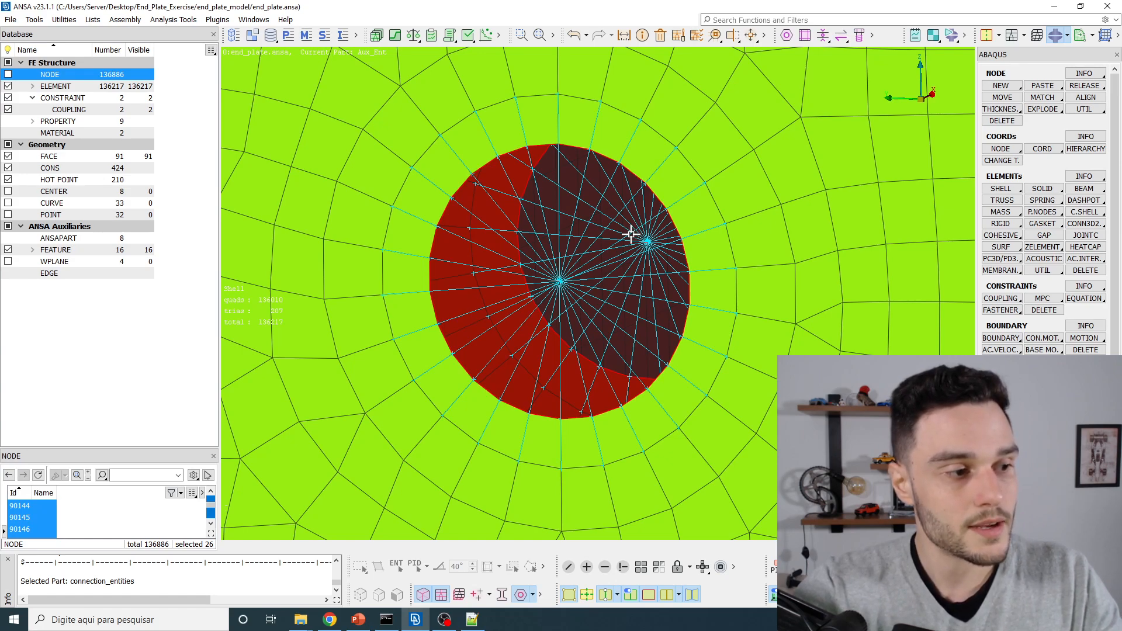
{"action": "scroll", "coordinate": [611, 260], "scroll_direction": "down", "scroll_amount": 10}
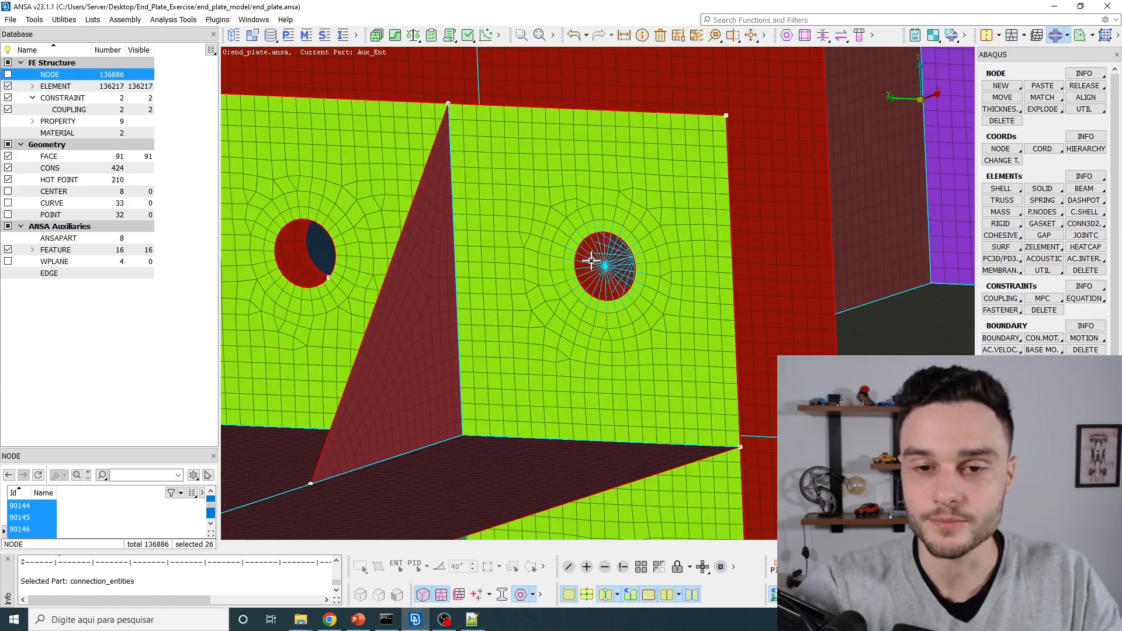
{"action": "left_click_drag", "start_coordinate": [584, 265], "coordinate": [602, 265], "text": "ctrl"}
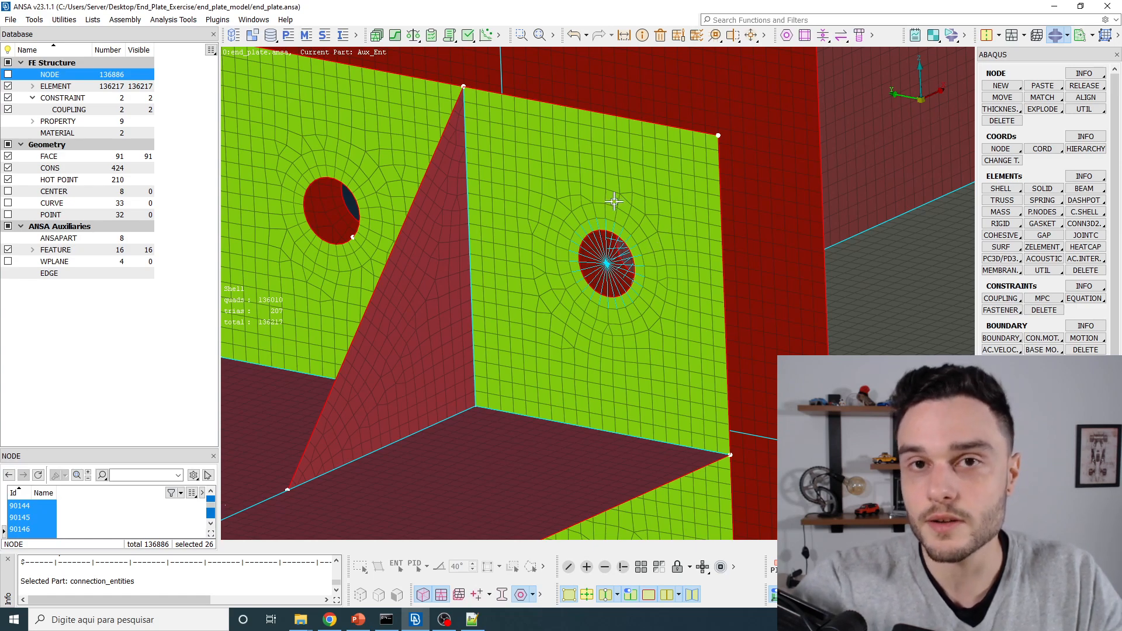
{"action": "middle_click_drag", "start_coordinate": [612, 260], "coordinate": [607, 294], "text": "ctrl"}
{"action": "left_click_drag", "start_coordinate": [608, 294], "coordinate": [598, 323], "text": "ctrl"}
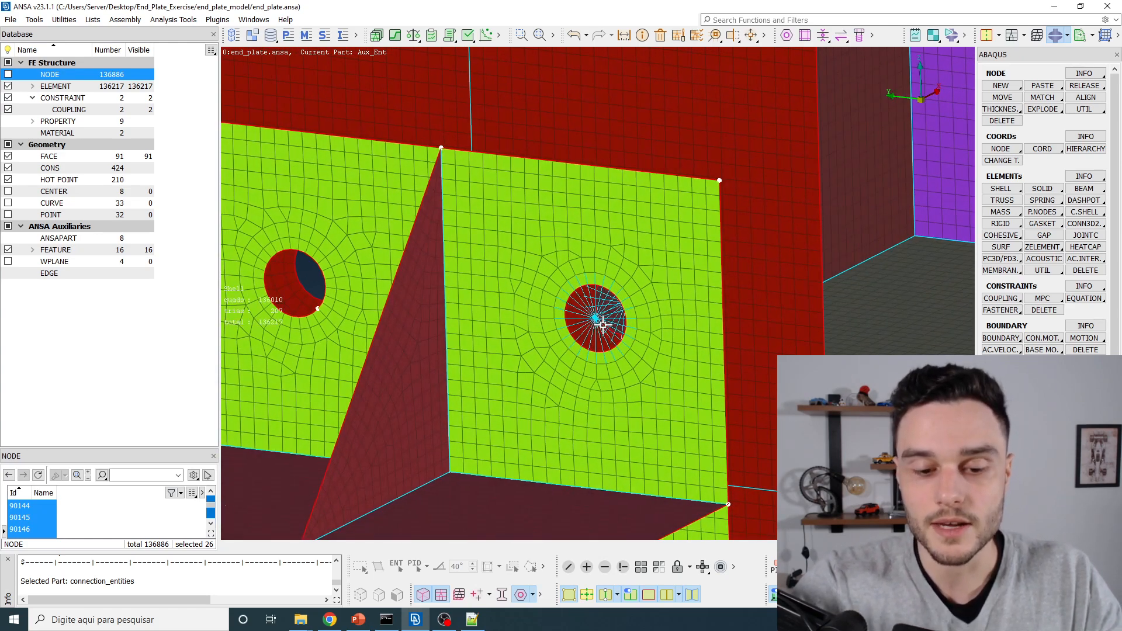
Switch to Notepad++ and add a second line reading "Bolt-pretesion - Link Desc" to the notes.
{"action": "left_click", "coordinate": [472, 619]}
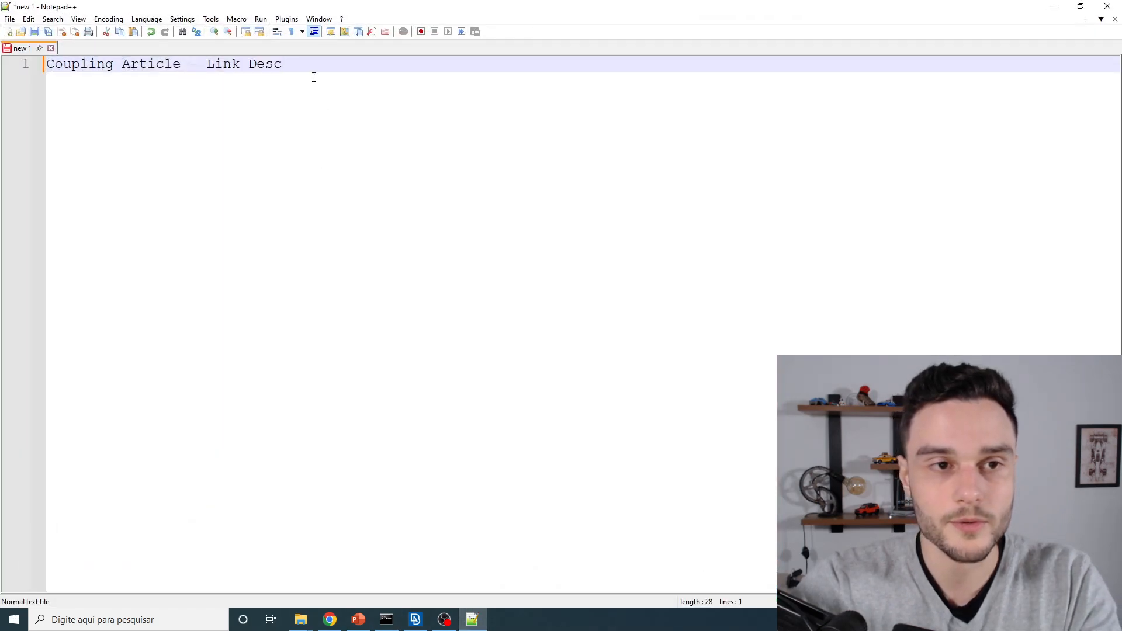
{"action": "key", "text": "Return"}
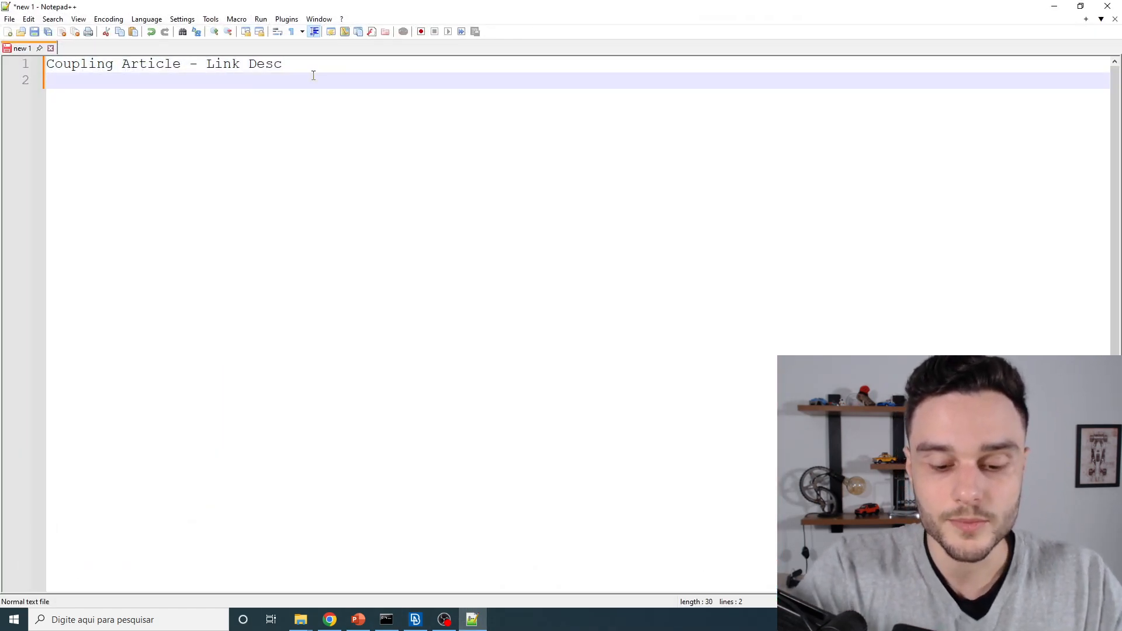
{"action": "type", "text": "Bolt"}
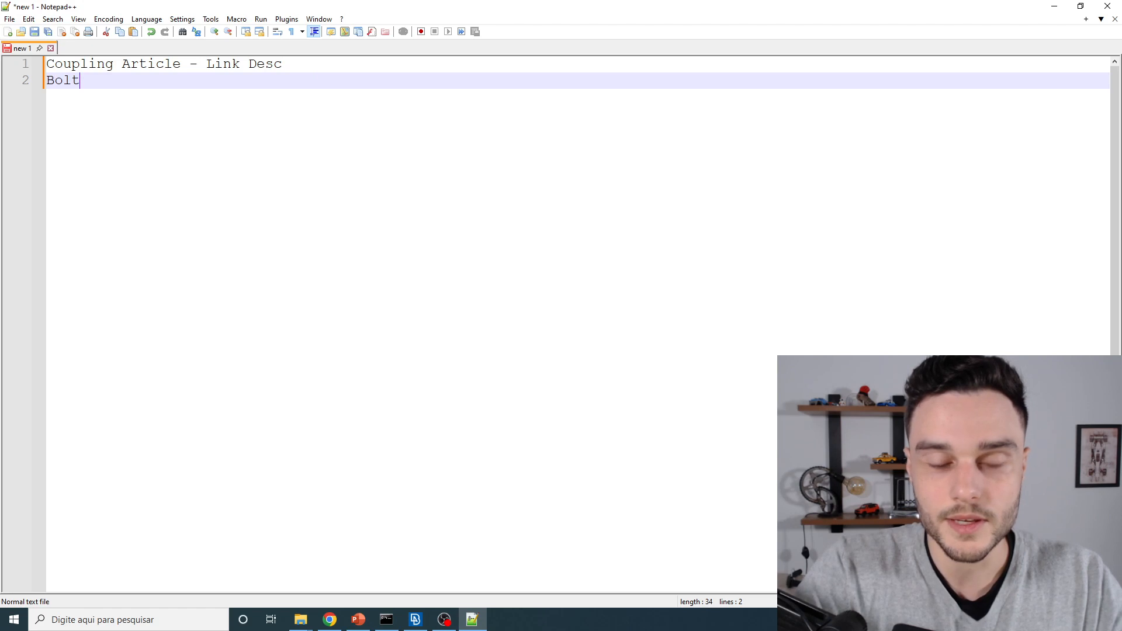
{"action": "type", "text": "-pretesion"}
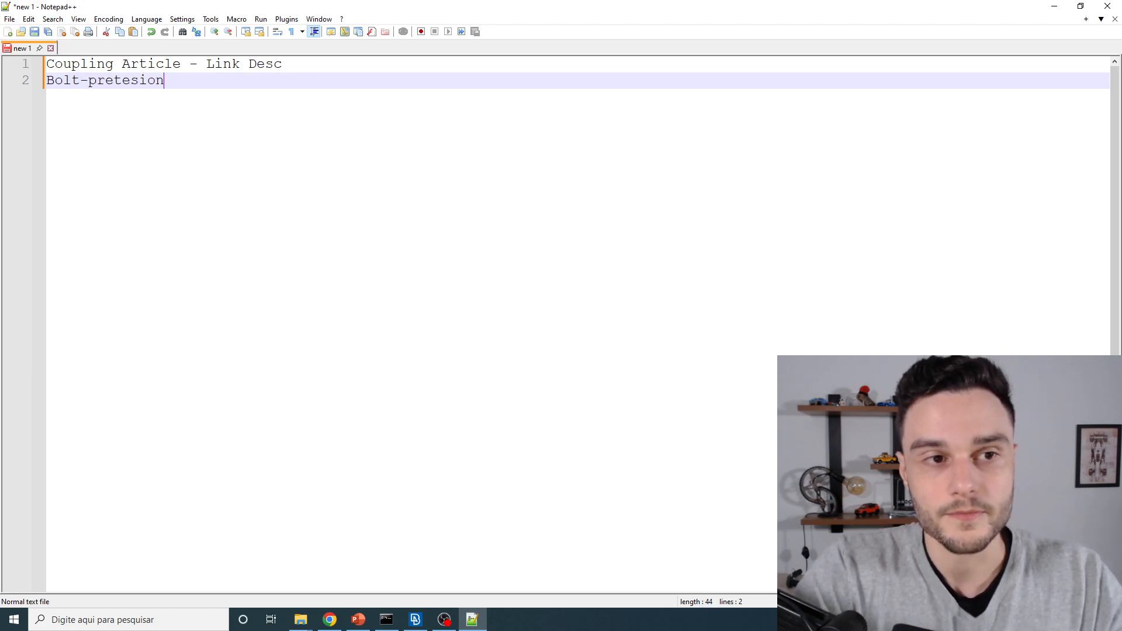
{"action": "type", "text": " - L"}
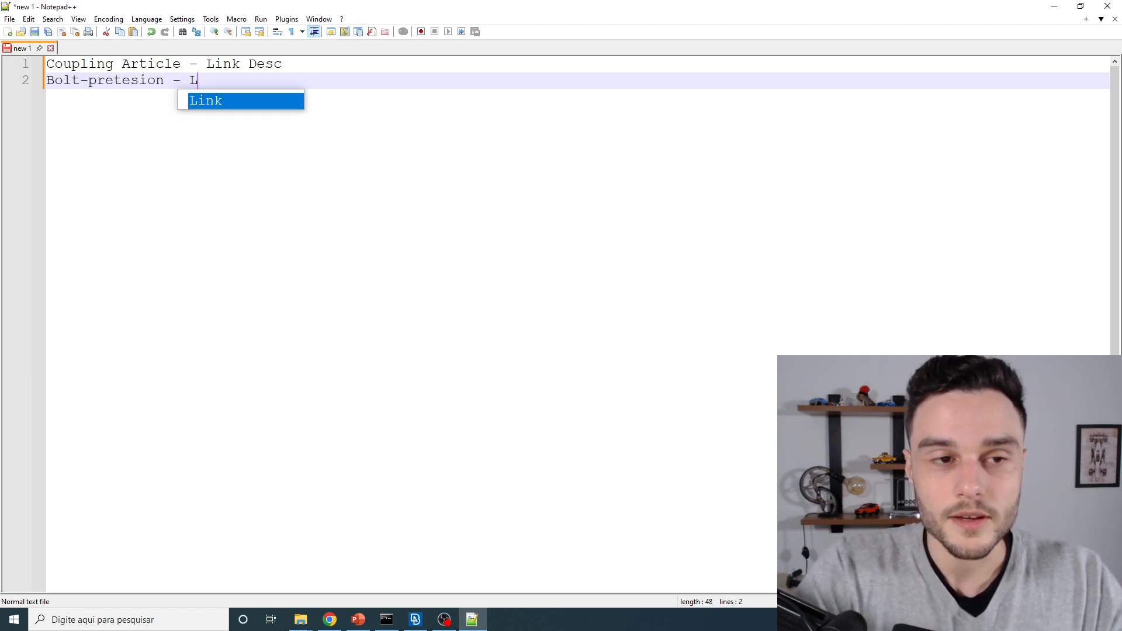
{"action": "type", "text": "ink Desc"}
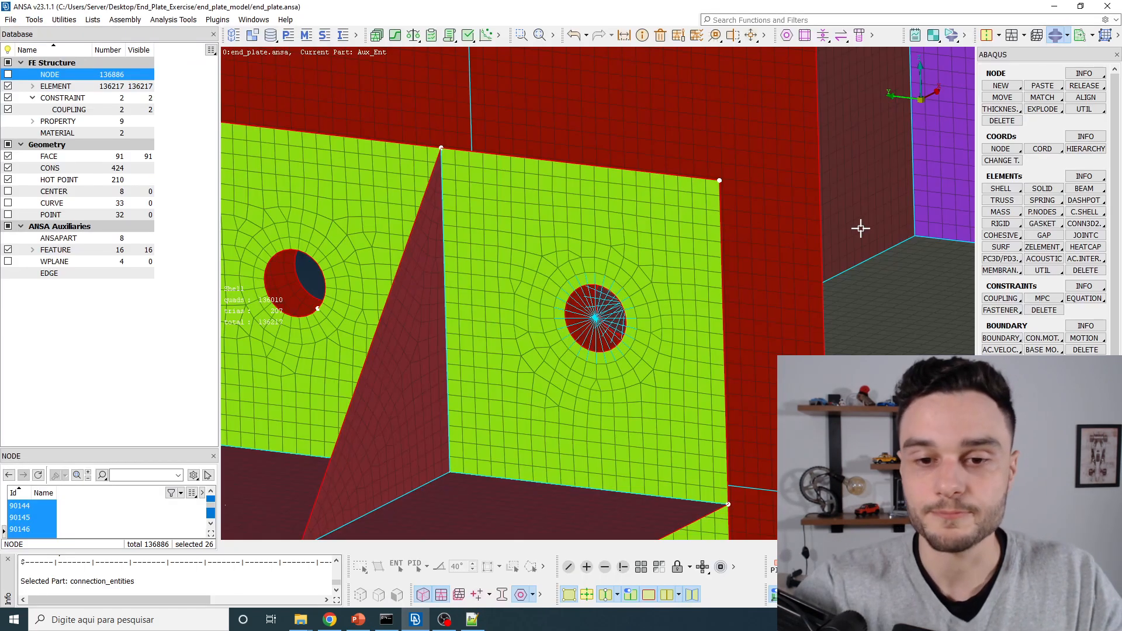
{"action": "scroll", "coordinate": [784, 245], "scroll_direction": "down", "scroll_amount": 3}
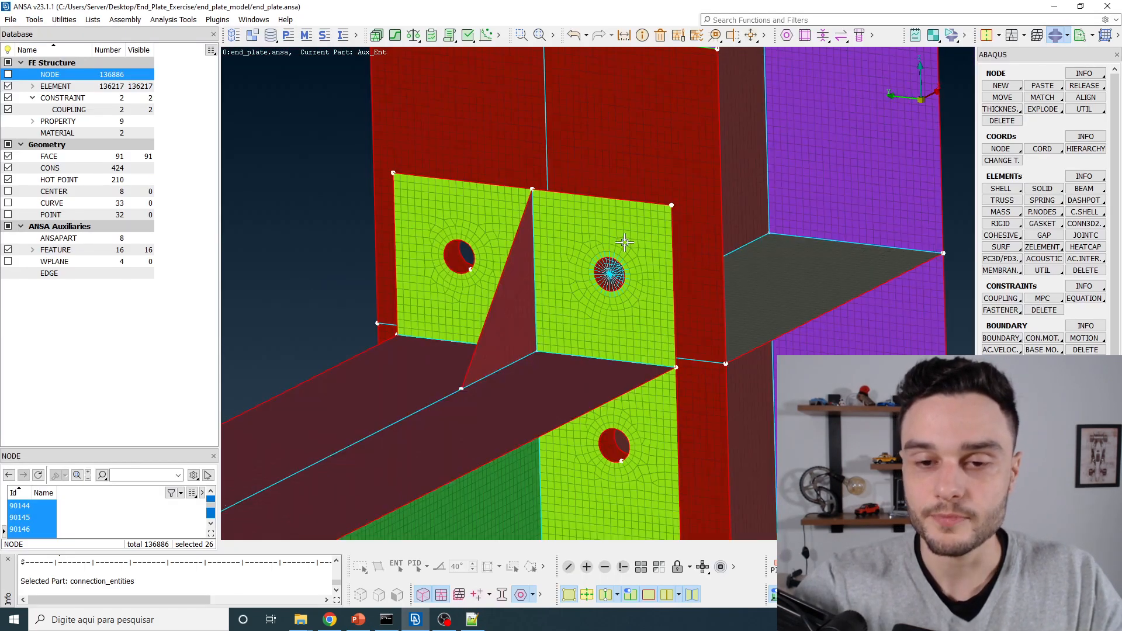
{"action": "scroll", "coordinate": [609, 270], "scroll_direction": "up", "scroll_amount": 5}
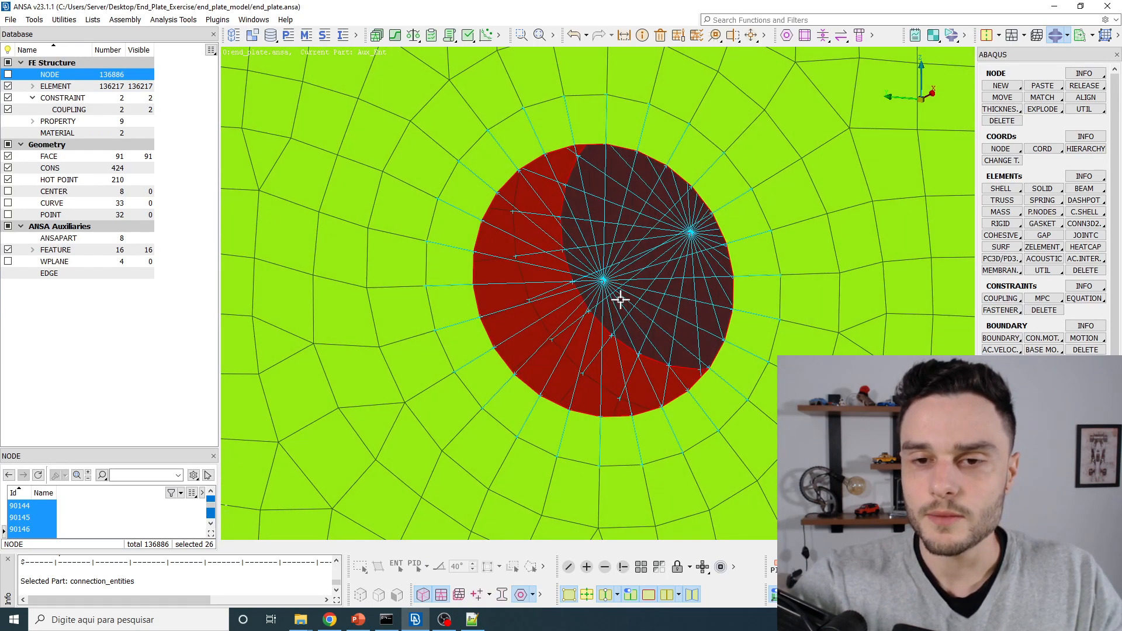
{"action": "left_click_drag", "start_coordinate": [621, 300], "coordinate": [623, 295], "text": "ctrl"}
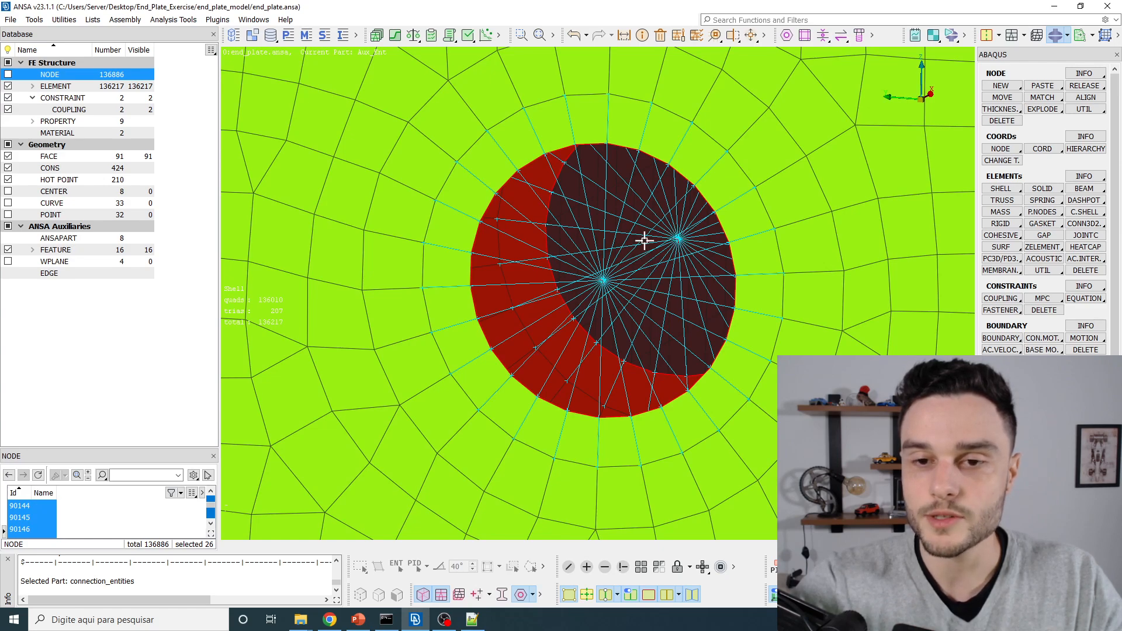
{"action": "scroll", "coordinate": [634, 281], "scroll_direction": "down", "scroll_amount": 5}
{"action": "mouse_move", "coordinate": [632, 279]}
{"action": "left_mouse_down", "text": "ctrl"}
{"action": "mouse_move", "coordinate": [537, 275]}
{"action": "mouse_move", "coordinate": [620, 287]}
{"action": "left_mouse_up", "text": "ctrl"}
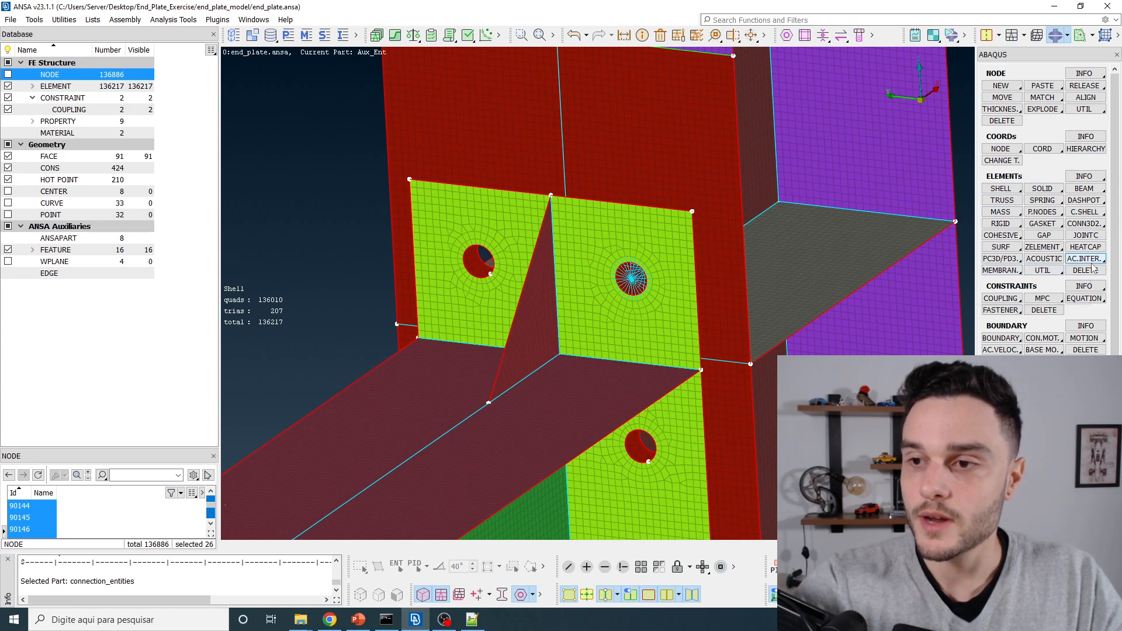
Start a BEAM element with node orientation and define its ends at the centre nodes of the end-plate and column hole couplings.
{"action": "left_click", "coordinate": [1090, 191]}
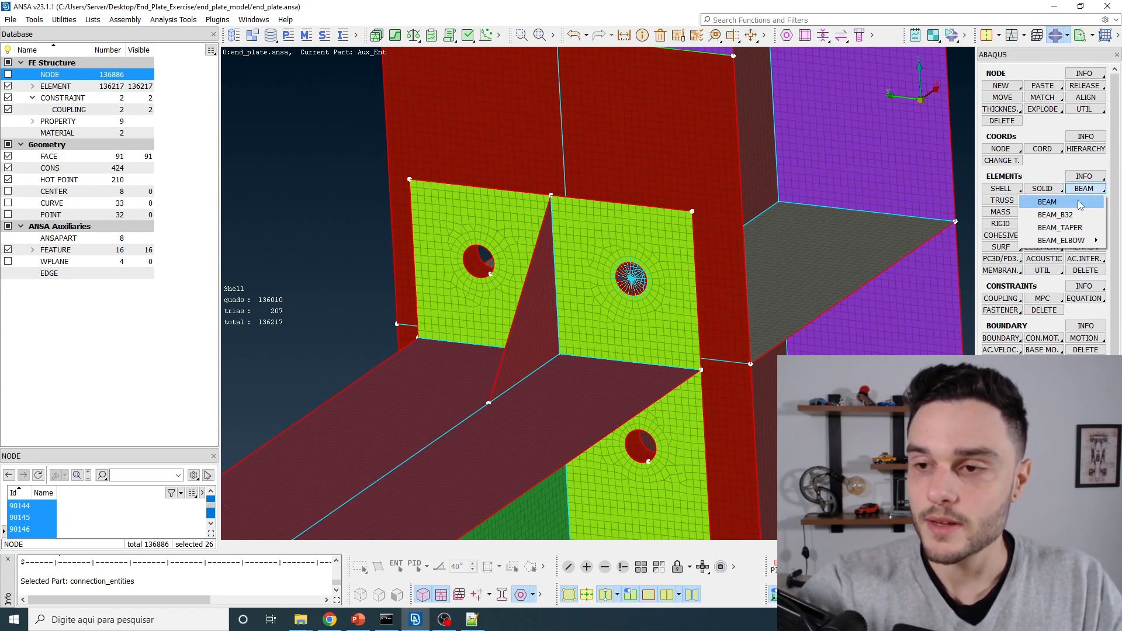
{"action": "left_click", "coordinate": [1047, 202]}
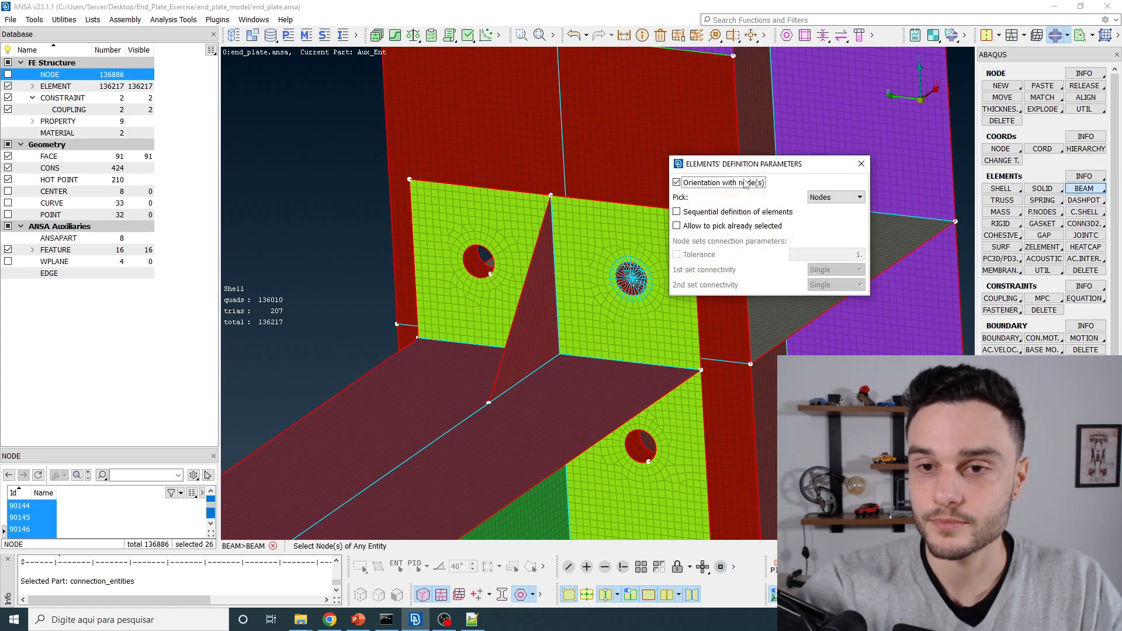
{"action": "left_click_drag", "start_coordinate": [752, 171], "coordinate": [334, 136]}
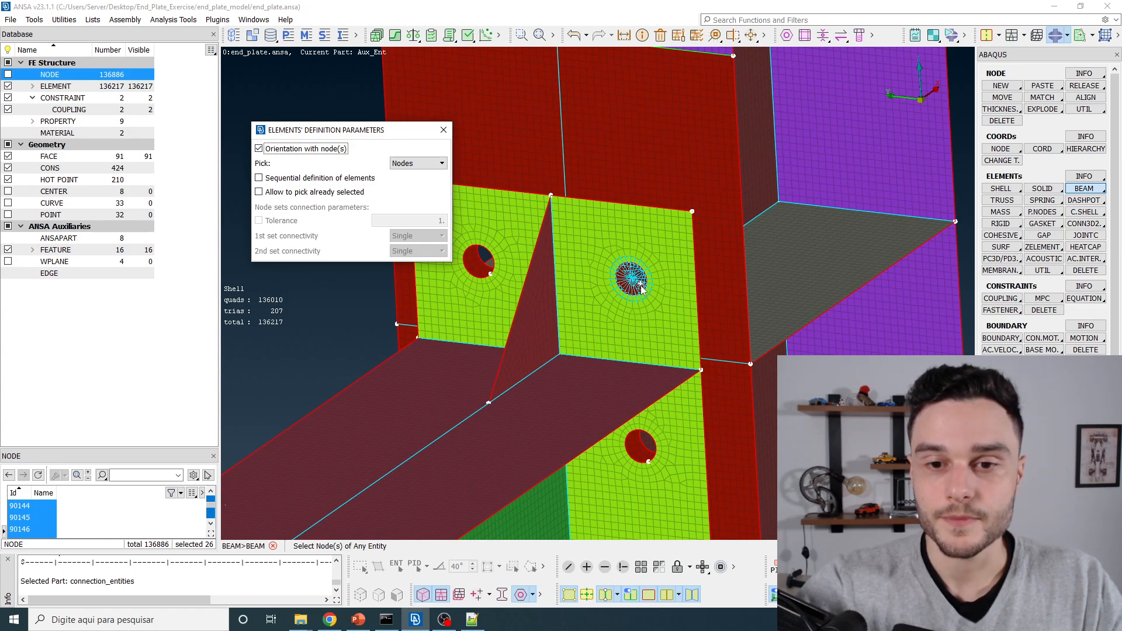
{"action": "scroll", "coordinate": [641, 289], "scroll_direction": "up", "scroll_amount": 6}
{"action": "scroll", "coordinate": [610, 312], "scroll_direction": "down", "scroll_amount": 2}
{"action": "left_click_drag", "start_coordinate": [610, 311], "coordinate": [623, 308], "text": "ctrl"}
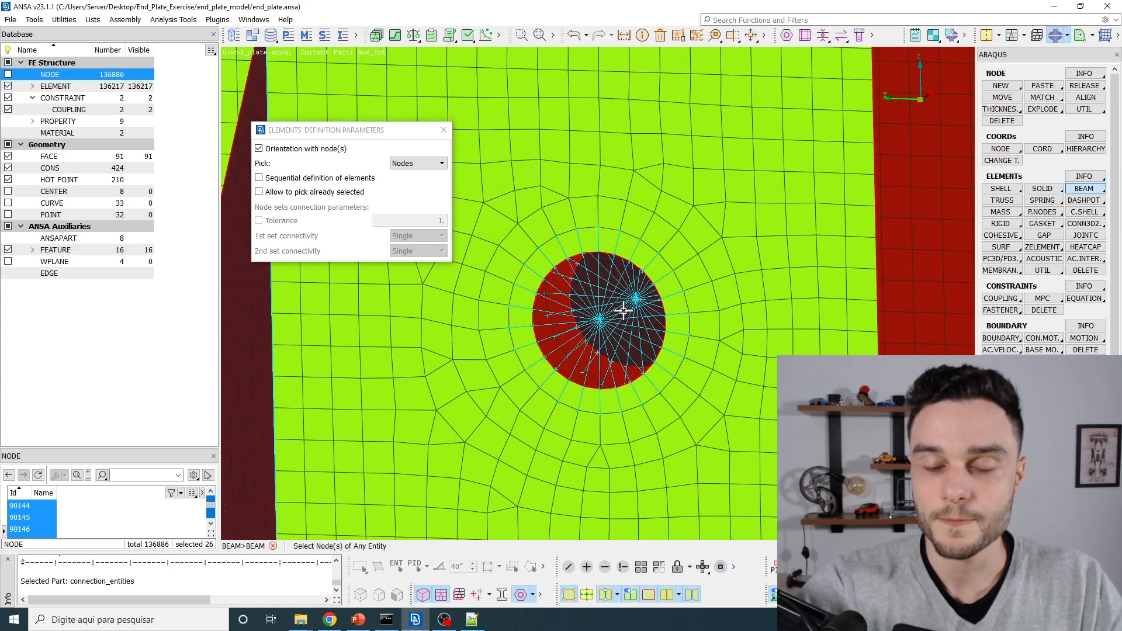
{"action": "scroll", "coordinate": [623, 308], "scroll_direction": "up", "scroll_amount": 4}
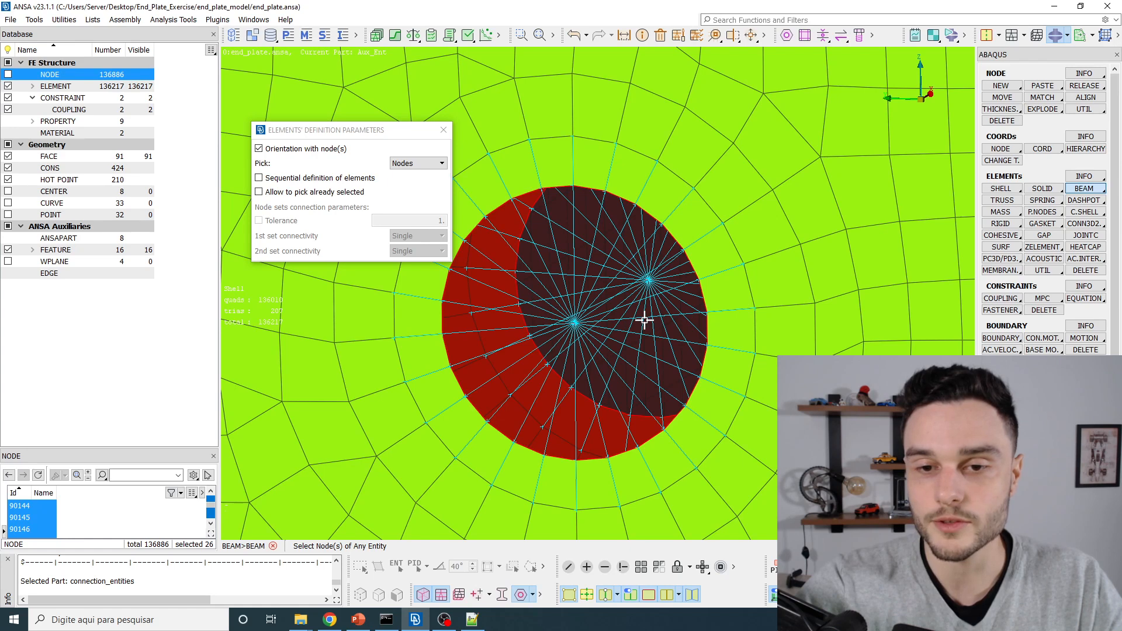
{"action": "left_click", "coordinate": [576, 324]}
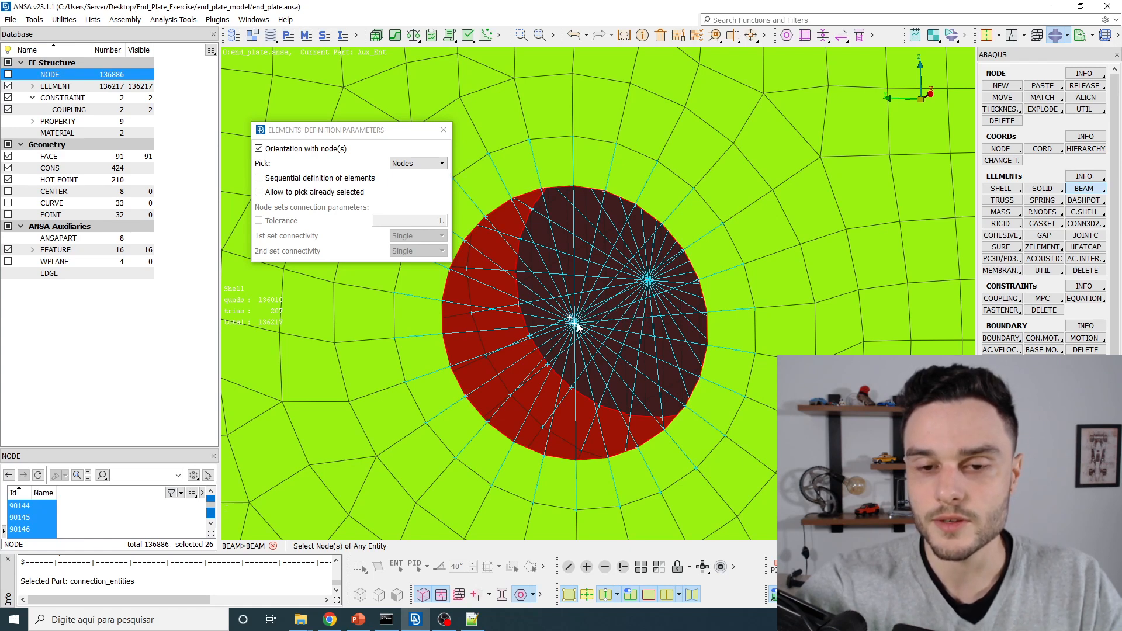
{"action": "left_click", "coordinate": [649, 281]}
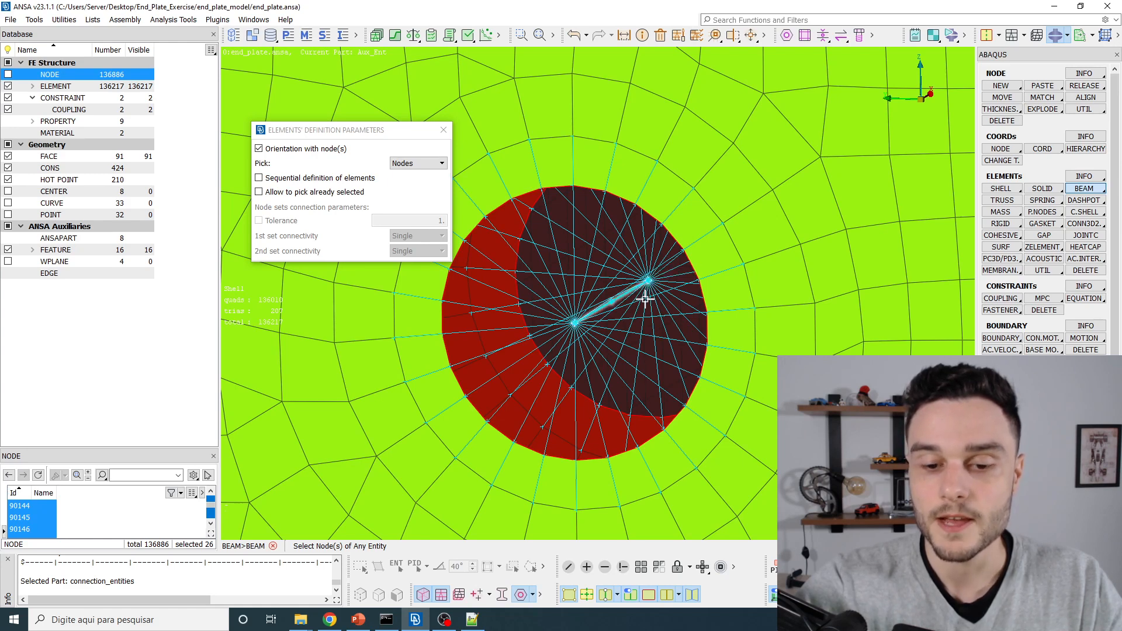
{"action": "middle_click", "coordinate": [643, 305]}
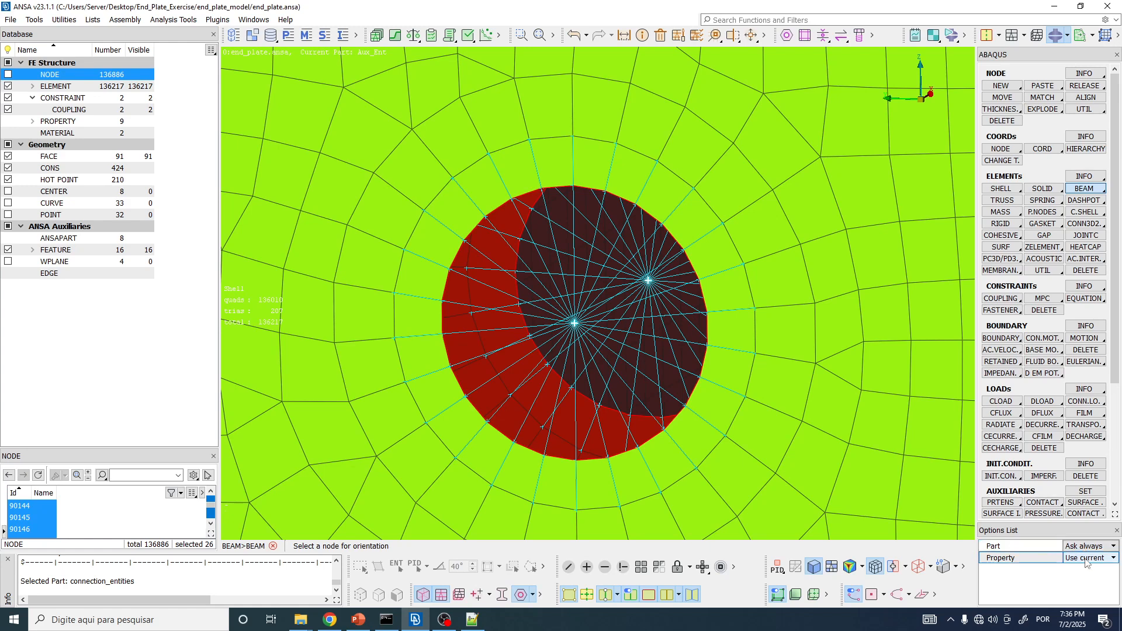
Set the beam command's Property option to Ask always.
{"action": "left_click", "coordinate": [1086, 562]}
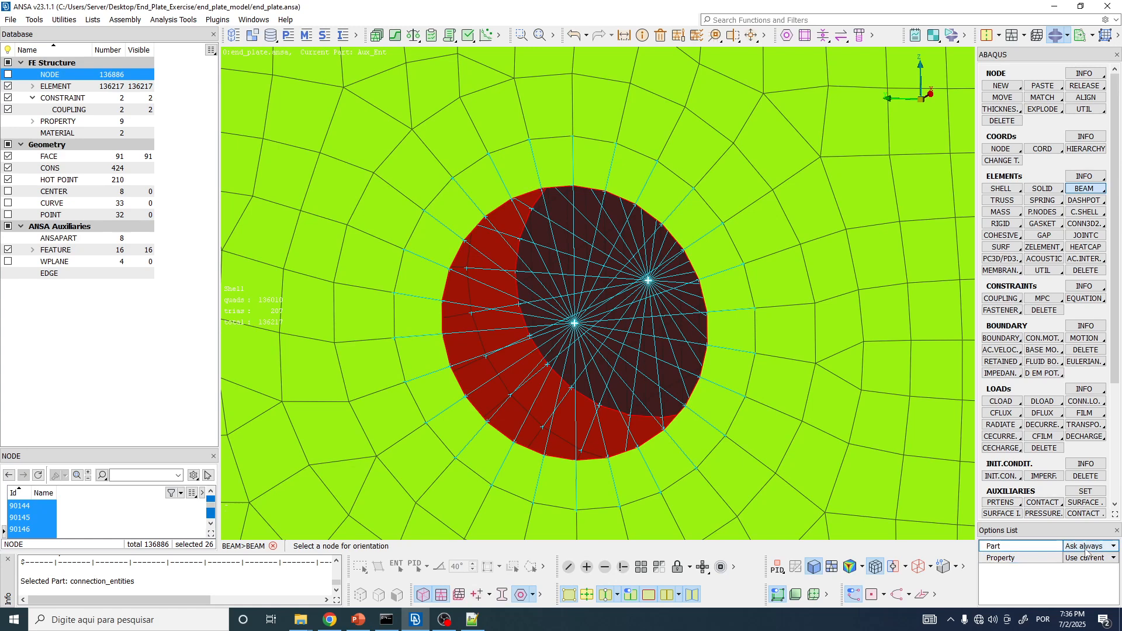
{"action": "left_click", "coordinate": [1085, 574]}
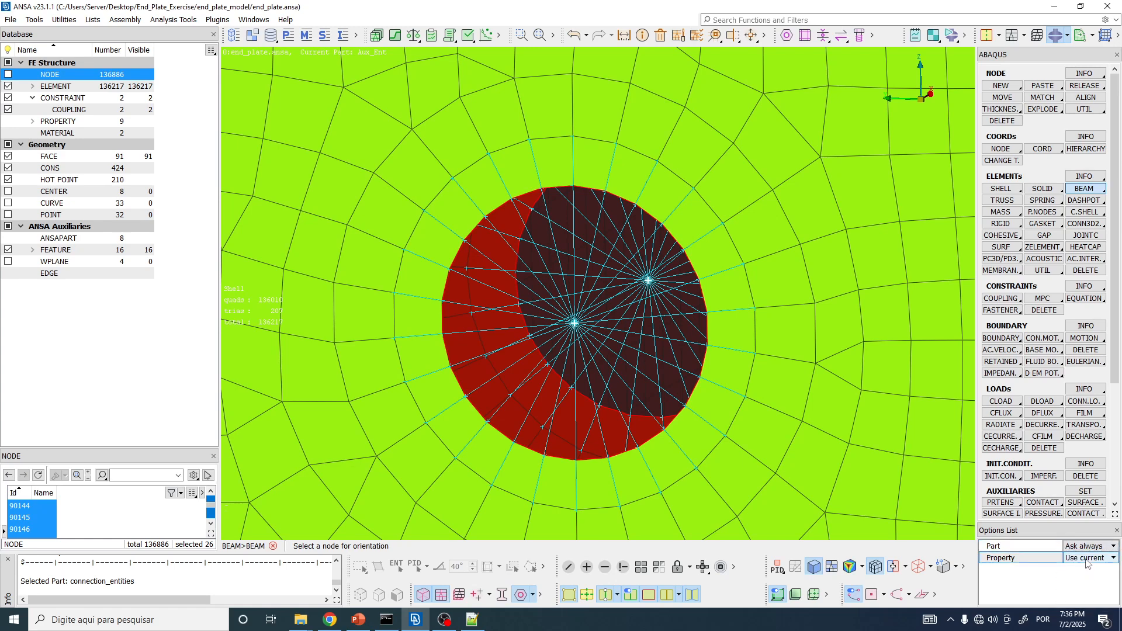
{"action": "left_click", "coordinate": [1087, 558]}
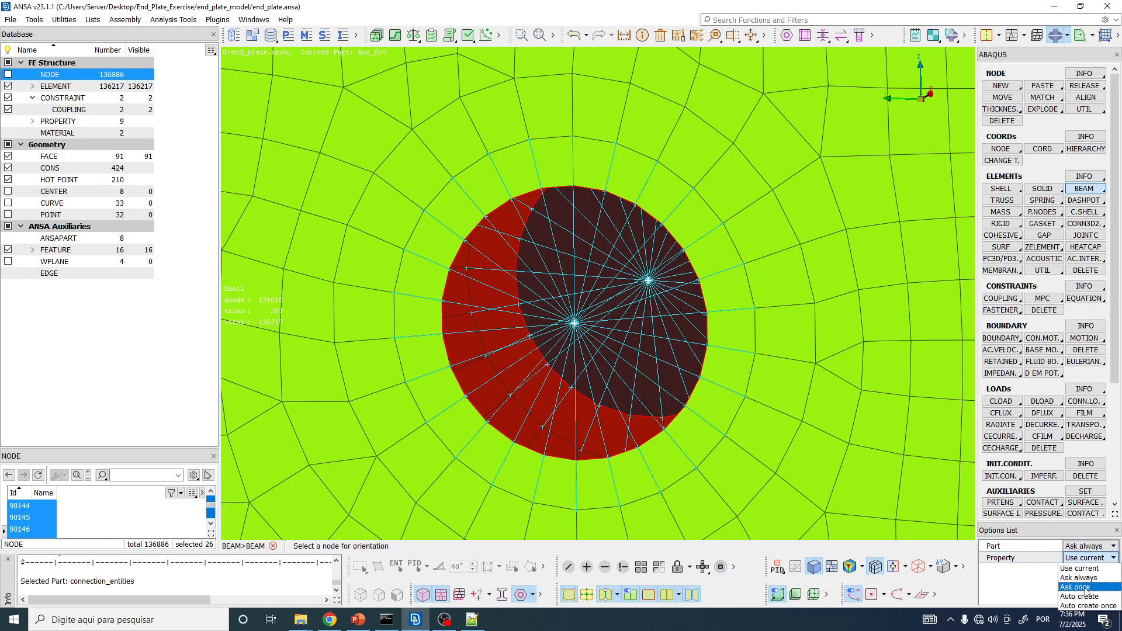
{"action": "left_click", "coordinate": [1088, 578]}
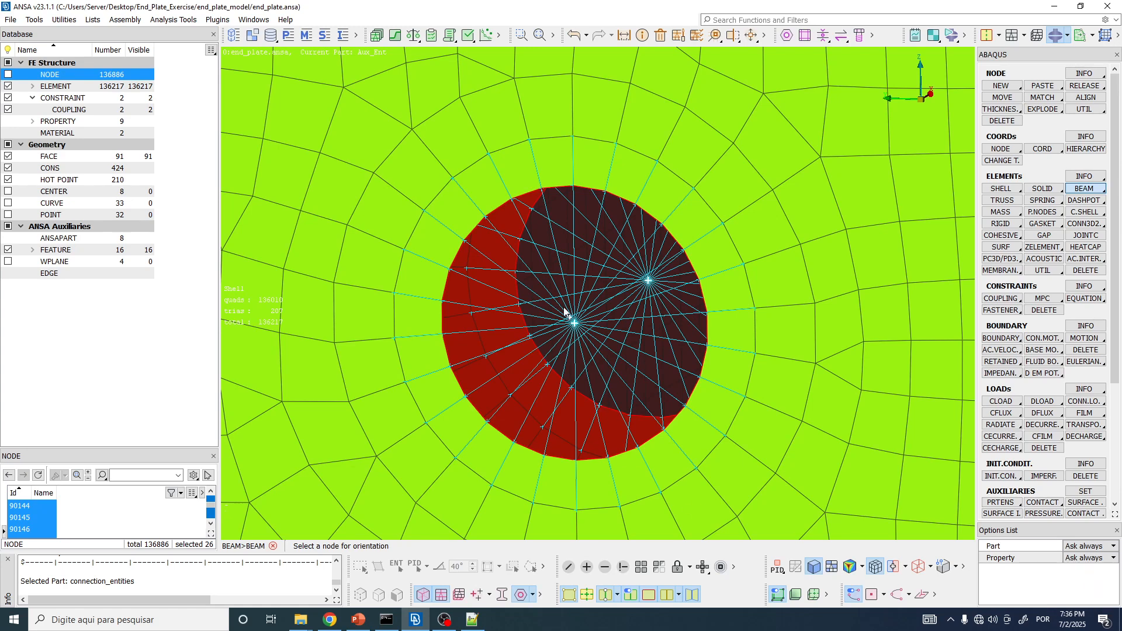
{"action": "scroll", "coordinate": [555, 322], "scroll_direction": "down", "scroll_amount": 3}
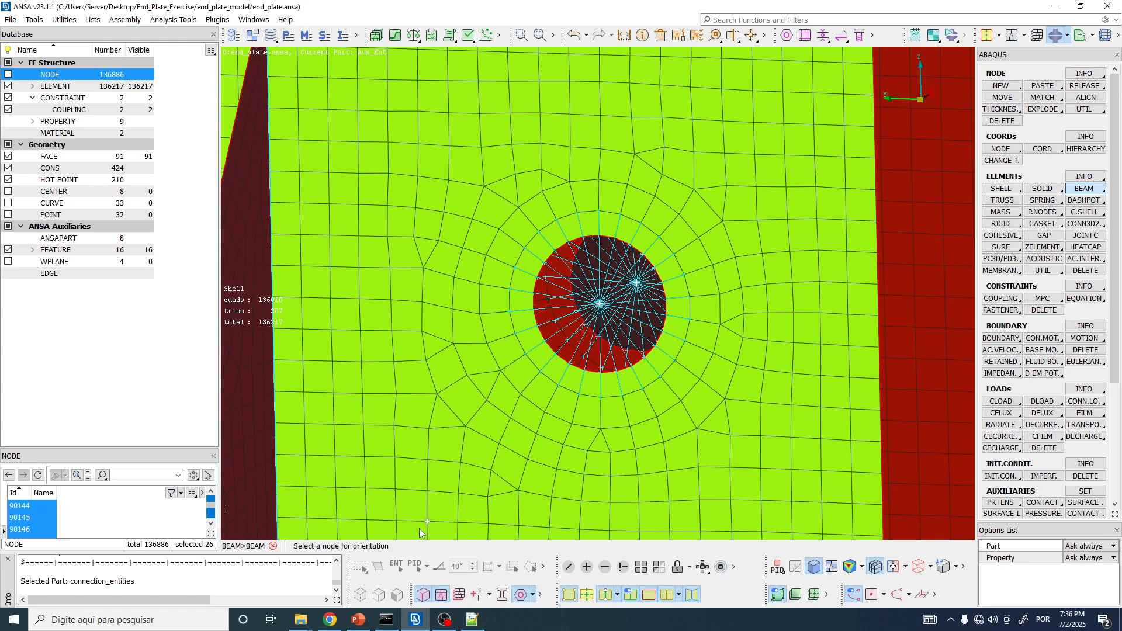
{"action": "left_click_drag", "start_coordinate": [627, 370], "coordinate": [668, 344], "text": "ctrl"}
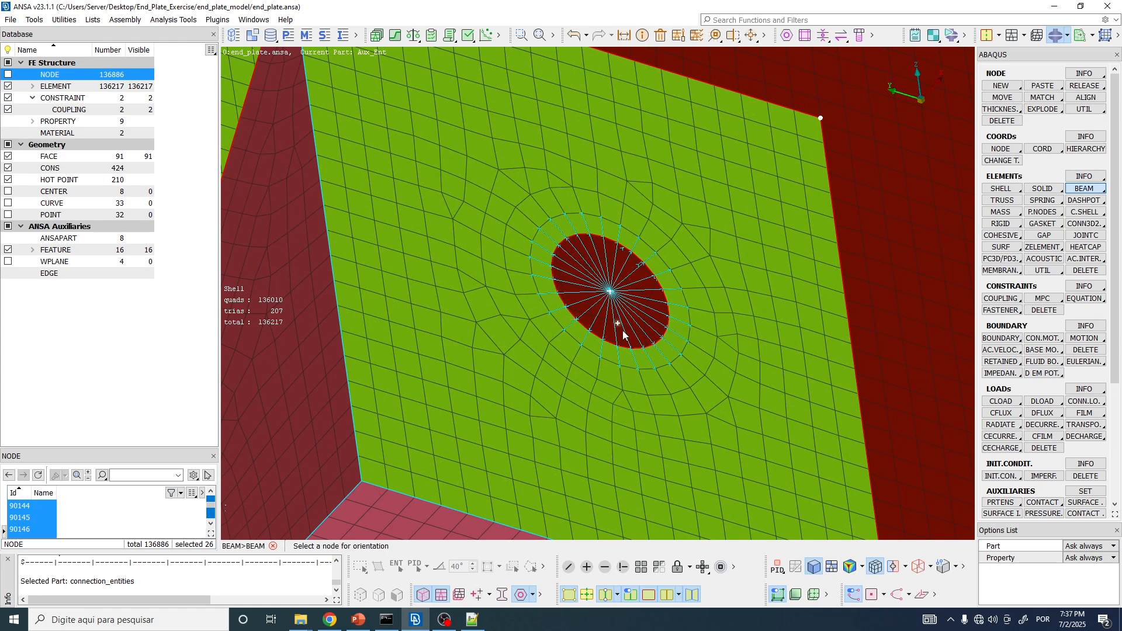
Pick an orientation node at the edge of the end-plate bolt hole and assign the beam to the connection_entities part.
{"action": "left_click", "coordinate": [672, 309]}
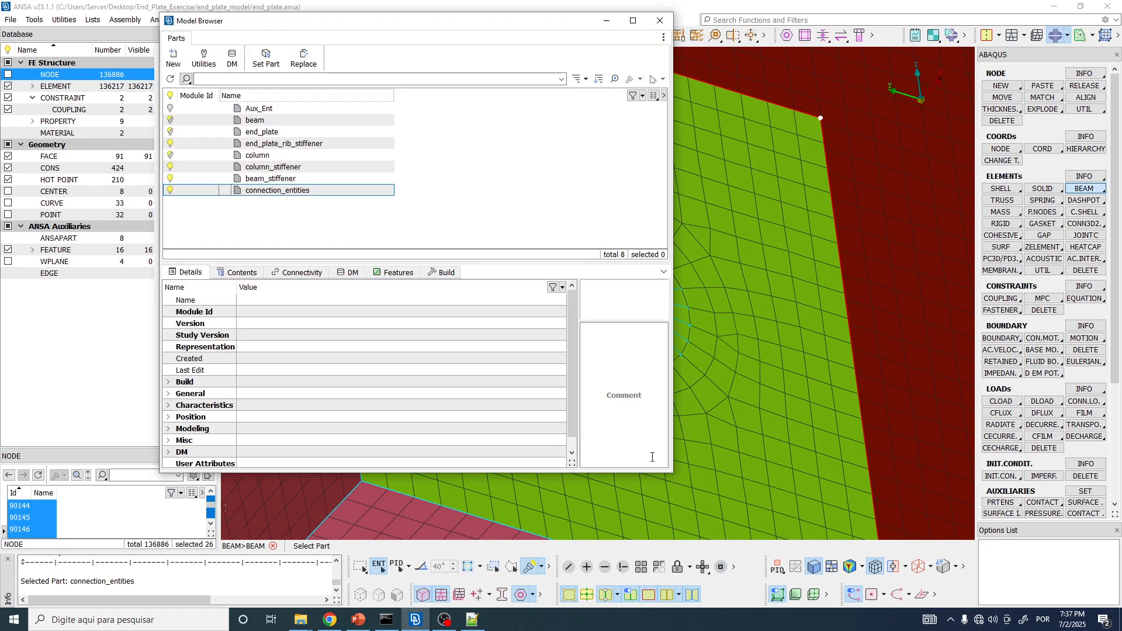
{"action": "left_click_drag", "start_coordinate": [551, 24], "coordinate": [464, 36]}
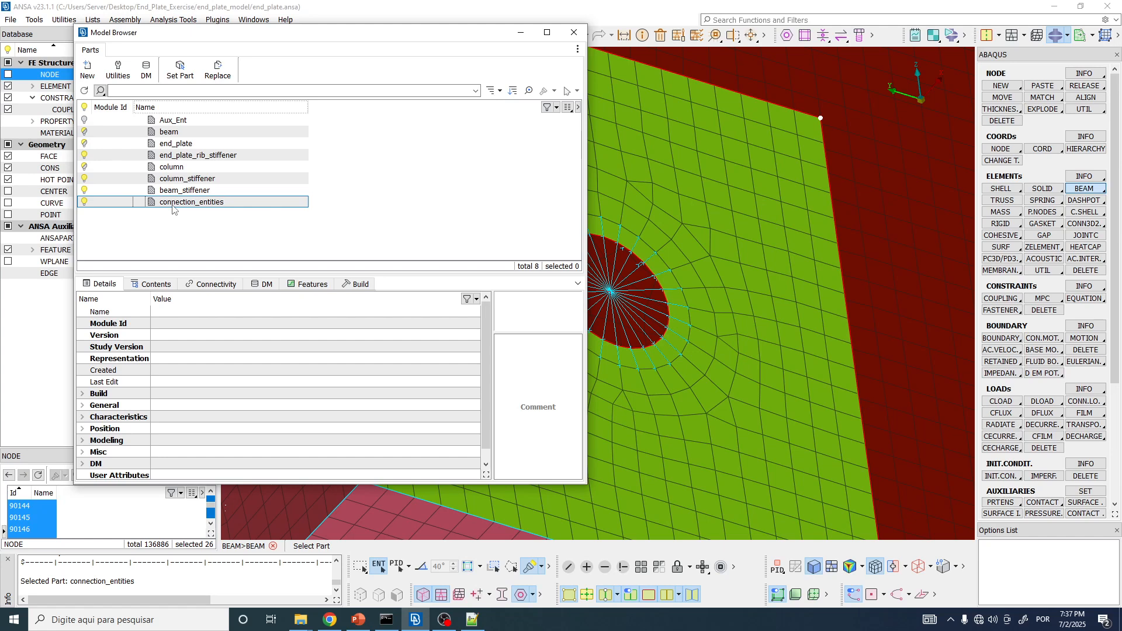
{"action": "double_click", "coordinate": [172, 205]}
Create a new BEAM_SECTION property for the bolt beam element and select its default name for replacement.
{"action": "left_click_drag", "start_coordinate": [611, 86], "coordinate": [226, 107]}
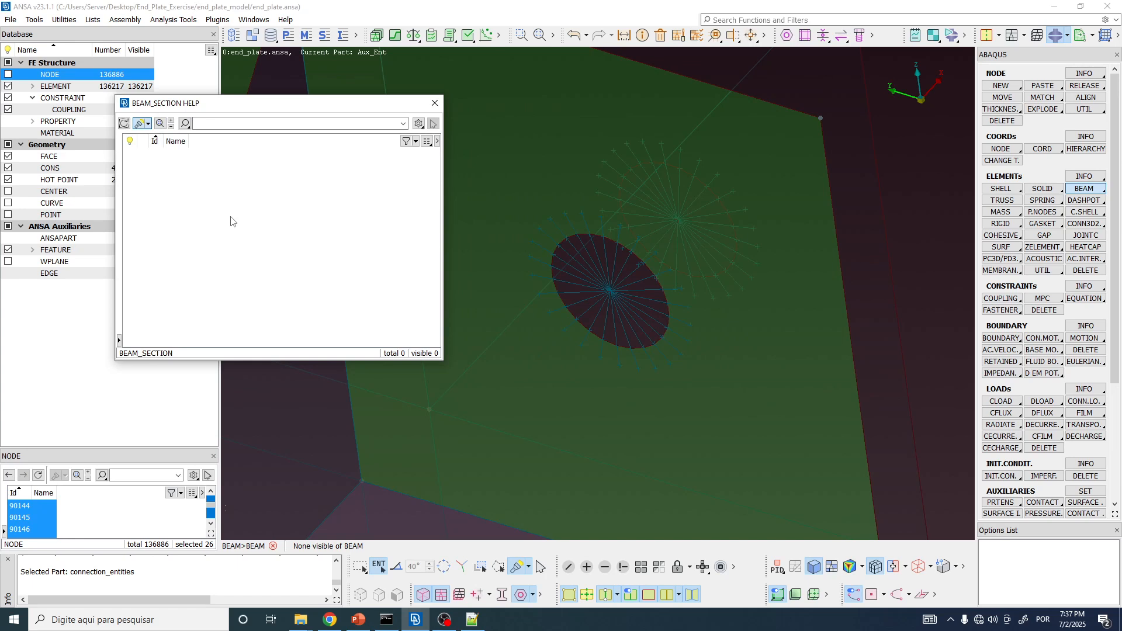
{"action": "left_click_drag", "start_coordinate": [227, 109], "coordinate": [286, 54]}
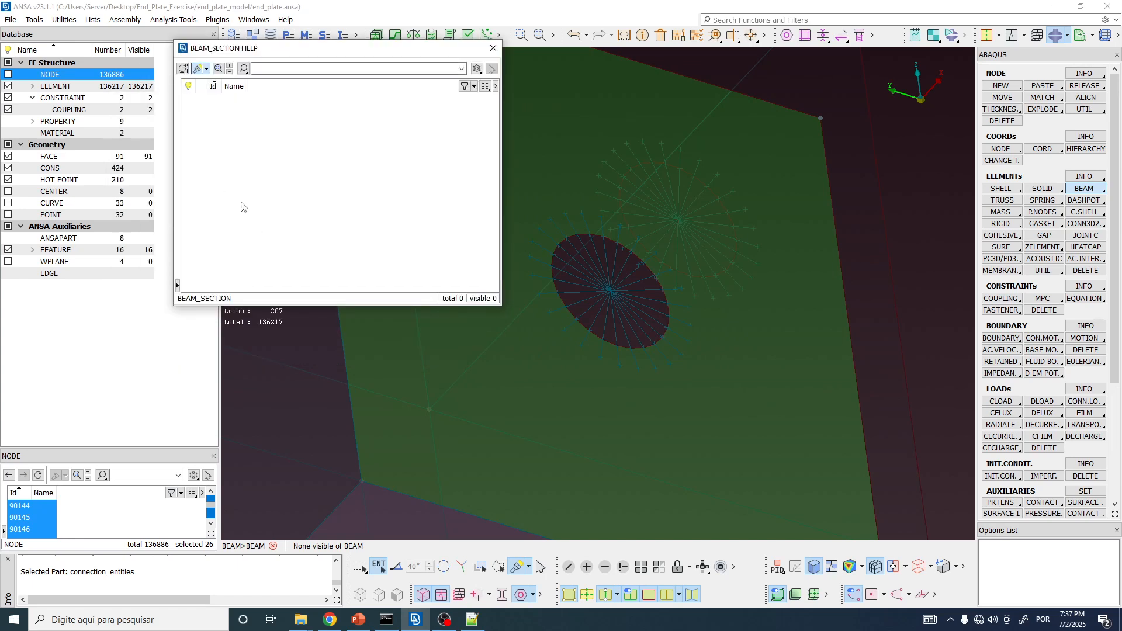
{"action": "right_click", "coordinate": [240, 112]}
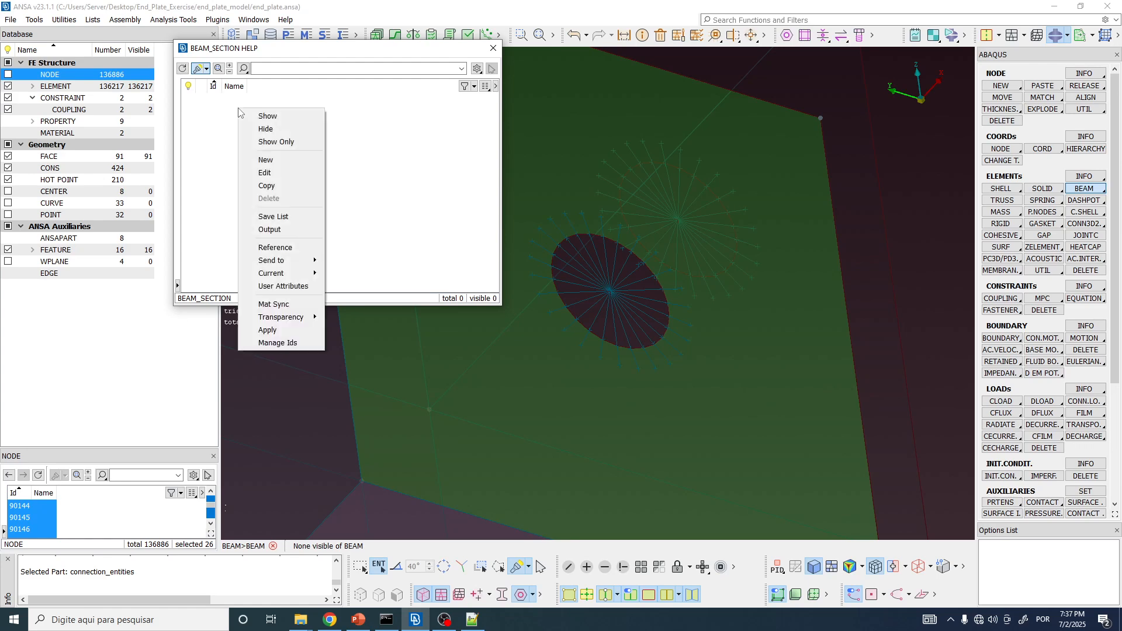
{"action": "left_click", "coordinate": [278, 160]}
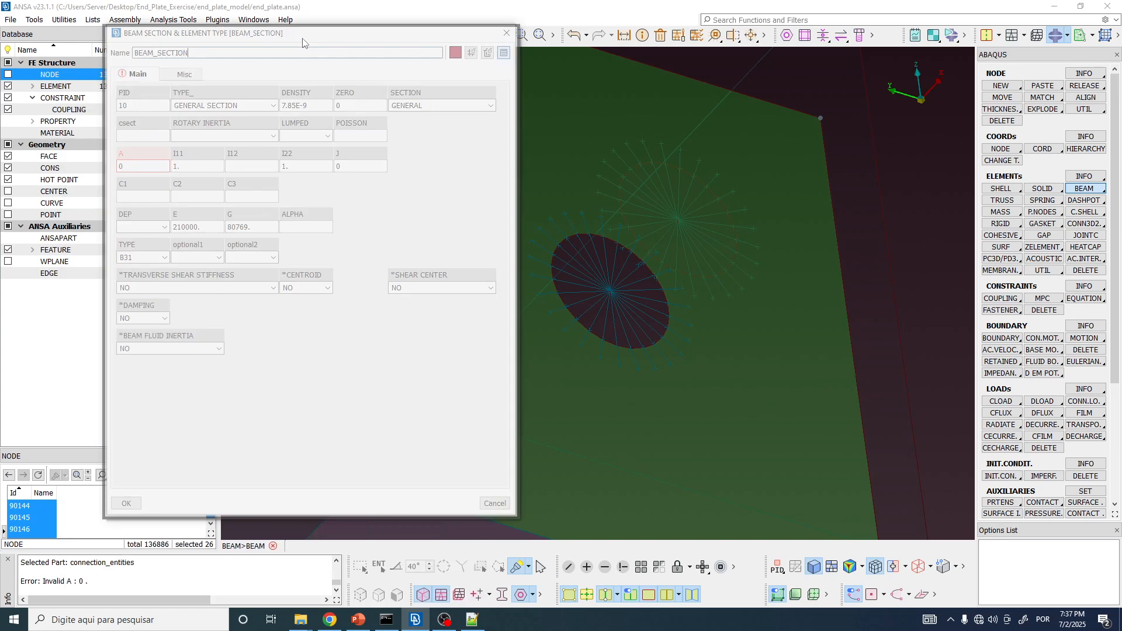
{"action": "double_click", "coordinate": [216, 53]}
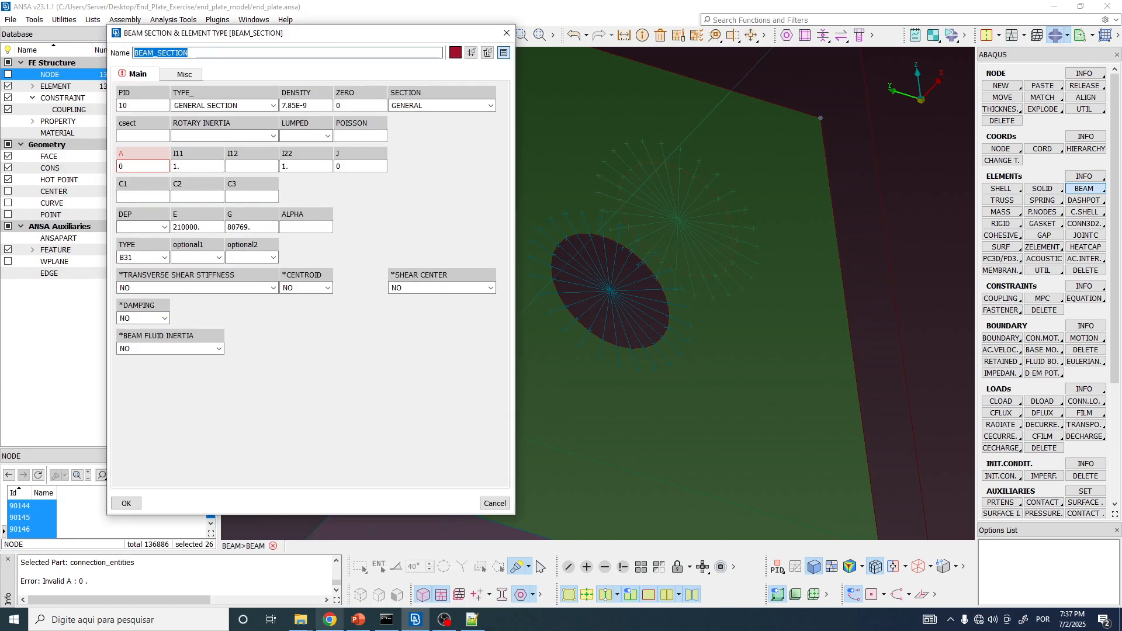
Switch to the shi2008.pdf paper in Chrome and look up specimen SC2's bolt diameter in Table 1.
{"action": "left_click", "coordinate": [330, 620]}
{"action": "scroll", "coordinate": [789, 217], "scroll_direction": "up", "scroll_amount": 3, "text": "ctrl"}
{"action": "scroll", "coordinate": [367, 250], "scroll_direction": "up", "scroll_amount": 5}
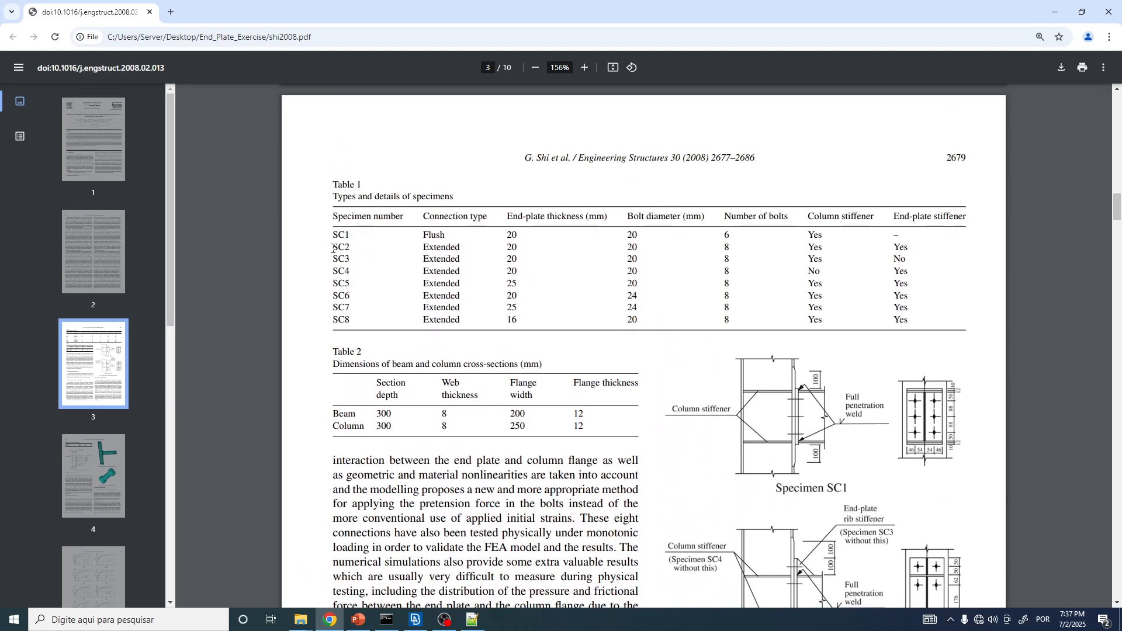
{"action": "double_click", "coordinate": [339, 248]}
{"action": "double_click", "coordinate": [634, 247]}
Switch back to ANSA and name the new beam section M20_bolt.
{"action": "key", "text": "alt+Tab"}
{"action": "left_click_drag", "start_coordinate": [205, 54], "coordinate": [36, 62]}
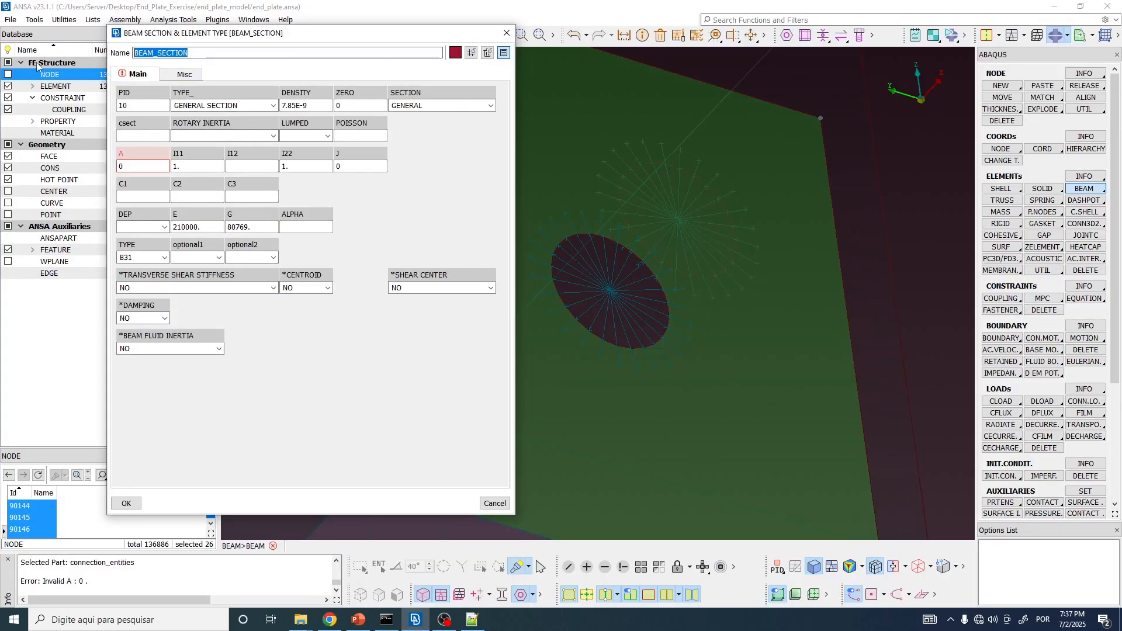
{"action": "type", "text": "M20"}
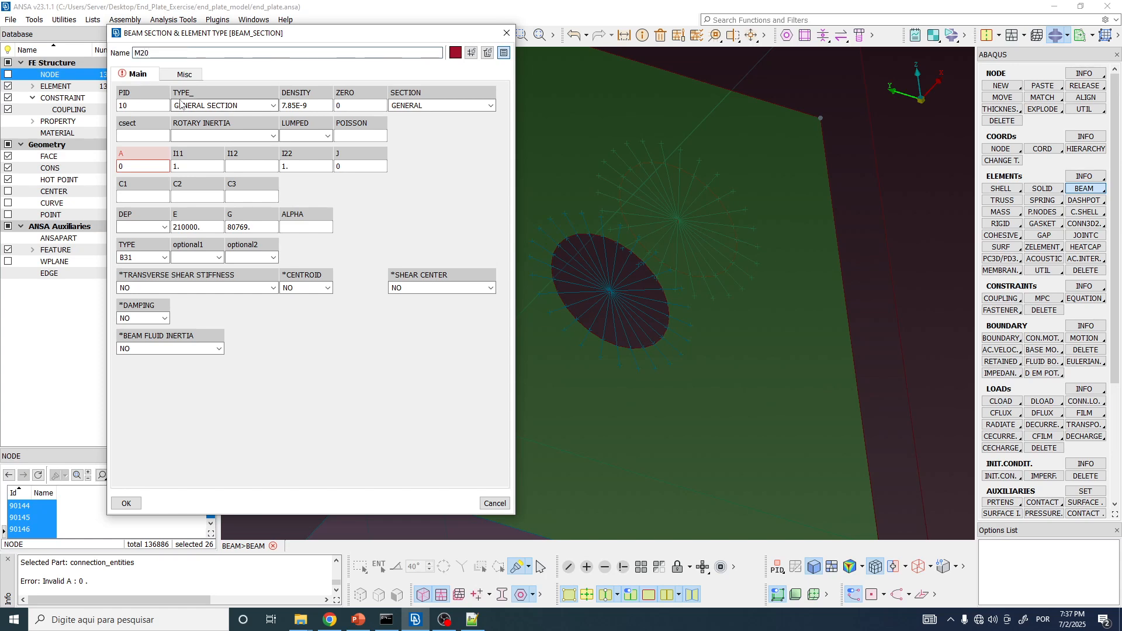
{"action": "type", "text": "_bolt"}
Set the M20_bolt property's type to SECTION with a CIRC cross-section.
{"action": "left_click", "coordinate": [273, 107]}
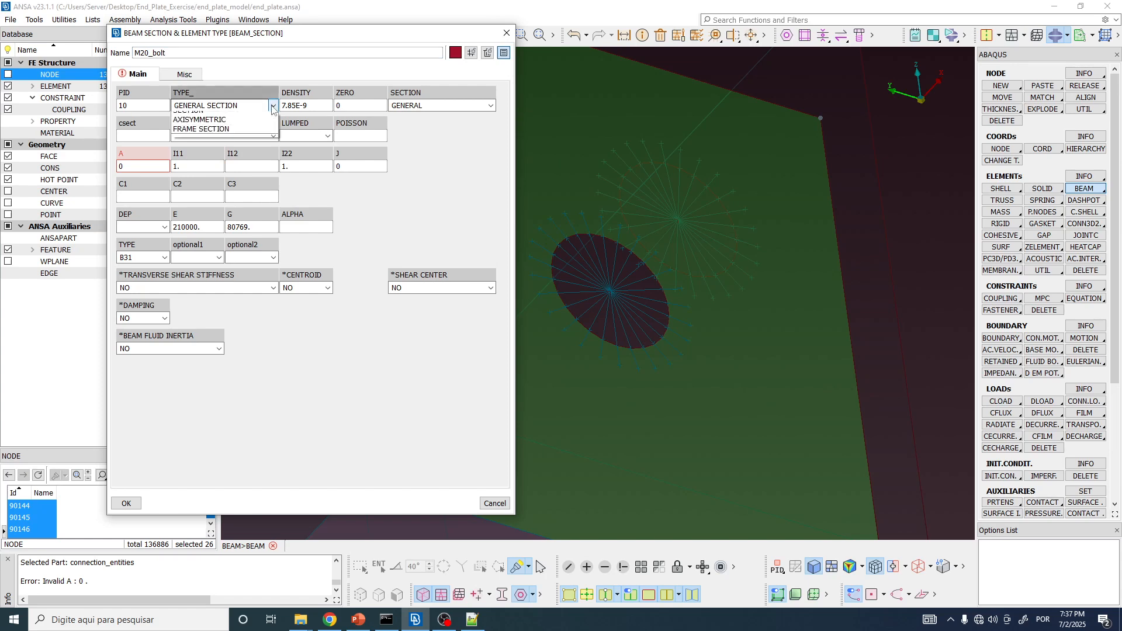
{"action": "left_click", "coordinate": [188, 129]}
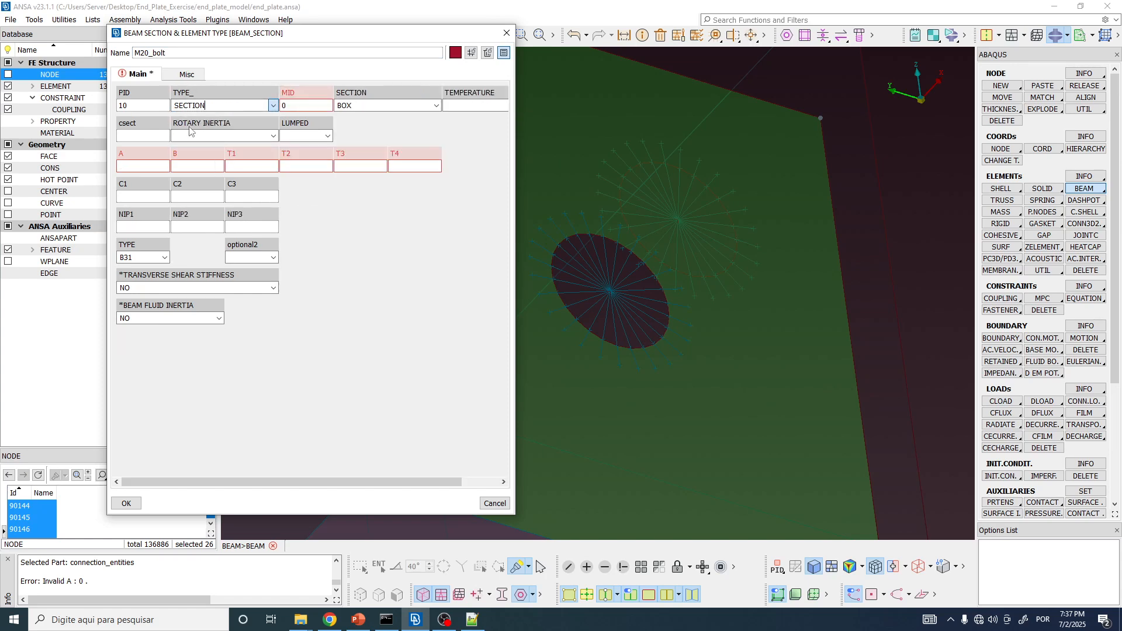
{"action": "left_click", "coordinate": [386, 103]}
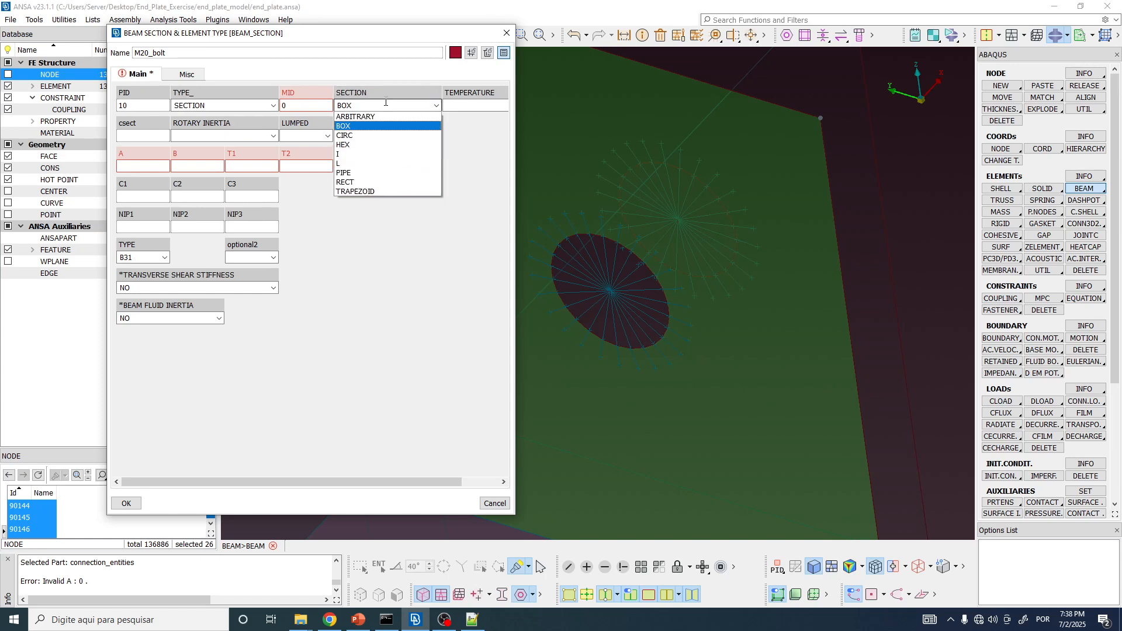
{"action": "left_click", "coordinate": [349, 135]}
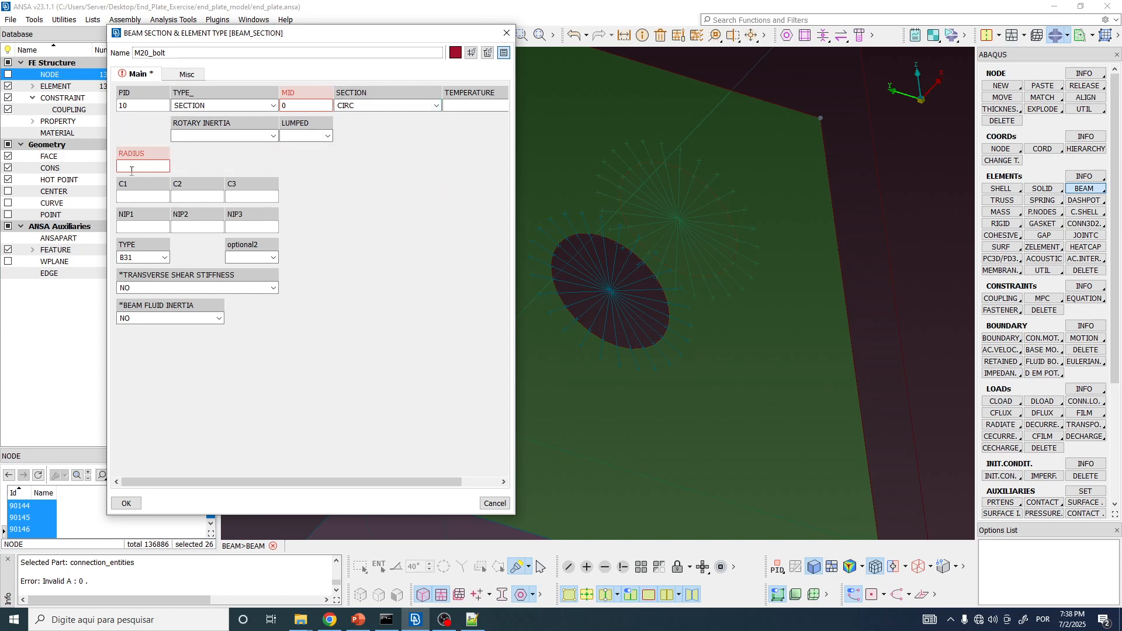
Give the circular bolt section a radius of 10 and keep B31 as its element type.
{"action": "key", "text": "alt+Tab"}
{"action": "key", "text": "alt+Tab"}
{"action": "type", "text": "1"}
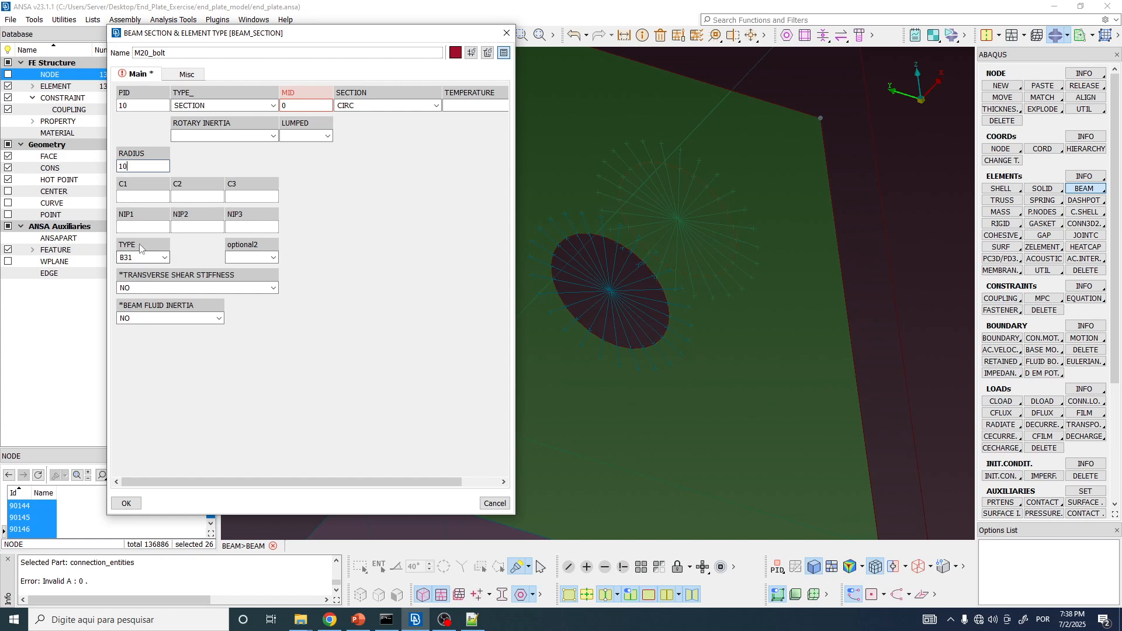
{"action": "left_click", "coordinate": [163, 257]}
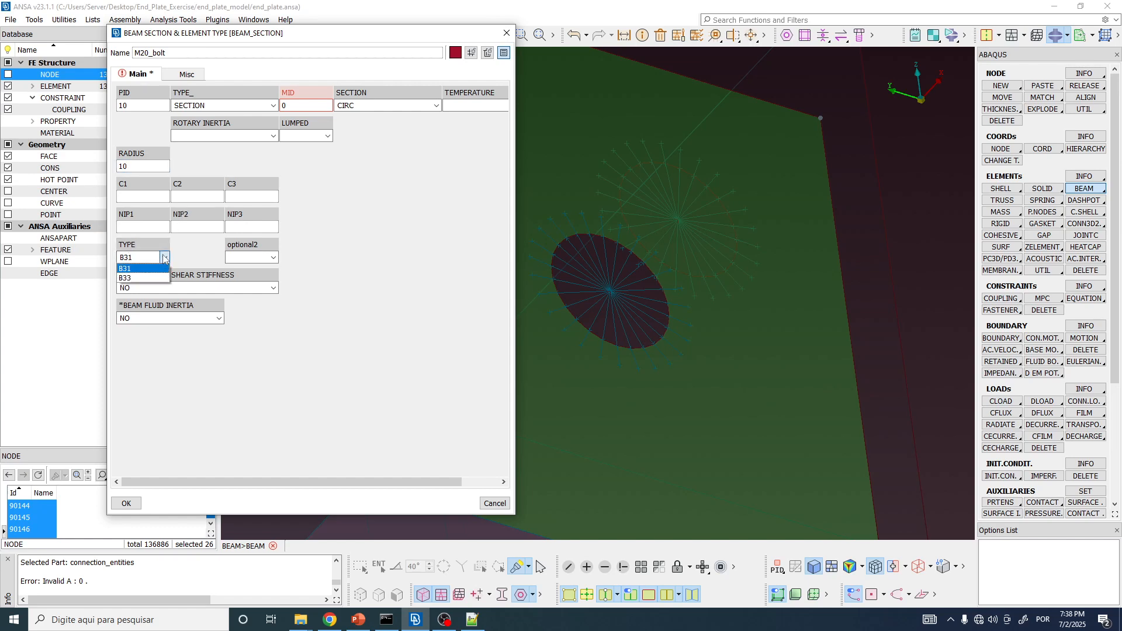
{"action": "left_click", "coordinate": [133, 269]}
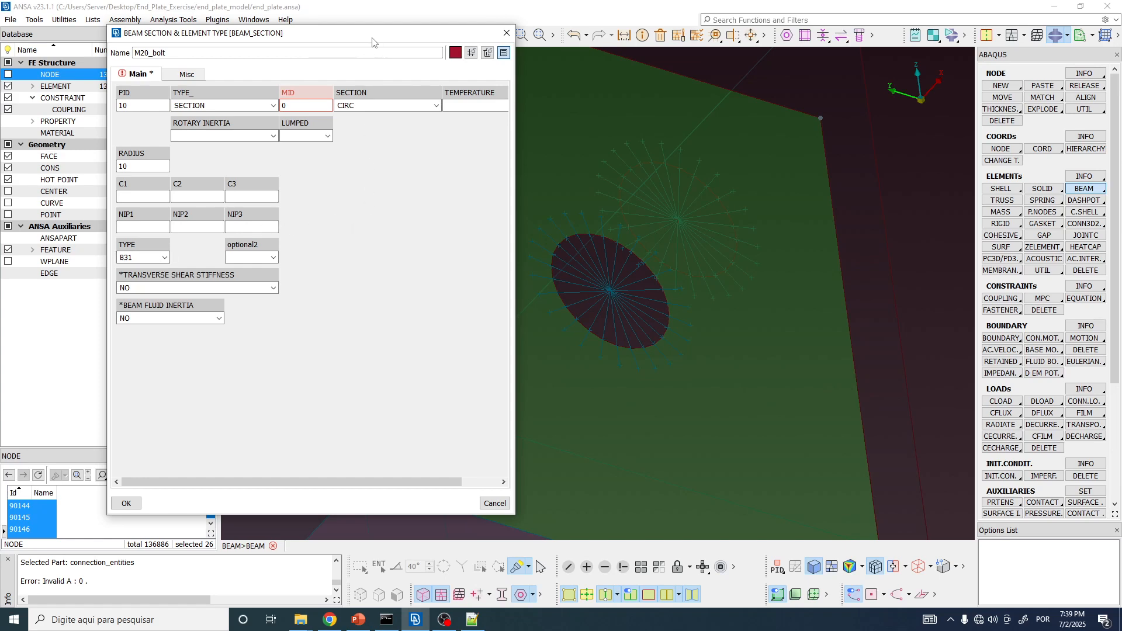
{"action": "left_click_drag", "start_coordinate": [372, 42], "coordinate": [446, 57]}
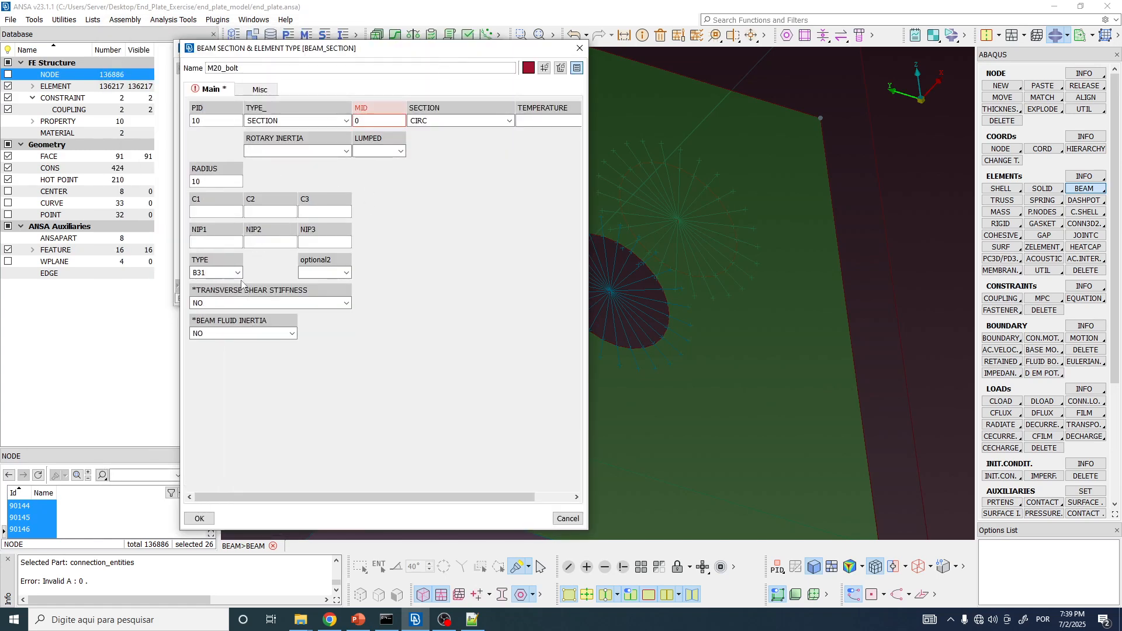
Switch to the shi2008.pdf paper in Chrome and examine the high strength bolt stress and strain values in Table 3.
{"action": "left_click", "coordinate": [377, 120]}
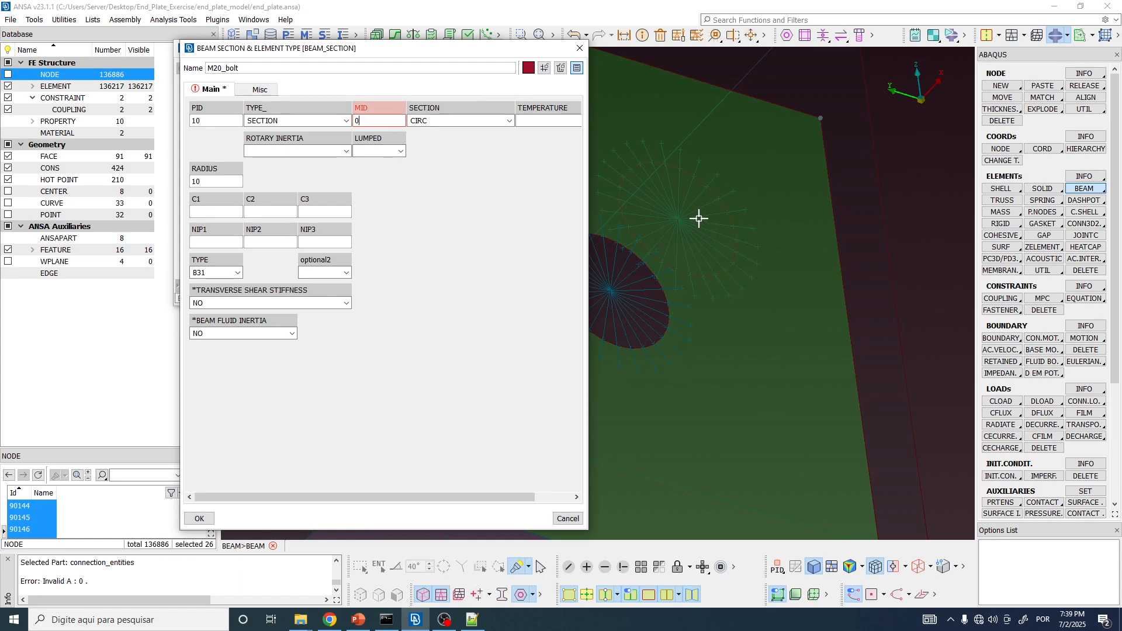
{"action": "left_click", "coordinate": [330, 620]}
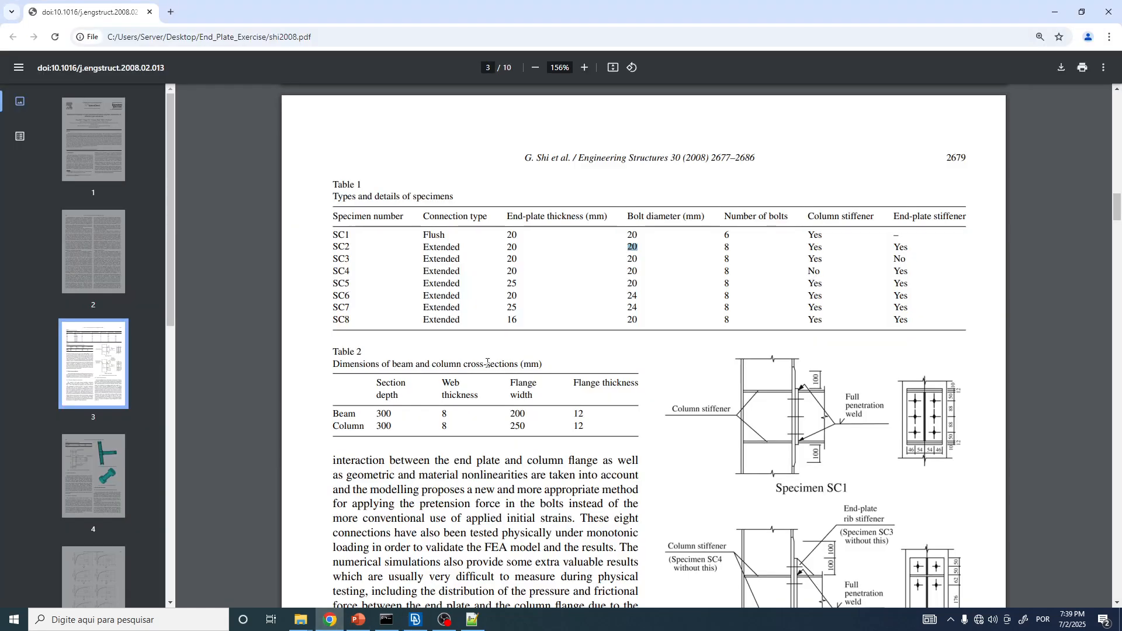
{"action": "scroll", "coordinate": [518, 306], "scroll_direction": "down", "scroll_amount": 3}
{"action": "scroll", "coordinate": [363, 289], "scroll_direction": "up", "scroll_amount": 8}
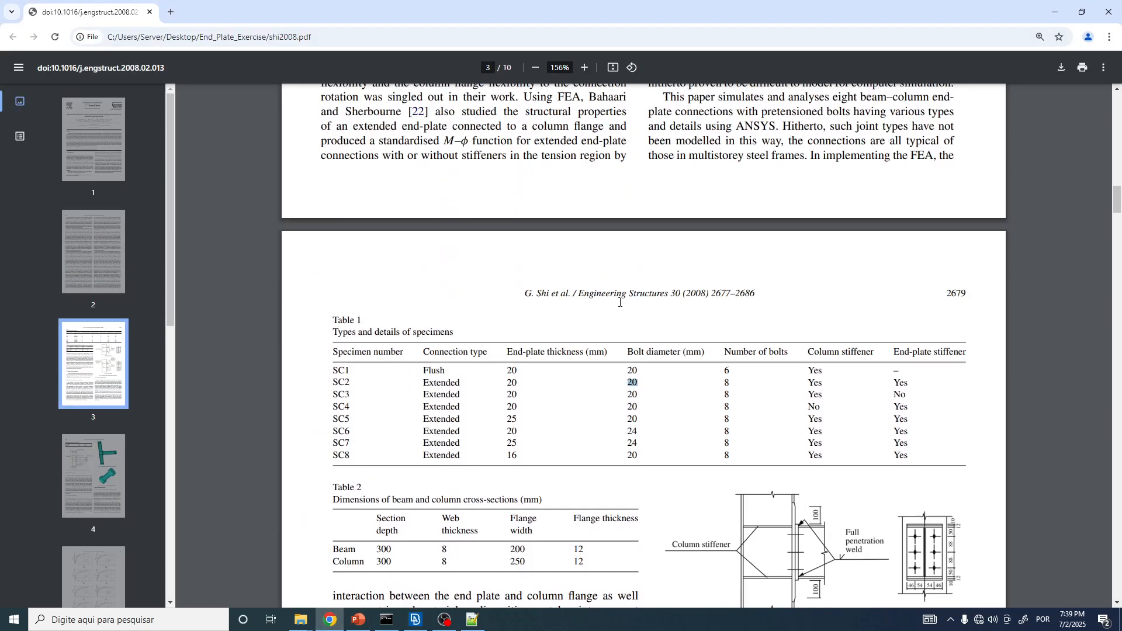
{"action": "scroll", "coordinate": [363, 290], "scroll_direction": "up", "scroll_amount": 17}
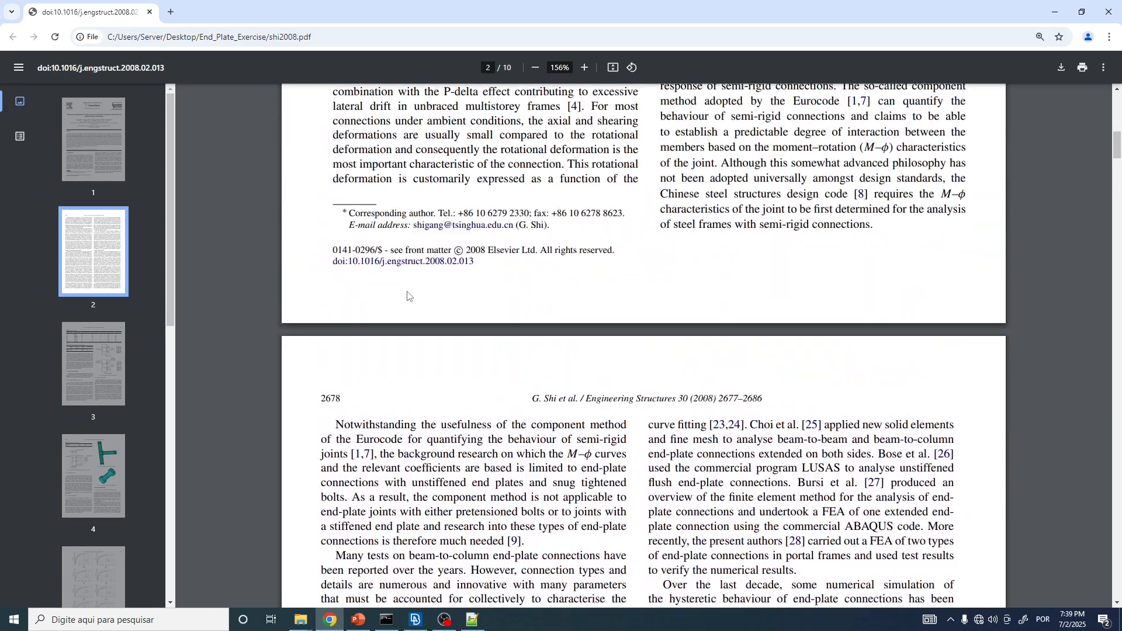
{"action": "scroll", "coordinate": [394, 286], "scroll_direction": "down", "scroll_amount": 18}
{"action": "scroll", "coordinate": [394, 286], "scroll_direction": "down", "scroll_amount": 17}
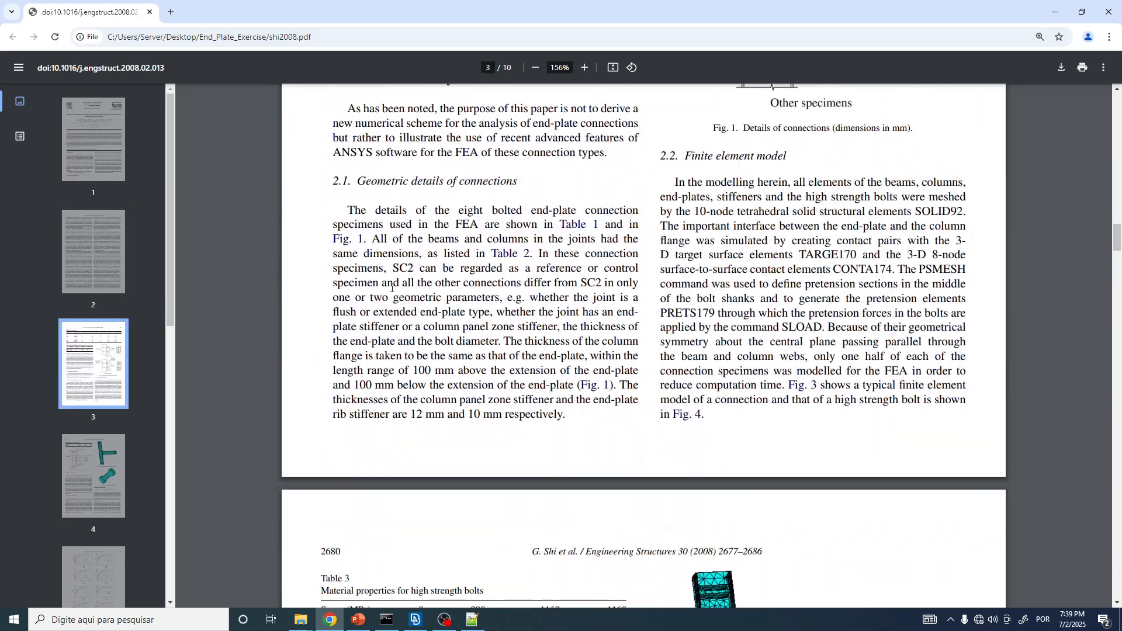
{"action": "scroll", "coordinate": [497, 277], "scroll_direction": "down", "scroll_amount": 4}
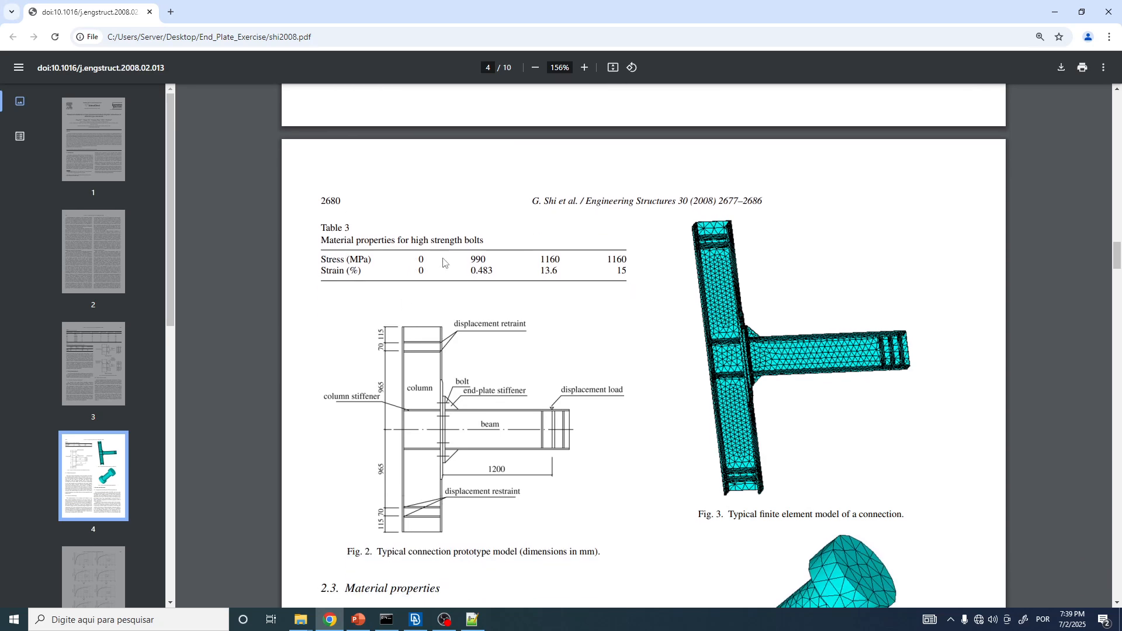
{"action": "scroll", "coordinate": [447, 250], "scroll_direction": "up", "scroll_amount": 2, "text": "ctrl"}
{"action": "scroll", "coordinate": [501, 301], "scroll_direction": "down", "scroll_amount": 2, "text": "ctrl"}
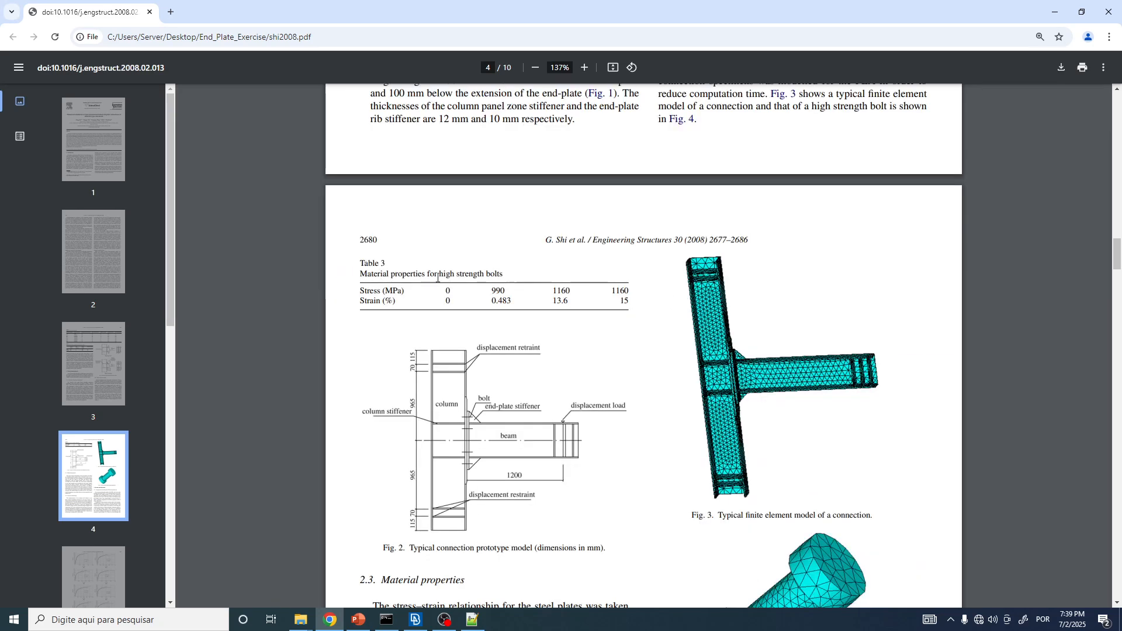
{"action": "scroll", "coordinate": [403, 262], "scroll_direction": "up", "scroll_amount": 2, "text": "ctrl"}
{"action": "left_click_drag", "start_coordinate": [555, 604], "coordinate": [504, 602]}
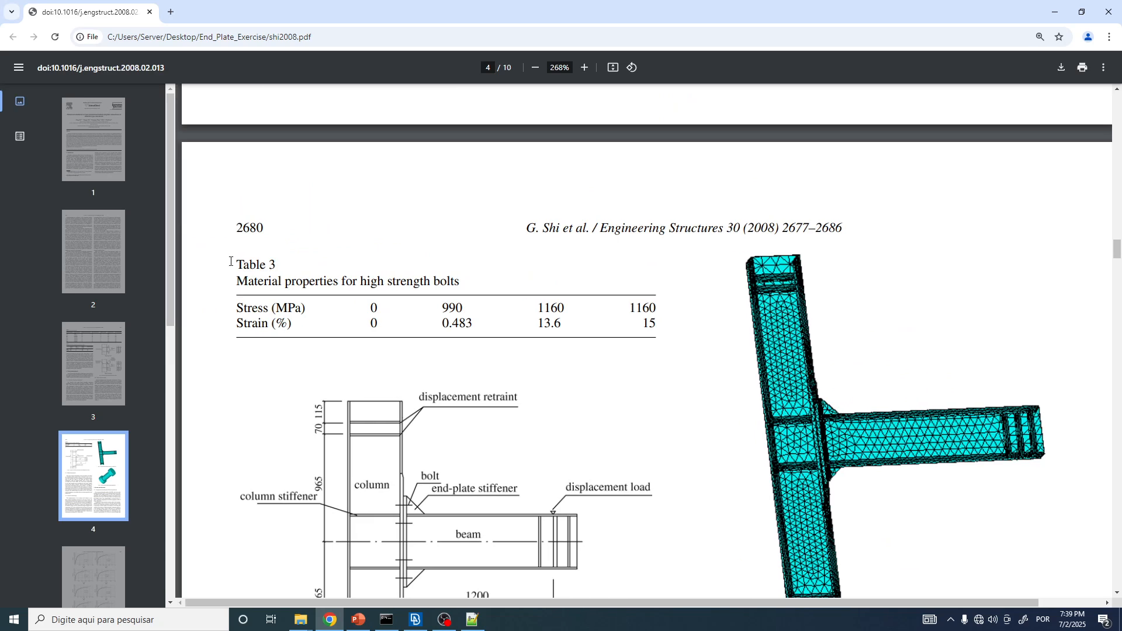
{"action": "scroll", "coordinate": [229, 259], "scroll_direction": "up", "scroll_amount": 1, "text": "ctrl"}
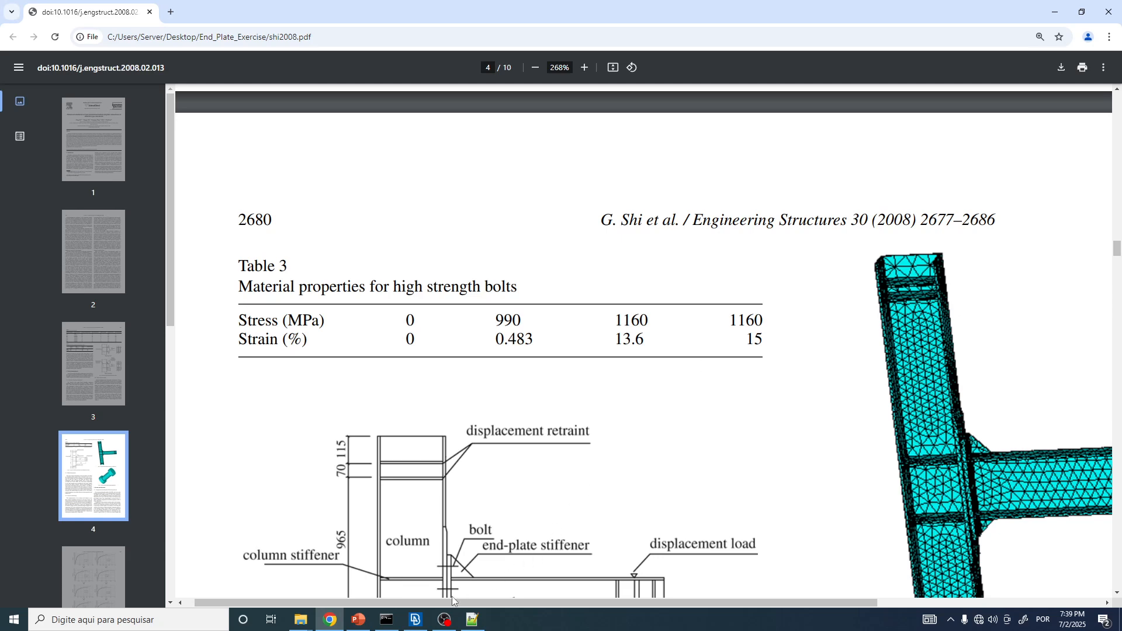
Return to ANSA, create a new material from the M20_bolt section's MID field, name it bolt_material and resize its card.
{"action": "left_click", "coordinate": [415, 620]}
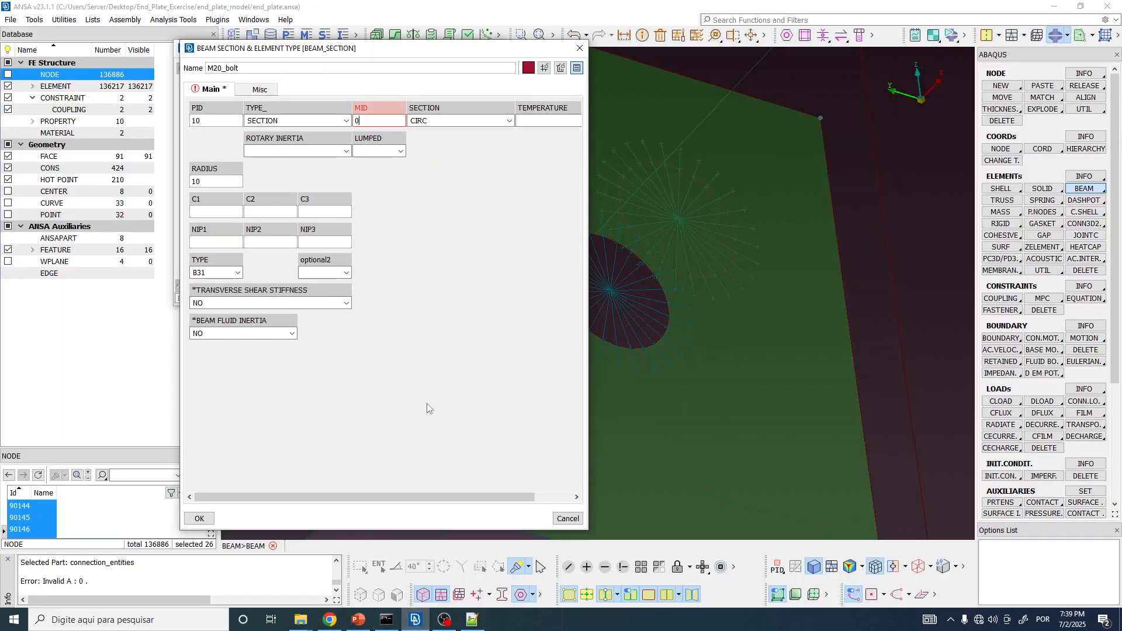
{"action": "left_click_drag", "start_coordinate": [373, 120], "coordinate": [336, 118]}
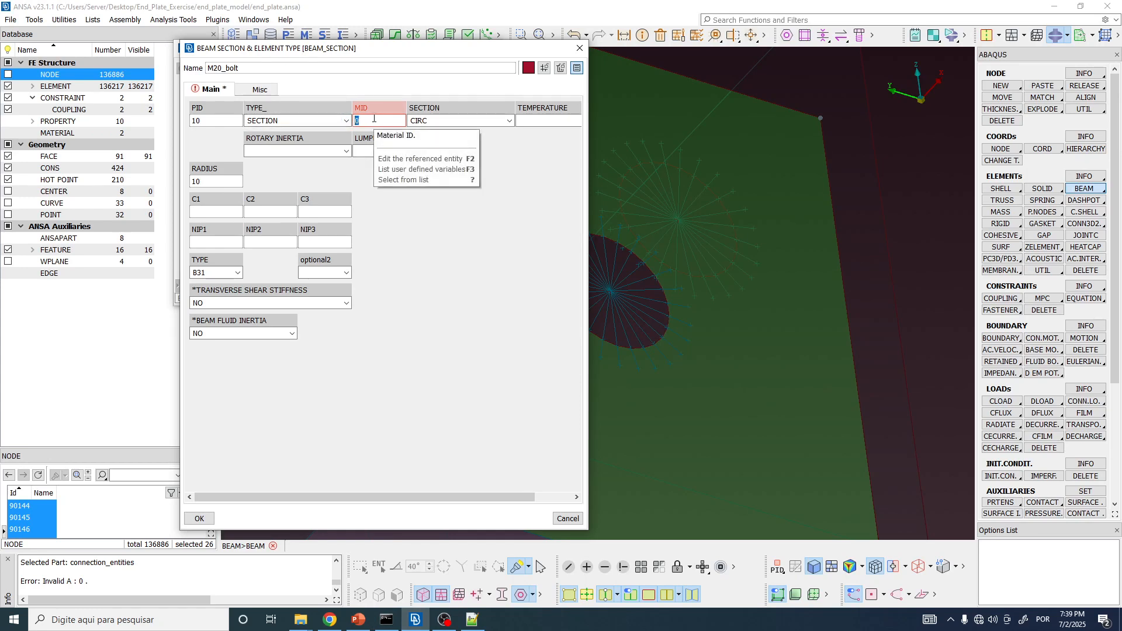
{"action": "key", "text": "question"}
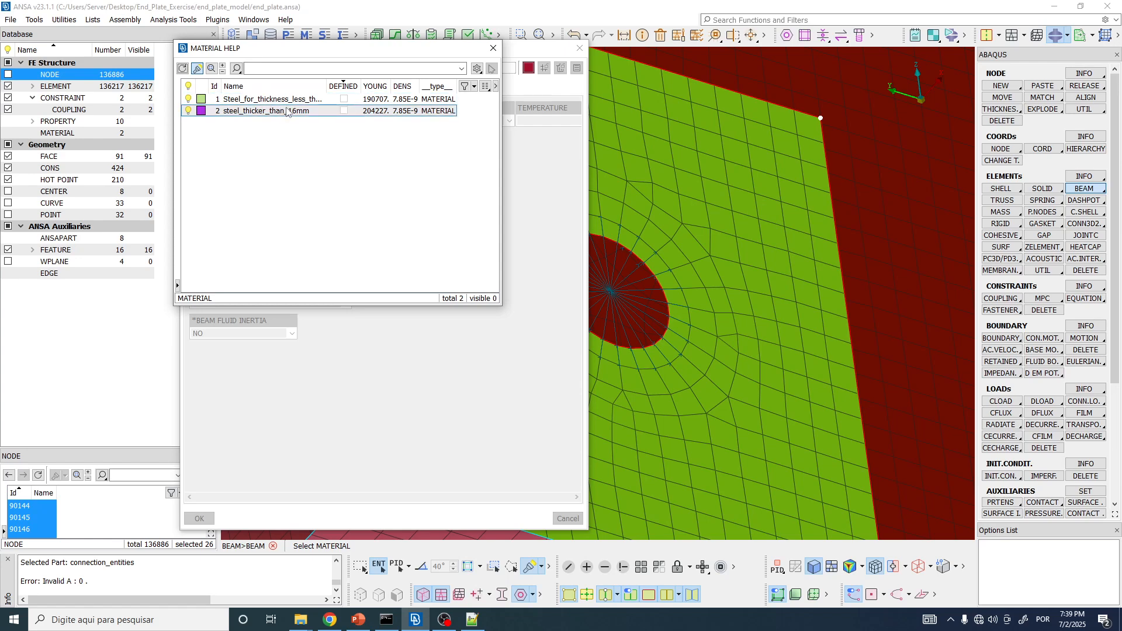
{"action": "right_click", "coordinate": [280, 153]}
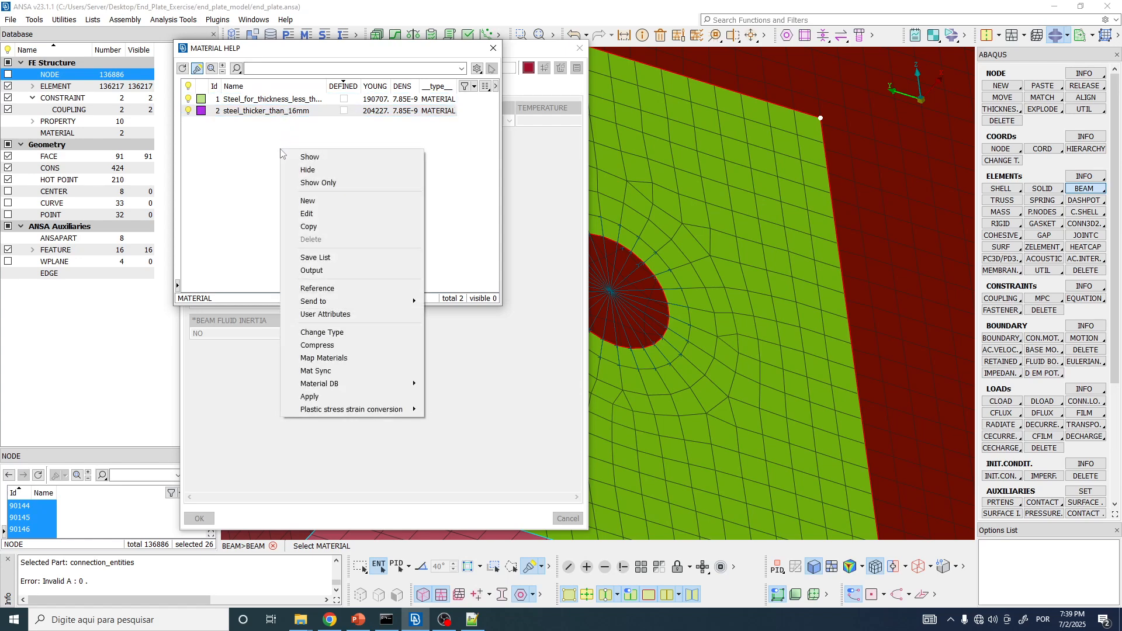
{"action": "left_click", "coordinate": [321, 202]}
{"action": "left_click_drag", "start_coordinate": [269, 68], "coordinate": [120, 70]}
{"action": "type", "text": "bolt_material"}
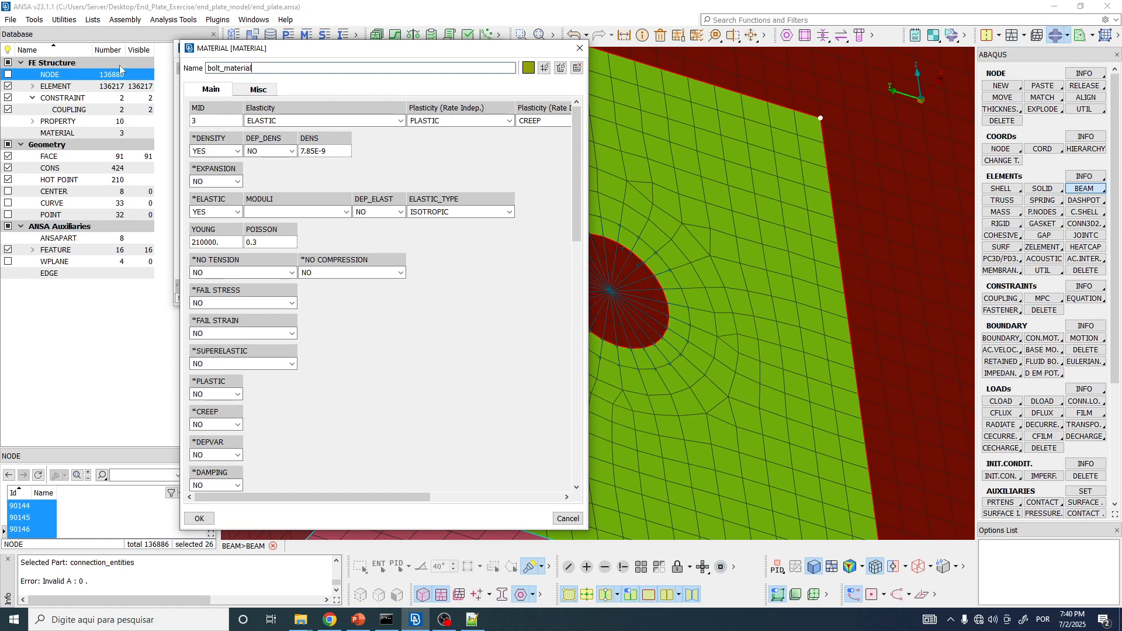
{"action": "key", "text": "Tab"}
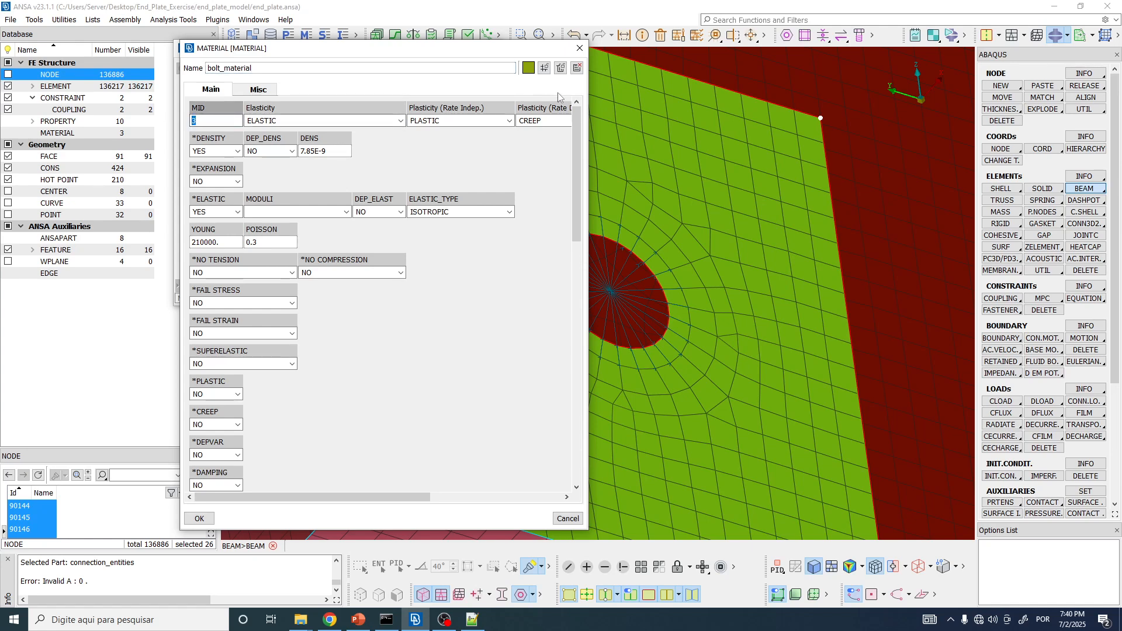
{"action": "left_click_drag", "start_coordinate": [588, 110], "coordinate": [835, 110]}
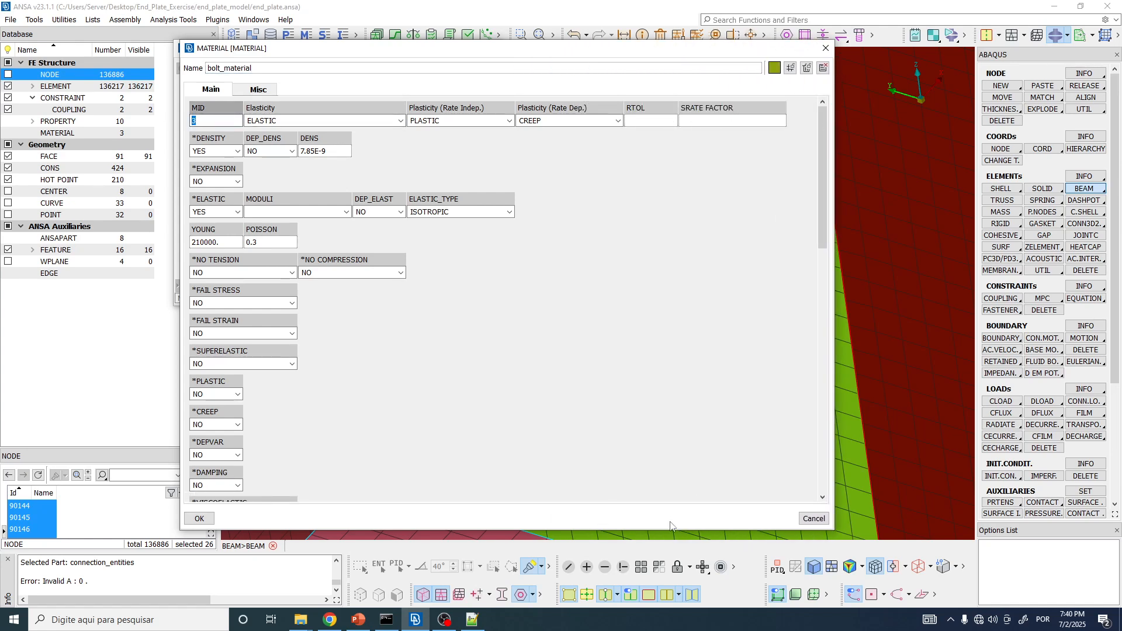
{"action": "left_click_drag", "start_coordinate": [669, 530], "coordinate": [669, 412]}
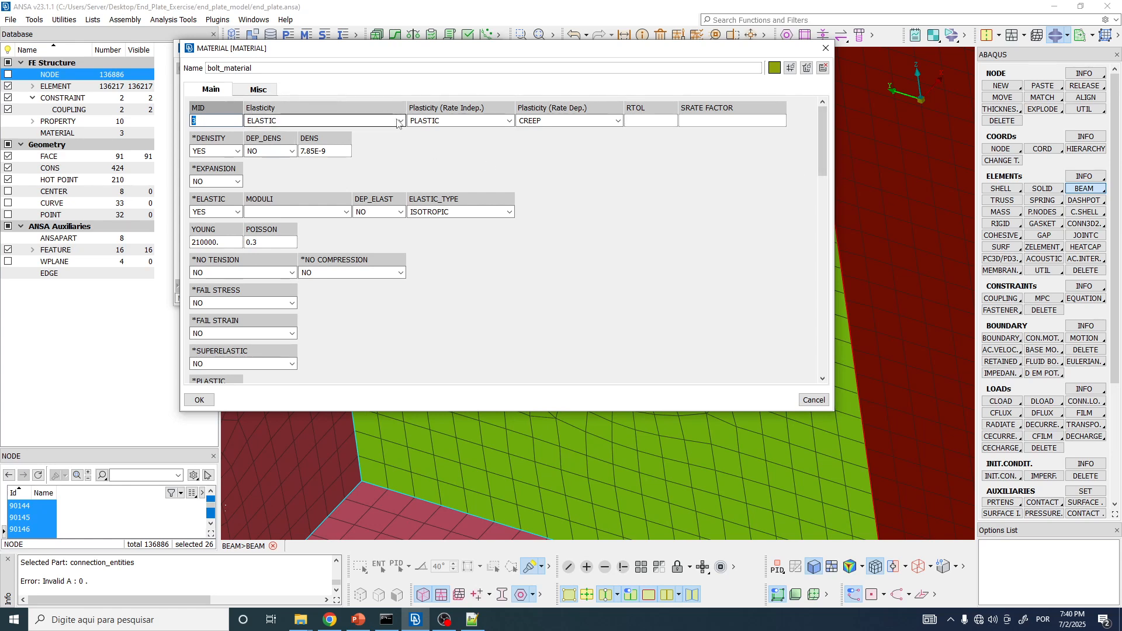
Keep the bolt_material elasticity model as ELASTIC and look through the card's material options down to DAMPING.
{"action": "left_click", "coordinate": [312, 120]}
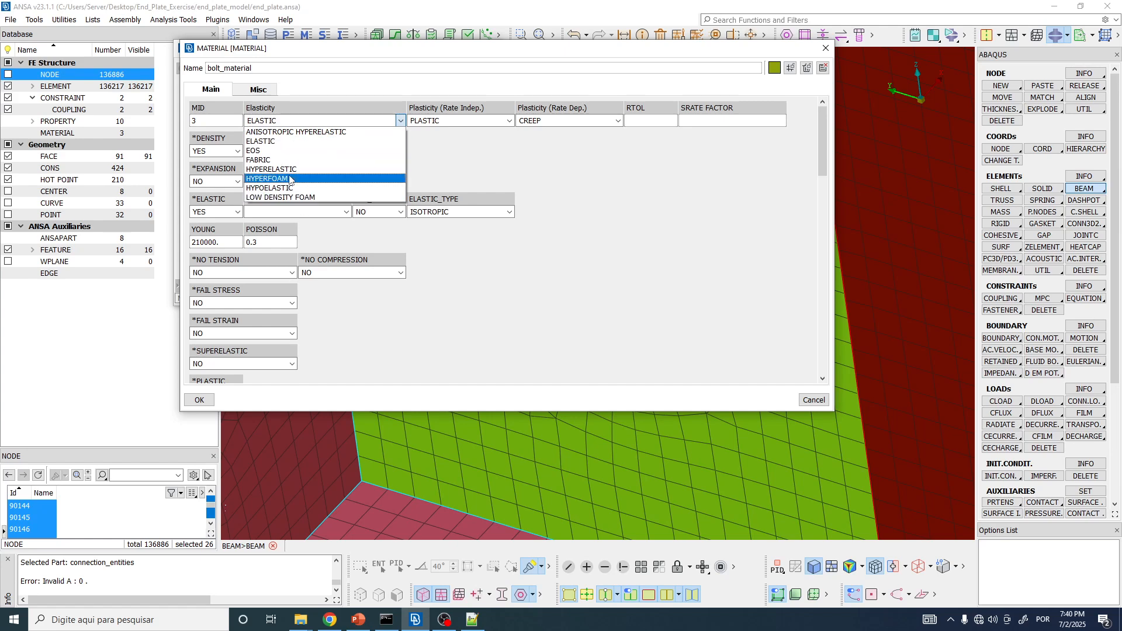
{"action": "left_click", "coordinate": [268, 142]}
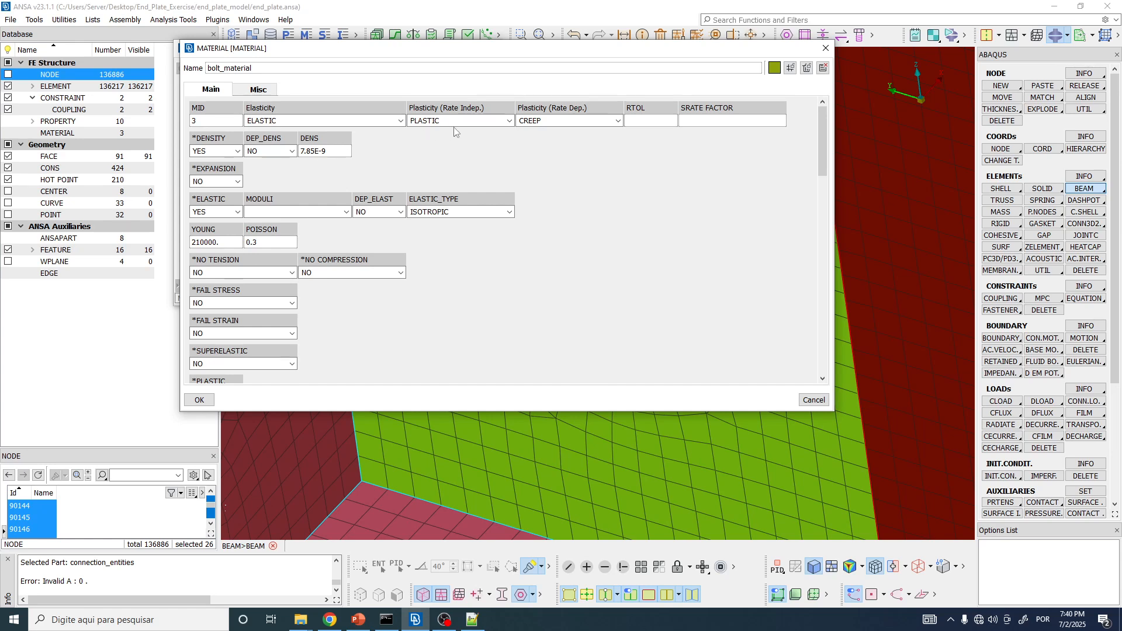
{"action": "scroll", "coordinate": [504, 275], "scroll_direction": "down", "scroll_amount": 1}
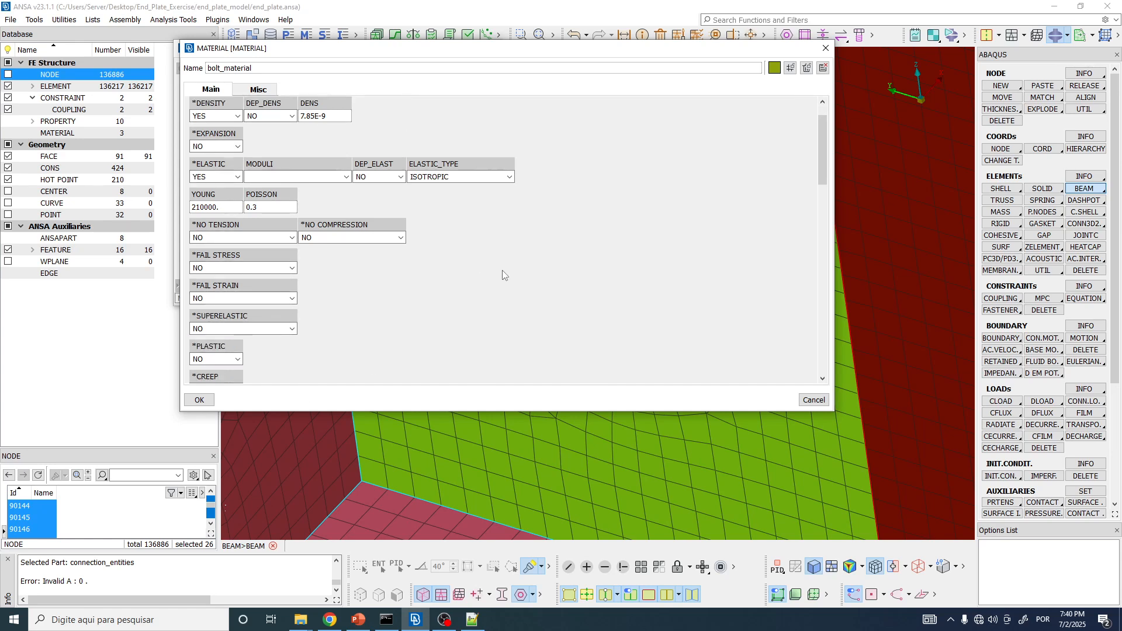
{"action": "scroll", "coordinate": [503, 275], "scroll_direction": "down", "scroll_amount": 2}
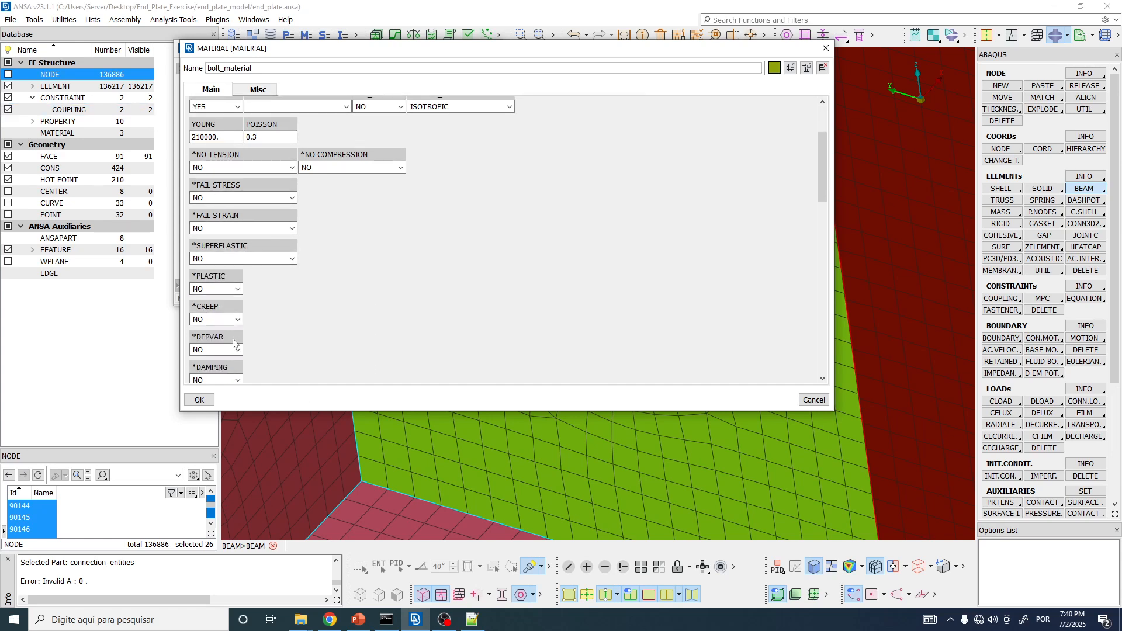
{"action": "scroll", "coordinate": [404, 292], "scroll_direction": "up", "scroll_amount": 3}
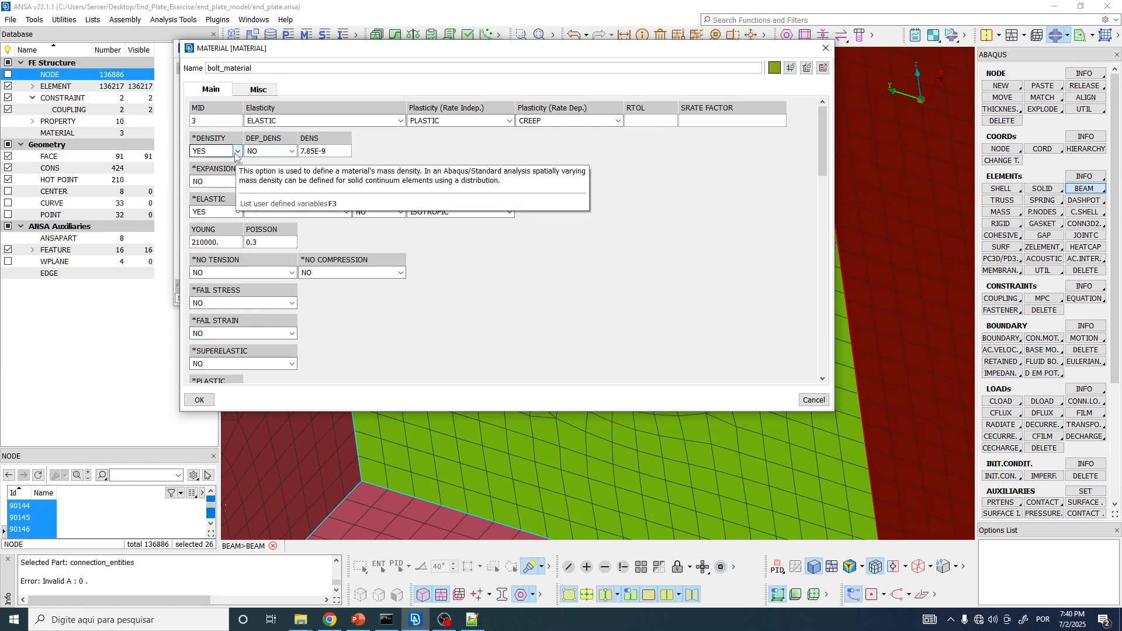
Check the density and Young's modulus entries on the bolt_material card.
{"action": "left_click_drag", "start_coordinate": [341, 153], "coordinate": [281, 156]}
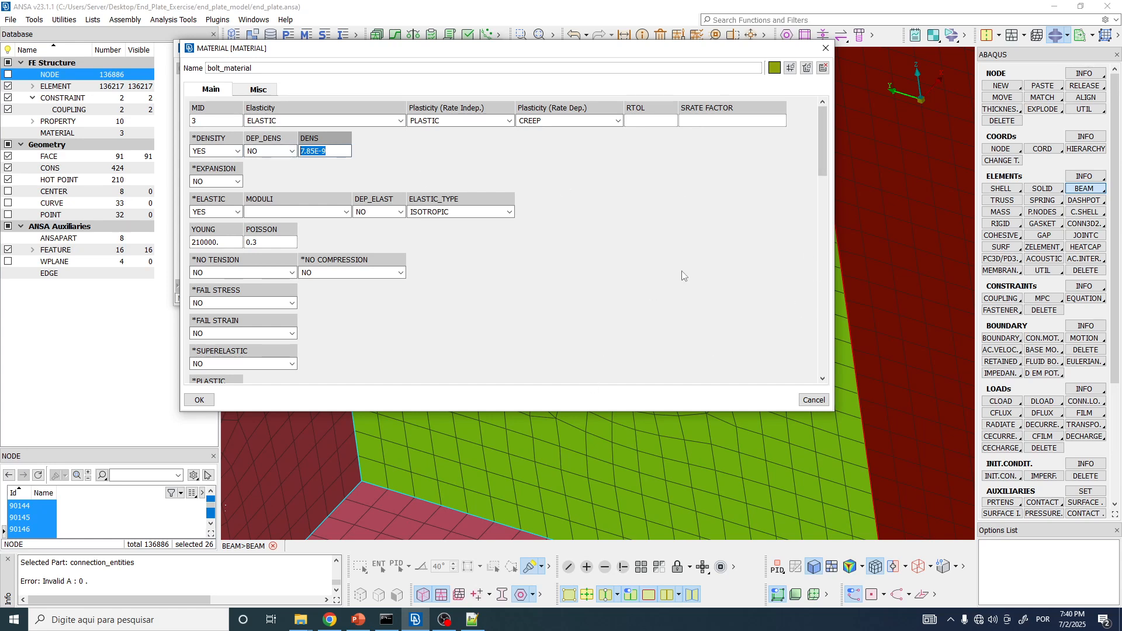
{"action": "left_click_drag", "start_coordinate": [341, 153], "coordinate": [296, 152]}
{"action": "left_click", "coordinate": [335, 154]}
{"action": "left_click_drag", "start_coordinate": [343, 152], "coordinate": [299, 152]}
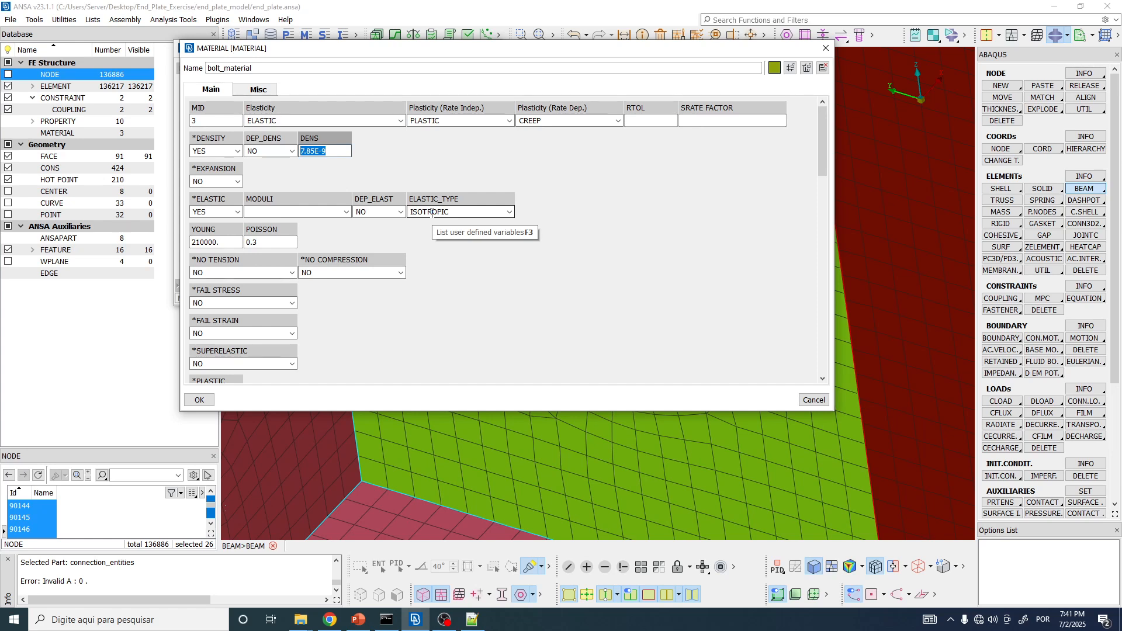
{"action": "left_click", "coordinate": [480, 313]}
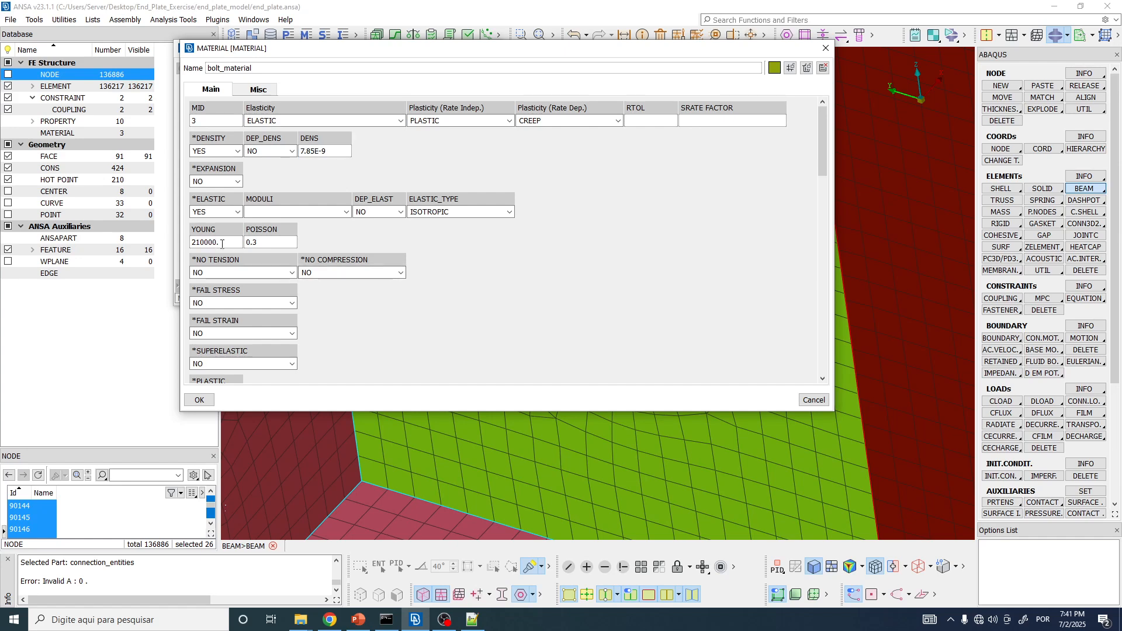
{"action": "left_click_drag", "start_coordinate": [220, 244], "coordinate": [166, 252]}
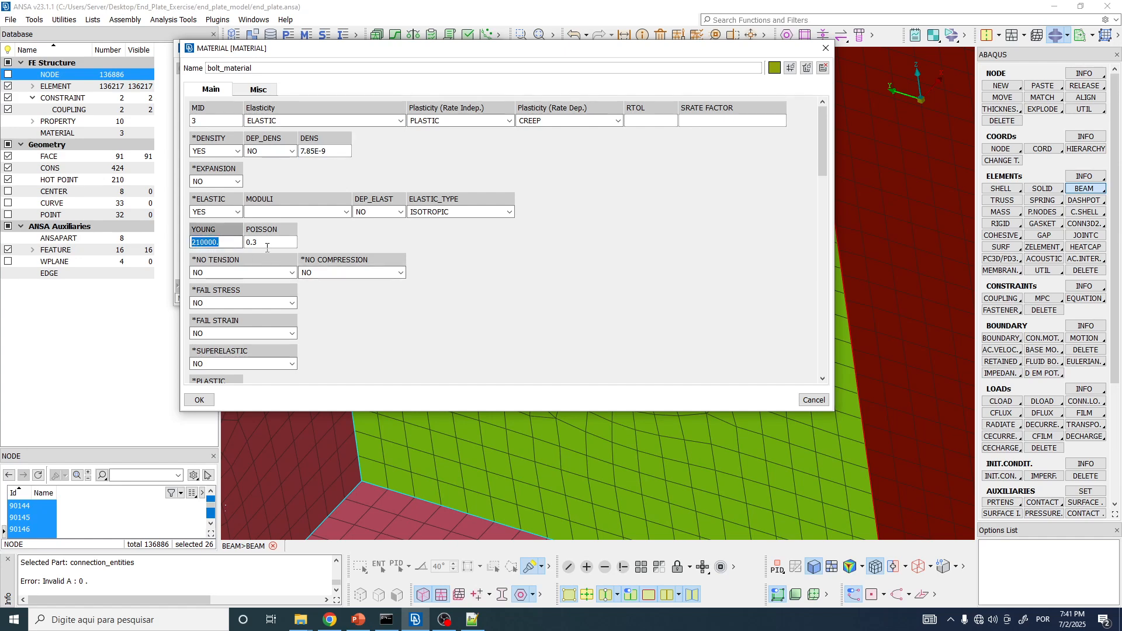
Switch to the shi2008.pdf paper in Chrome and read through section 2.3 on material properties.
{"action": "key", "text": "alt+Tab"}
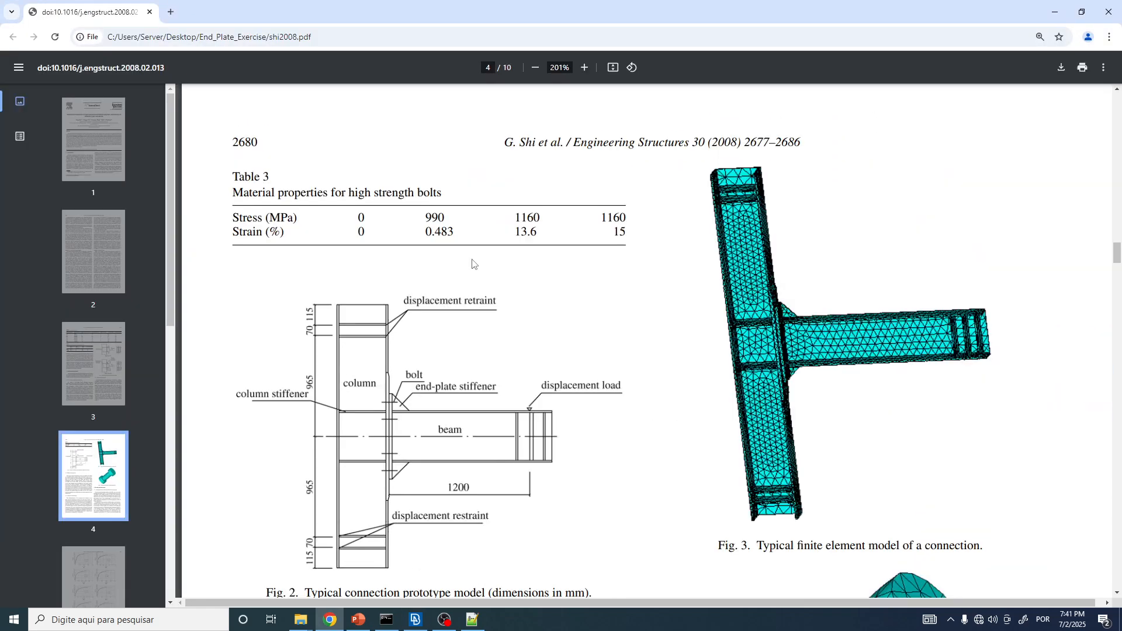
{"action": "scroll", "coordinate": [472, 264], "scroll_direction": "up", "scroll_amount": 5}
{"action": "scroll", "coordinate": [447, 272], "scroll_direction": "up", "scroll_amount": 3}
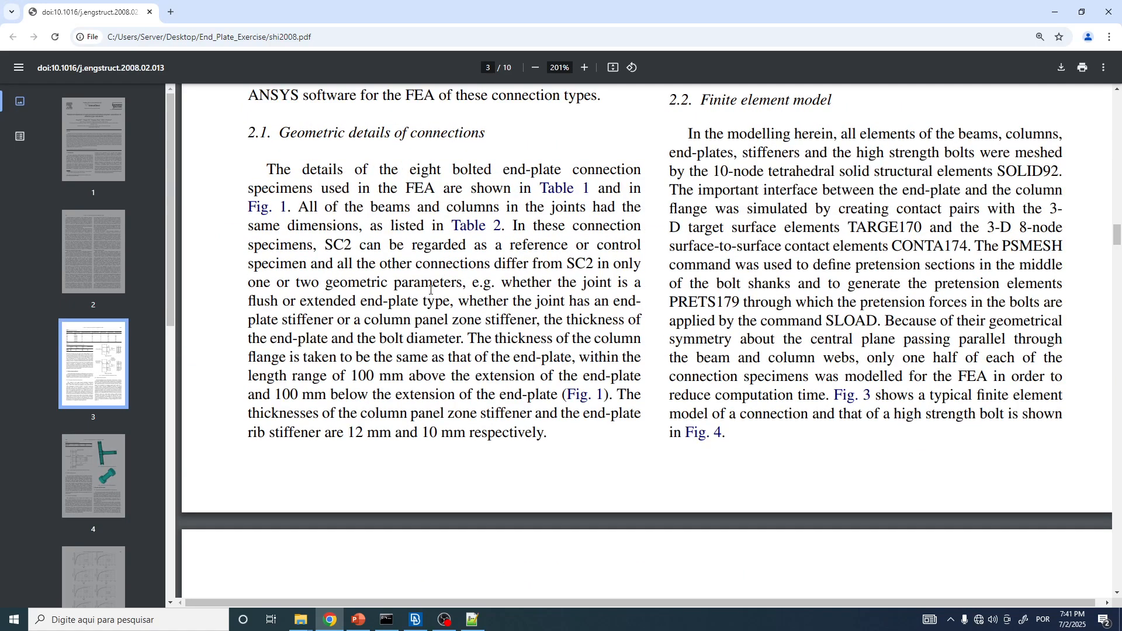
{"action": "scroll", "coordinate": [430, 289], "scroll_direction": "down", "scroll_amount": 2, "text": "ctrl"}
{"action": "scroll", "coordinate": [531, 288], "scroll_direction": "up", "scroll_amount": 5}
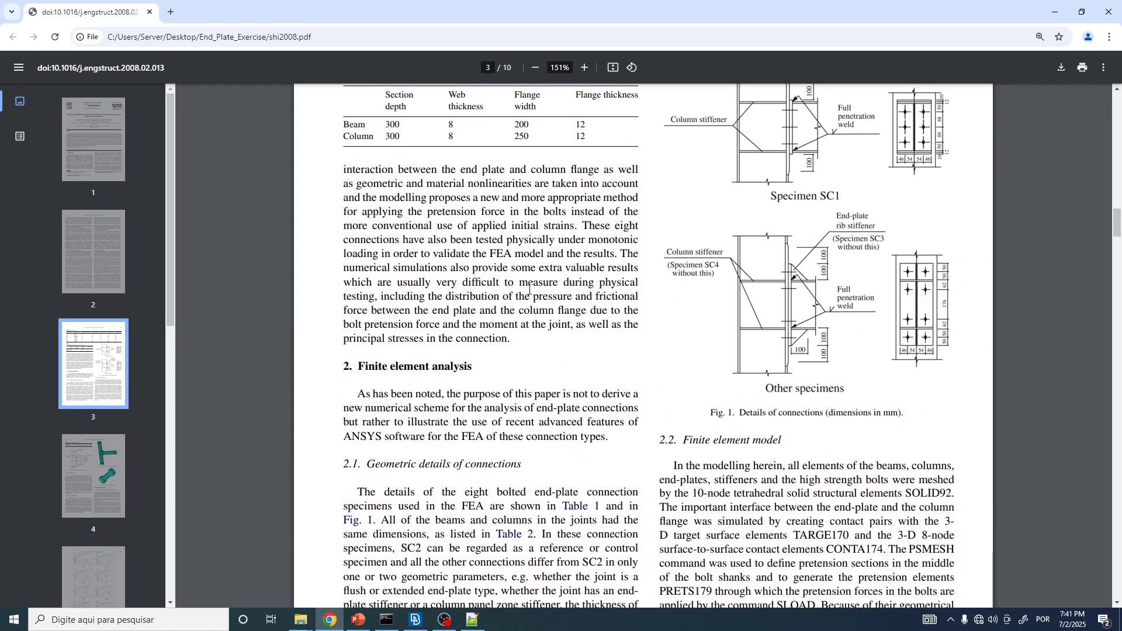
{"action": "scroll", "coordinate": [530, 291], "scroll_direction": "up", "scroll_amount": 14}
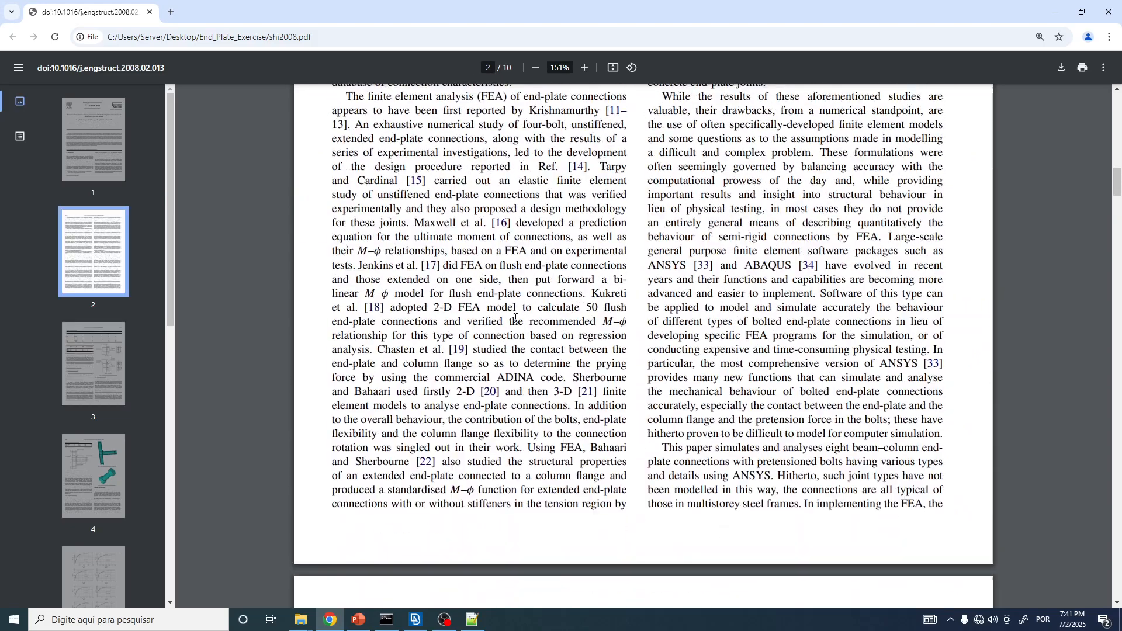
{"action": "scroll", "coordinate": [525, 318], "scroll_direction": "up", "scroll_amount": 8}
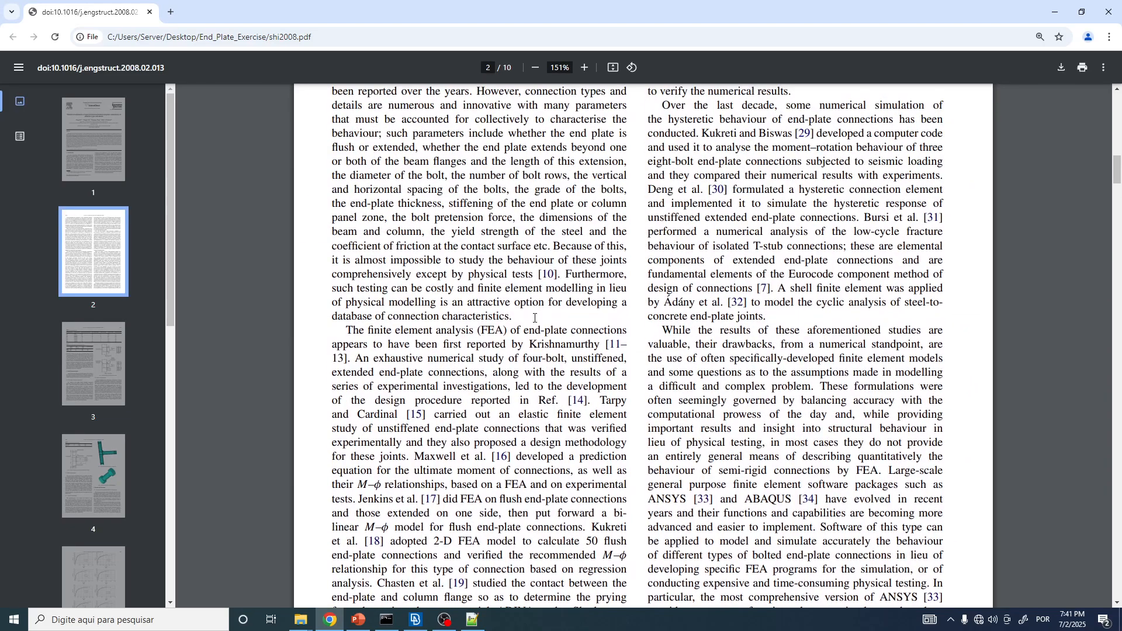
{"action": "scroll", "coordinate": [534, 318], "scroll_direction": "down", "scroll_amount": 20}
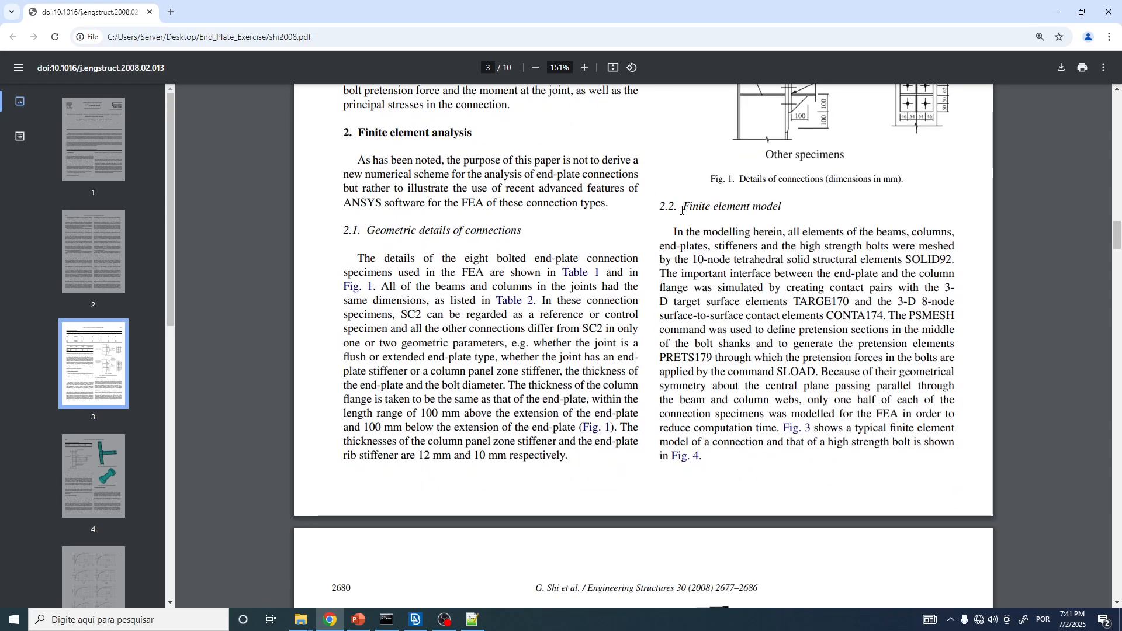
{"action": "scroll", "coordinate": [431, 273], "scroll_direction": "down", "scroll_amount": 11}
{"action": "scroll", "coordinate": [430, 273], "scroll_direction": "down", "scroll_amount": 1}
{"action": "left_click_drag", "start_coordinate": [380, 262], "coordinate": [444, 262]}
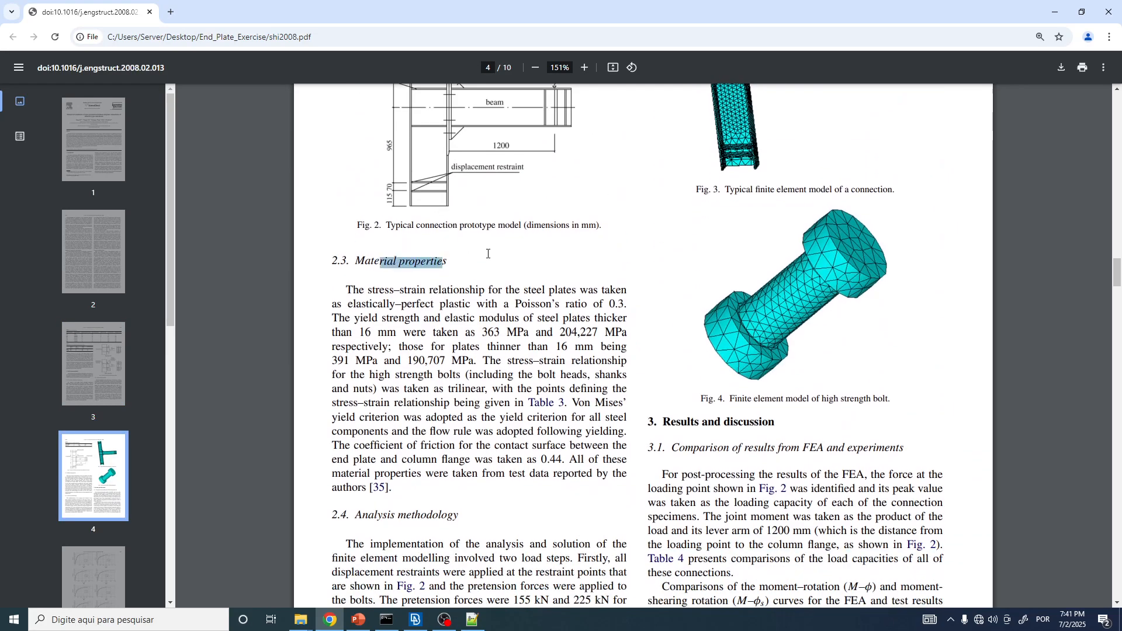
{"action": "scroll", "coordinate": [489, 258], "scroll_direction": "down", "scroll_amount": 2}
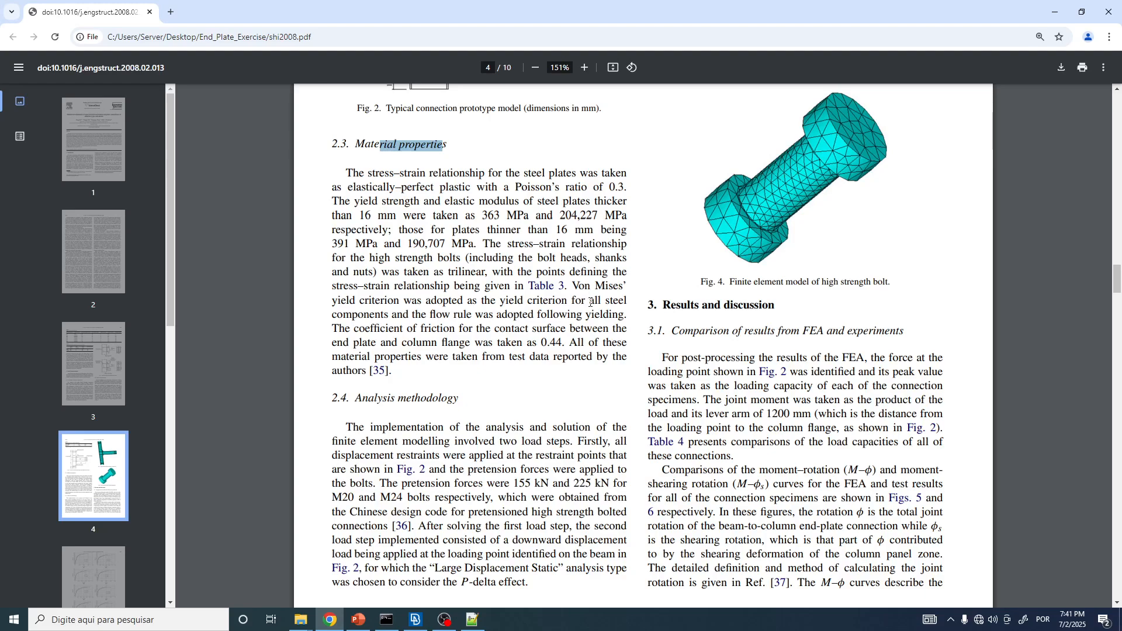
{"action": "scroll", "coordinate": [591, 301], "scroll_direction": "down", "scroll_amount": 5}
Go back to Table 3 in the paper and examine the high strength bolt stress and strain values up close.
{"action": "scroll", "coordinate": [446, 304], "scroll_direction": "up", "scroll_amount": 12}
{"action": "scroll", "coordinate": [446, 303], "scroll_direction": "up", "scroll_amount": 4}
{"action": "scroll", "coordinate": [450, 306], "scroll_direction": "down", "scroll_amount": 3}
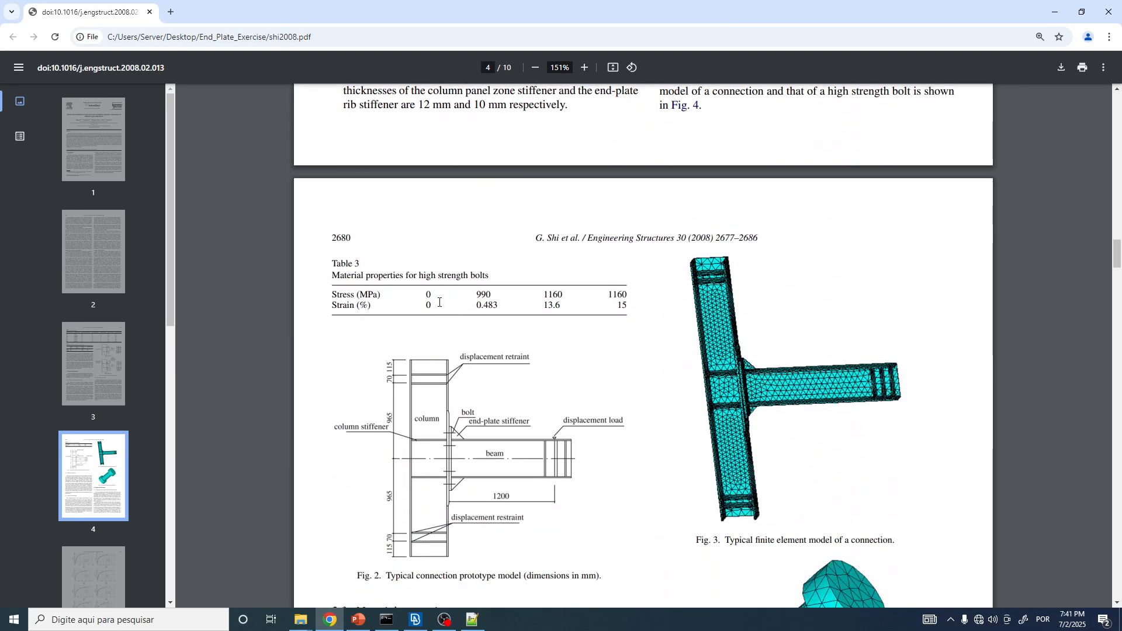
{"action": "scroll", "coordinate": [427, 302], "scroll_direction": "up", "scroll_amount": 2, "text": "ctrl"}
{"action": "scroll", "coordinate": [246, 291], "scroll_direction": "up", "scroll_amount": 1, "text": "ctrl"}
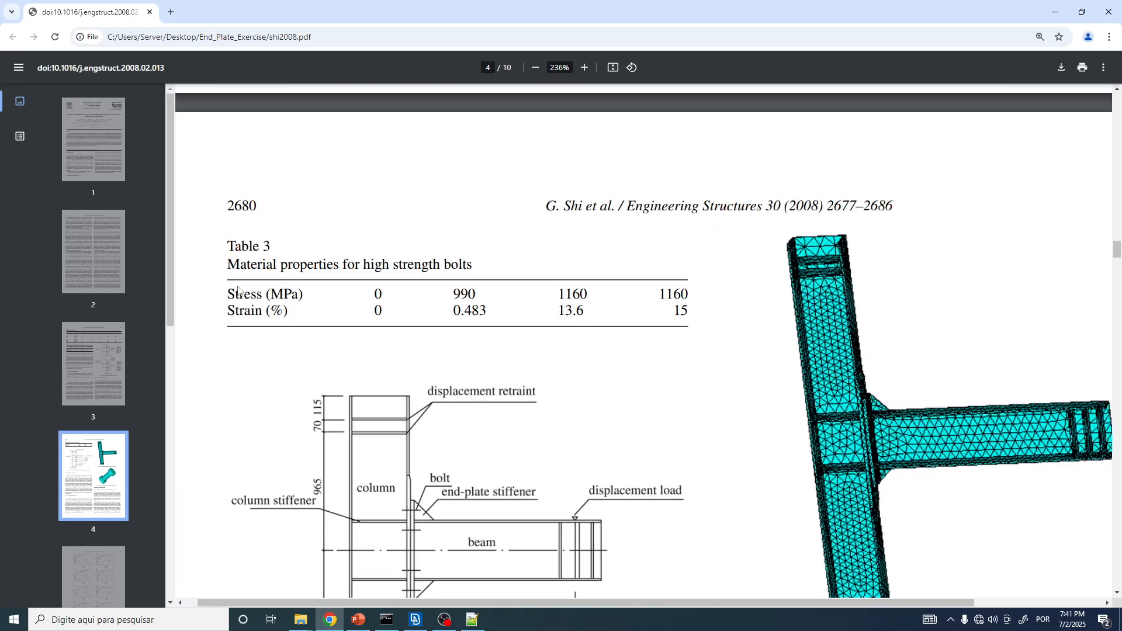
{"action": "scroll", "coordinate": [379, 308], "scroll_direction": "down", "scroll_amount": 1, "text": "ctrl"}
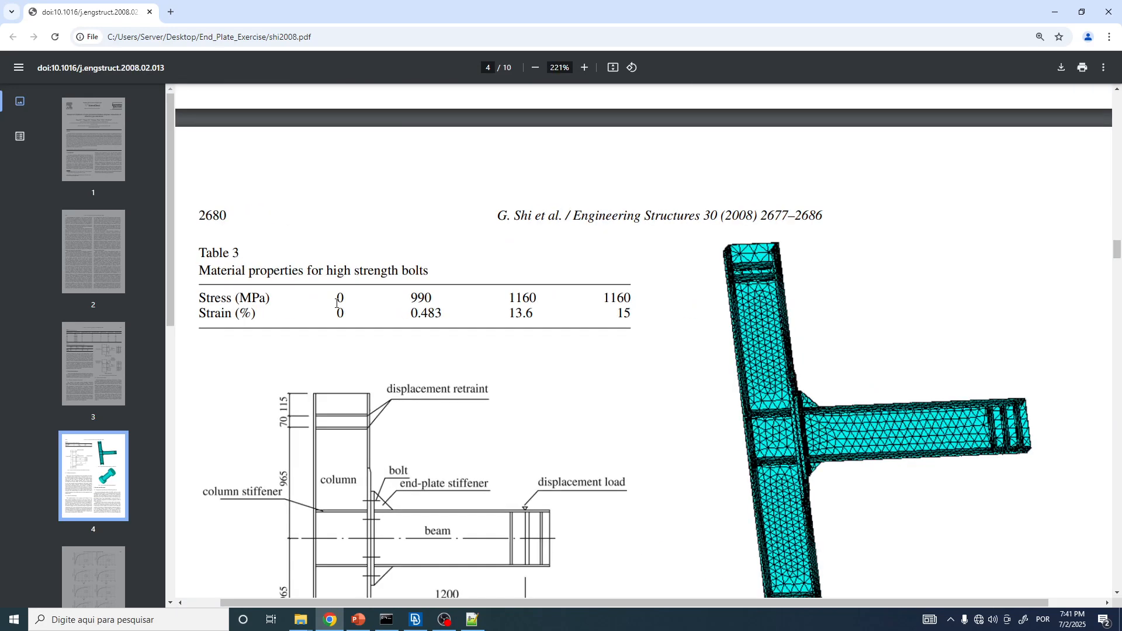
{"action": "left_click_drag", "start_coordinate": [323, 299], "coordinate": [642, 318]}
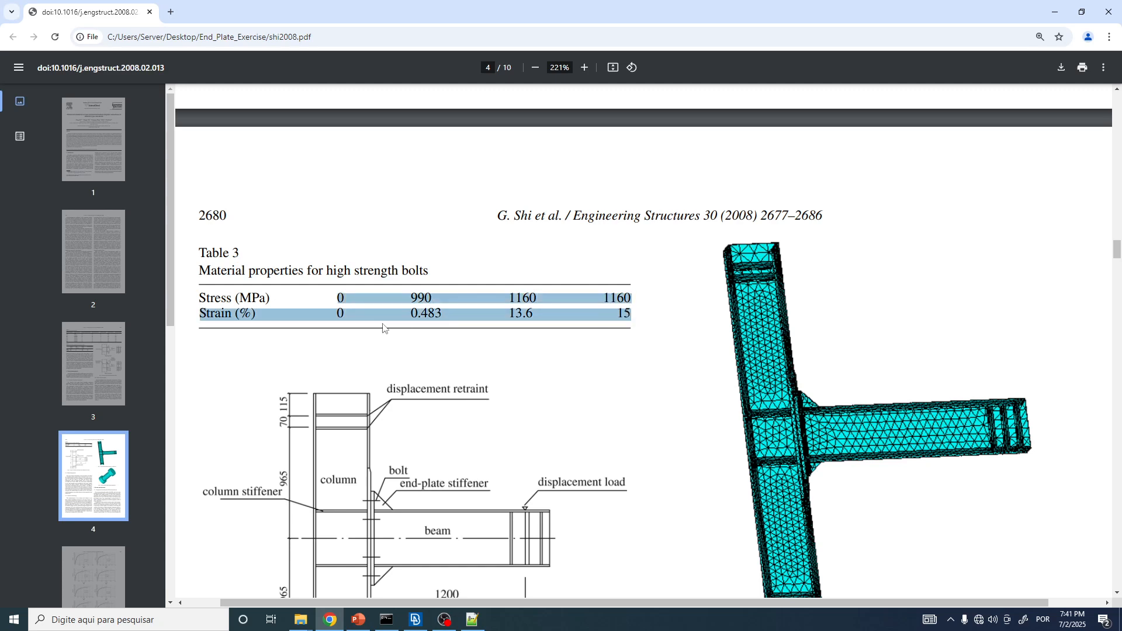
Start Excel with a blank workbook and enter the label Stress in cell D6.
{"action": "left_click", "coordinate": [1, 629]}
{"action": "type", "text": "excel"}
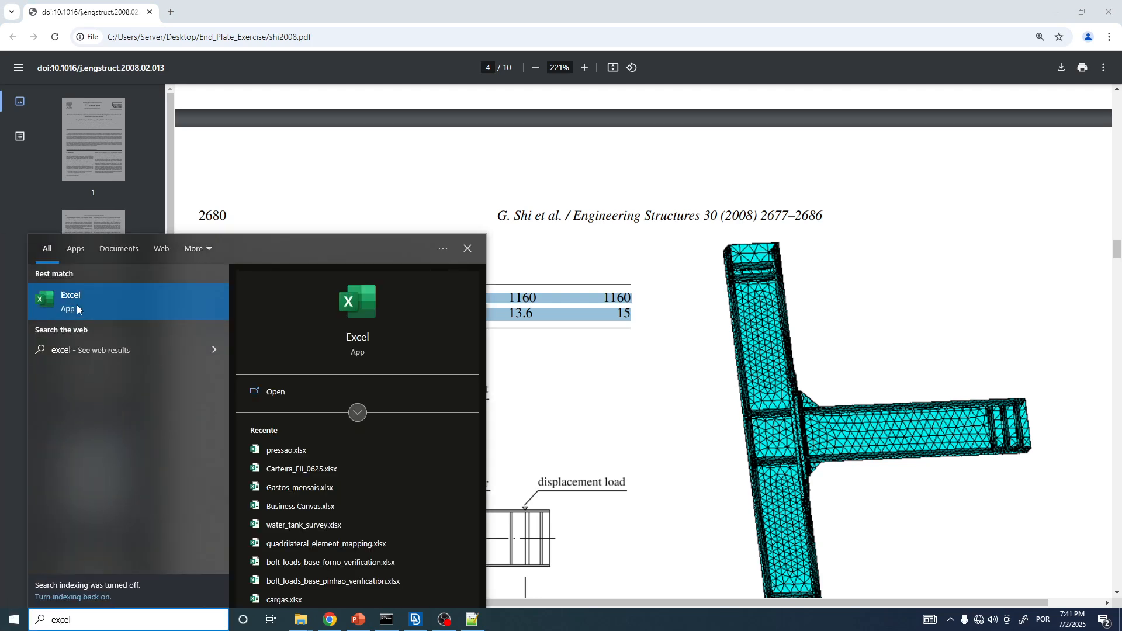
{"action": "left_click", "coordinate": [100, 303]}
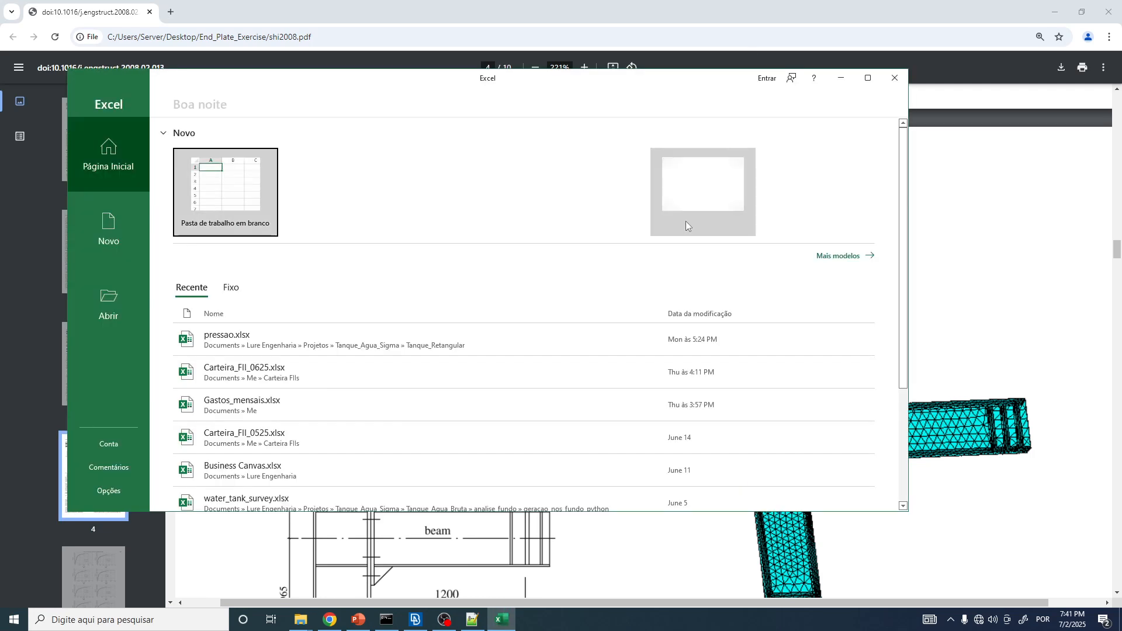
{"action": "left_click", "coordinate": [722, 140]}
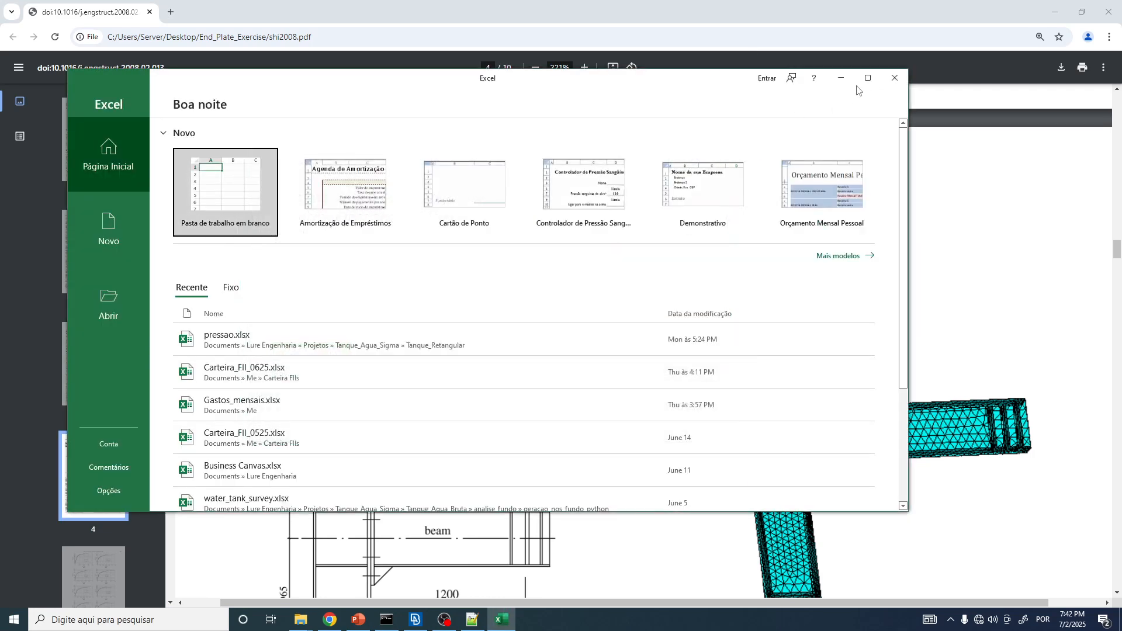
{"action": "left_click", "coordinate": [868, 78]}
{"action": "left_click", "coordinate": [157, 126]}
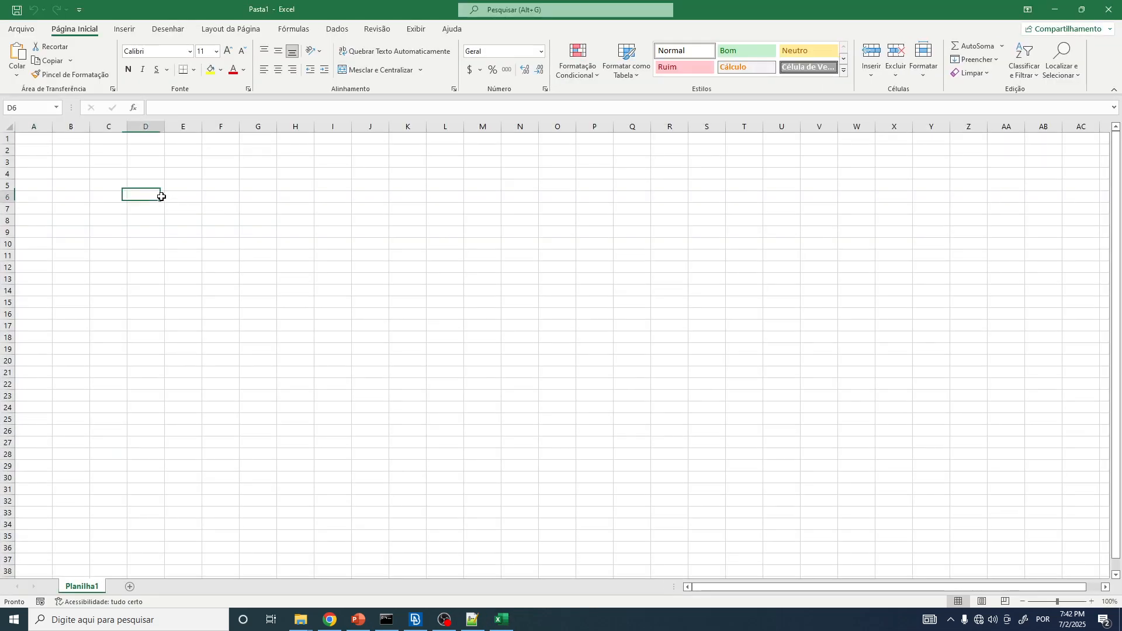
{"action": "key", "text": "alt+Tab"}
{"action": "key", "text": "alt+Tab"}
{"action": "type", "text": "Stress"}
{"action": "left_click", "coordinate": [207, 207]}
Launch OpenBoard and dismiss its welcome hints to get an empty board.
{"action": "left_click", "coordinate": [3, 627]}
{"action": "type", "text": "open"}
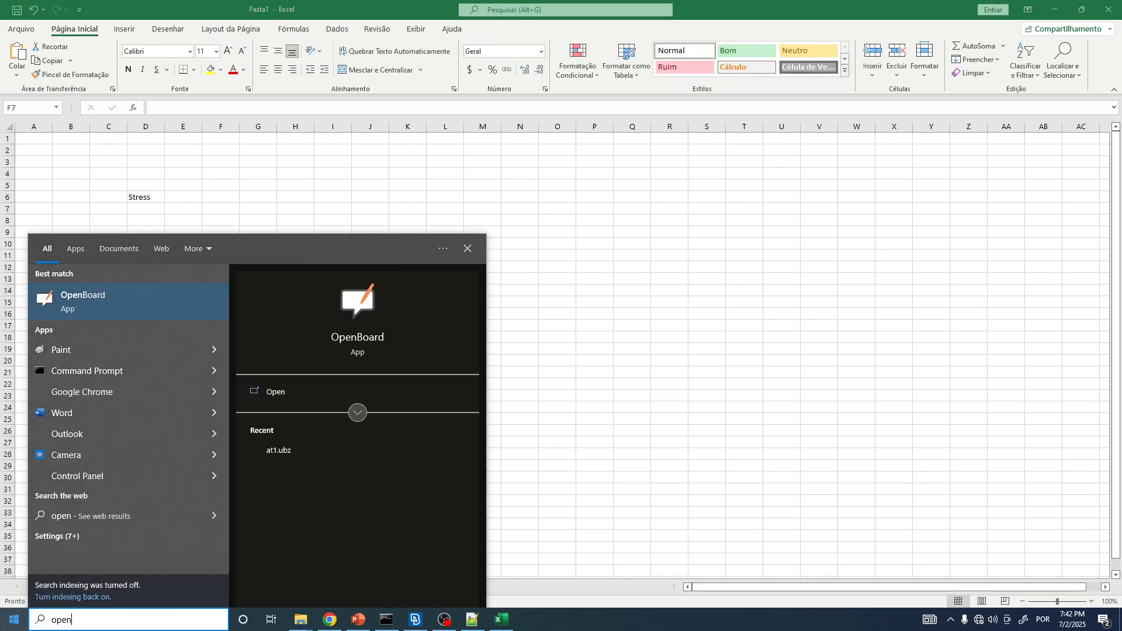
{"action": "key", "text": "Return"}
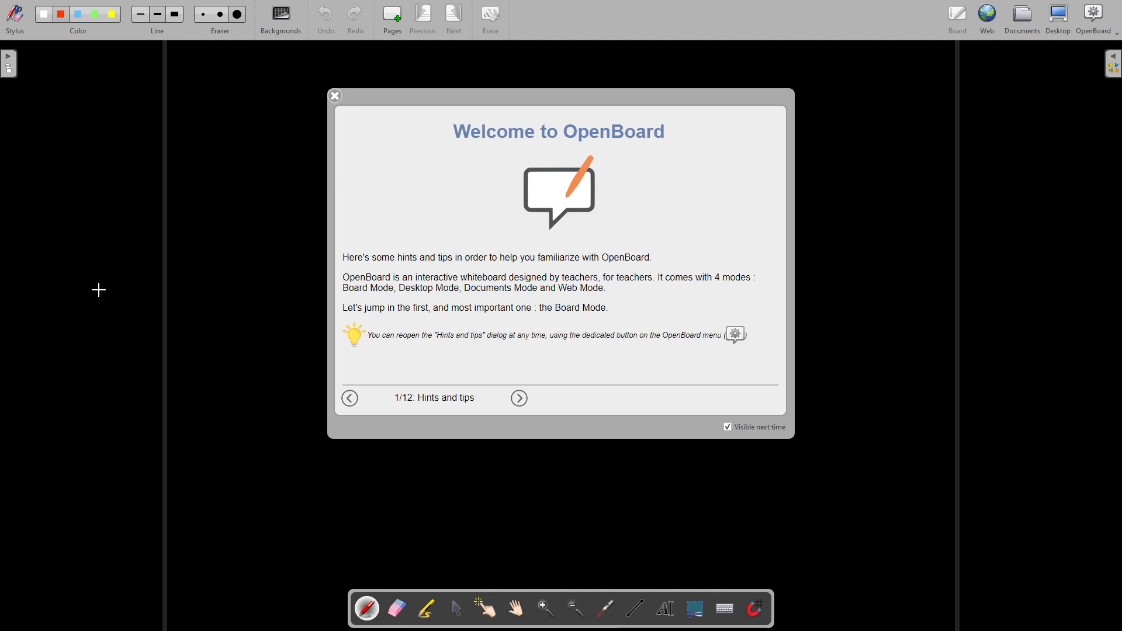
{"action": "left_click", "coordinate": [335, 97]}
Return to Excel and close the Pasta1 workbook without saving it.
{"action": "key", "text": "alt+Tab"}
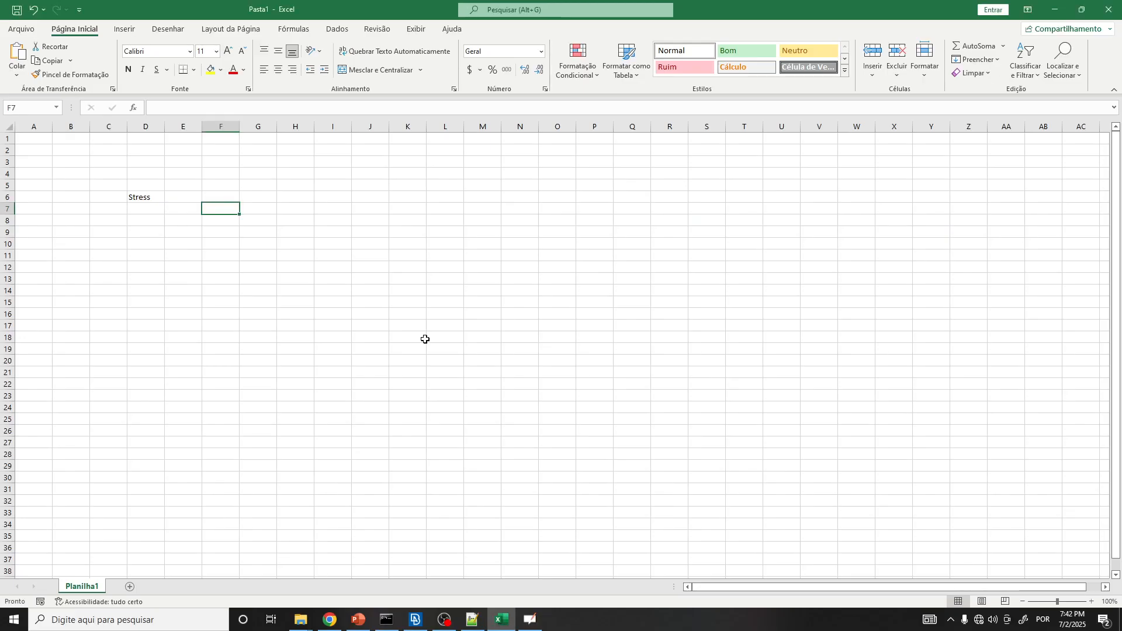
{"action": "left_click", "coordinate": [1112, 11]}
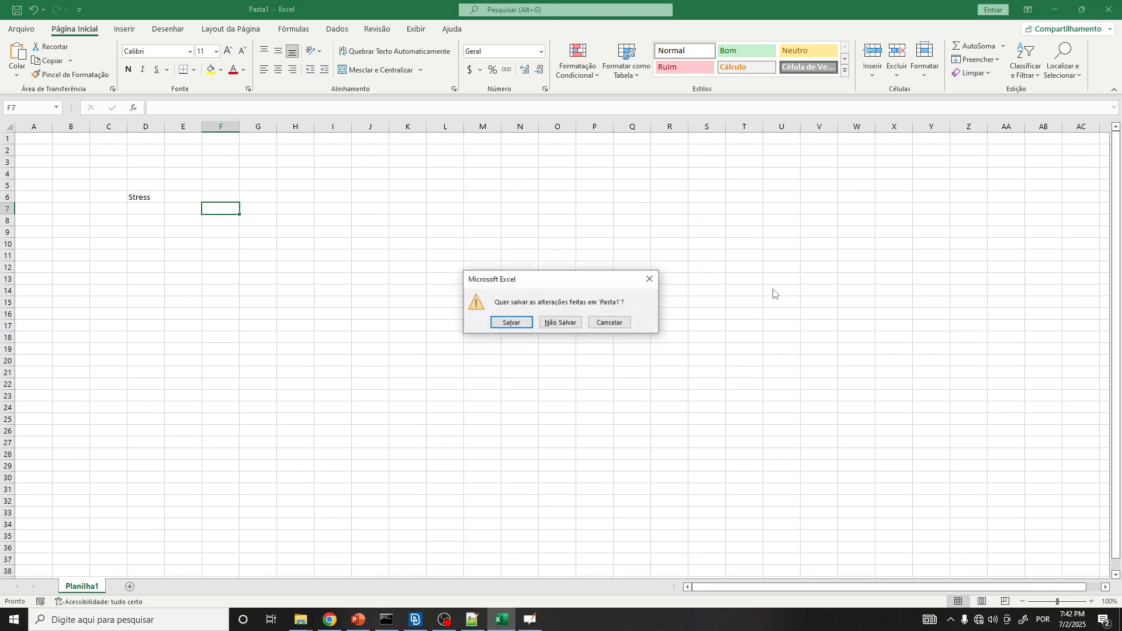
{"action": "left_click", "coordinate": [609, 323]}
Capture a screen snip of Table 3 from the PDF in Chrome and paste it onto the OpenBoard page.
{"action": "key", "text": "alt+Tab"}
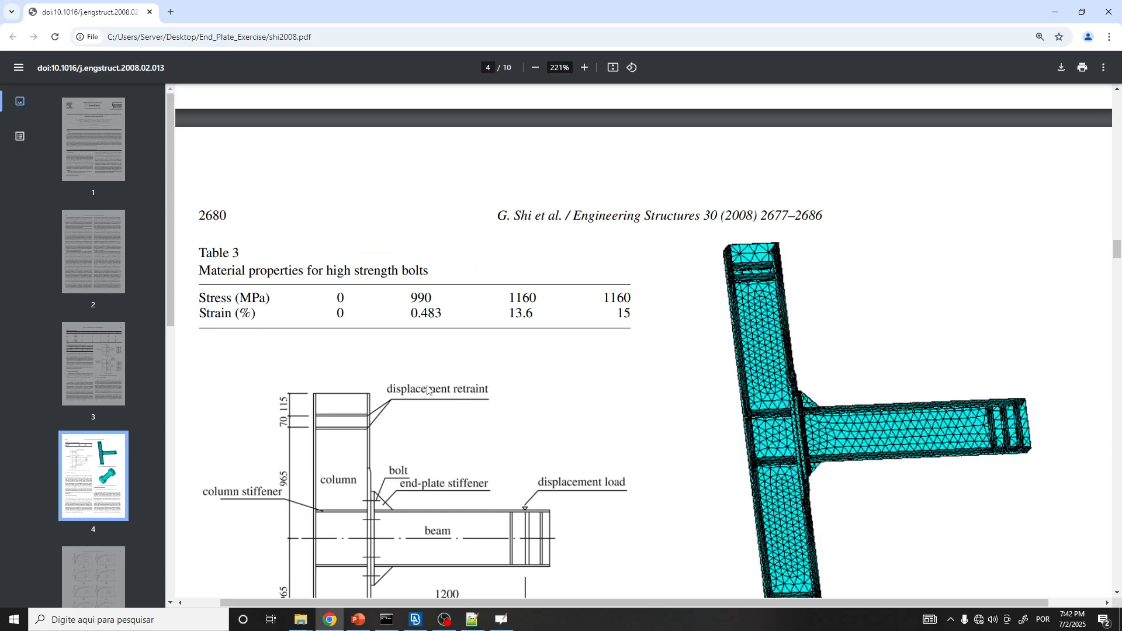
{"action": "key", "text": "super+shift+s"}
{"action": "left_click_drag", "start_coordinate": [184, 236], "coordinate": [664, 356]}
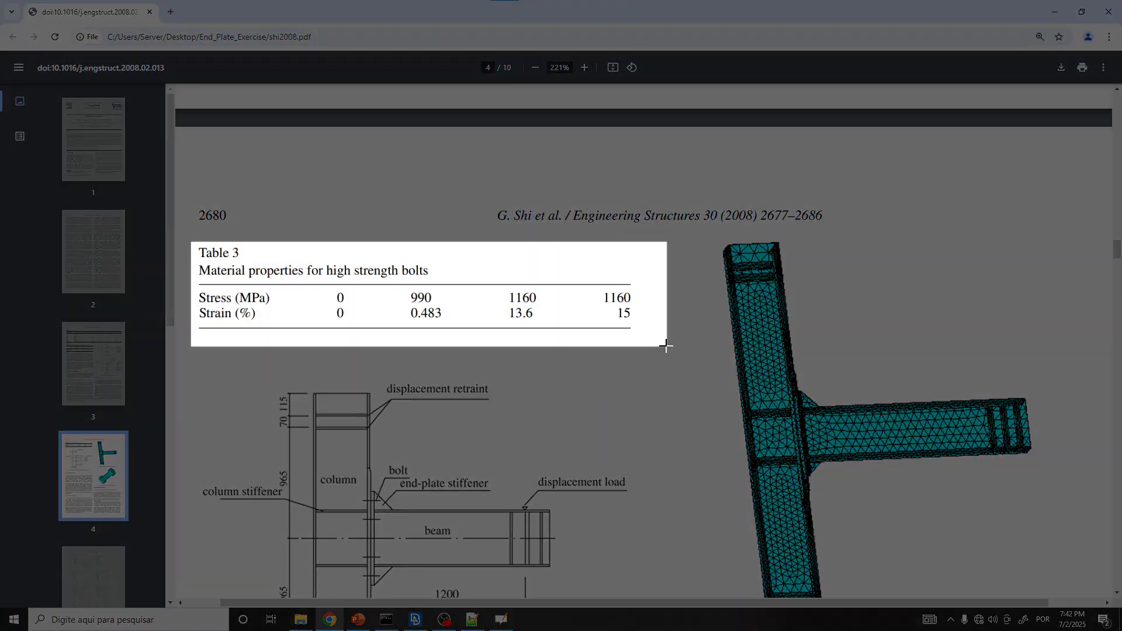
{"action": "key", "text": "alt+Tab"}
{"action": "key", "text": "ctrl+v"}
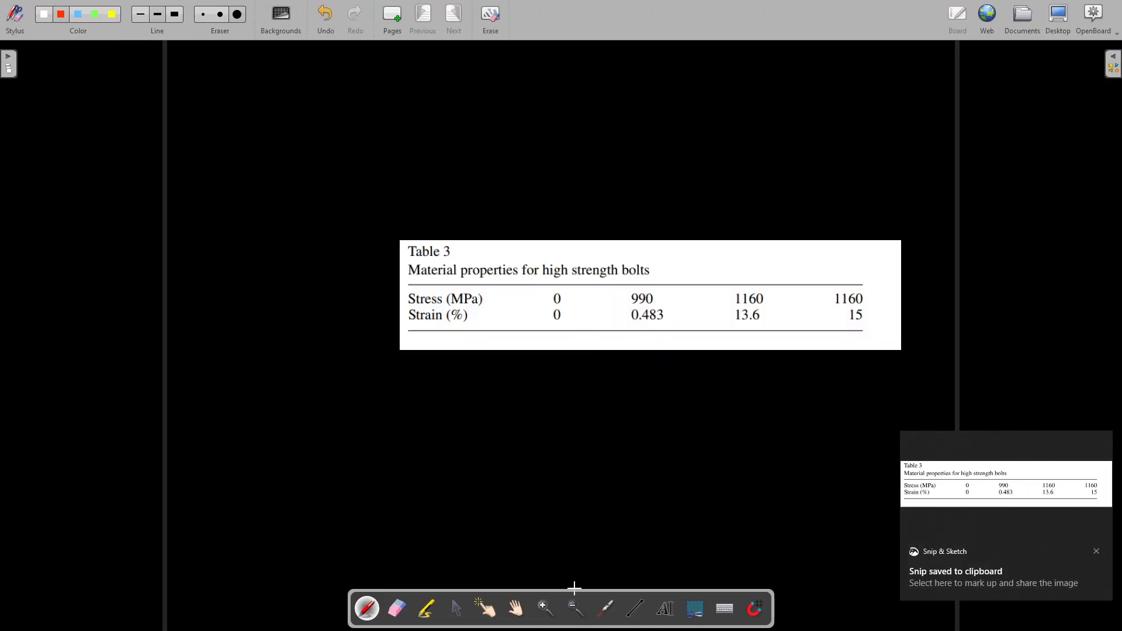
Move the pasted Table 3 image to the upper middle of the board, leaving drawing space below.
{"action": "left_click", "coordinate": [457, 609]}
{"action": "left_click", "coordinate": [618, 348]}
{"action": "mouse_move", "coordinate": [619, 351]}
{"action": "left_mouse_down"}
{"action": "mouse_move", "coordinate": [526, 228]}
{"action": "mouse_move", "coordinate": [534, 213]}
{"action": "mouse_move", "coordinate": [522, 225]}
{"action": "left_mouse_up"}
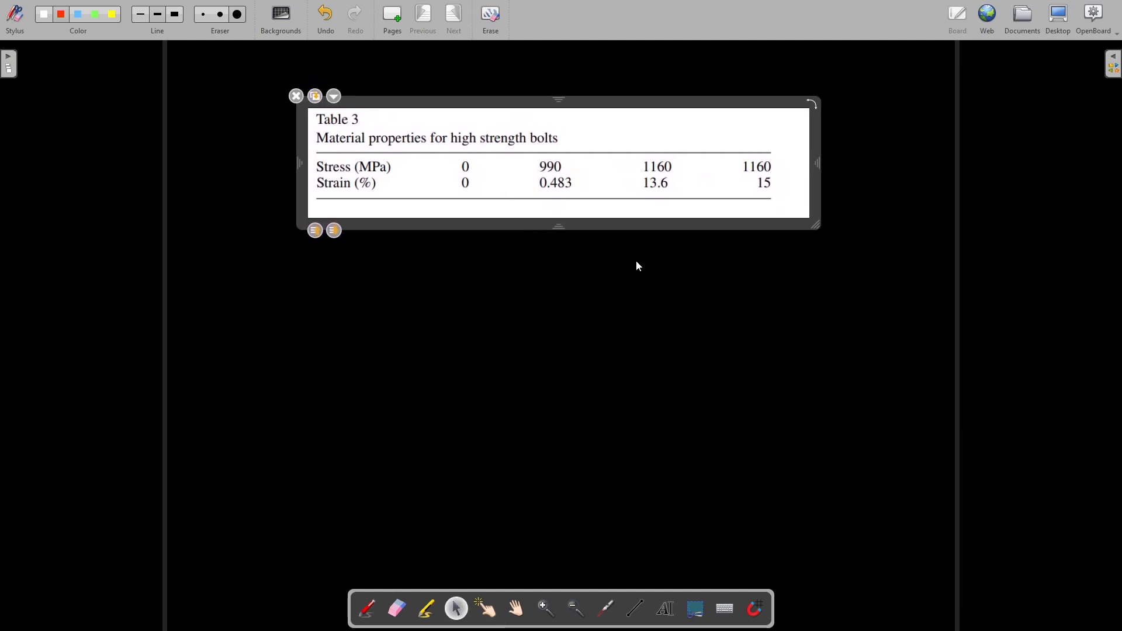
Draw red stress-strain axes below the table, labelling the vertical axis σ and the horizontal axis ε.
{"action": "left_click", "coordinate": [63, 18]}
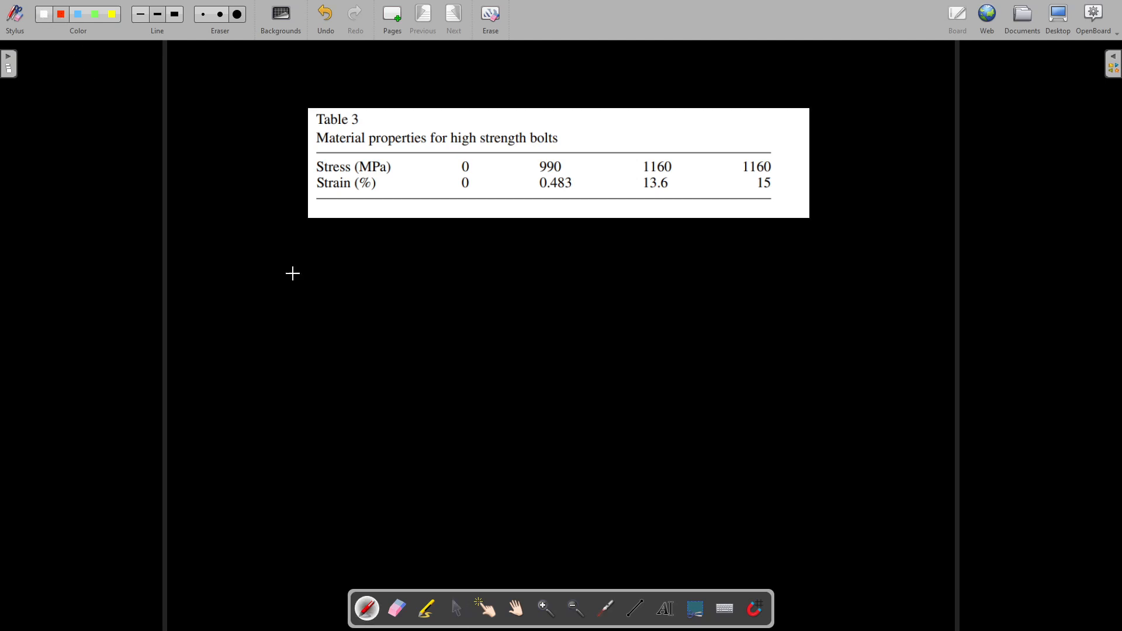
{"action": "scroll", "coordinate": [292, 273], "scroll_direction": "down", "scroll_amount": 1}
{"action": "mouse_move", "coordinate": [358, 187]}
{"action": "left_mouse_down"}
{"action": "mouse_move", "coordinate": [368, 193]}
{"action": "mouse_move", "coordinate": [380, 451]}
{"action": "mouse_move", "coordinate": [696, 444]}
{"action": "mouse_move", "coordinate": [733, 467]}
{"action": "left_mouse_up"}
{"action": "left_click_drag", "start_coordinate": [346, 157], "coordinate": [333, 168]}
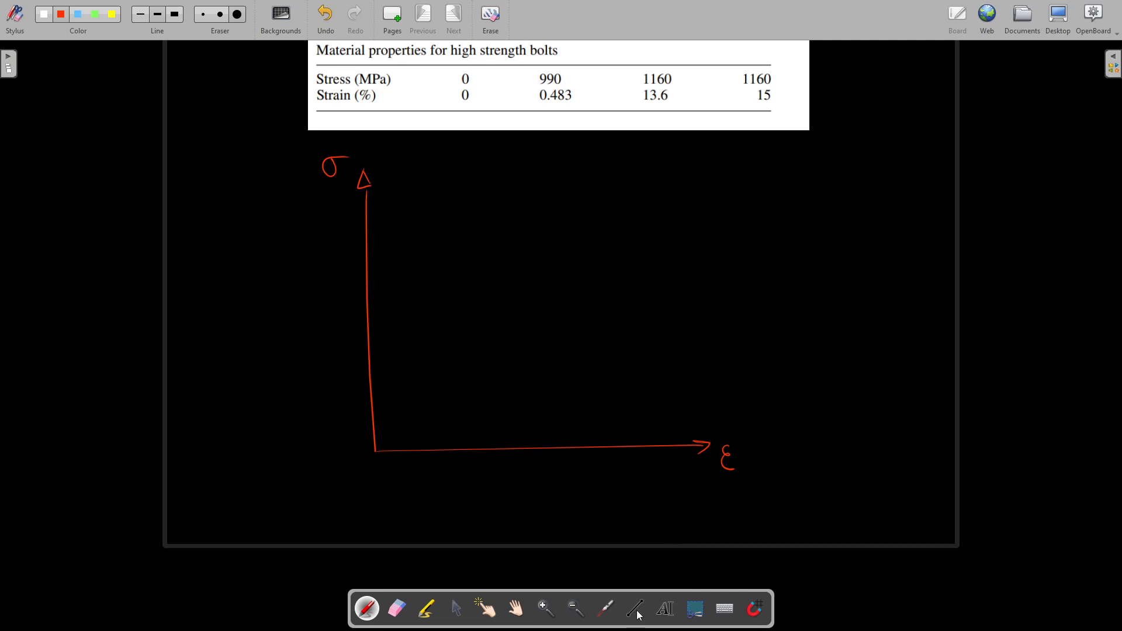
Outline the table's 0 and 990 MPa data pairs in red, marking the graph's origin with a dot and 990 on the stress axis.
{"action": "scroll", "coordinate": [446, 356], "scroll_direction": "up", "scroll_amount": 5}
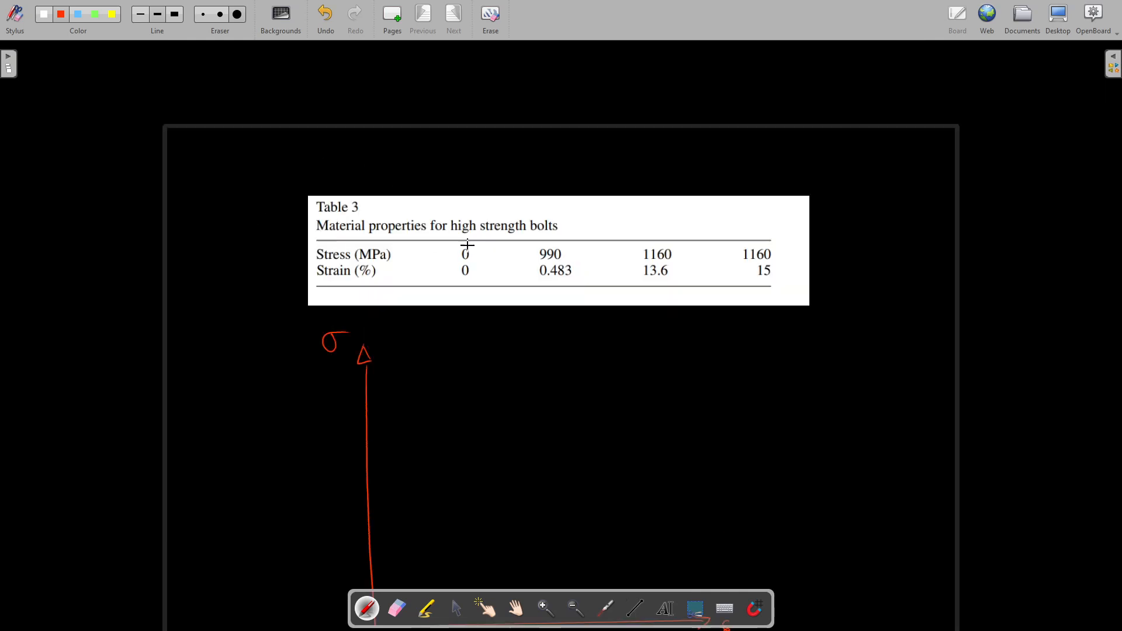
{"action": "mouse_move", "coordinate": [457, 247]}
{"action": "left_mouse_down"}
{"action": "mouse_move", "coordinate": [475, 284]}
{"action": "mouse_move", "coordinate": [471, 248]}
{"action": "left_mouse_up"}
{"action": "scroll", "coordinate": [386, 333], "scroll_direction": "down", "scroll_amount": 5}
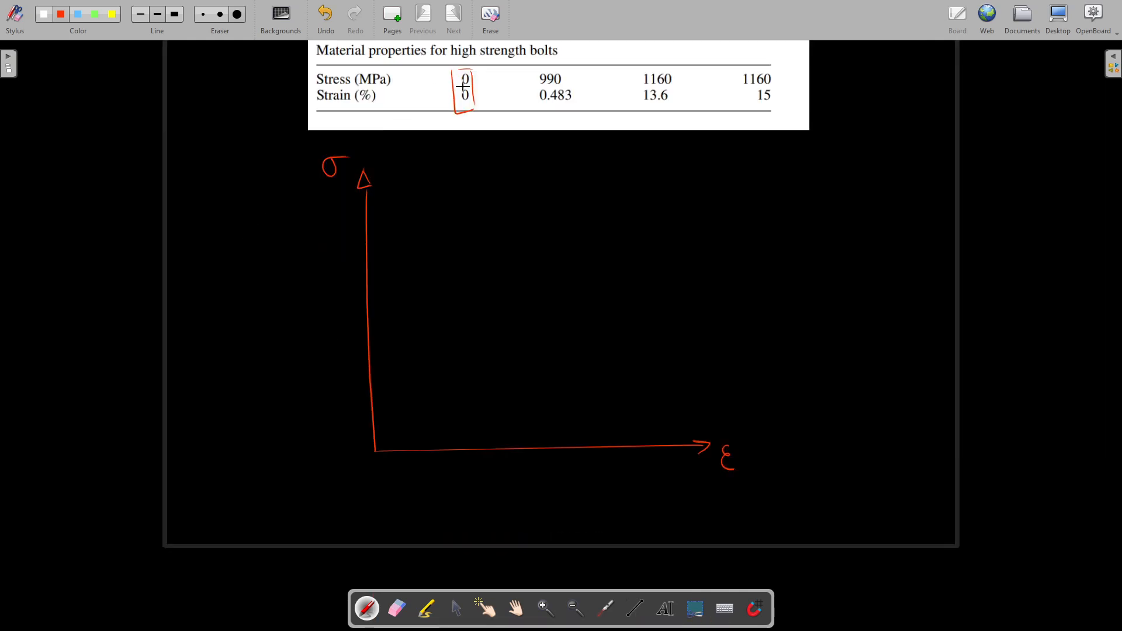
{"action": "scroll", "coordinate": [388, 223], "scroll_direction": "down", "scroll_amount": 3}
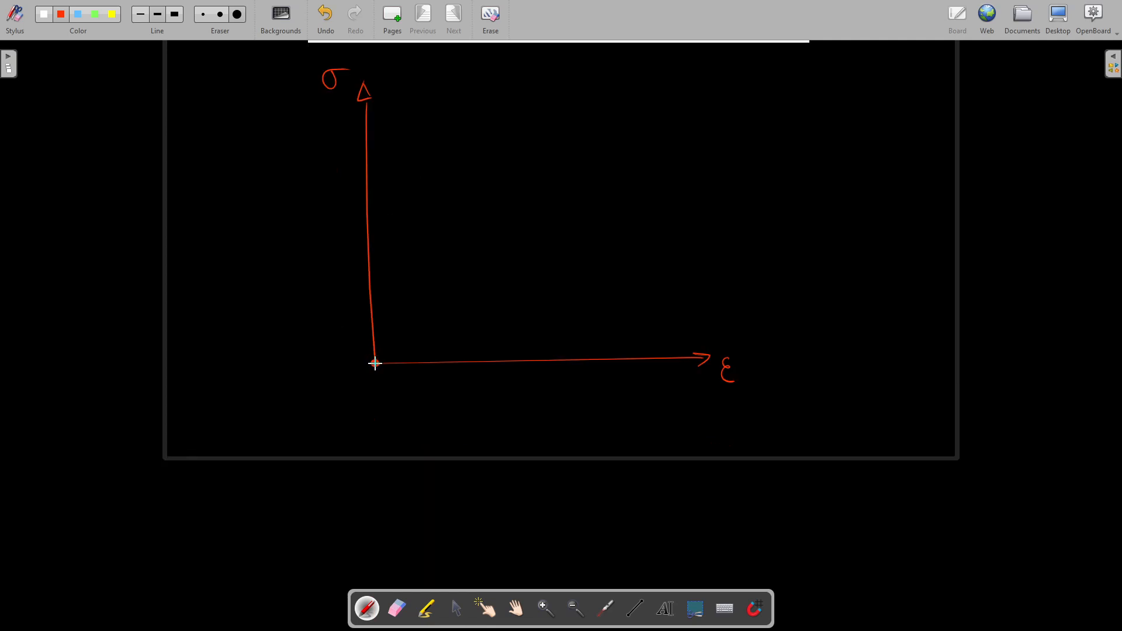
{"action": "scroll", "coordinate": [374, 292], "scroll_direction": "up", "scroll_amount": 5}
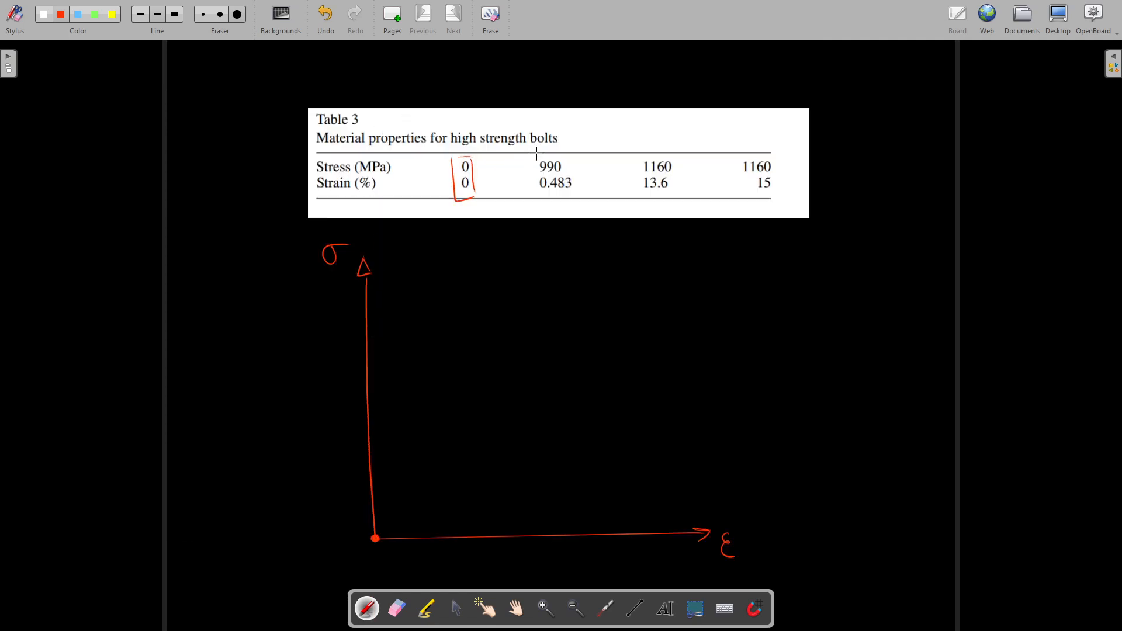
{"action": "mouse_move", "coordinate": [562, 155]}
{"action": "left_mouse_down"}
{"action": "mouse_move", "coordinate": [529, 166]}
{"action": "mouse_move", "coordinate": [567, 209]}
{"action": "mouse_move", "coordinate": [582, 197]}
{"action": "left_mouse_up"}
{"action": "mouse_move", "coordinate": [359, 411]}
{"action": "left_mouse_down"}
{"action": "mouse_move", "coordinate": [373, 409]}
{"action": "mouse_move", "coordinate": [325, 420]}
{"action": "mouse_move", "coordinate": [349, 405]}
{"action": "left_mouse_up"}
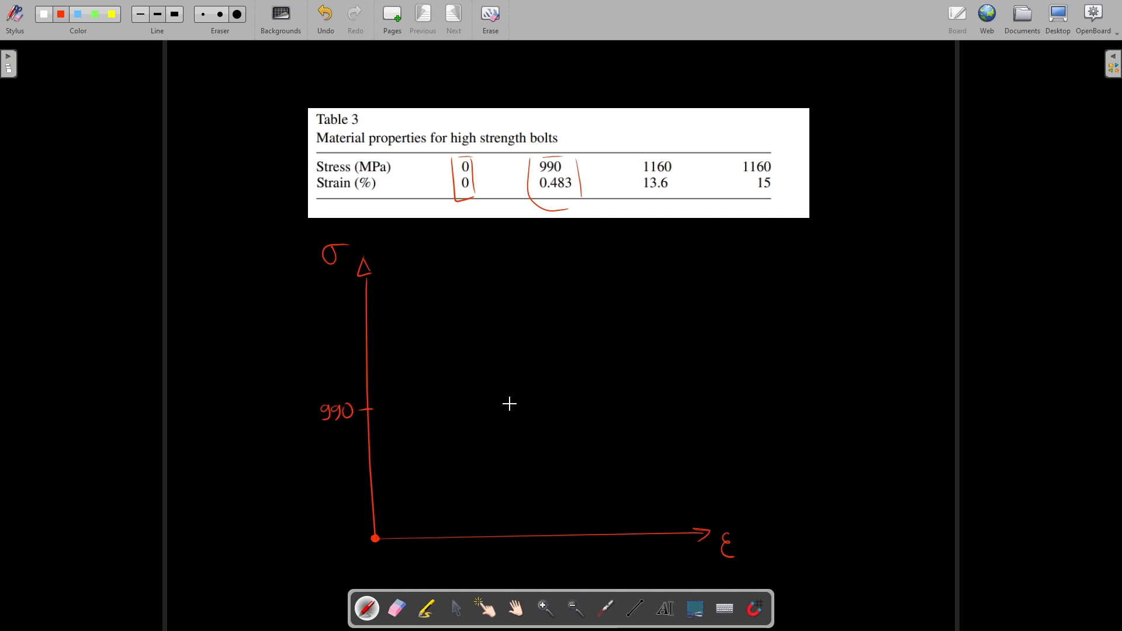
Draw dashed guides from 990 across and down to the strain axis, labelling the tick there 0.483%.
{"action": "scroll", "coordinate": [372, 340], "scroll_direction": "down", "scroll_amount": 2}
{"action": "left_click_drag", "start_coordinate": [372, 321], "coordinate": [382, 320]}
{"action": "mouse_move", "coordinate": [394, 320]}
{"action": "left_mouse_down"}
{"action": "mouse_move", "coordinate": [423, 318]}
{"action": "mouse_move", "coordinate": [429, 345]}
{"action": "left_mouse_up"}
{"action": "left_click_drag", "start_coordinate": [431, 367], "coordinate": [431, 375]}
{"action": "left_click_drag", "start_coordinate": [433, 399], "coordinate": [434, 404]}
{"action": "mouse_move", "coordinate": [436, 452]}
{"action": "left_mouse_down"}
{"action": "mouse_move", "coordinate": [436, 441]}
{"action": "mouse_move", "coordinate": [421, 483]}
{"action": "mouse_move", "coordinate": [430, 474]}
{"action": "left_mouse_up"}
{"action": "scroll", "coordinate": [469, 370], "scroll_direction": "up", "scroll_amount": 2}
{"action": "scroll", "coordinate": [541, 196], "scroll_direction": "down", "scroll_amount": 2}
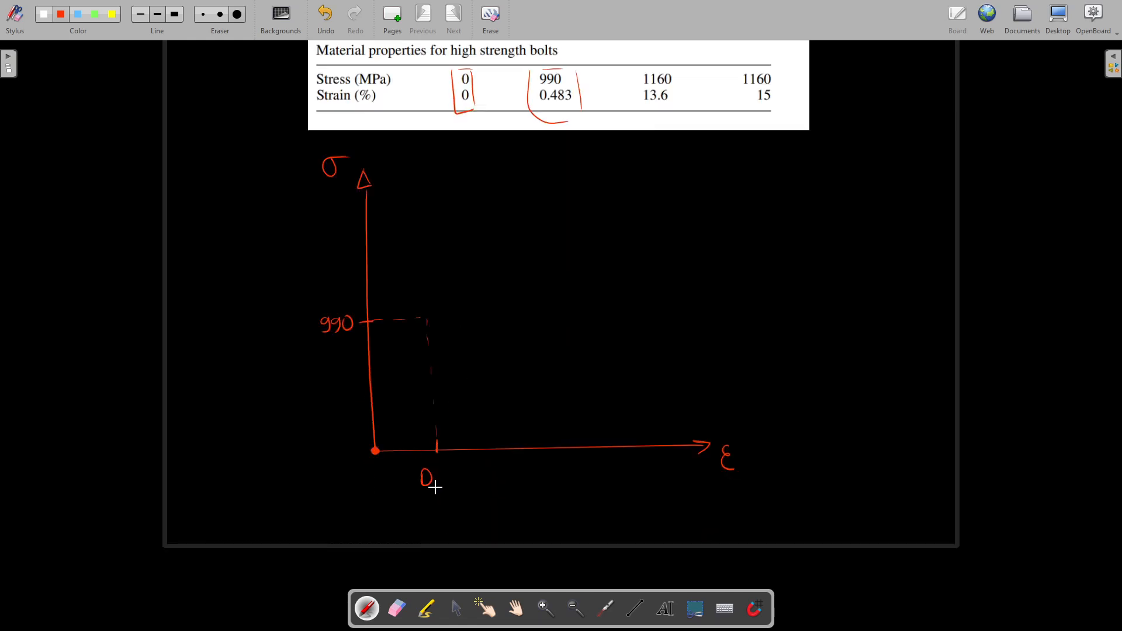
{"action": "mouse_move", "coordinate": [445, 468]}
{"action": "left_mouse_down"}
{"action": "mouse_move", "coordinate": [453, 479]}
{"action": "mouse_move", "coordinate": [457, 464]}
{"action": "mouse_move", "coordinate": [471, 471]}
{"action": "mouse_move", "coordinate": [467, 486]}
{"action": "left_mouse_up"}
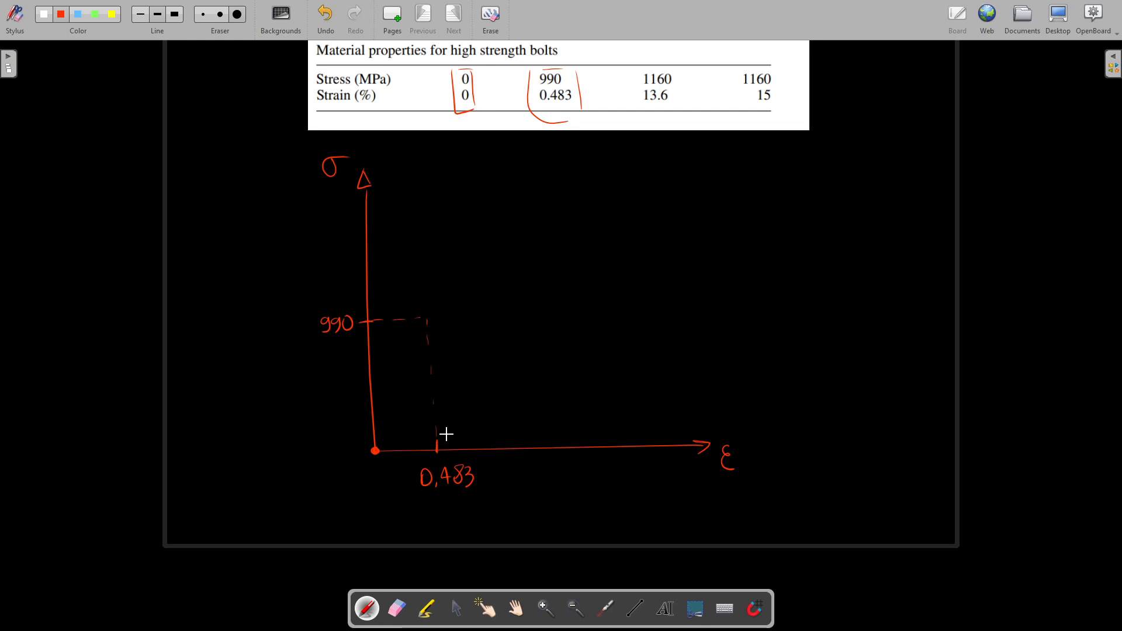
{"action": "scroll", "coordinate": [376, 208], "scroll_direction": "up", "scroll_amount": 2}
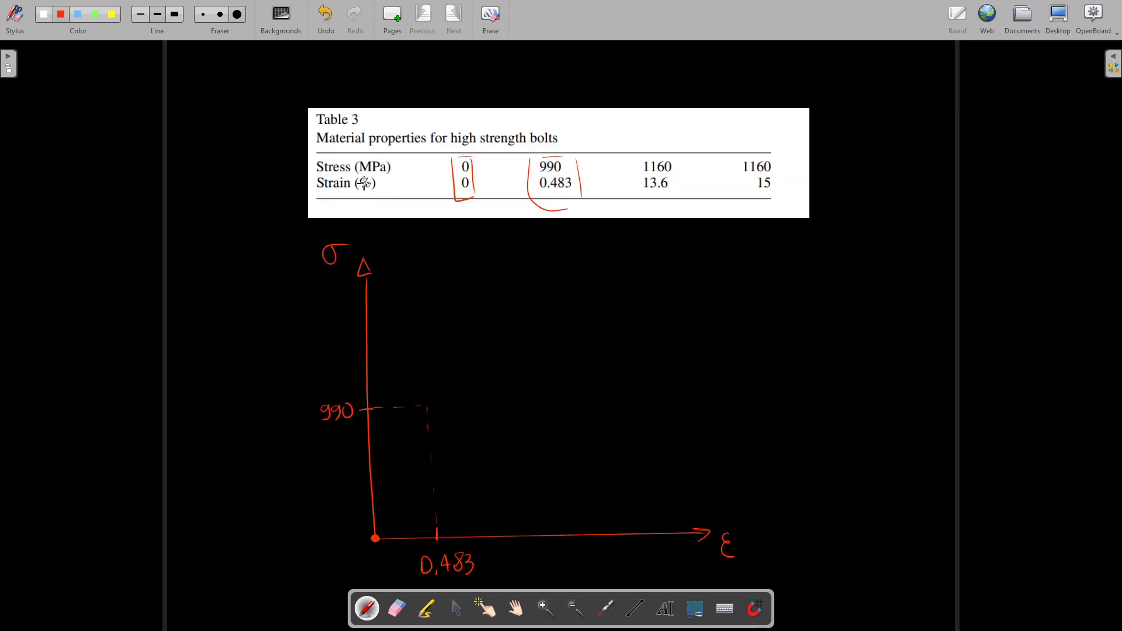
{"action": "scroll", "coordinate": [353, 191], "scroll_direction": "down", "scroll_amount": 4}
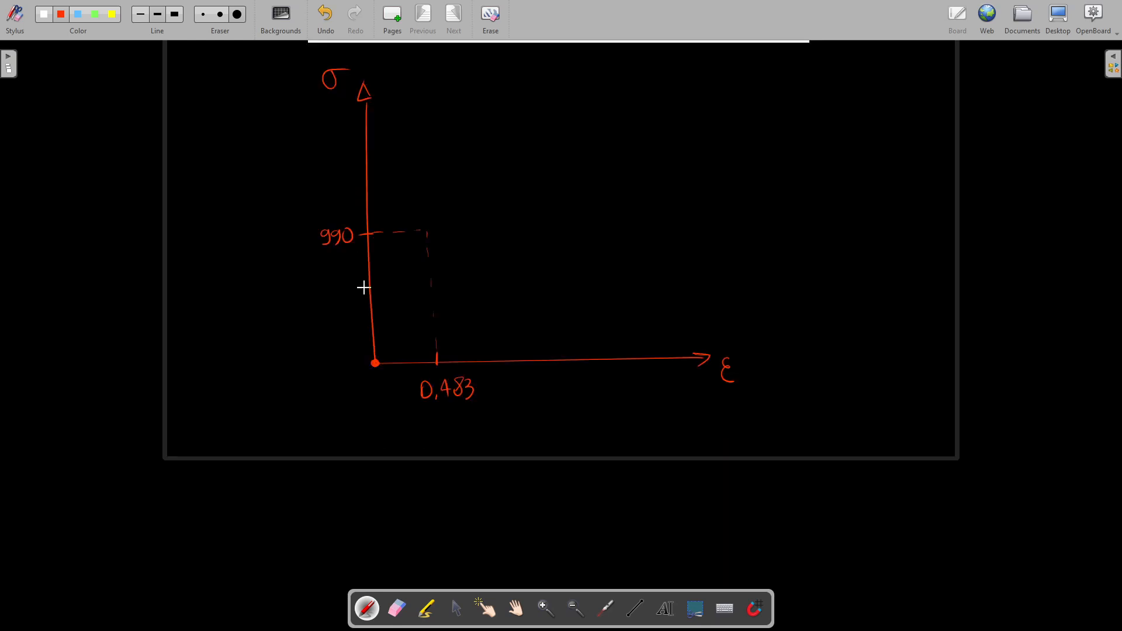
{"action": "mouse_move", "coordinate": [492, 378]}
{"action": "left_mouse_down"}
{"action": "mouse_move", "coordinate": [483, 401]}
{"action": "mouse_move", "coordinate": [480, 387]}
{"action": "mouse_move", "coordinate": [494, 397]}
{"action": "left_mouse_up"}
{"action": "scroll", "coordinate": [333, 282], "scroll_direction": "up", "scroll_amount": 4}
{"action": "scroll", "coordinate": [369, 260], "scroll_direction": "down", "scroll_amount": 4}
{"action": "scroll", "coordinate": [372, 284], "scroll_direction": "up", "scroll_amount": 4}
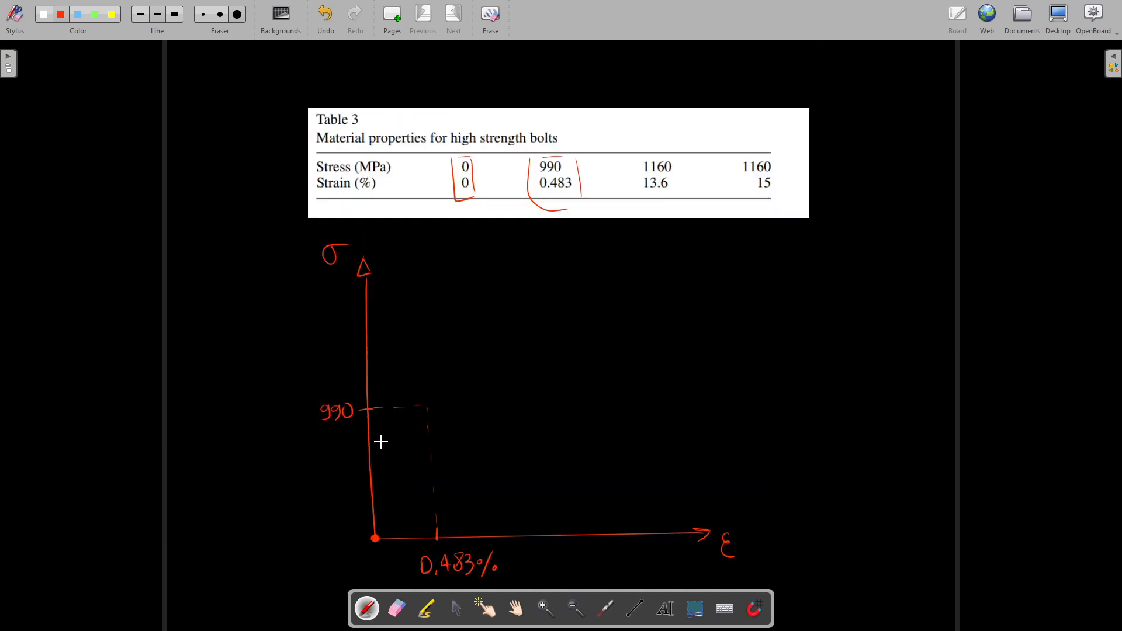
Draw a straight red elastic line from the origin to the corner of the dashed guides.
{"action": "left_click", "coordinate": [638, 610]}
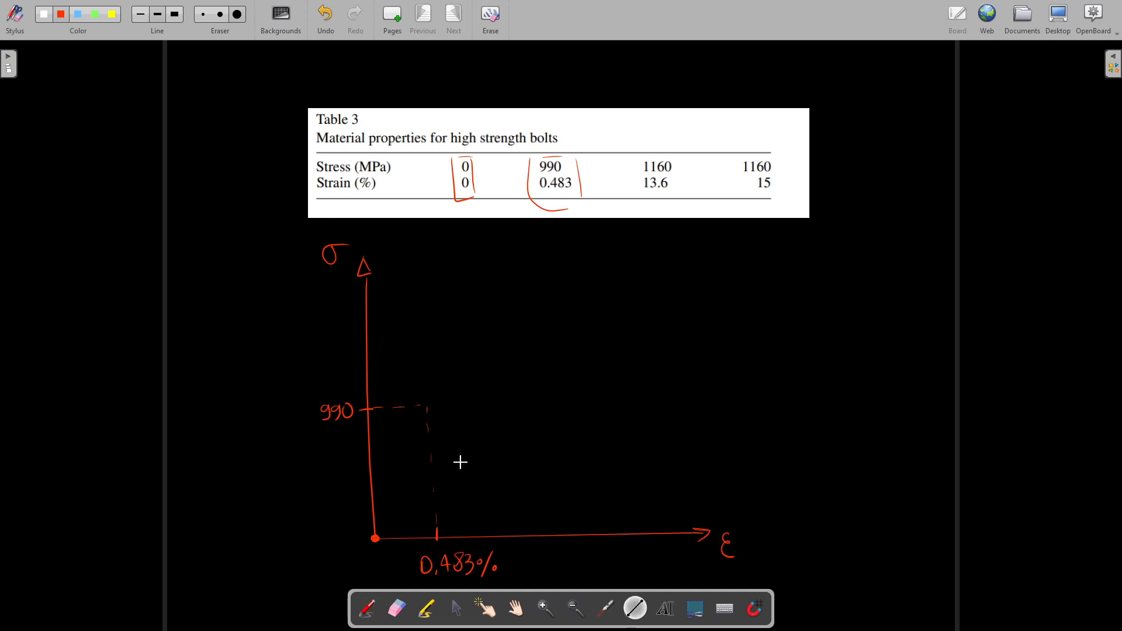
{"action": "scroll", "coordinate": [458, 461], "scroll_direction": "down", "scroll_amount": 2}
{"action": "left_click_drag", "start_coordinate": [373, 451], "coordinate": [425, 317]}
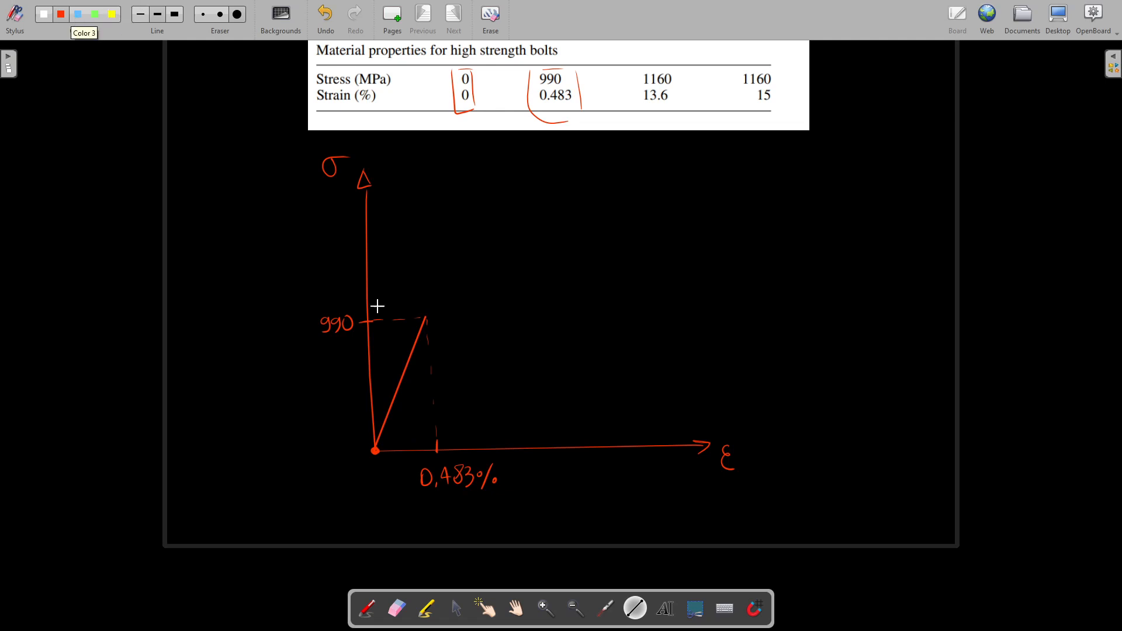
{"action": "scroll", "coordinate": [431, 316], "scroll_direction": "up", "scroll_amount": 3}
{"action": "scroll", "coordinate": [430, 390], "scroll_direction": "down", "scroll_amount": 3}
Write σe = beside the 990 stress mark and label the elastic line's slope E, undoing the stray stroke.
{"action": "left_click", "coordinate": [365, 608]}
{"action": "left_click_drag", "start_coordinate": [301, 327], "coordinate": [312, 325]}
{"action": "mouse_move", "coordinate": [302, 331]}
{"action": "left_mouse_down"}
{"action": "mouse_move", "coordinate": [312, 329]}
{"action": "mouse_move", "coordinate": [276, 322]}
{"action": "mouse_move", "coordinate": [284, 340]}
{"action": "left_mouse_up"}
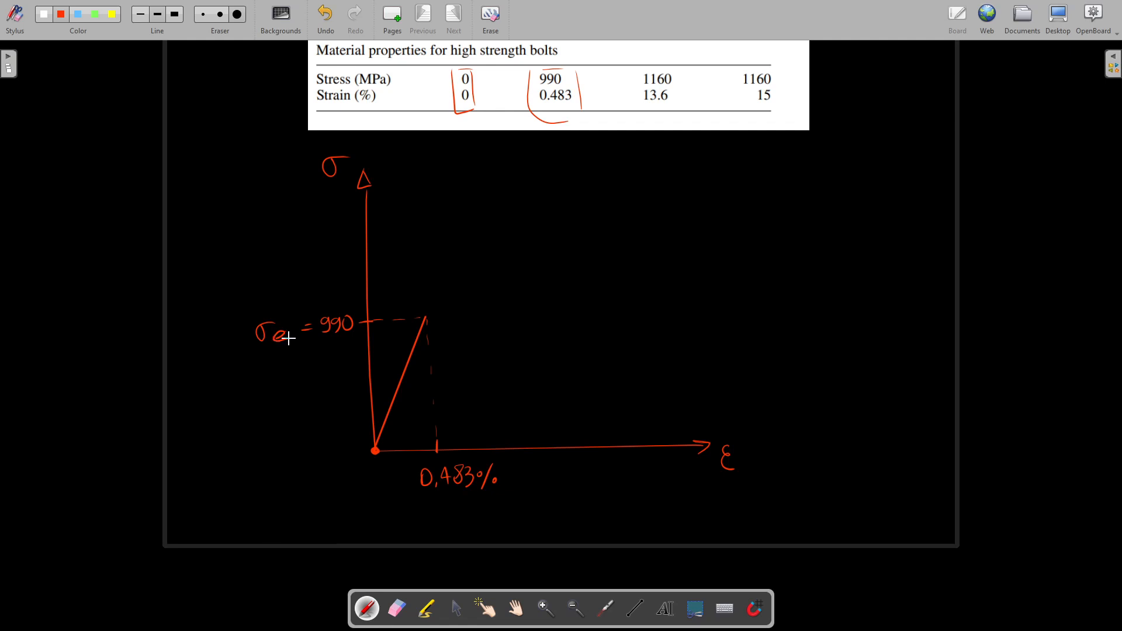
{"action": "scroll", "coordinate": [164, 195], "scroll_direction": "down", "scroll_amount": 2}
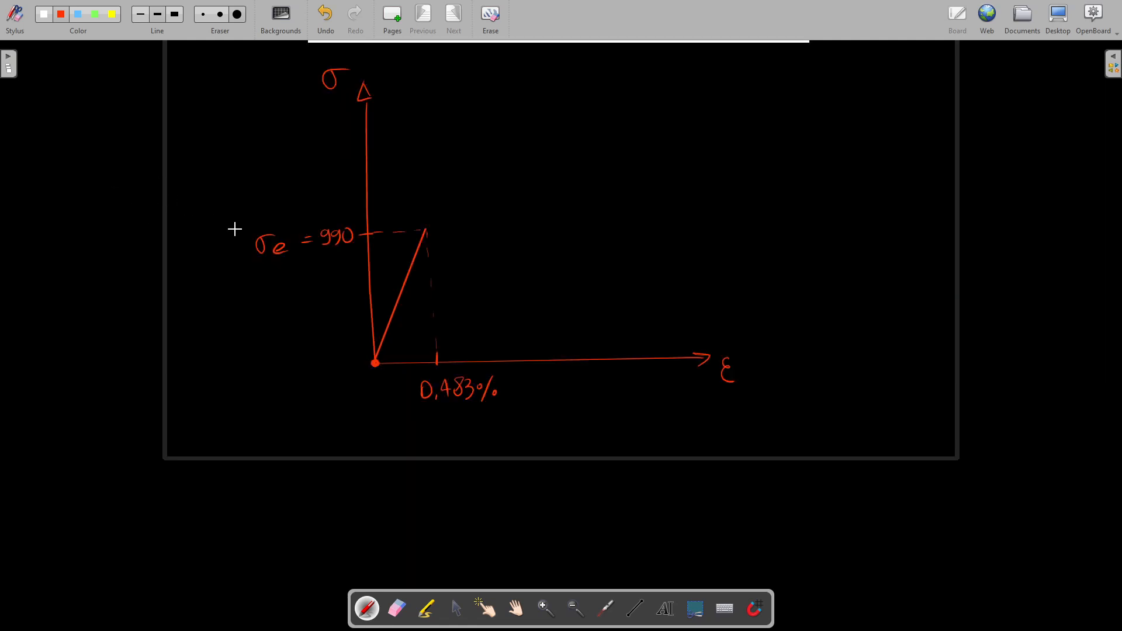
{"action": "mouse_move", "coordinate": [408, 299]}
{"action": "left_mouse_down"}
{"action": "mouse_move", "coordinate": [402, 308]}
{"action": "mouse_move", "coordinate": [420, 296]}
{"action": "left_mouse_up"}
{"action": "left_click_drag", "start_coordinate": [352, 247], "coordinate": [326, 249]}
{"action": "left_click_drag", "start_coordinate": [460, 405], "coordinate": [427, 407]}
{"action": "key", "text": "ctrl+z"}
Launch Excel and create a blank workbook.
{"action": "key", "text": "alt+Tab"}
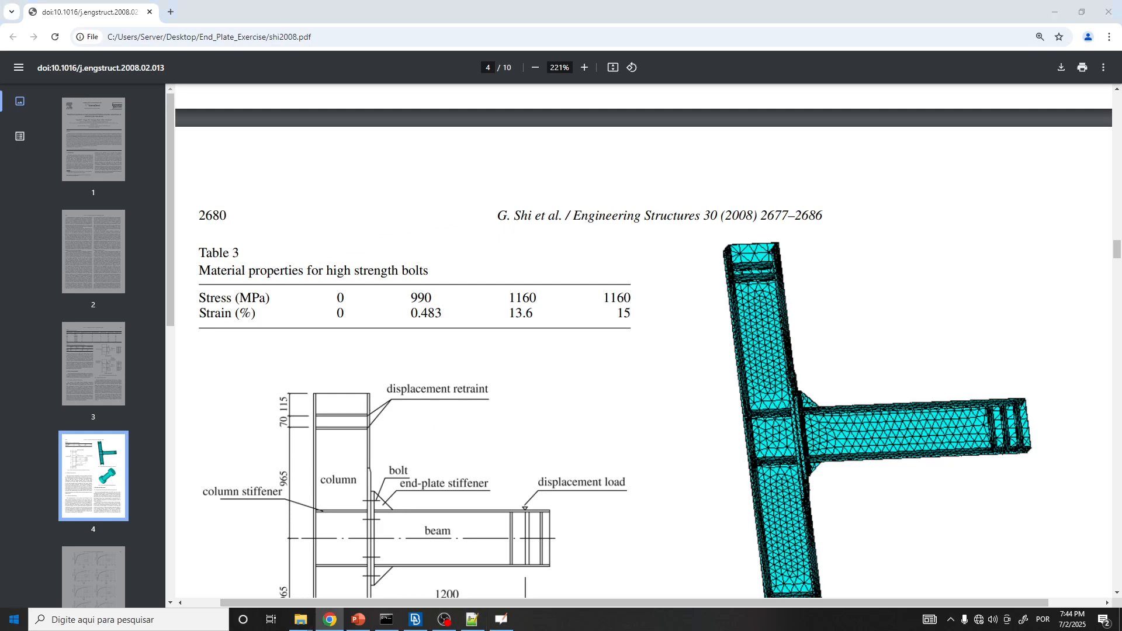
{"action": "key", "text": "super"}
{"action": "type", "text": "excel"}
{"action": "key", "text": "Return"}
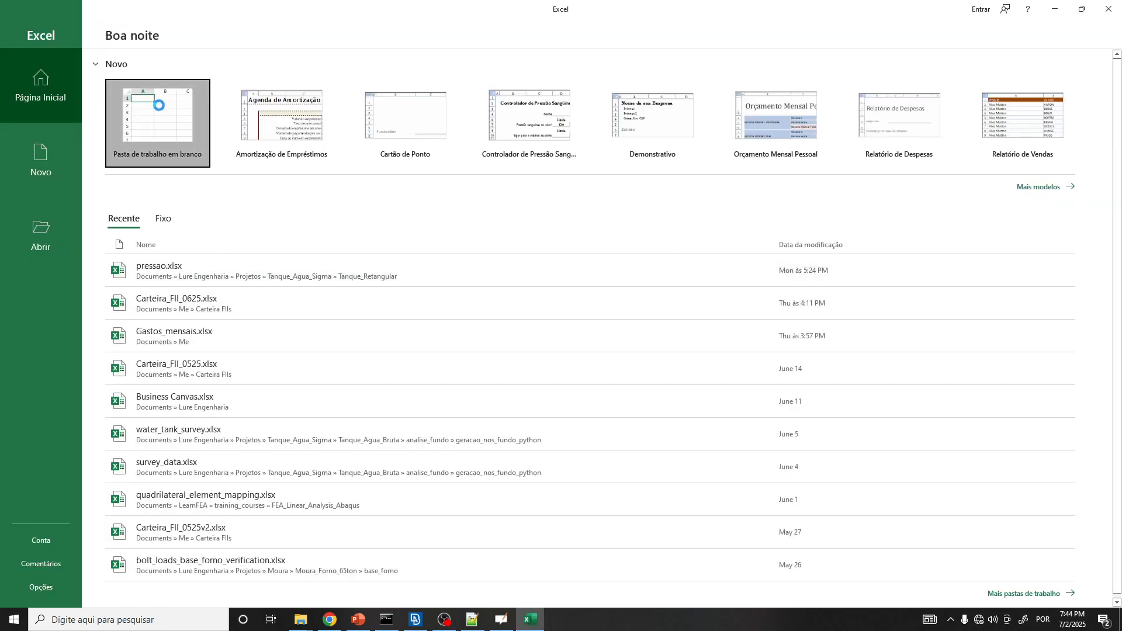
{"action": "left_click", "coordinate": [156, 107]}
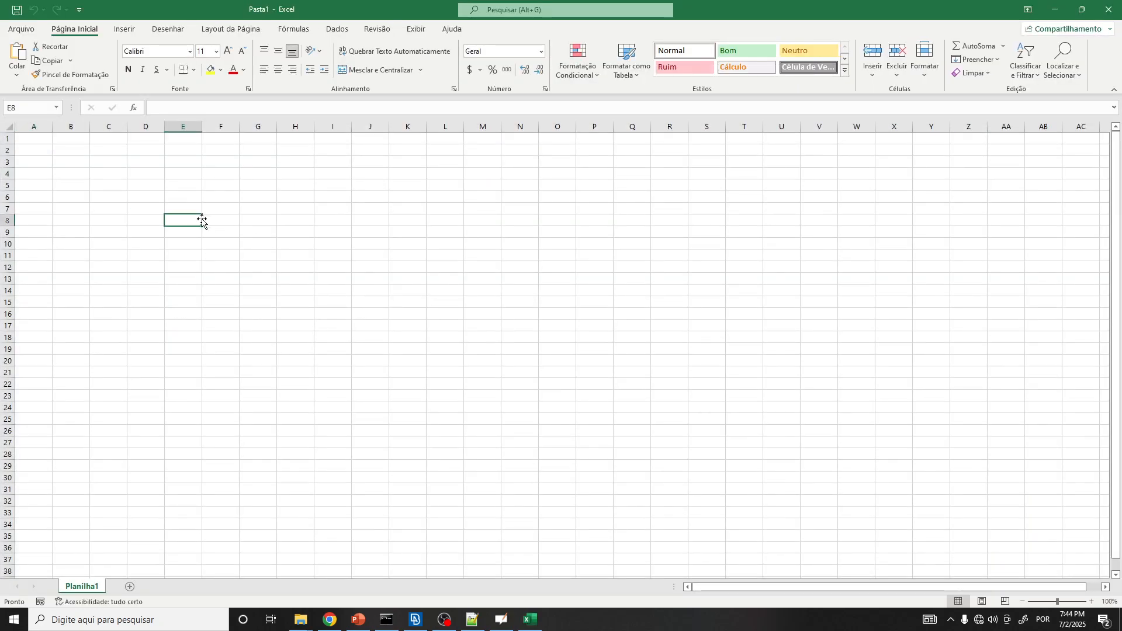
Enter the label E in cell E8, and fill E6 to G6 with sigma_e, 990 and MPa.
{"action": "type", "text": "E"}
{"action": "left_click", "coordinate": [225, 216]}
{"action": "left_click", "coordinate": [178, 195]}
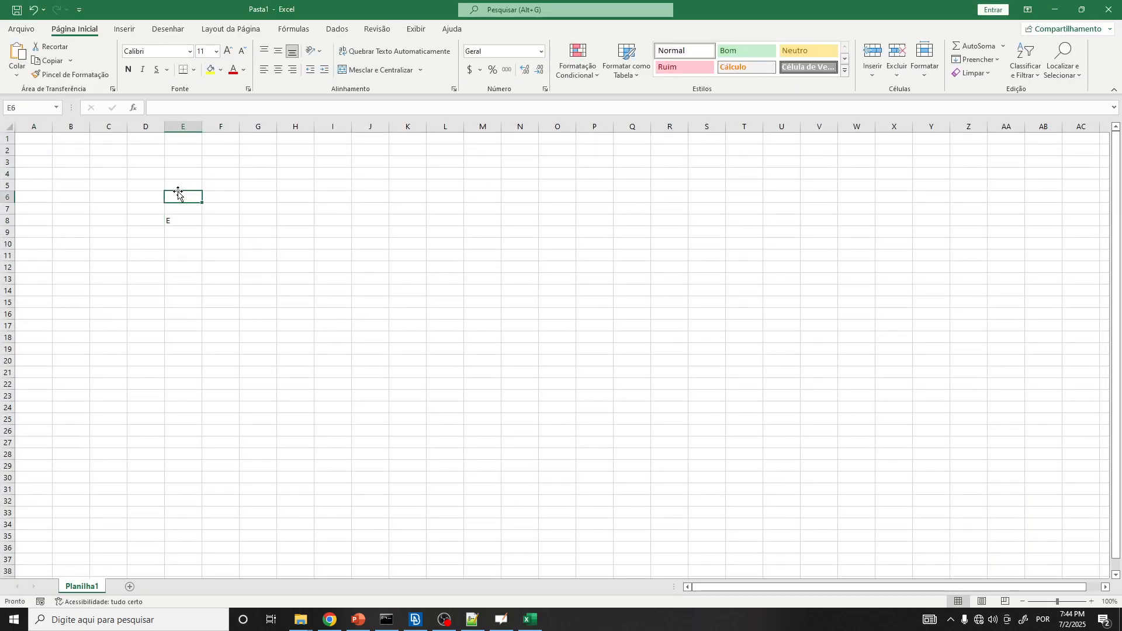
{"action": "type", "text": "sigma"}
{"action": "key", "text": "Tab"}
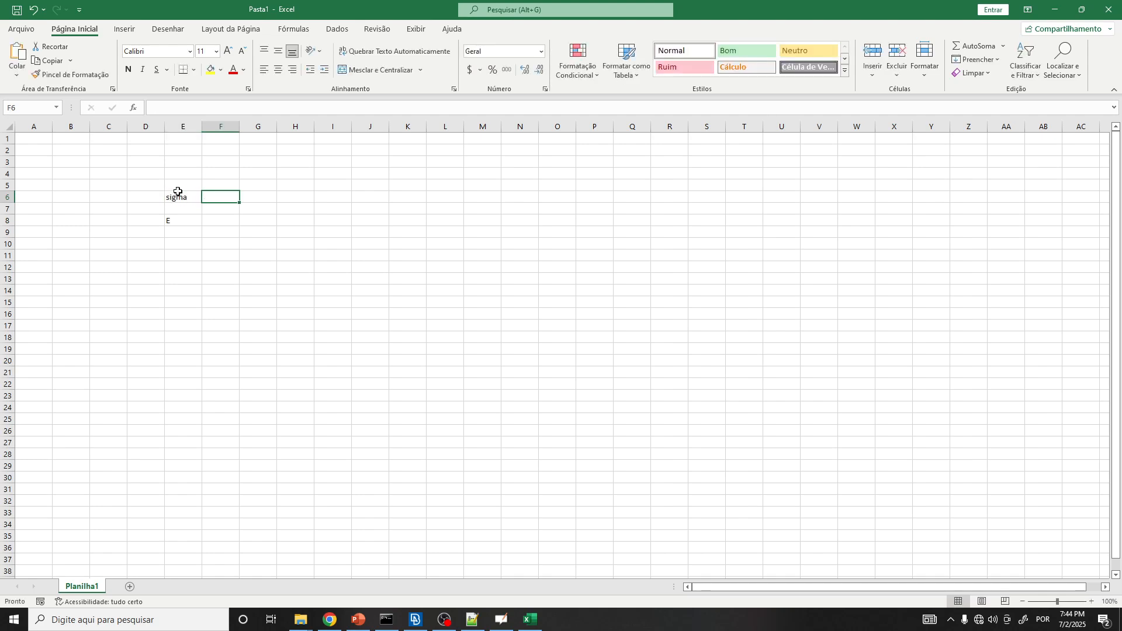
{"action": "double_click", "coordinate": [190, 198]}
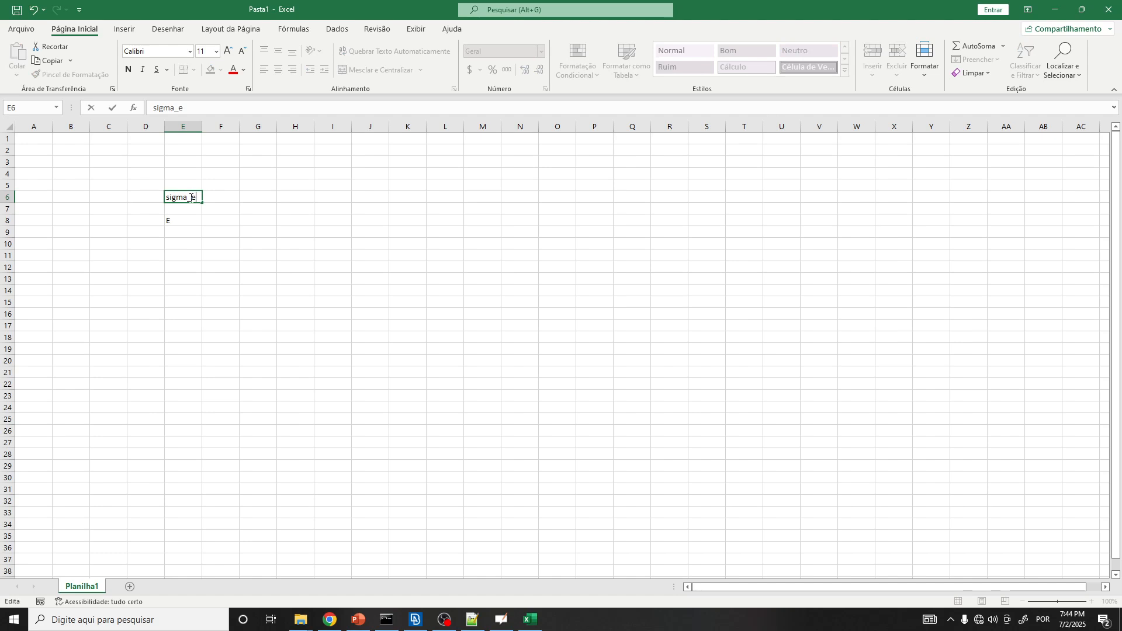
{"action": "key", "text": "Tab"}
{"action": "type", "text": "990"}
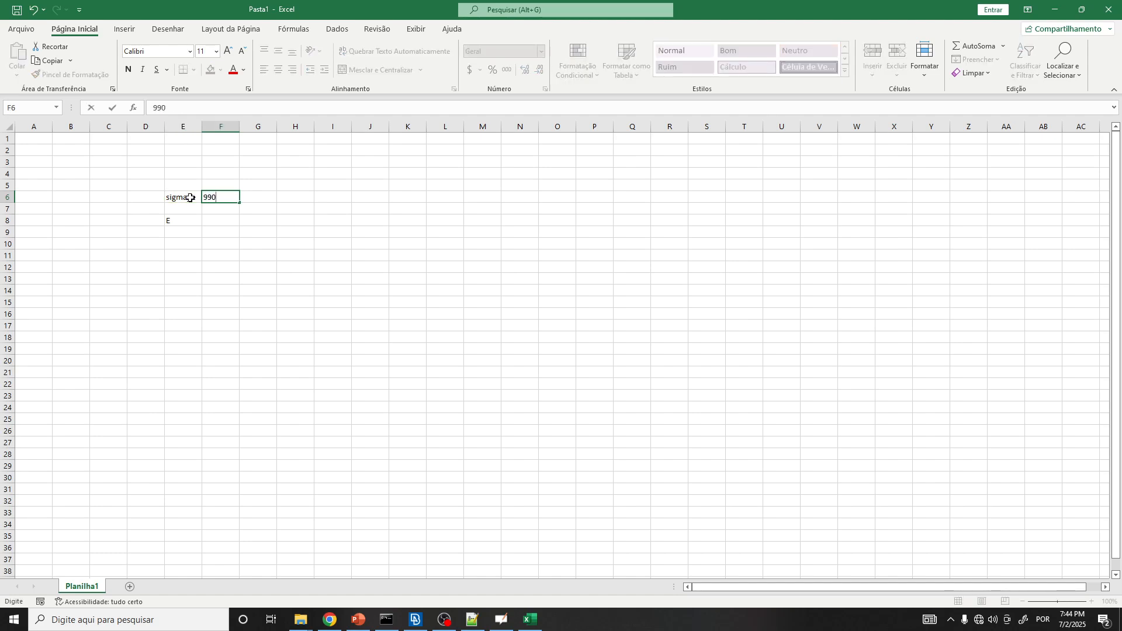
{"action": "key", "text": "Tab"}
{"action": "type", "text": "MP"}
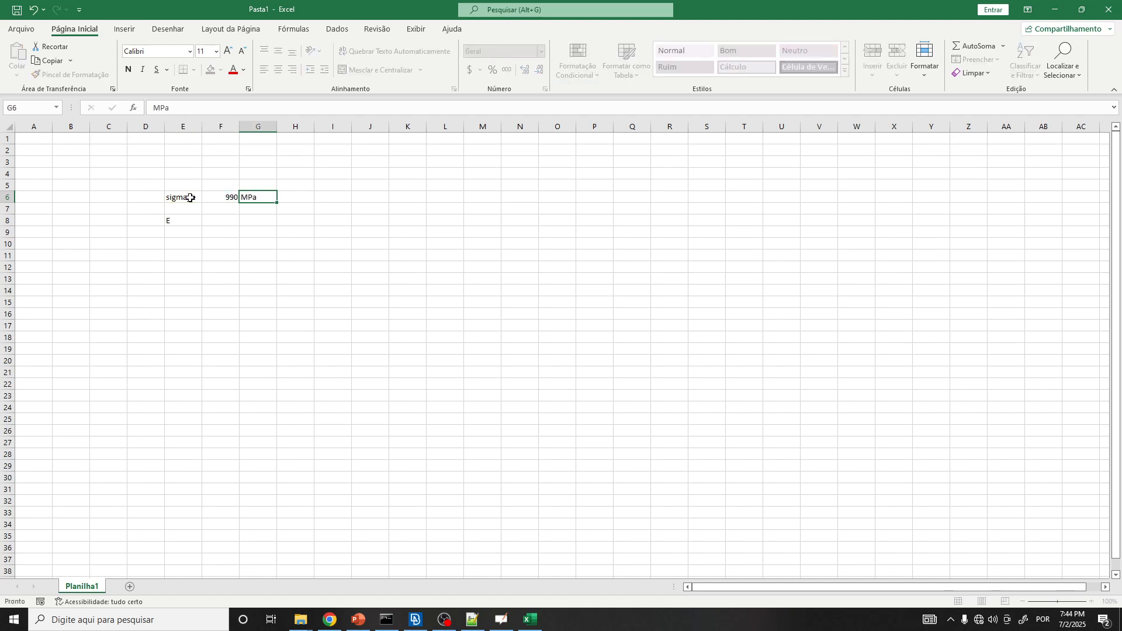
{"action": "type", "text": "a"}
{"action": "key", "text": "Return"}
{"action": "key", "text": "Left"}
{"action": "key", "text": "Right"}
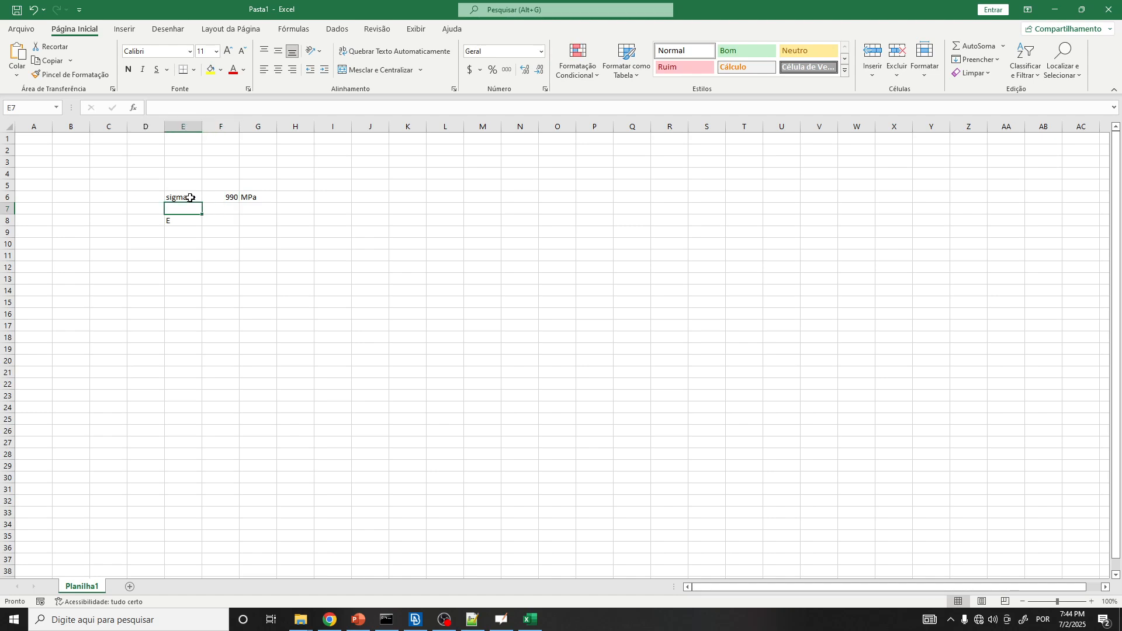
Label cell E7 strain and enter the Table 3 strain as a fraction in F7 with =0.483/100.
{"action": "type", "text": "strain"}
{"action": "key", "text": "Tab"}
{"action": "key", "text": "alt+Tab"}
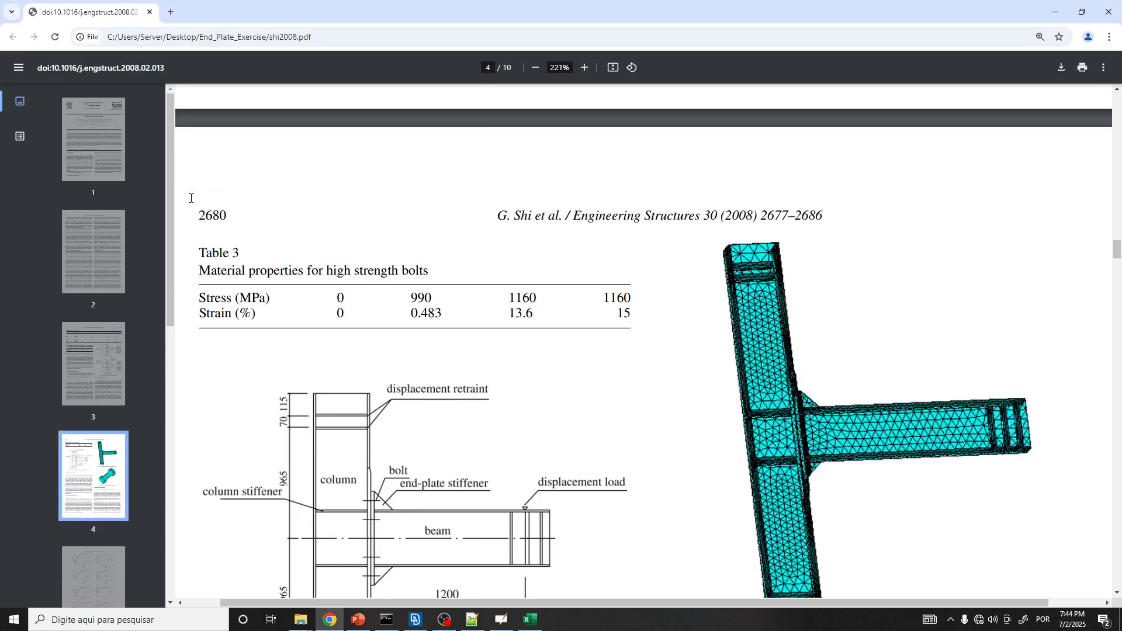
{"action": "key", "text": "alt+Tab"}
{"action": "type", "text": "0.4"}
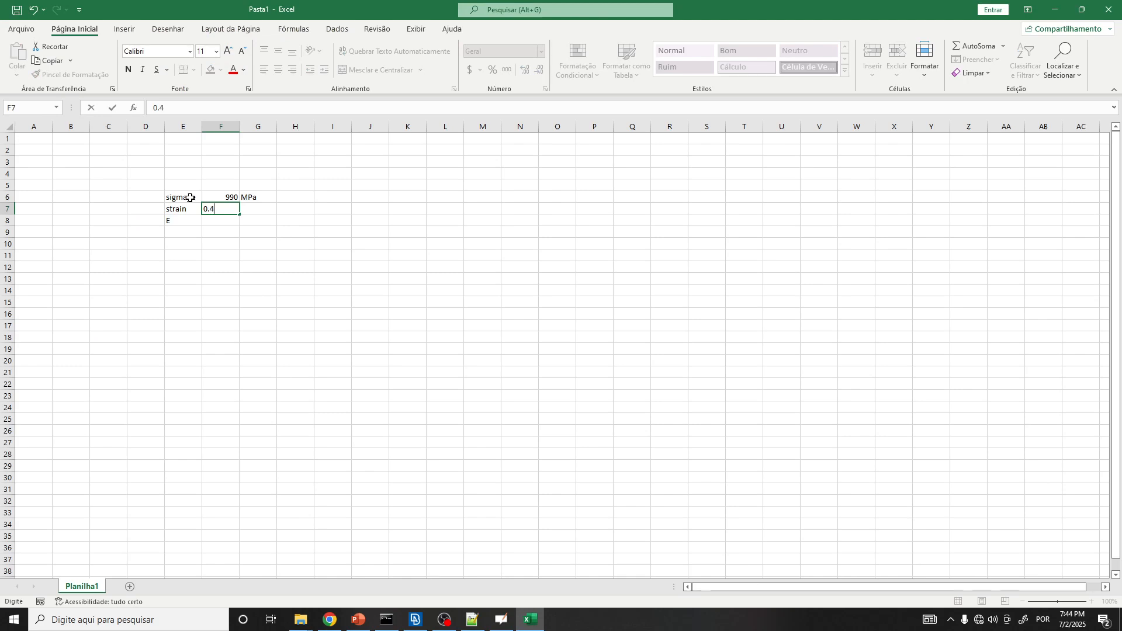
{"action": "key", "text": "alt+Tab"}
{"action": "key", "text": "alt+Tab"}
{"action": "type", "text": "8"}
{"action": "left_click", "coordinate": [155, 108]}
{"action": "type", "text": "="}
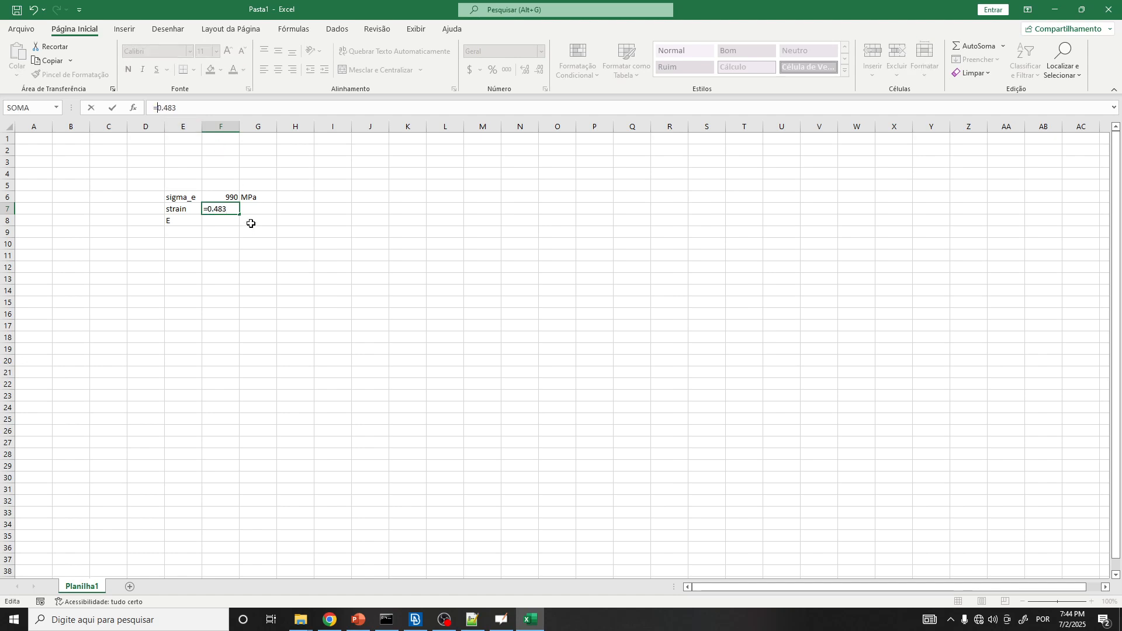
{"action": "type", "text": "/100"}
{"action": "key", "text": "Return"}
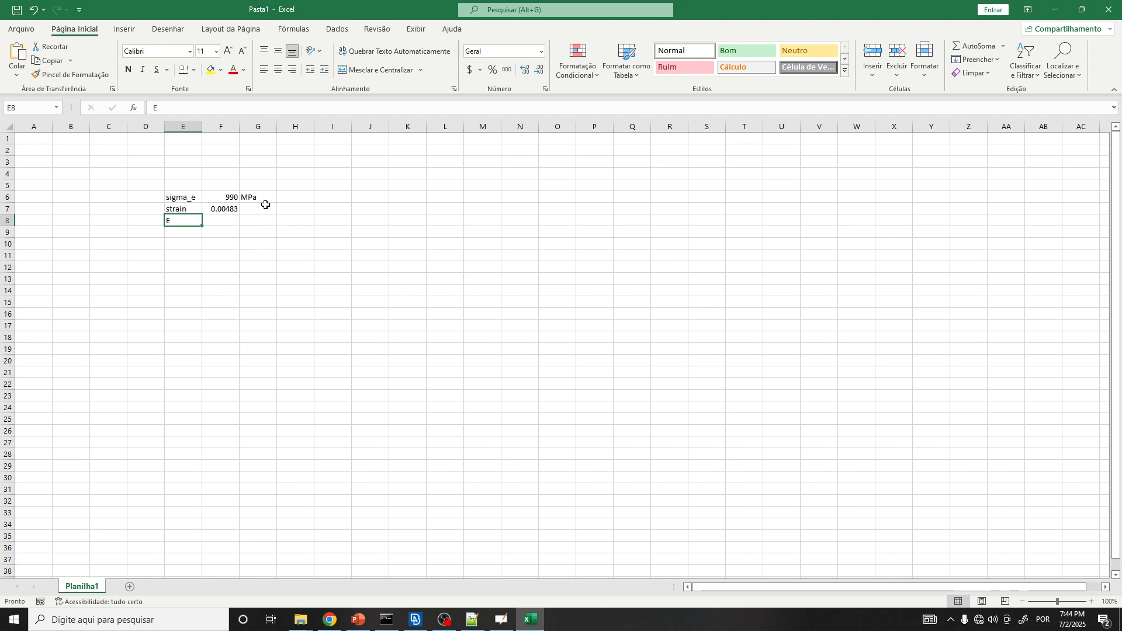
Calculate the elastic modulus in cell F8 with the formula =F6/F7.
{"action": "left_click", "coordinate": [218, 220]}
{"action": "type", "text": "="}
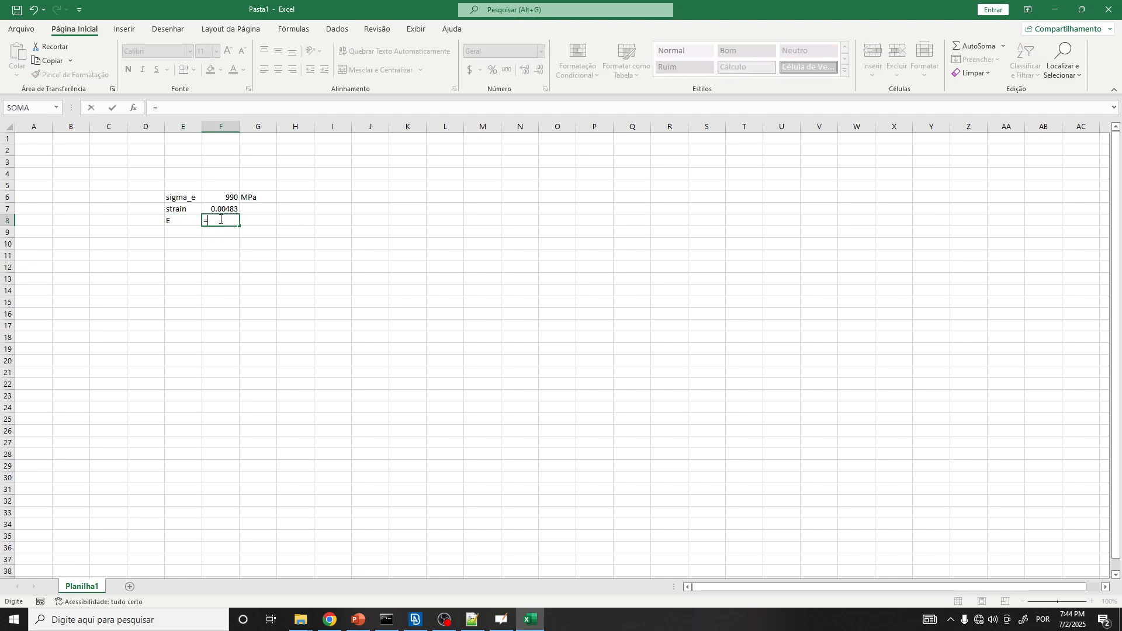
{"action": "left_click", "coordinate": [228, 196]}
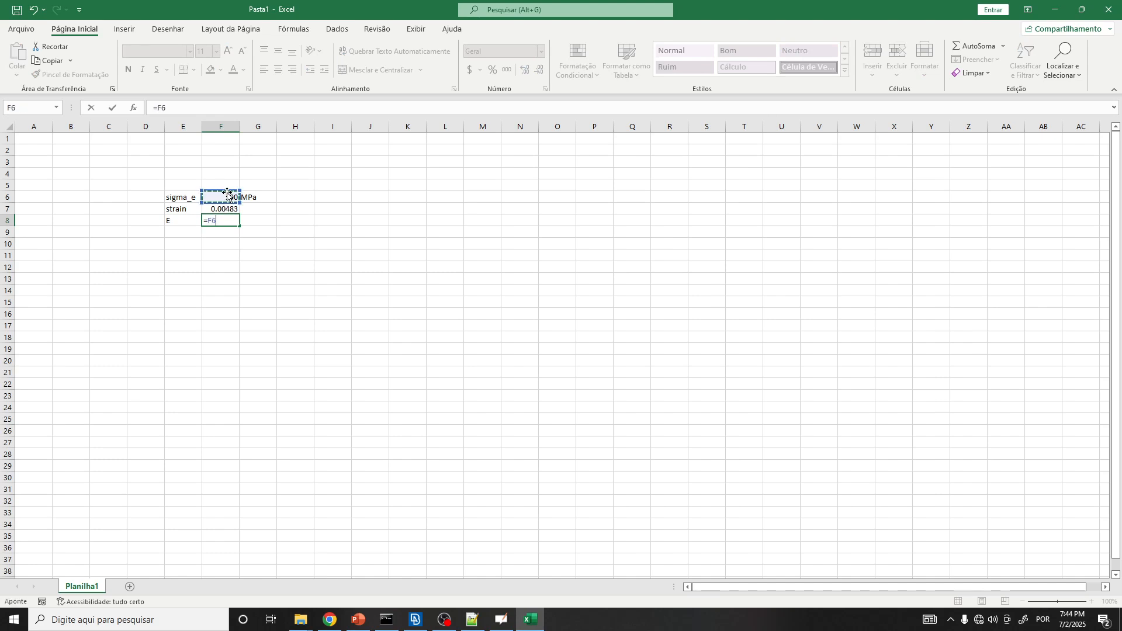
{"action": "type", "text": "/"}
{"action": "left_click", "coordinate": [226, 209]}
{"action": "key", "text": "Return"}
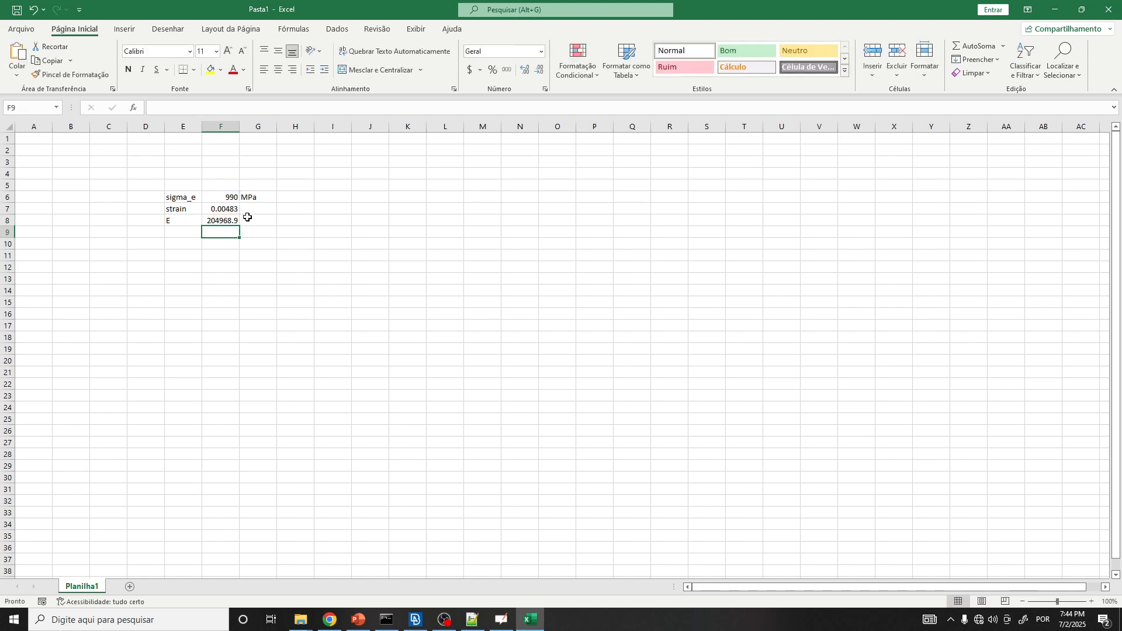
Switch to OpenBoard, sketch temporary marks along the elastic range's stress and strain extents, and undo them.
{"action": "key", "text": "alt+Tab"}
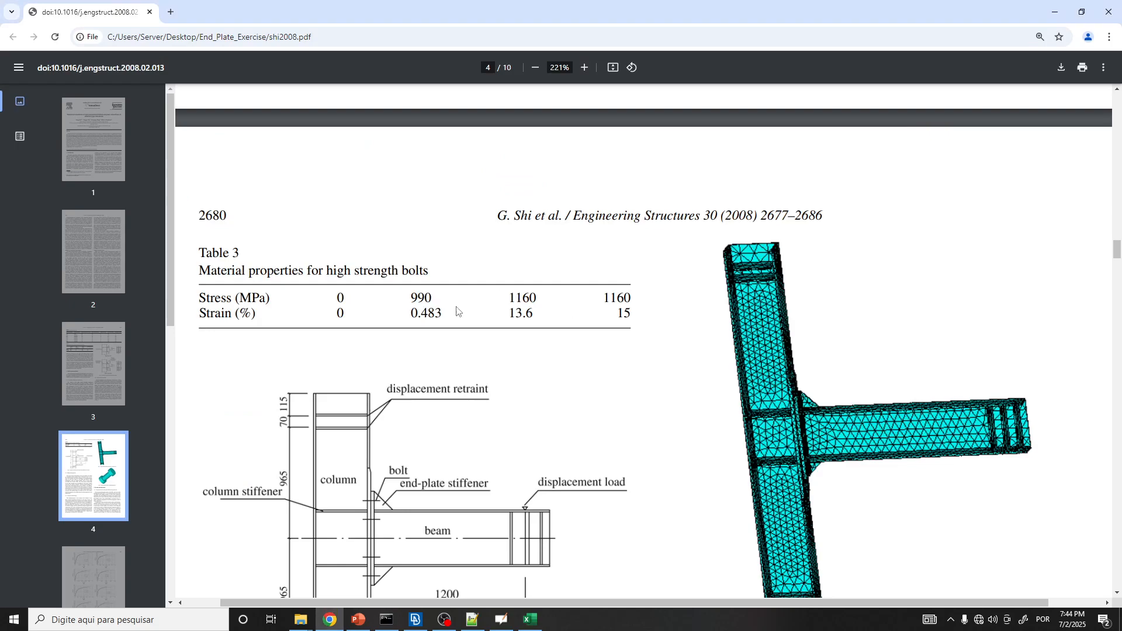
{"action": "scroll", "coordinate": [474, 426], "scroll_direction": "down", "scroll_amount": 1}
{"action": "scroll", "coordinate": [474, 426], "scroll_direction": "down", "scroll_amount": 1}
{"action": "key", "text": "alt+Tab"}
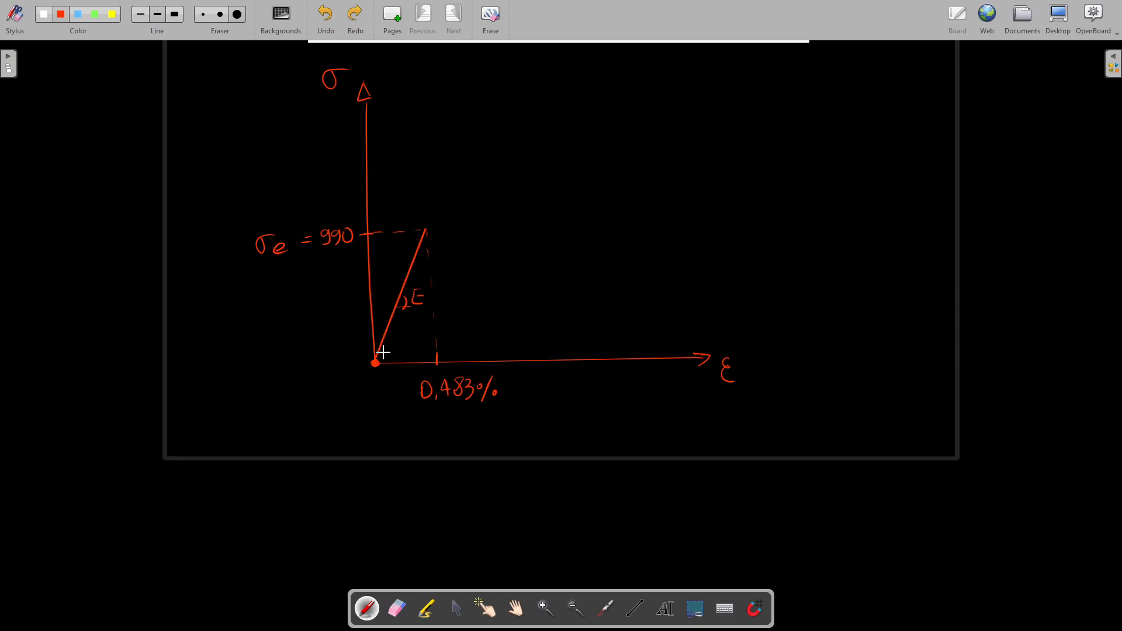
{"action": "mouse_move", "coordinate": [443, 229]}
{"action": "left_mouse_down"}
{"action": "mouse_move", "coordinate": [446, 359]}
{"action": "mouse_move", "coordinate": [462, 360]}
{"action": "left_mouse_up"}
{"action": "left_click_drag", "start_coordinate": [375, 377], "coordinate": [436, 380]}
{"action": "key", "text": "ctrl+z"}
{"action": "key", "text": "ctrl+z"}
{"action": "key", "text": "ctrl+z"}
{"action": "key", "text": "ctrl+z"}
Switch to Excel and enter the unit MPa in cell G8 beside the elastic modulus.
{"action": "key", "text": "alt+Tab"}
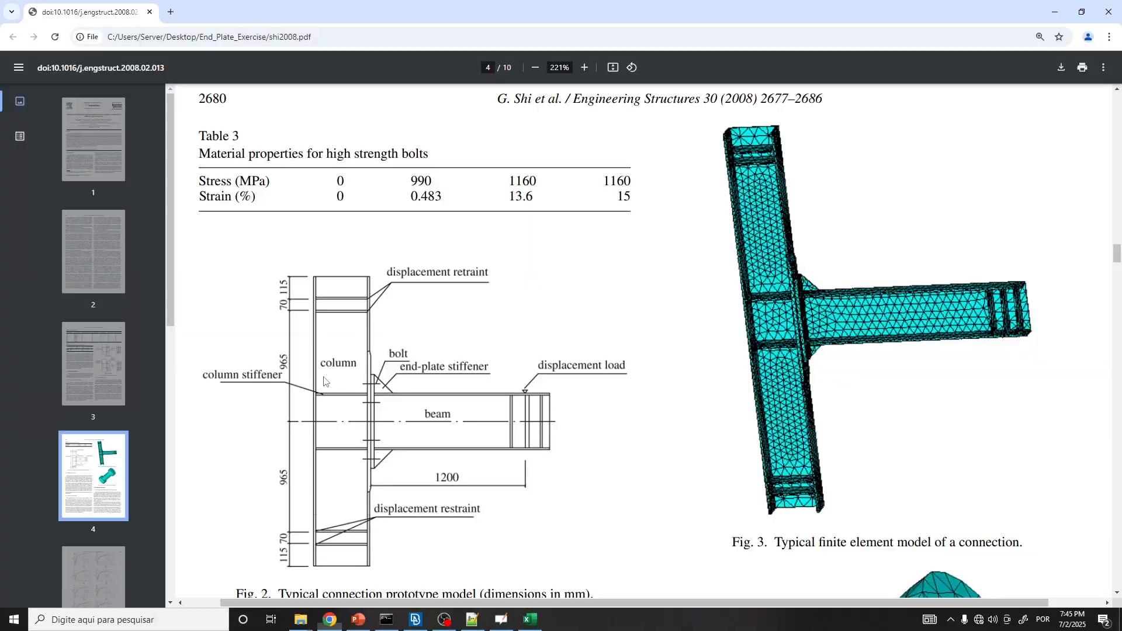
{"action": "left_click", "coordinate": [524, 620]}
{"action": "left_click", "coordinate": [225, 222]}
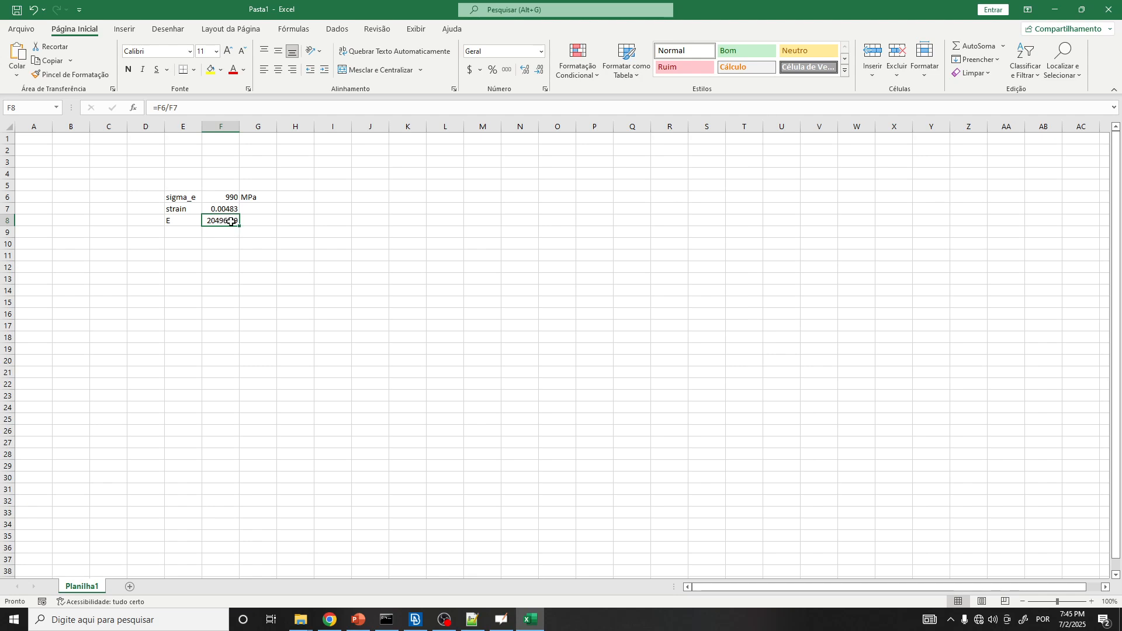
{"action": "left_click", "coordinate": [250, 218]}
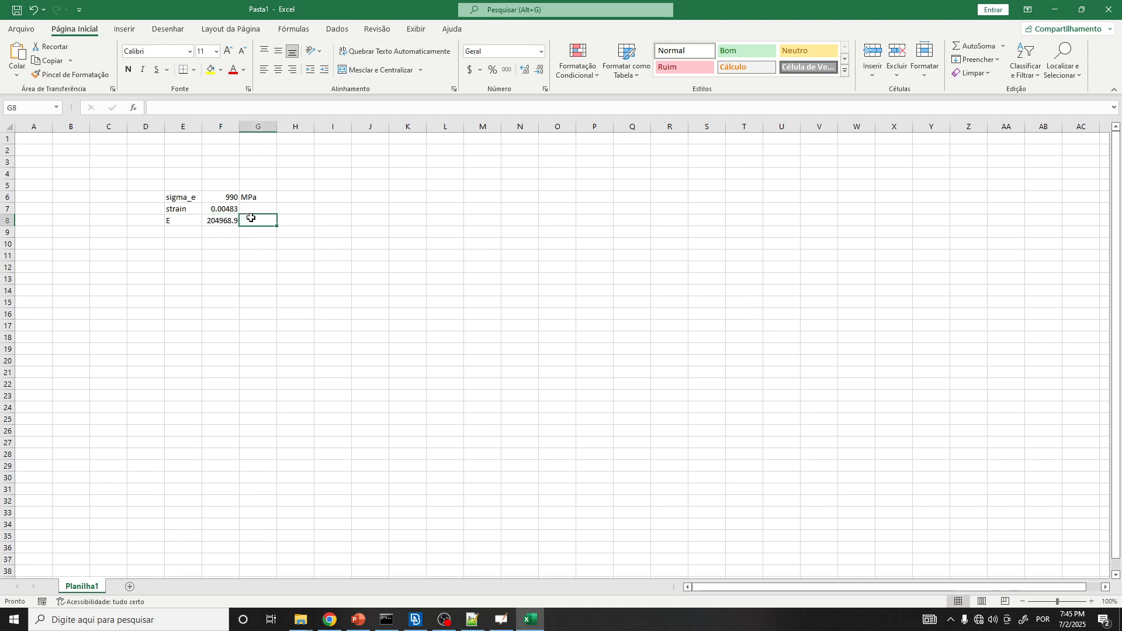
{"action": "type", "text": "MPa"}
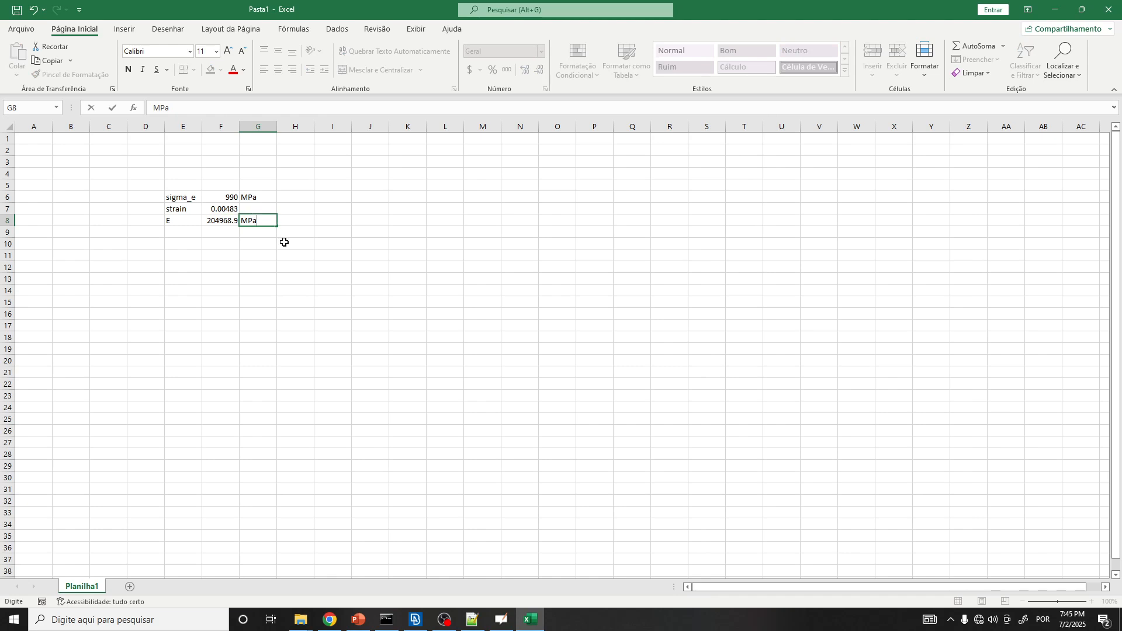
{"action": "left_click", "coordinate": [271, 240]}
Copy the elastic modulus from cell F8 and use it in ANSA as bolt_material's Young's modulus, 204968.9441.
{"action": "left_click", "coordinate": [223, 220]}
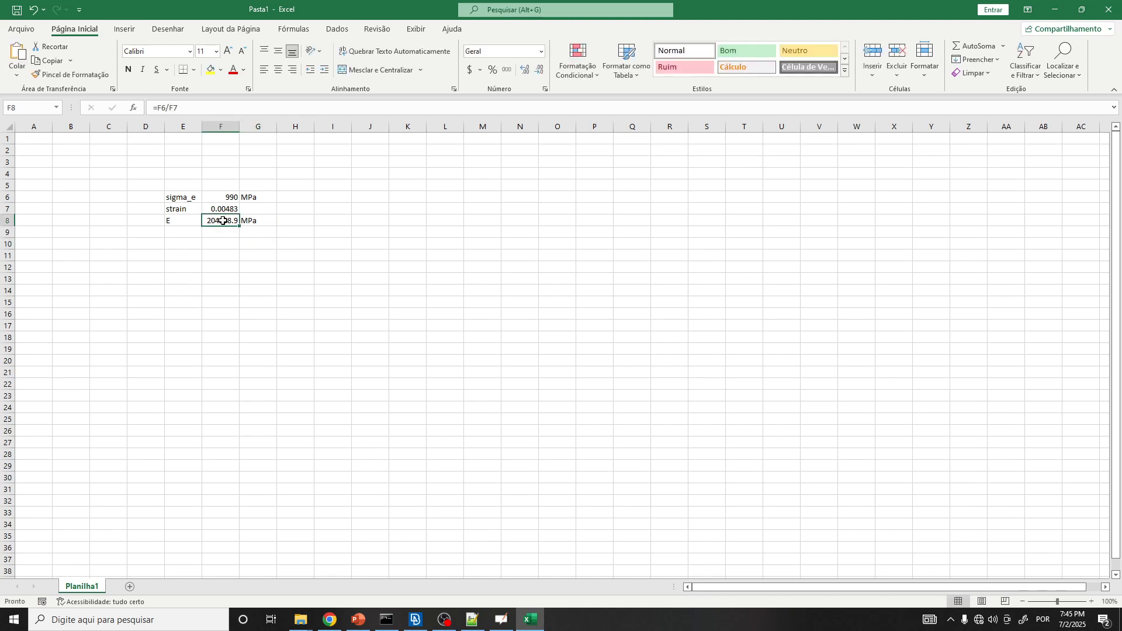
{"action": "key", "text": "ctrl+c"}
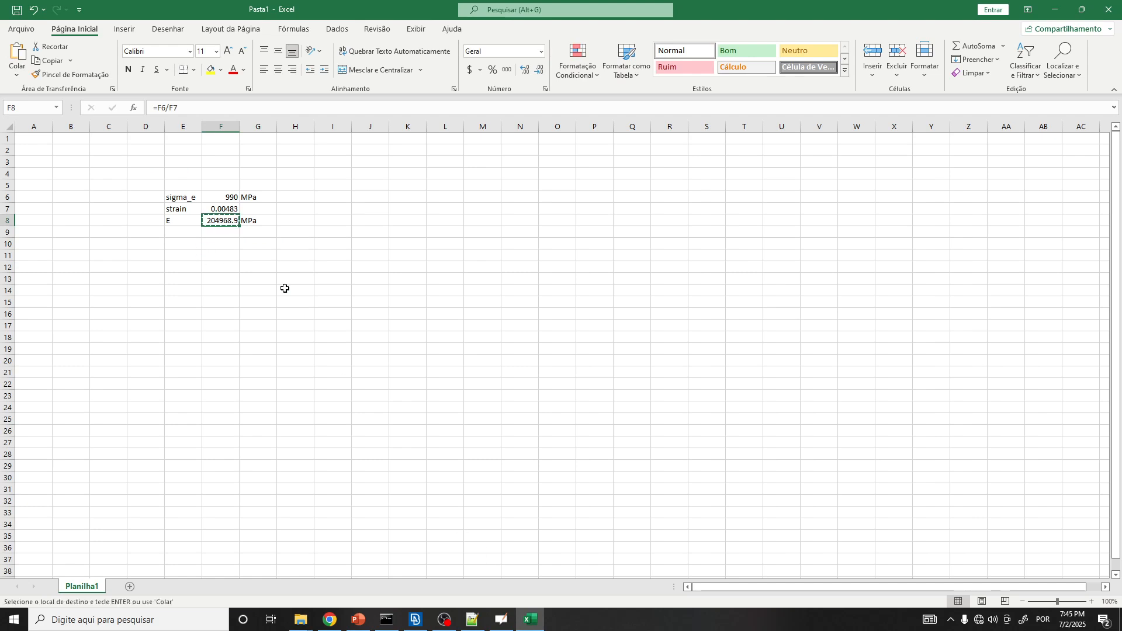
{"action": "mouse_move", "coordinate": [419, 624]}
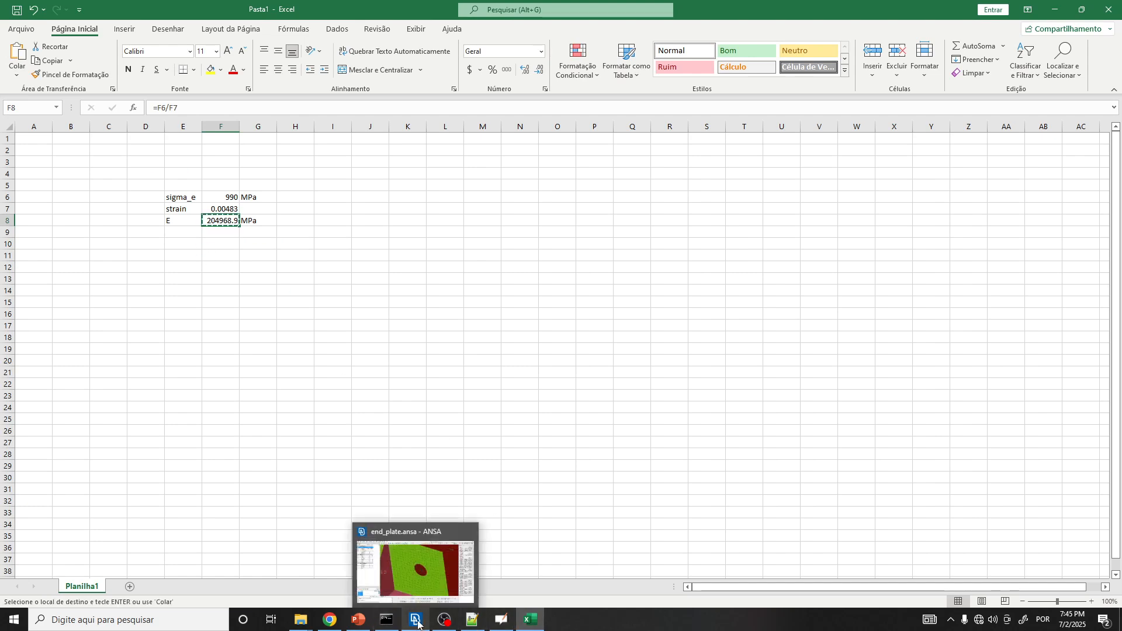
{"action": "left_click", "coordinate": [418, 624]}
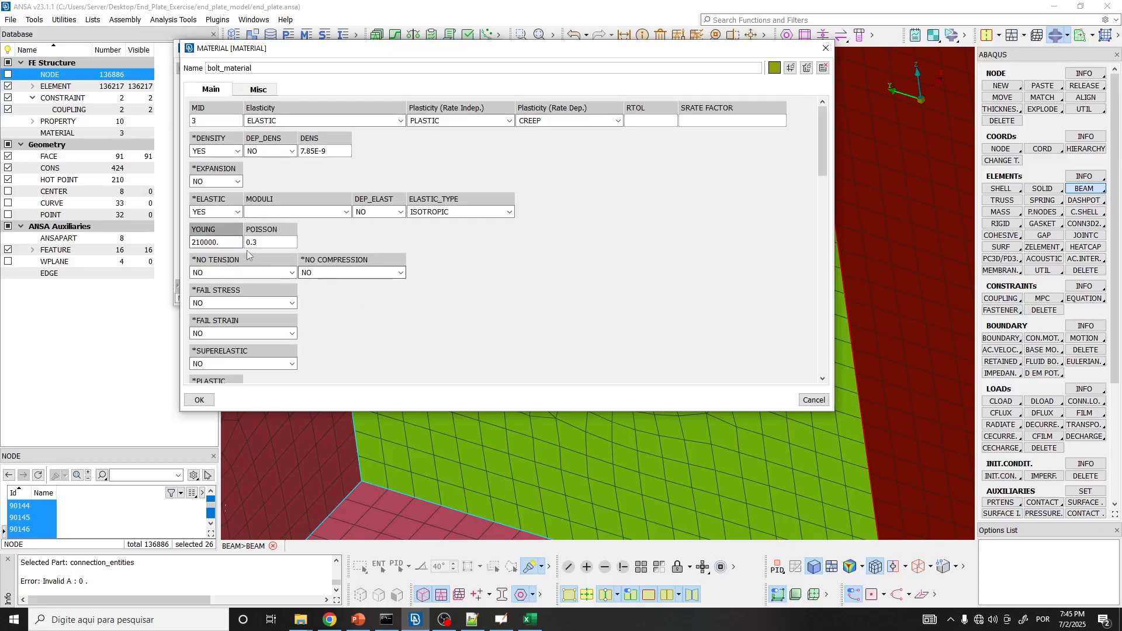
{"action": "left_click_drag", "start_coordinate": [230, 245], "coordinate": [189, 244]}
{"action": "key", "text": "ctrl+v"}
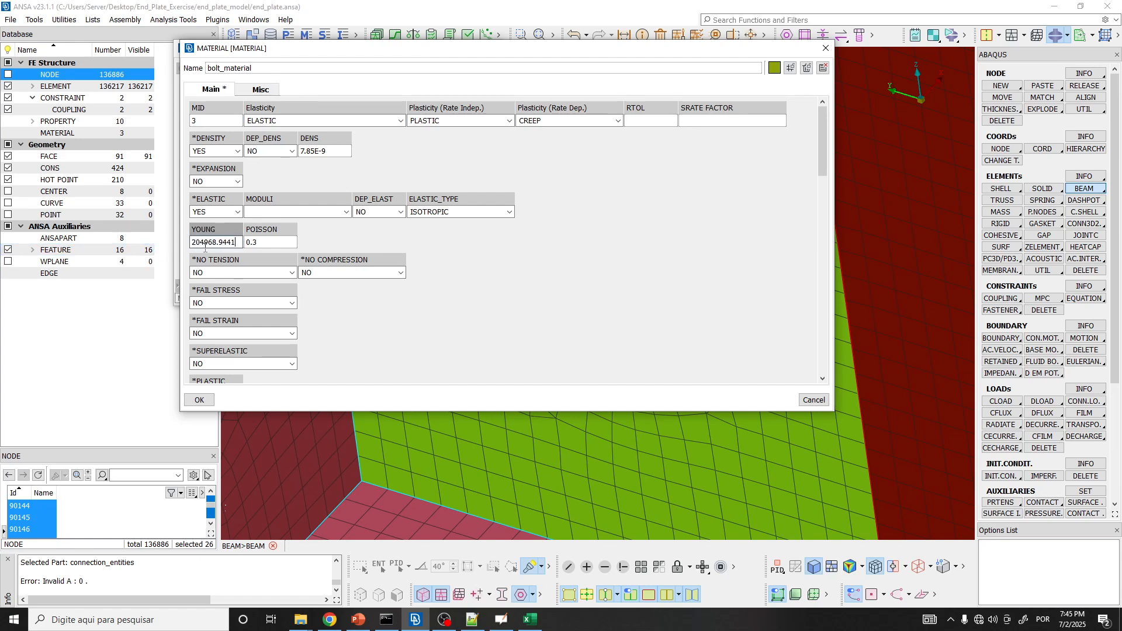
Check the Poisson's ratio in the paper's section 2.3 against bolt_material's entry, and review the remaining material options in ANSA.
{"action": "left_click", "coordinate": [266, 243]}
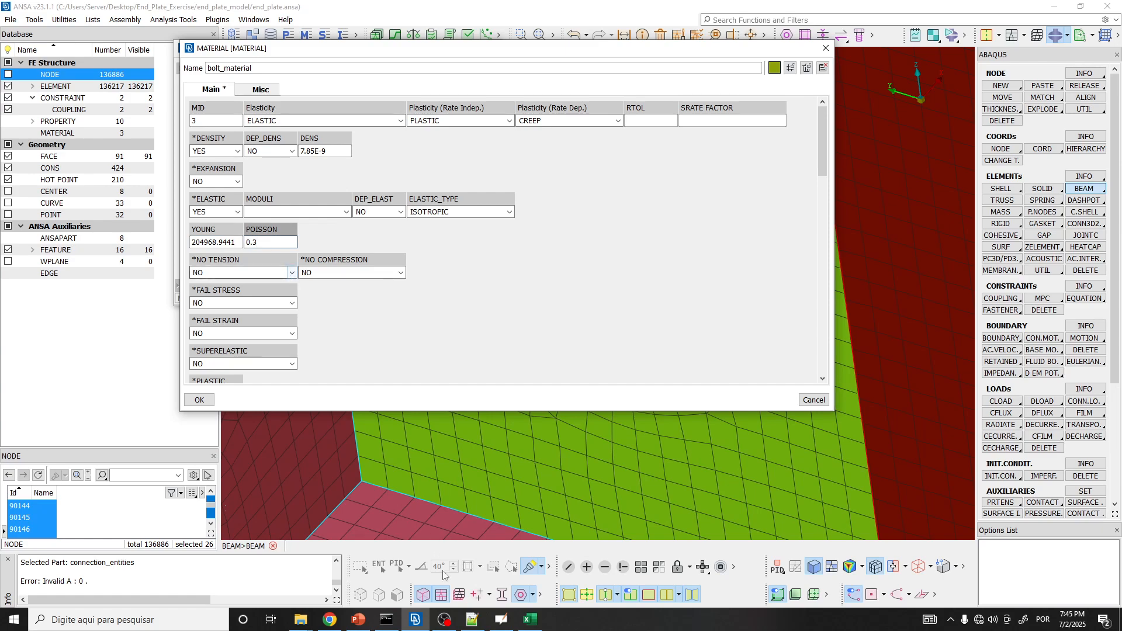
{"action": "left_click", "coordinate": [330, 620]}
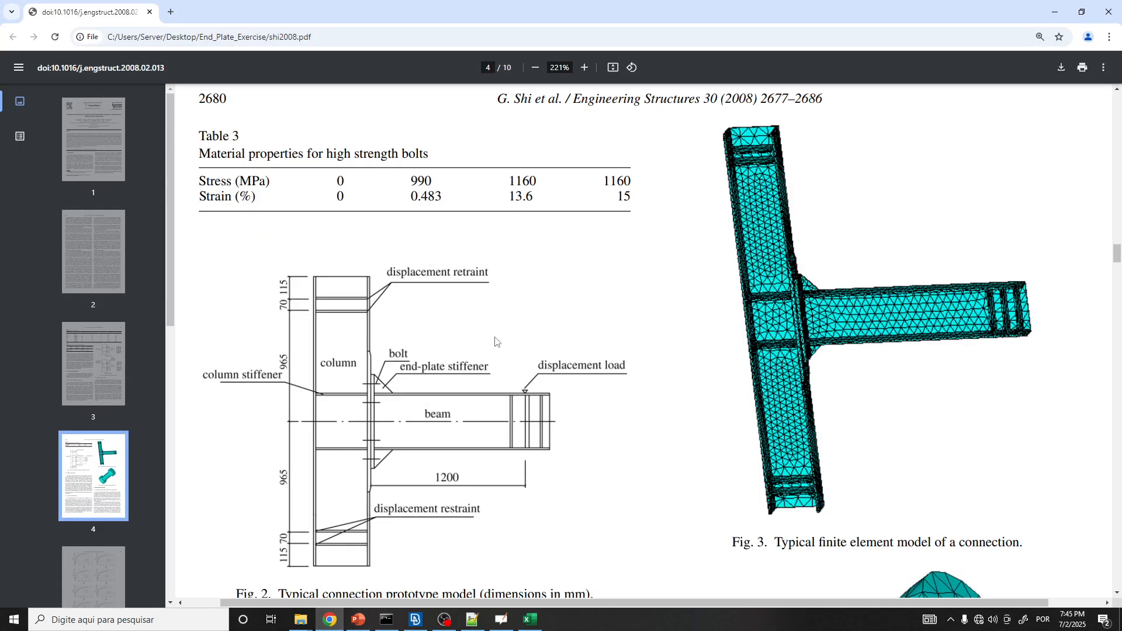
{"action": "scroll", "coordinate": [499, 331], "scroll_direction": "down", "scroll_amount": 10}
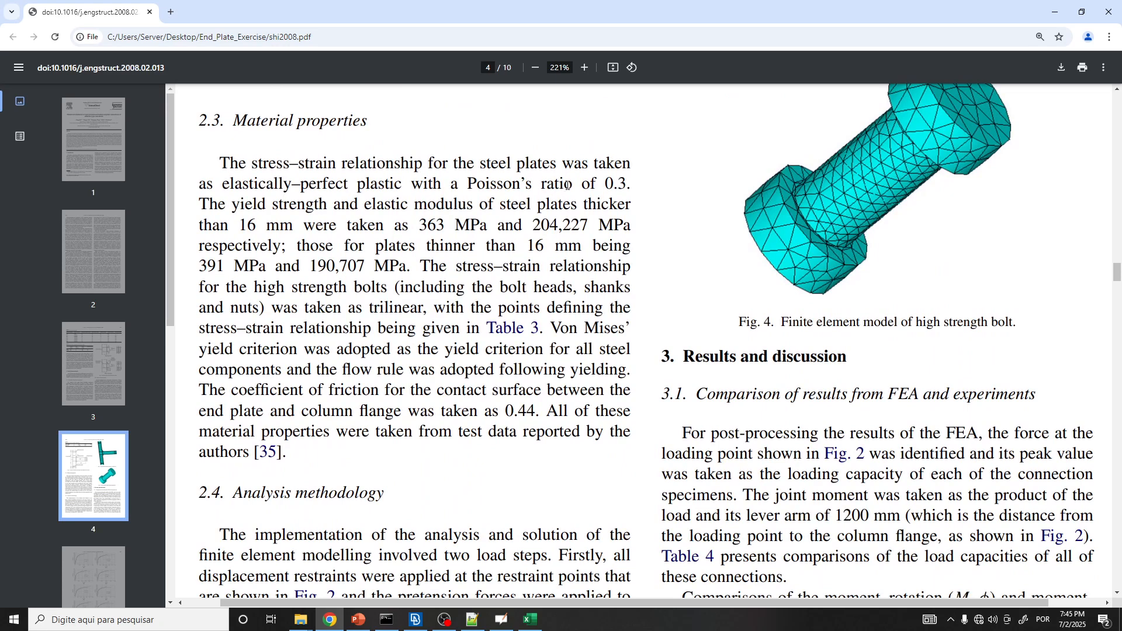
{"action": "left_click_drag", "start_coordinate": [567, 185], "coordinate": [784, 188]}
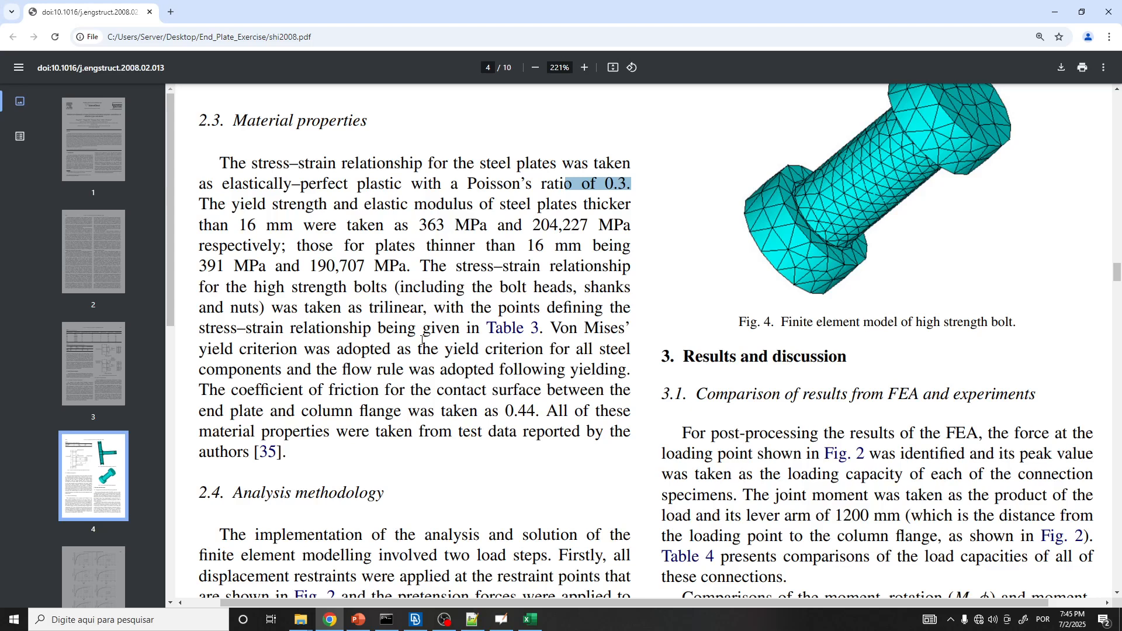
{"action": "scroll", "coordinate": [422, 342], "scroll_direction": "down", "scroll_amount": 1}
{"action": "scroll", "coordinate": [422, 343], "scroll_direction": "up", "scroll_amount": 2}
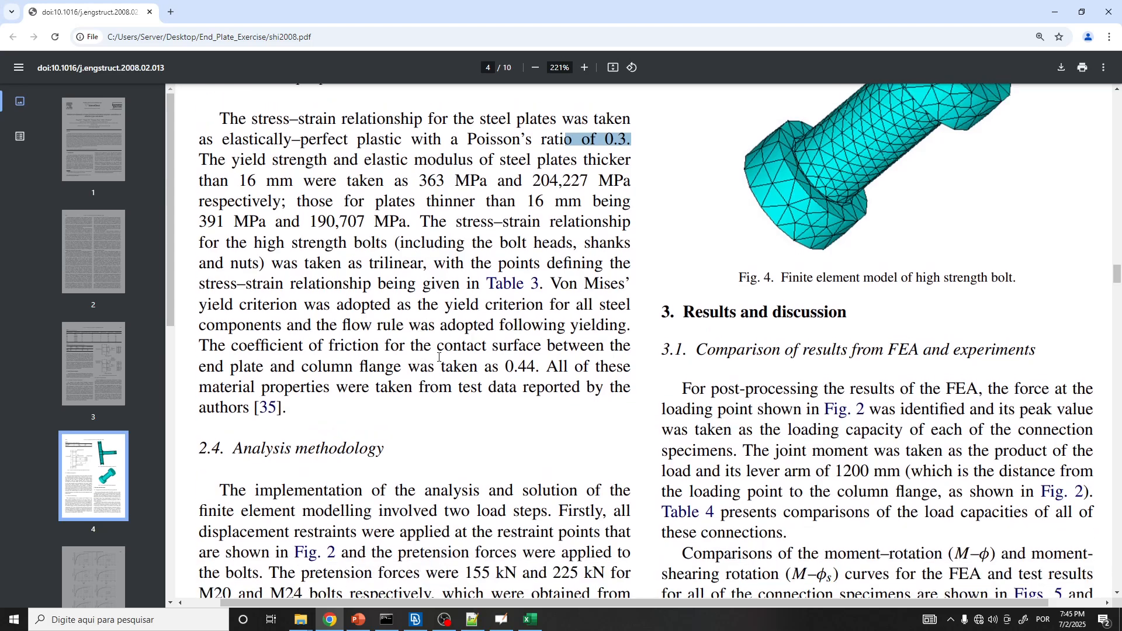
{"action": "left_click_drag", "start_coordinate": [607, 242], "coordinate": [630, 245]}
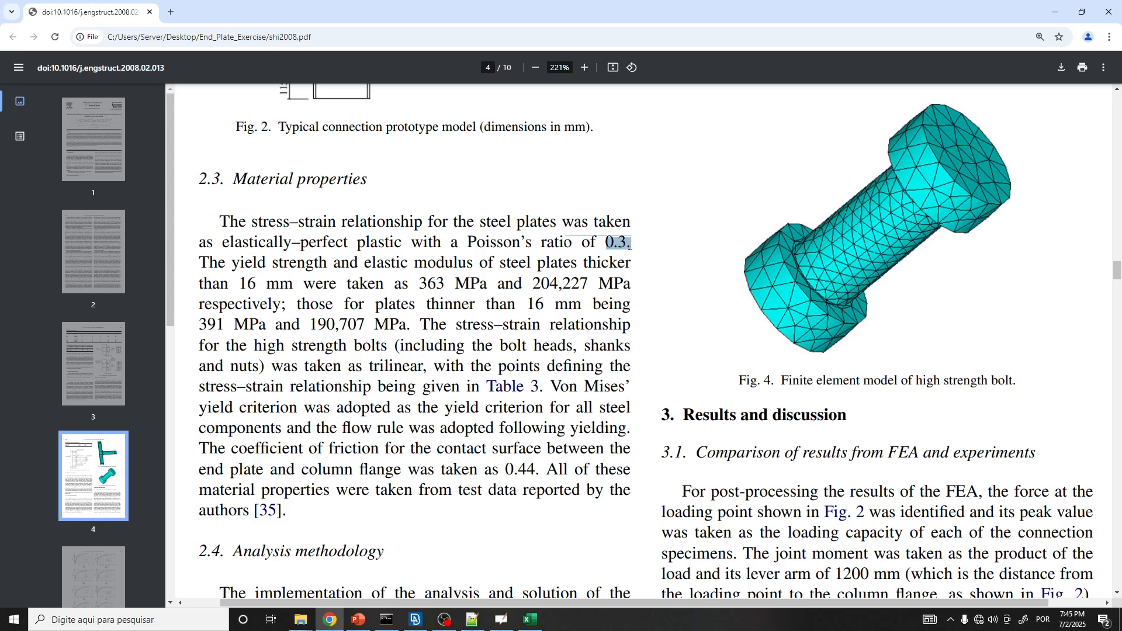
{"action": "key", "text": "alt+Tab"}
{"action": "left_click", "coordinate": [291, 243]}
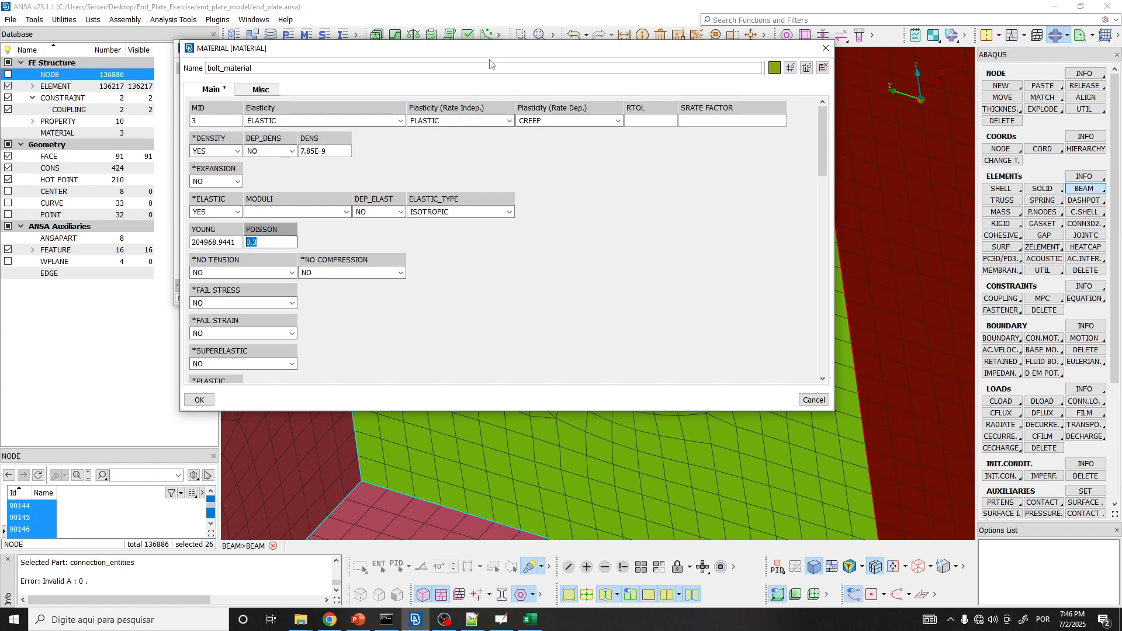
{"action": "left_click_drag", "start_coordinate": [501, 53], "coordinate": [501, 59]}
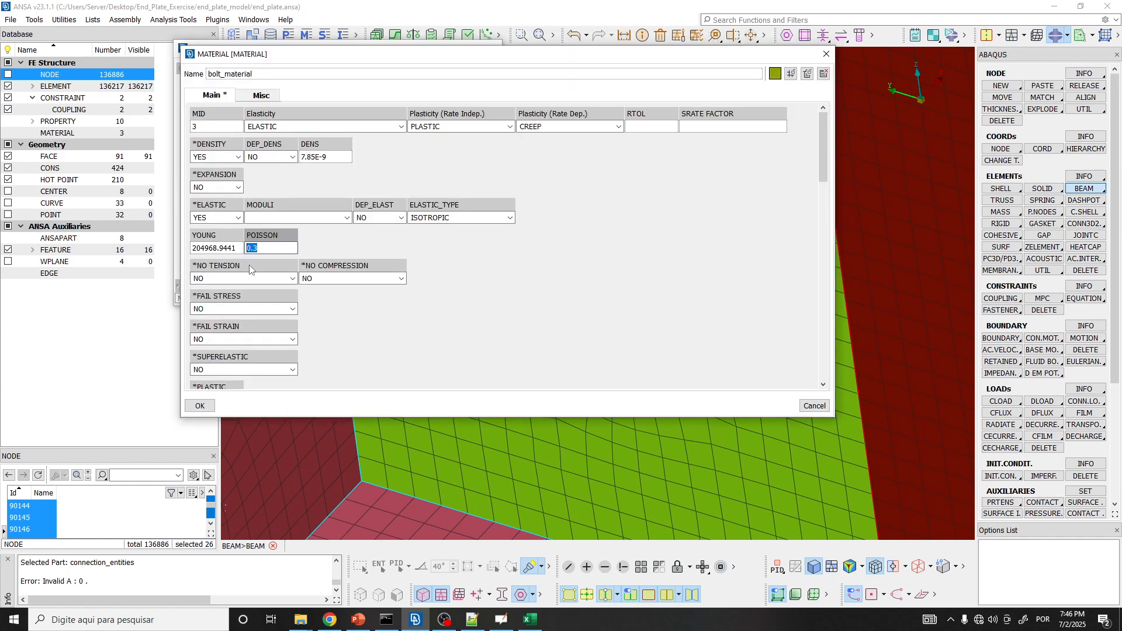
{"action": "left_click", "coordinate": [369, 232]}
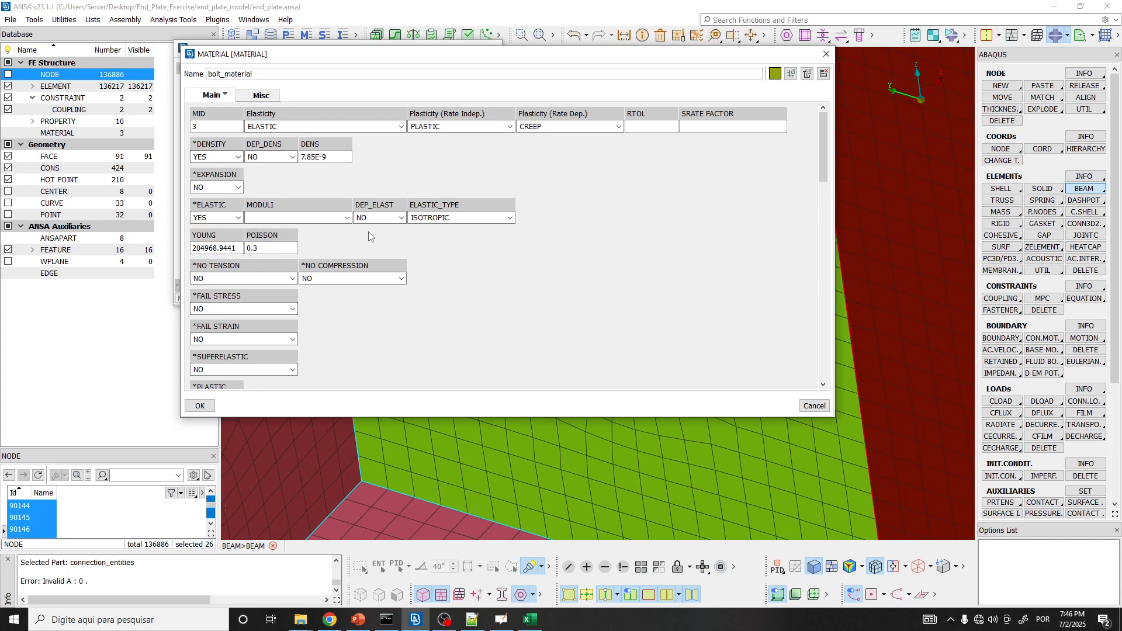
{"action": "scroll", "coordinate": [371, 237], "scroll_direction": "down", "scroll_amount": 3}
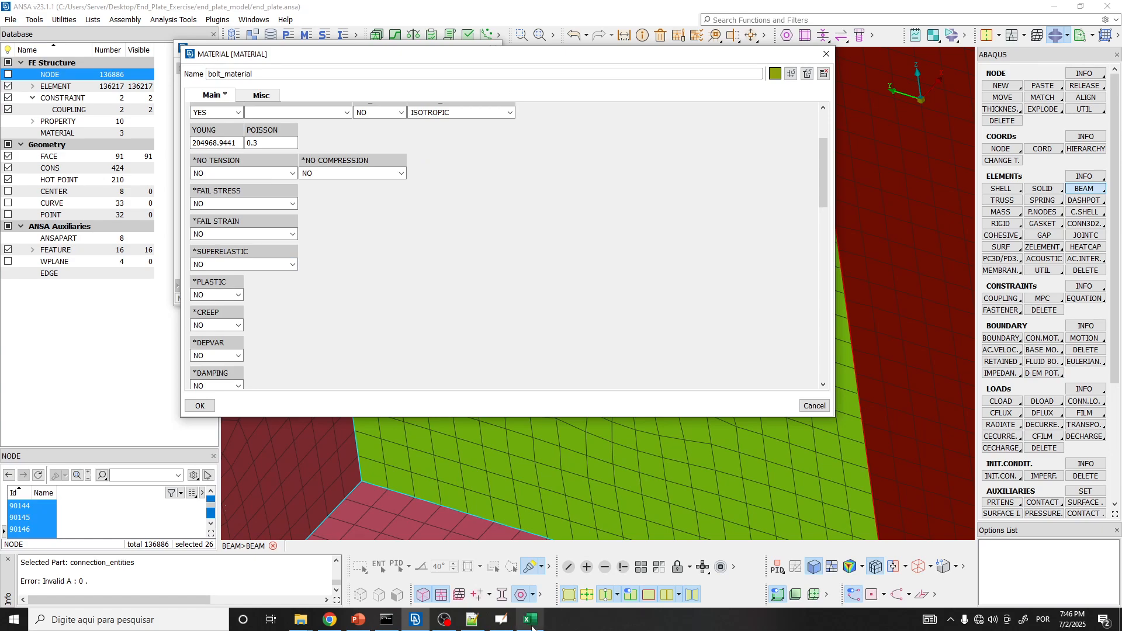
Switch to OpenBoard, outline Table 3's 1160 MPa and 13.6% column in blue, and mark 1160 on the stress axis.
{"action": "left_click", "coordinate": [497, 625]}
{"action": "scroll", "coordinate": [394, 228], "scroll_direction": "up", "scroll_amount": 2}
{"action": "scroll", "coordinate": [518, 327], "scroll_direction": "up", "scroll_amount": 2}
{"action": "scroll", "coordinate": [602, 336], "scroll_direction": "down", "scroll_amount": 2}
{"action": "scroll", "coordinate": [603, 339], "scroll_direction": "up", "scroll_amount": 1}
{"action": "scroll", "coordinate": [603, 338], "scroll_direction": "down", "scroll_amount": 1}
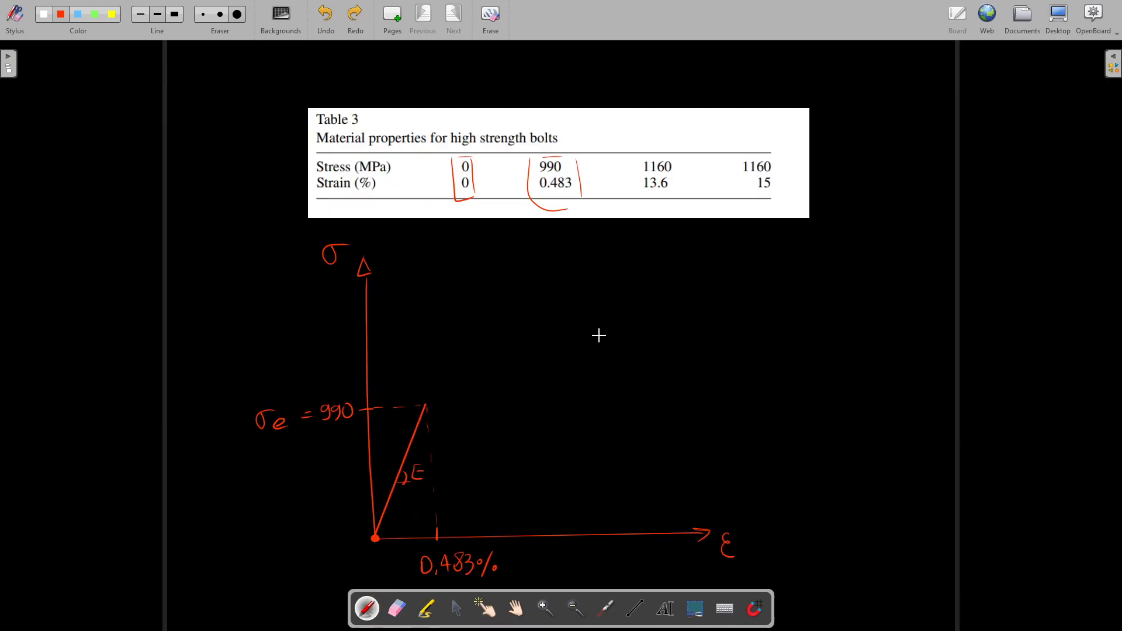
{"action": "left_click", "coordinate": [81, 14]}
{"action": "mouse_move", "coordinate": [669, 154]}
{"action": "left_mouse_down"}
{"action": "mouse_move", "coordinate": [657, 210]}
{"action": "mouse_move", "coordinate": [683, 219]}
{"action": "left_mouse_up"}
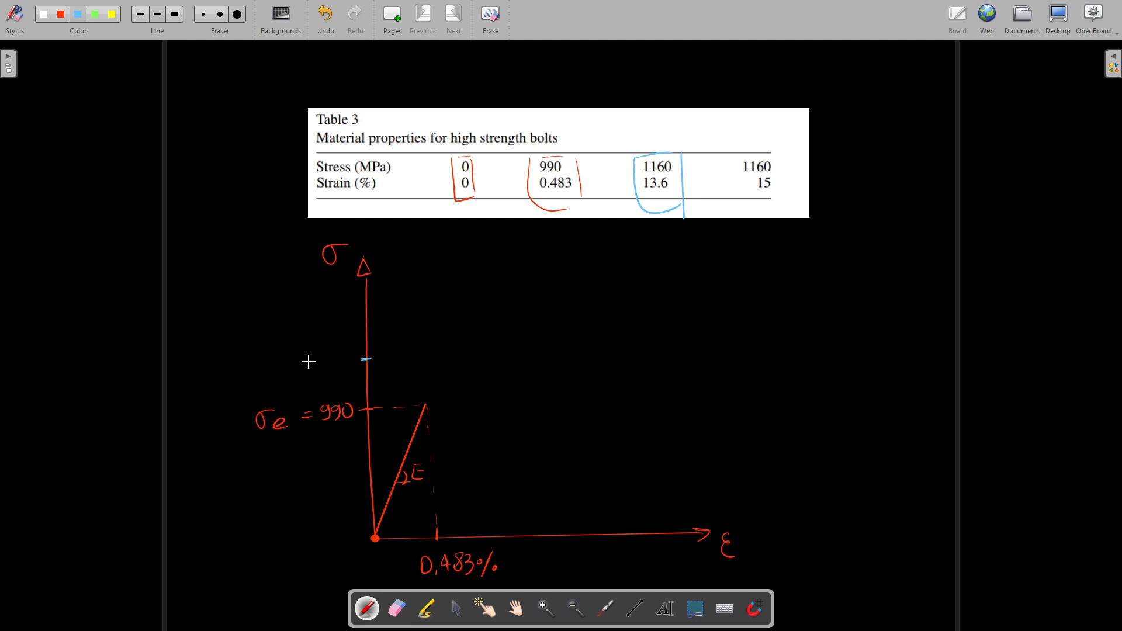
{"action": "left_click_drag", "start_coordinate": [296, 358], "coordinate": [297, 374]}
{"action": "mouse_move", "coordinate": [302, 358]}
{"action": "left_mouse_down"}
{"action": "mouse_move", "coordinate": [304, 373]}
{"action": "mouse_move", "coordinate": [331, 359]}
{"action": "left_mouse_up"}
Write the unit [MPa] in red beside the stress axis symbol.
{"action": "left_click", "coordinate": [61, 14]}
{"action": "mouse_move", "coordinate": [304, 241]}
{"action": "left_mouse_down"}
{"action": "mouse_move", "coordinate": [298, 273]}
{"action": "mouse_move", "coordinate": [266, 268]}
{"action": "mouse_move", "coordinate": [271, 257]}
{"action": "mouse_move", "coordinate": [293, 266]}
{"action": "left_mouse_up"}
{"action": "mouse_move", "coordinate": [220, 242]}
{"action": "left_mouse_down"}
{"action": "mouse_move", "coordinate": [234, 242]}
{"action": "mouse_move", "coordinate": [244, 277]}
{"action": "left_mouse_up"}
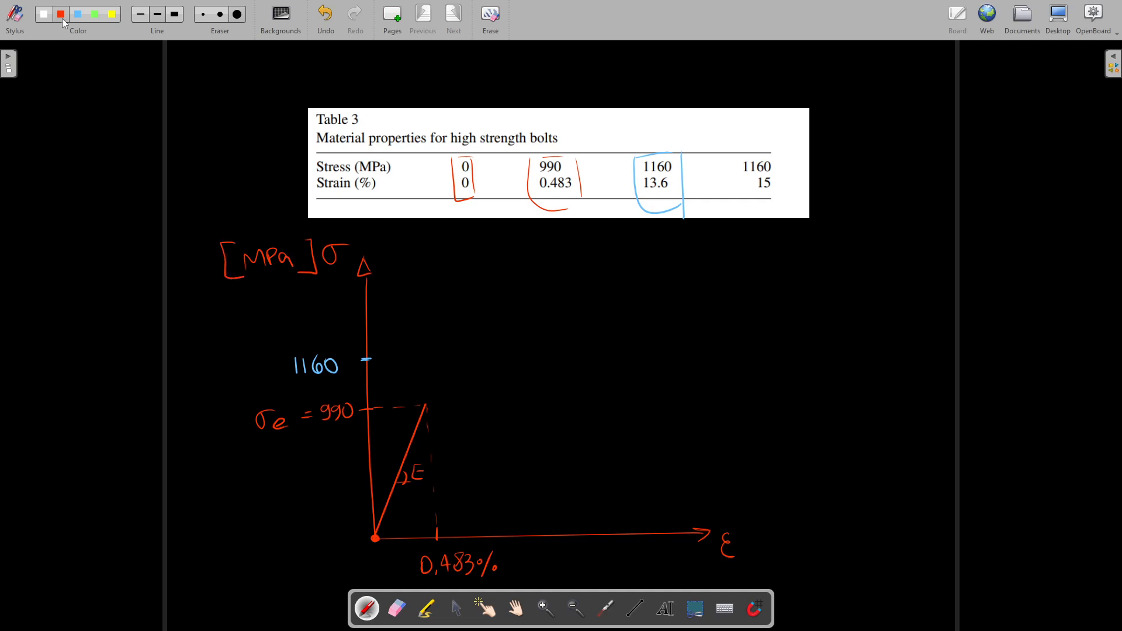
Mark and label 13.6% in blue on the strain axis.
{"action": "left_click", "coordinate": [78, 13]}
{"action": "scroll", "coordinate": [527, 353], "scroll_direction": "down", "scroll_amount": 1}
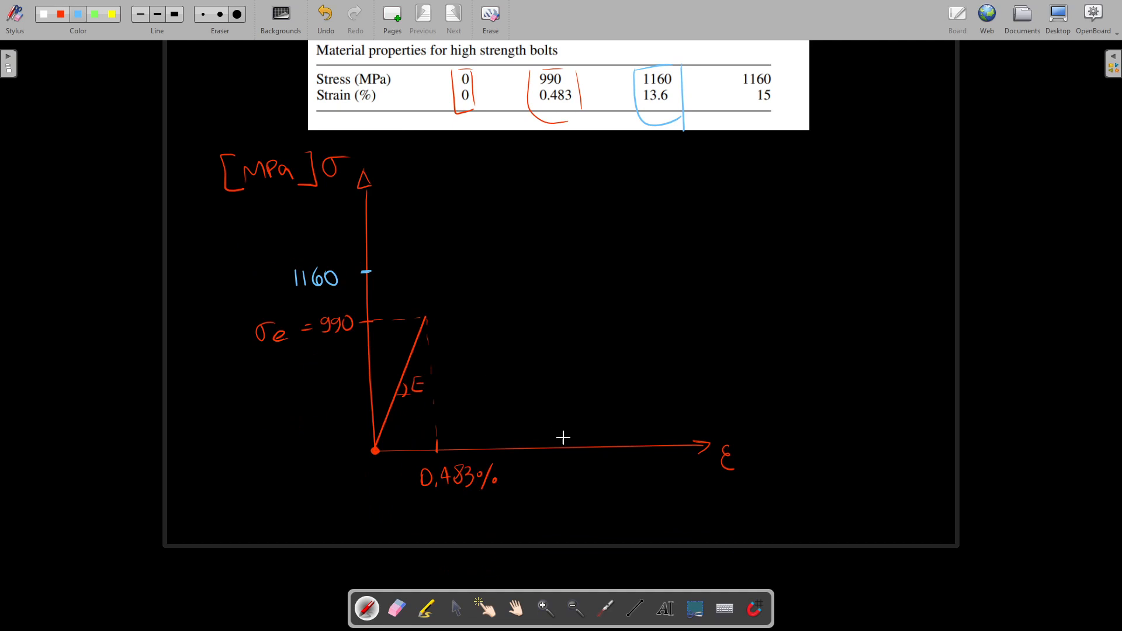
{"action": "mouse_move", "coordinate": [573, 445]}
{"action": "left_mouse_down"}
{"action": "mouse_move", "coordinate": [566, 483]}
{"action": "mouse_move", "coordinate": [603, 484]}
{"action": "left_mouse_up"}
{"action": "left_click", "coordinate": [577, 481]}
{"action": "left_click_drag", "start_coordinate": [599, 468], "coordinate": [614, 477]}
Sketch dashed guides from 1160 and 13.6%, and join the yield point to their intersection with a straight blue line.
{"action": "mouse_move", "coordinate": [370, 270]}
{"action": "left_mouse_down"}
{"action": "mouse_move", "coordinate": [575, 261]}
{"action": "mouse_move", "coordinate": [562, 276]}
{"action": "mouse_move", "coordinate": [565, 304]}
{"action": "left_mouse_up"}
{"action": "left_click_drag", "start_coordinate": [565, 327], "coordinate": [566, 339]}
{"action": "left_click_drag", "start_coordinate": [570, 427], "coordinate": [570, 442]}
{"action": "left_click", "coordinate": [635, 609]}
{"action": "left_click_drag", "start_coordinate": [426, 317], "coordinate": [562, 264]}
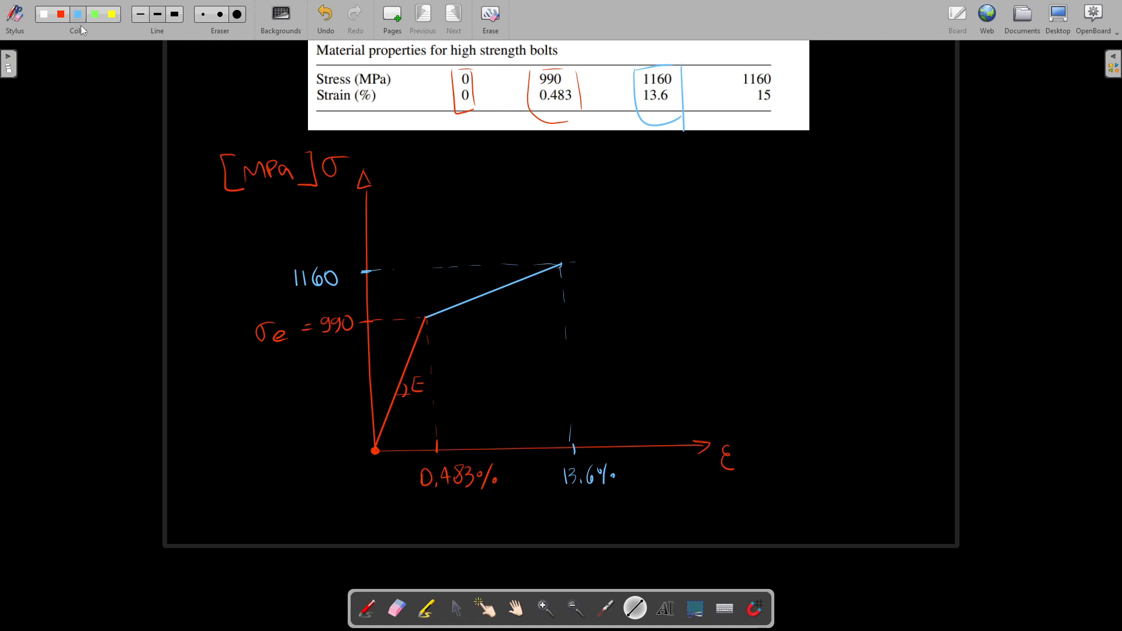
Outline Table 3's last column, 1160 MPa and 15%, in green with the pen.
{"action": "left_click", "coordinate": [95, 14]}
{"action": "left_click_drag", "start_coordinate": [767, 63], "coordinate": [779, 99]}
{"action": "key", "text": "ctrl+z"}
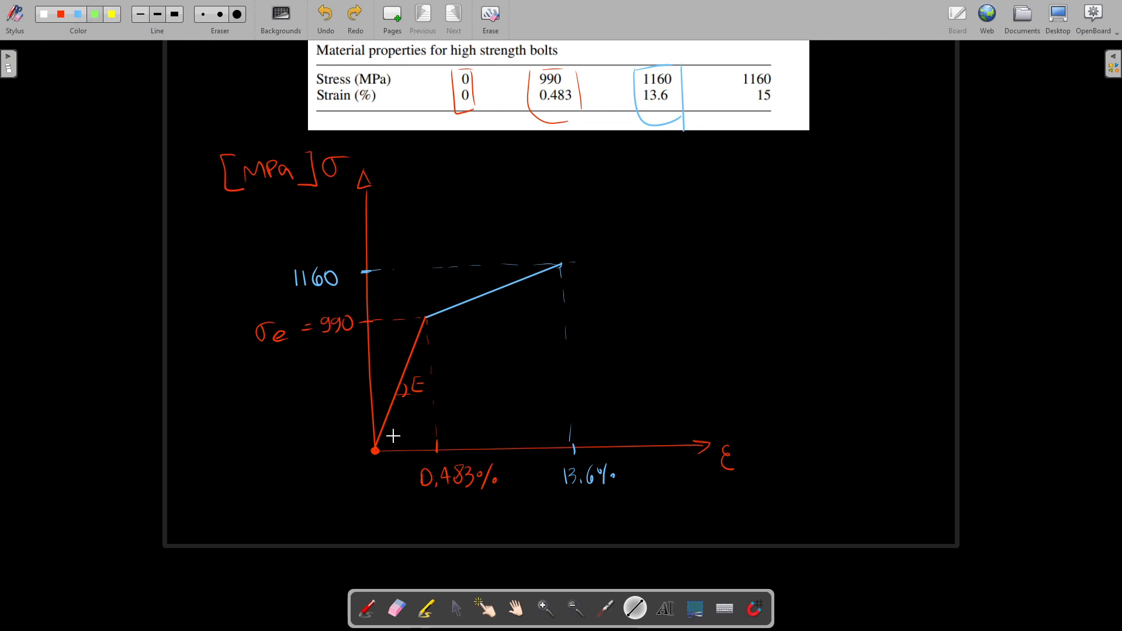
{"action": "left_click", "coordinate": [367, 608]}
{"action": "mouse_move", "coordinate": [773, 69]}
{"action": "left_mouse_down"}
{"action": "mouse_move", "coordinate": [741, 123]}
{"action": "mouse_move", "coordinate": [730, 85]}
{"action": "left_mouse_up"}
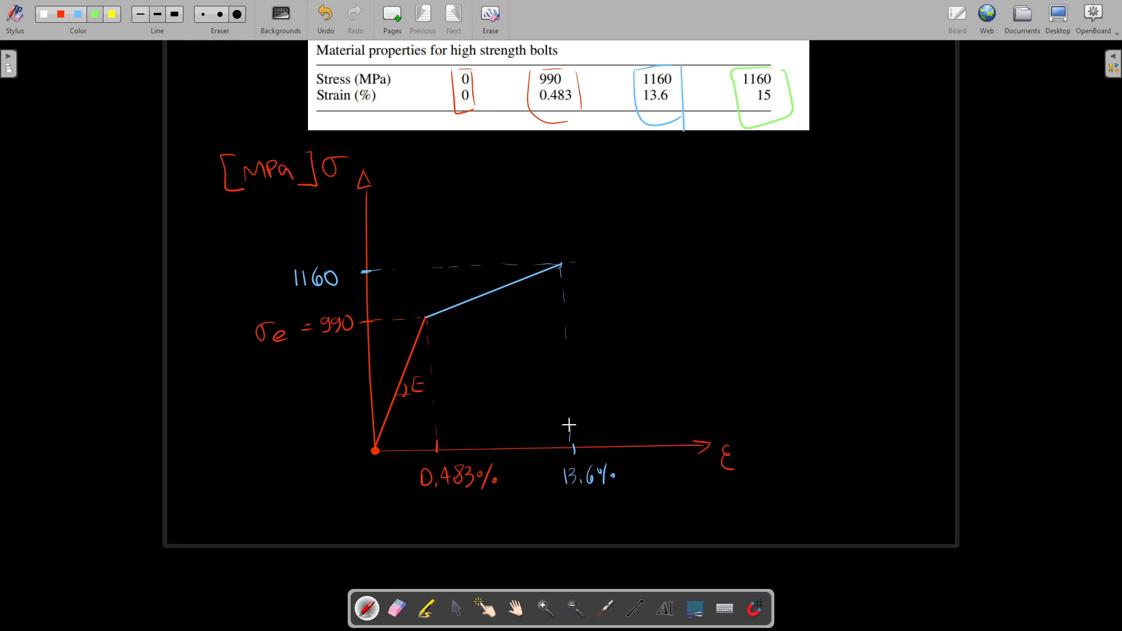
Mark 15% in green on the strain axis with a dashed guide, and draw the horizontal plateau at 1160 up to it.
{"action": "mouse_move", "coordinate": [653, 444]}
{"action": "left_mouse_down"}
{"action": "mouse_move", "coordinate": [654, 480]}
{"action": "mouse_move", "coordinate": [679, 481]}
{"action": "mouse_move", "coordinate": [676, 472]}
{"action": "left_mouse_up"}
{"action": "left_click_drag", "start_coordinate": [681, 477], "coordinate": [683, 479]}
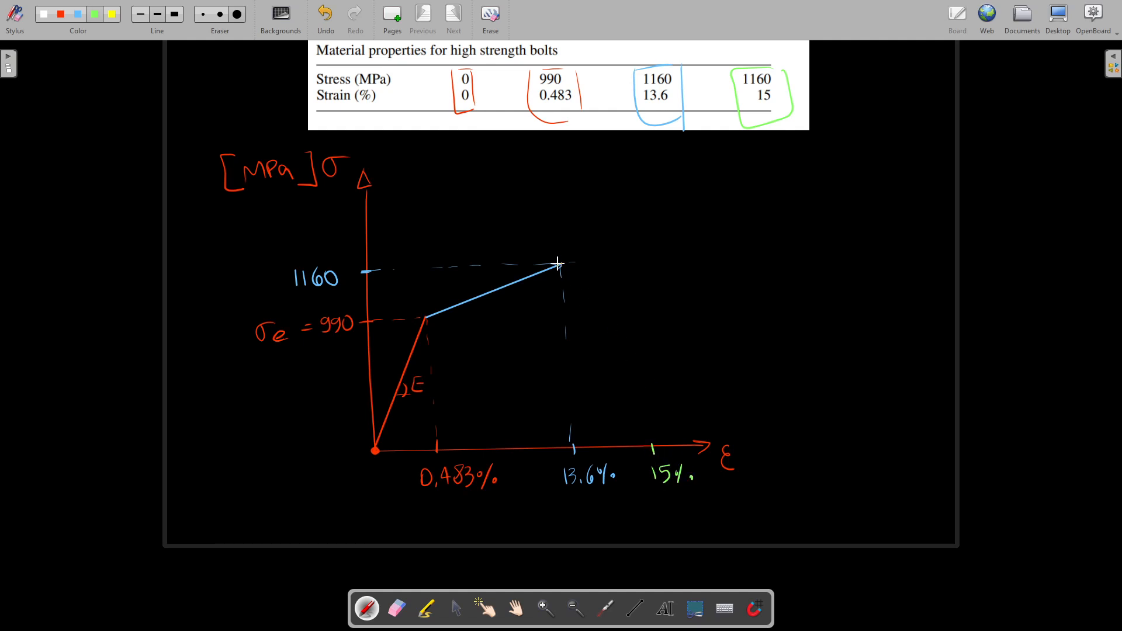
{"action": "left_click_drag", "start_coordinate": [648, 440], "coordinate": [643, 268]}
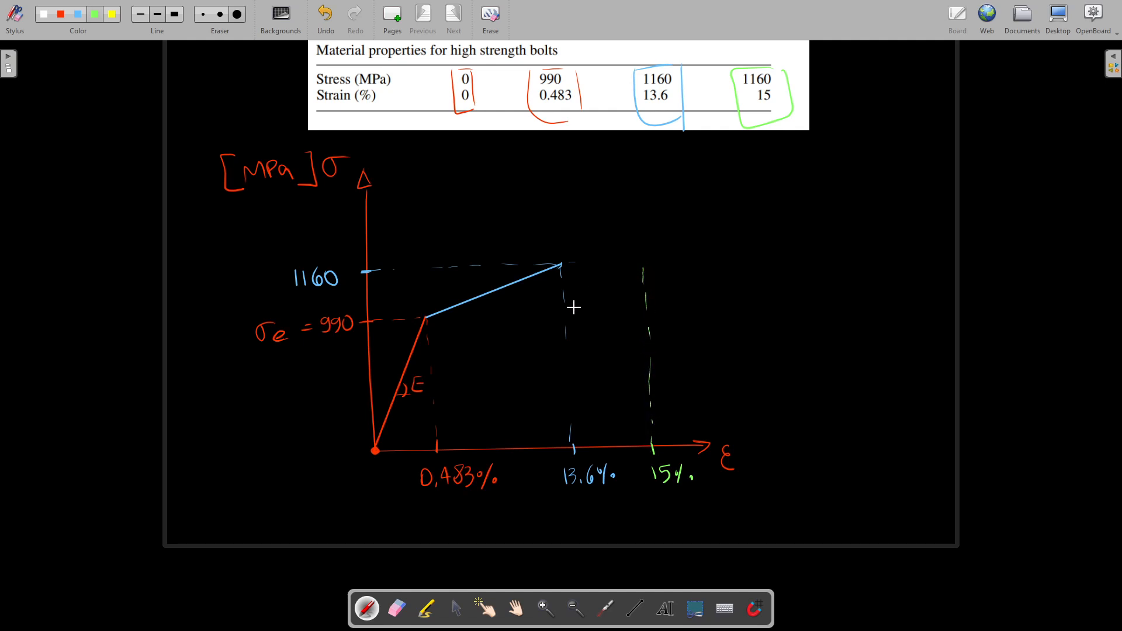
{"action": "left_click", "coordinate": [635, 608]}
{"action": "left_click_drag", "start_coordinate": [562, 264], "coordinate": [642, 262]}
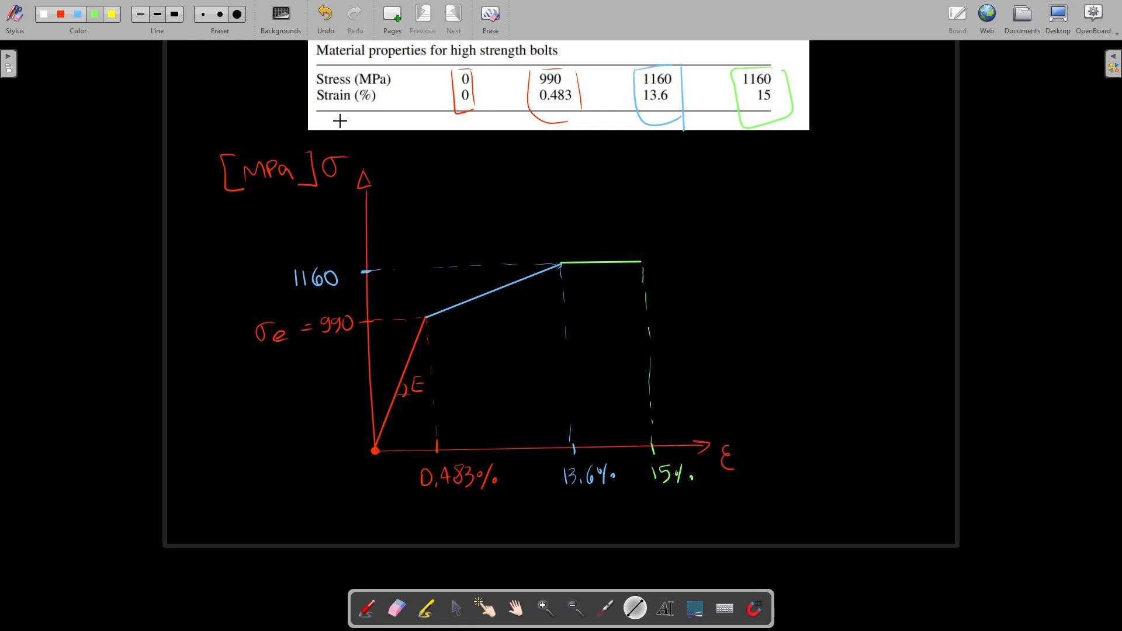
Draw a smooth white freehand curve from the yield point to the end of the plateau at 15% strain.
{"action": "left_click", "coordinate": [61, 18]}
{"action": "left_click", "coordinate": [44, 14]}
{"action": "mouse_move", "coordinate": [425, 318]}
{"action": "left_mouse_down"}
{"action": "mouse_move", "coordinate": [513, 266]}
{"action": "mouse_move", "coordinate": [641, 267]}
{"action": "left_mouse_up"}
{"action": "left_click", "coordinate": [367, 608]}
{"action": "key", "text": "ctrl+z"}
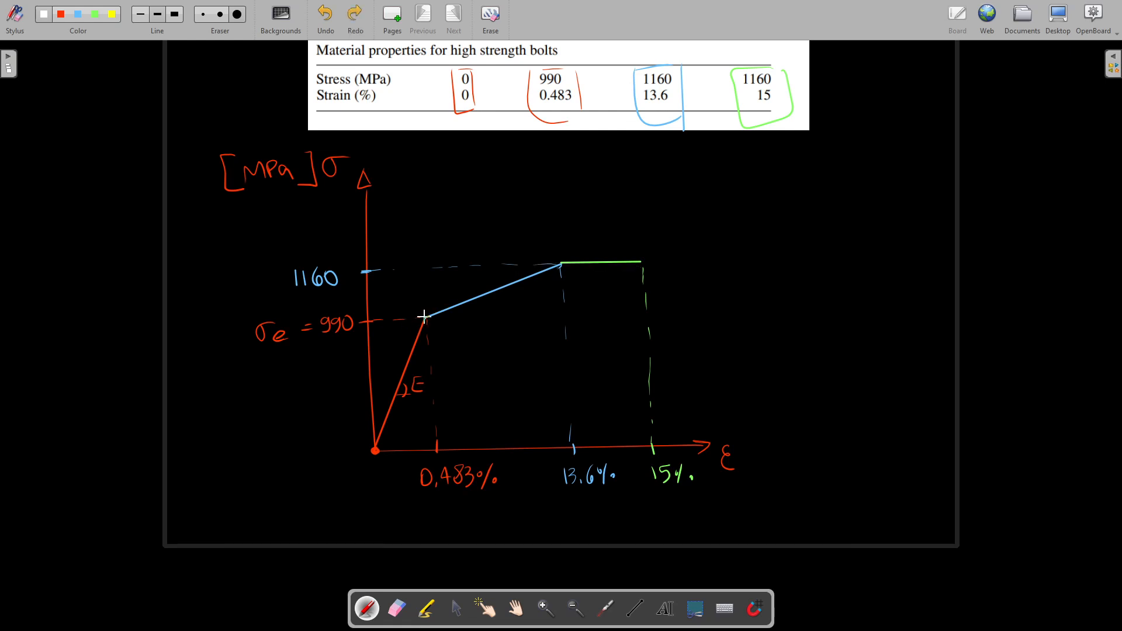
{"action": "mouse_move", "coordinate": [427, 315]}
{"action": "left_mouse_down"}
{"action": "mouse_move", "coordinate": [523, 275]}
{"action": "mouse_move", "coordinate": [648, 261]}
{"action": "left_mouse_up"}
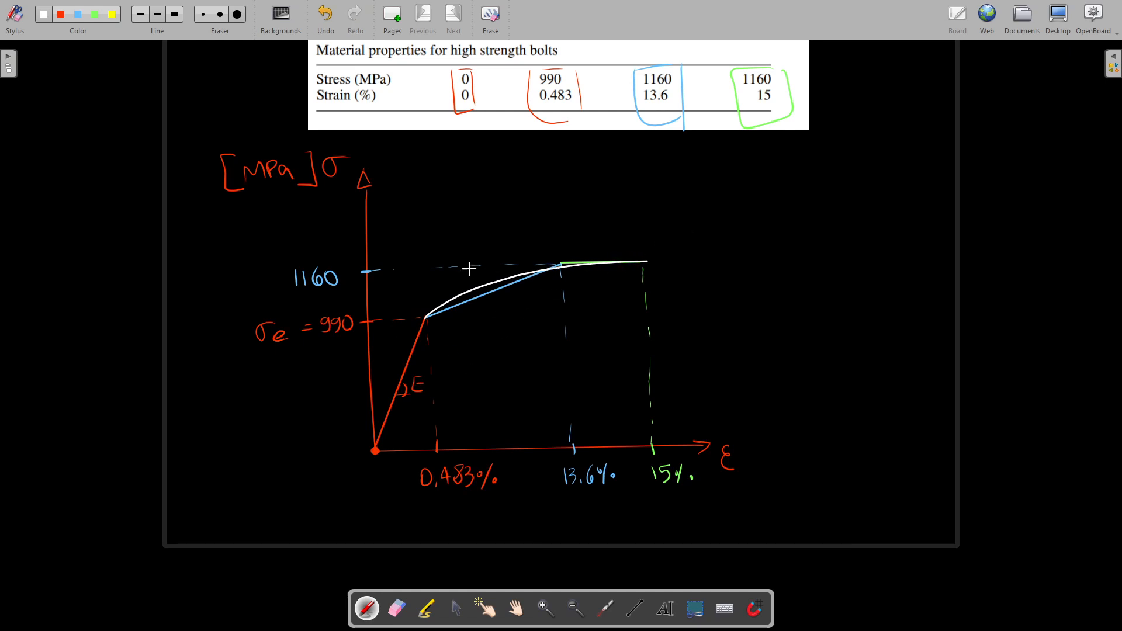
Switch to the paper and highlight the word "trilinear" in section 2.3, Material properties, and return to the whiteboard.
{"action": "key", "text": "alt+Tab"}
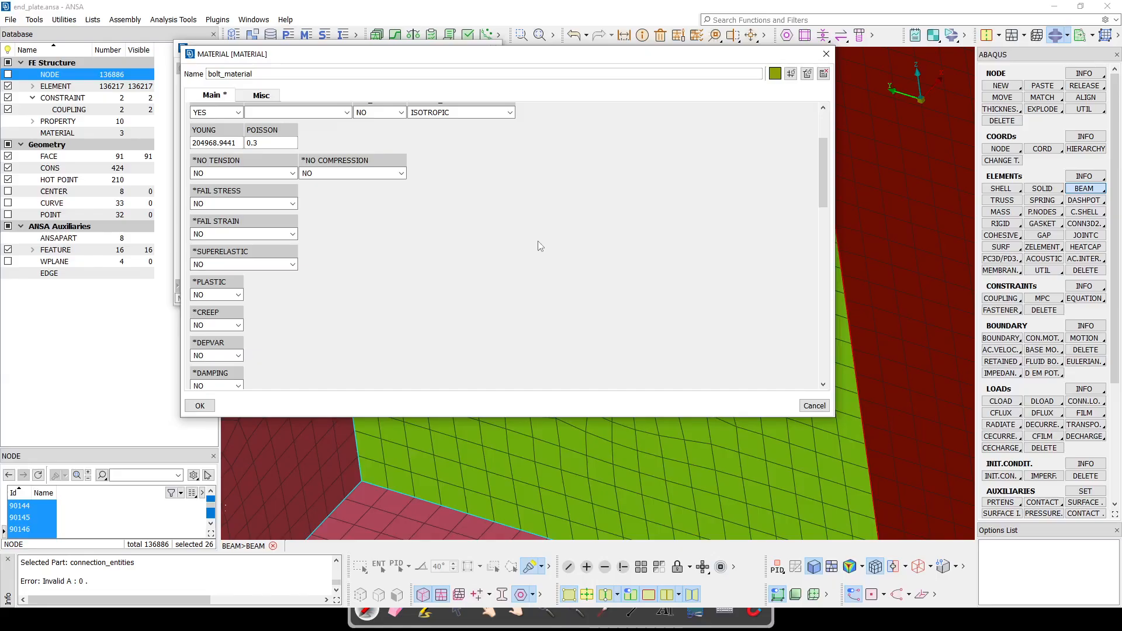
{"action": "key", "text": "alt+Tab"}
{"action": "key", "text": "alt+Tab"}
{"action": "key", "text": "Tab"}
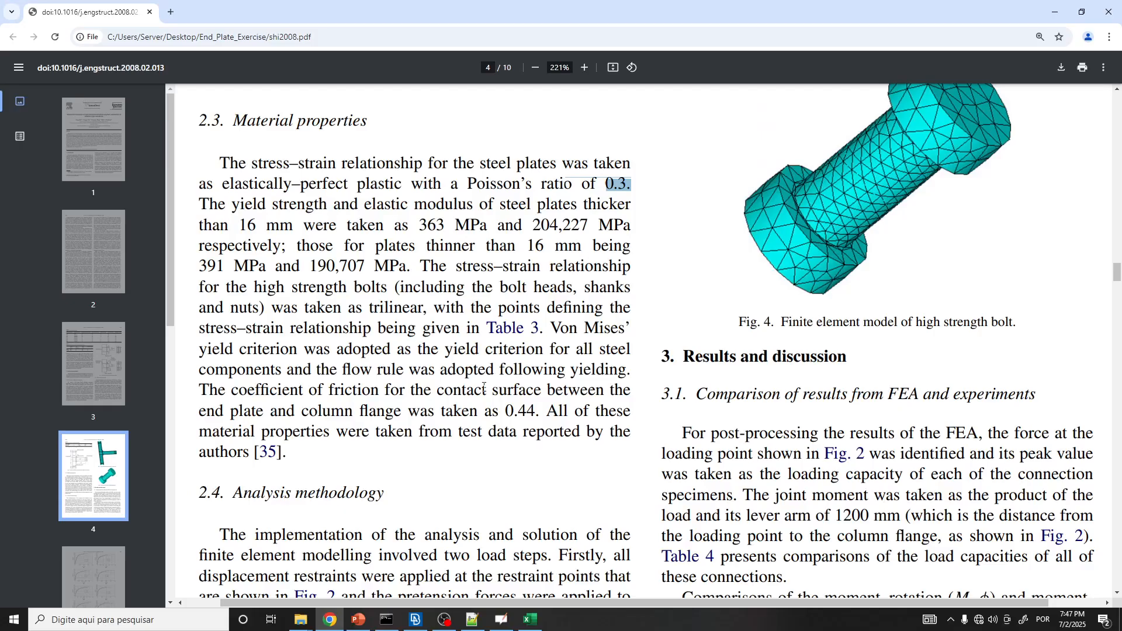
{"action": "scroll", "coordinate": [682, 269], "scroll_direction": "down", "scroll_amount": 4, "text": "ctrl"}
{"action": "key", "text": "alt+Tab"}
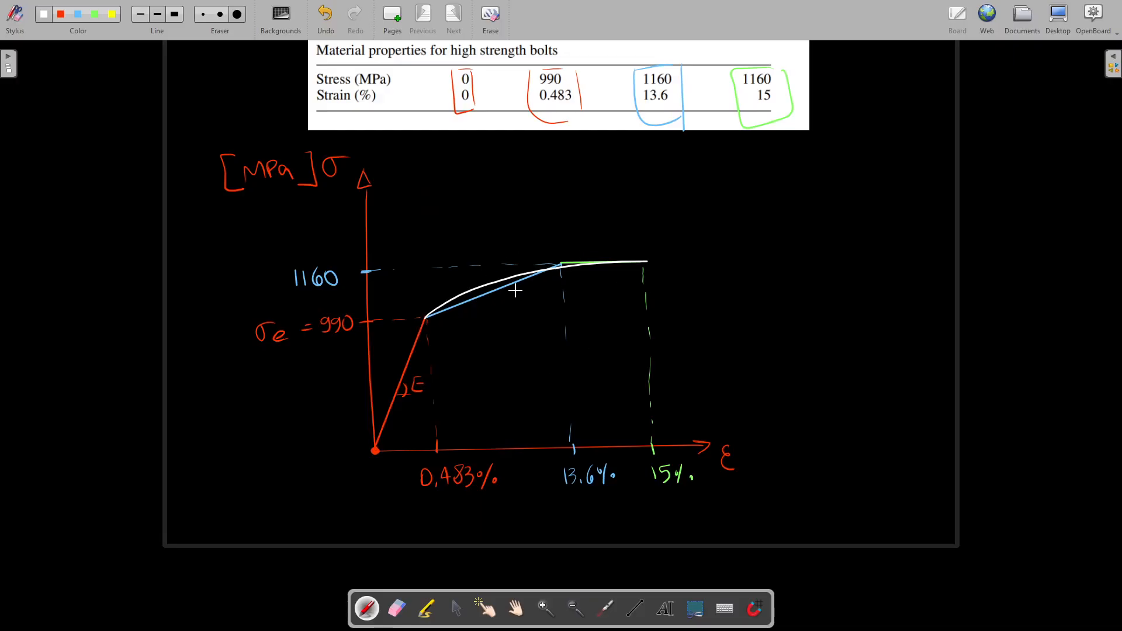
{"action": "key", "text": "alt+Tab"}
{"action": "scroll", "coordinate": [421, 273], "scroll_direction": "down", "scroll_amount": 2}
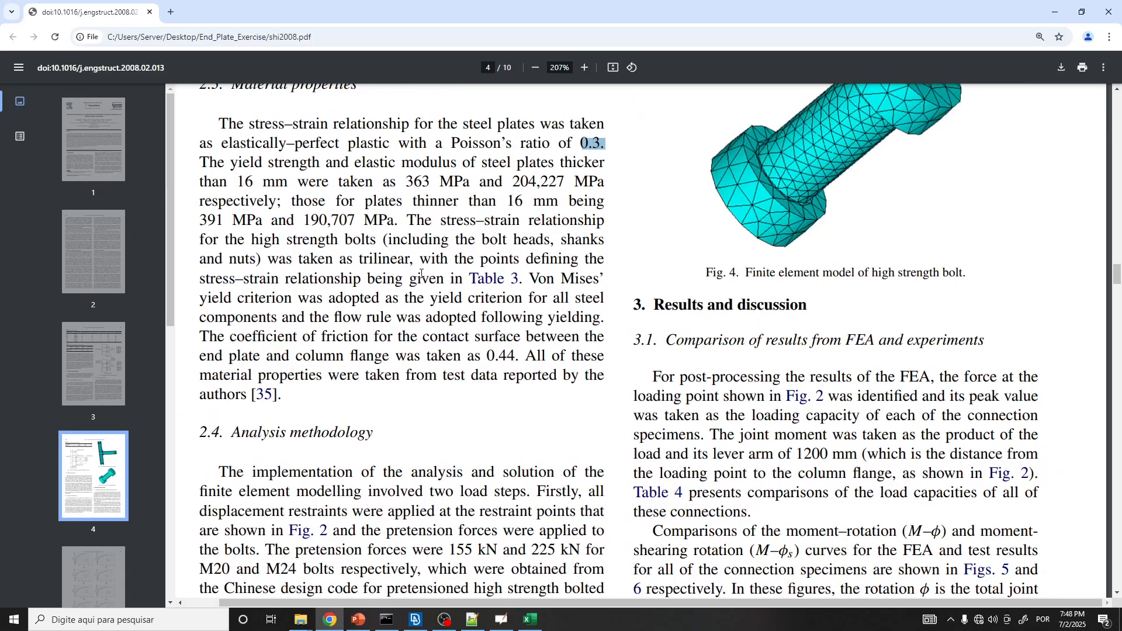
{"action": "left_click_drag", "start_coordinate": [360, 259], "coordinate": [415, 259]}
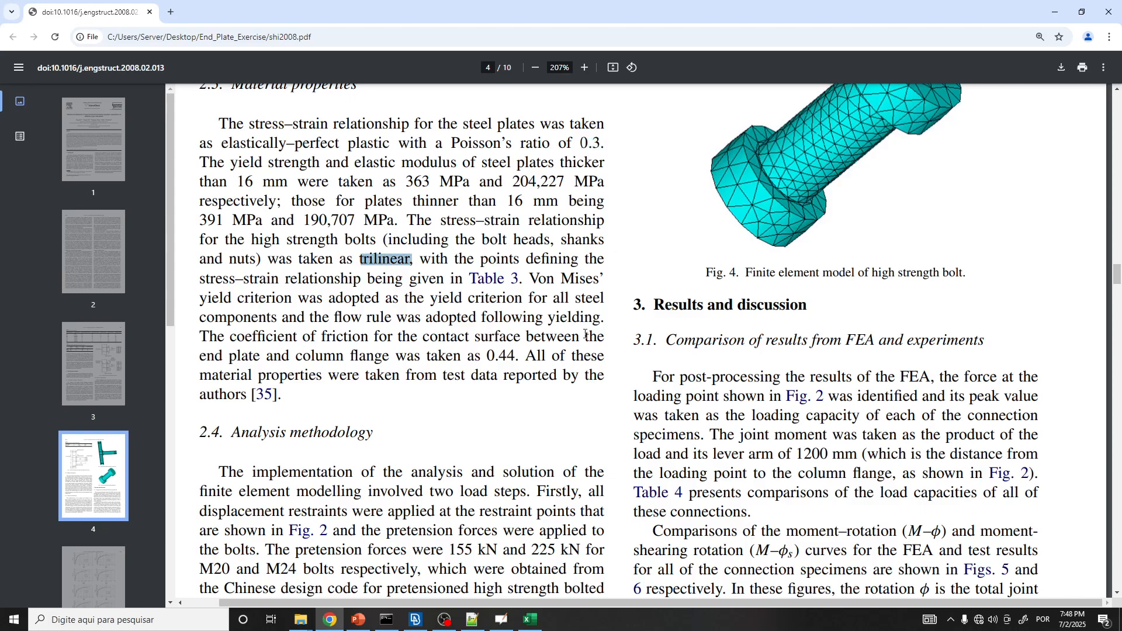
{"action": "key", "text": "alt+Tab"}
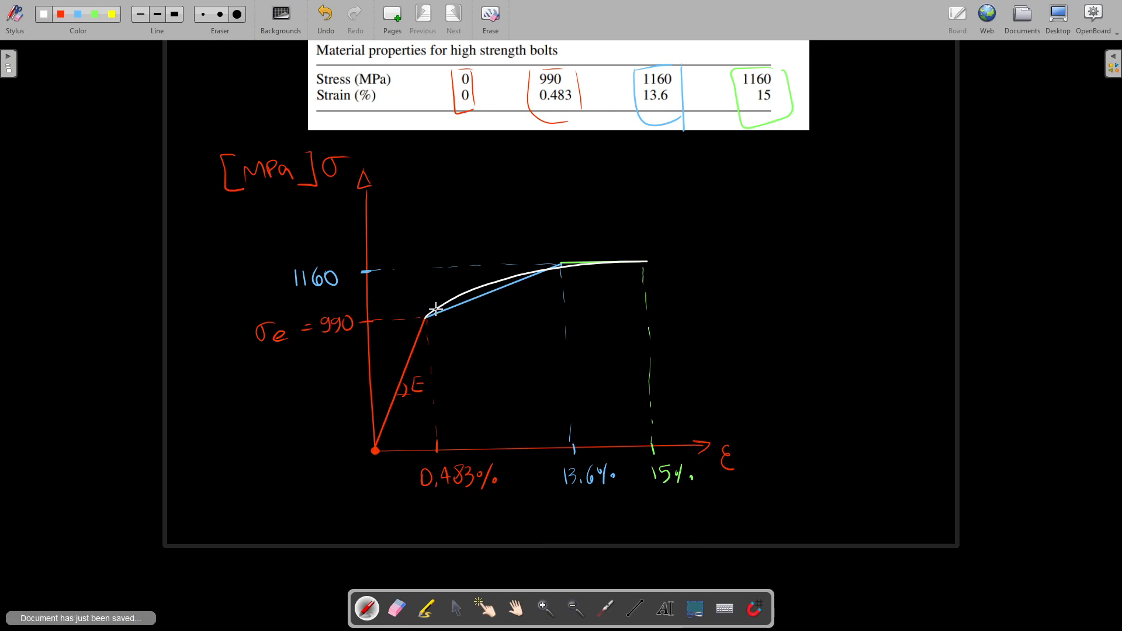
Undo the white freehand curve on the whiteboard's stress–strain sketch.
{"action": "key", "text": "ctrl+z"}
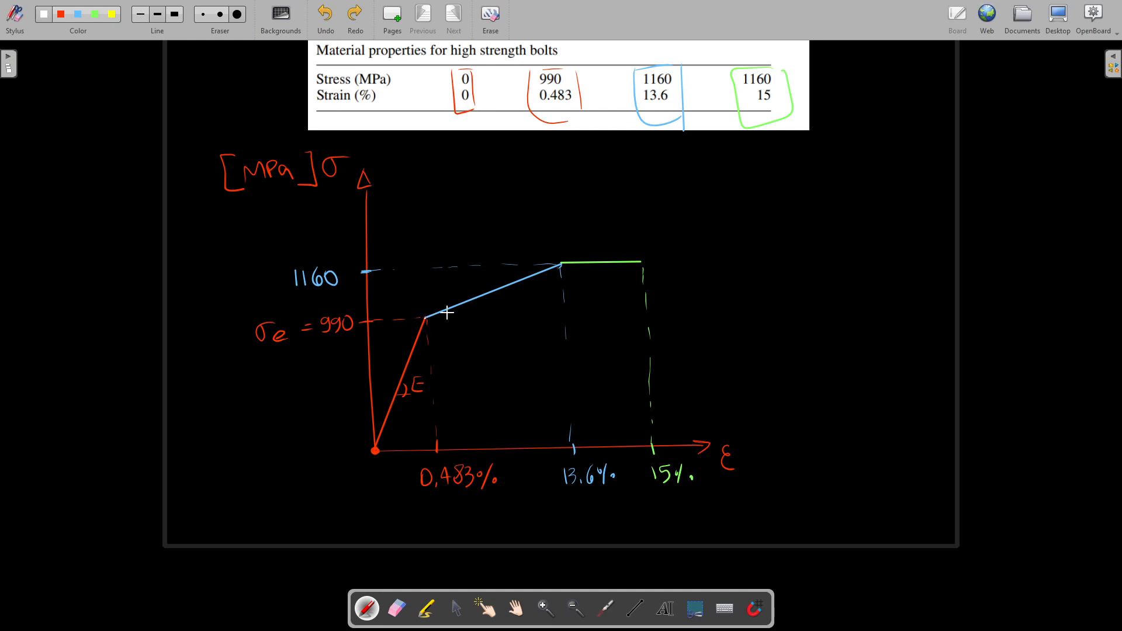
{"action": "scroll", "coordinate": [403, 398], "scroll_direction": "up", "scroll_amount": 3}
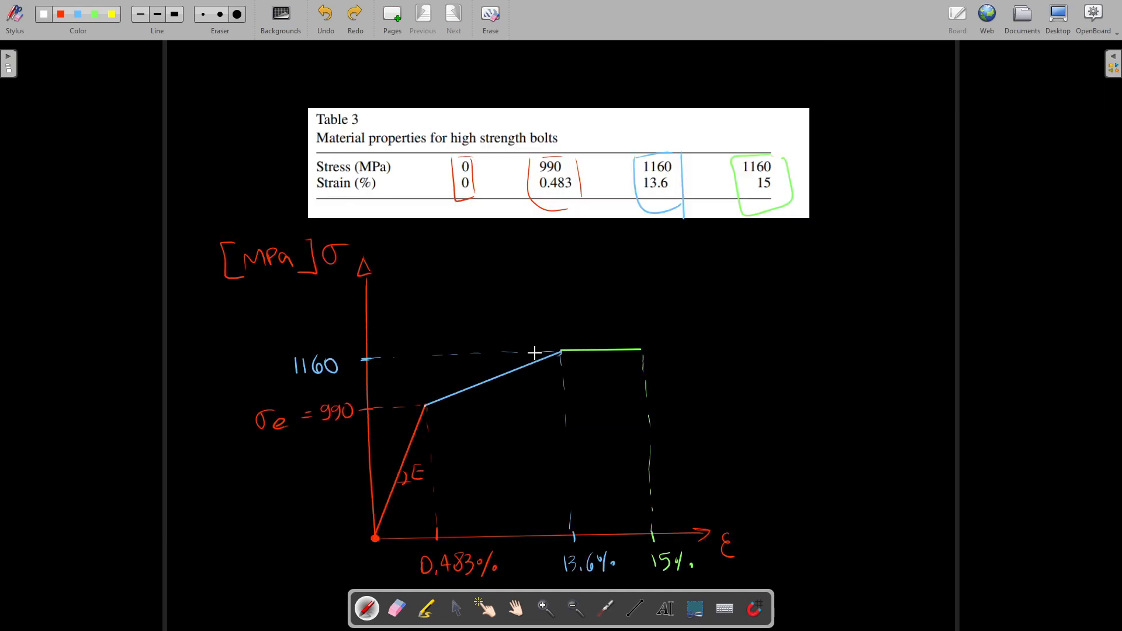
{"action": "scroll", "coordinate": [534, 353], "scroll_direction": "up", "scroll_amount": 3}
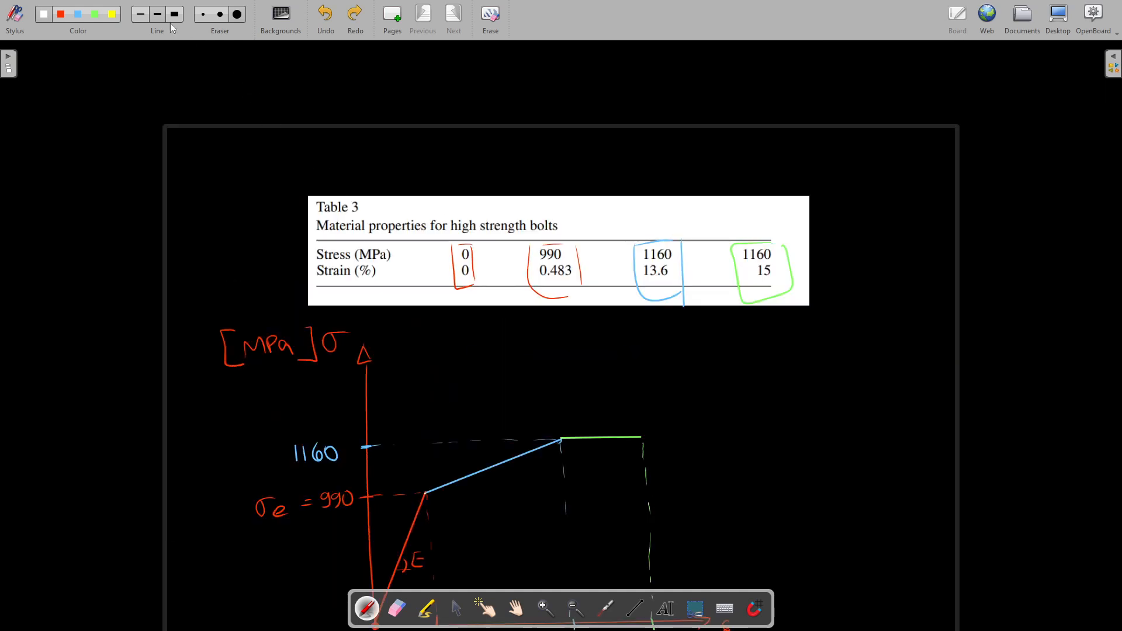
{"action": "scroll", "coordinate": [508, 220], "scroll_direction": "down", "scroll_amount": 5}
{"action": "key", "text": "alt+Tab"}
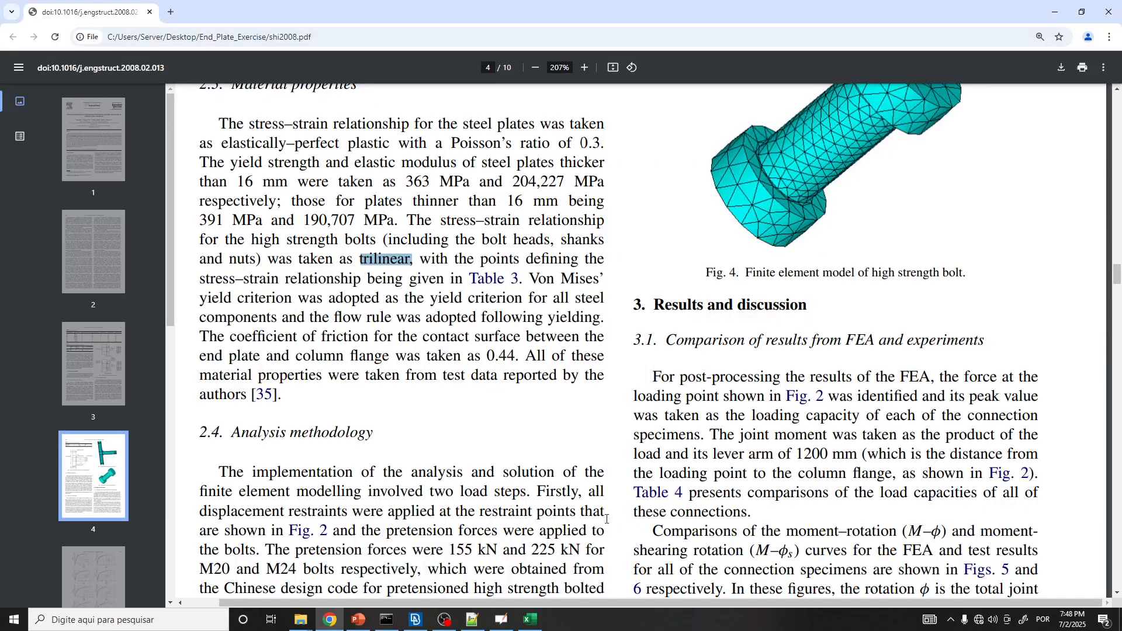
{"action": "scroll", "coordinate": [591, 410], "scroll_direction": "up", "scroll_amount": 2, "text": "ctrl"}
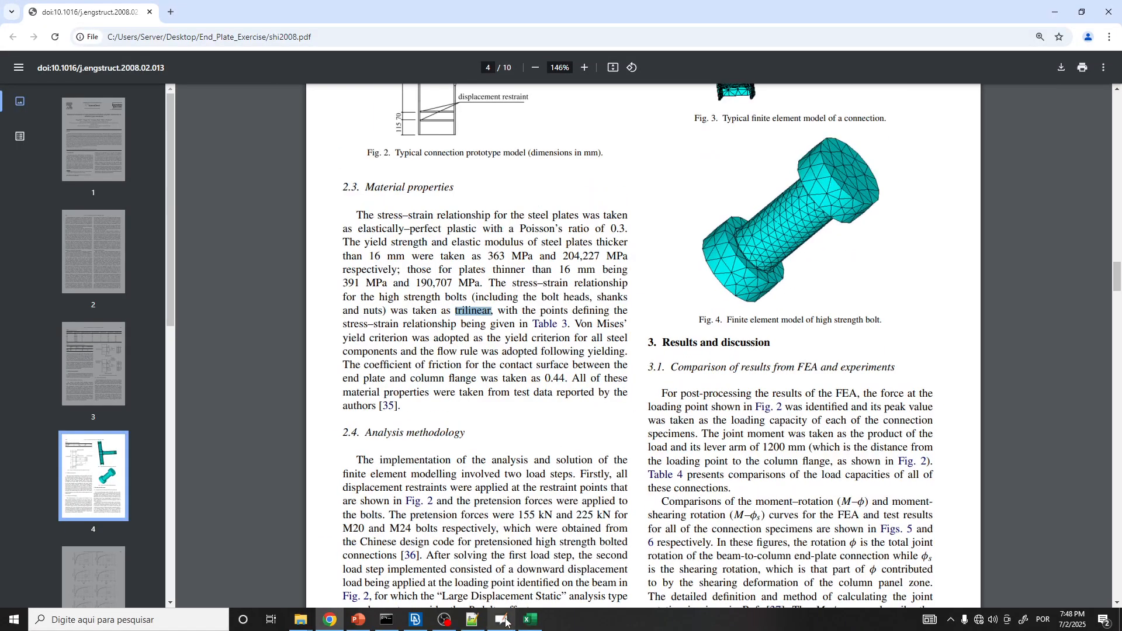
{"action": "key", "text": "alt+Tab"}
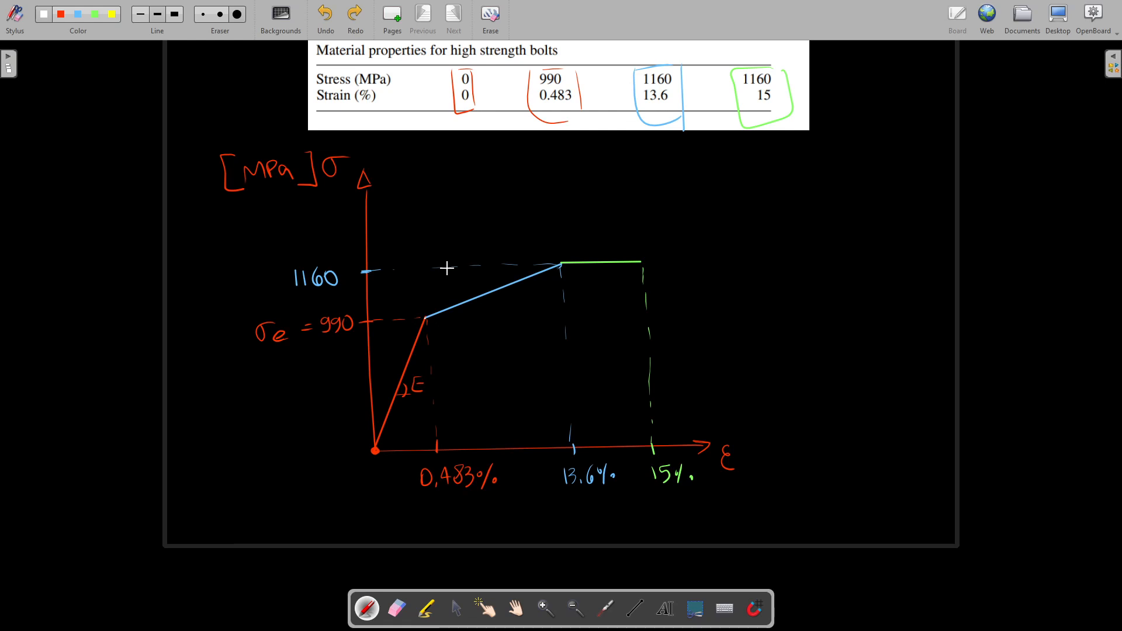
{"action": "left_click", "coordinate": [62, 15]}
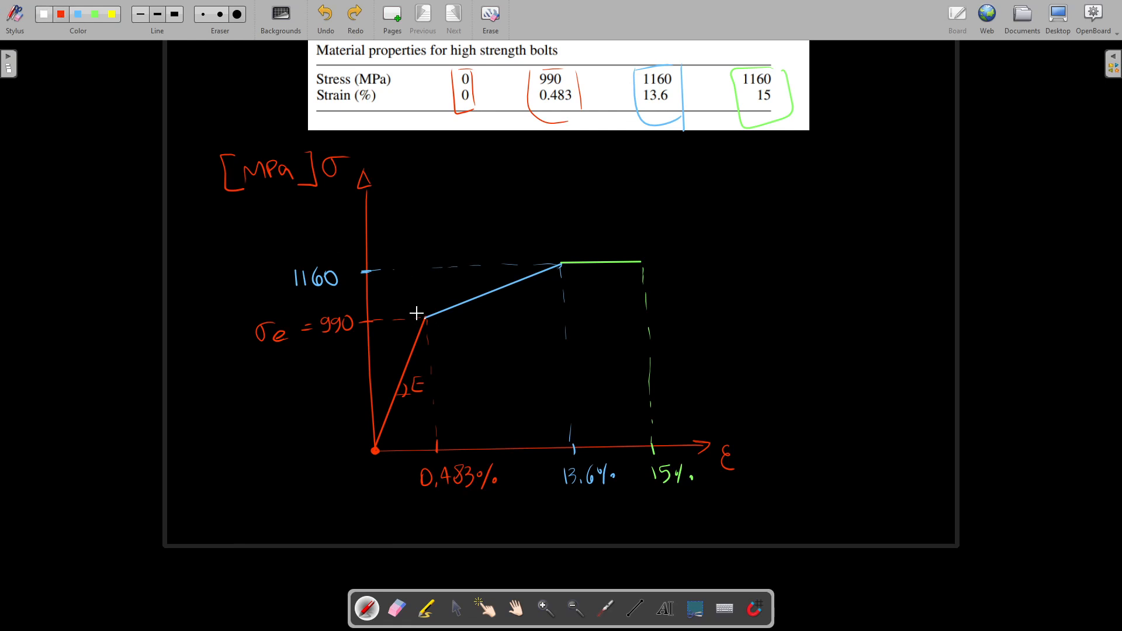
{"action": "left_click", "coordinate": [45, 17]}
{"action": "mouse_move", "coordinate": [423, 285]}
{"action": "left_mouse_down"}
{"action": "mouse_move", "coordinate": [451, 351]}
{"action": "mouse_move", "coordinate": [646, 280]}
{"action": "mouse_move", "coordinate": [477, 231]}
{"action": "mouse_move", "coordinate": [415, 294]}
{"action": "left_mouse_up"}
{"action": "key", "text": "ctrl+z"}
{"action": "mouse_move", "coordinate": [402, 333]}
{"action": "left_mouse_down"}
{"action": "mouse_move", "coordinate": [405, 444]}
{"action": "mouse_move", "coordinate": [383, 334]}
{"action": "left_mouse_up"}
{"action": "key", "text": "ctrl+z"}
Switch to ANSA and review the elastic constants of bolt_material against the paper's material properties.
{"action": "key", "text": "alt+Tab"}
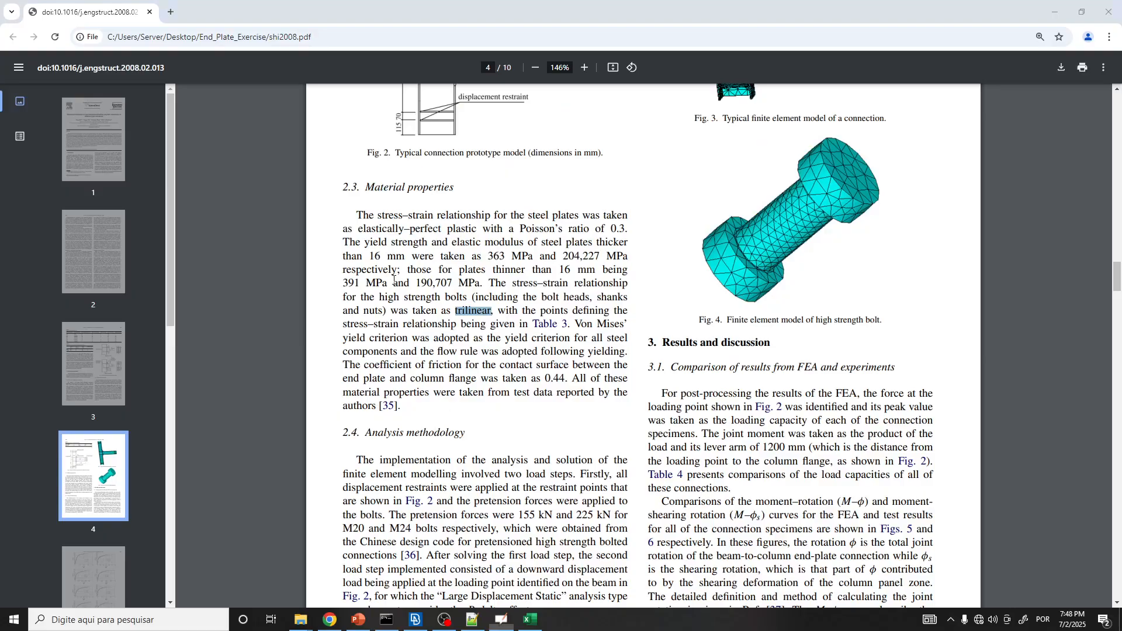
{"action": "left_click", "coordinate": [418, 621]}
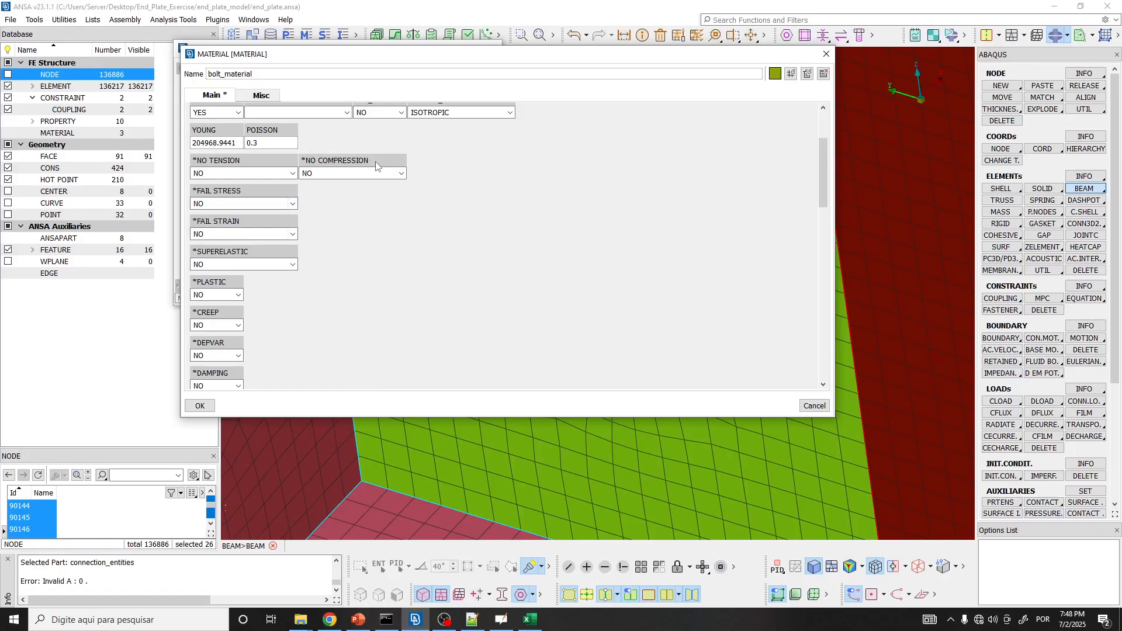
{"action": "left_click_drag", "start_coordinate": [232, 142], "coordinate": [182, 140]}
{"action": "scroll", "coordinate": [368, 315], "scroll_direction": "up", "scroll_amount": 2}
{"action": "scroll", "coordinate": [368, 314], "scroll_direction": "down", "scroll_amount": 3}
{"action": "key", "text": "alt+Tab"}
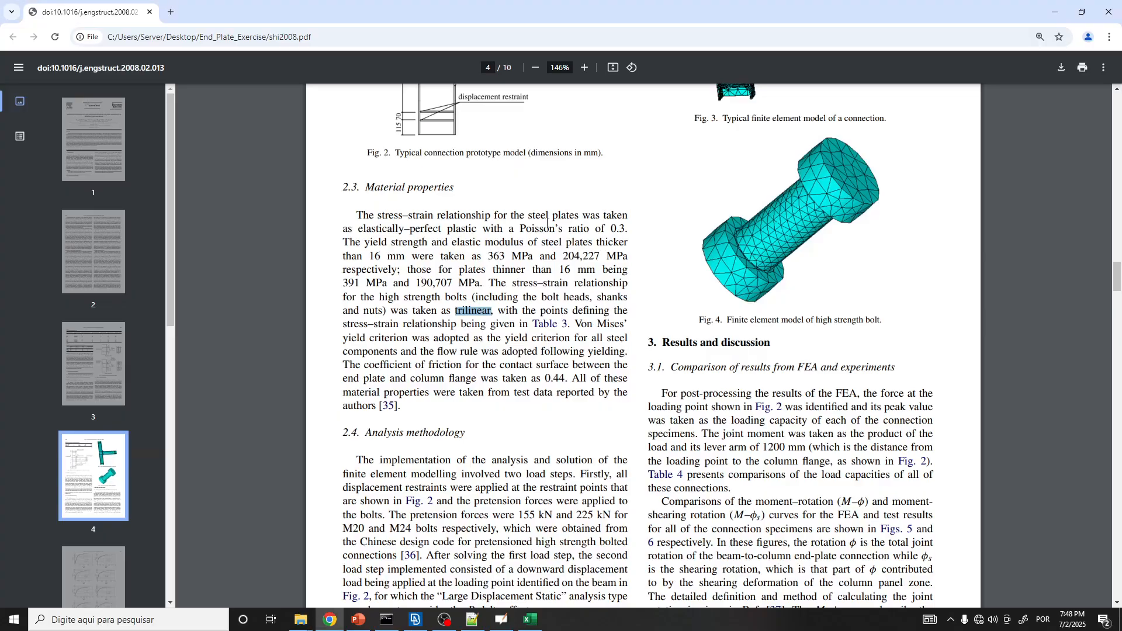
{"action": "key", "text": "alt+Tab"}
{"action": "key", "text": "alt+Tab"}
{"action": "key", "text": "alt+Tab"}
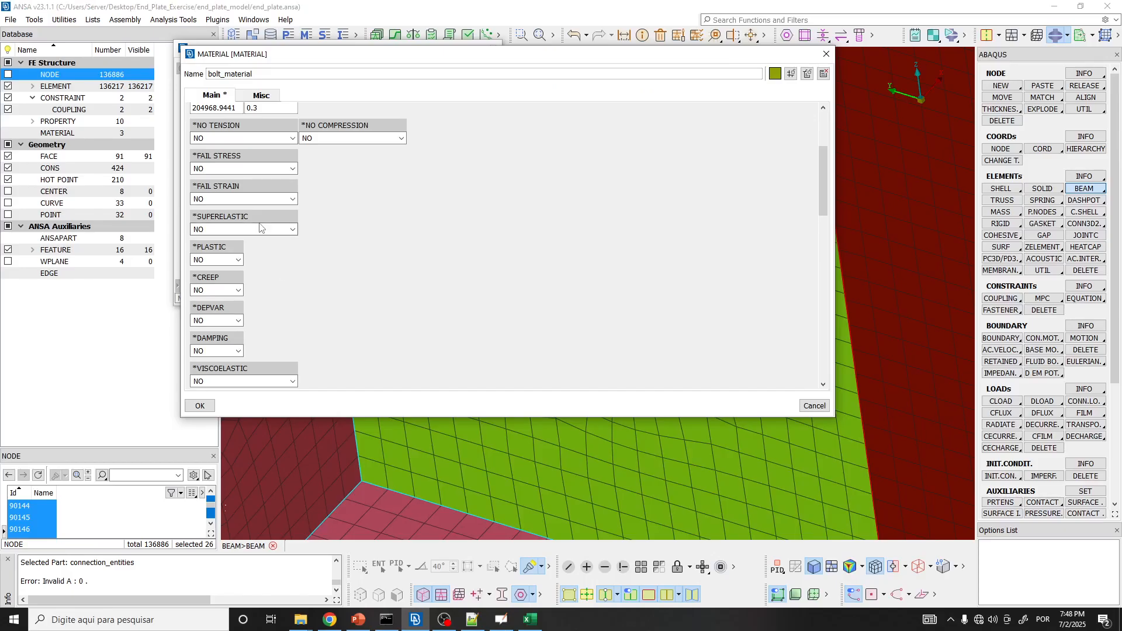
Set *PLASTIC to YES for bolt_material and open the choice of hardening models.
{"action": "left_click", "coordinate": [238, 260]}
{"action": "left_click", "coordinate": [211, 283]}
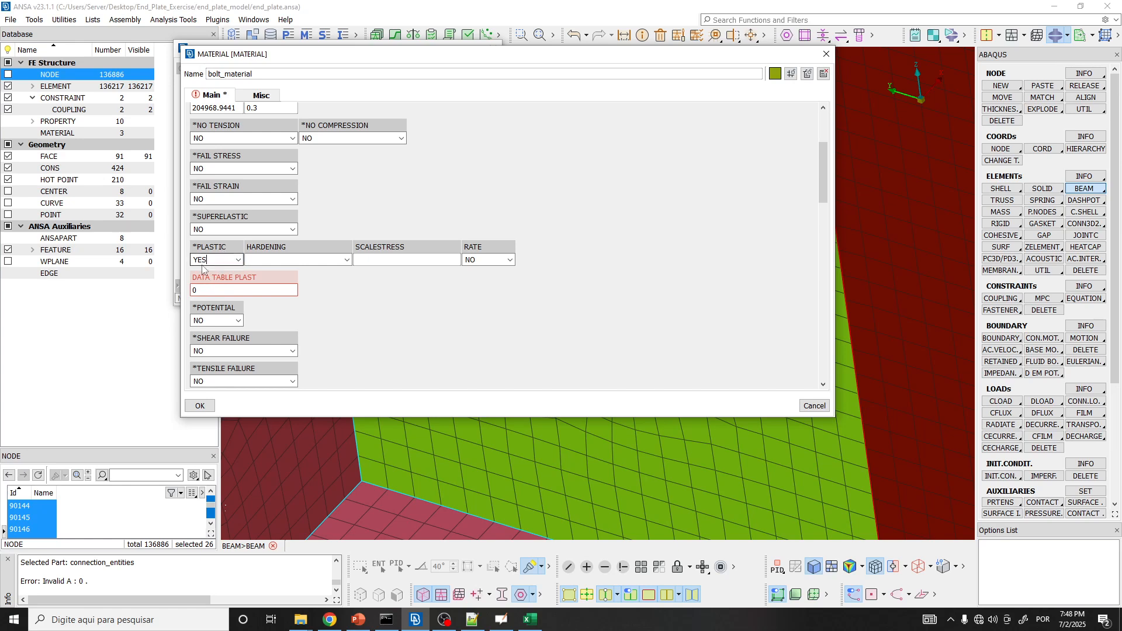
{"action": "scroll", "coordinate": [210, 293], "scroll_direction": "up", "scroll_amount": 2}
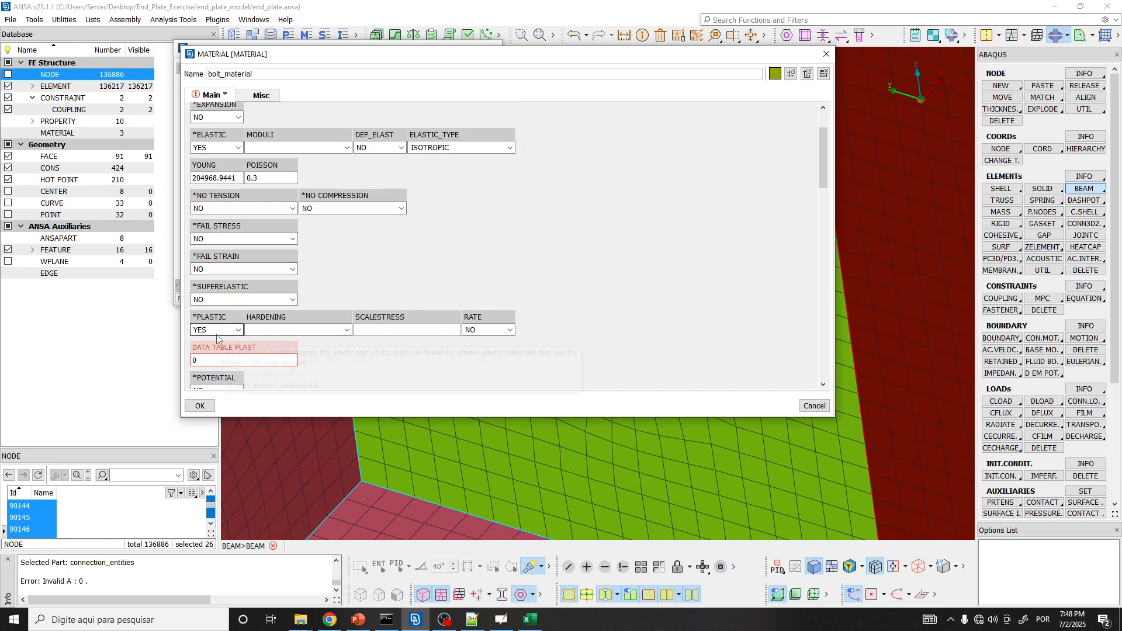
{"action": "scroll", "coordinate": [386, 342], "scroll_direction": "down", "scroll_amount": 1}
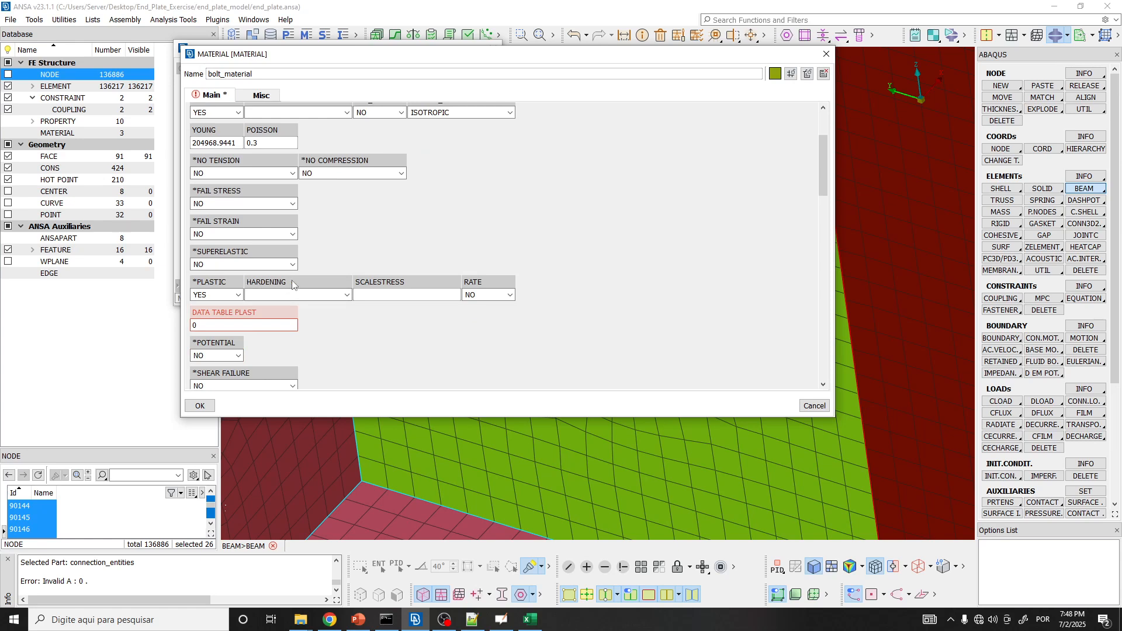
{"action": "left_click", "coordinate": [347, 295]}
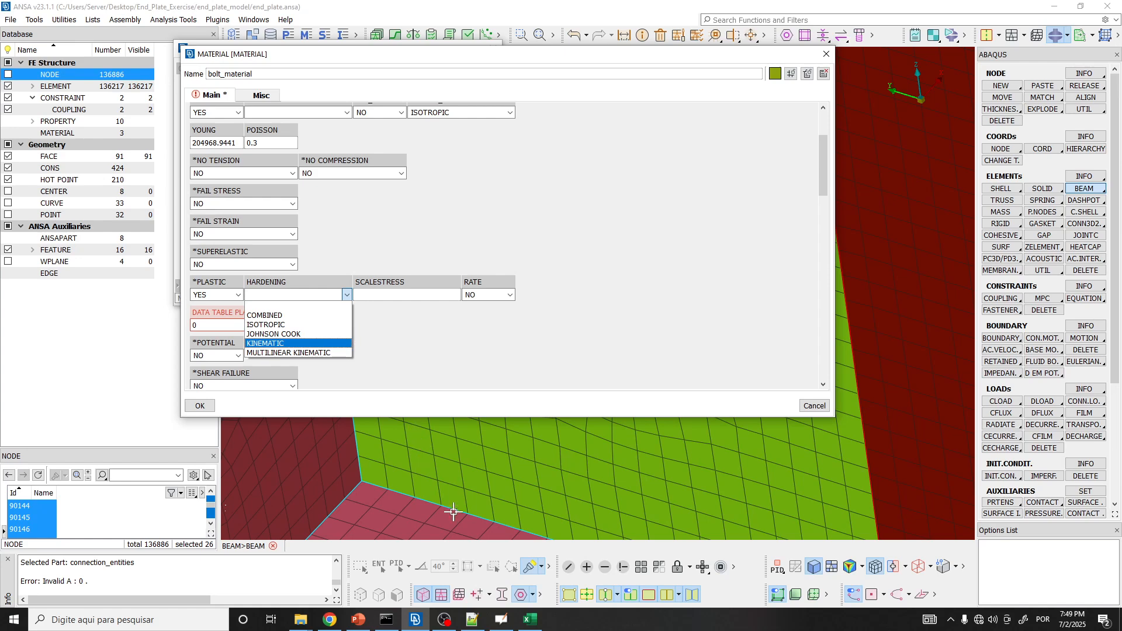
Switch to the Module 5 - Plasticity presentation in PowerPoint and examine the Isotropic Model slide in the Hardening Law section.
{"action": "left_click", "coordinate": [358, 620]}
{"action": "left_click", "coordinate": [144, 229]}
{"action": "left_click_drag", "start_coordinate": [243, 456], "coordinate": [247, 44]}
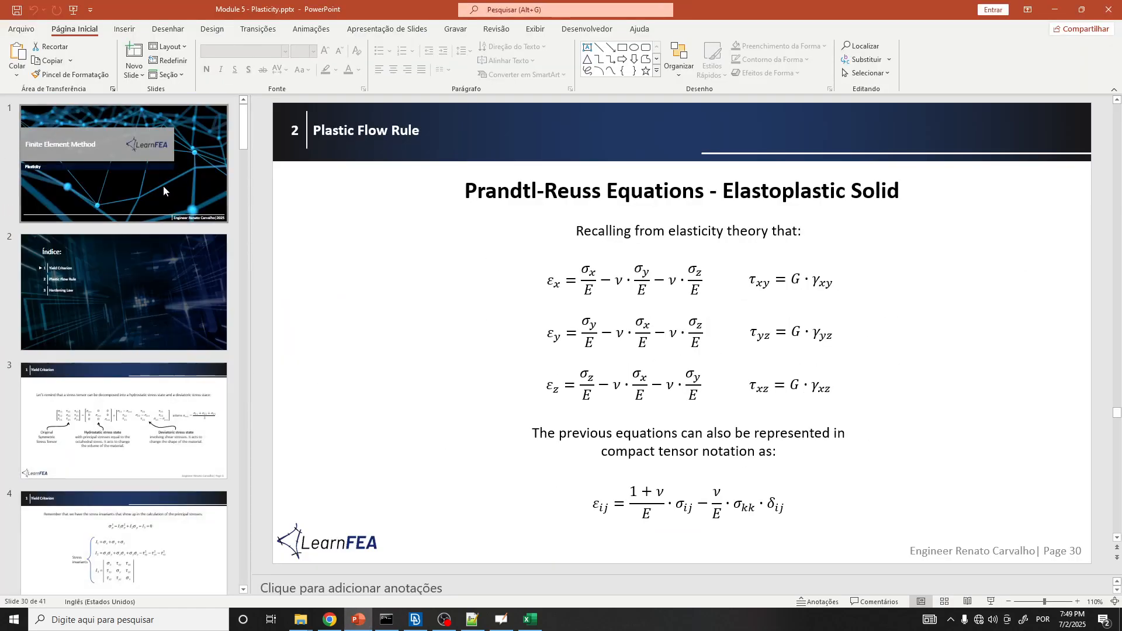
{"action": "left_click", "coordinate": [148, 167]}
{"action": "left_click", "coordinate": [139, 275]}
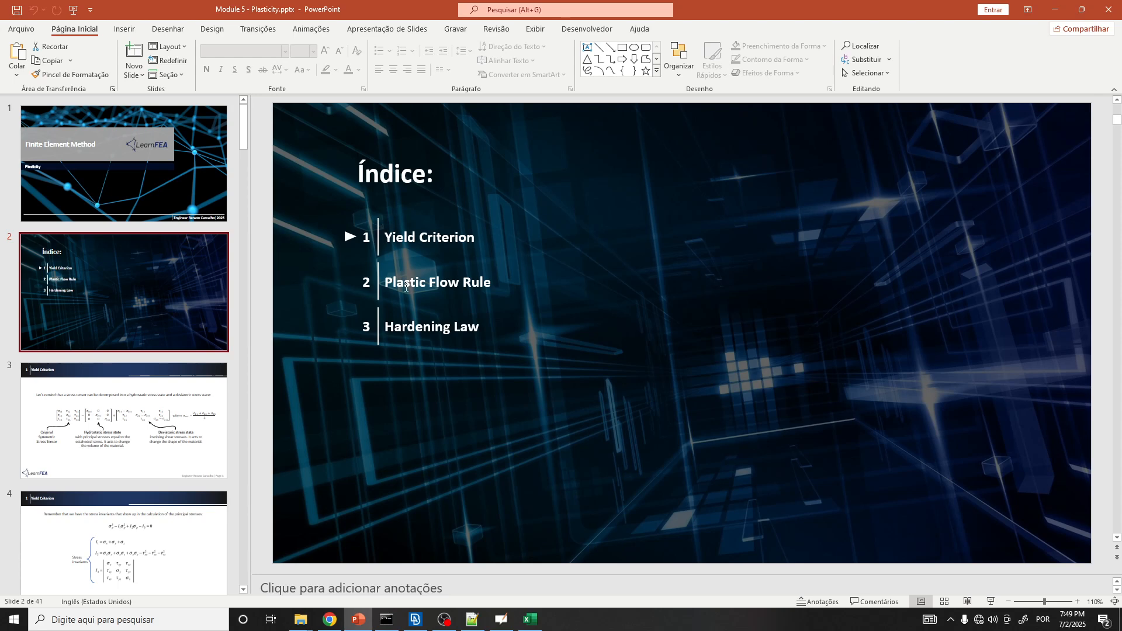
{"action": "scroll", "coordinate": [164, 391], "scroll_direction": "down", "scroll_amount": 20}
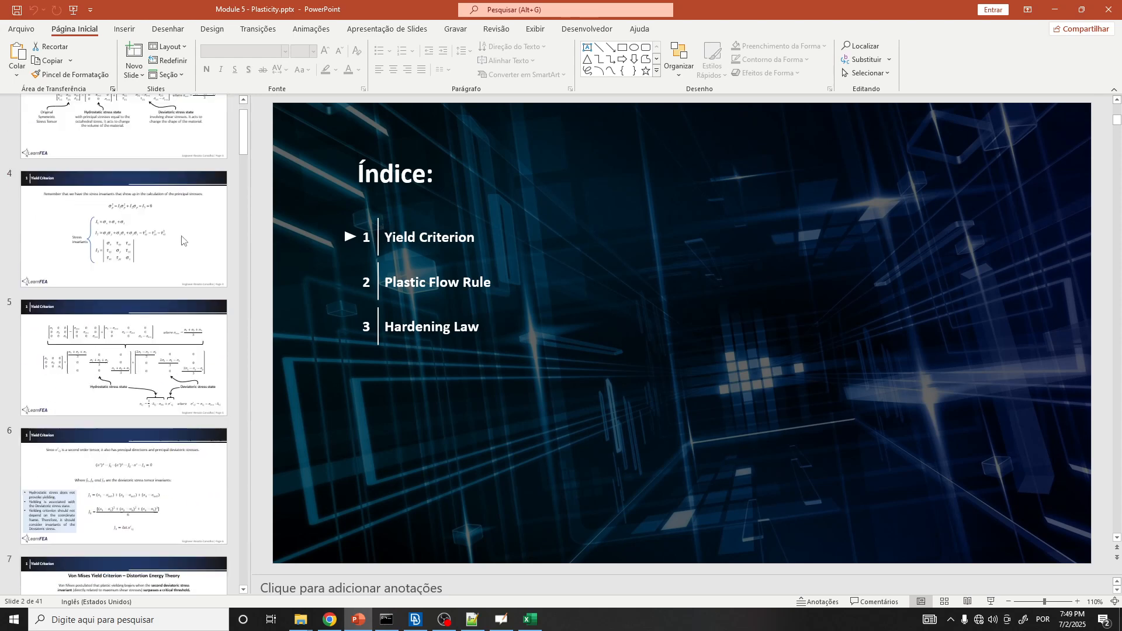
{"action": "left_click", "coordinate": [117, 371]}
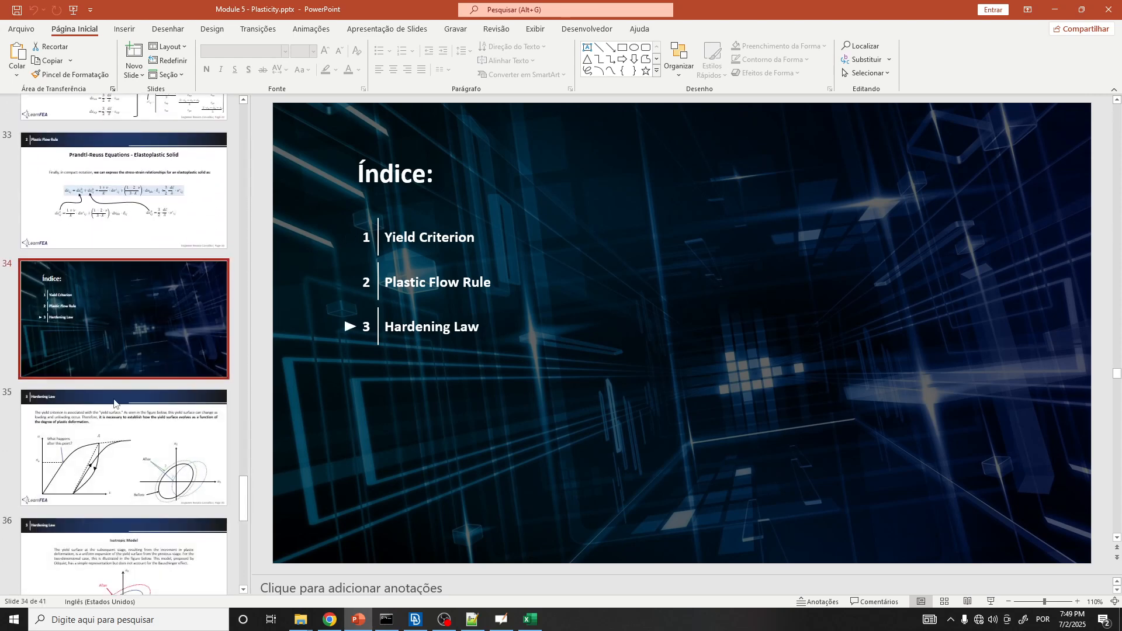
{"action": "key", "text": "Down"}
{"action": "scroll", "coordinate": [127, 360], "scroll_direction": "down", "scroll_amount": 2}
{"action": "scroll", "coordinate": [126, 360], "scroll_direction": "down", "scroll_amount": 1}
{"action": "left_click", "coordinate": [126, 356]}
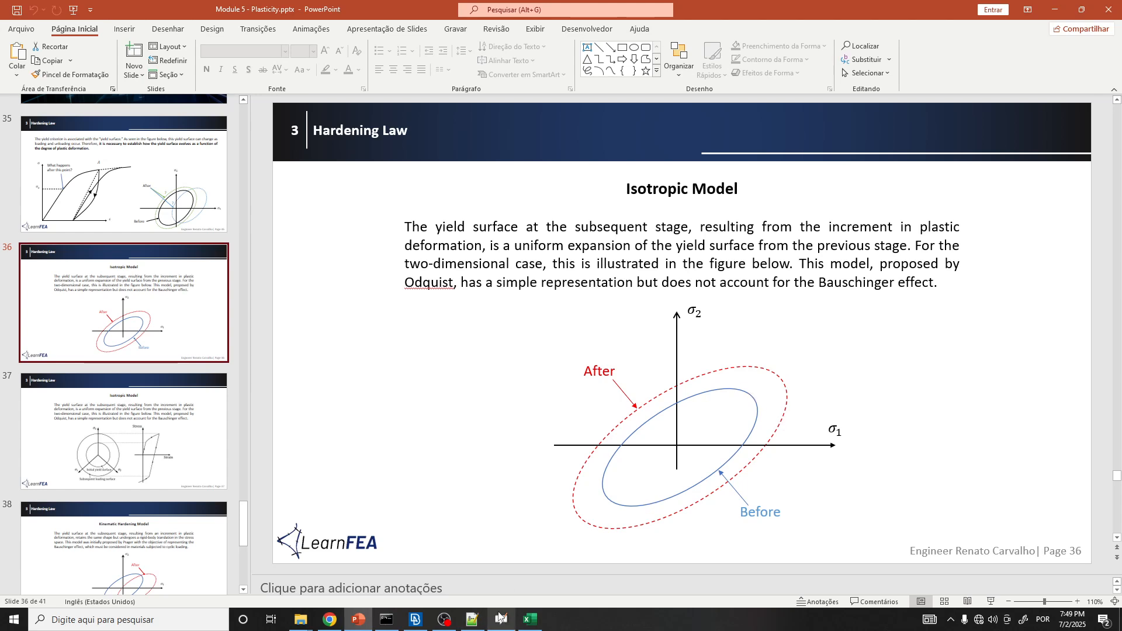
Switch back to ANSA and set the plastic hardening of bolt_material to ISOTROPIC.
{"action": "left_click", "coordinate": [416, 619]}
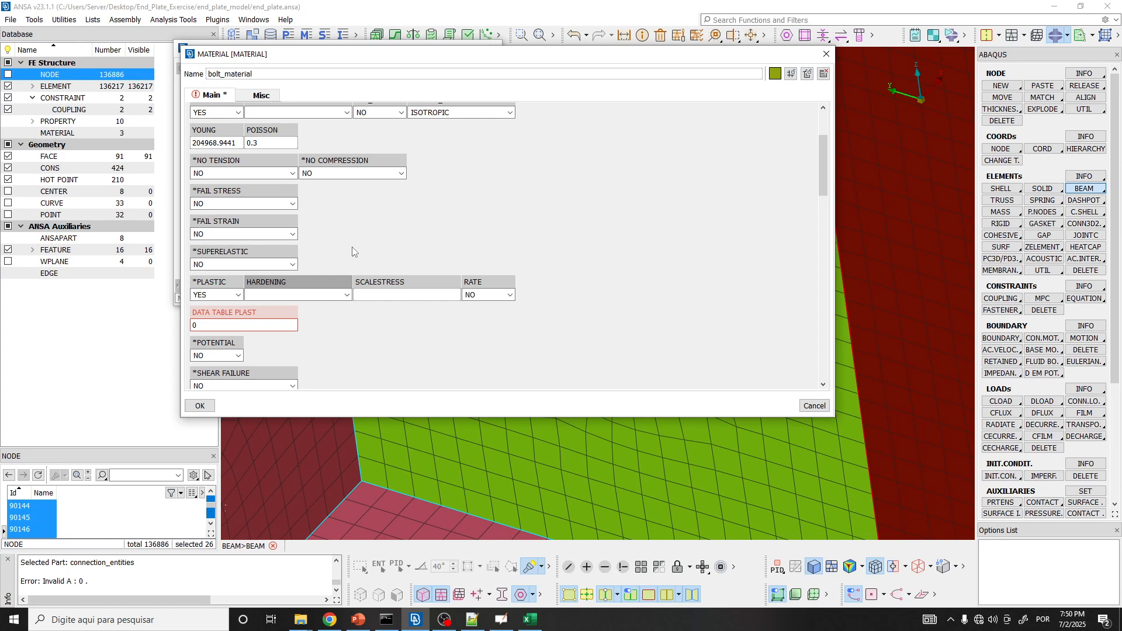
{"action": "left_click", "coordinate": [347, 294]}
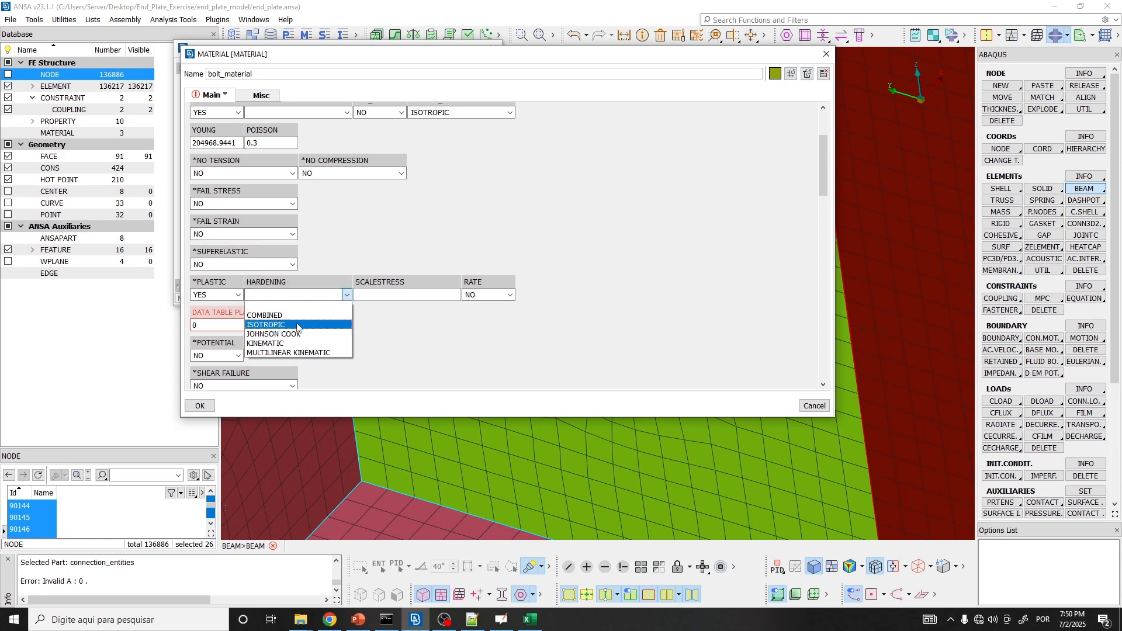
{"action": "left_click", "coordinate": [268, 325]}
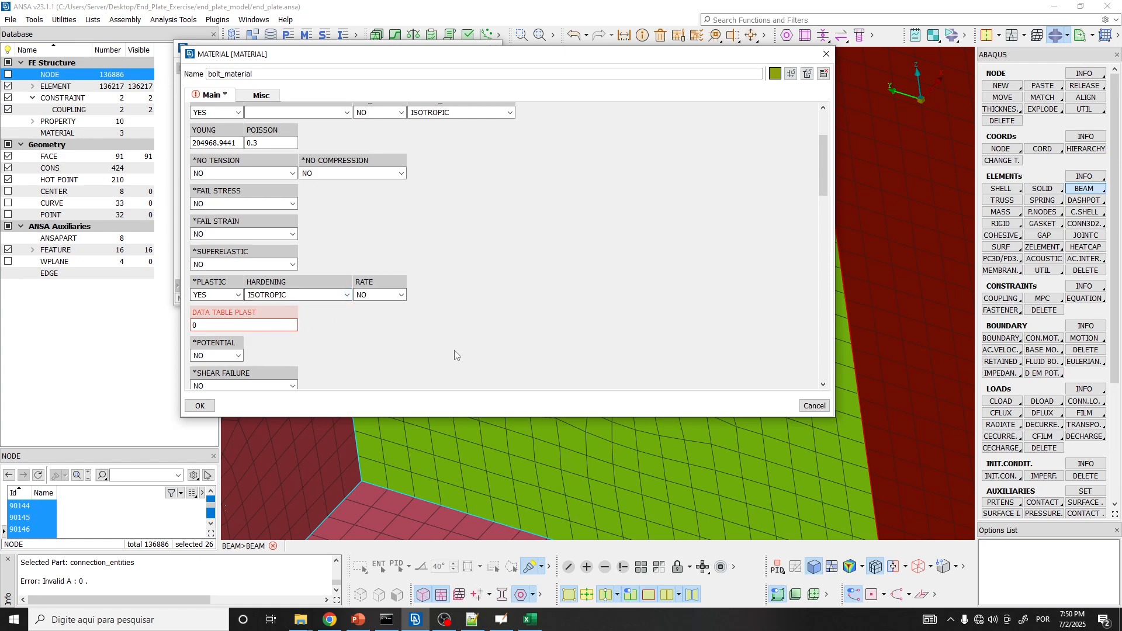
Switch to PowerPoint, compare the isotropic slide with the Kinematic Hardening Model slide, and return to ANSA's material definition.
{"action": "key", "text": "alt+Tab"}
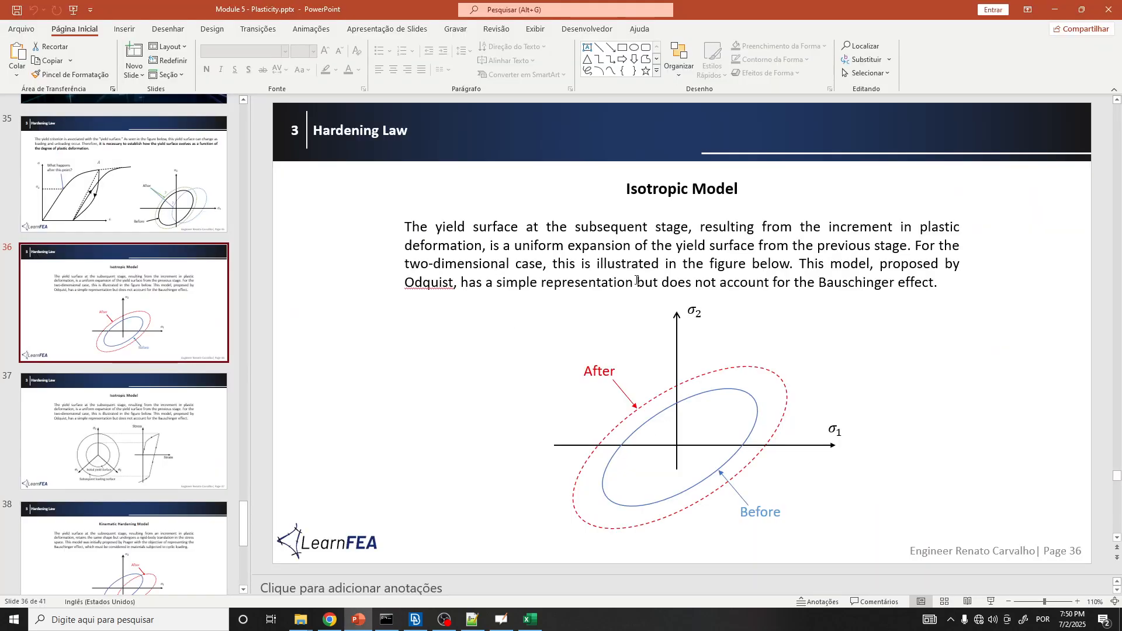
{"action": "left_click", "coordinate": [497, 337]}
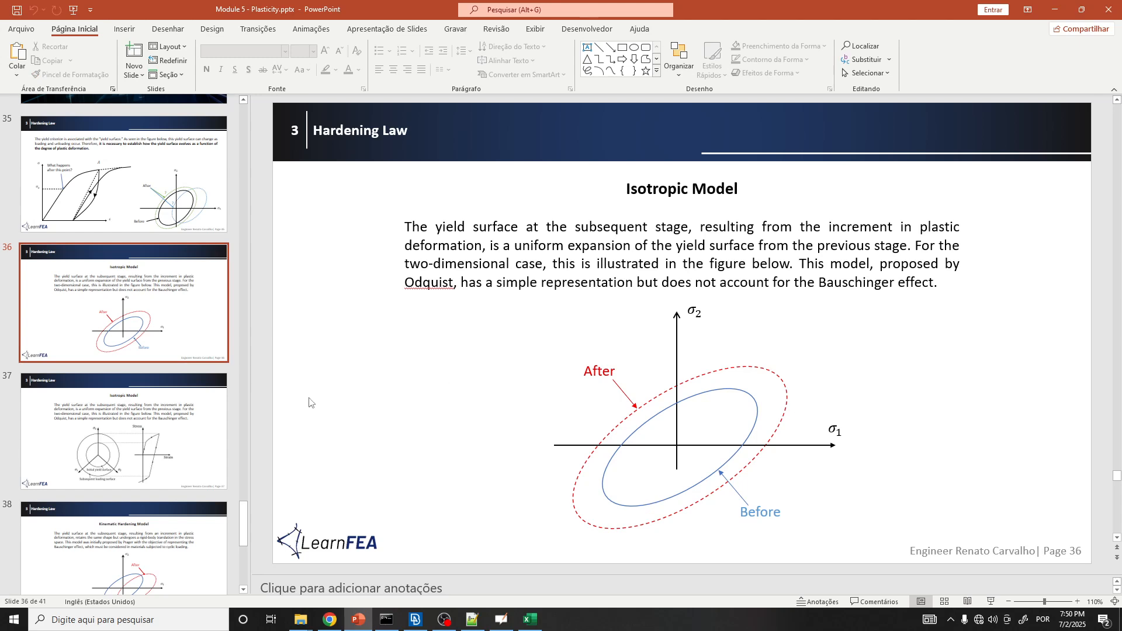
{"action": "scroll", "coordinate": [147, 462], "scroll_direction": "down", "scroll_amount": 1}
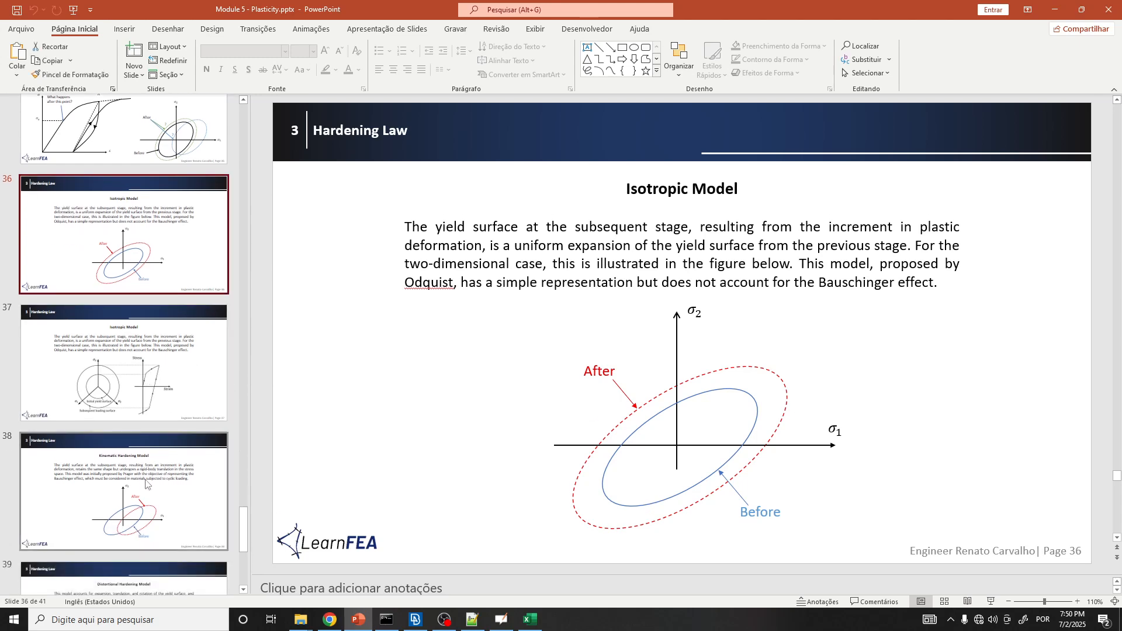
{"action": "key", "text": "Down"}
{"action": "key", "text": "Down"}
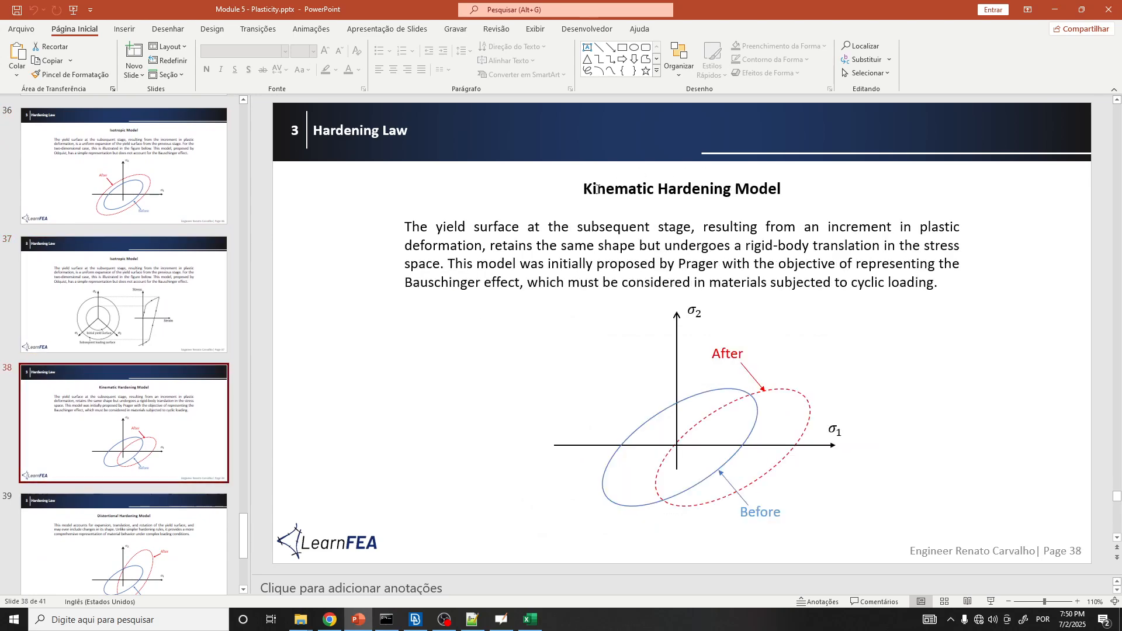
{"action": "triple_click", "coordinate": [597, 188]}
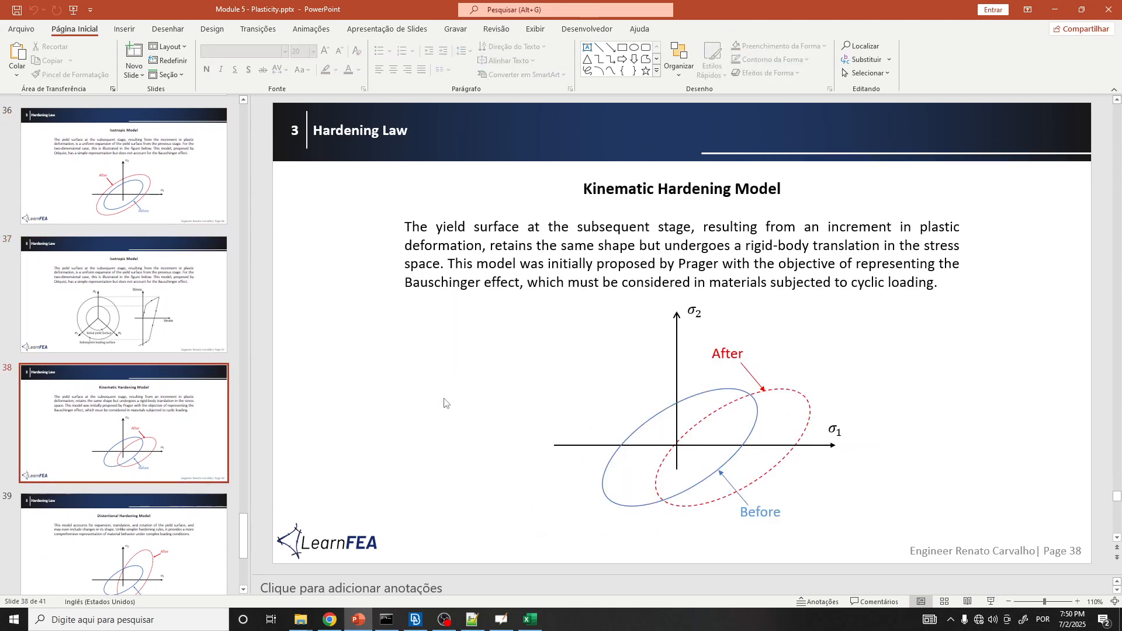
{"action": "key", "text": "alt+Tab"}
{"action": "key", "text": "alt+Tab"}
{"action": "left_click", "coordinate": [144, 298]}
{"action": "key", "text": "alt+Tab"}
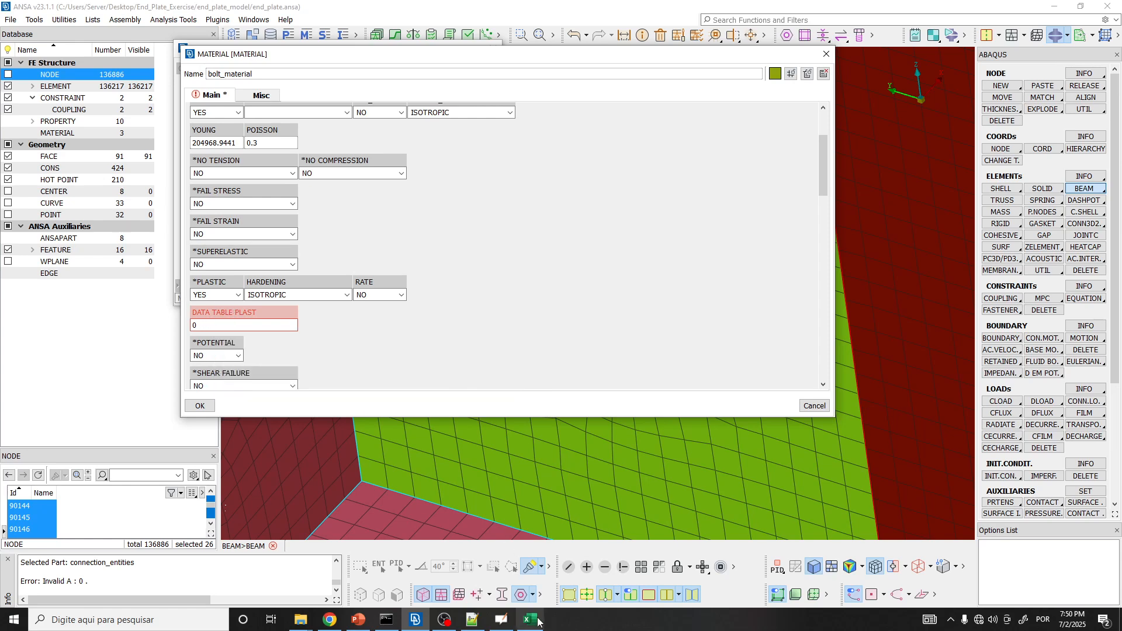
Switch to the paper's PDF in Chrome, examine the high strength bolt properties table, and return to ANSA's material definition.
{"action": "left_click", "coordinate": [329, 619]}
{"action": "scroll", "coordinate": [412, 267], "scroll_direction": "up", "scroll_amount": 4}
{"action": "scroll", "coordinate": [412, 268], "scroll_direction": "up", "scroll_amount": 3, "text": "ctrl"}
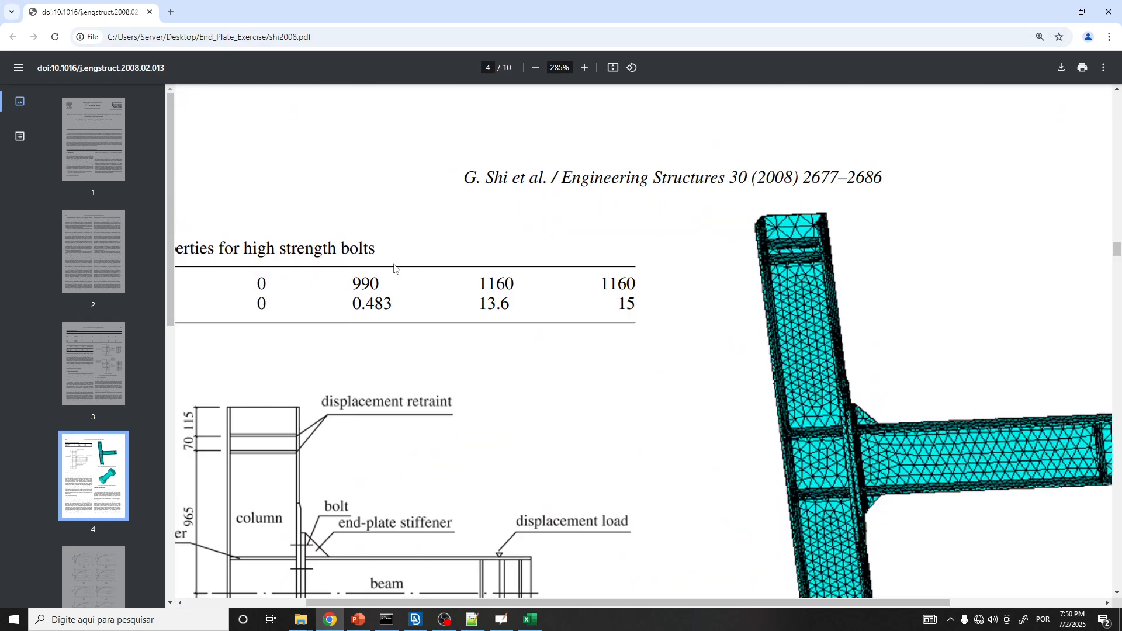
{"action": "key", "text": "alt+Tab"}
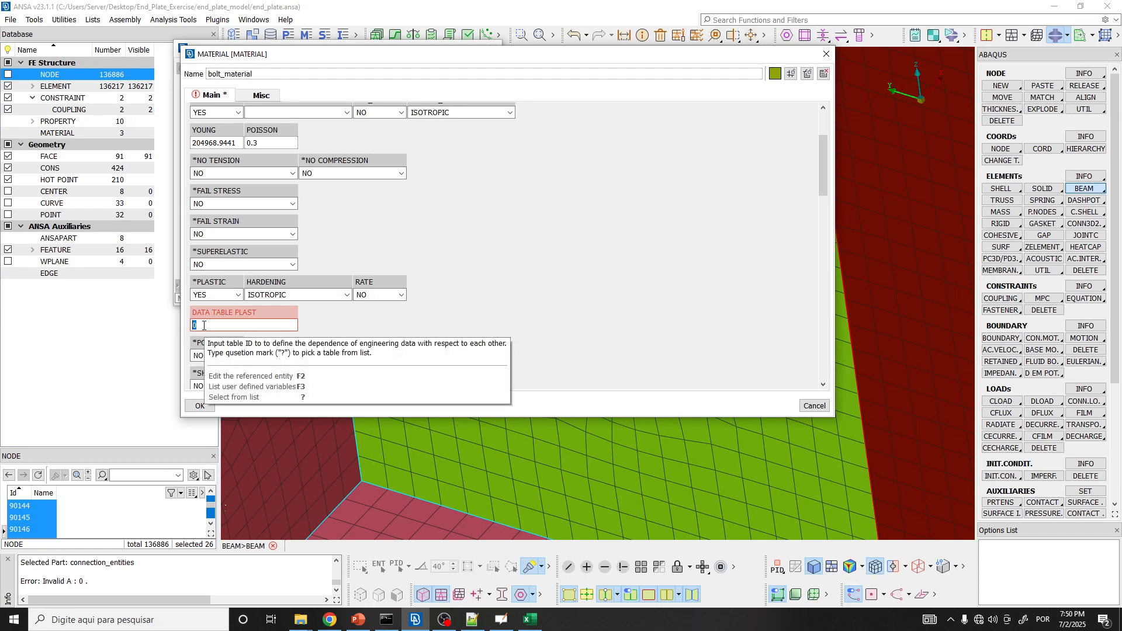
Create a new plastic data table for bolt_material and name it bolt_plasticity_properties.
{"action": "type", "text": "?"}
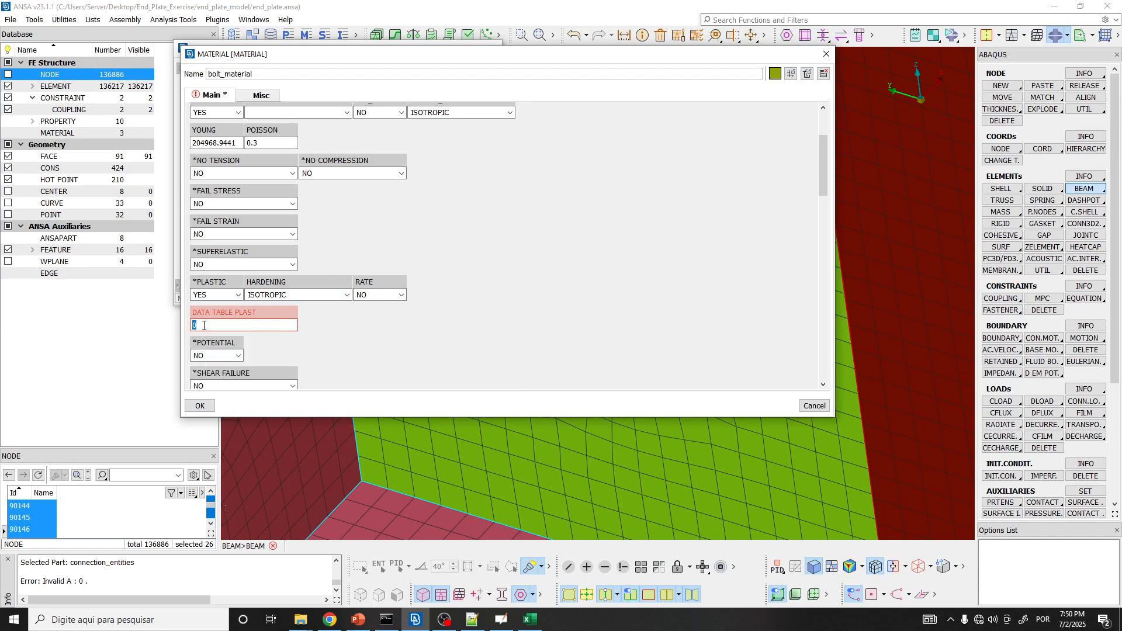
{"action": "left_click_drag", "start_coordinate": [412, 79], "coordinate": [364, 31]}
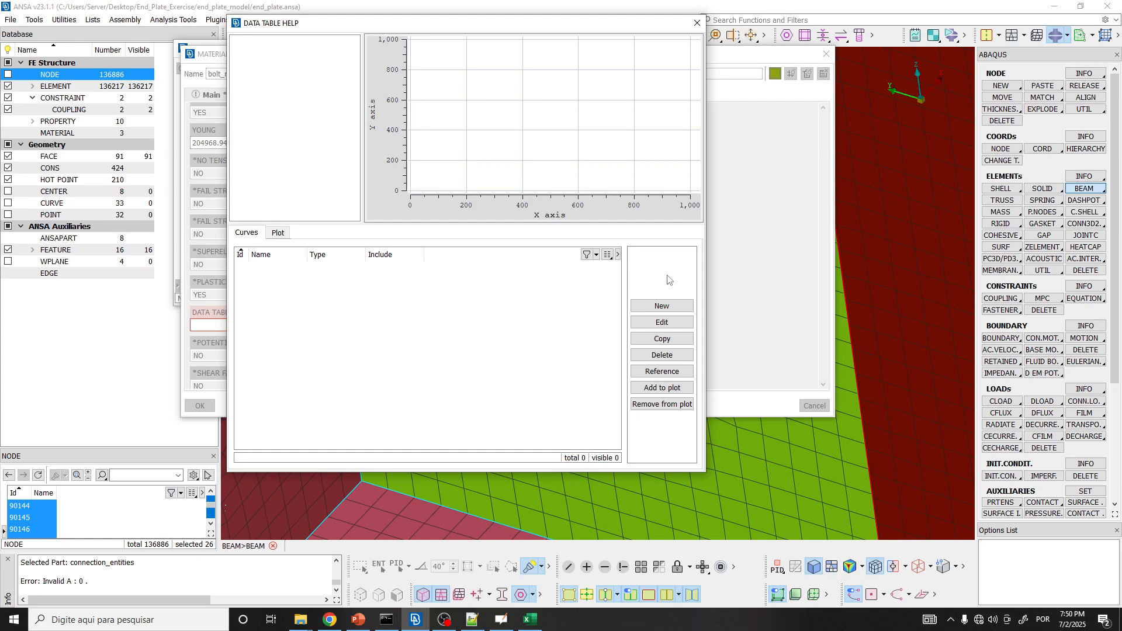
{"action": "left_click", "coordinate": [665, 306]}
{"action": "left_click", "coordinate": [697, 312]}
{"action": "left_click_drag", "start_coordinate": [461, 252], "coordinate": [268, 252]}
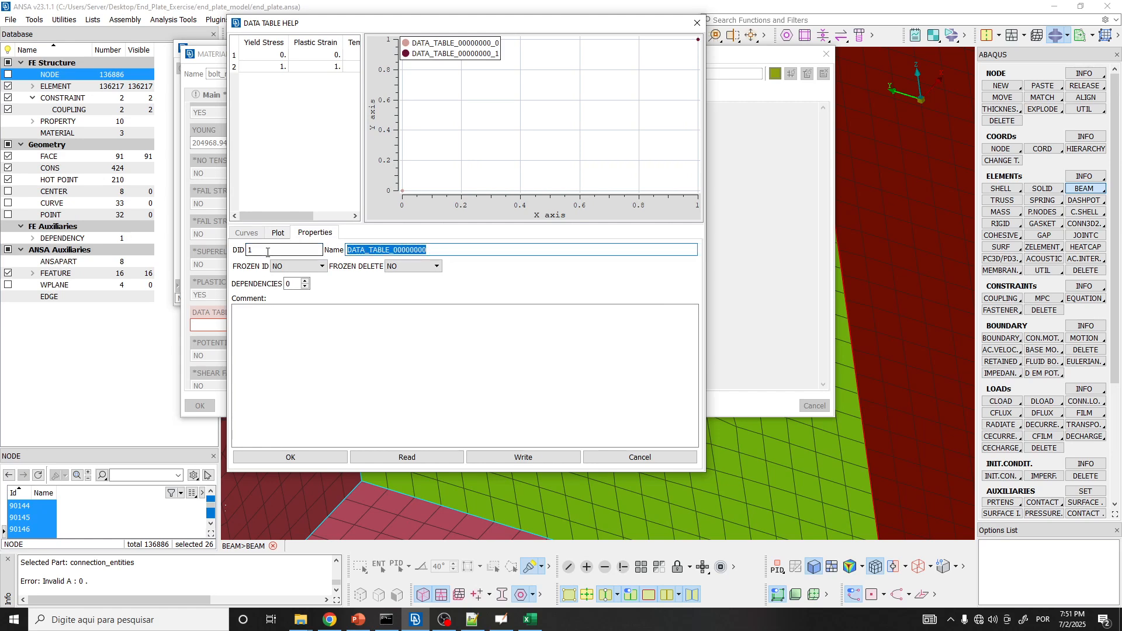
{"action": "type", "text": "bolt_plast"}
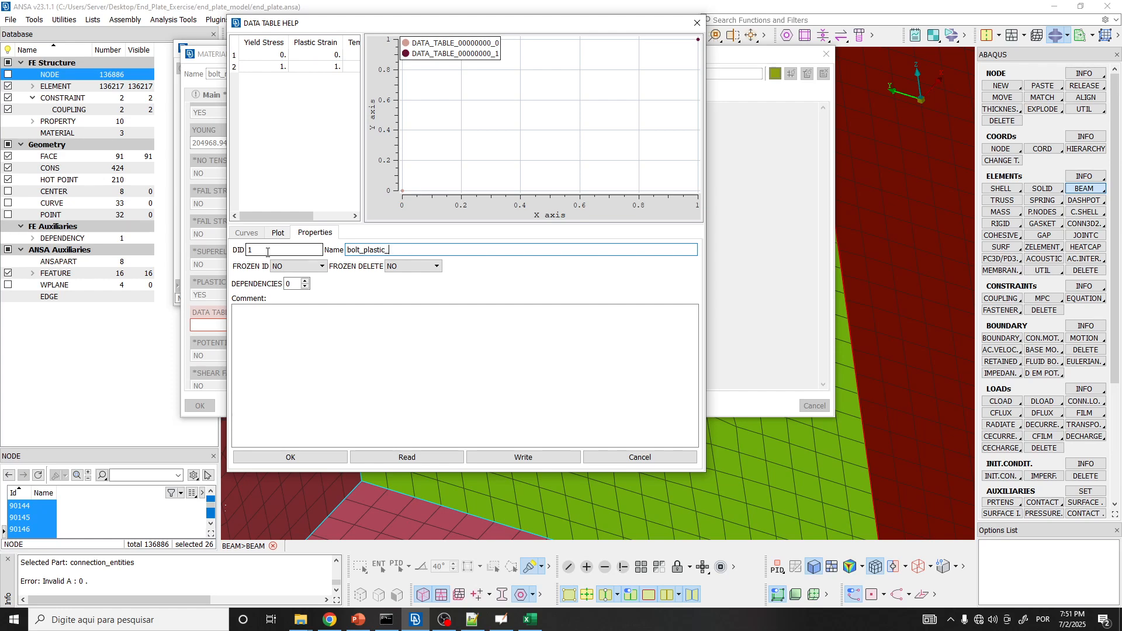
{"action": "type", "text": "ic"}
{"action": "double_click", "coordinate": [280, 248]}
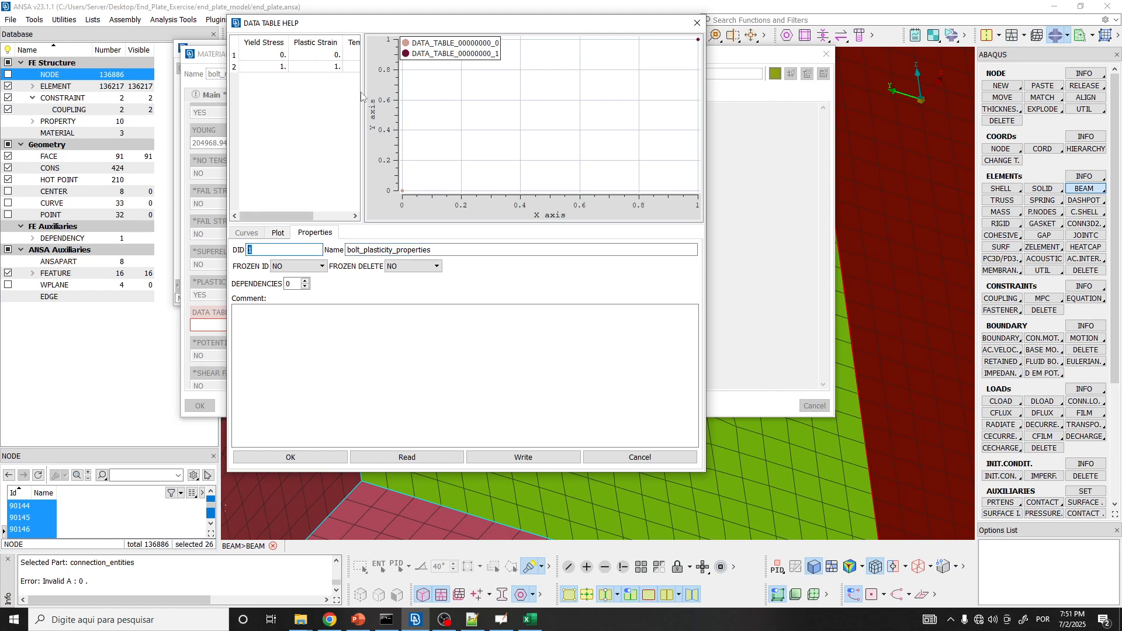
Enlarge the data table window, widen the value grid to show the Temperature column, and clear all default values.
{"action": "left_click_drag", "start_coordinate": [710, 349], "coordinate": [853, 290]}
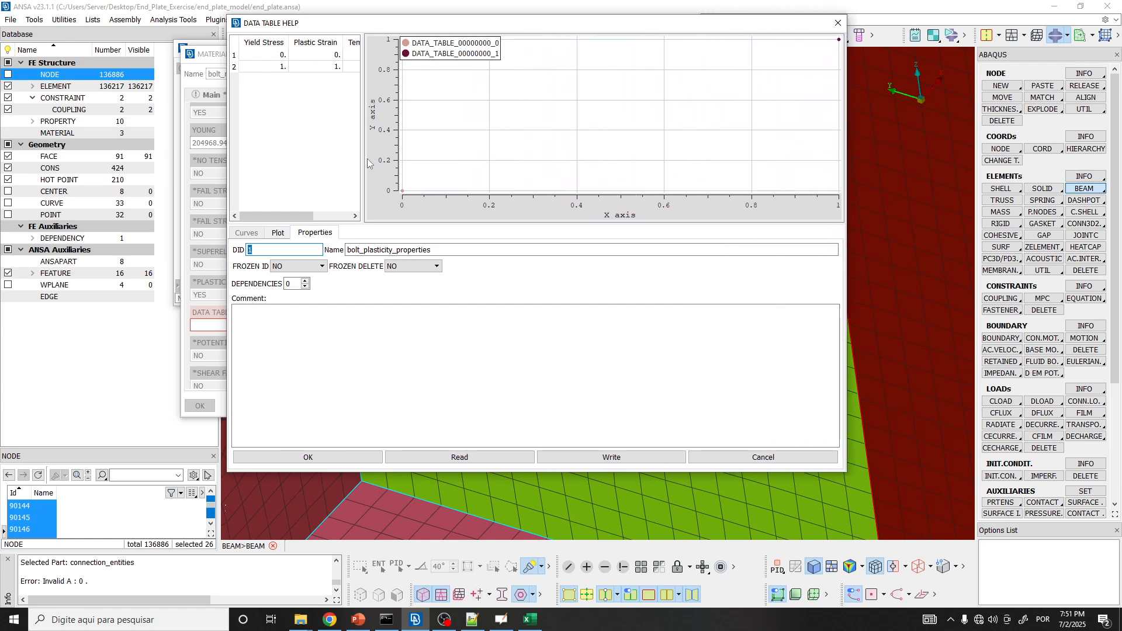
{"action": "left_click_drag", "start_coordinate": [362, 93], "coordinate": [430, 93]}
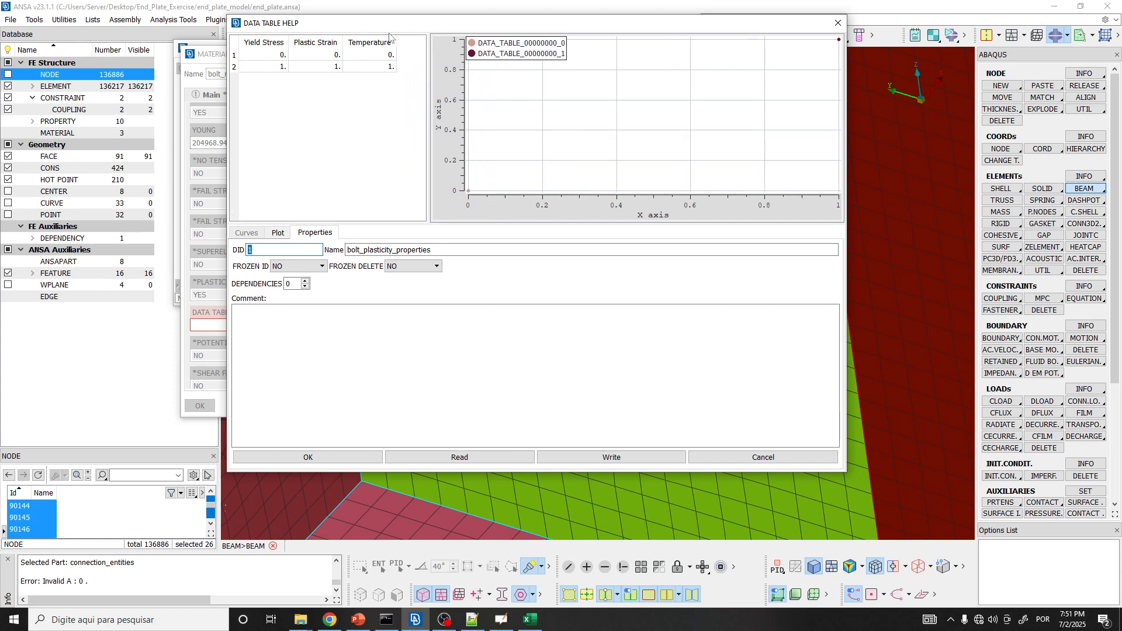
{"action": "left_click", "coordinate": [270, 58]}
{"action": "key", "text": "ctrl+a"}
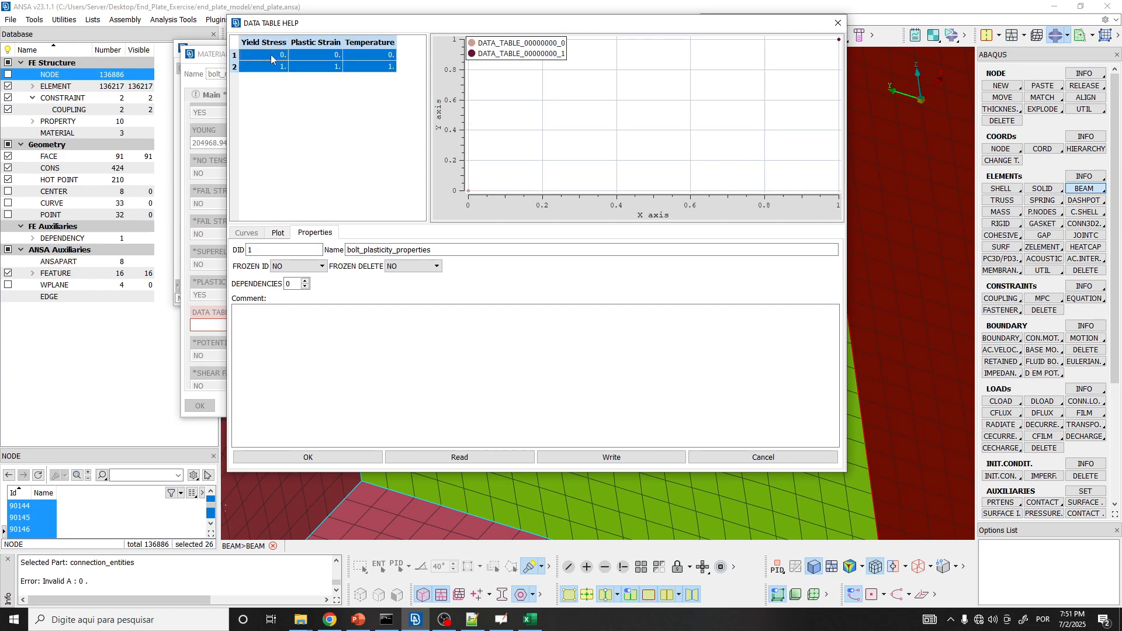
{"action": "key", "text": "Delete"}
{"action": "left_click", "coordinate": [308, 89]}
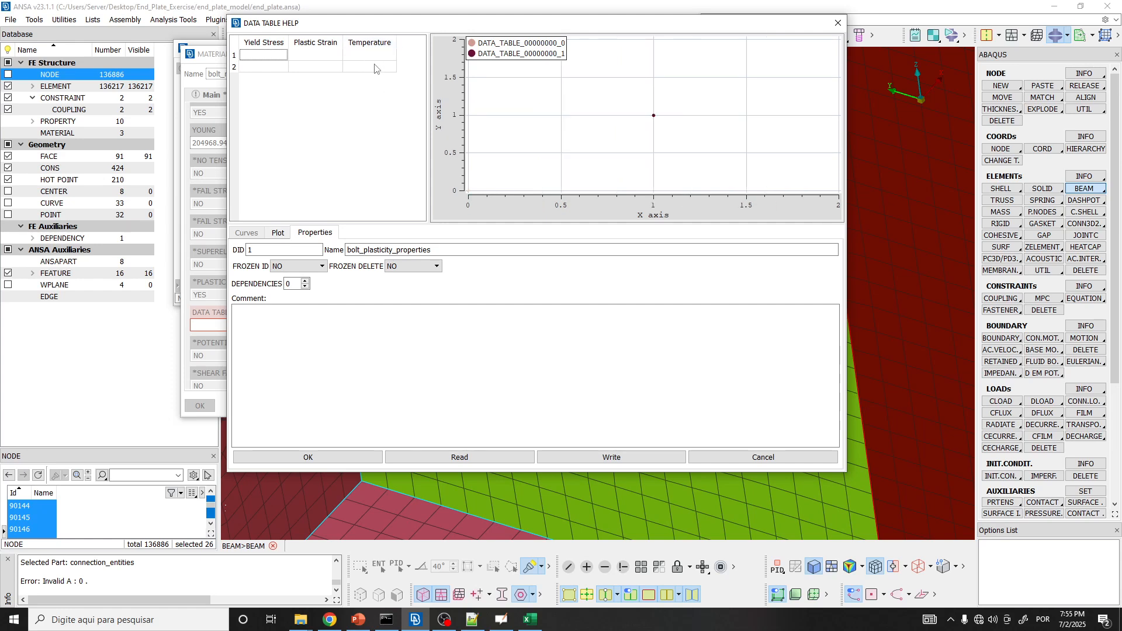
{"action": "left_click", "coordinate": [367, 55]}
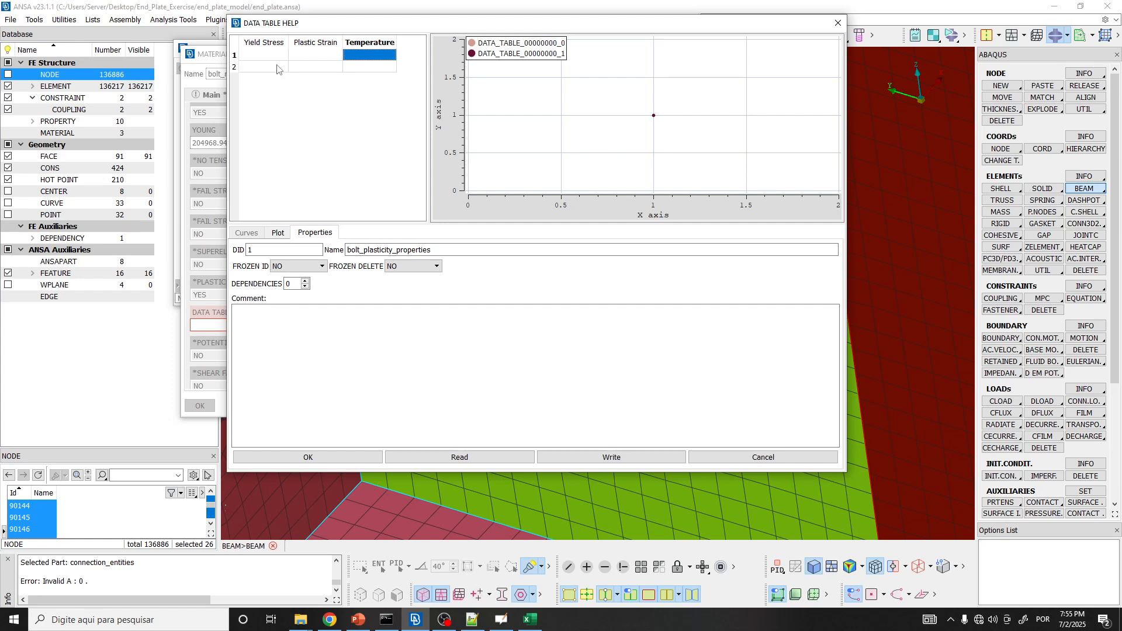
{"action": "left_click_drag", "start_coordinate": [269, 58], "coordinate": [302, 70]}
{"action": "left_click", "coordinate": [380, 56]}
{"action": "left_click", "coordinate": [265, 58]}
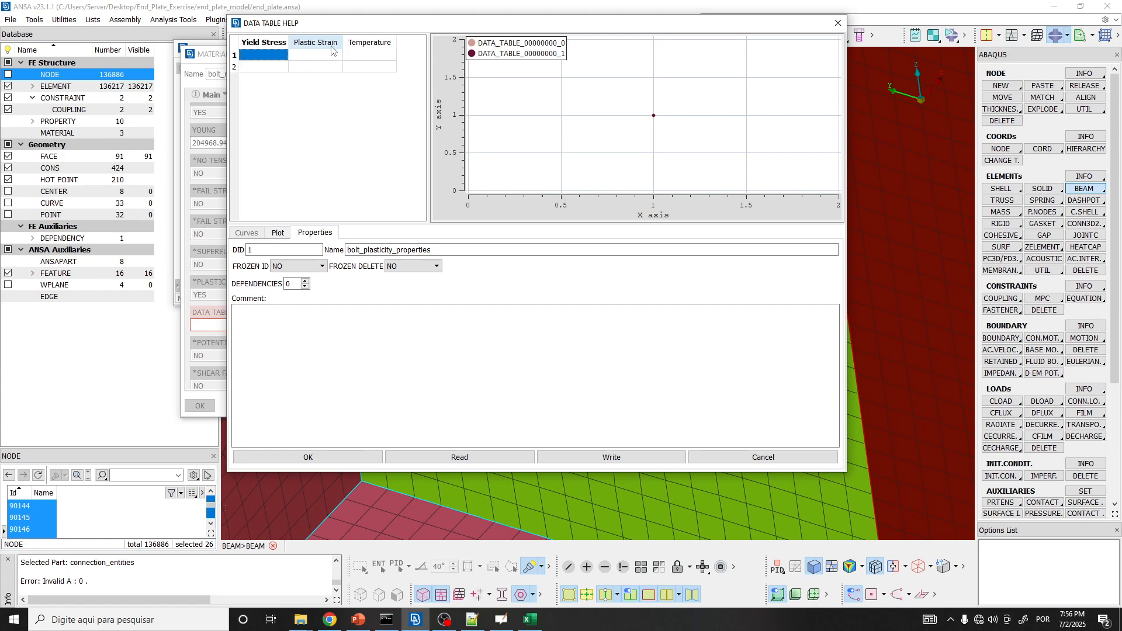
Switch to OpenBoard, undo the last strokes, mark the yield point on the stress-strain curve, and underline 990 and 0.483%.
{"action": "left_click", "coordinate": [501, 620]}
{"action": "key", "text": "ctrl+z"}
{"action": "key", "text": "ctrl+z"}
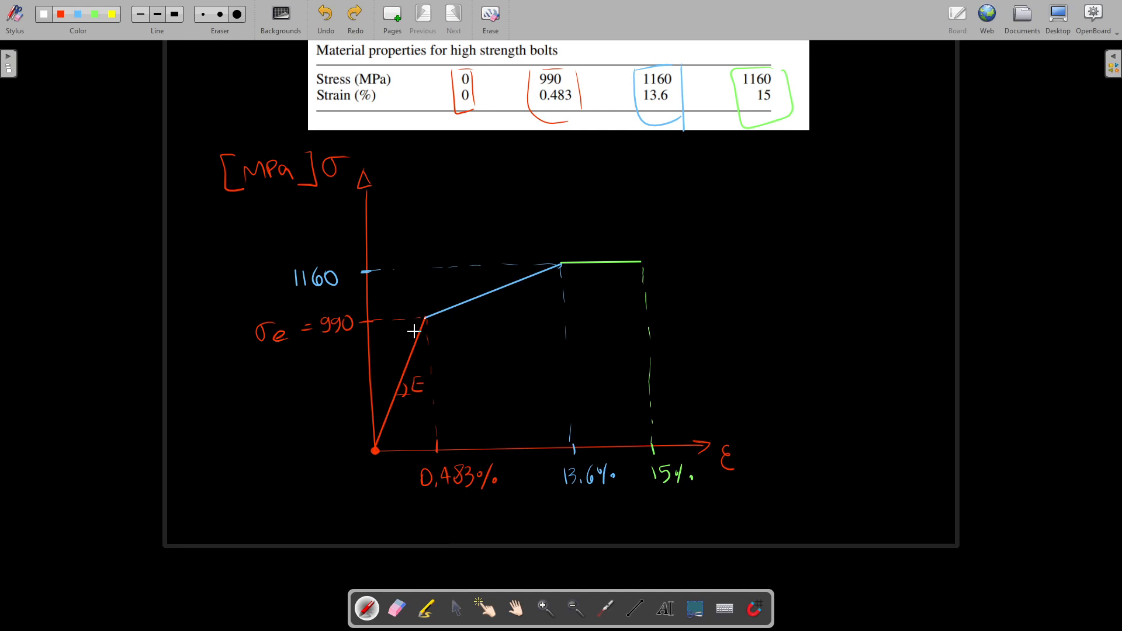
{"action": "left_click_drag", "start_coordinate": [425, 320], "coordinate": [427, 314]}
{"action": "left_click_drag", "start_coordinate": [352, 337], "coordinate": [306, 344]}
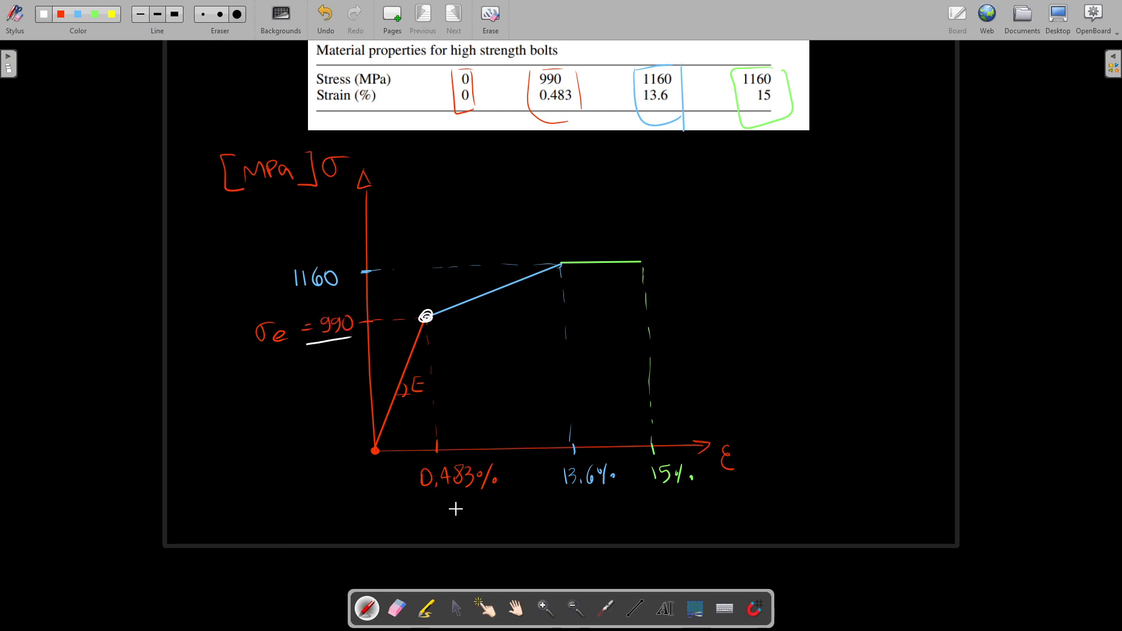
{"action": "left_click_drag", "start_coordinate": [483, 494], "coordinate": [420, 496]}
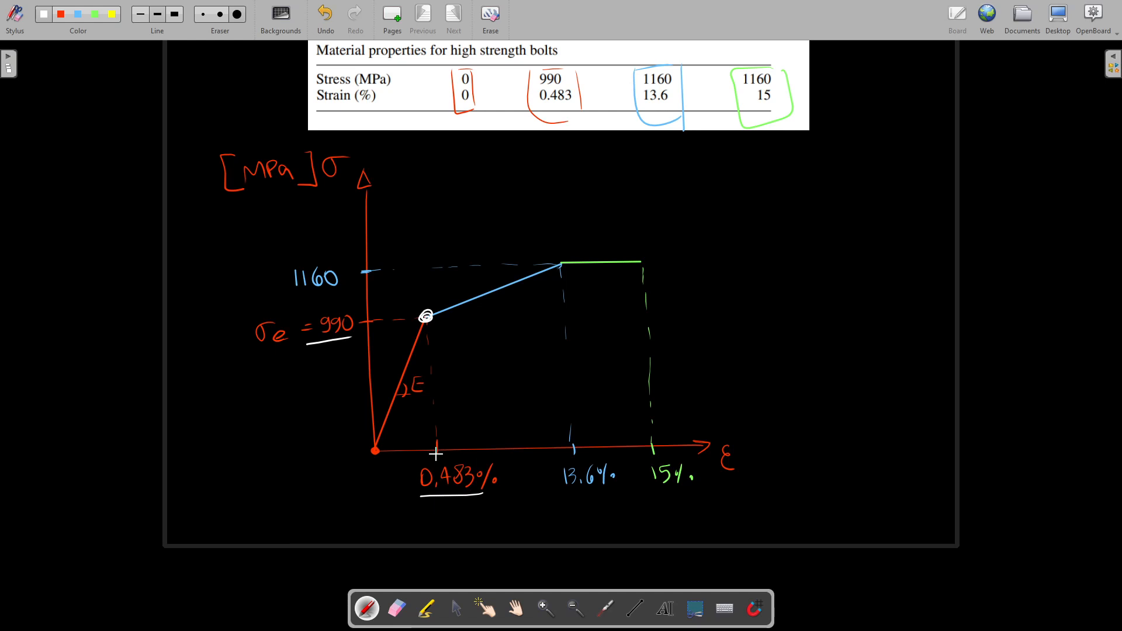
Draw a dashed line with a downward arrow below 0.483%, and label the plastic strain direction εp and its origin εp=0.
{"action": "left_click_drag", "start_coordinate": [437, 459], "coordinate": [436, 465]}
{"action": "mouse_move", "coordinate": [436, 501]}
{"action": "left_mouse_down"}
{"action": "mouse_move", "coordinate": [437, 552]}
{"action": "mouse_move", "coordinate": [470, 522]}
{"action": "mouse_move", "coordinate": [491, 541]}
{"action": "left_mouse_up"}
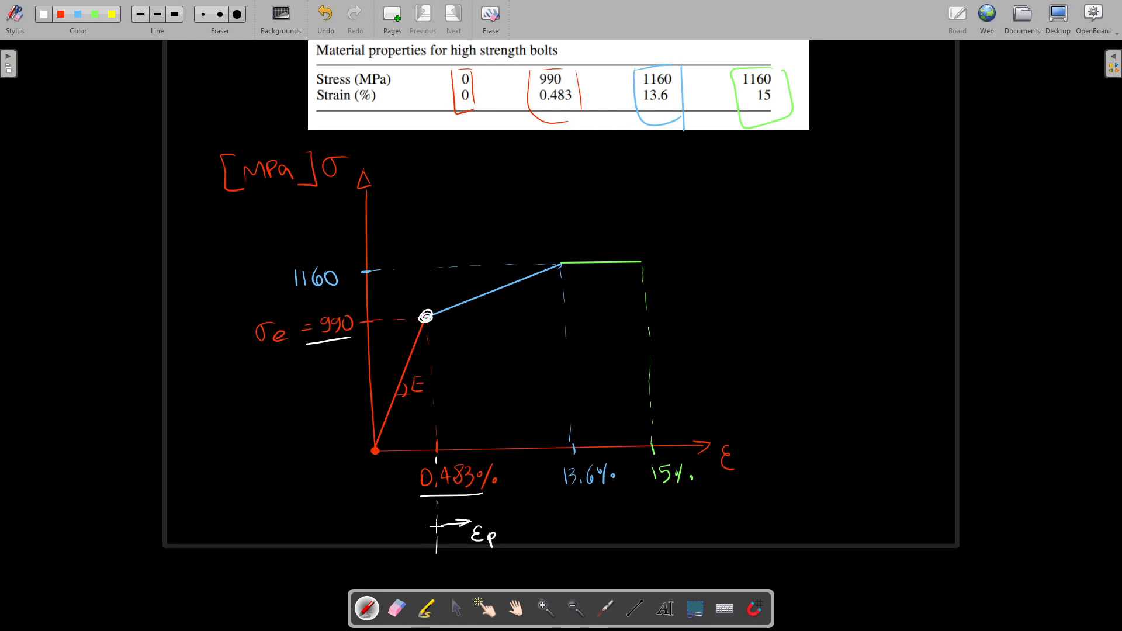
{"action": "scroll", "coordinate": [433, 509], "scroll_direction": "down", "scroll_amount": 3}
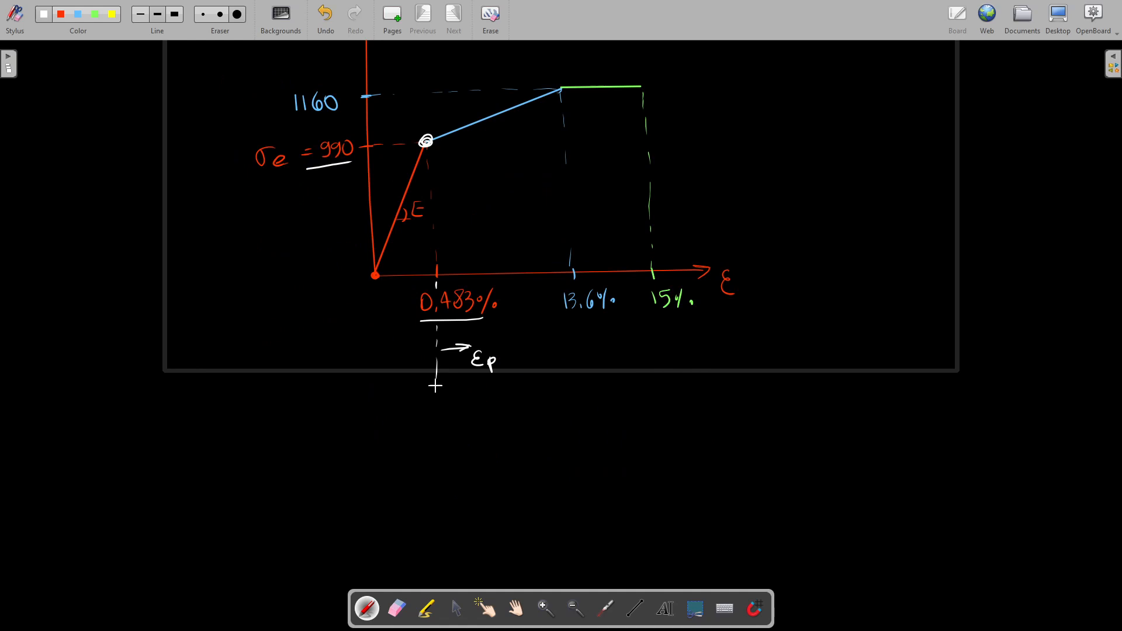
{"action": "mouse_move", "coordinate": [430, 379]}
{"action": "left_mouse_down"}
{"action": "mouse_move", "coordinate": [437, 389]}
{"action": "mouse_move", "coordinate": [445, 379]}
{"action": "mouse_move", "coordinate": [440, 426]}
{"action": "mouse_move", "coordinate": [470, 414]}
{"action": "left_mouse_up"}
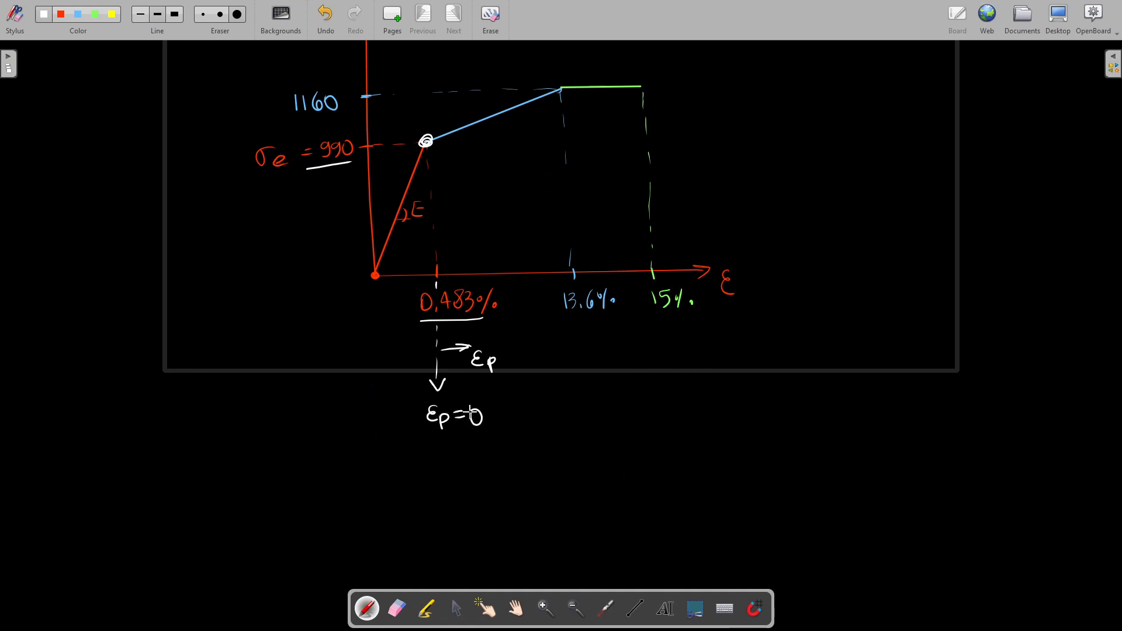
{"action": "scroll", "coordinate": [463, 373], "scroll_direction": "up", "scroll_amount": 2}
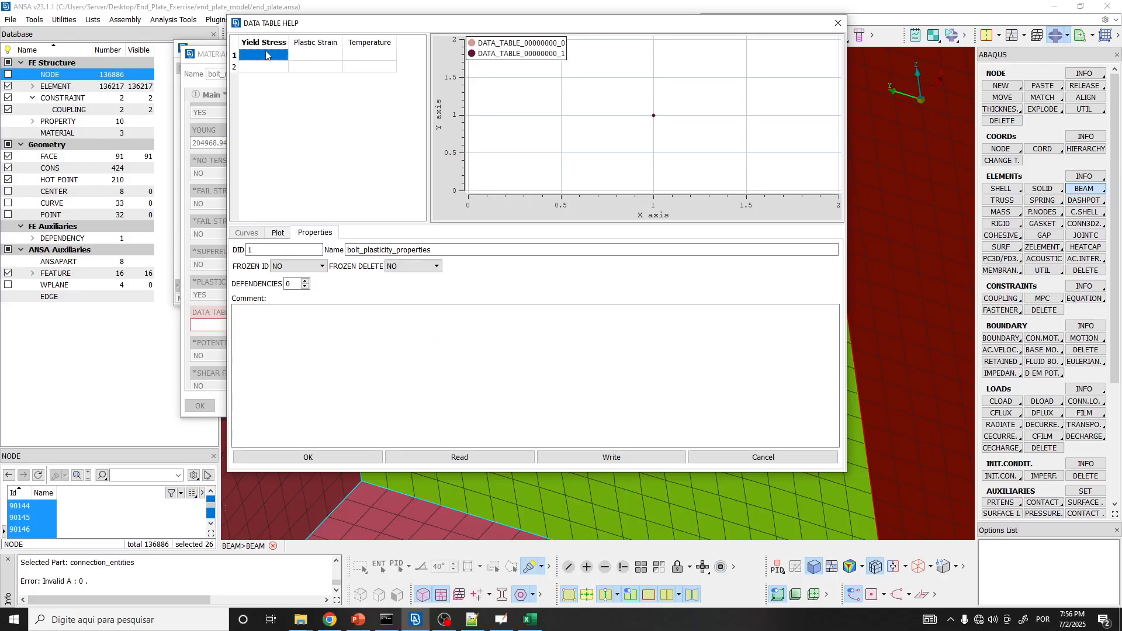
Switch back to ANSA and enter 990 as the yield stress in the first row of the plasticity table.
{"action": "type", "text": "990"}
{"action": "left_click", "coordinate": [313, 58]}
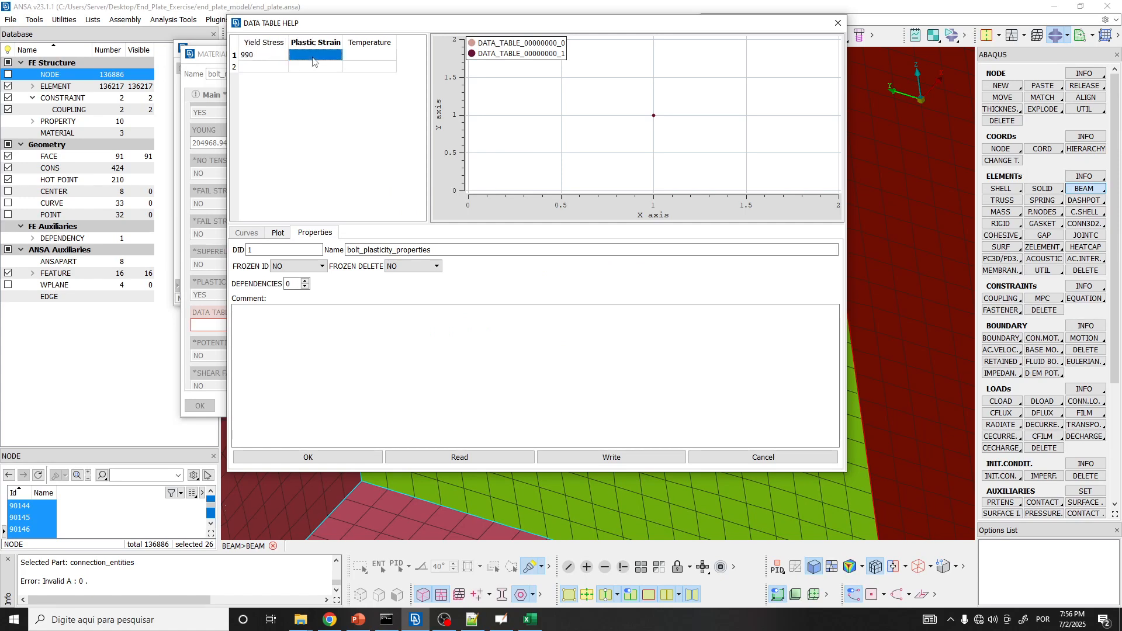
Set the plastic strain to 0 in the first row of the bolt plasticity data table.
{"action": "type", "text": "0"}
{"action": "left_click", "coordinate": [313, 67]}
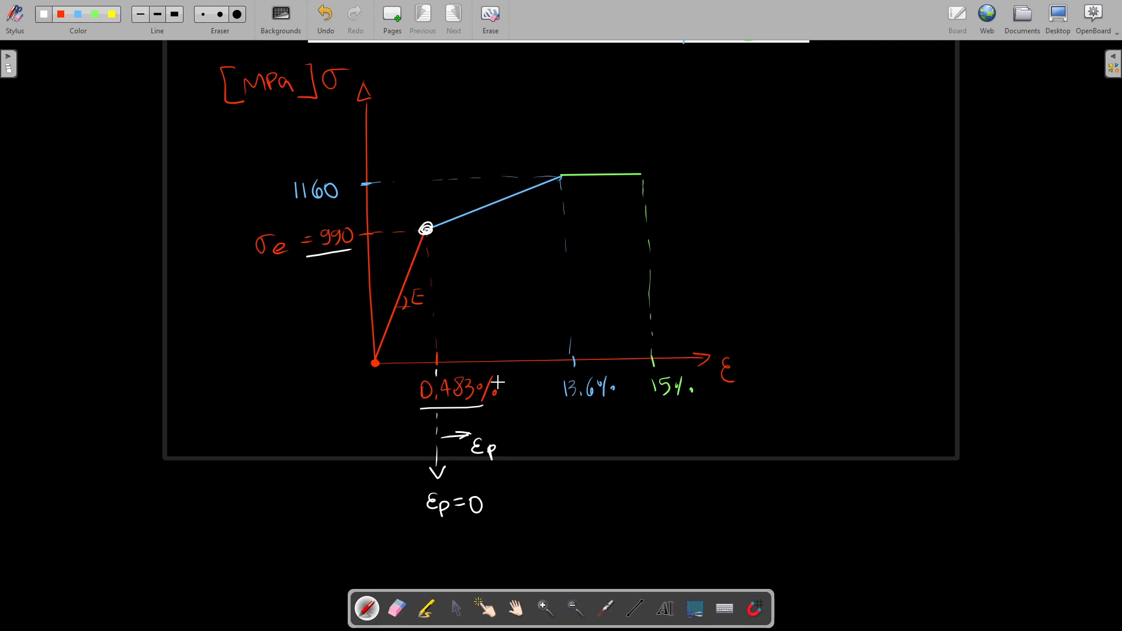
{"action": "key", "text": "alt+Tab"}
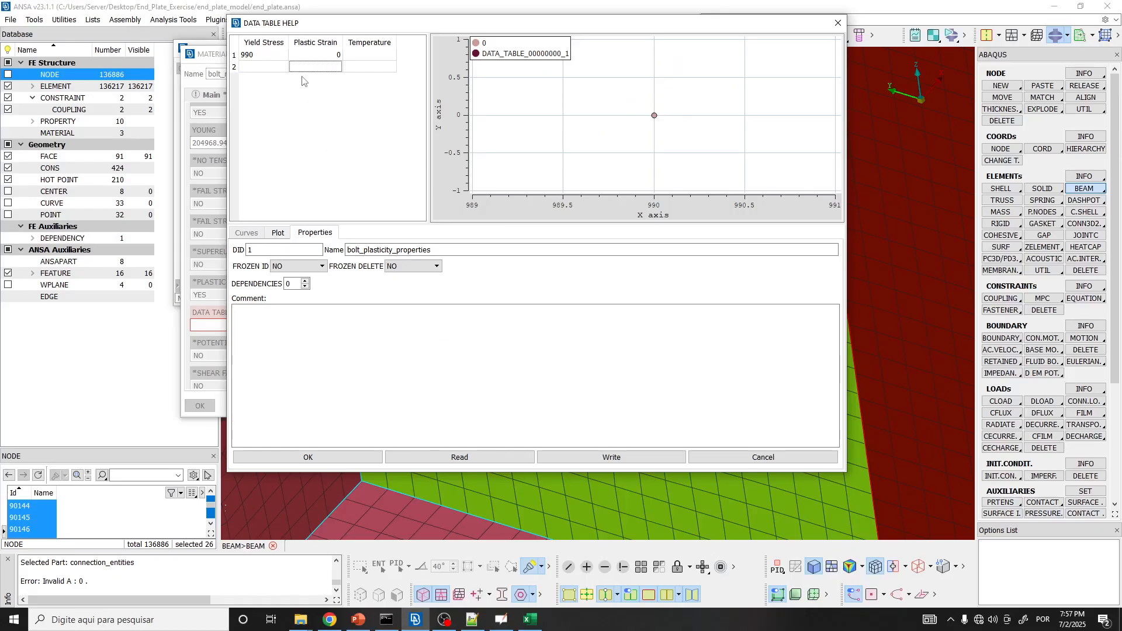
Switch to OpenBoard and mark the end point of the blue hardening segment, at 1160 MPa, on the stress-strain sketch.
{"action": "left_click", "coordinate": [255, 69]}
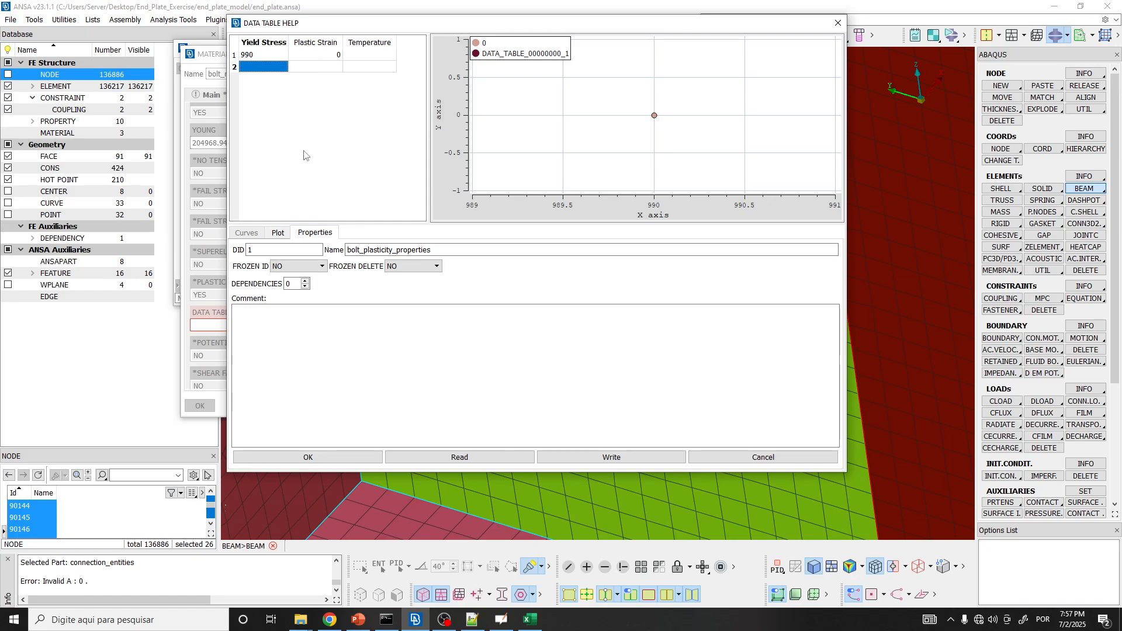
{"action": "key", "text": "alt+Tab"}
{"action": "mouse_move", "coordinate": [433, 278]}
{"action": "left_mouse_down"}
{"action": "mouse_move", "coordinate": [427, 330]}
{"action": "mouse_move", "coordinate": [598, 324]}
{"action": "mouse_move", "coordinate": [627, 248]}
{"action": "mouse_move", "coordinate": [465, 257]}
{"action": "mouse_move", "coordinate": [433, 286]}
{"action": "left_mouse_up"}
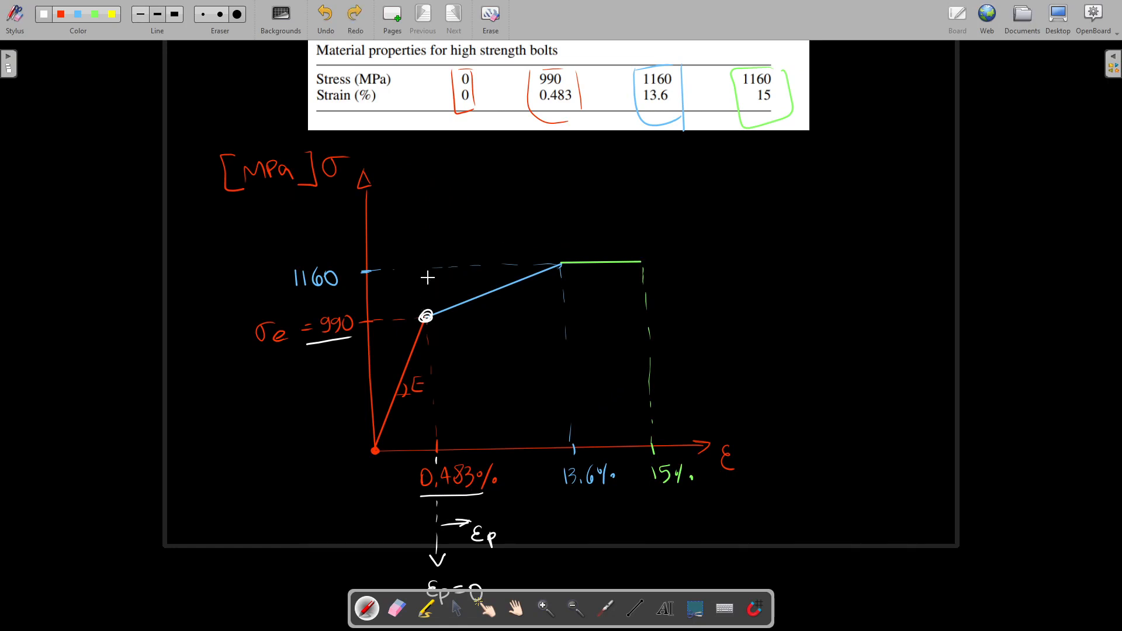
{"action": "key", "text": "ctrl+z"}
{"action": "key", "text": "alt+Tab"}
{"action": "key", "text": "alt+Tab"}
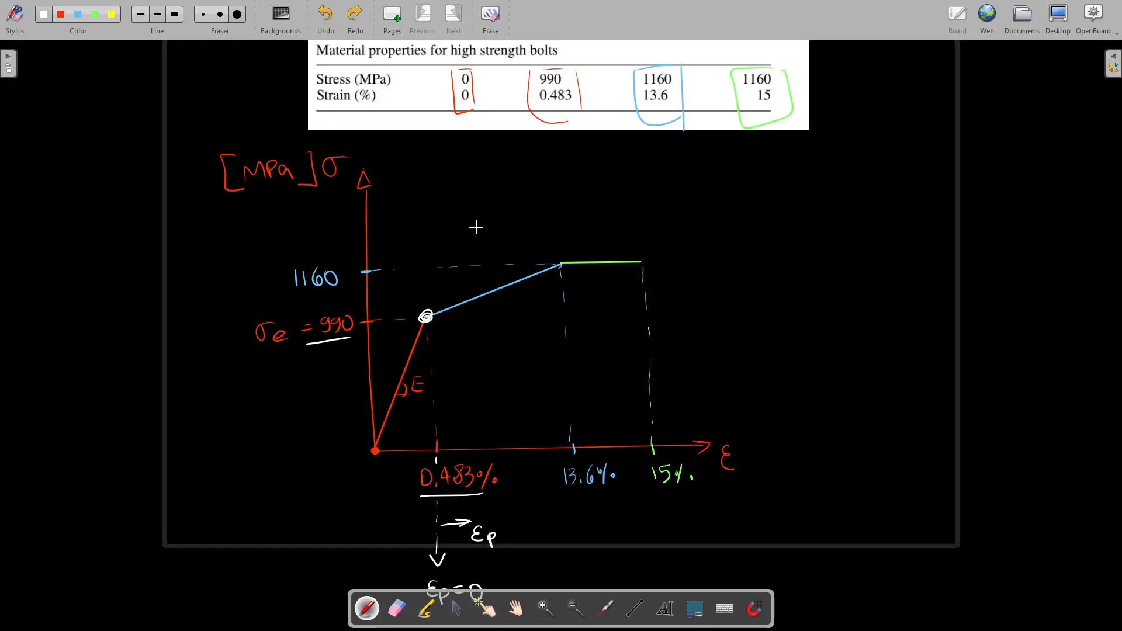
{"action": "left_click_drag", "start_coordinate": [559, 266], "coordinate": [559, 263]}
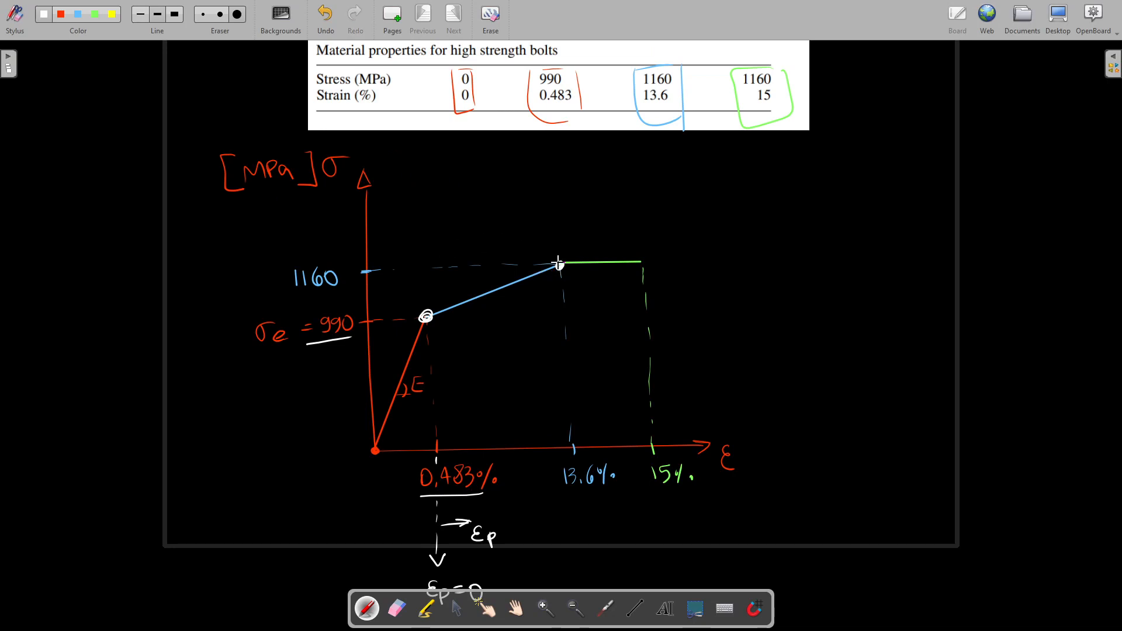
Switch to ANSA and set the yield stress in the second row of the data table to 1160.
{"action": "key", "text": "alt+Tab"}
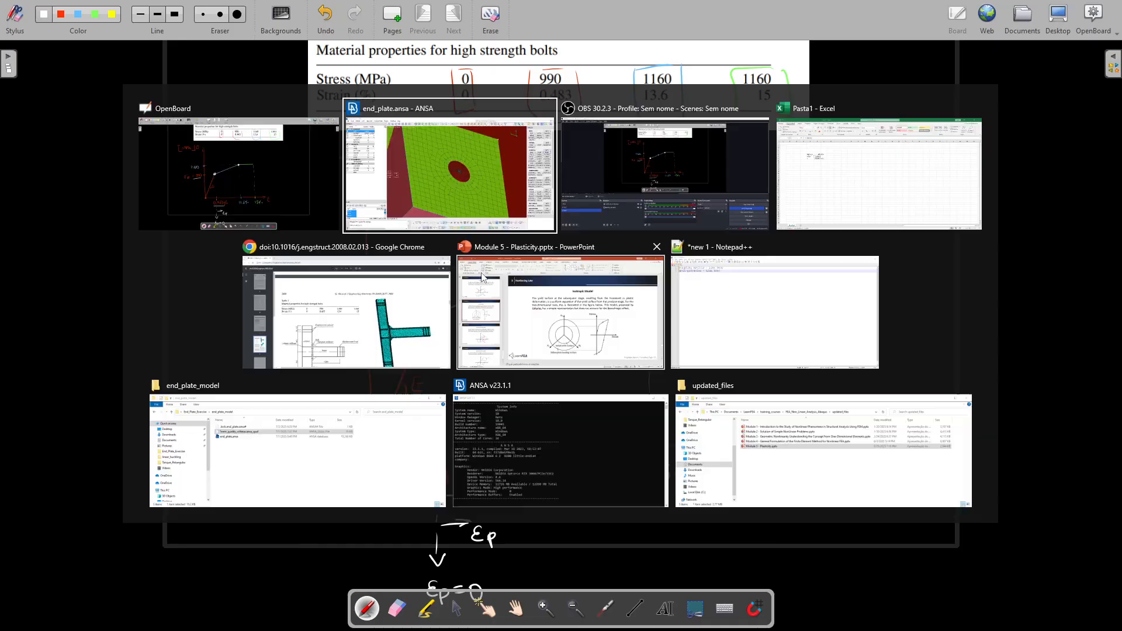
{"action": "type", "text": "116"}
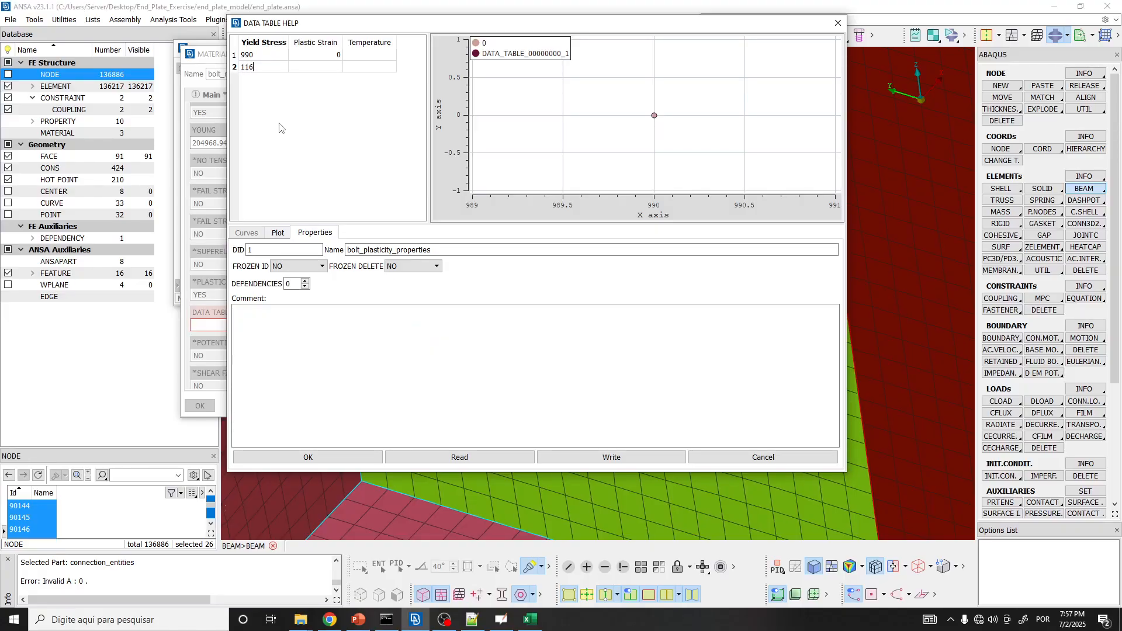
{"action": "type", "text": "0"}
{"action": "key", "text": "Tab"}
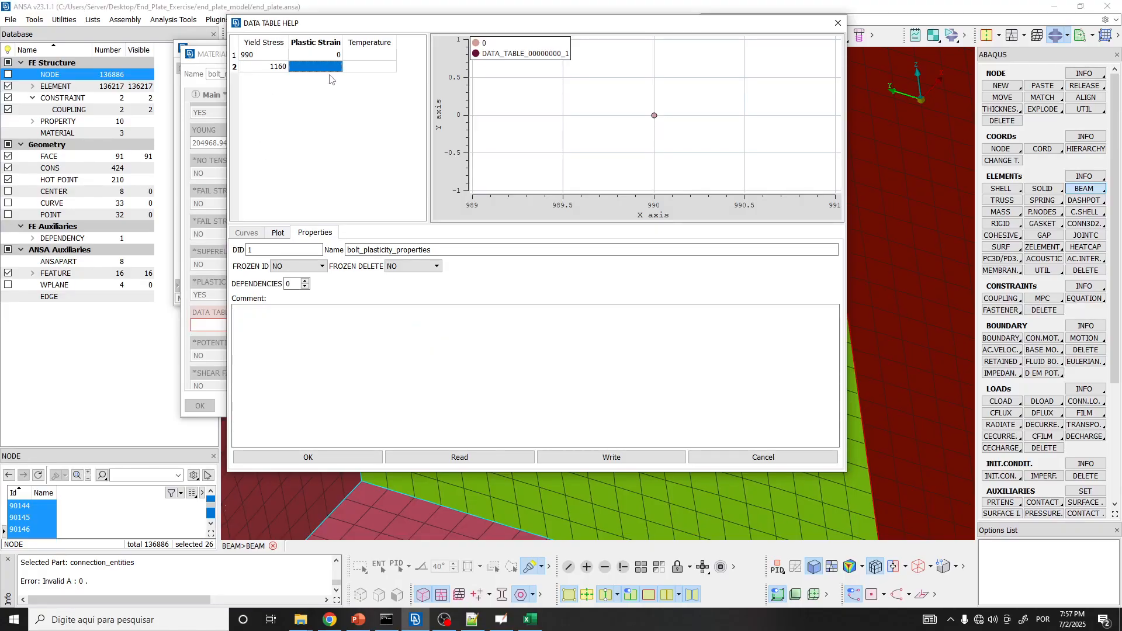
Switch to Excel and enter the formula =13.6/100 in cell F11 to convert the second total strain from percent.
{"action": "key", "text": "alt+Tab"}
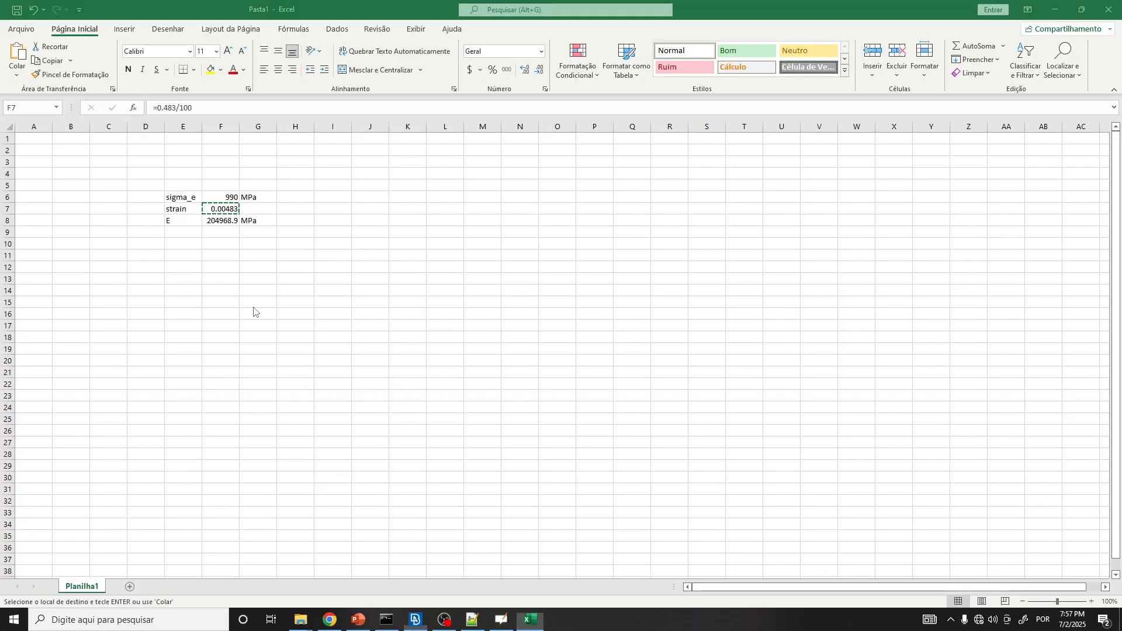
{"action": "key", "text": "ctrl+c"}
{"action": "left_click", "coordinate": [183, 245]}
{"action": "key", "text": "Escape"}
{"action": "left_click", "coordinate": [178, 261]}
{"action": "left_click", "coordinate": [222, 255]}
{"action": "type", "text": "1"}
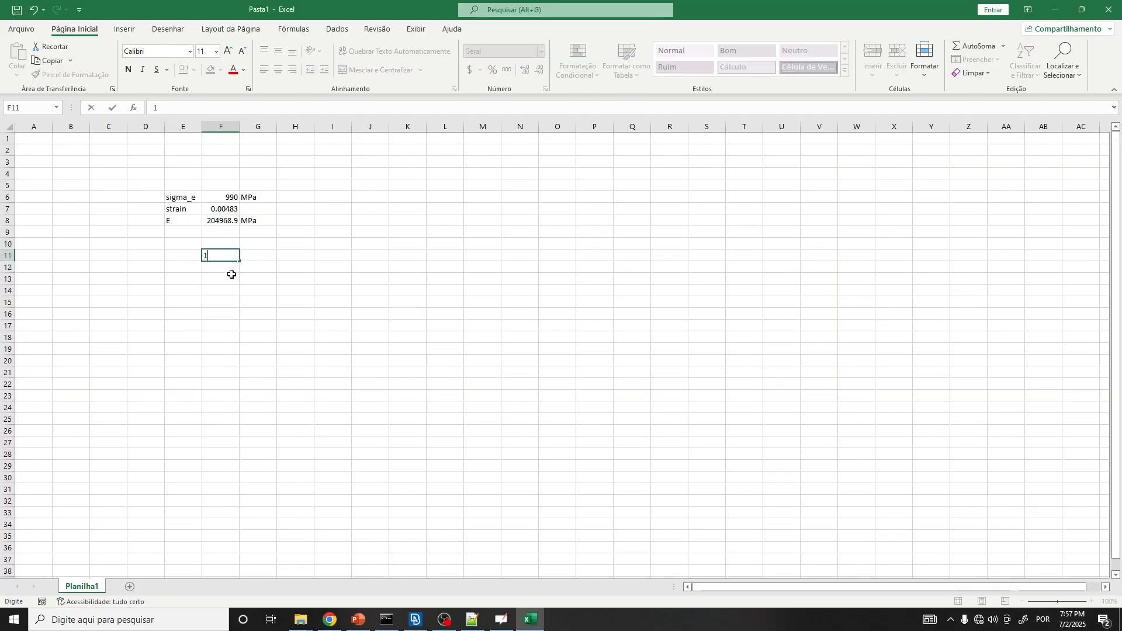
{"action": "type", "text": "=16/10"}
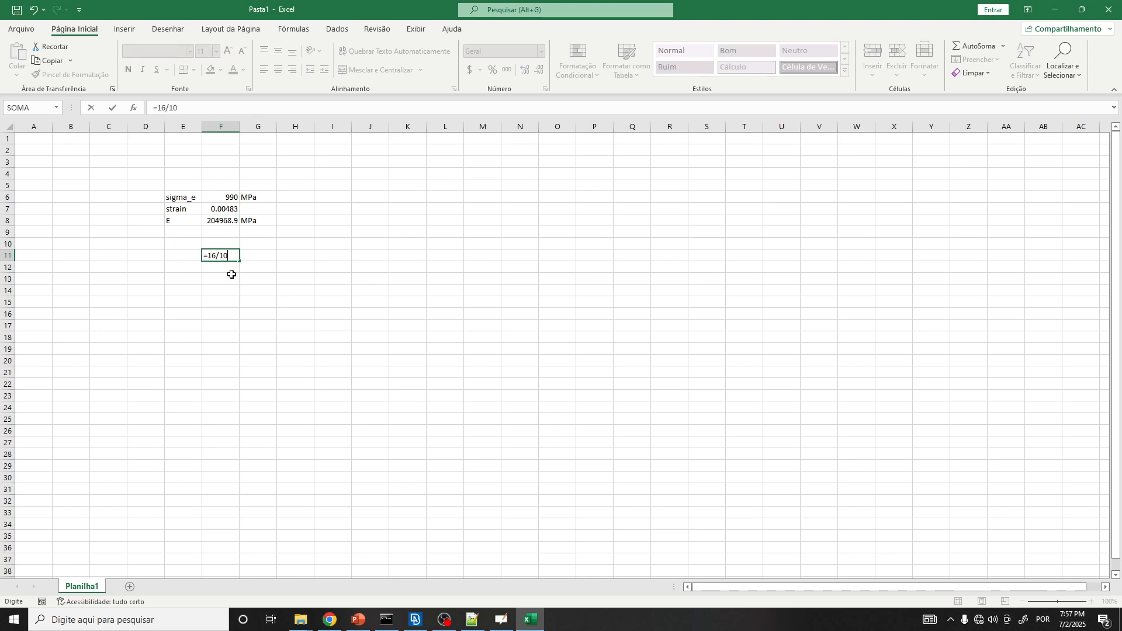
{"action": "key", "text": "BackSpace"}
{"action": "key", "text": "BackSpace"}
{"action": "key", "text": "BackSpace"}
{"action": "key", "text": "BackSpace"}
{"action": "key", "text": "alt+Tab"}
{"action": "key", "text": "alt+Tab"}
{"action": "key", "text": "alt+Tab"}
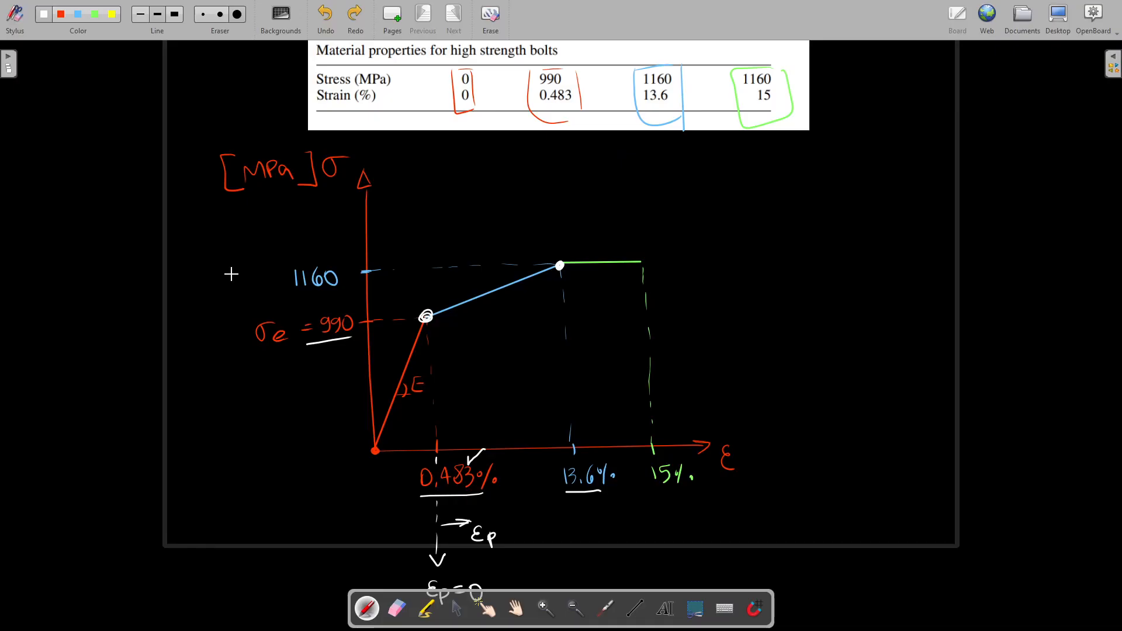
{"action": "key", "text": "alt+Tab"}
{"action": "key", "text": "BackSpace"}
{"action": "key", "text": "BackSpace"}
{"action": "type", "text": "2"}
{"action": "key", "text": "BackSpace"}
{"action": "type", "text": "13.6/100"}
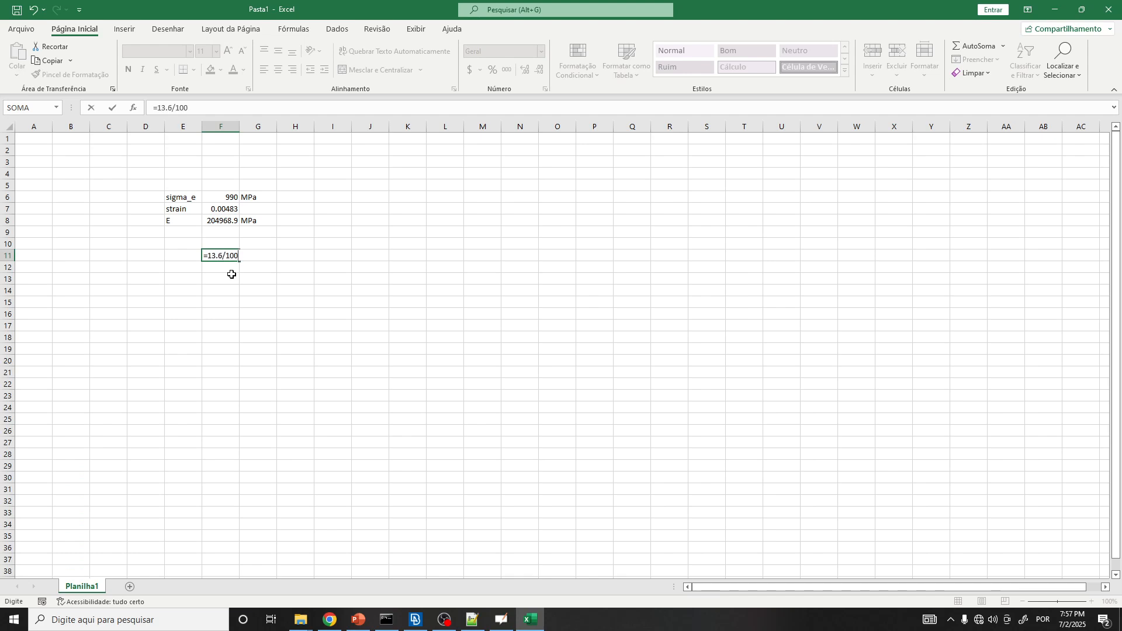
{"action": "key", "text": "Return"}
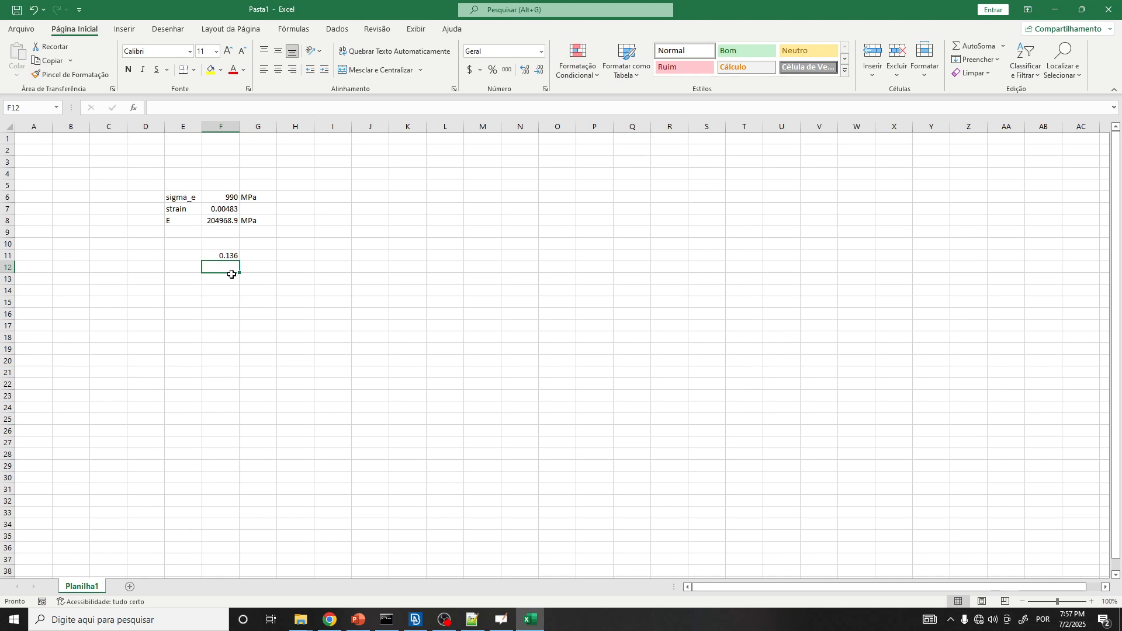
Calculate the plastic strain in cell F12 by subtracting the elastic strain with the formula =F11-F7.
{"action": "type", "text": "="}
{"action": "key", "text": "Up"}
{"action": "type", "text": "-"}
{"action": "key", "text": "Up"}
{"action": "key", "text": "Up"}
{"action": "key", "text": "Up"}
{"action": "key", "text": "Up"}
{"action": "key", "text": "Return"}
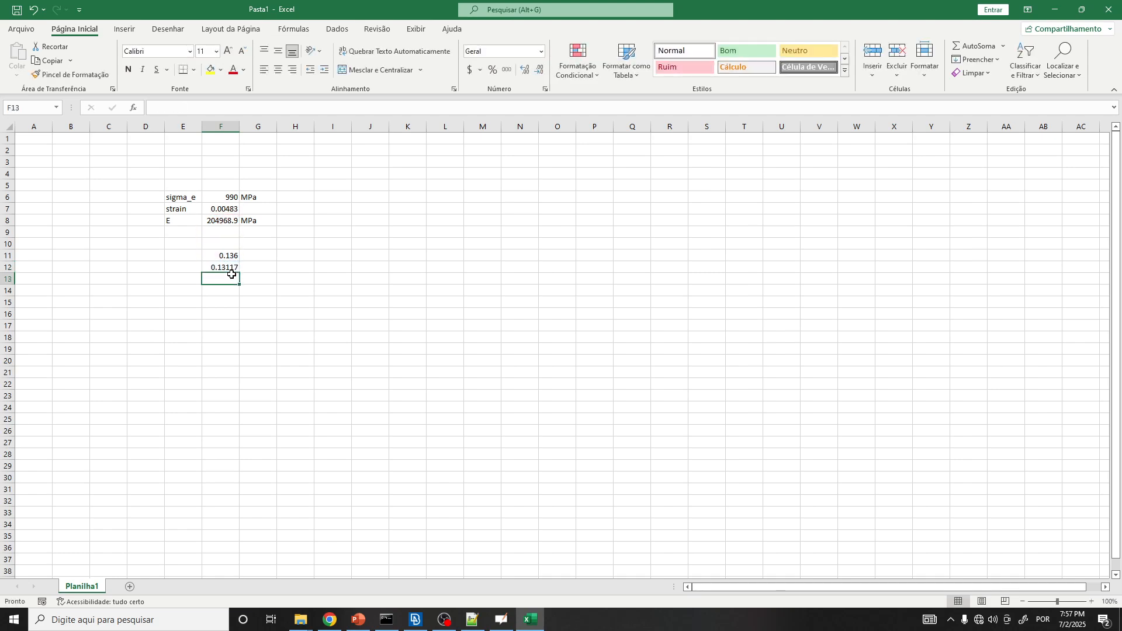
Copy the plastic strain from cell F12 and paste it into the second row's Plastic Strain cell in ANSA.
{"action": "left_click", "coordinate": [231, 269]}
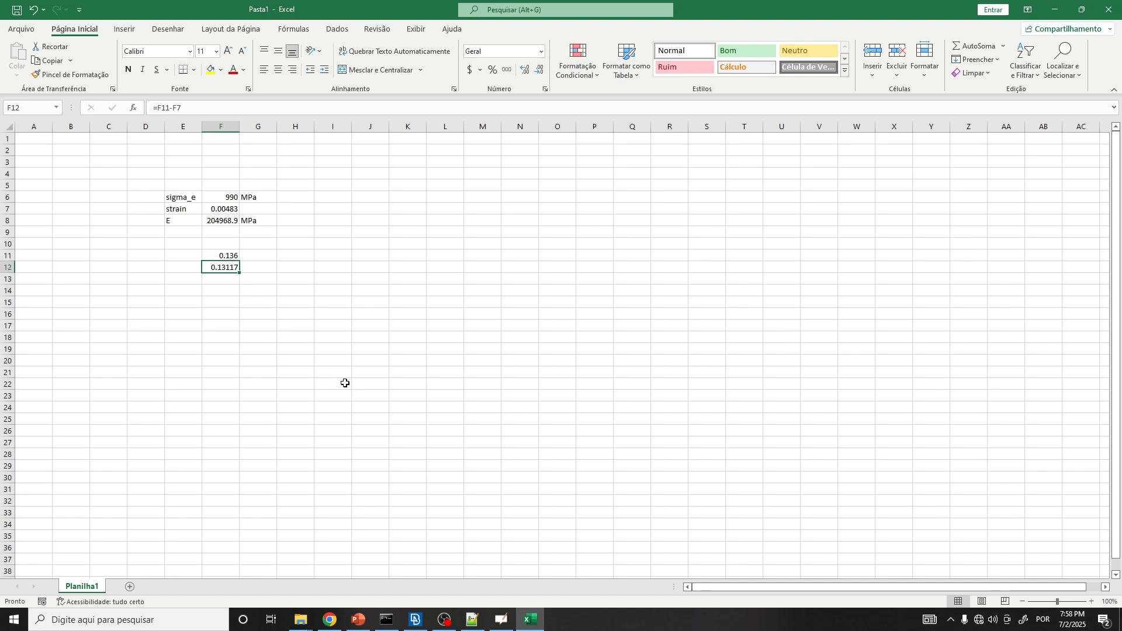
{"action": "key", "text": "alt+Tab"}
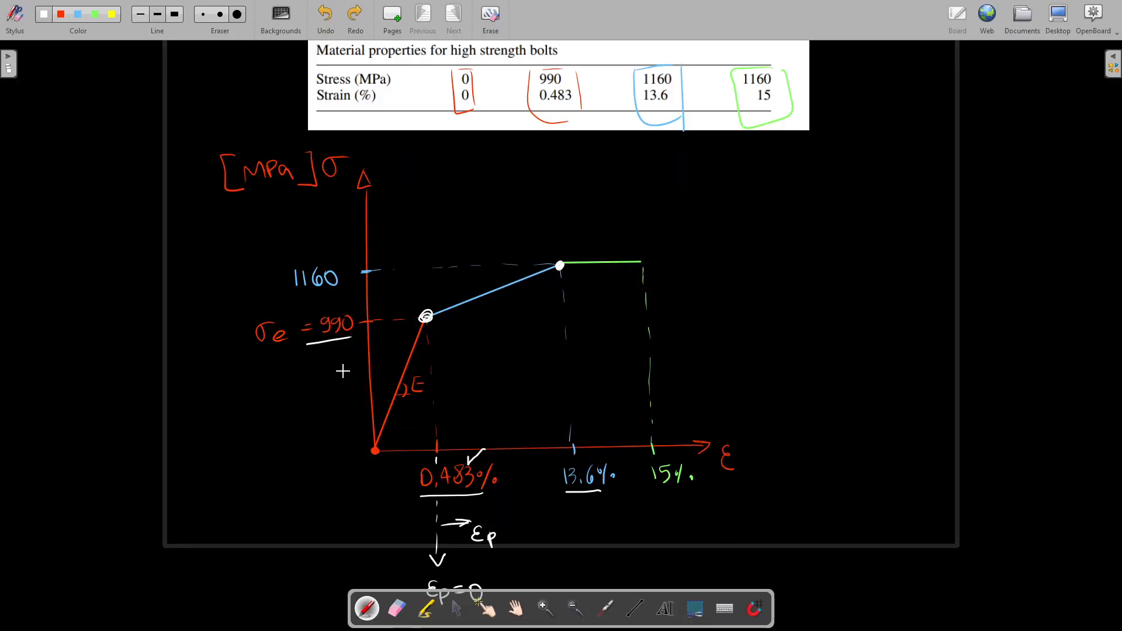
{"action": "key", "text": "alt+Tab"}
{"action": "key", "text": "alt+Tab"}
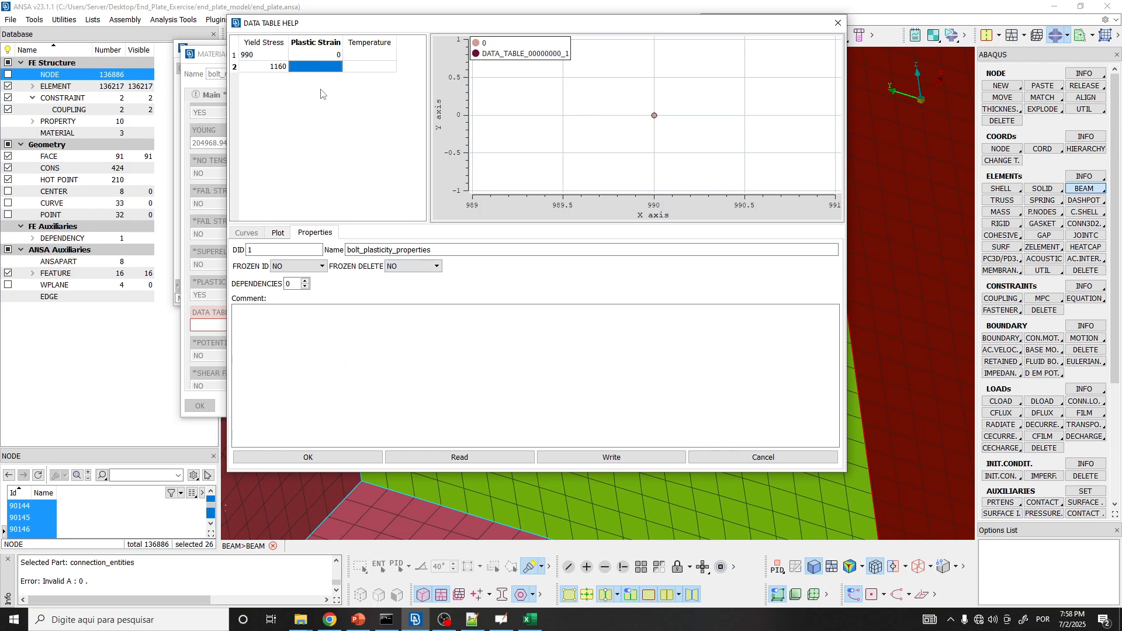
{"action": "key", "text": "ctrl+v"}
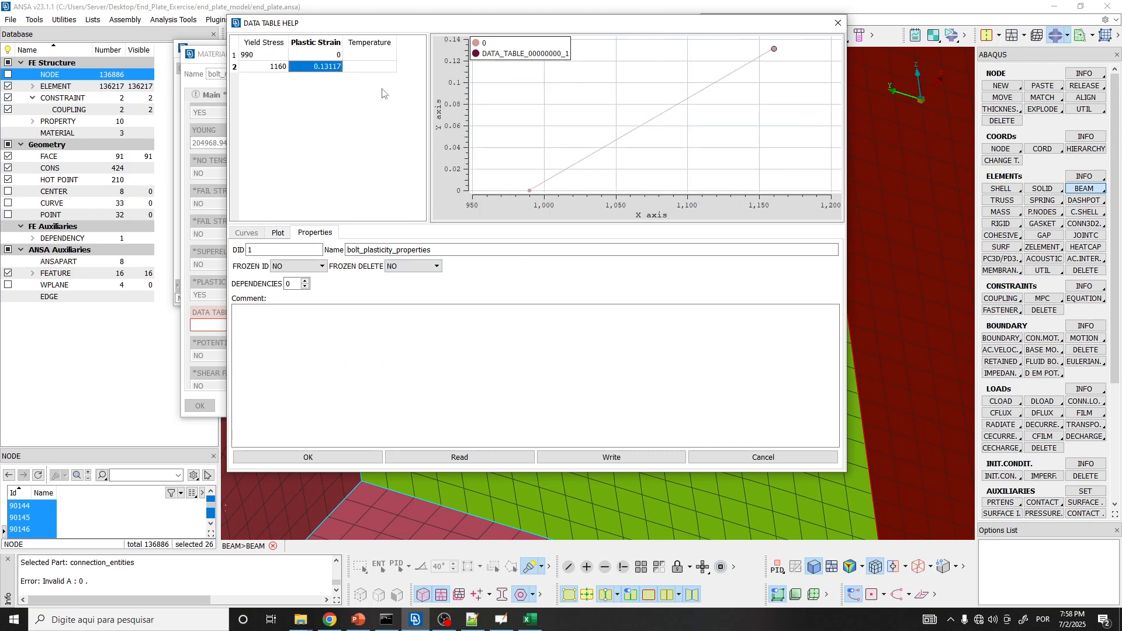
Re-enter 990 as the yield stress in the first row of the data table.
{"action": "left_click", "coordinate": [264, 57]}
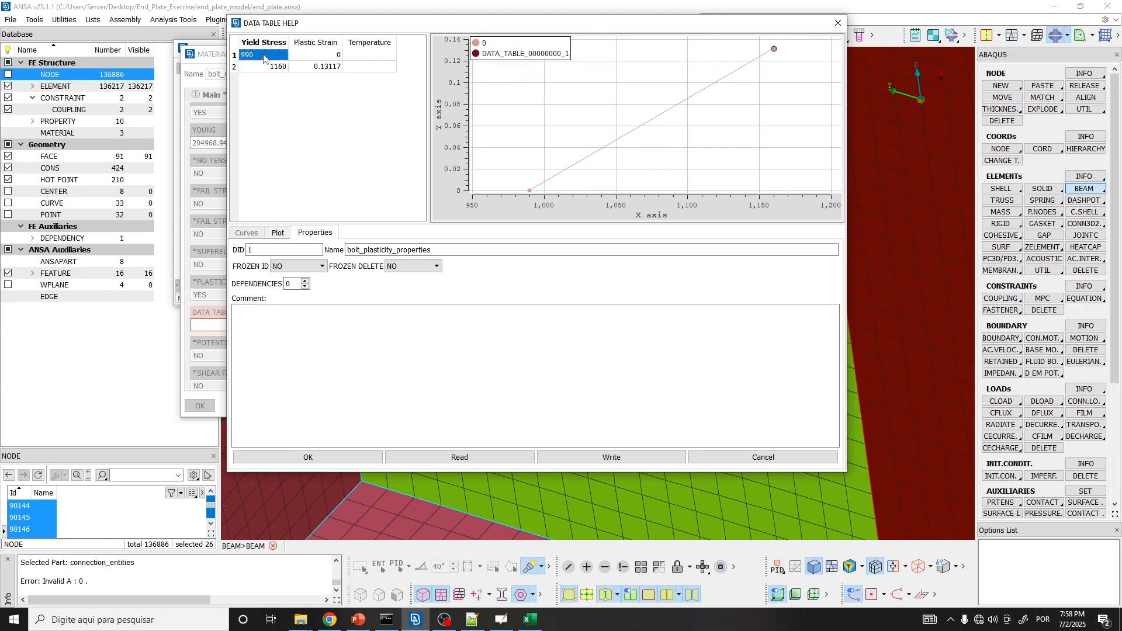
{"action": "double_click", "coordinate": [264, 57]}
{"action": "type", "text": "990"}
{"action": "left_click", "coordinate": [272, 69]}
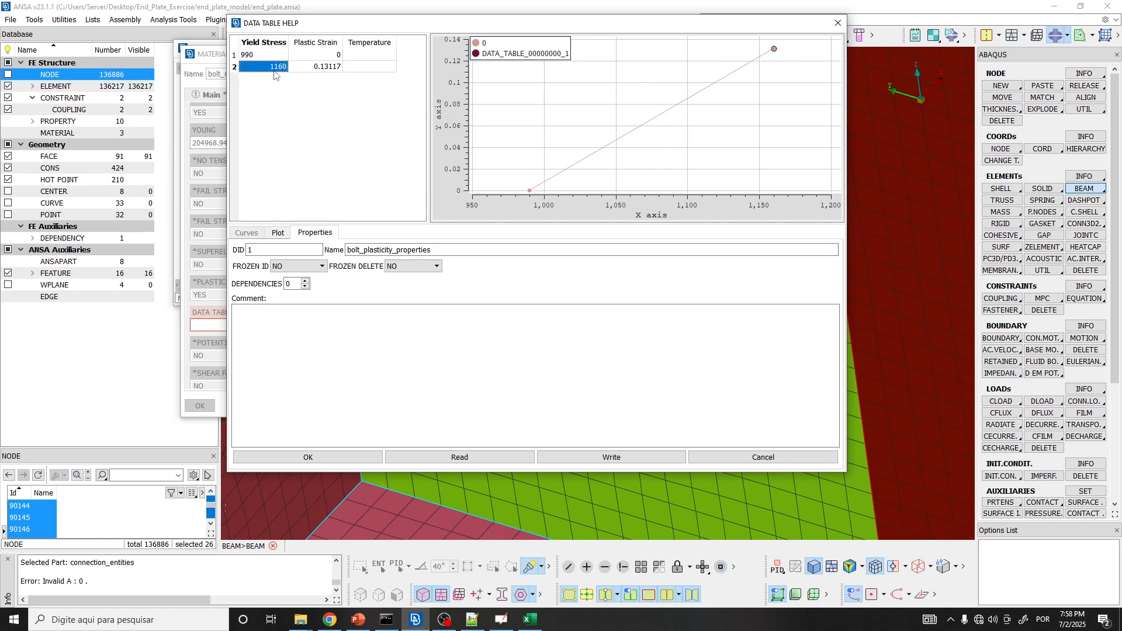
{"action": "left_click", "coordinate": [254, 57]}
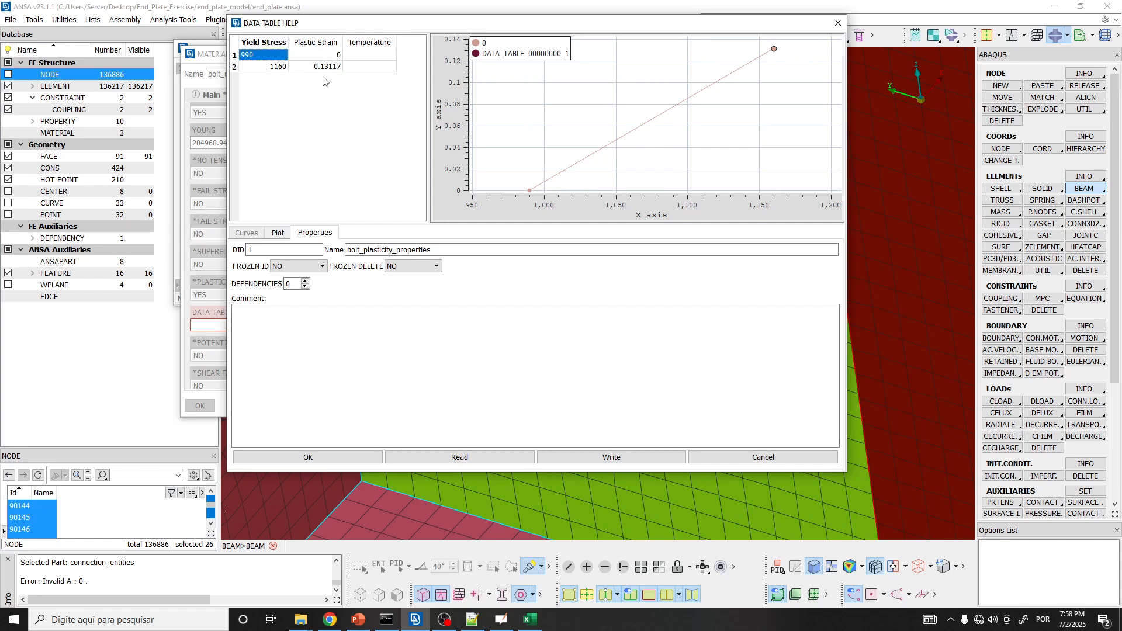
Review the high strength bolt data in Table 3 and the Material properties section of the article in Chrome, and return to ANSA.
{"action": "left_click", "coordinate": [329, 620]}
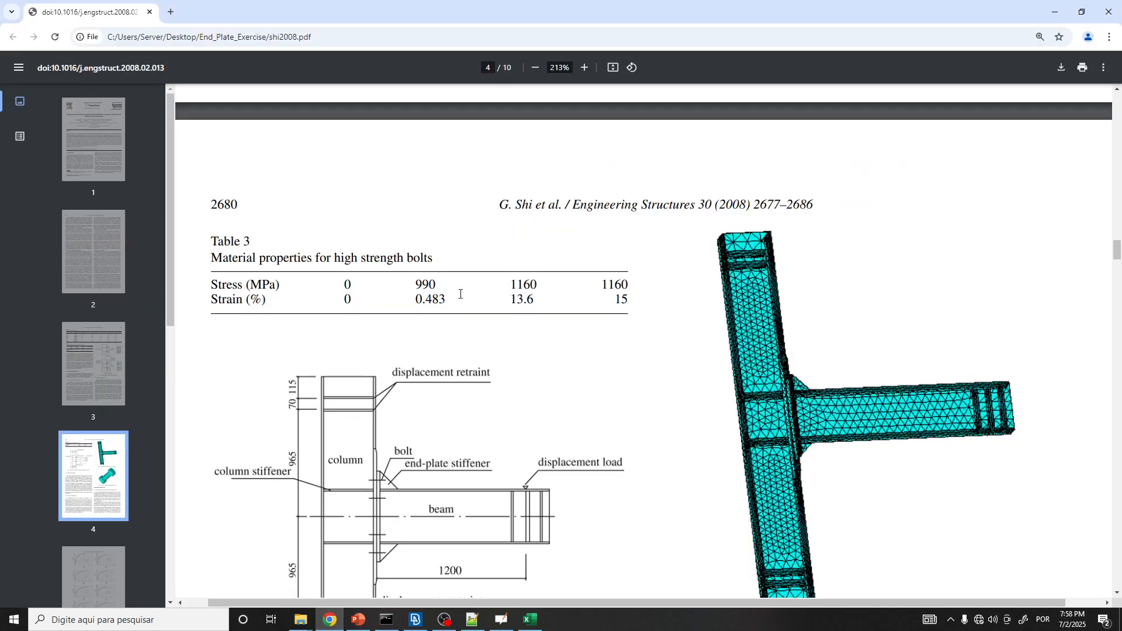
{"action": "scroll", "coordinate": [460, 294], "scroll_direction": "down", "scroll_amount": 2, "text": "ctrl"}
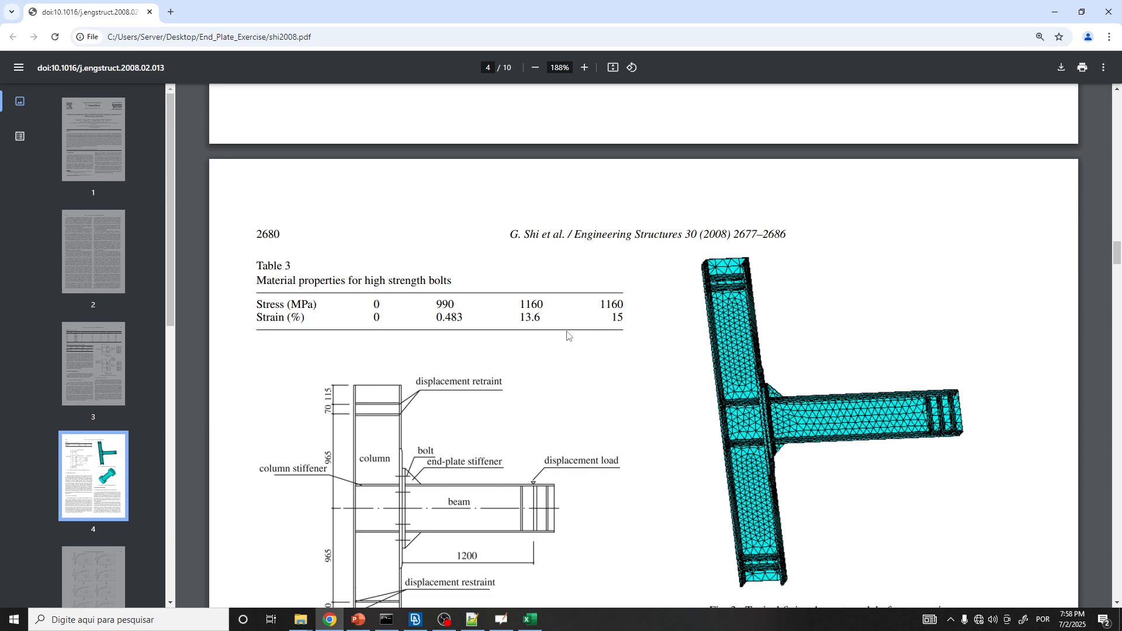
{"action": "scroll", "coordinate": [507, 294], "scroll_direction": "up", "scroll_amount": 4}
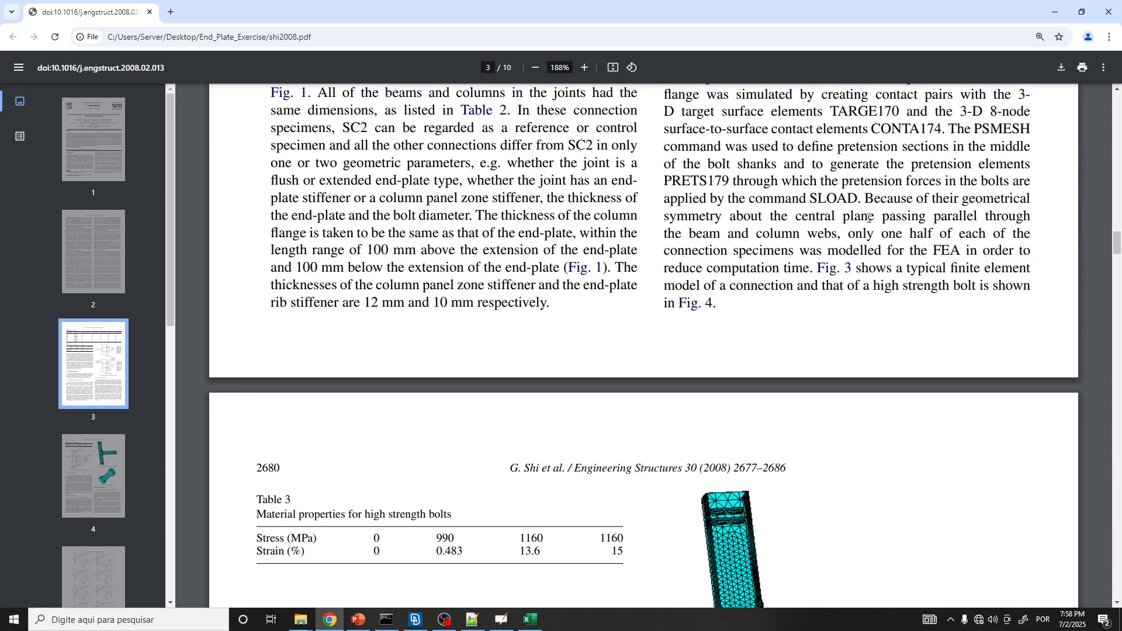
{"action": "scroll", "coordinate": [848, 228], "scroll_direction": "down", "scroll_amount": 10}
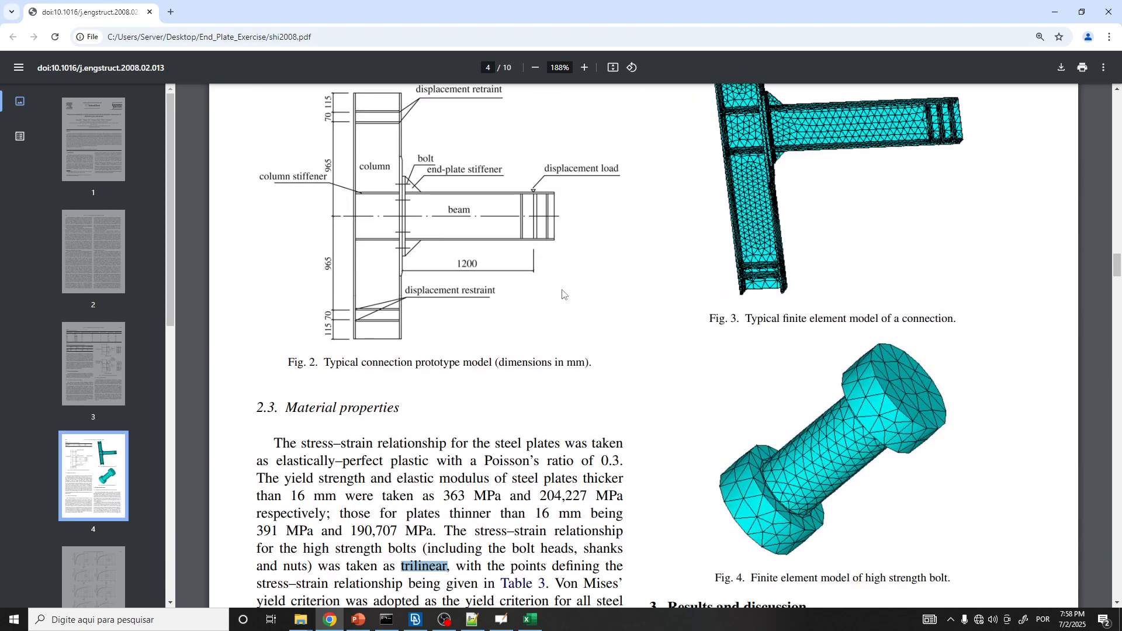
{"action": "scroll", "coordinate": [562, 294], "scroll_direction": "down", "scroll_amount": 3}
{"action": "key", "text": "alt+Tab"}
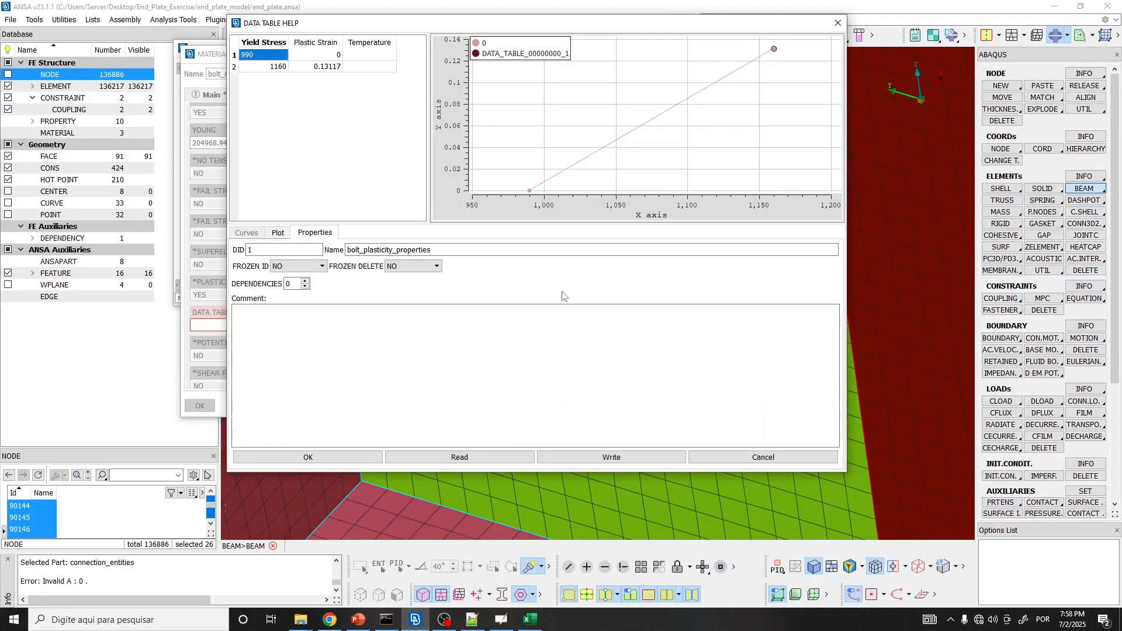
{"action": "left_click", "coordinate": [274, 67]}
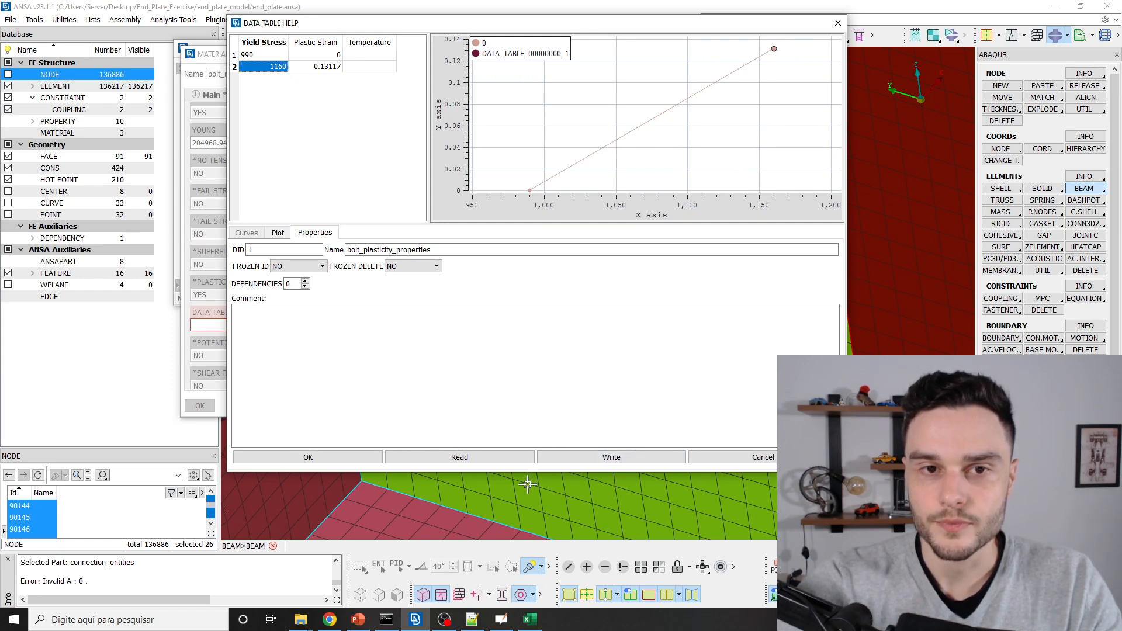
Enlarge the data table dialog and swap the plot axes, assigning column 2 to X and column 1 to Y.
{"action": "left_click_drag", "start_coordinate": [526, 472], "coordinate": [531, 524]}
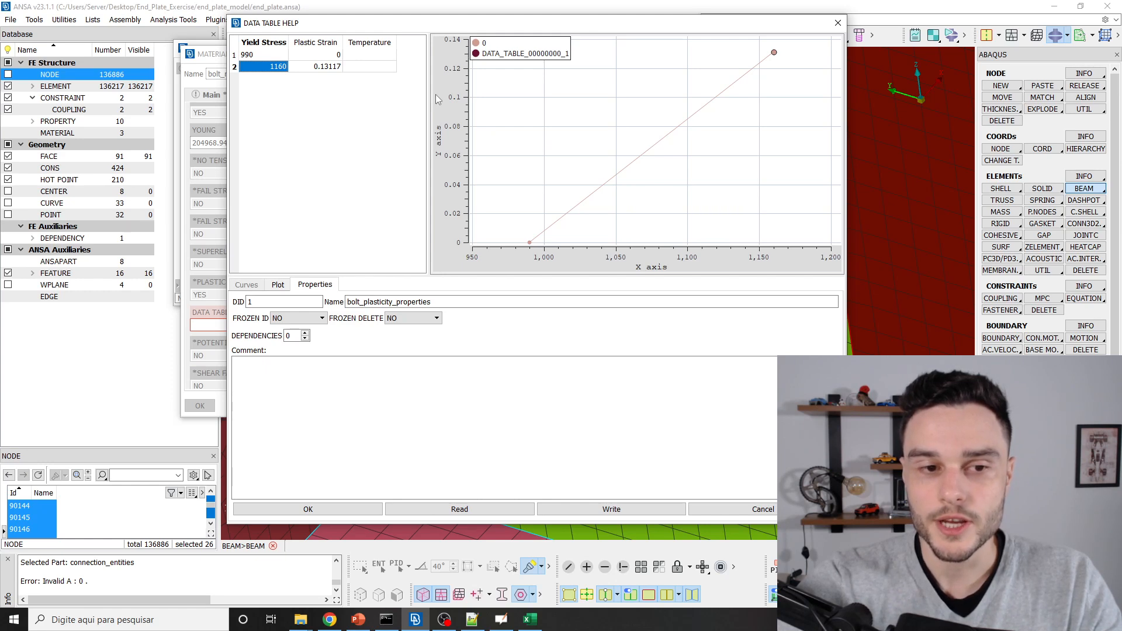
{"action": "left_click", "coordinate": [278, 285]}
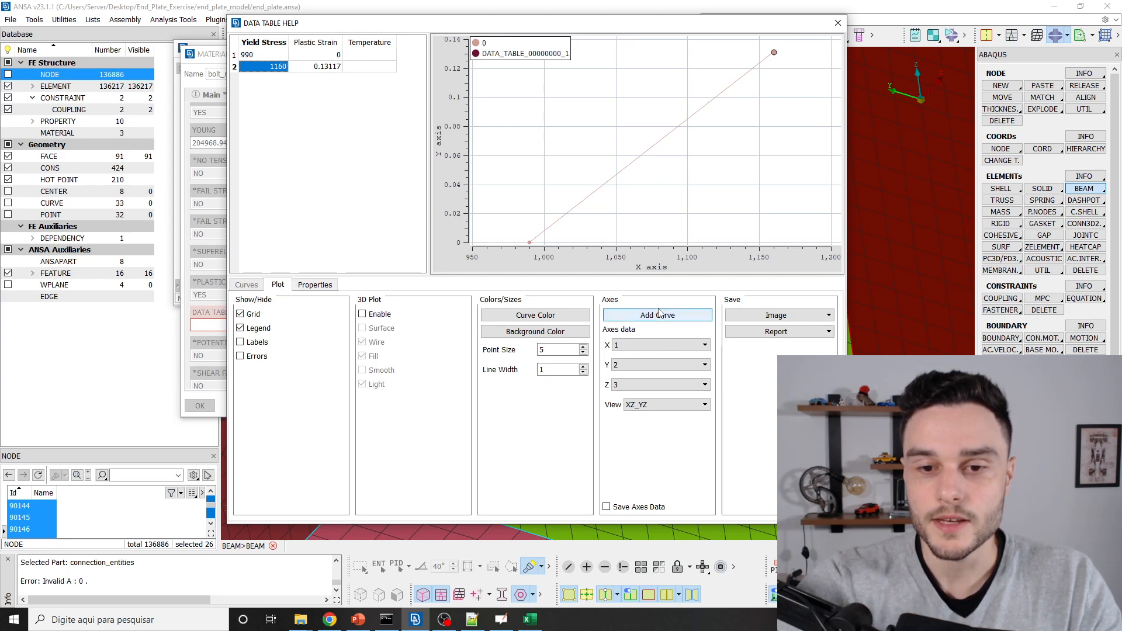
{"action": "left_click", "coordinate": [624, 351]}
{"action": "left_click", "coordinate": [626, 376]}
{"action": "left_click", "coordinate": [627, 365]}
{"action": "left_click", "coordinate": [626, 390]}
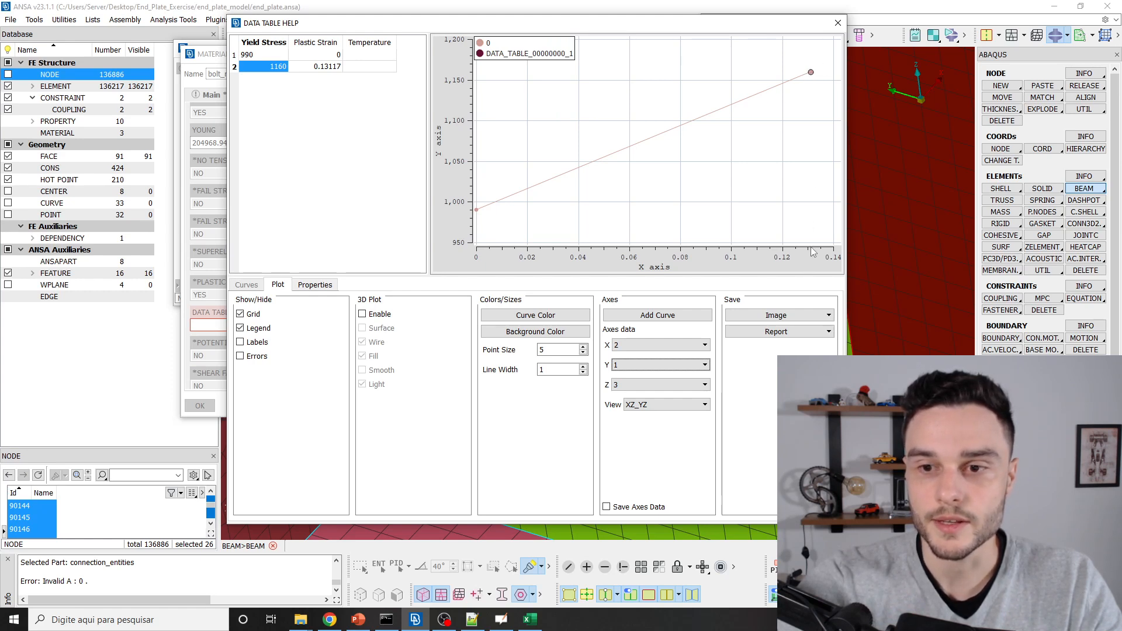
Check the bolt material data in the Chrome article and add a third data table row in ANSA with a yield stress of 1160.
{"action": "left_click", "coordinate": [327, 69]}
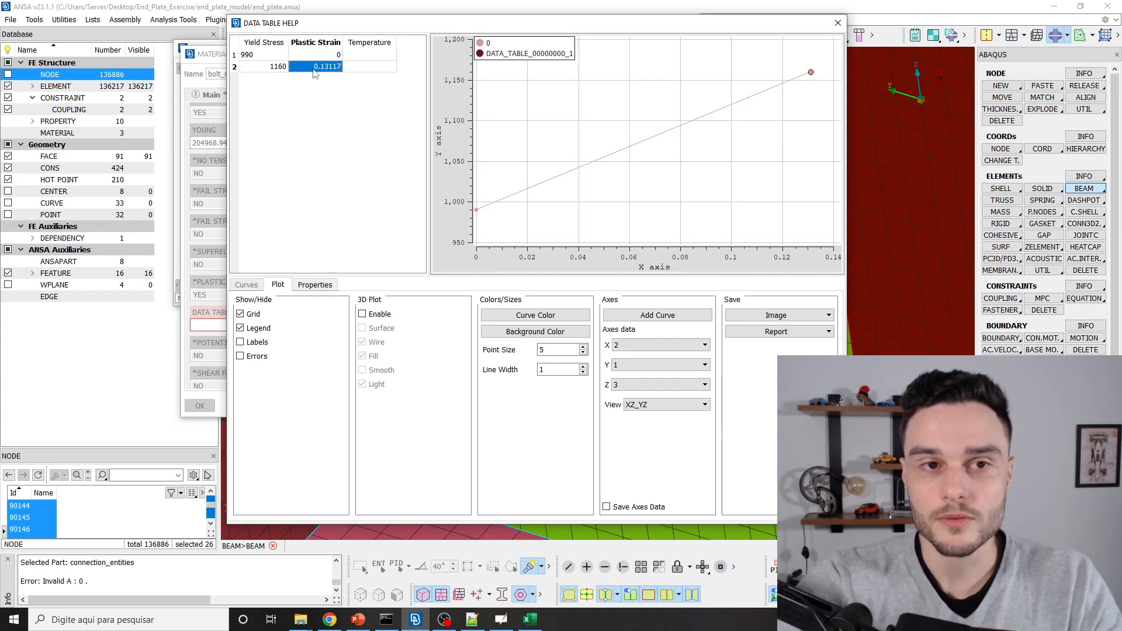
{"action": "key", "text": "Tab"}
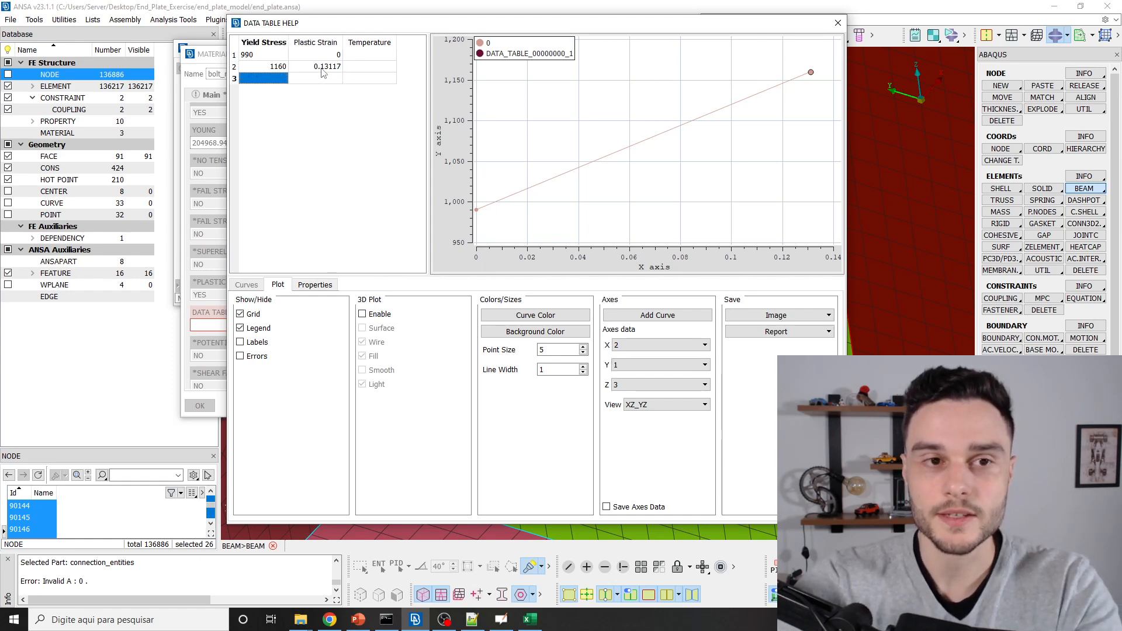
{"action": "key", "text": "alt+Tab"}
{"action": "scroll", "coordinate": [411, 198], "scroll_direction": "up", "scroll_amount": 5}
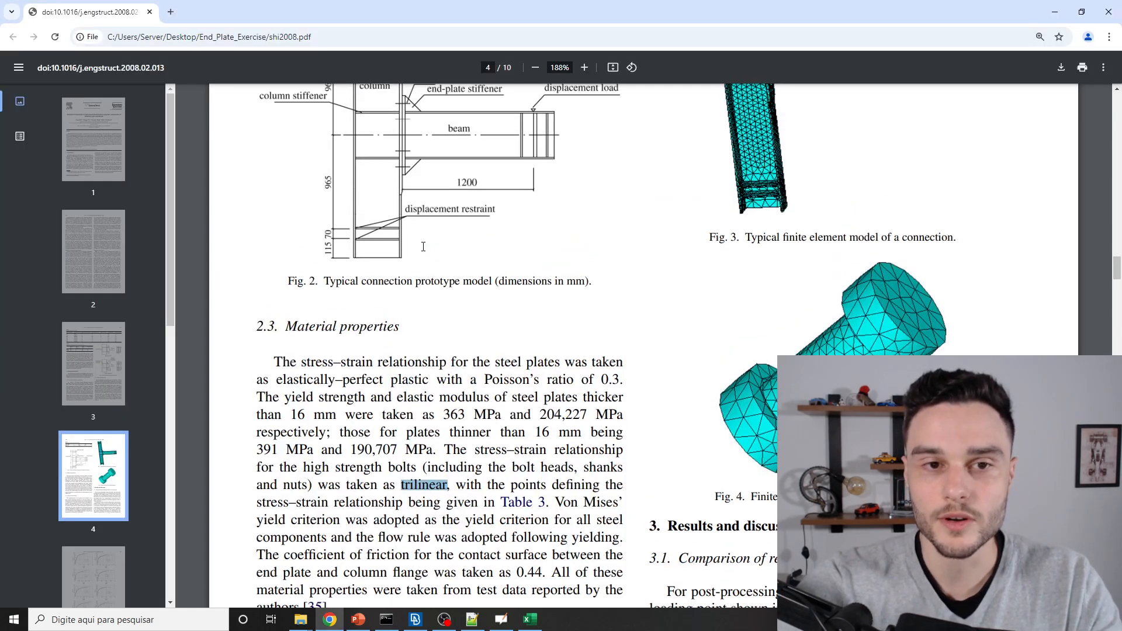
{"action": "scroll", "coordinate": [411, 198], "scroll_direction": "up", "scroll_amount": 2}
{"action": "key", "text": "alt+Tab"}
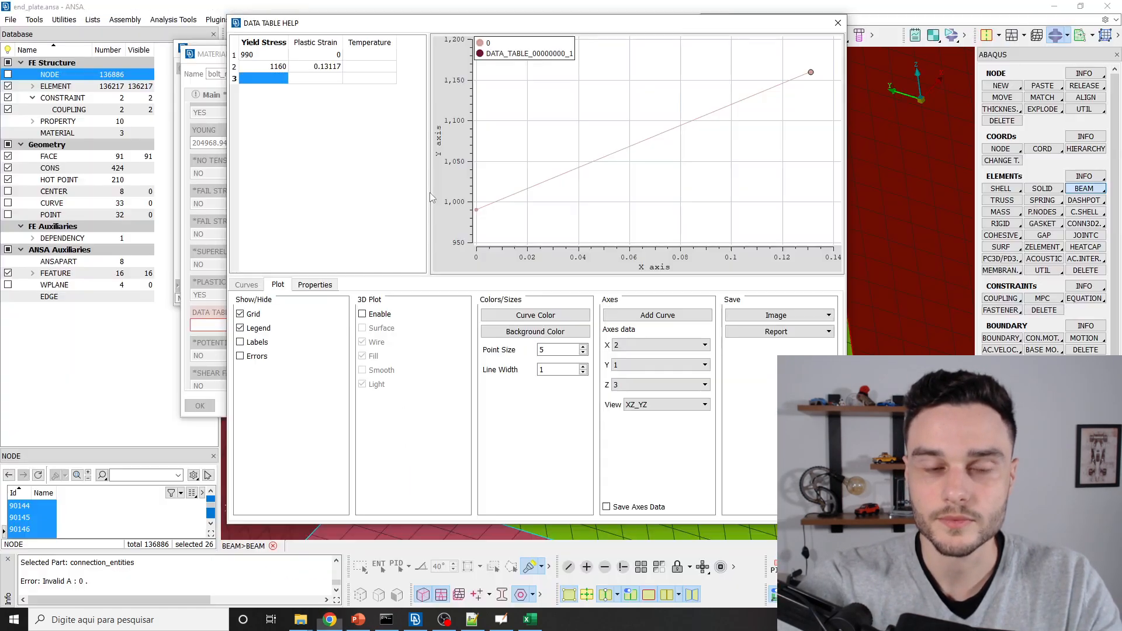
{"action": "type", "text": "1160"}
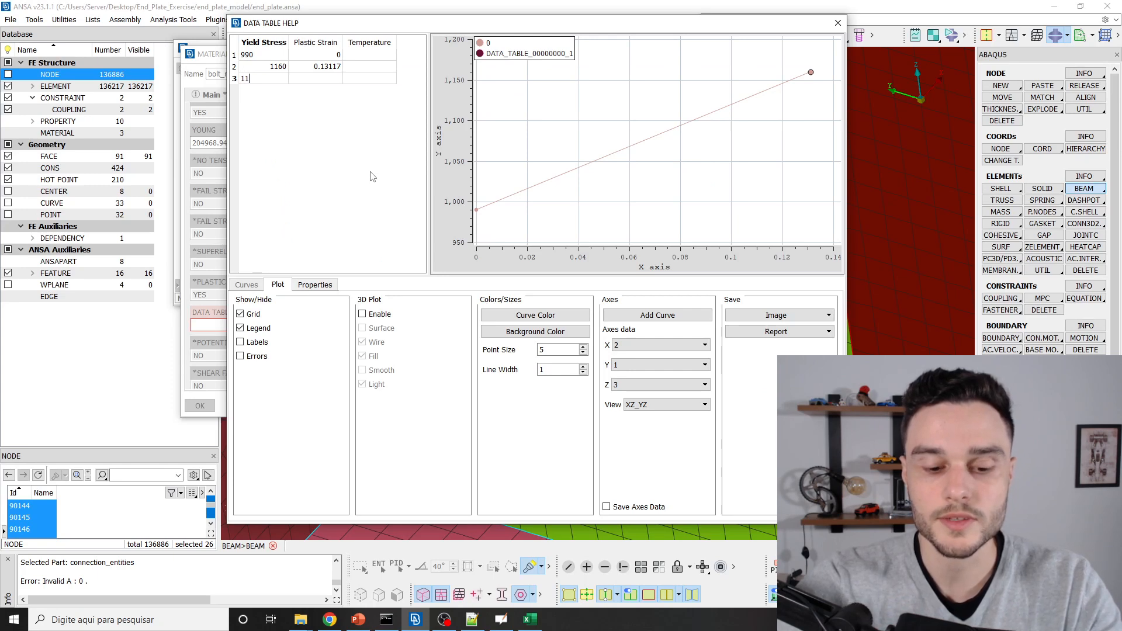
{"action": "left_click", "coordinate": [321, 80]}
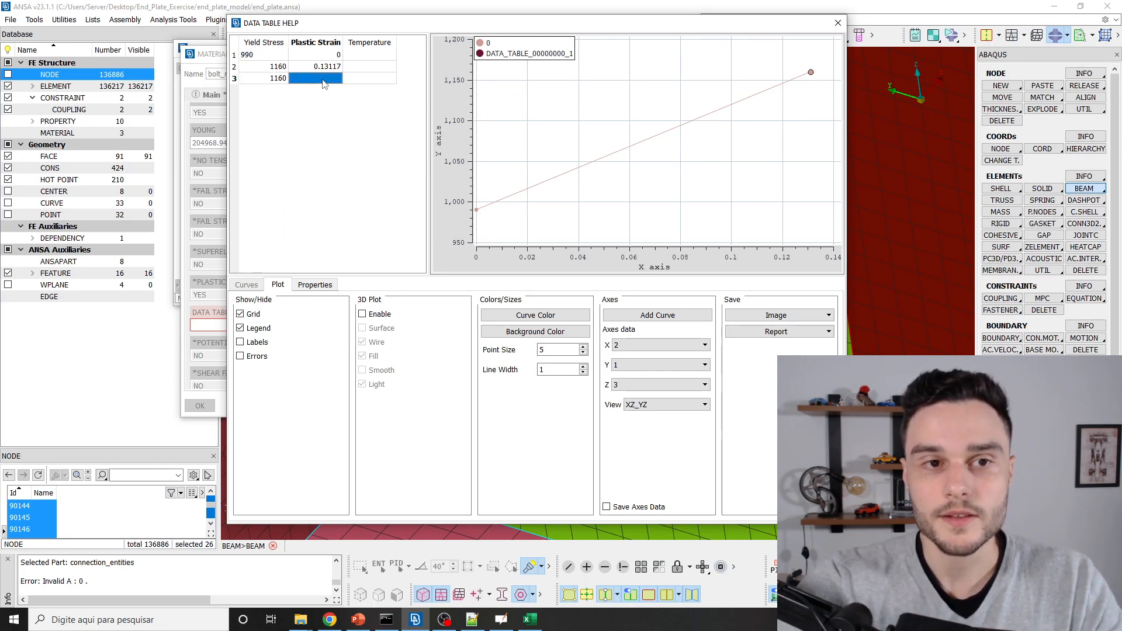
Switch to the Excel sheet and compute the third point's total strain in cell F14 as =15/100.
{"action": "key", "text": "alt+Tab"}
{"action": "key", "text": "alt+Tab"}
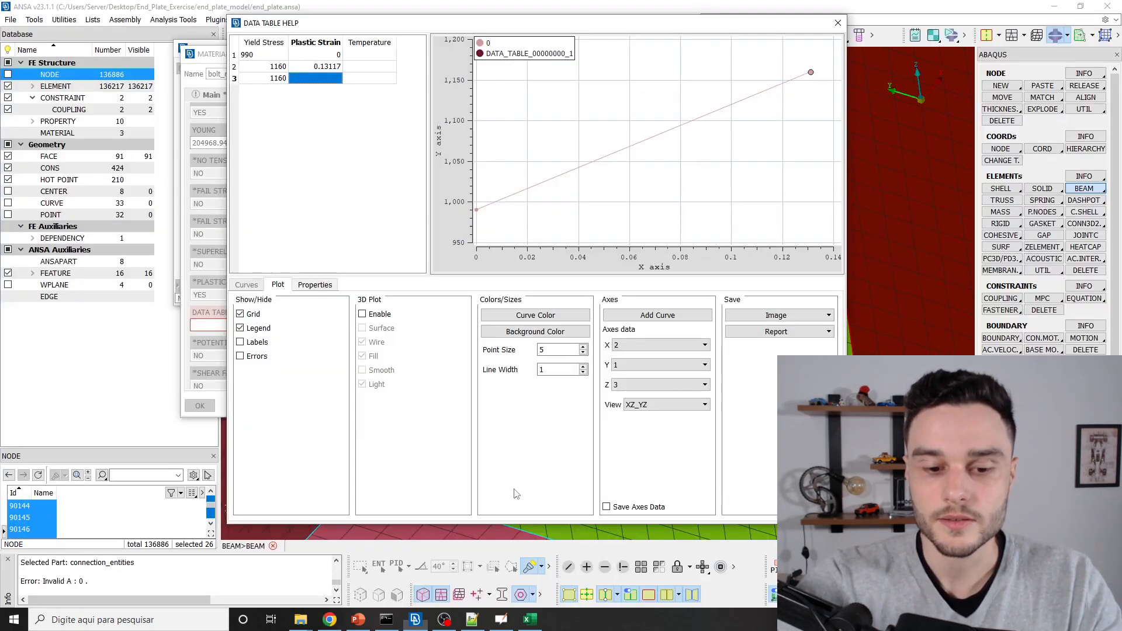
{"action": "left_click", "coordinate": [530, 619]}
{"action": "left_click", "coordinate": [226, 289]}
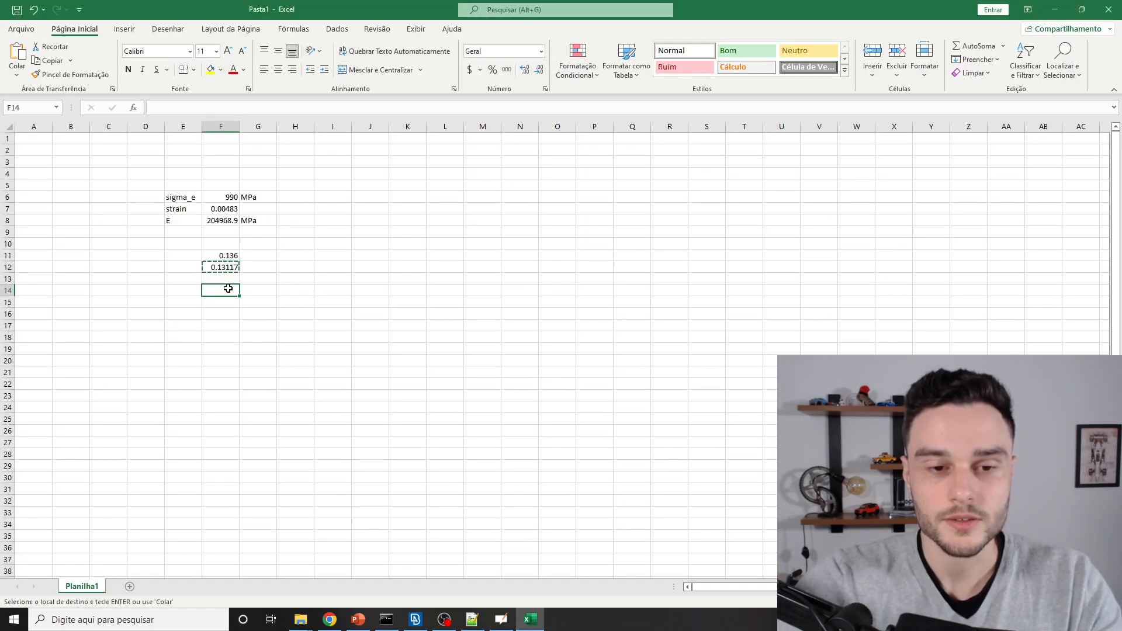
{"action": "type", "text": "="}
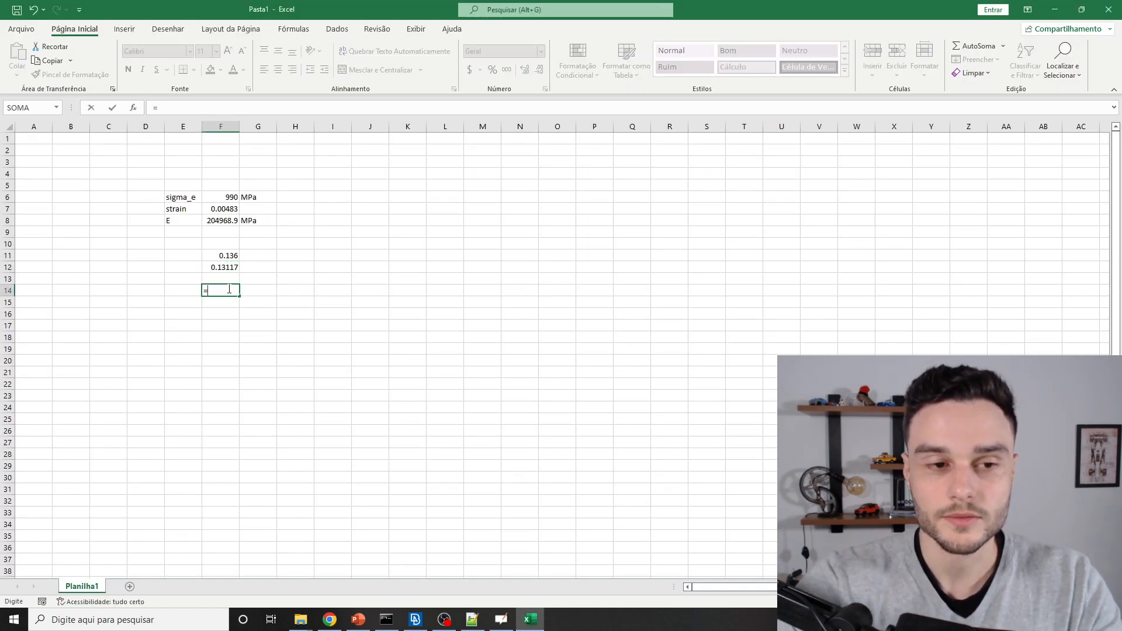
{"action": "type", "text": "15/100"}
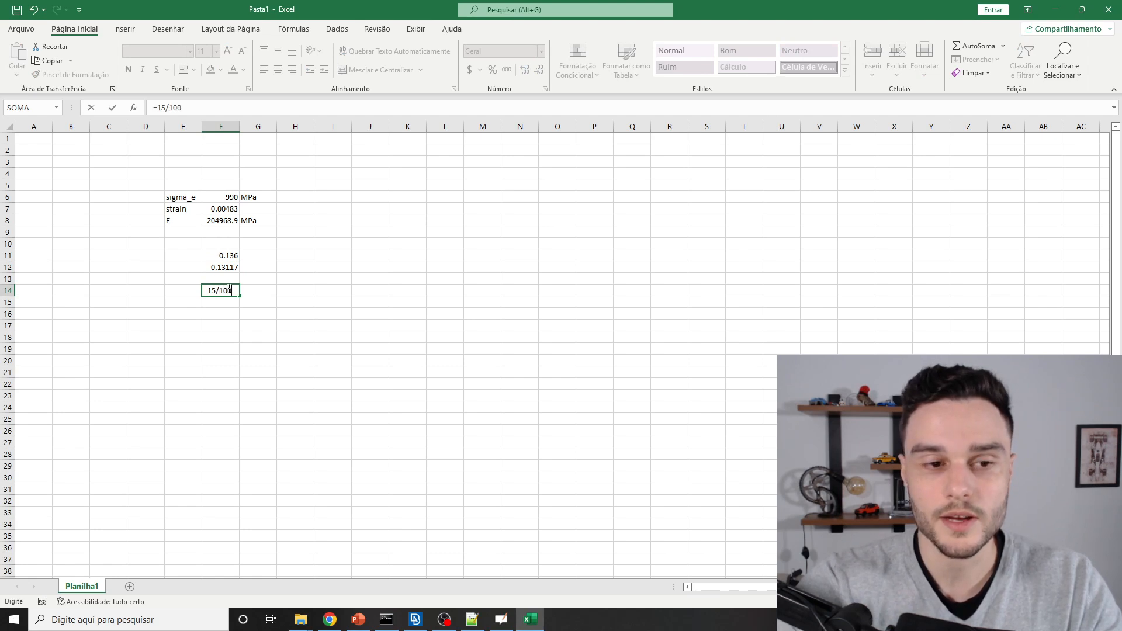
{"action": "key", "text": "Return"}
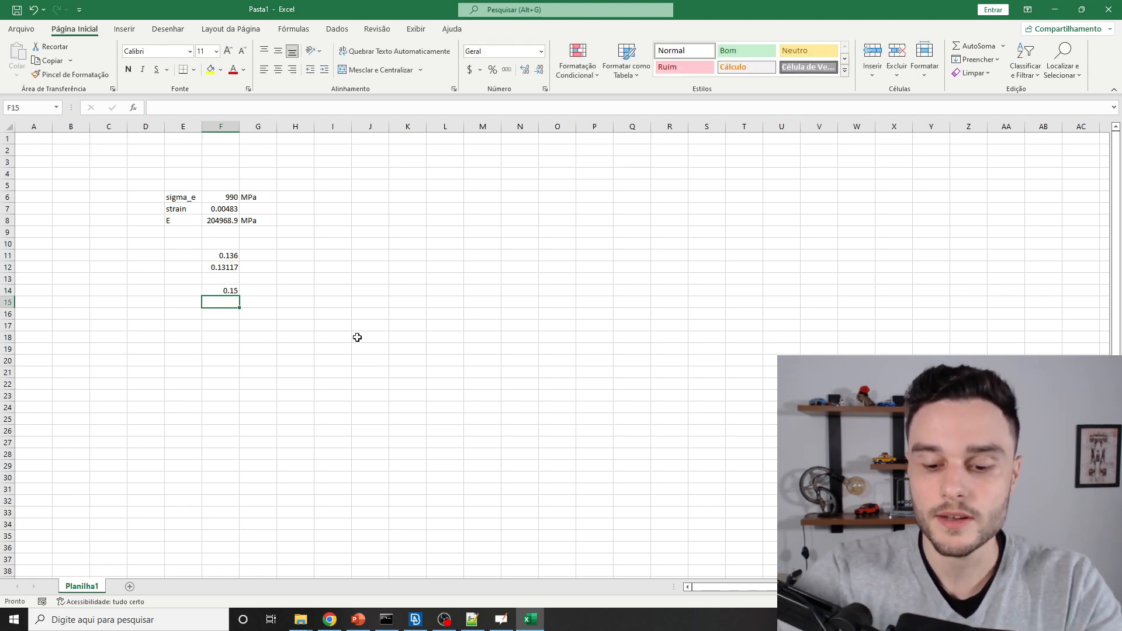
Compute the third point's plastic strain in cell F15 by subtracting the elastic strain, using =F14-F7.
{"action": "type", "text": "="}
{"action": "key", "text": "Up"}
{"action": "type", "text": "-"}
{"action": "key", "text": "Up"}
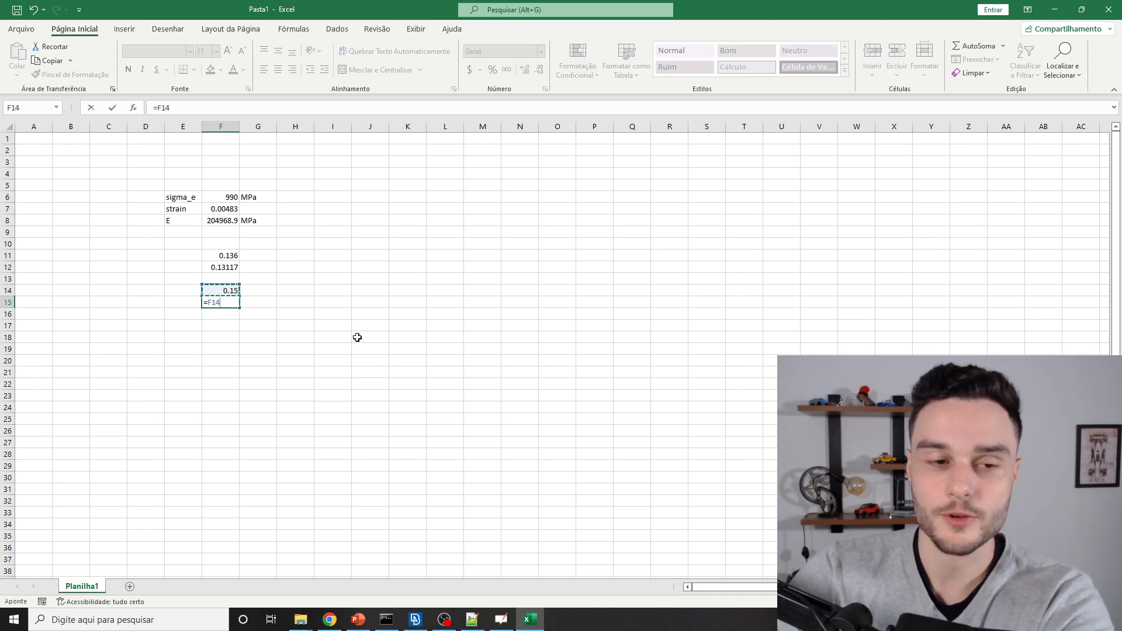
{"action": "key", "text": "Up"}
{"action": "key", "text": "Up"}
{"action": "key", "text": "Up"}
{"action": "key", "text": "Up"}
{"action": "key", "text": "Up"}
{"action": "key", "text": "Up"}
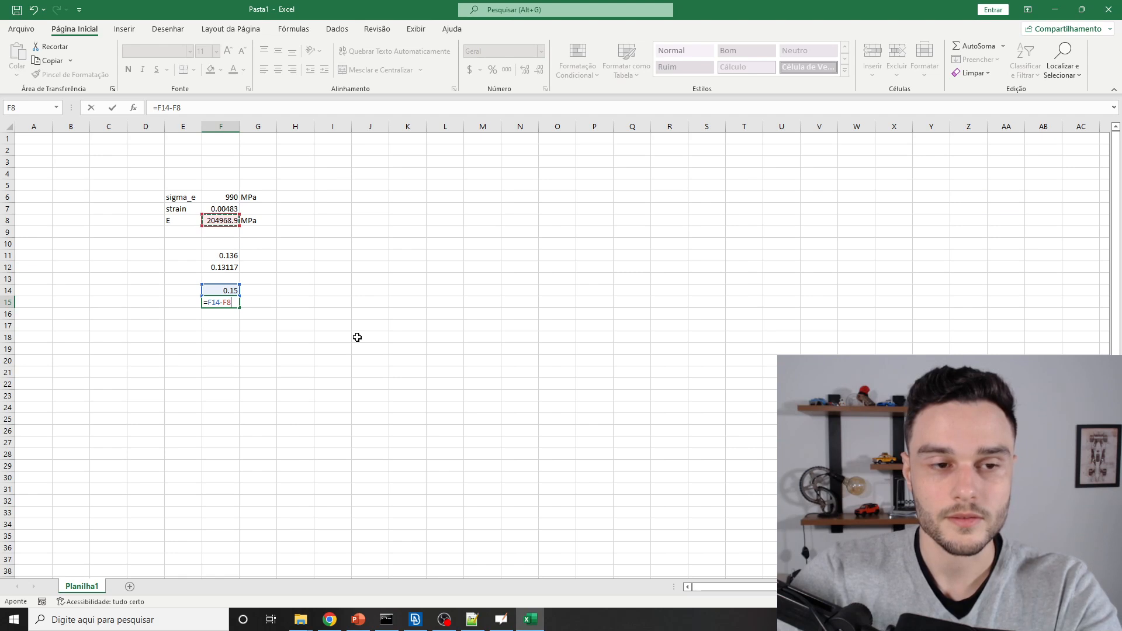
{"action": "key", "text": "Up"}
{"action": "key", "text": "Down"}
{"action": "key", "text": "Down"}
{"action": "key", "text": "Down"}
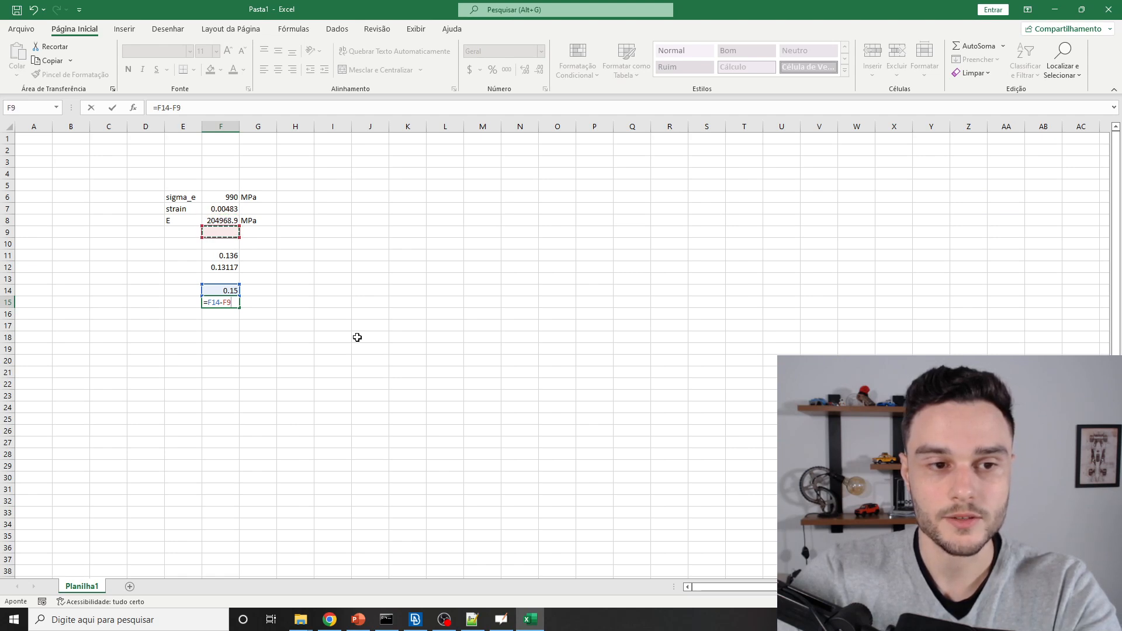
{"action": "key", "text": "Up"}
{"action": "key", "text": "Up"}
{"action": "key", "text": "Return"}
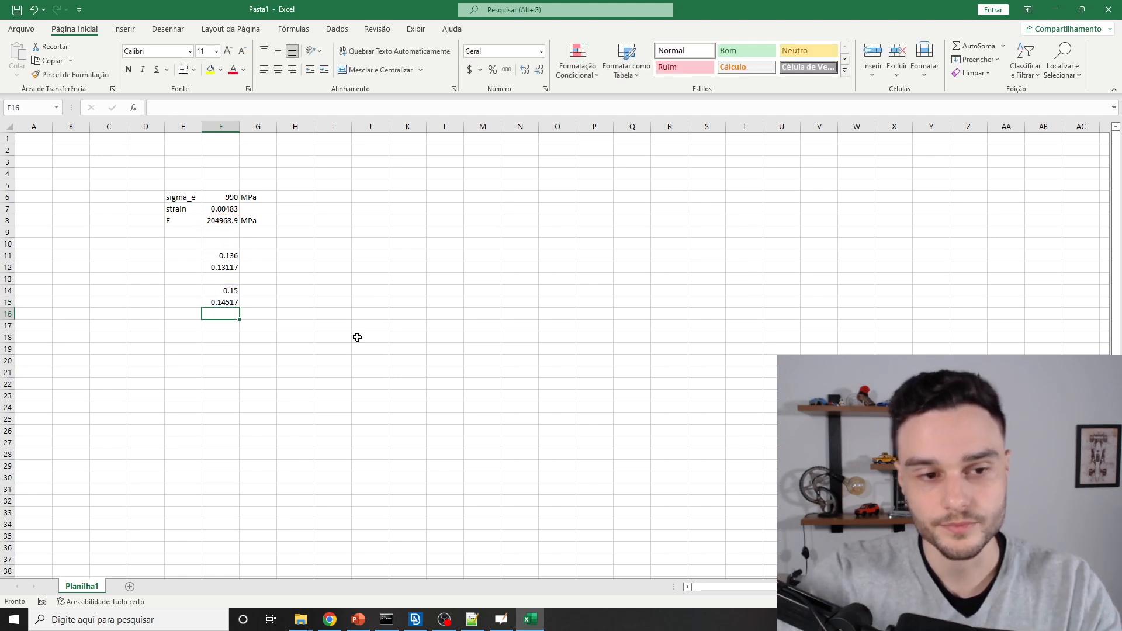
Copy the plastic strain from cell F15 into the third row's Plastic Strain cell in ANSA, and check the last two strain points.
{"action": "left_click", "coordinate": [229, 302]}
{"action": "key", "text": "ctrl+c"}
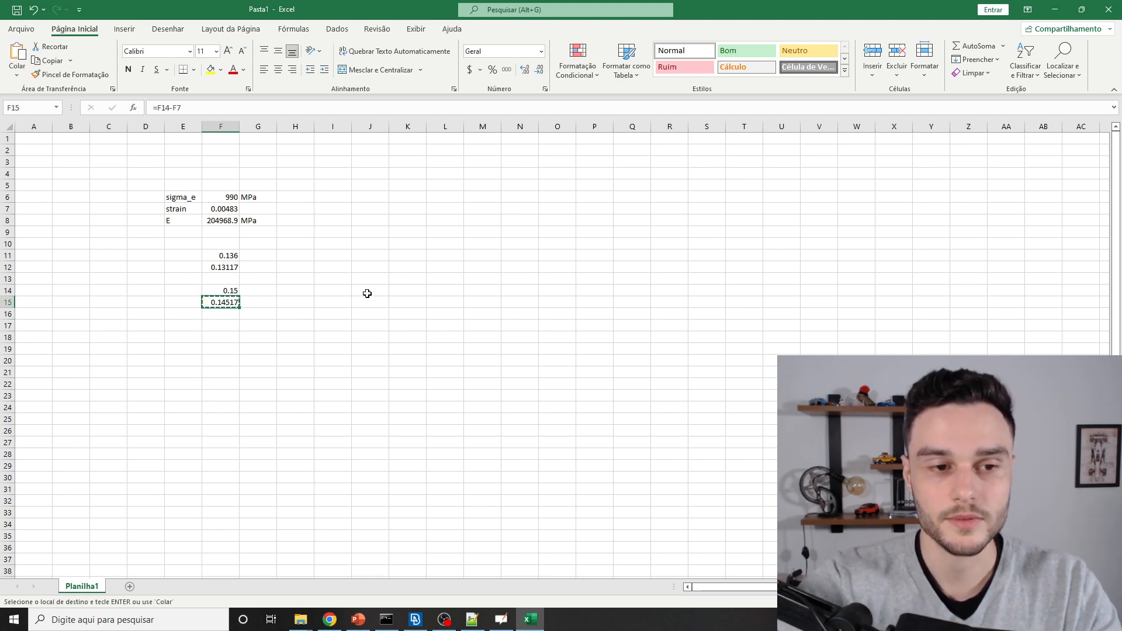
{"action": "key", "text": "alt+Tab"}
{"action": "key", "text": "ctrl+v"}
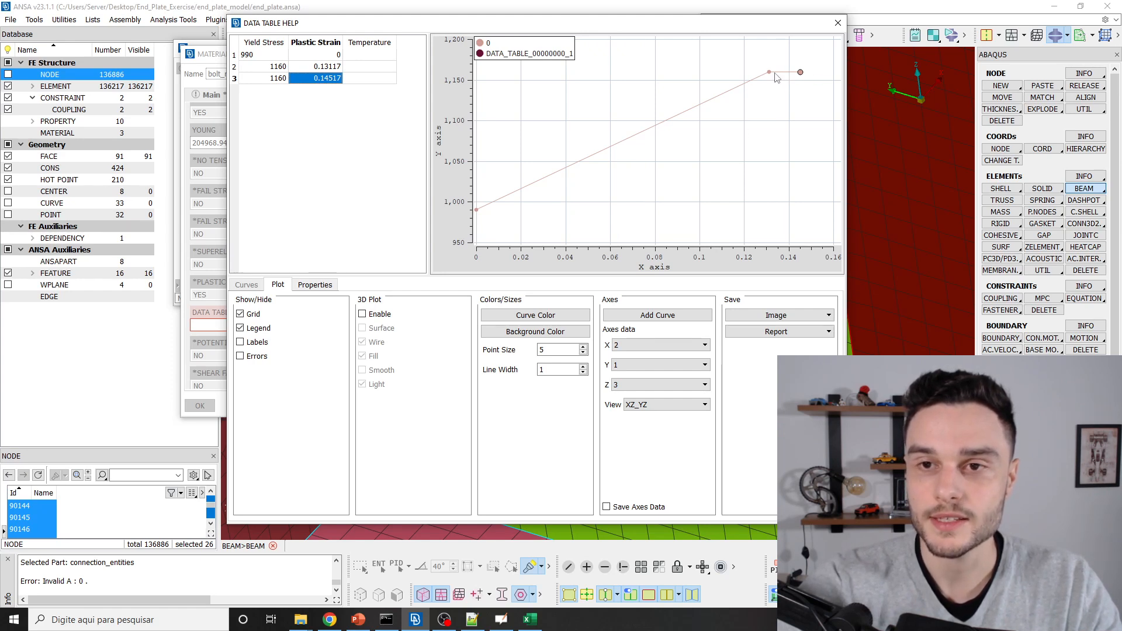
{"action": "left_click", "coordinate": [330, 106]}
{"action": "left_click", "coordinate": [323, 66]}
{"action": "left_click", "coordinate": [323, 79]}
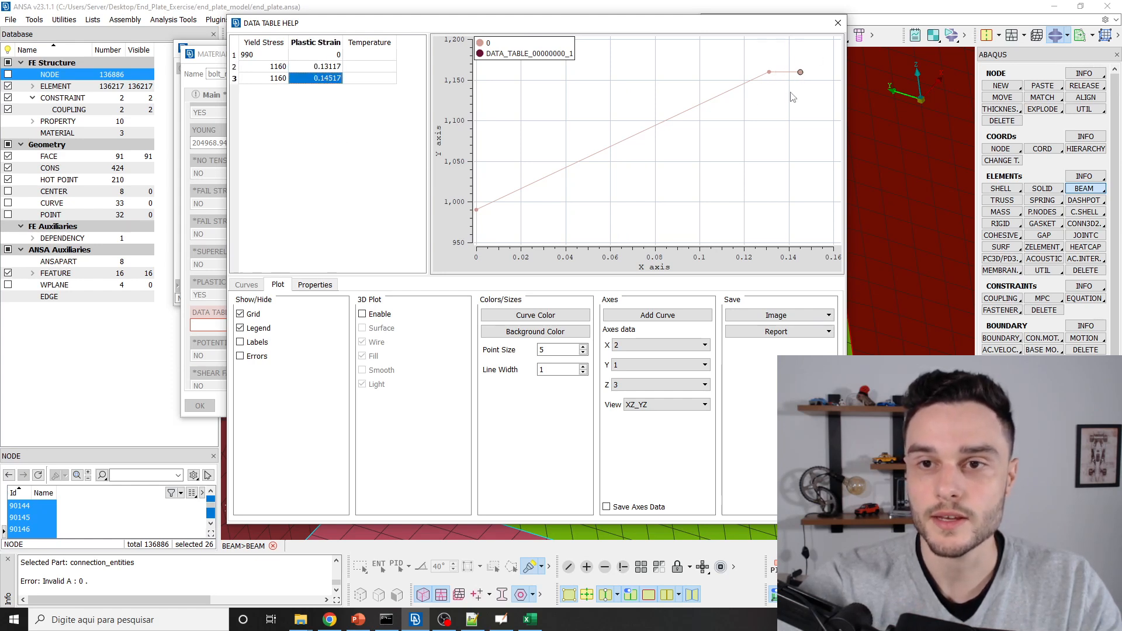
{"action": "left_click", "coordinate": [359, 163]}
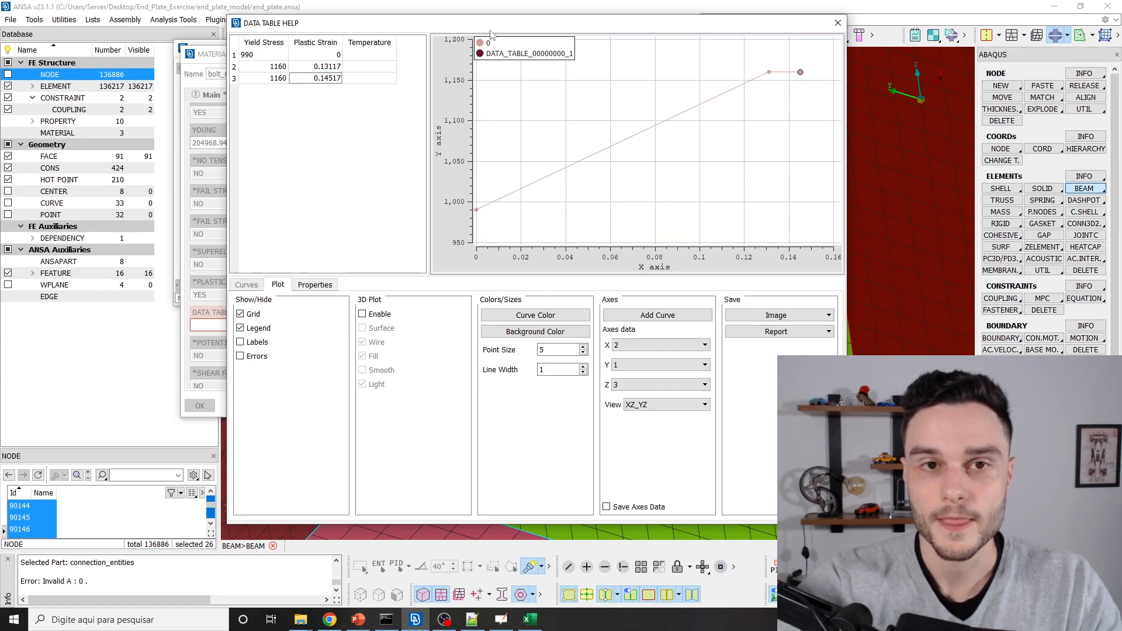
Confirm the data table from its properties and assign the bolt_plasticity_properties table to the plasticity data of bolt_material.
{"action": "left_click_drag", "start_coordinate": [499, 24], "coordinate": [469, 38]}
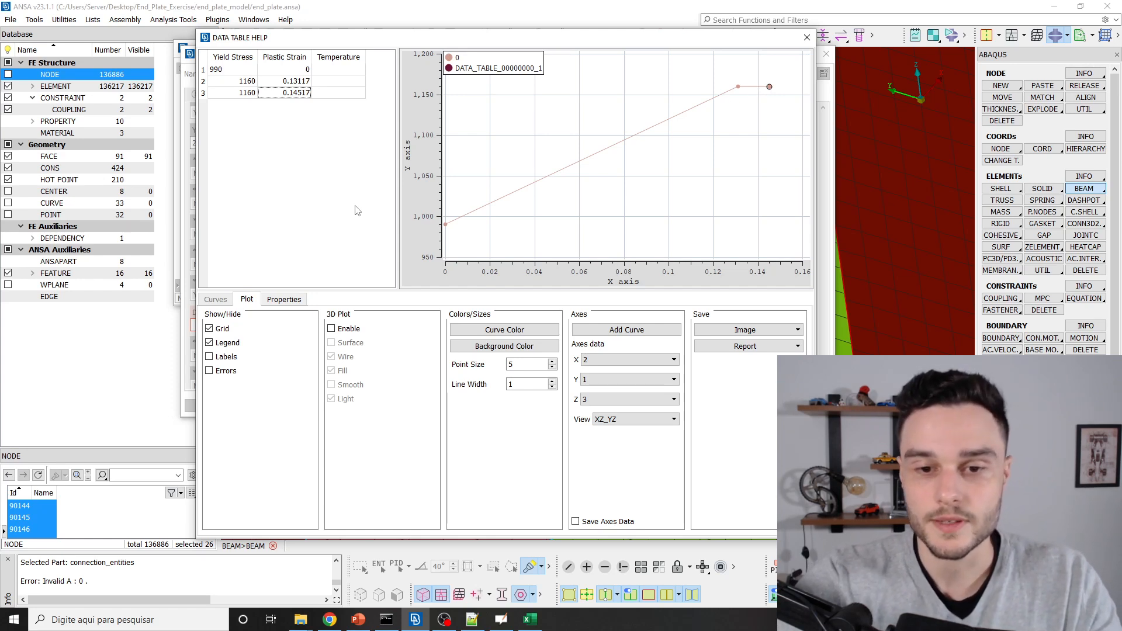
{"action": "left_click", "coordinate": [275, 301]}
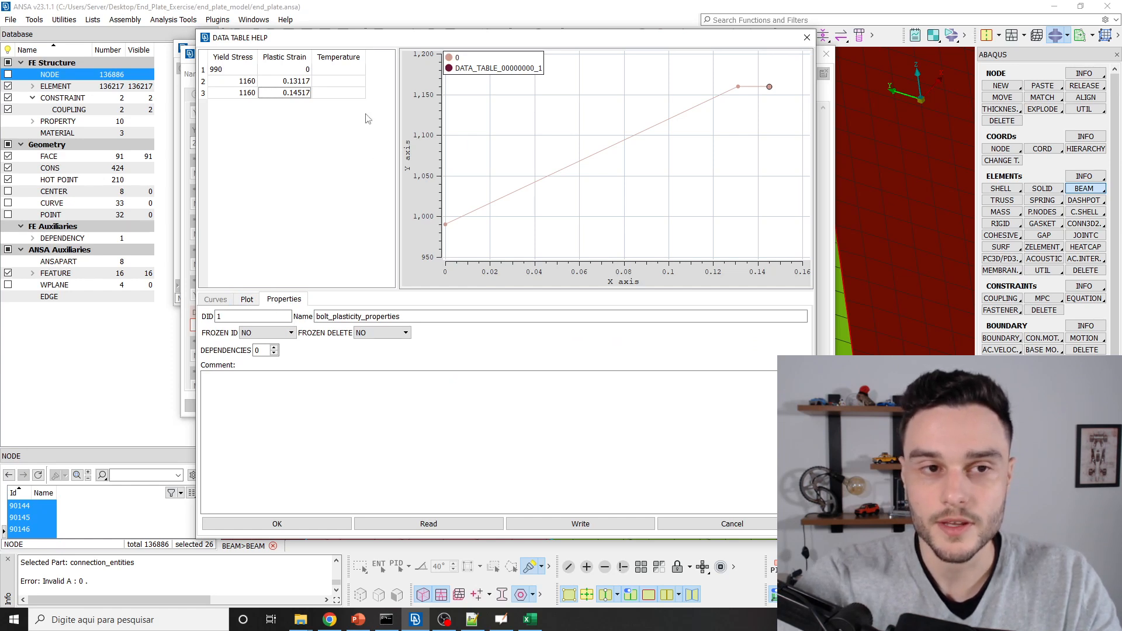
{"action": "left_click", "coordinate": [307, 523]}
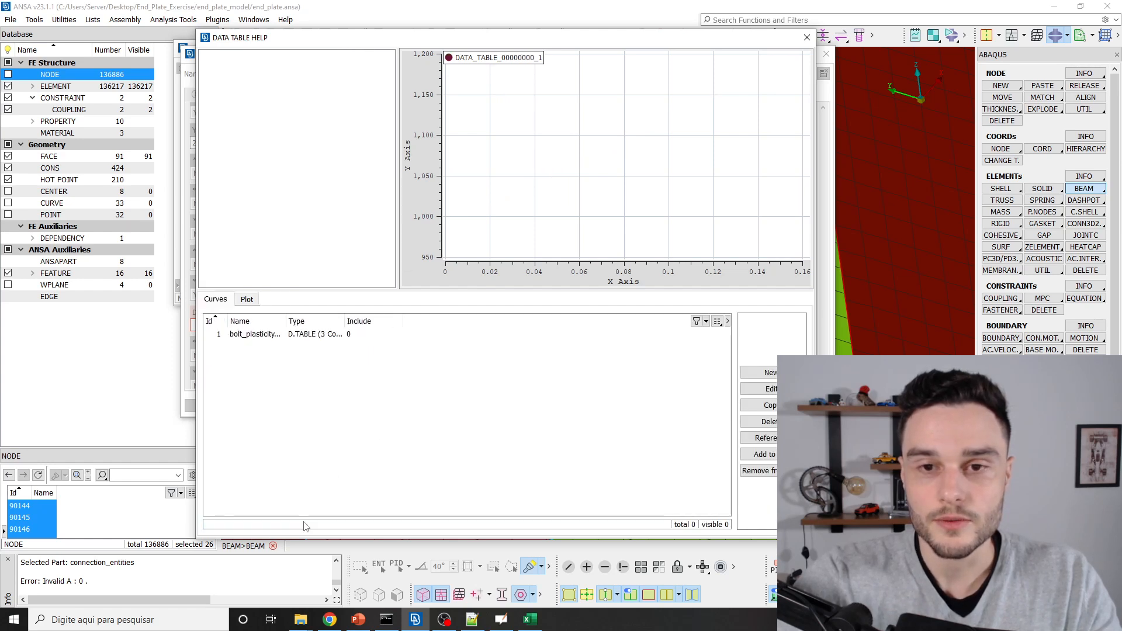
{"action": "left_click", "coordinate": [276, 336]}
{"action": "double_click", "coordinate": [276, 336]}
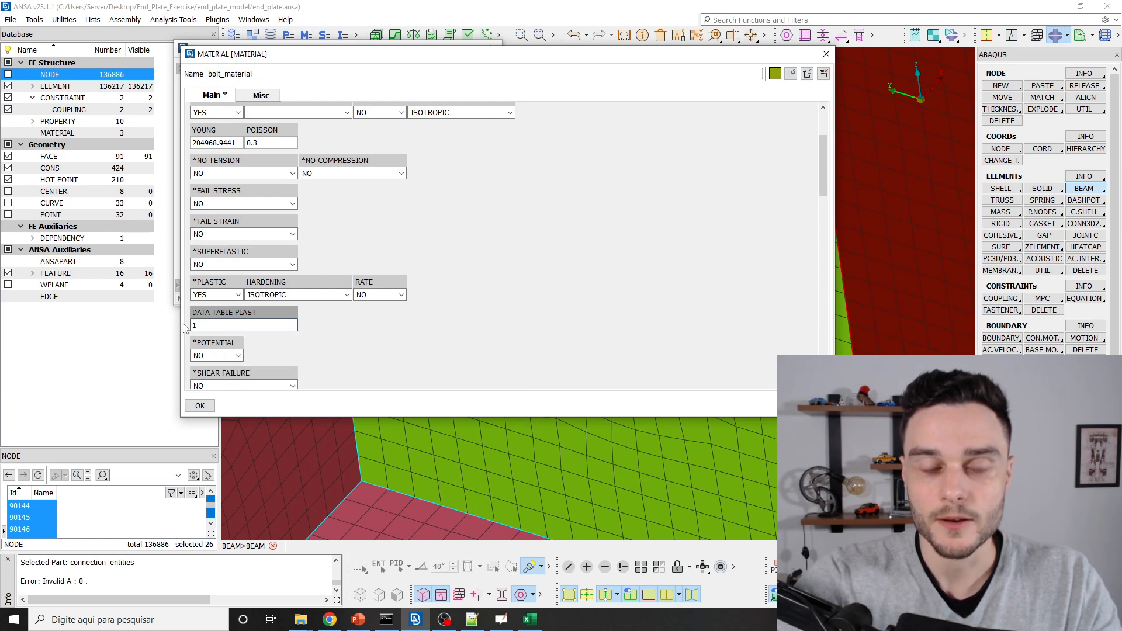
Reopen the assigned plasticity table to check its curve, review the bolt_material parameters, and switch to the Excel sheet.
{"action": "double_click", "coordinate": [220, 326]}
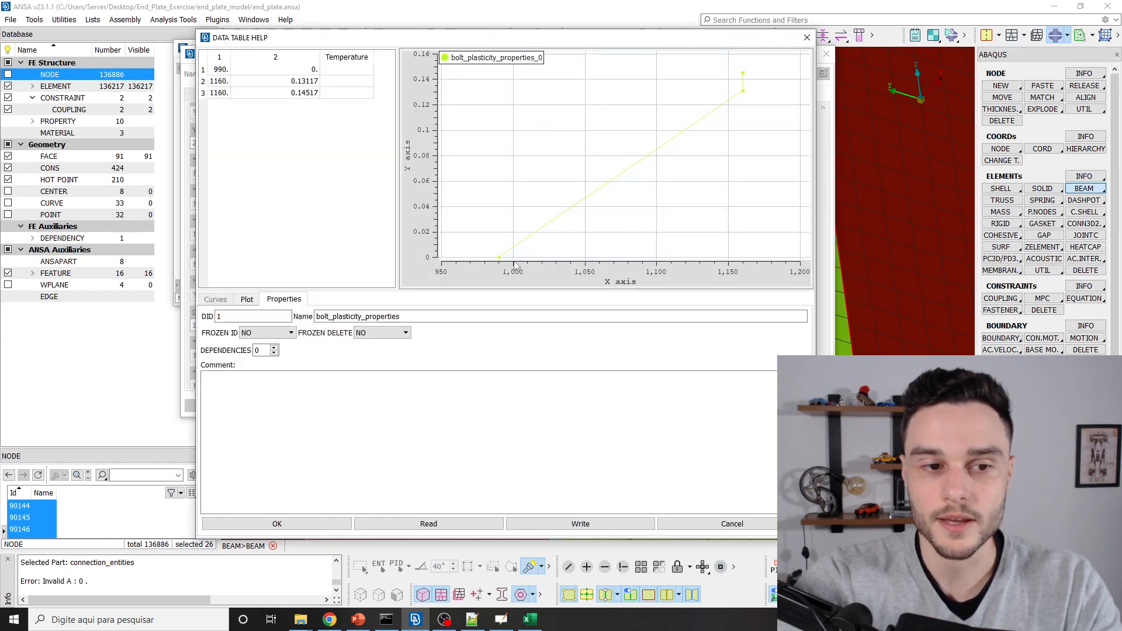
{"action": "left_click", "coordinate": [278, 523]}
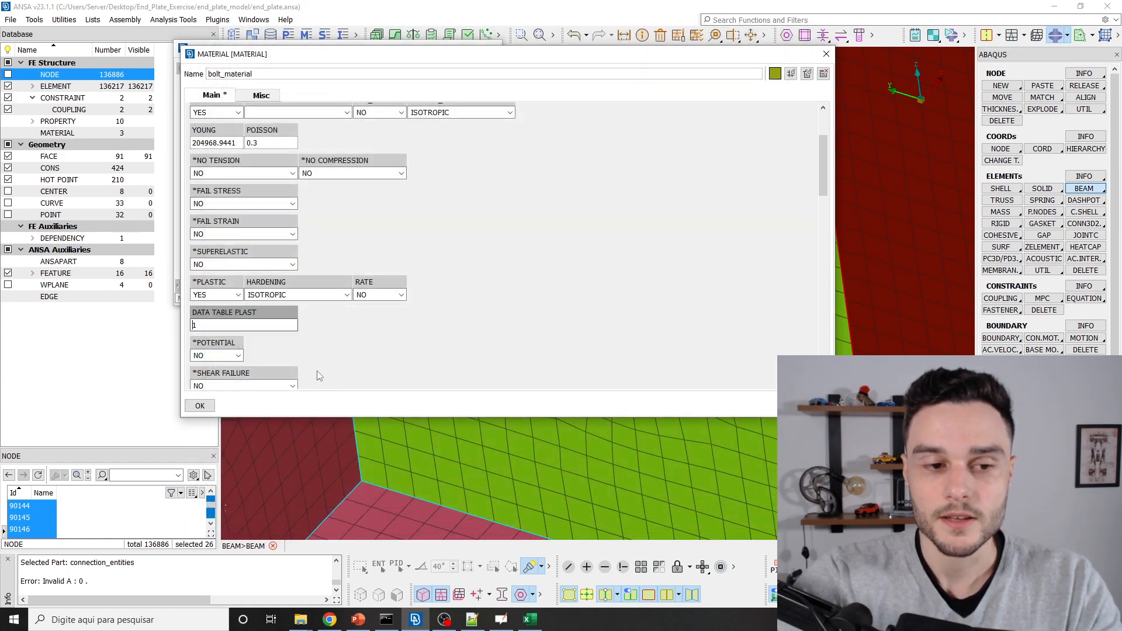
{"action": "scroll", "coordinate": [393, 330], "scroll_direction": "down", "scroll_amount": 6}
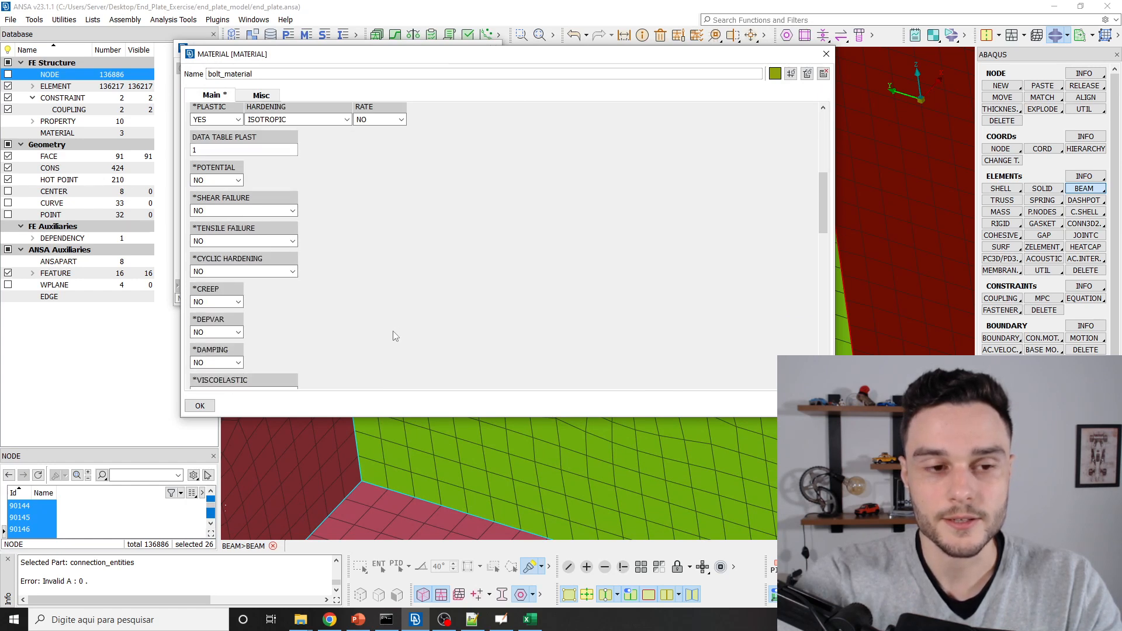
{"action": "scroll", "coordinate": [461, 298], "scroll_direction": "up", "scroll_amount": 6}
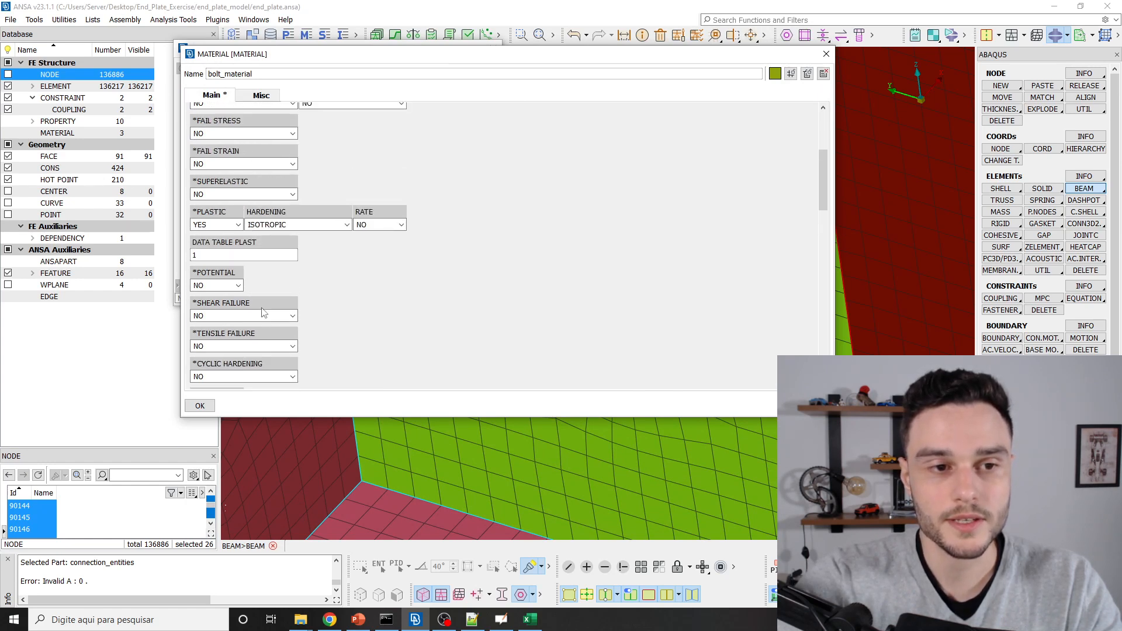
{"action": "scroll", "coordinate": [467, 291], "scroll_direction": "up", "scroll_amount": 3}
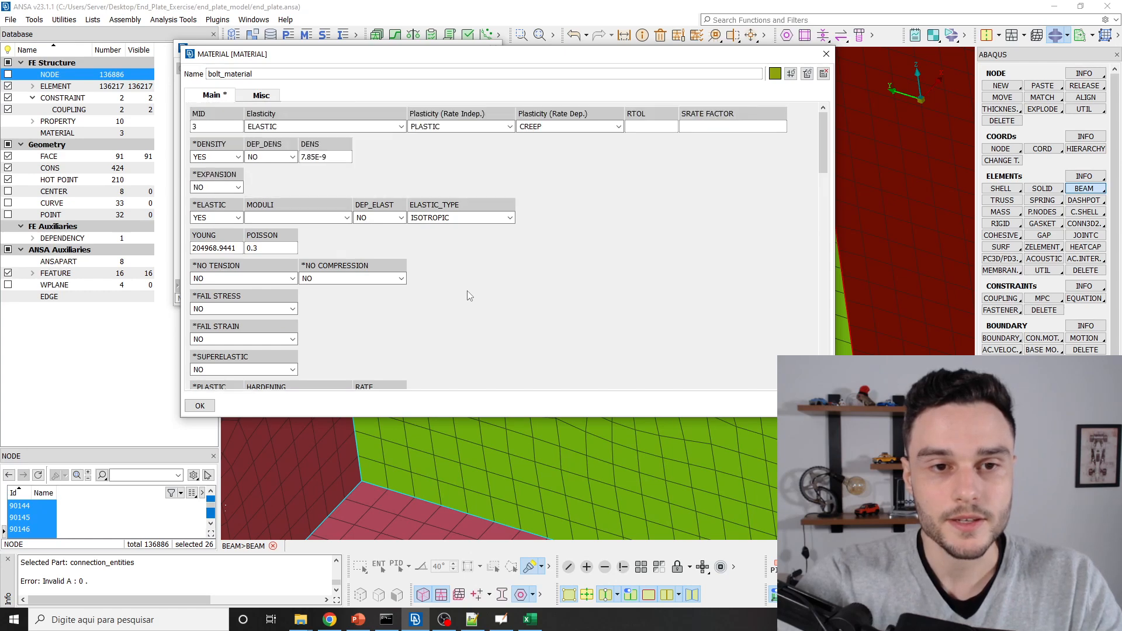
{"action": "key", "text": "alt+Tab"}
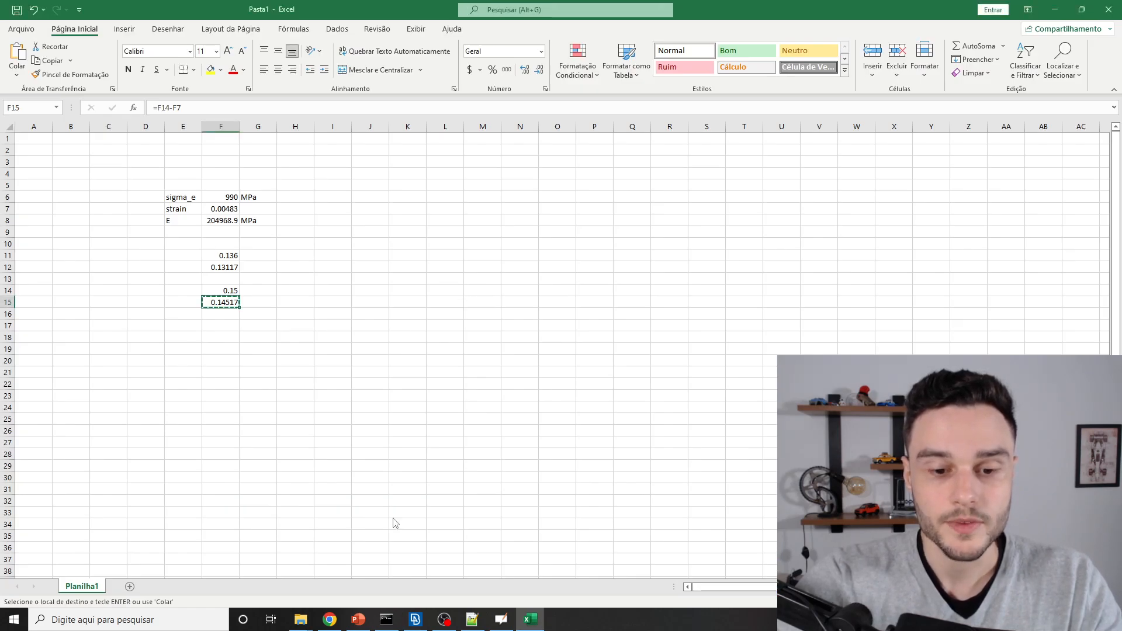
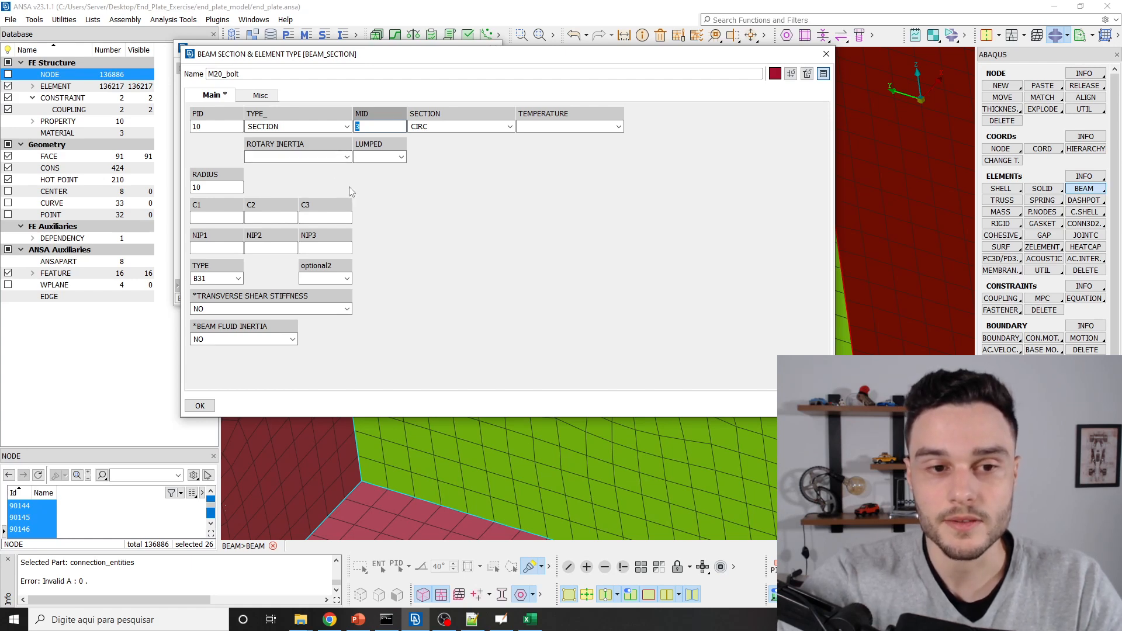
Check the property ID, radius and material ID of the M20_bolt beam section, and confirm the section definition.
{"action": "left_click", "coordinate": [513, 216]}
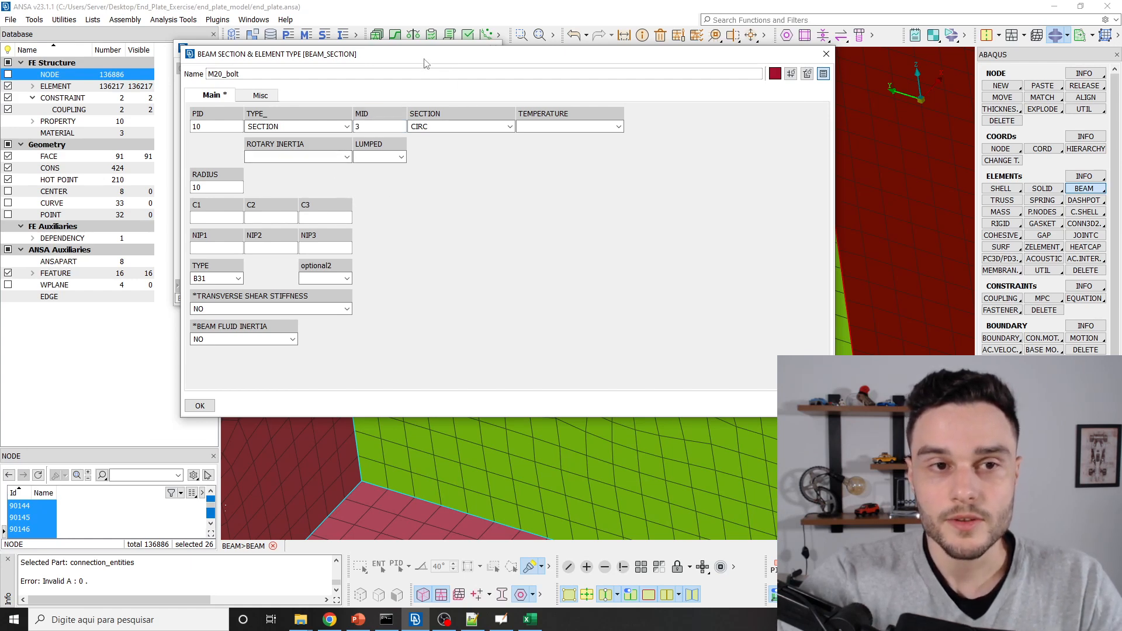
{"action": "left_click_drag", "start_coordinate": [440, 57], "coordinate": [398, 73]}
{"action": "left_click", "coordinate": [169, 145]}
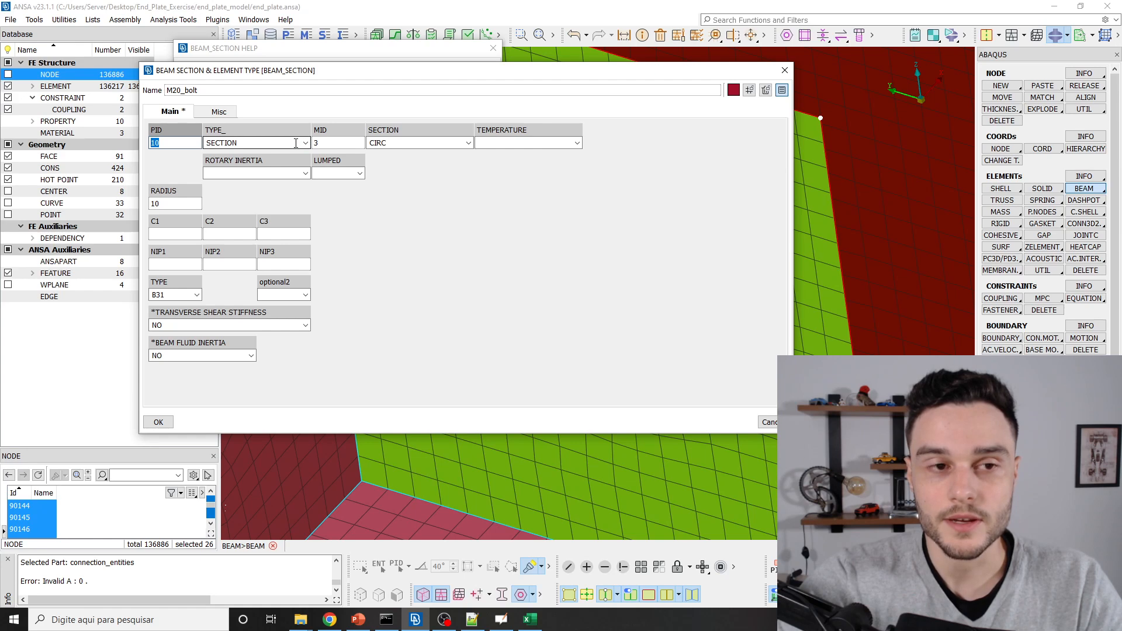
{"action": "left_click_drag", "start_coordinate": [166, 204], "coordinate": [124, 207]}
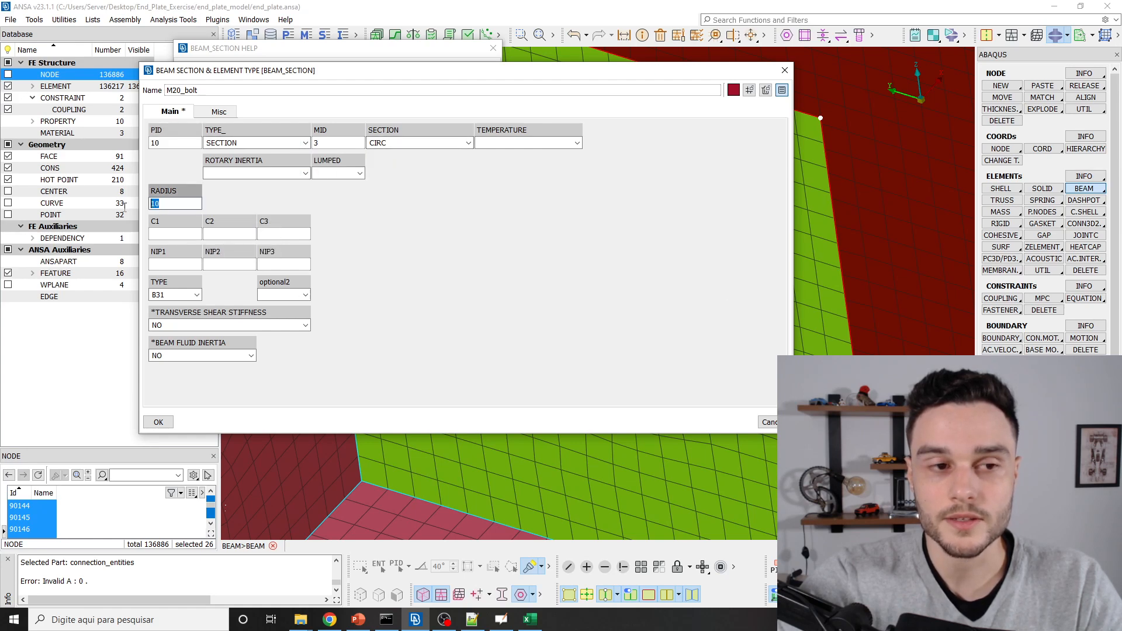
{"action": "left_click", "coordinate": [317, 144]}
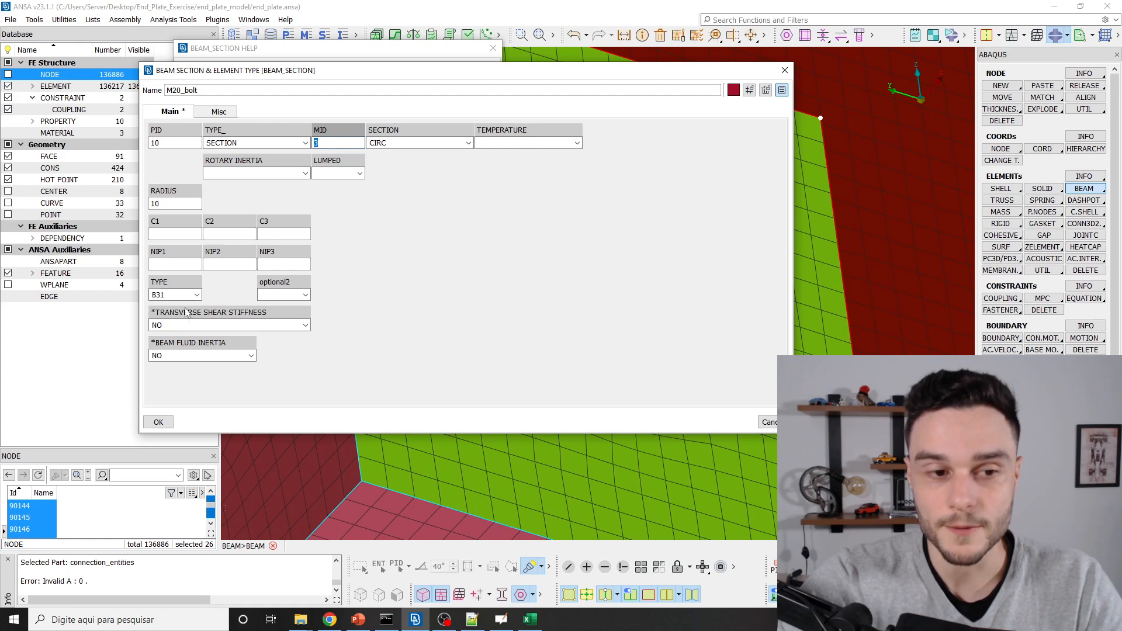
{"action": "left_click", "coordinate": [158, 422]}
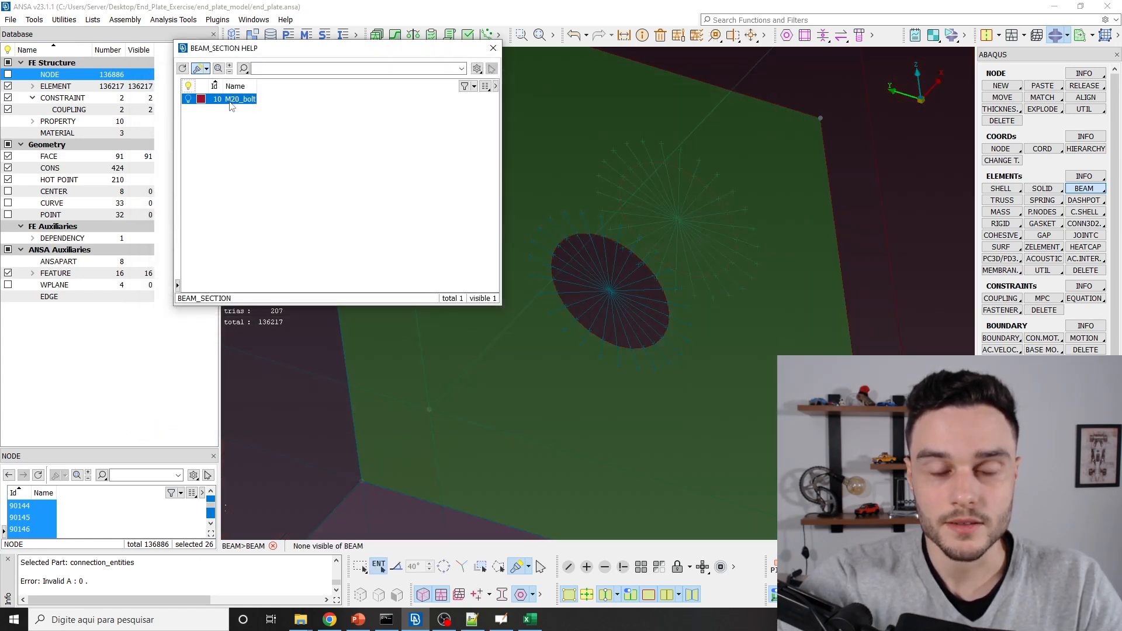
Assign the M20_bolt section to the bolt's beam element, and check its property ID, beam ID and first node.
{"action": "double_click", "coordinate": [237, 99]}
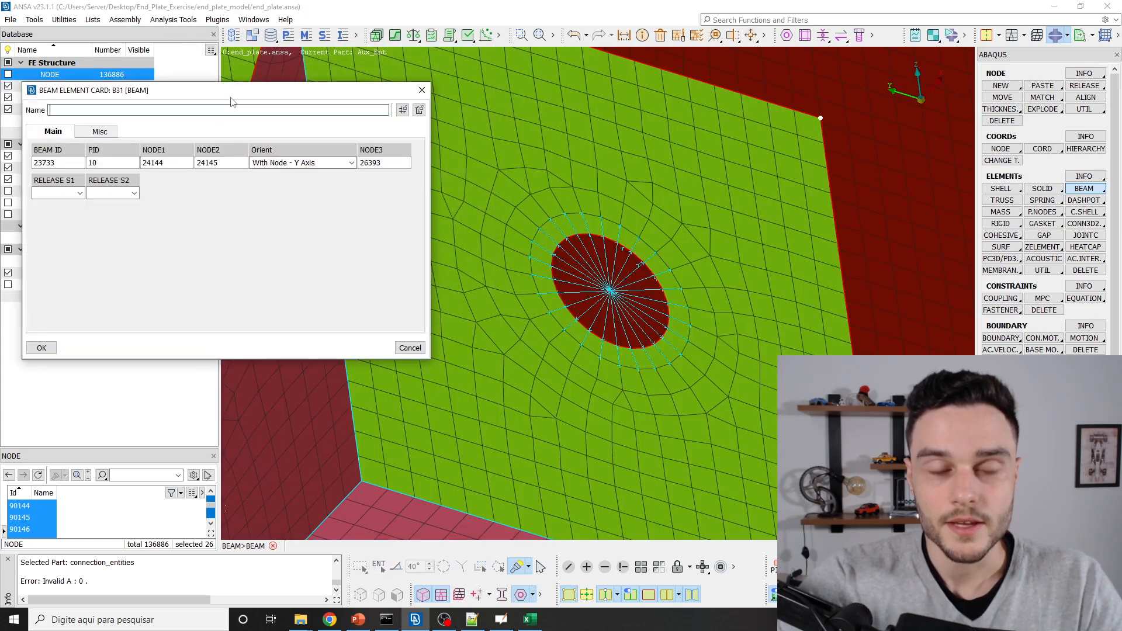
{"action": "left_click_drag", "start_coordinate": [230, 95], "coordinate": [346, 71]}
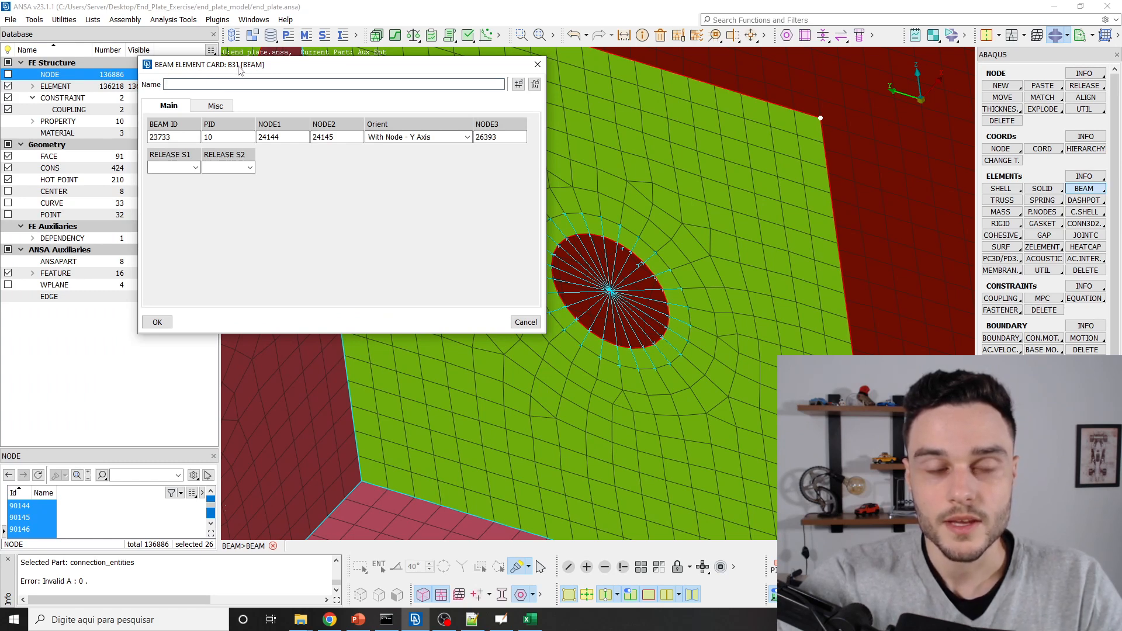
{"action": "double_click", "coordinate": [220, 136]}
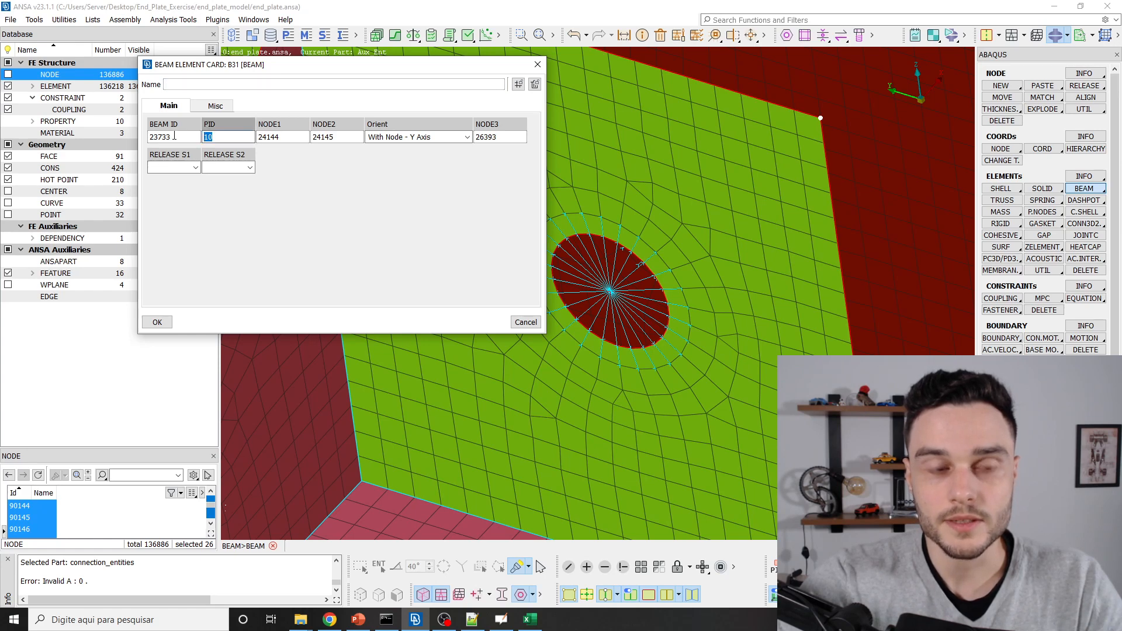
{"action": "double_click", "coordinate": [180, 137]}
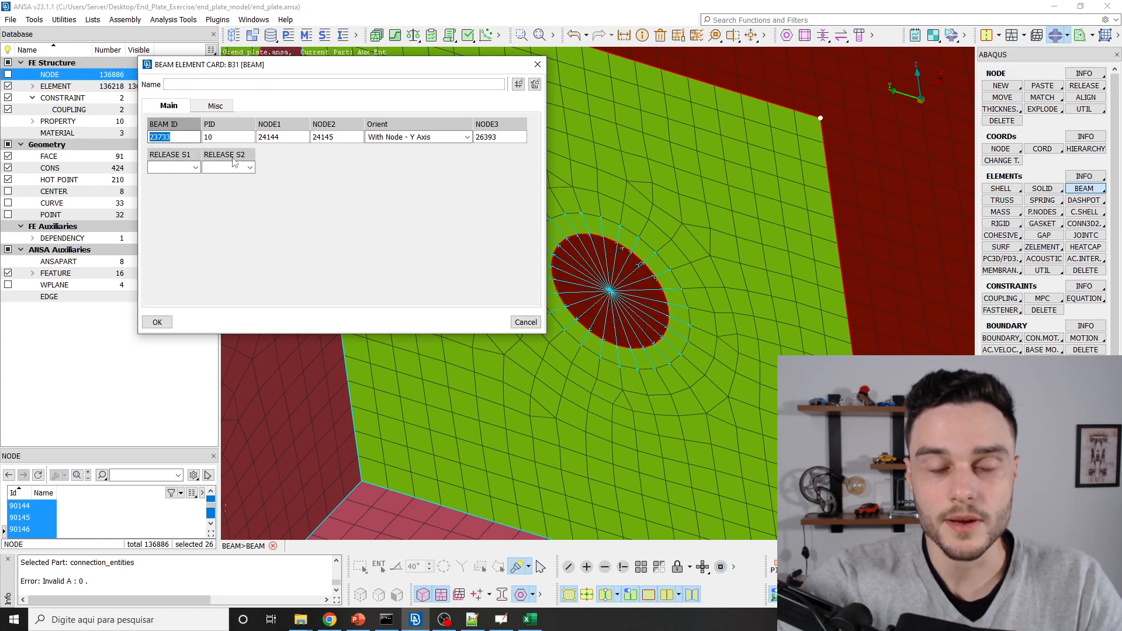
{"action": "double_click", "coordinate": [289, 137]}
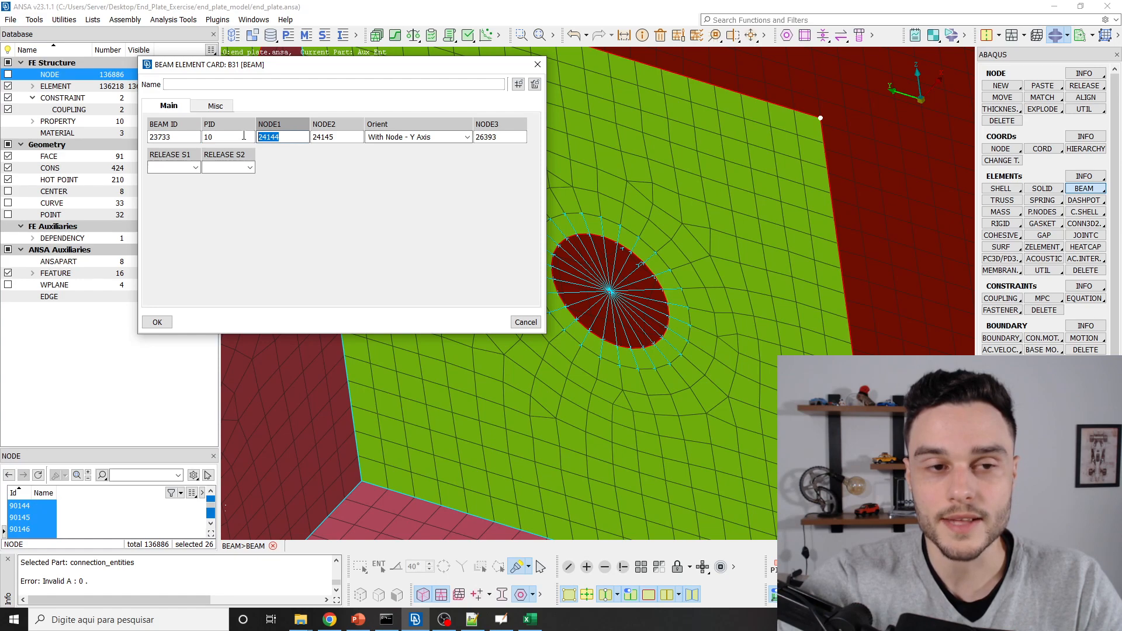
Check the beam's two end nodes at the coupling centres and its orientation setting, then confirm the beam element and finish beam creation.
{"action": "scroll", "coordinate": [581, 281], "scroll_direction": "up", "scroll_amount": 3}
{"action": "scroll", "coordinate": [602, 290], "scroll_direction": "down", "scroll_amount": 3}
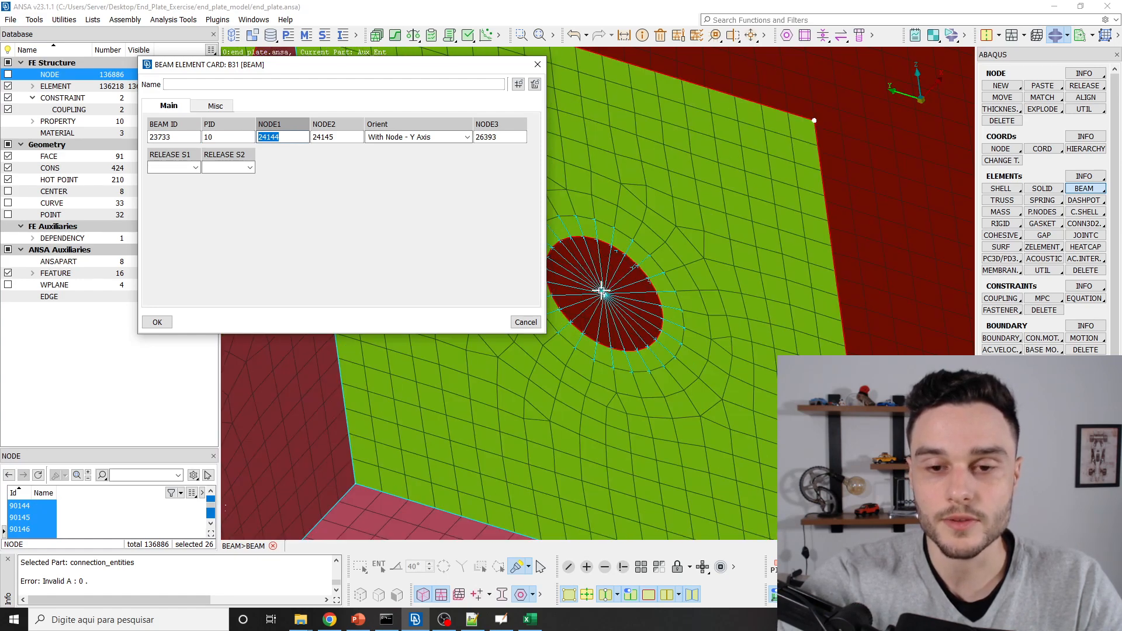
{"action": "left_click_drag", "start_coordinate": [630, 304], "coordinate": [653, 265], "text": "ctrl"}
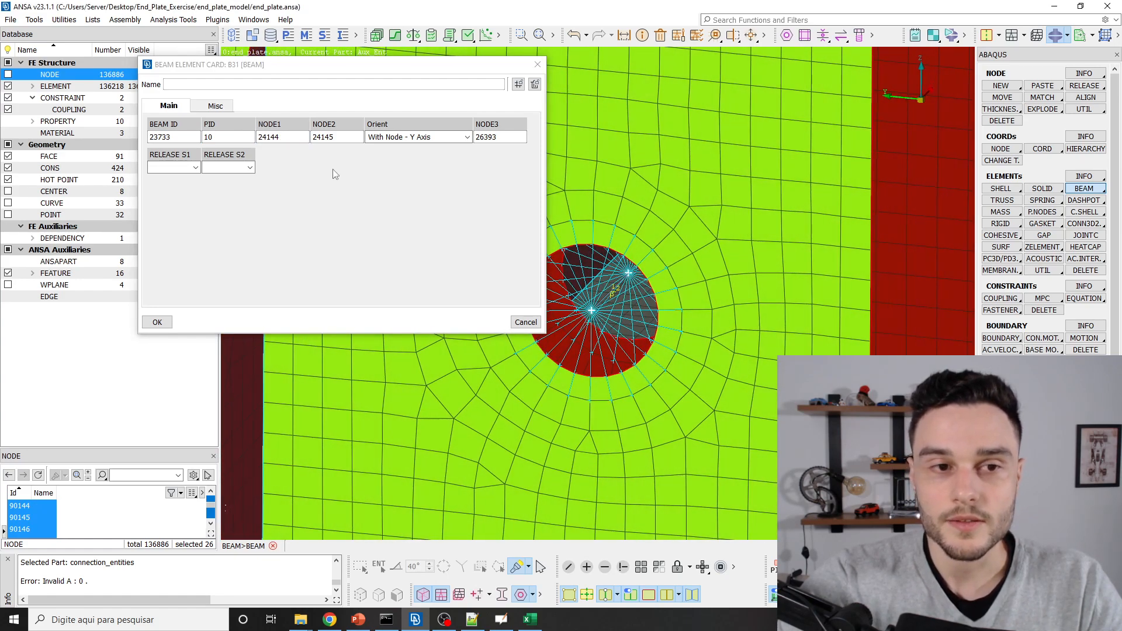
{"action": "double_click", "coordinate": [336, 139]}
{"action": "scroll", "coordinate": [633, 276], "scroll_direction": "up", "scroll_amount": 5}
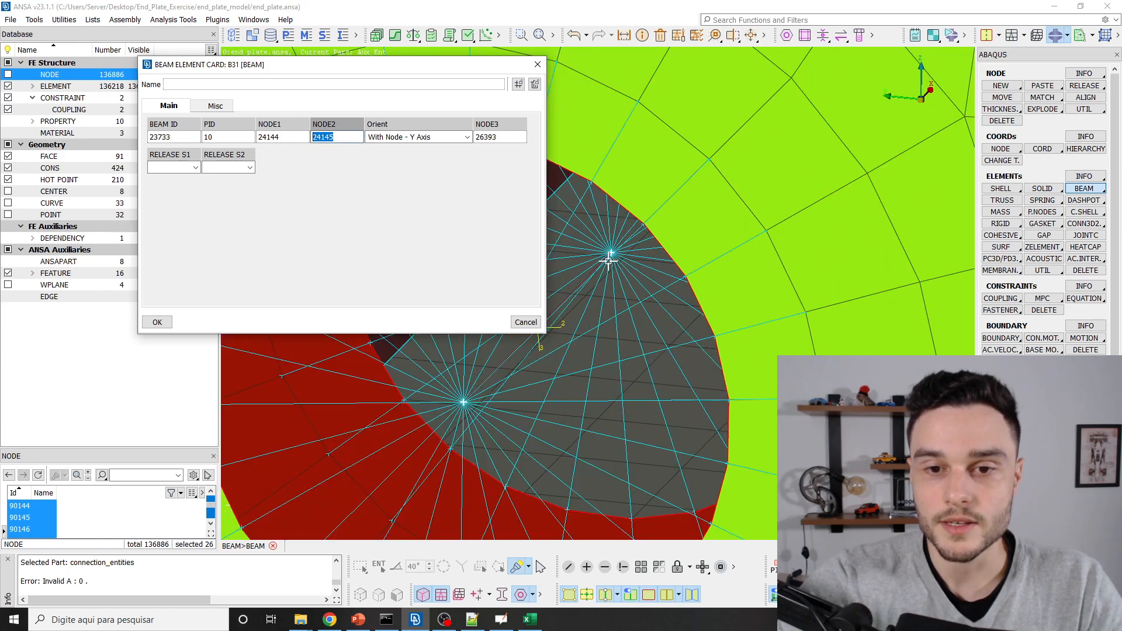
{"action": "scroll", "coordinate": [609, 252], "scroll_direction": "down", "scroll_amount": 5}
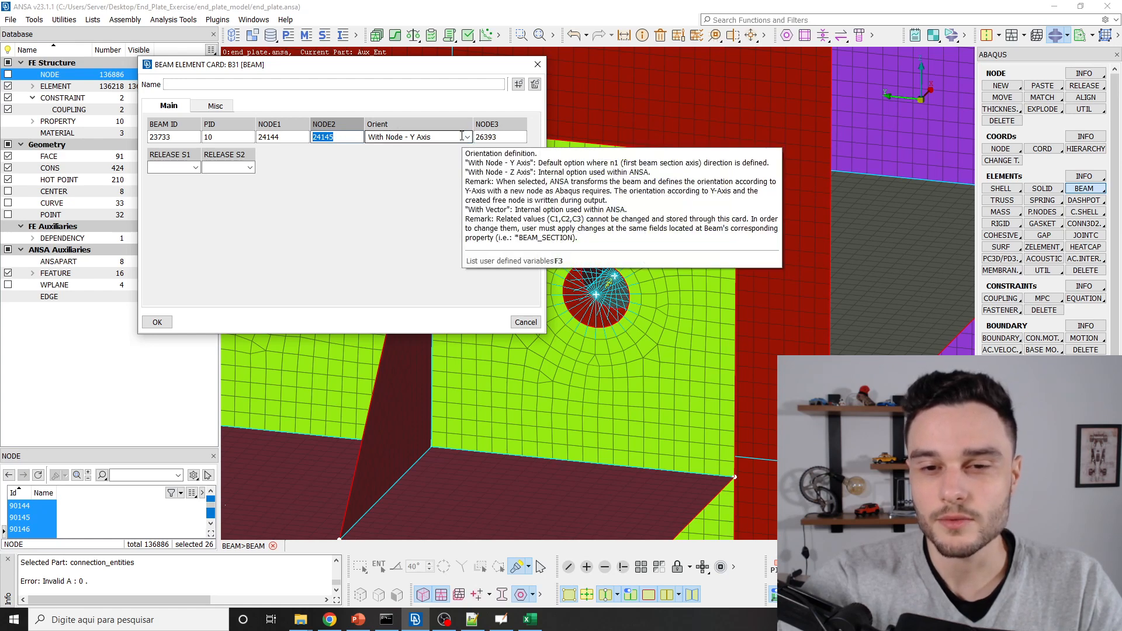
{"action": "left_click_drag", "start_coordinate": [591, 290], "coordinate": [606, 291], "text": "ctrl"}
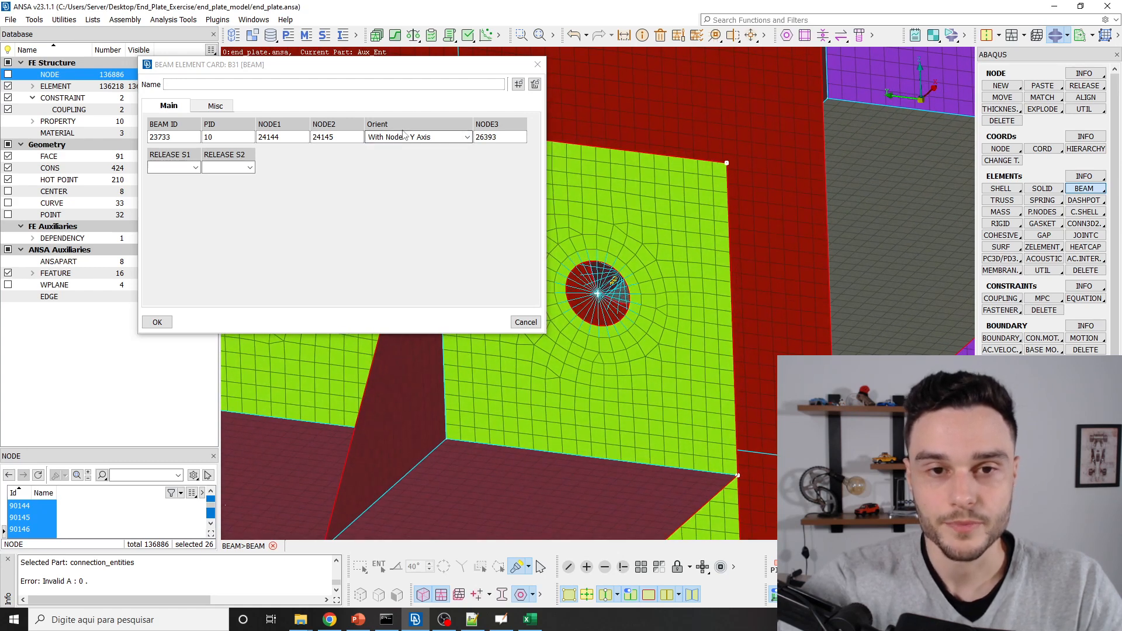
{"action": "left_click", "coordinate": [157, 322]}
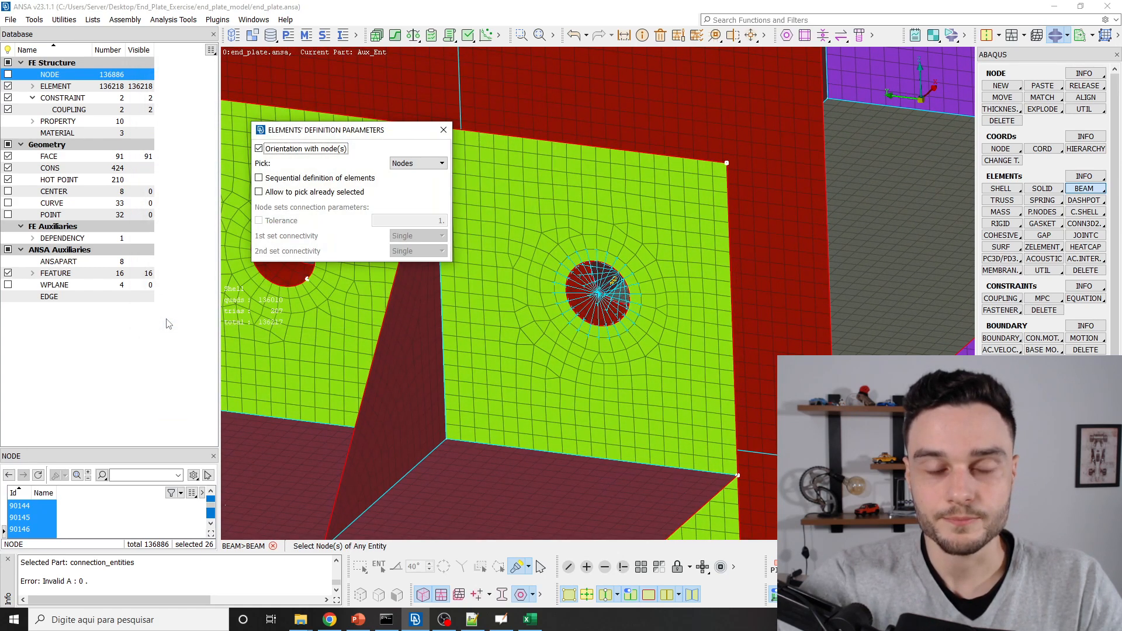
{"action": "left_click", "coordinate": [446, 131]}
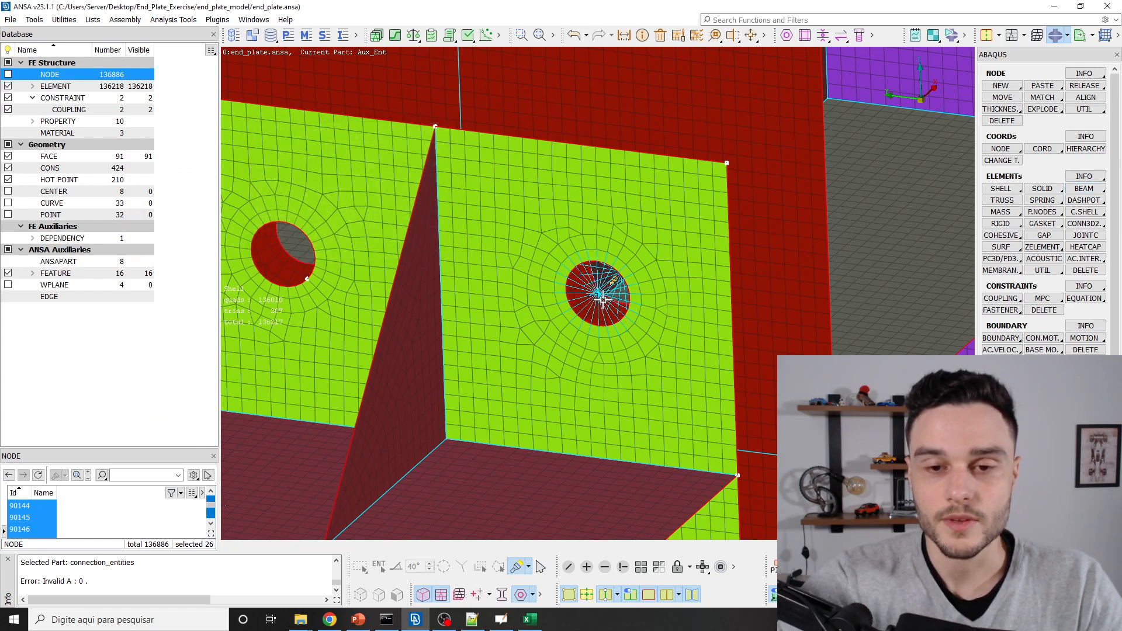
Locate the bolt's beam element between the two coupling centres, and open its element card from the database.
{"action": "scroll", "coordinate": [596, 301], "scroll_direction": "up", "scroll_amount": 10}
{"action": "left_click_drag", "start_coordinate": [637, 207], "coordinate": [639, 197], "text": "ctrl"}
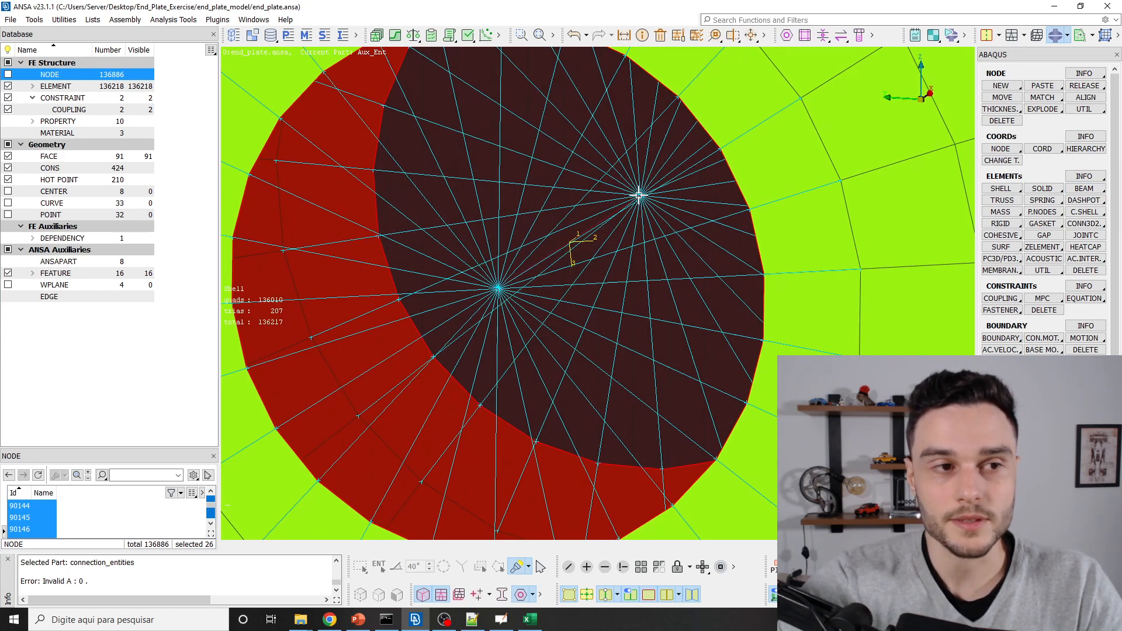
{"action": "left_click", "coordinate": [33, 87]}
{"action": "left_click", "coordinate": [69, 99]}
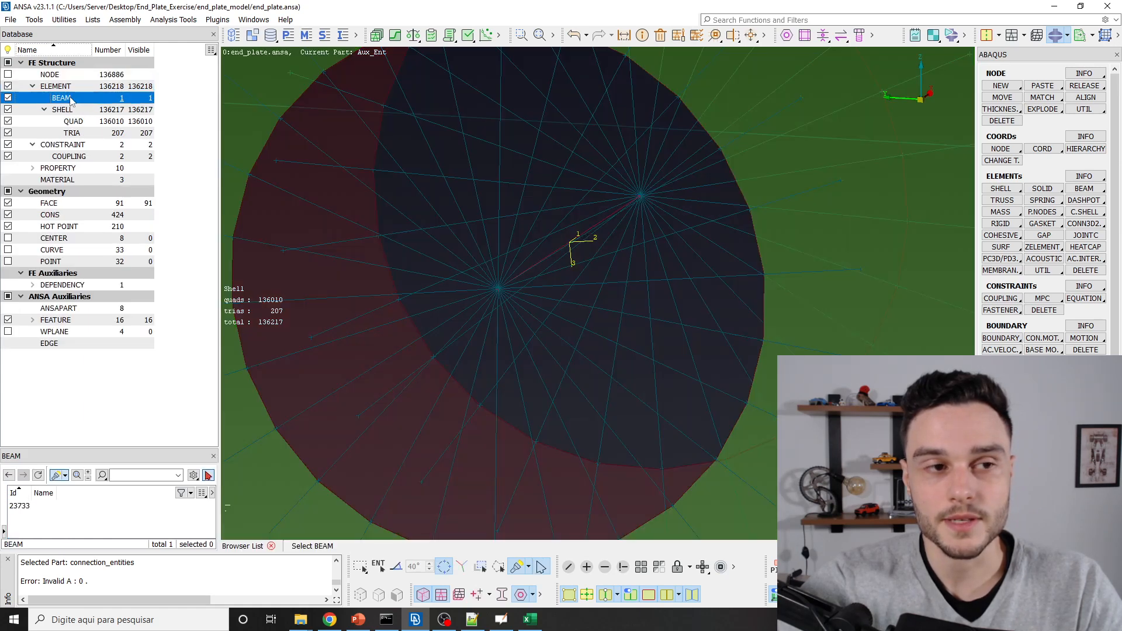
{"action": "left_click", "coordinate": [577, 239]}
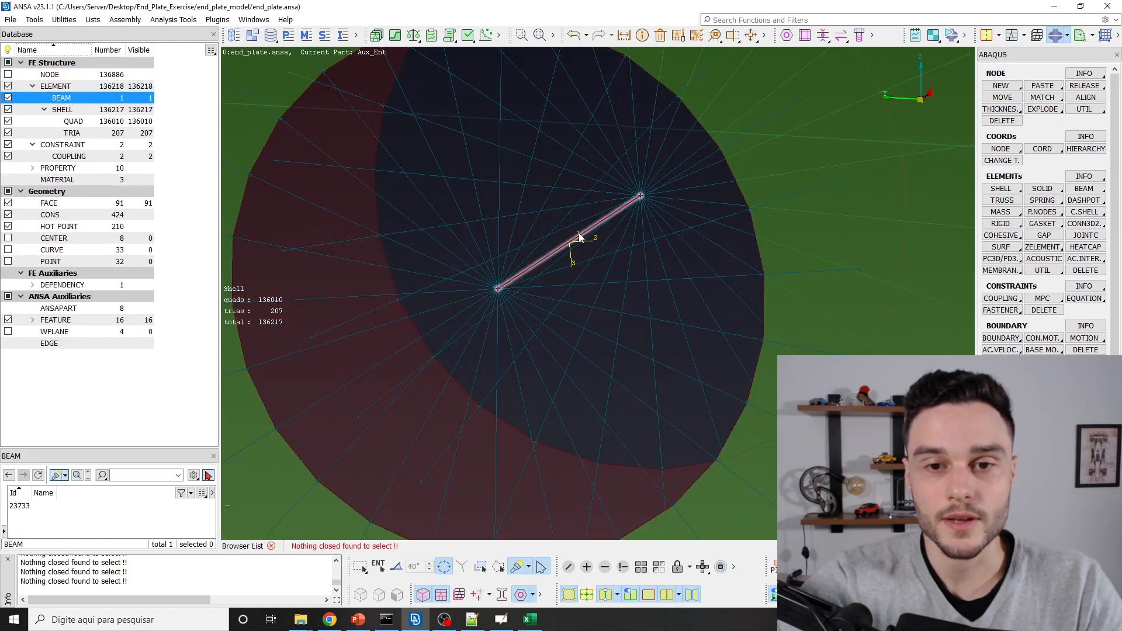
{"action": "double_click", "coordinate": [30, 506]}
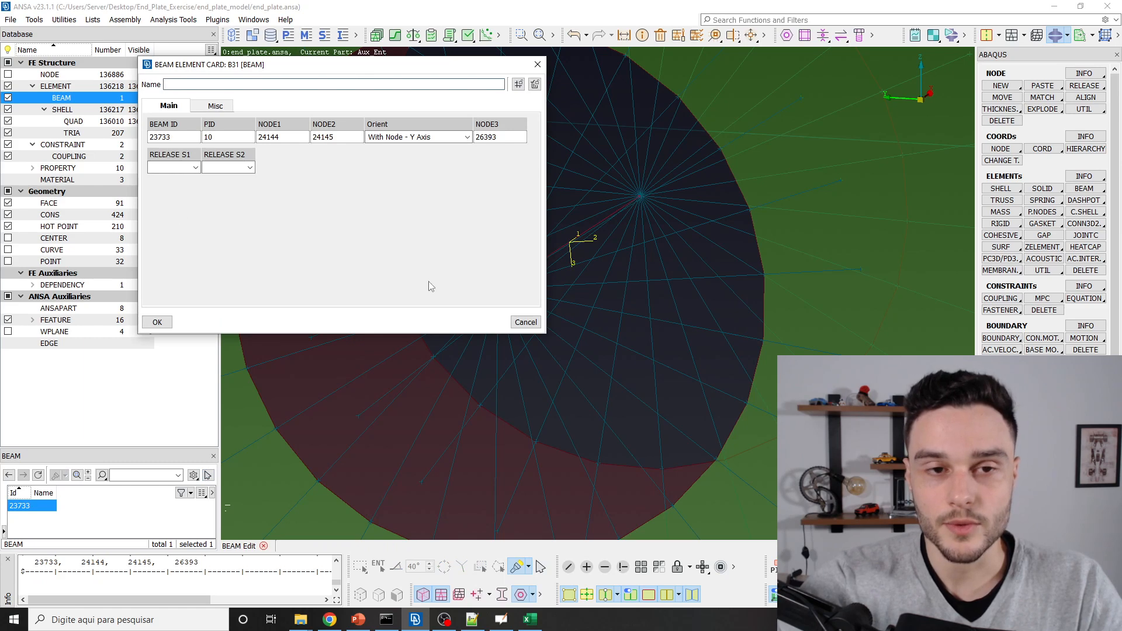
Open the M20_bolt section referenced by the beam element, check its name and material ID, and open the referenced material.
{"action": "left_click", "coordinate": [233, 138]}
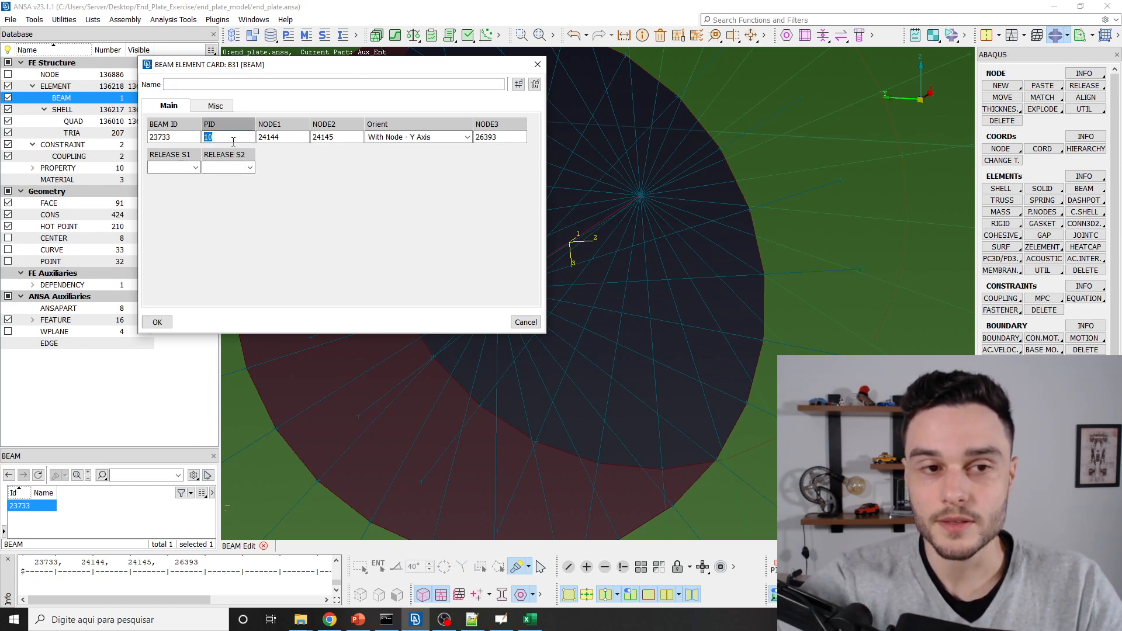
{"action": "right_click", "coordinate": [230, 138]}
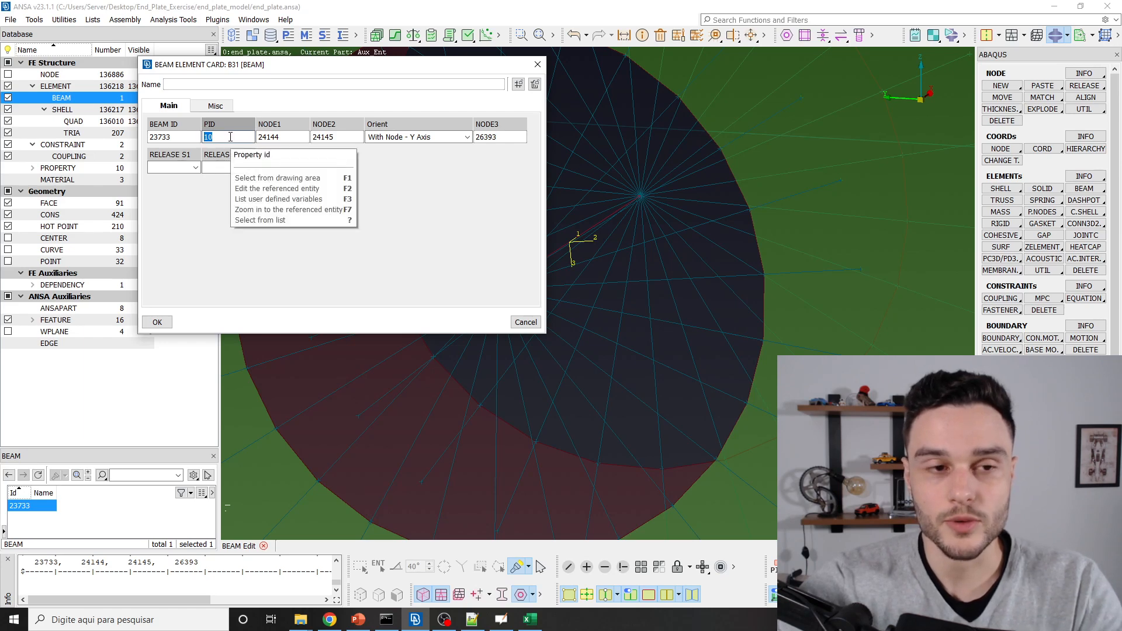
{"action": "left_click", "coordinate": [249, 179]}
{"action": "left_click_drag", "start_coordinate": [202, 84], "coordinate": [150, 85]}
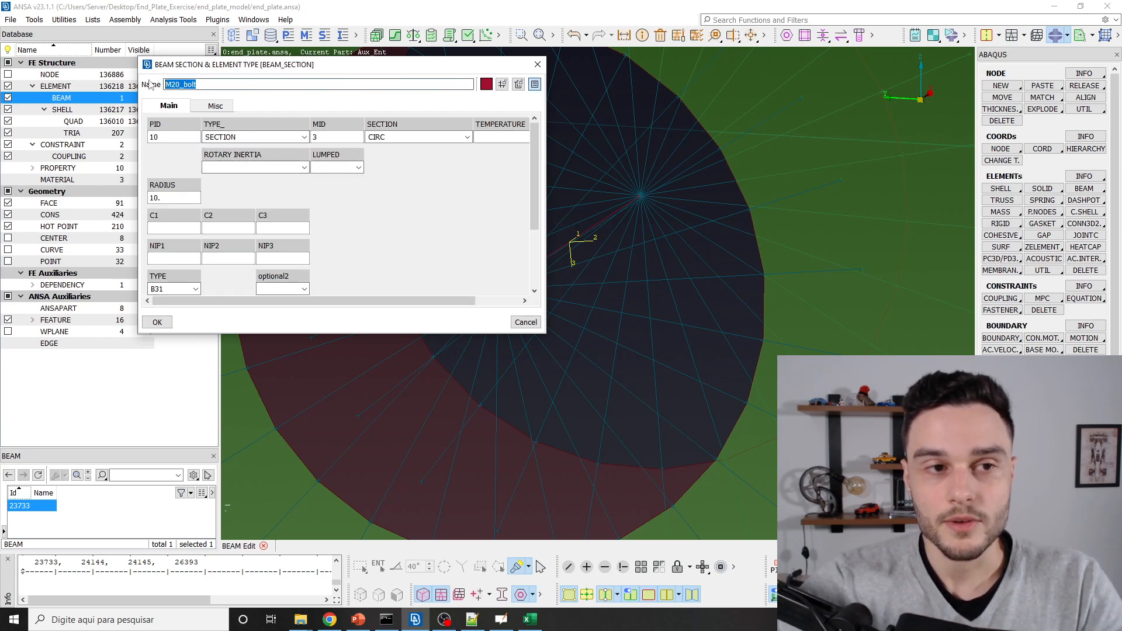
{"action": "double_click", "coordinate": [336, 136]}
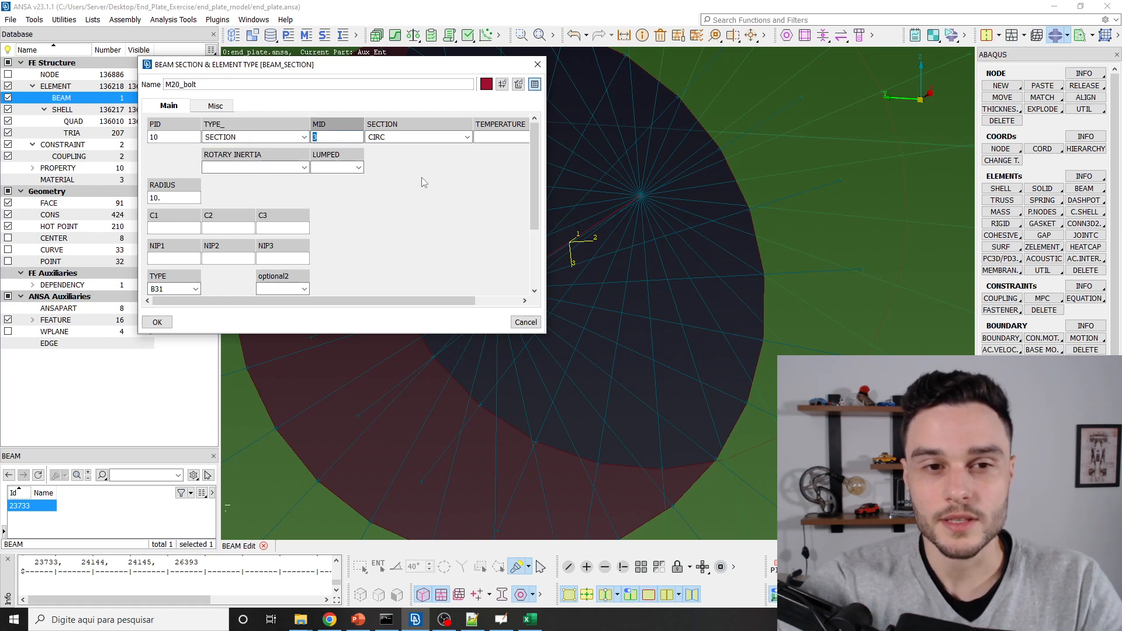
{"action": "double_click", "coordinate": [326, 139]}
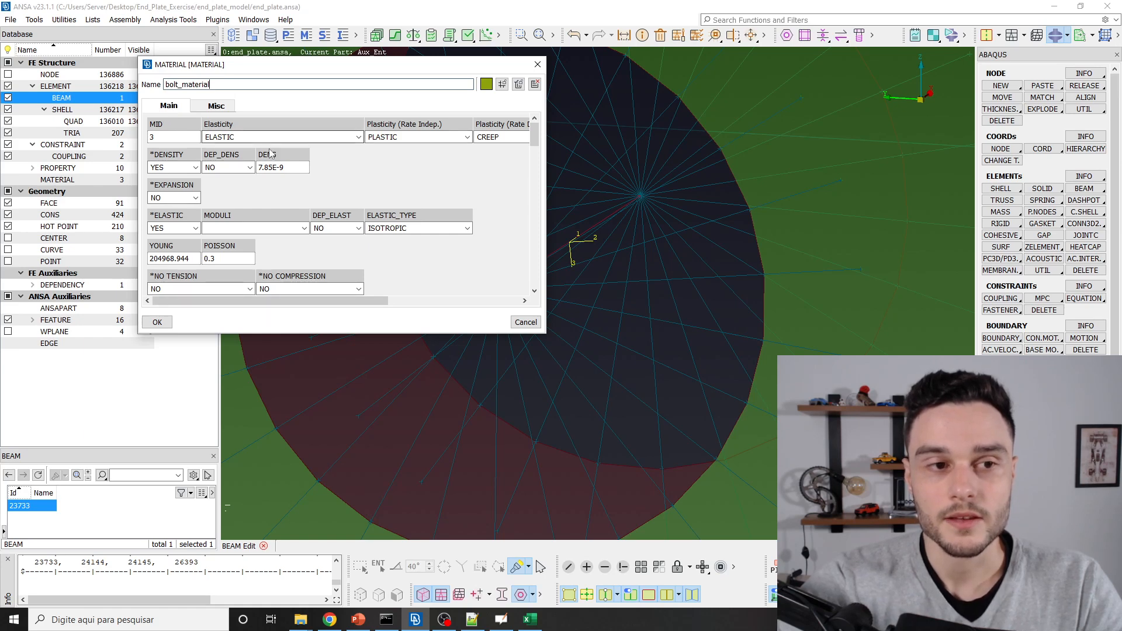
Review the bolt_material elastic and plastic parameters and its bolt_plasticity_properties table, then confirm the table, material, section and beam cards.
{"action": "scroll", "coordinate": [301, 296], "scroll_direction": "down", "scroll_amount": 1}
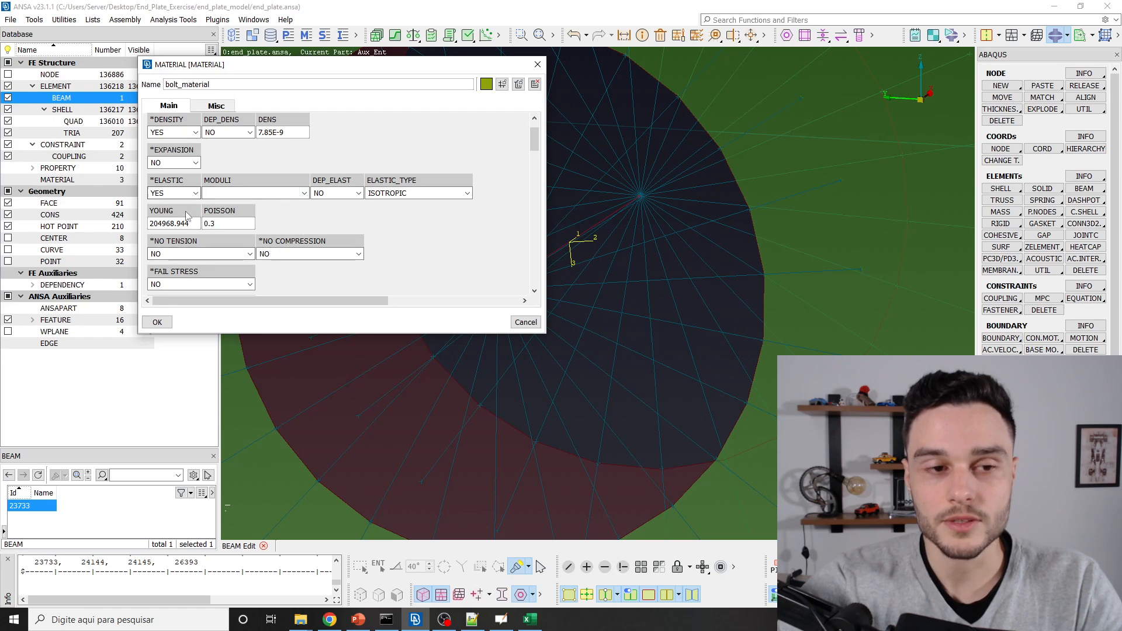
{"action": "scroll", "coordinate": [338, 144], "scroll_direction": "up", "scroll_amount": 1}
{"action": "scroll", "coordinate": [339, 190], "scroll_direction": "down", "scroll_amount": 1}
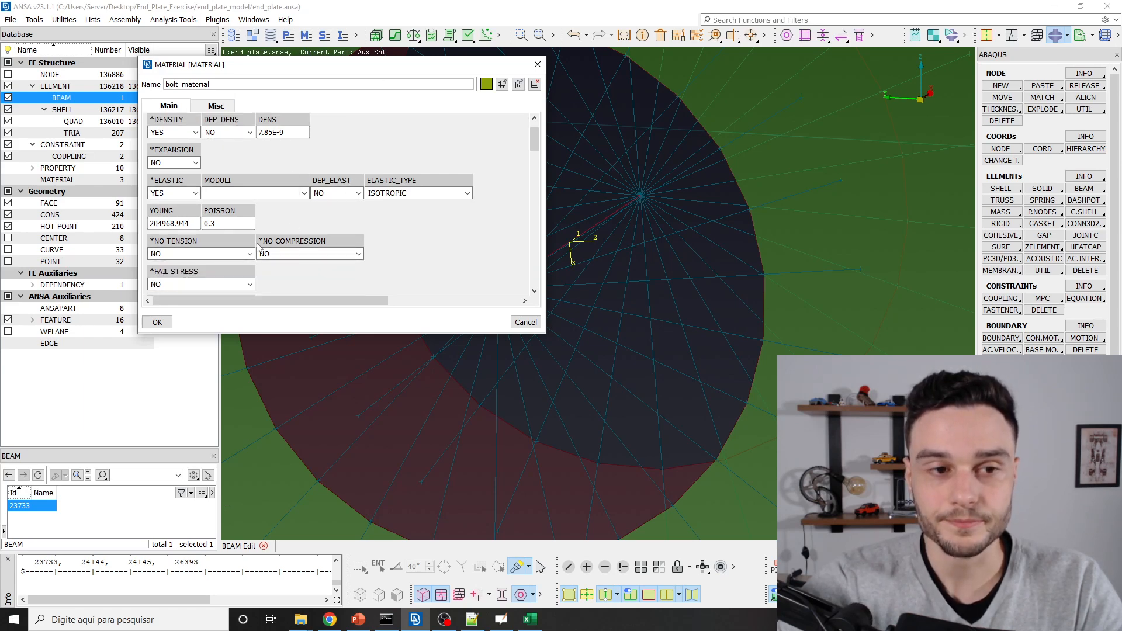
{"action": "scroll", "coordinate": [258, 246], "scroll_direction": "down", "scroll_amount": 4}
{"action": "left_click", "coordinate": [177, 264]}
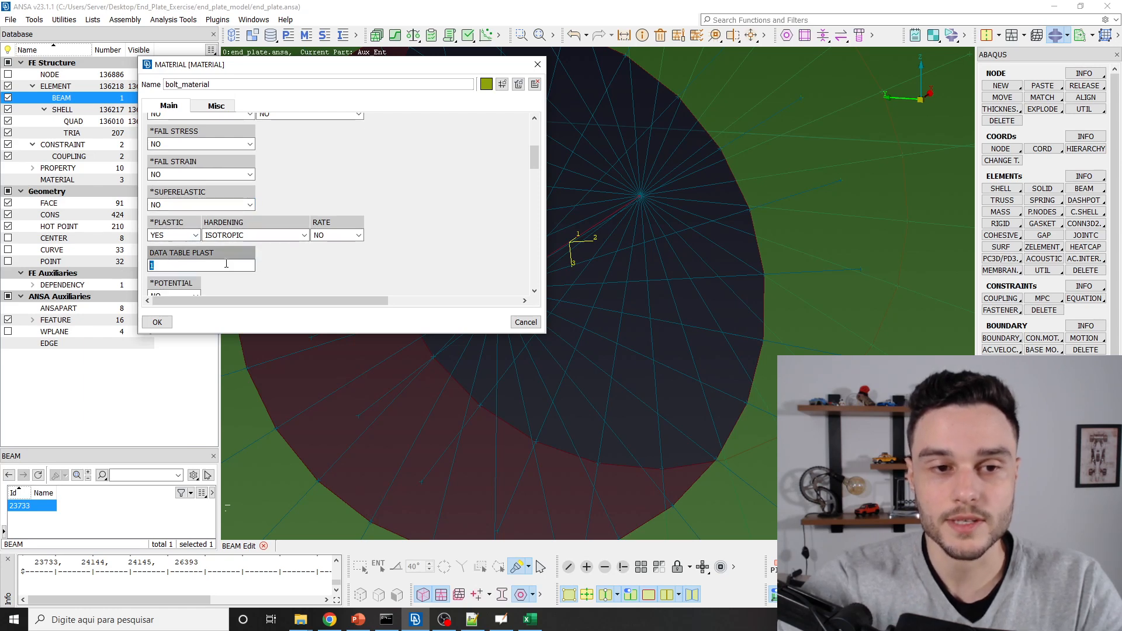
{"action": "double_click", "coordinate": [188, 265]}
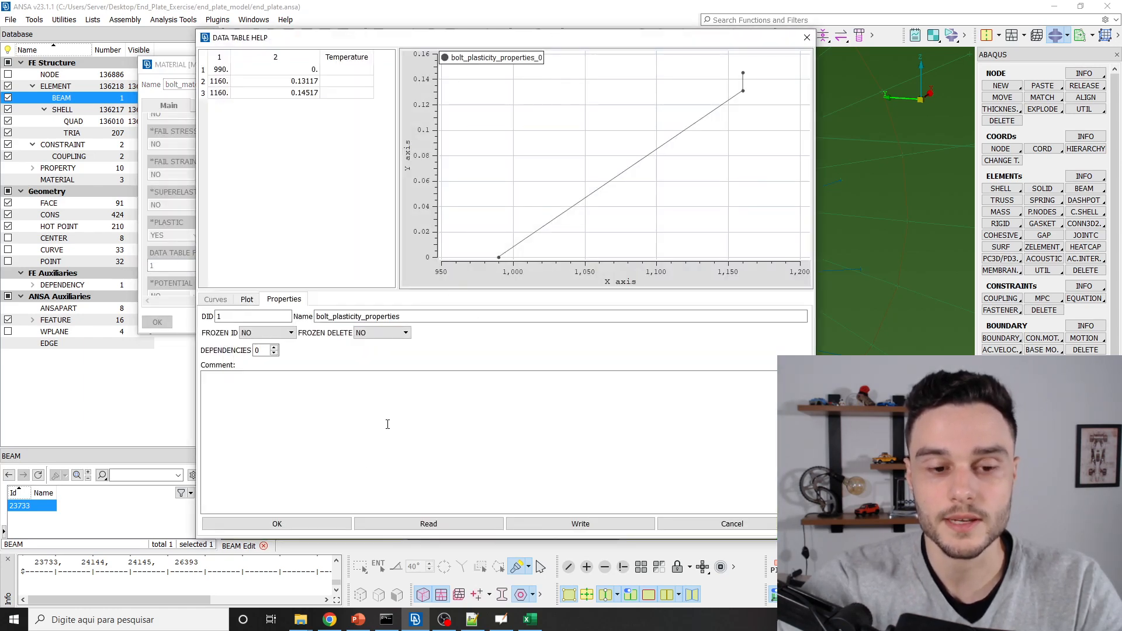
{"action": "left_click", "coordinate": [325, 525]}
{"action": "left_click", "coordinate": [157, 322]}
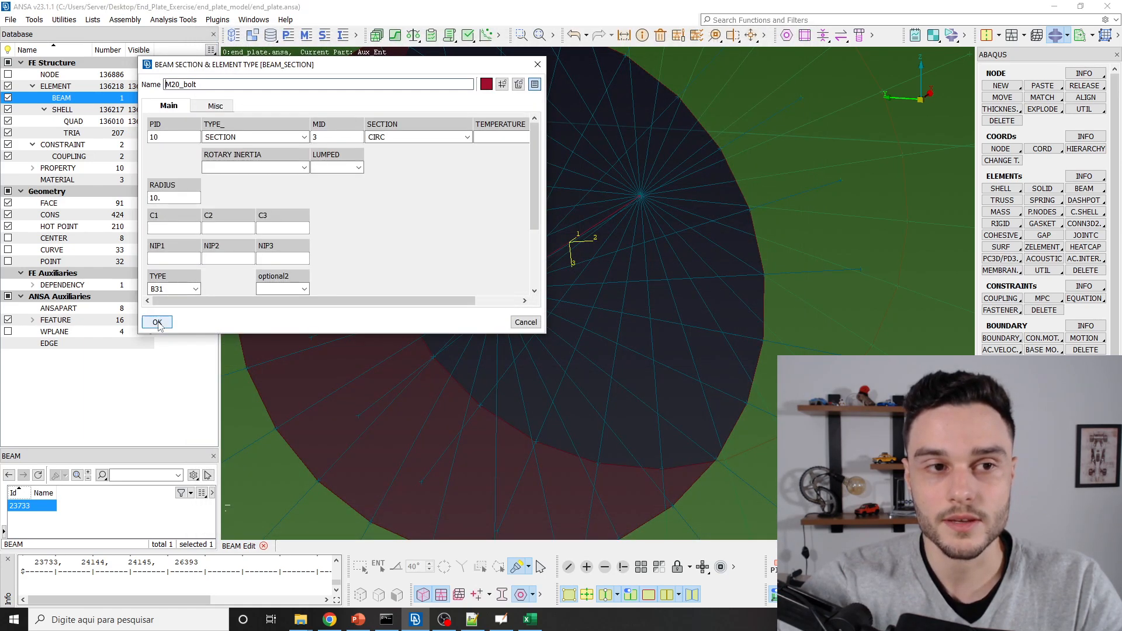
{"action": "left_click", "coordinate": [157, 323]}
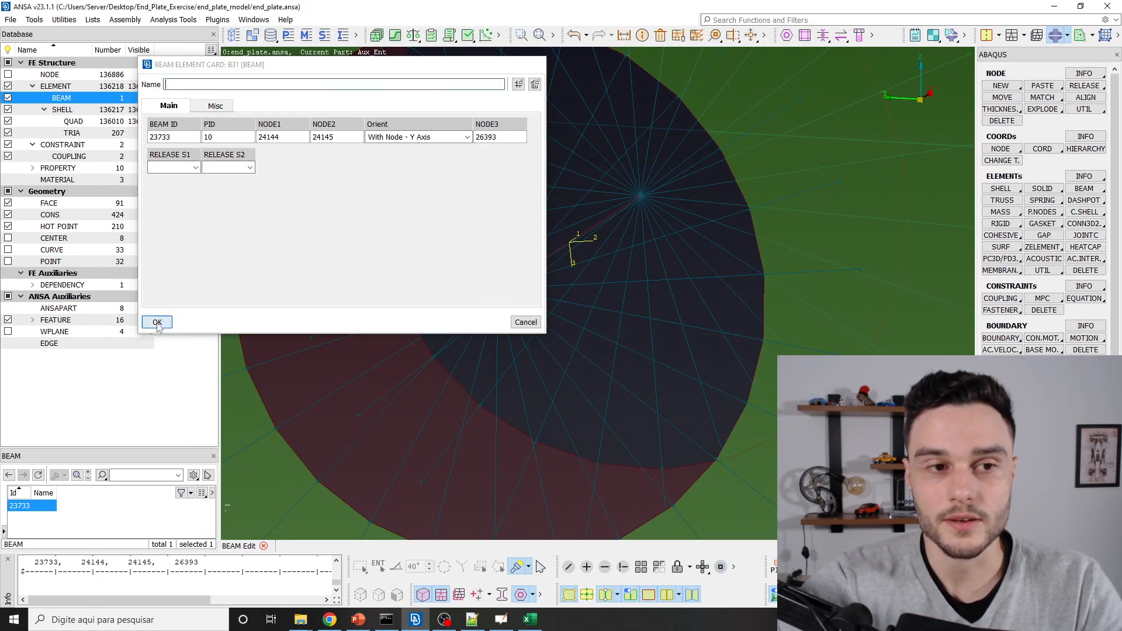
{"action": "left_click", "coordinate": [158, 323]}
Enable the line elements' cross-section display in the presentation parameters, and inspect the bolt beam inside the end-plate hole.
{"action": "scroll", "coordinate": [572, 273], "scroll_direction": "down", "scroll_amount": 7}
{"action": "middle_click", "coordinate": [574, 273]}
{"action": "scroll", "coordinate": [574, 273], "scroll_direction": "up", "scroll_amount": 6}
{"action": "left_click_drag", "start_coordinate": [566, 270], "coordinate": [558, 274], "text": "ctrl"}
{"action": "middle_click_drag", "start_coordinate": [593, 250], "coordinate": [590, 276], "text": "ctrl"}
{"action": "mouse_move", "coordinate": [590, 277]}
{"action": "left_mouse_down", "text": "ctrl"}
{"action": "mouse_move", "coordinate": [606, 253]}
{"action": "mouse_move", "coordinate": [578, 286]}
{"action": "left_mouse_up", "text": "ctrl"}
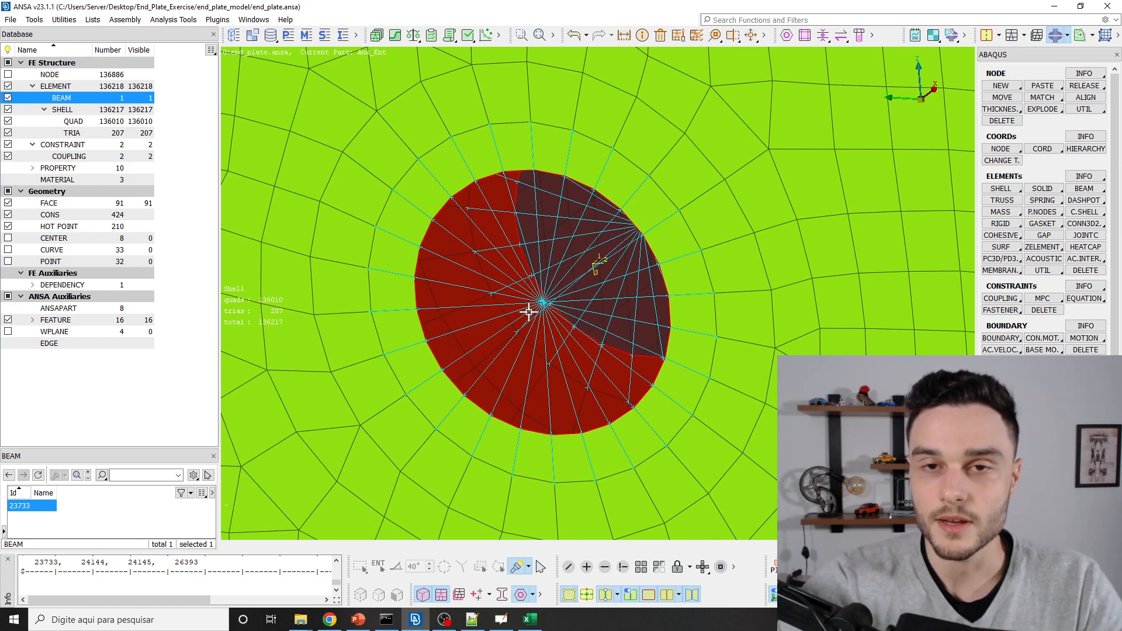
{"action": "left_click", "coordinate": [696, 36]}
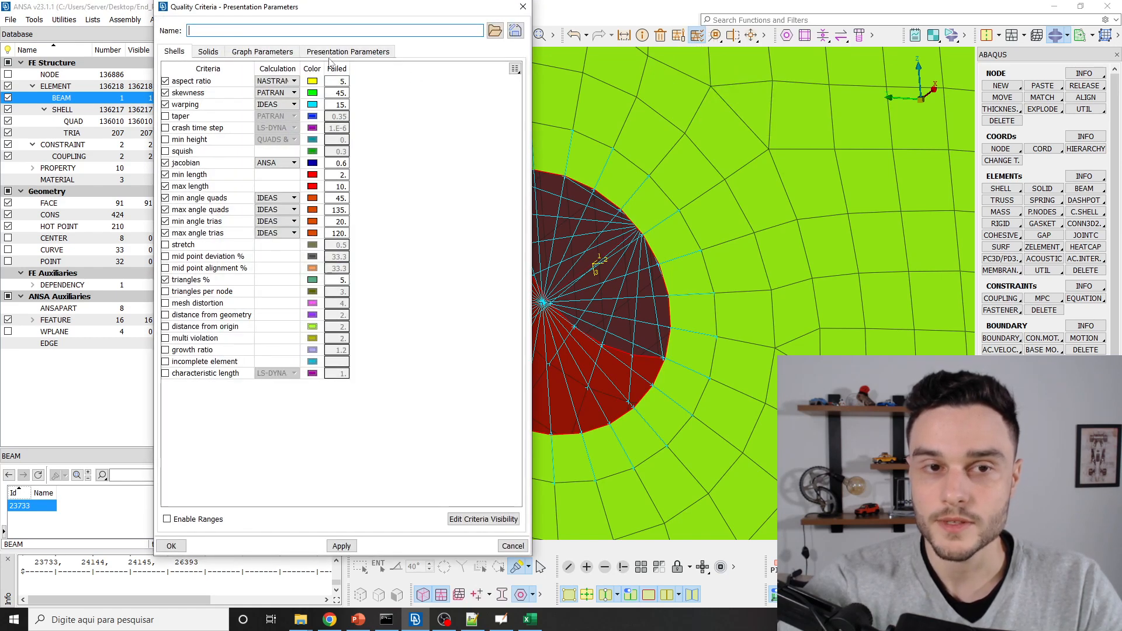
{"action": "left_click", "coordinate": [330, 54]}
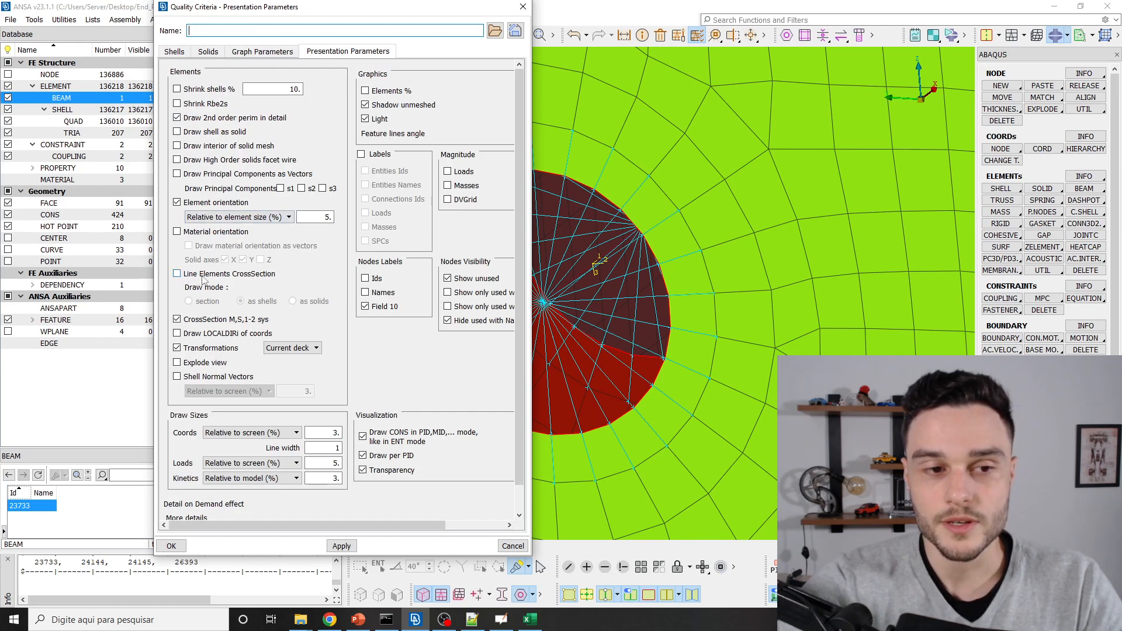
{"action": "left_click", "coordinate": [223, 275]}
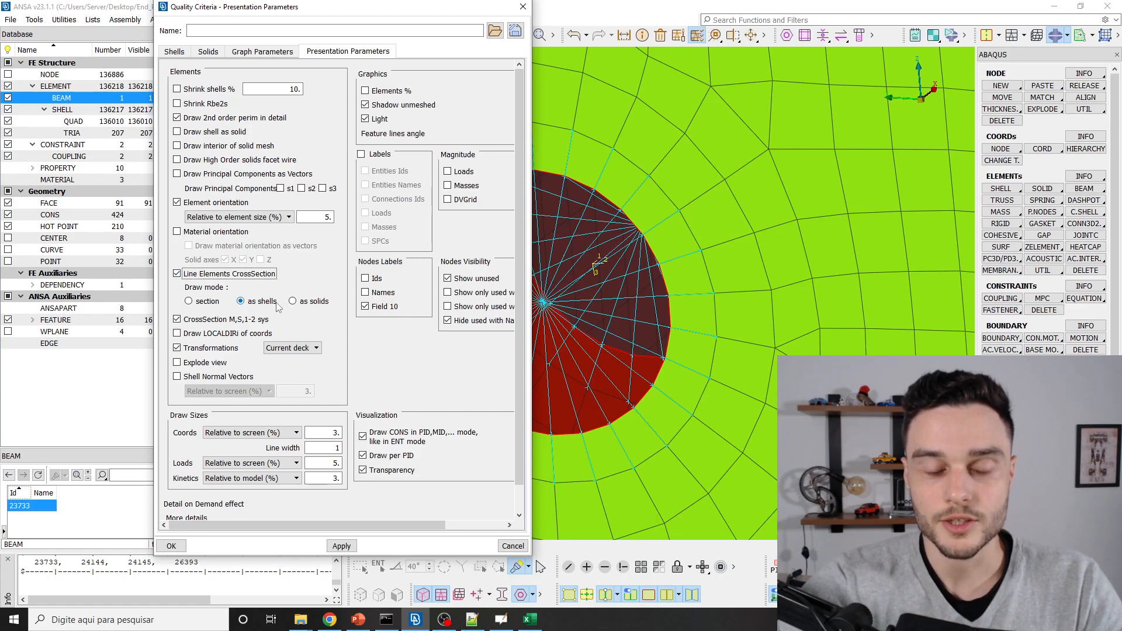
{"action": "left_click", "coordinate": [342, 547]}
{"action": "scroll", "coordinate": [714, 327], "scroll_direction": "down", "scroll_amount": 5}
{"action": "scroll", "coordinate": [713, 286], "scroll_direction": "up", "scroll_amount": 5}
{"action": "mouse_move", "coordinate": [776, 239]}
{"action": "left_mouse_down", "text": "ctrl"}
{"action": "mouse_move", "coordinate": [800, 206]}
{"action": "mouse_move", "coordinate": [795, 244]}
{"action": "mouse_move", "coordinate": [791, 226]}
{"action": "mouse_move", "coordinate": [754, 245]}
{"action": "mouse_move", "coordinate": [693, 232]}
{"action": "mouse_move", "coordinate": [754, 228]}
{"action": "mouse_move", "coordinate": [691, 105]}
{"action": "left_mouse_up", "text": "ctrl"}
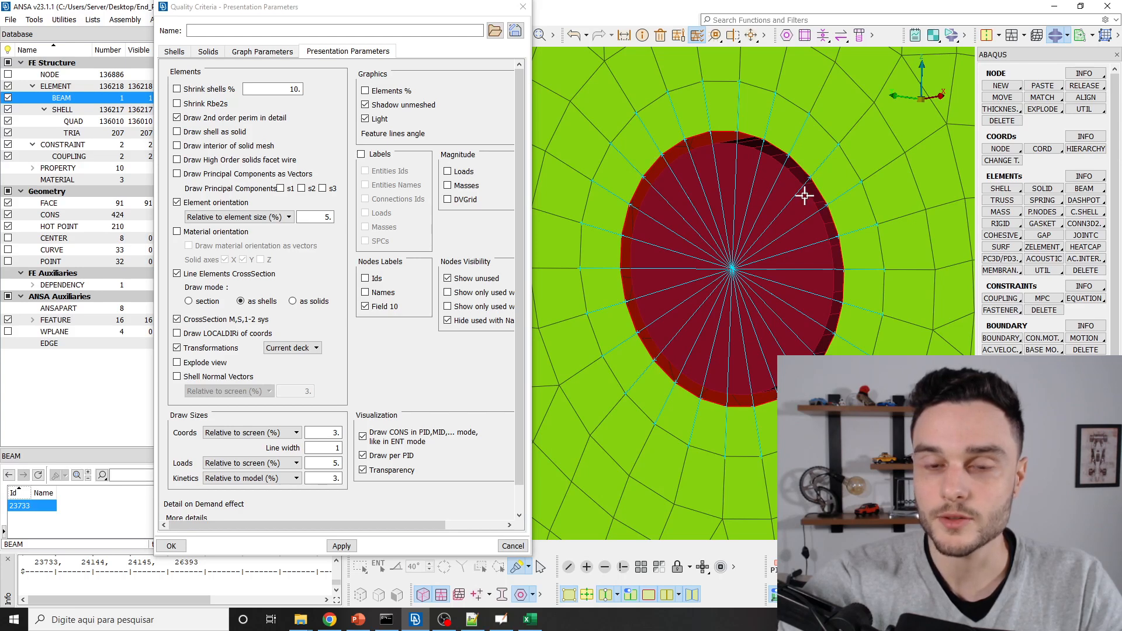
{"action": "scroll", "coordinate": [805, 196], "scroll_direction": "down", "scroll_amount": 5}
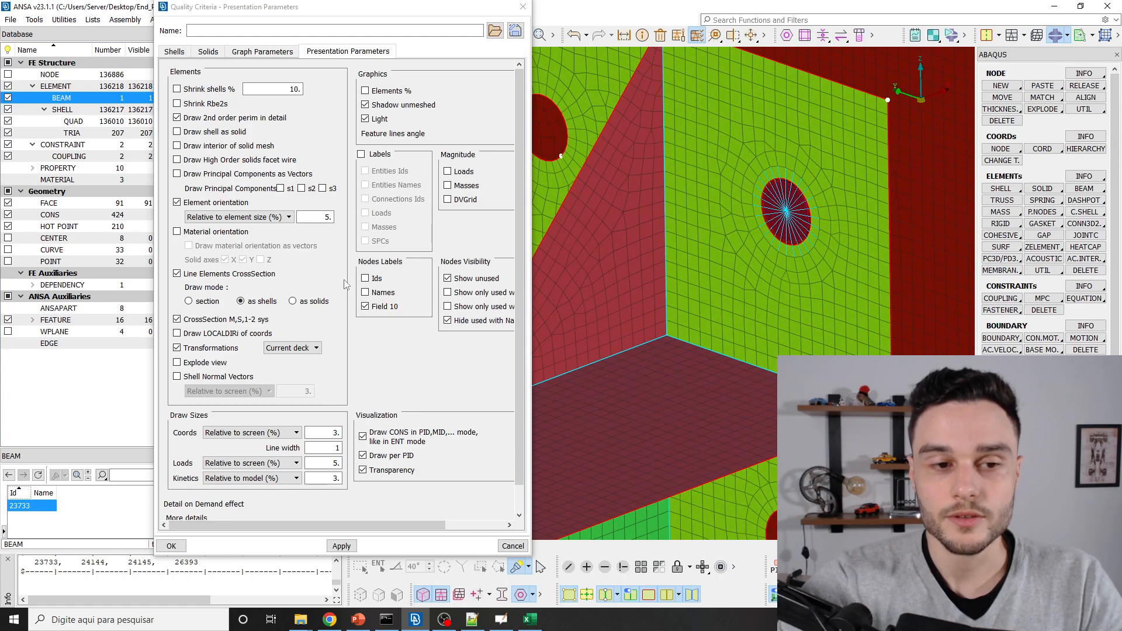
Turn off the line elements' cross-section display, and confirm the presentation parameters.
{"action": "left_click", "coordinate": [192, 279]}
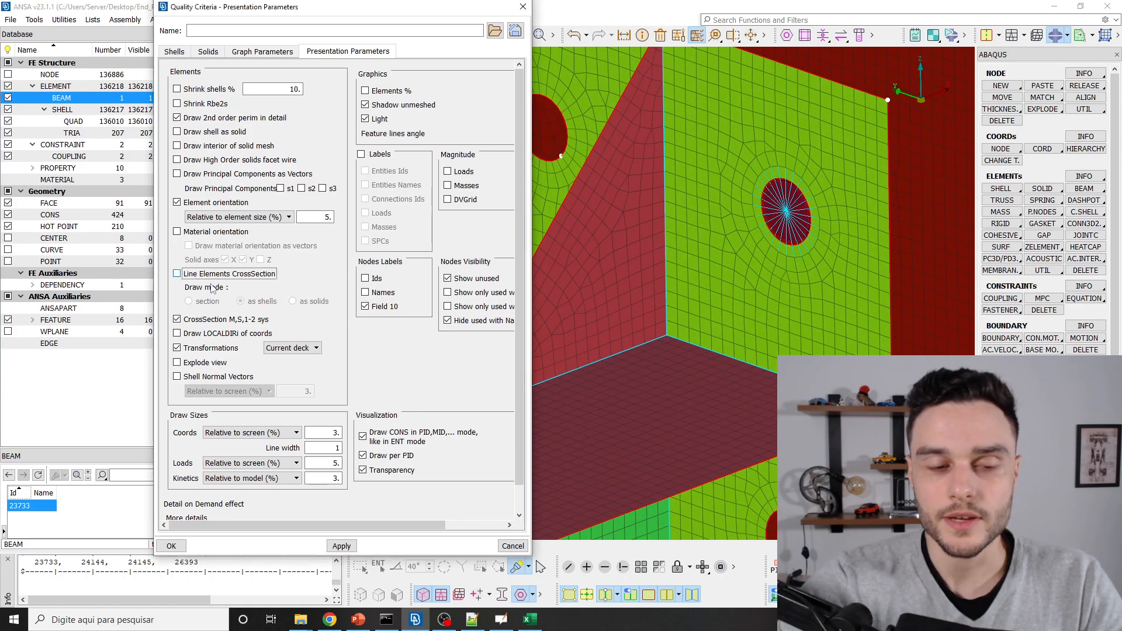
{"action": "left_click", "coordinate": [342, 546]}
{"action": "left_click", "coordinate": [171, 546]}
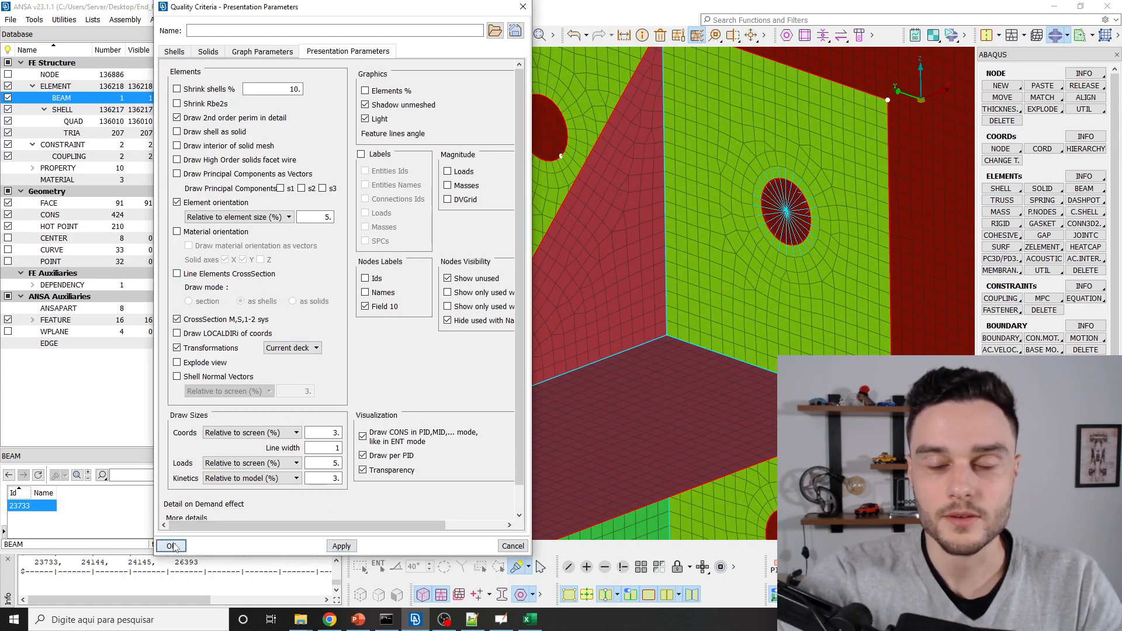
Examine the beam and couplings in the finished bolt hole and compare it with the empty neighbouring end-plate hole.
{"action": "scroll", "coordinate": [802, 212], "scroll_direction": "up", "scroll_amount": 5}
{"action": "left_click_drag", "start_coordinate": [671, 314], "coordinate": [687, 311], "text": "ctrl"}
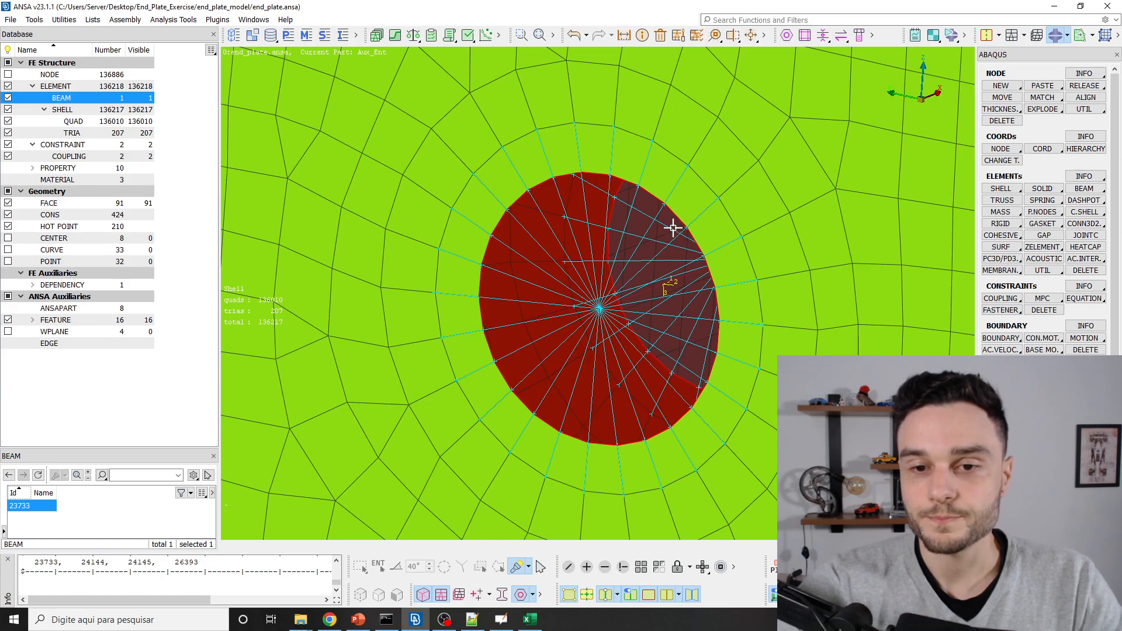
{"action": "scroll", "coordinate": [640, 225], "scroll_direction": "down", "scroll_amount": 5}
{"action": "left_click_drag", "start_coordinate": [637, 225], "coordinate": [704, 249], "text": "ctrl"}
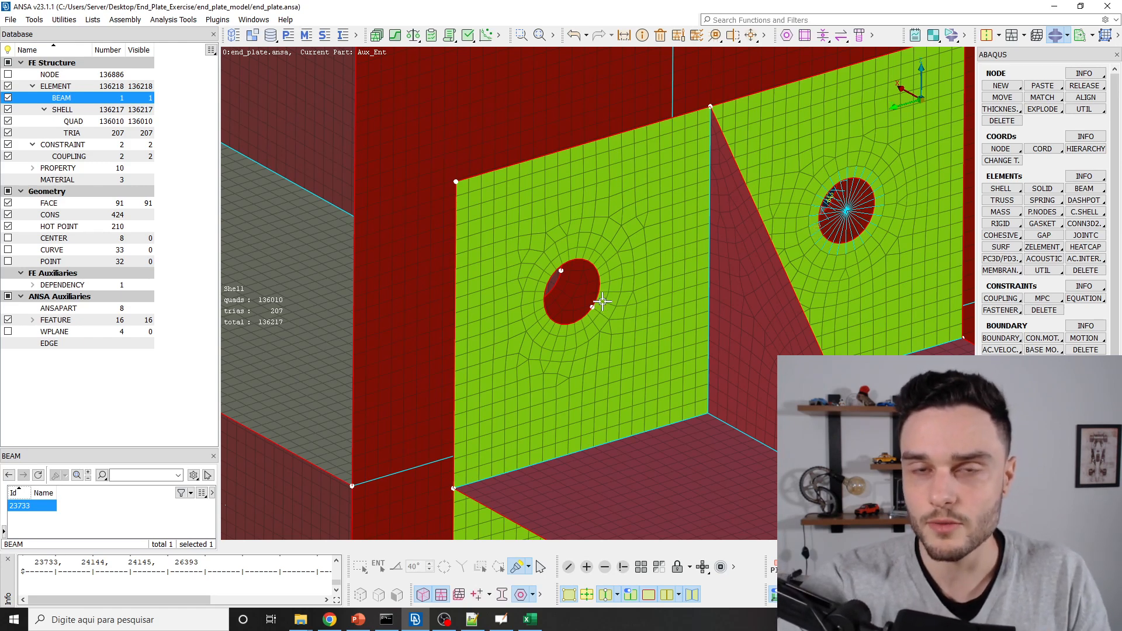
{"action": "middle_click_drag", "start_coordinate": [888, 188], "coordinate": [776, 278], "text": "ctrl"}
{"action": "left_click_drag", "start_coordinate": [798, 242], "coordinate": [724, 273], "text": "ctrl"}
{"action": "scroll", "coordinate": [731, 293], "scroll_direction": "down", "scroll_amount": 7}
{"action": "scroll", "coordinate": [733, 281], "scroll_direction": "up", "scroll_amount": 3}
{"action": "scroll", "coordinate": [678, 331], "scroll_direction": "up", "scroll_amount": 3}
{"action": "left_click_drag", "start_coordinate": [679, 331], "coordinate": [672, 306], "text": "ctrl"}
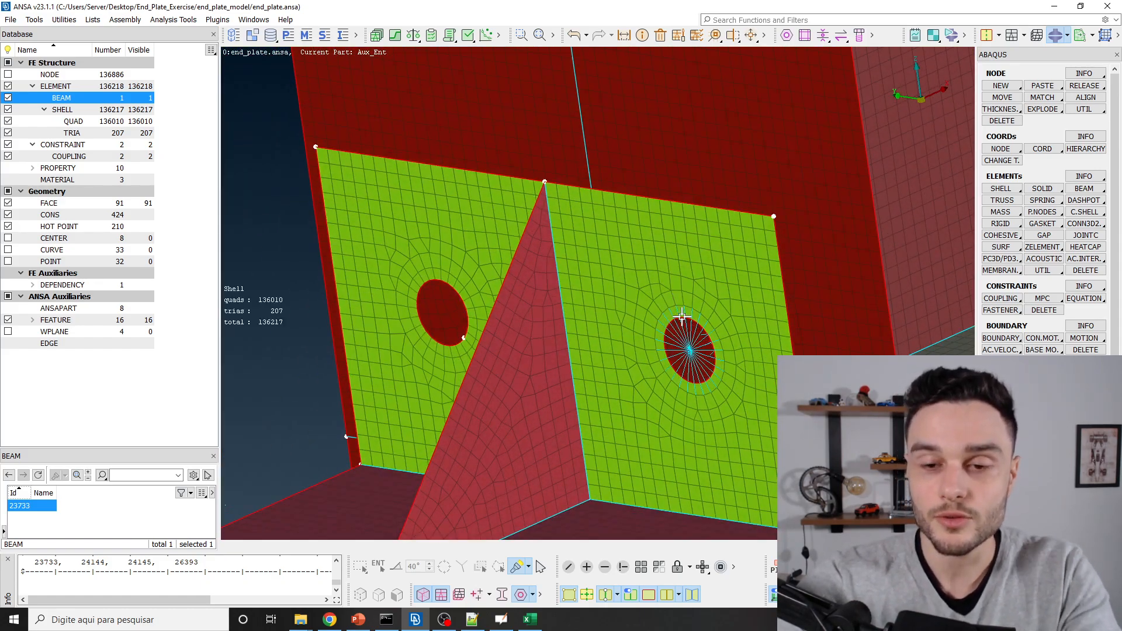
{"action": "scroll", "coordinate": [686, 338], "scroll_direction": "up", "scroll_amount": 2}
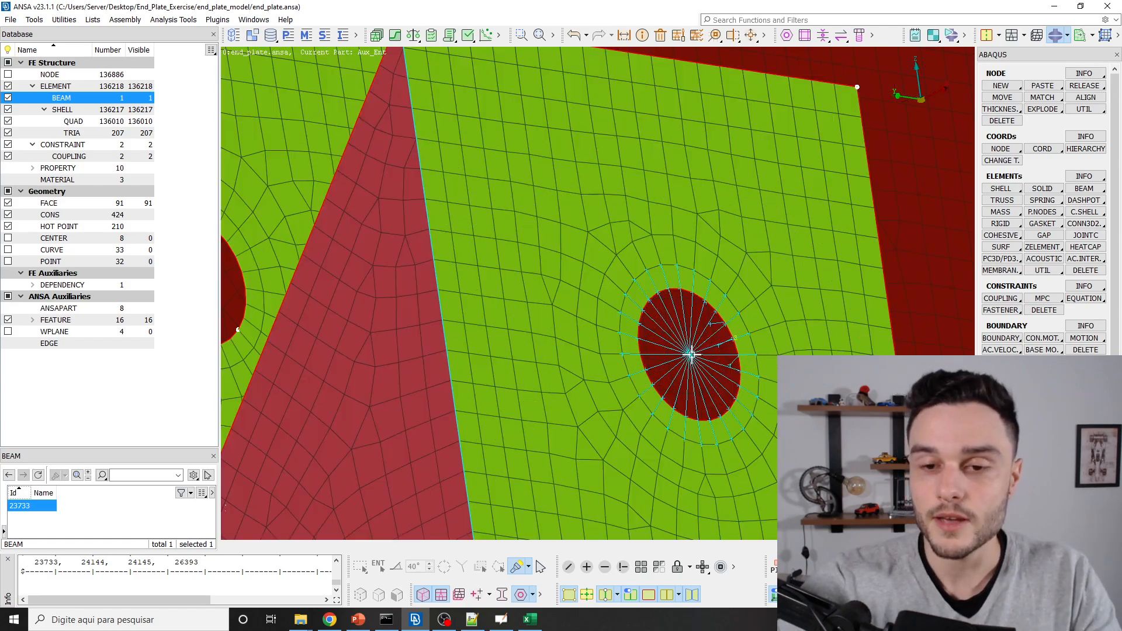
{"action": "scroll", "coordinate": [744, 344], "scroll_direction": "down", "scroll_amount": 6}
{"action": "scroll", "coordinate": [608, 327], "scroll_direction": "up", "scroll_amount": 7}
{"action": "left_click_drag", "start_coordinate": [611, 313], "coordinate": [684, 290], "text": "ctrl"}
{"action": "scroll", "coordinate": [684, 290], "scroll_direction": "down", "scroll_amount": 3}
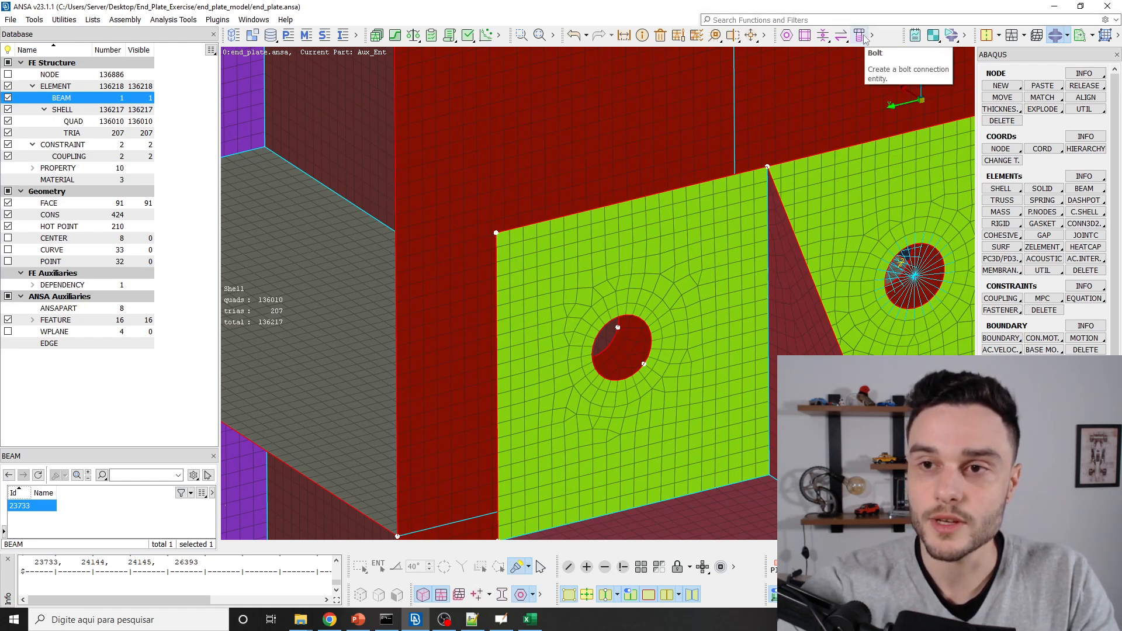
Search the functions for "bolt" and look through the additional assembly functions.
{"action": "left_click", "coordinate": [781, 19]}
{"action": "type", "text": "bolt"}
{"action": "left_click", "coordinate": [781, 21]}
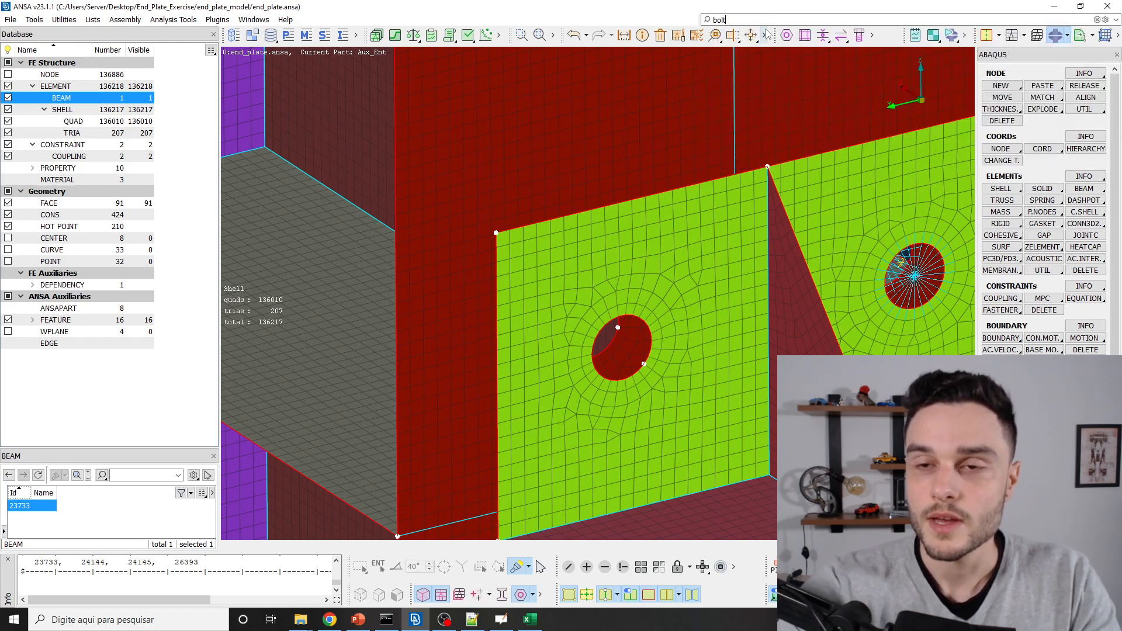
{"action": "double_click", "coordinate": [771, 20]}
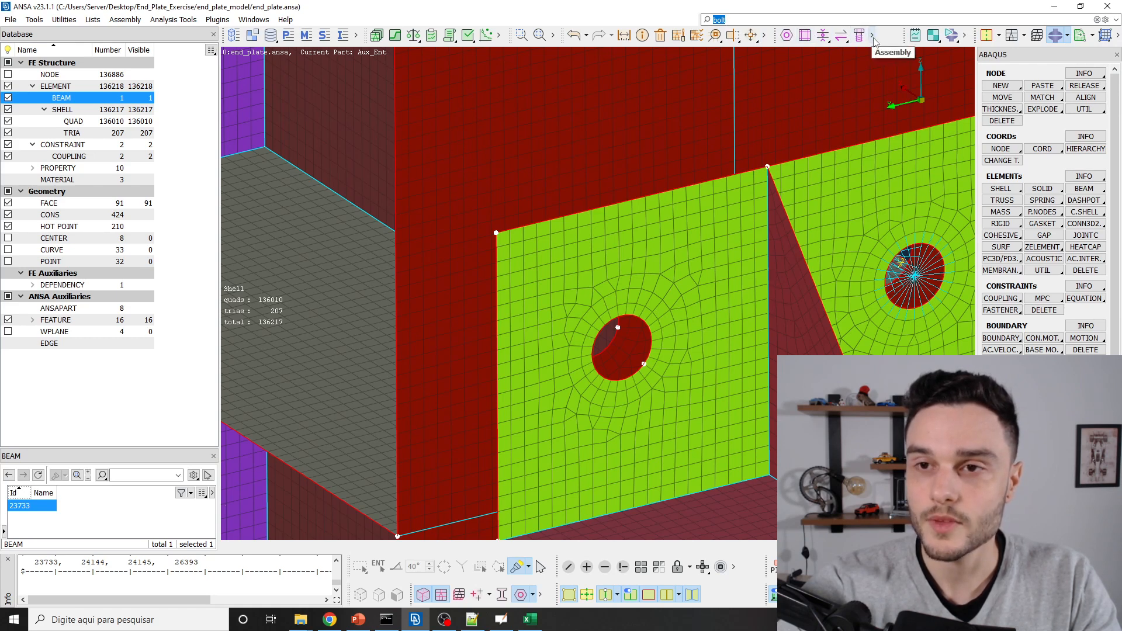
{"action": "left_click", "coordinate": [873, 37]}
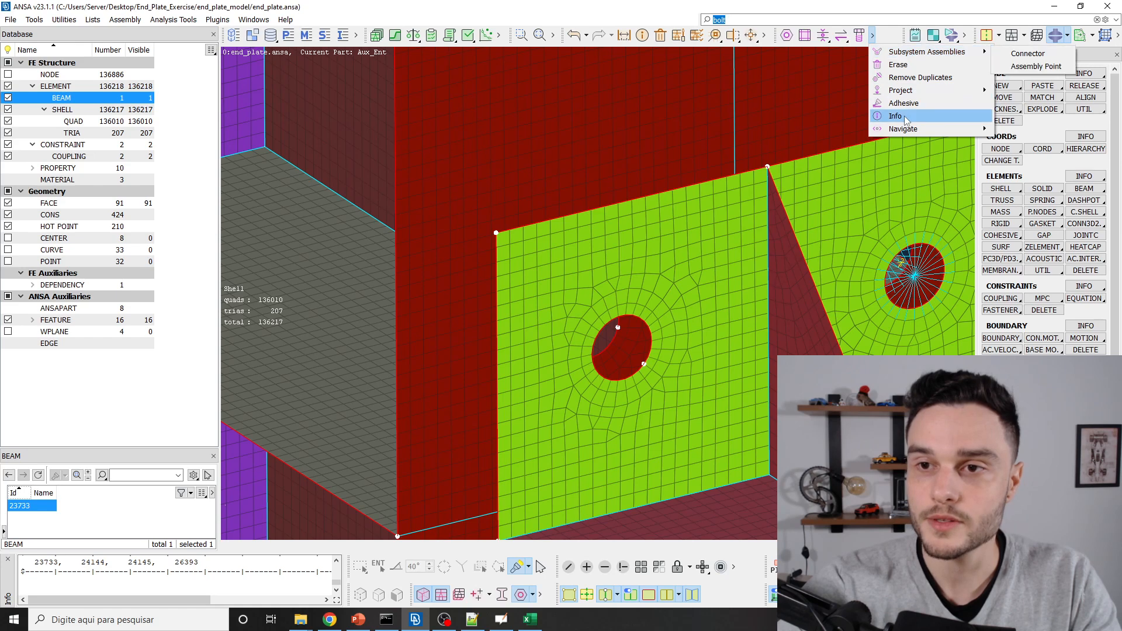
{"action": "left_click", "coordinate": [889, 41]}
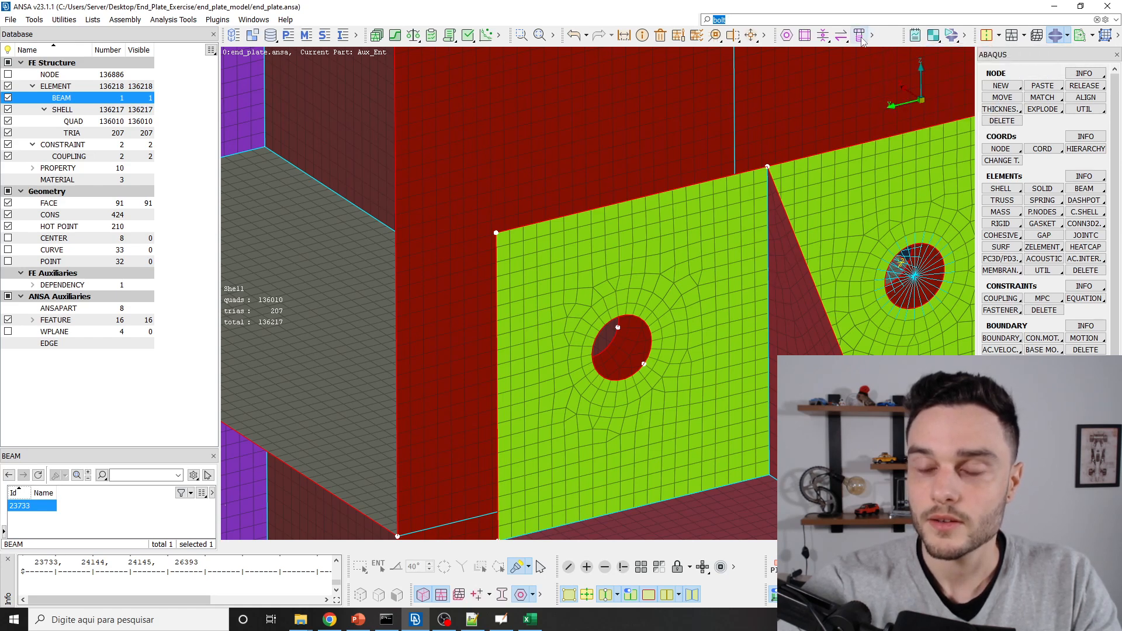
Start the Bolt connection tool with selection by nodes, and set the bolt body to BEAM.
{"action": "left_click", "coordinate": [860, 36]}
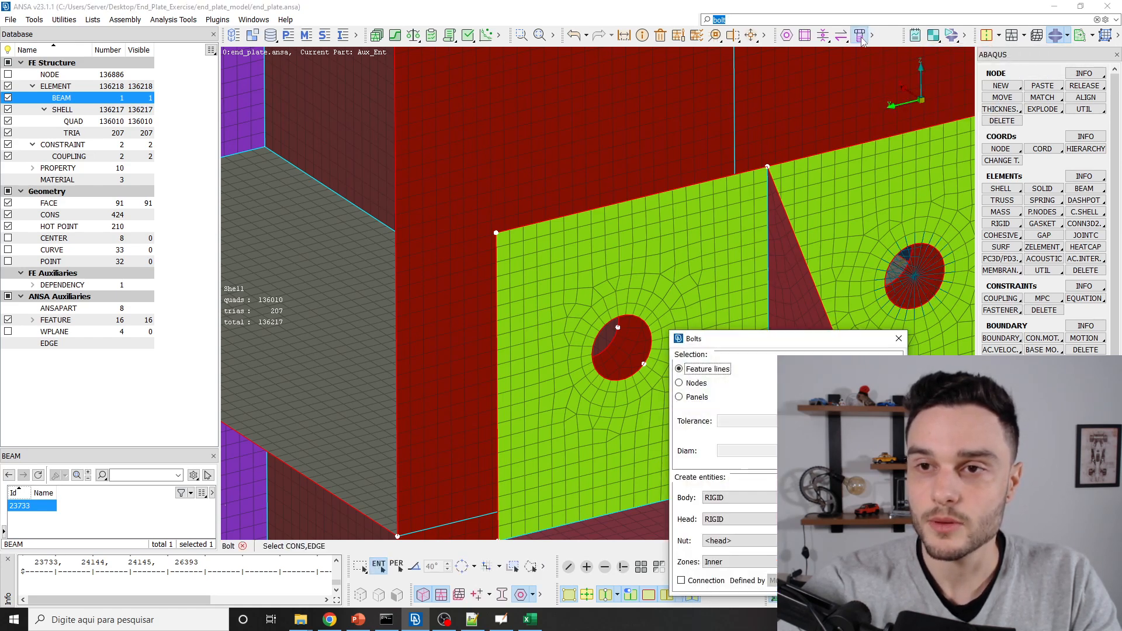
{"action": "left_click_drag", "start_coordinate": [760, 339], "coordinate": [285, 53]}
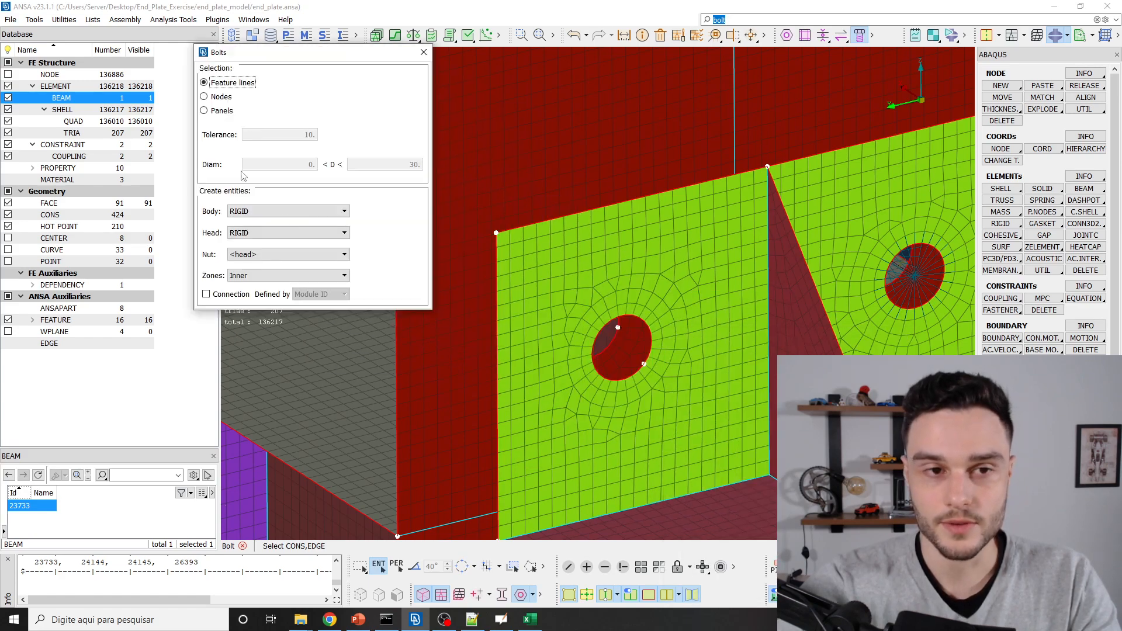
{"action": "scroll", "coordinate": [630, 260], "scroll_direction": "up", "scroll_amount": 5}
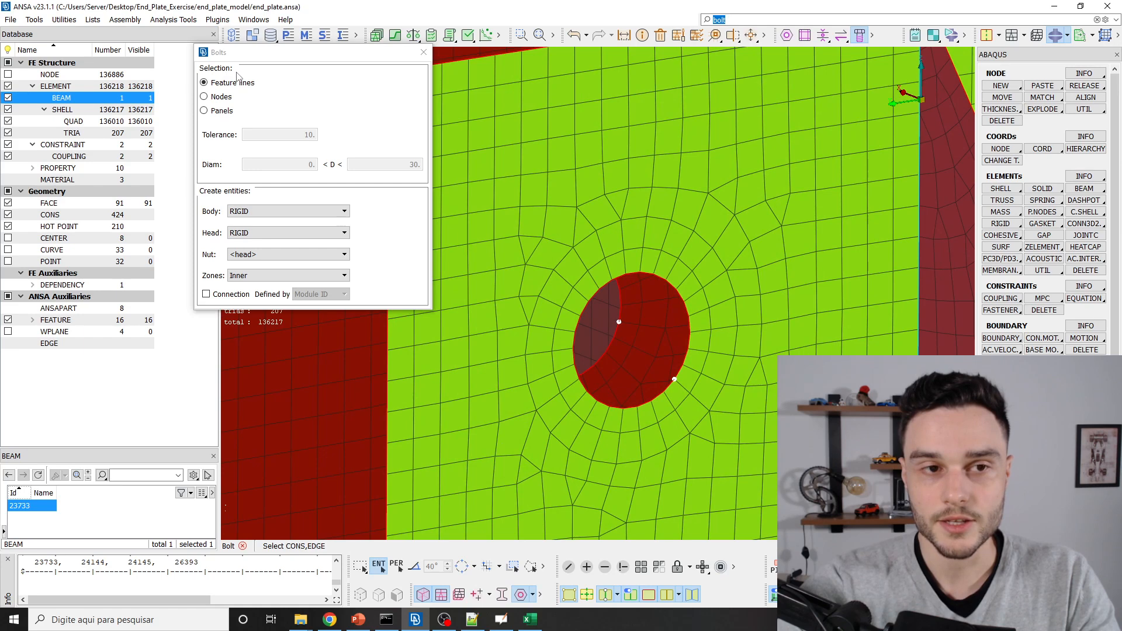
{"action": "left_click", "coordinate": [208, 100]}
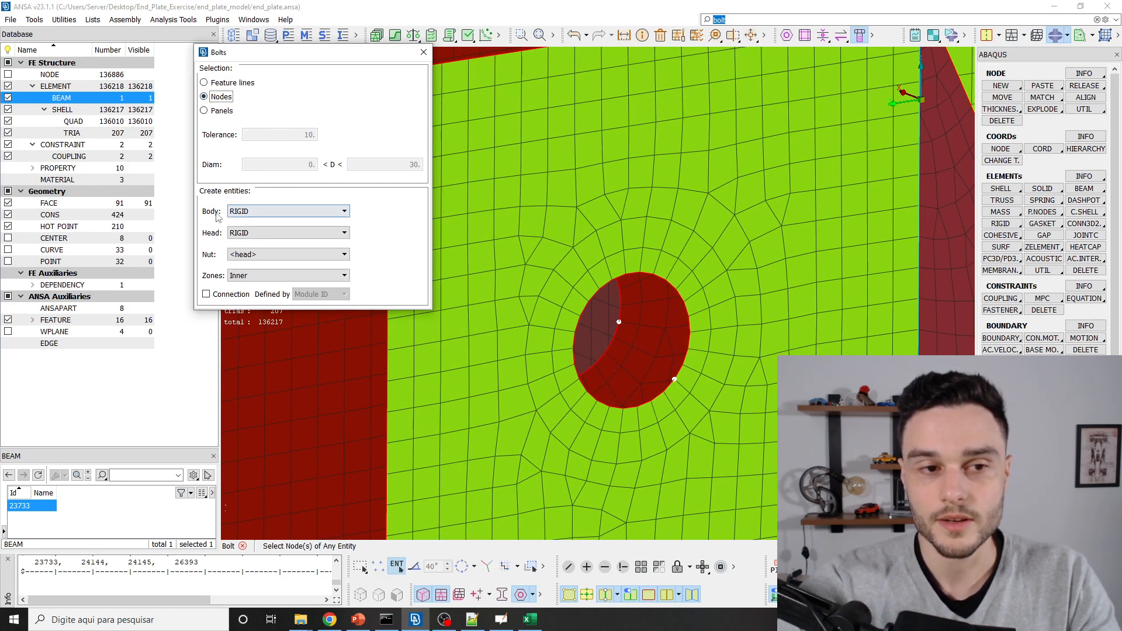
{"action": "left_click", "coordinate": [246, 213]}
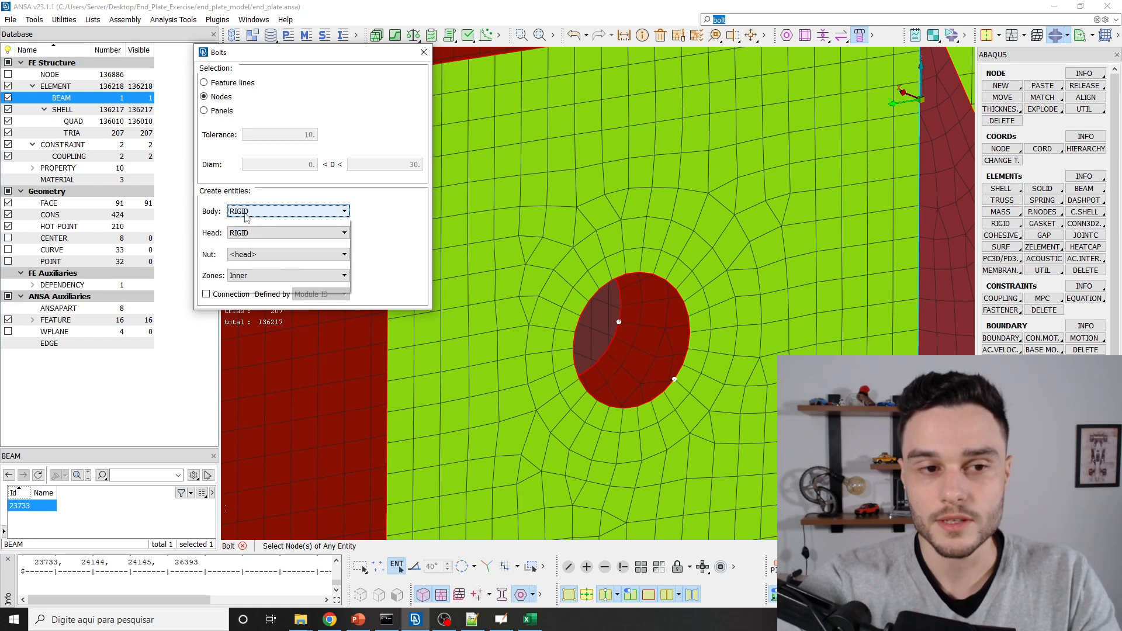
{"action": "left_click", "coordinate": [248, 232]}
{"action": "left_click", "coordinate": [257, 211]}
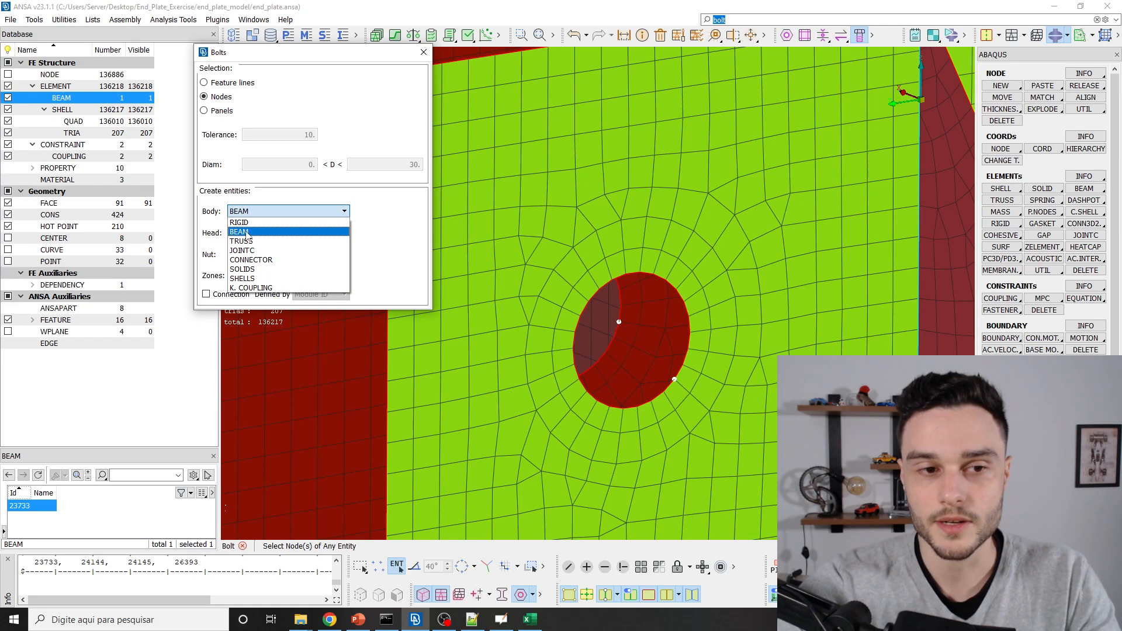
{"action": "left_click", "coordinate": [246, 232]}
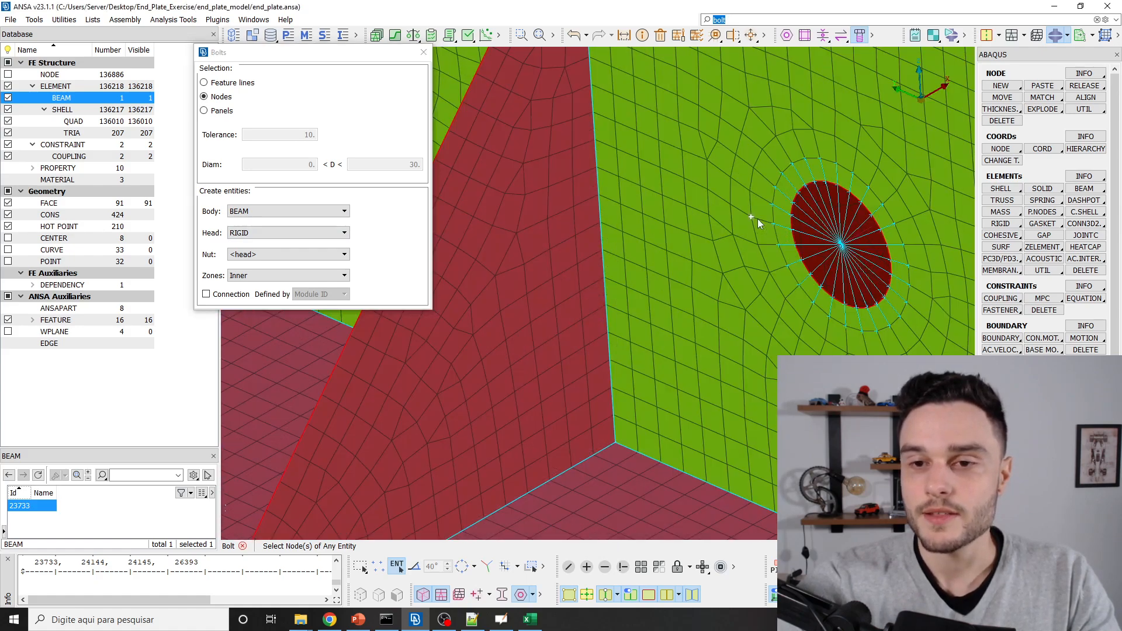
Set both the head and the nut of the bolt connection to COUPLING.
{"action": "scroll", "coordinate": [754, 219], "scroll_direction": "down", "scroll_amount": 4}
{"action": "middle_click_drag", "start_coordinate": [789, 188], "coordinate": [633, 251], "text": "ctrl"}
{"action": "left_click_drag", "start_coordinate": [634, 251], "coordinate": [619, 253], "text": "ctrl"}
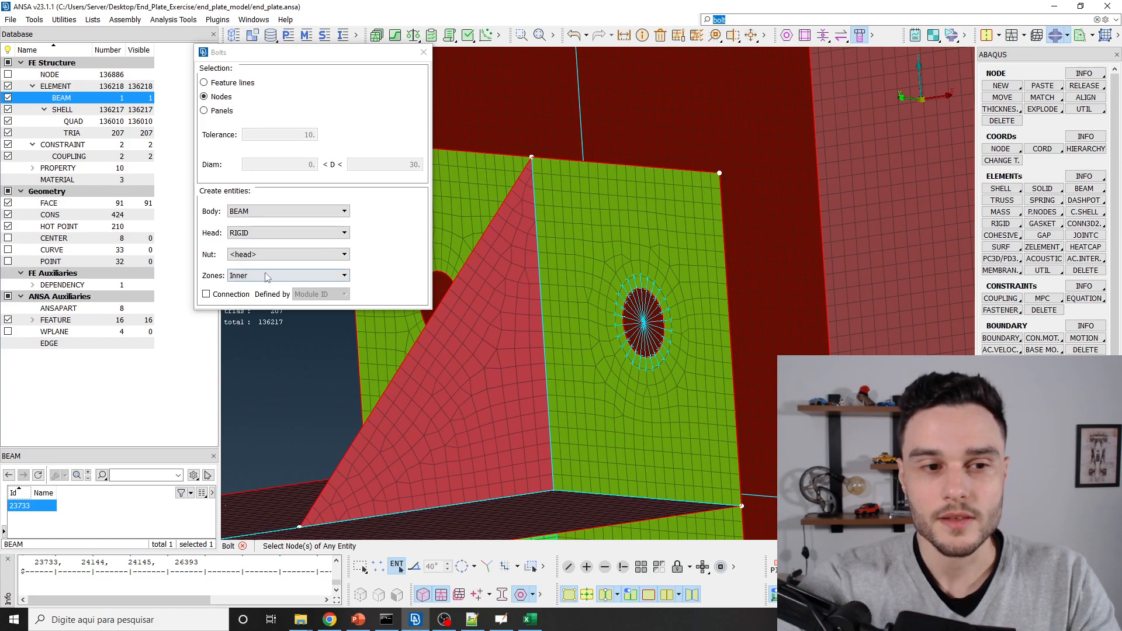
{"action": "left_click_drag", "start_coordinate": [596, 280], "coordinate": [737, 289], "text": "ctrl"}
{"action": "left_click_drag", "start_coordinate": [652, 298], "coordinate": [608, 274], "text": "ctrl"}
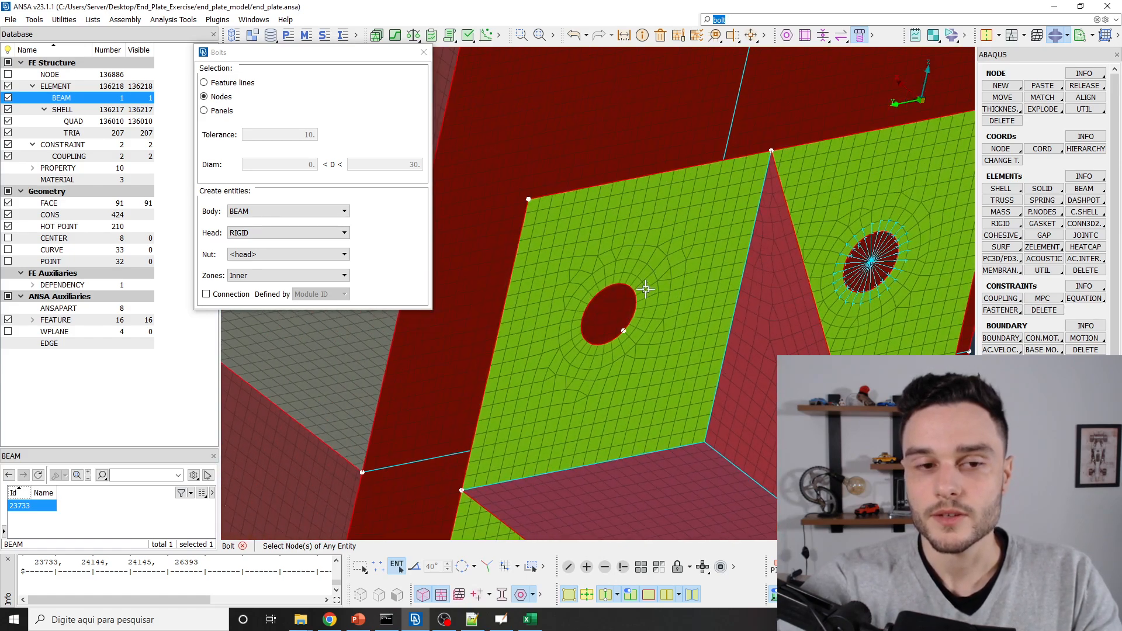
{"action": "left_click", "coordinate": [246, 232]}
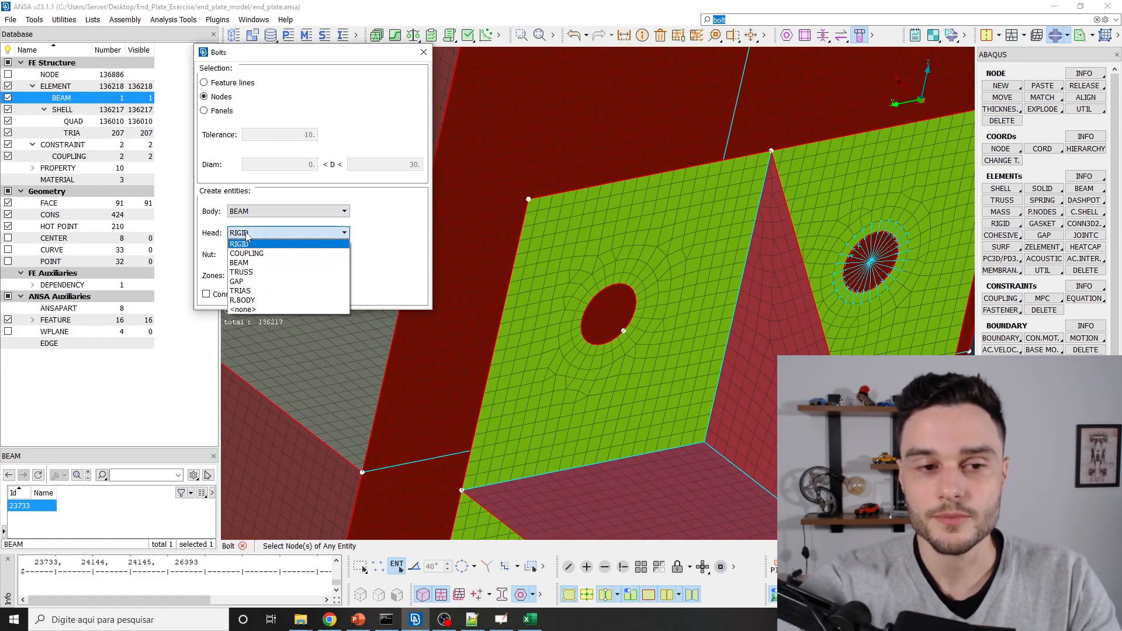
{"action": "left_click", "coordinate": [250, 253]}
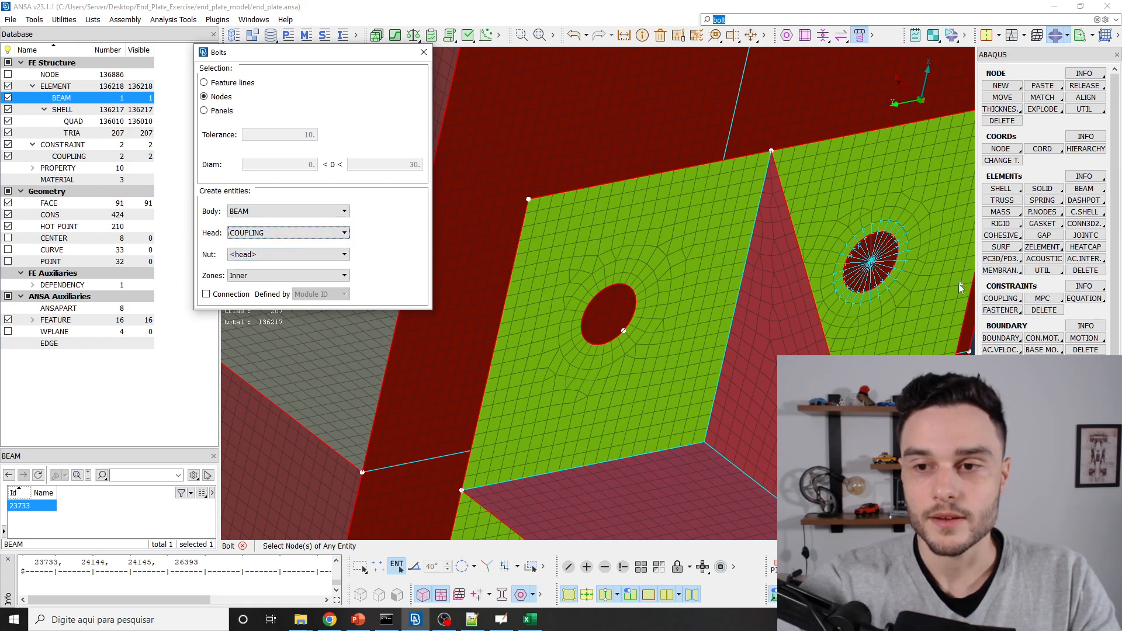
{"action": "scroll", "coordinate": [928, 251], "scroll_direction": "up", "scroll_amount": 3}
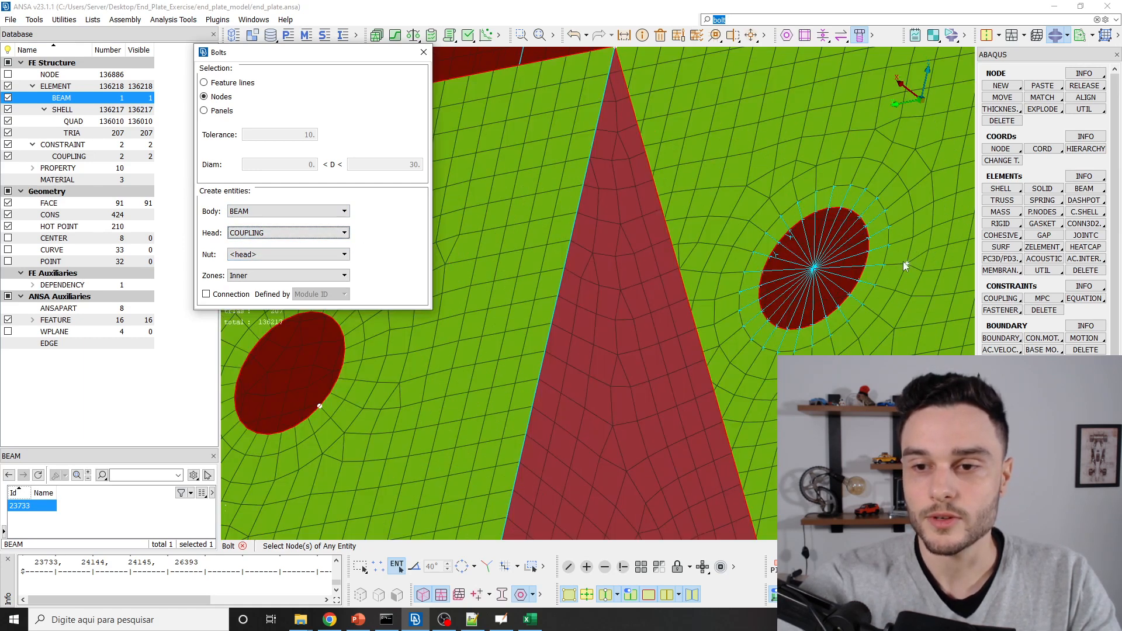
{"action": "scroll", "coordinate": [898, 227], "scroll_direction": "down", "scroll_amount": 3}
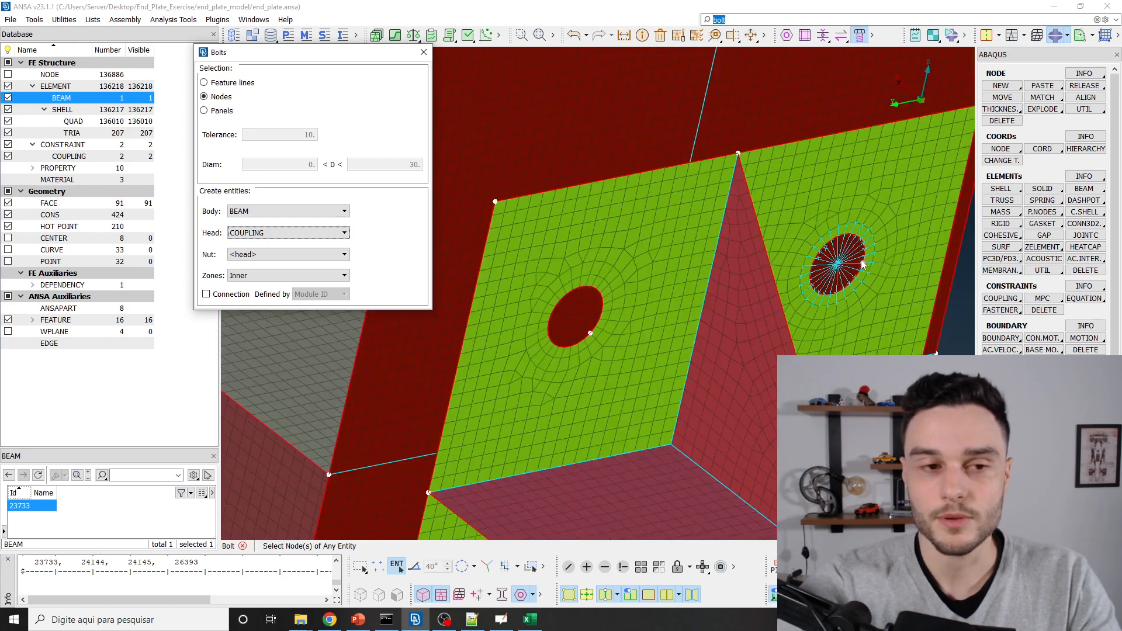
{"action": "left_click", "coordinate": [260, 254]}
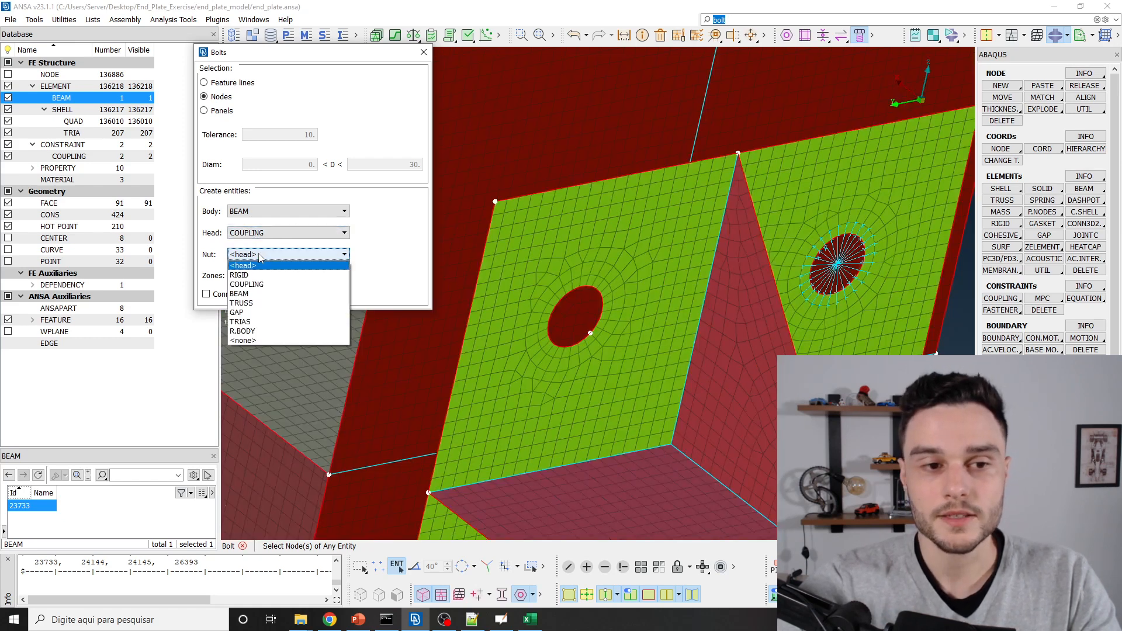
{"action": "left_click", "coordinate": [259, 285]}
Select the nodes of the first shell ring around the empty end-plate hole using Poly Area selection, and confirm them for the bolt.
{"action": "left_click_drag", "start_coordinate": [624, 296], "coordinate": [736, 318], "text": "ctrl"}
{"action": "mouse_move", "coordinate": [576, 283]}
{"action": "left_mouse_down", "text": "ctrl"}
{"action": "mouse_move", "coordinate": [637, 295]}
{"action": "mouse_move", "coordinate": [565, 286]}
{"action": "left_mouse_up", "text": "ctrl"}
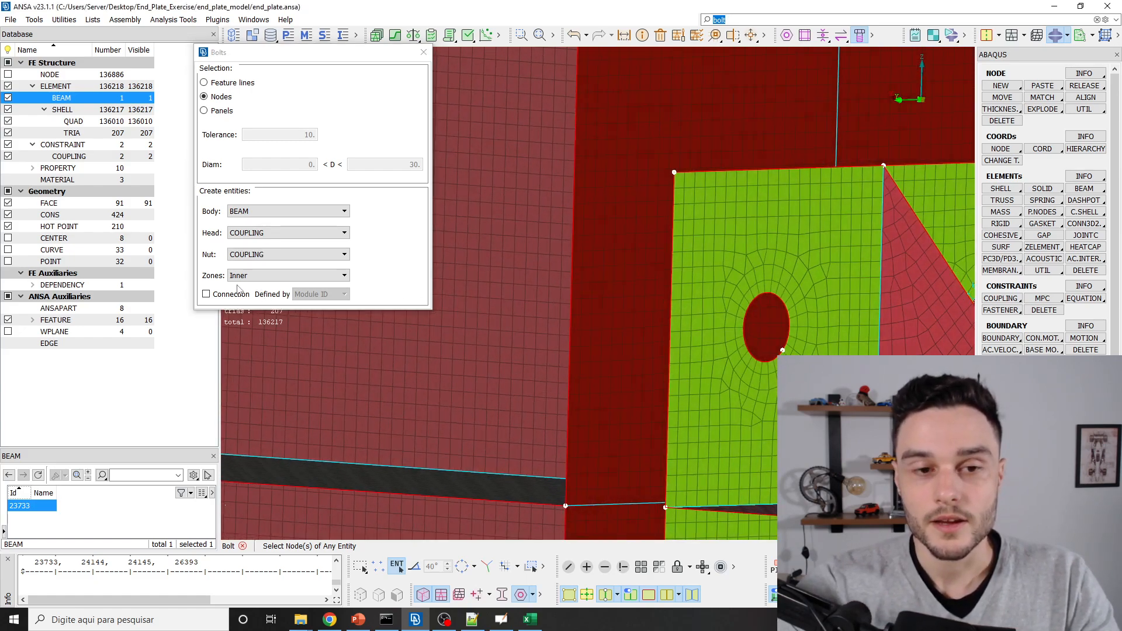
{"action": "left_click_drag", "start_coordinate": [859, 277], "coordinate": [649, 310], "text": "ctrl"}
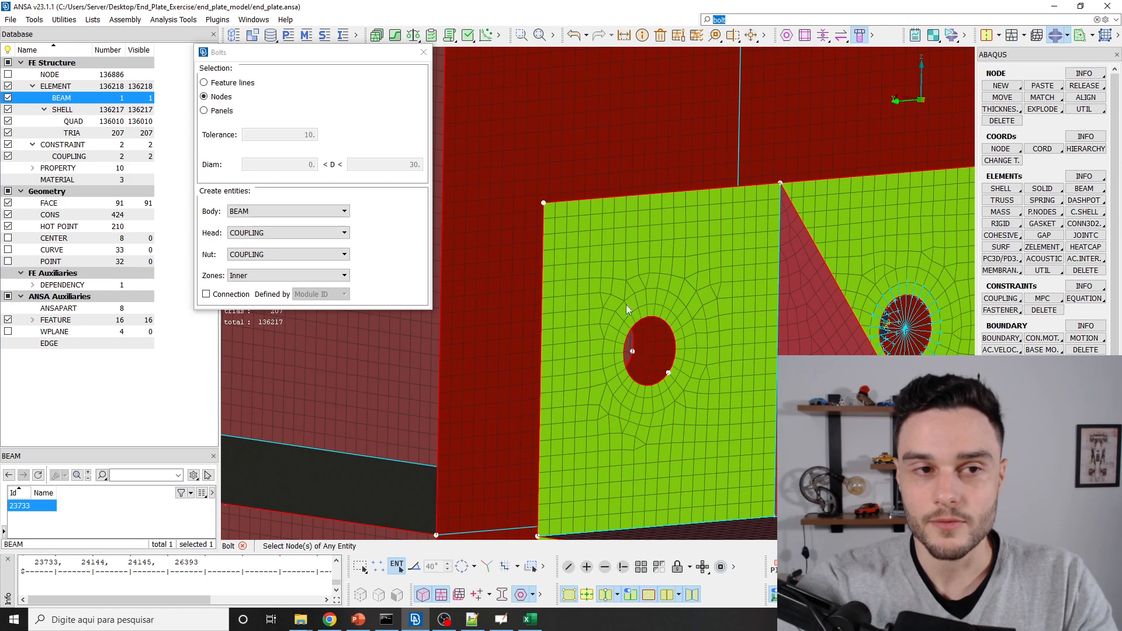
{"action": "left_click", "coordinate": [380, 567]}
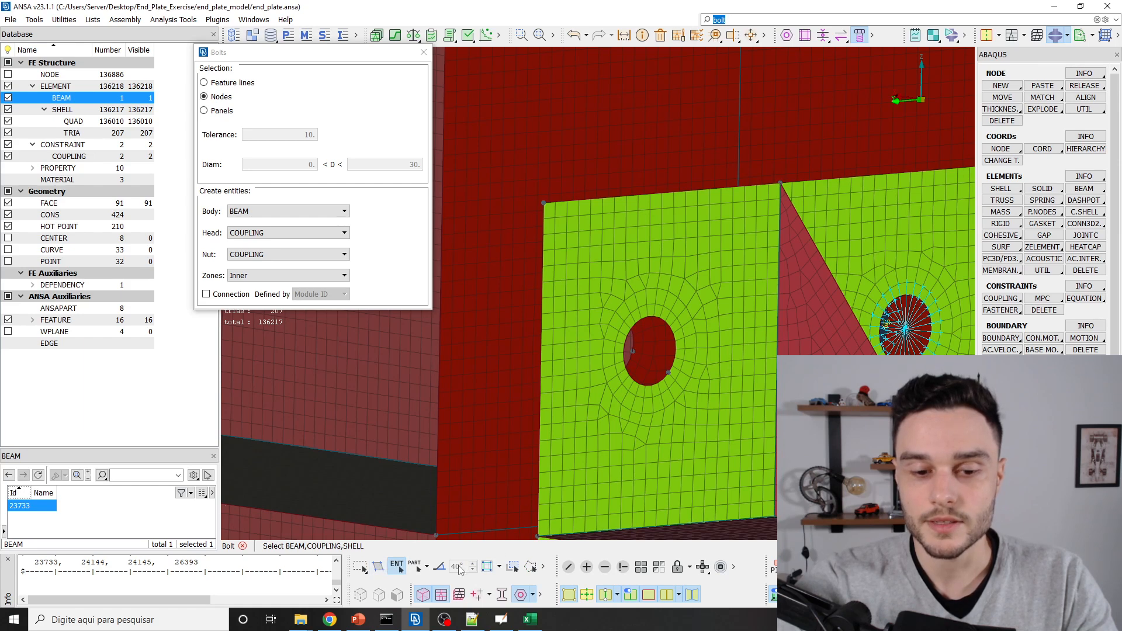
{"action": "left_click", "coordinate": [500, 568]}
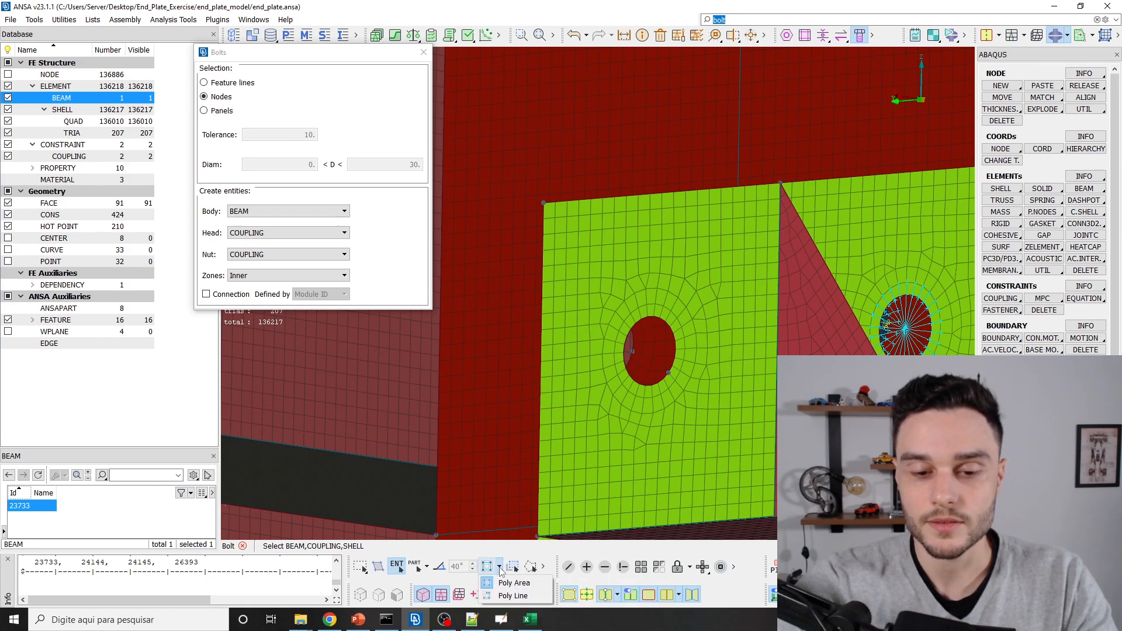
{"action": "left_click", "coordinate": [506, 581]}
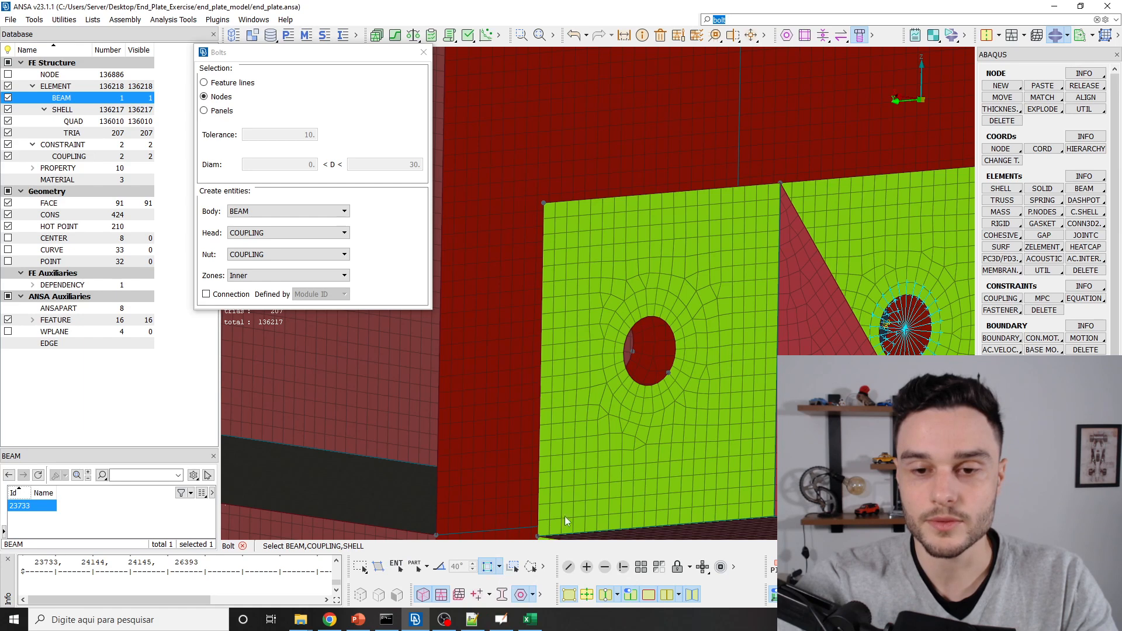
{"action": "scroll", "coordinate": [652, 385], "scroll_direction": "up", "scroll_amount": 3}
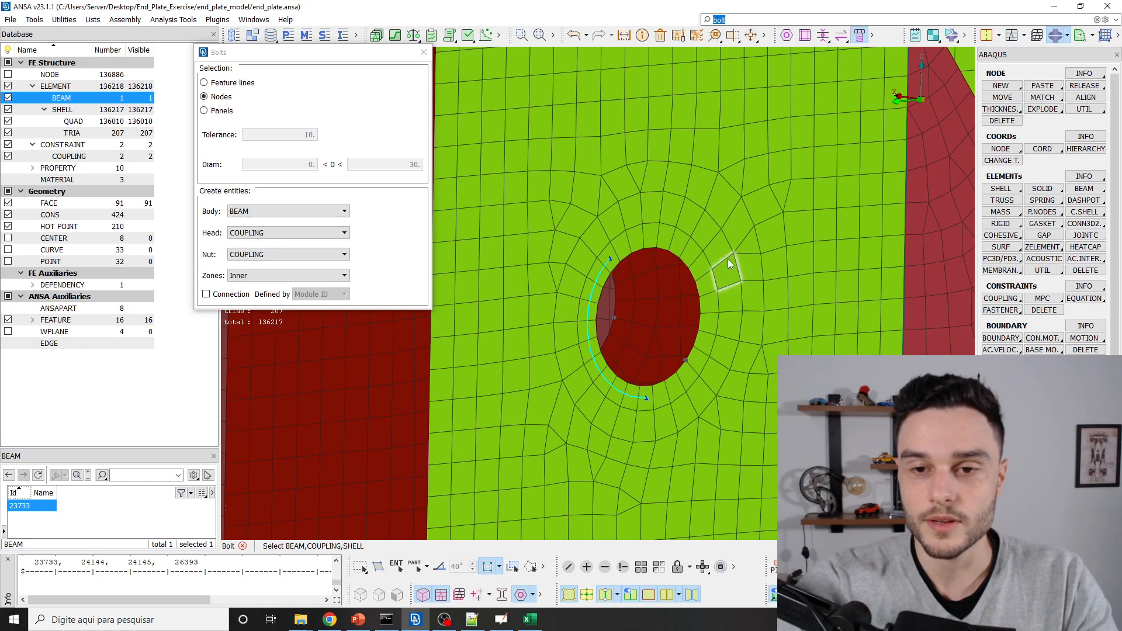
{"action": "left_click", "coordinate": [710, 286]}
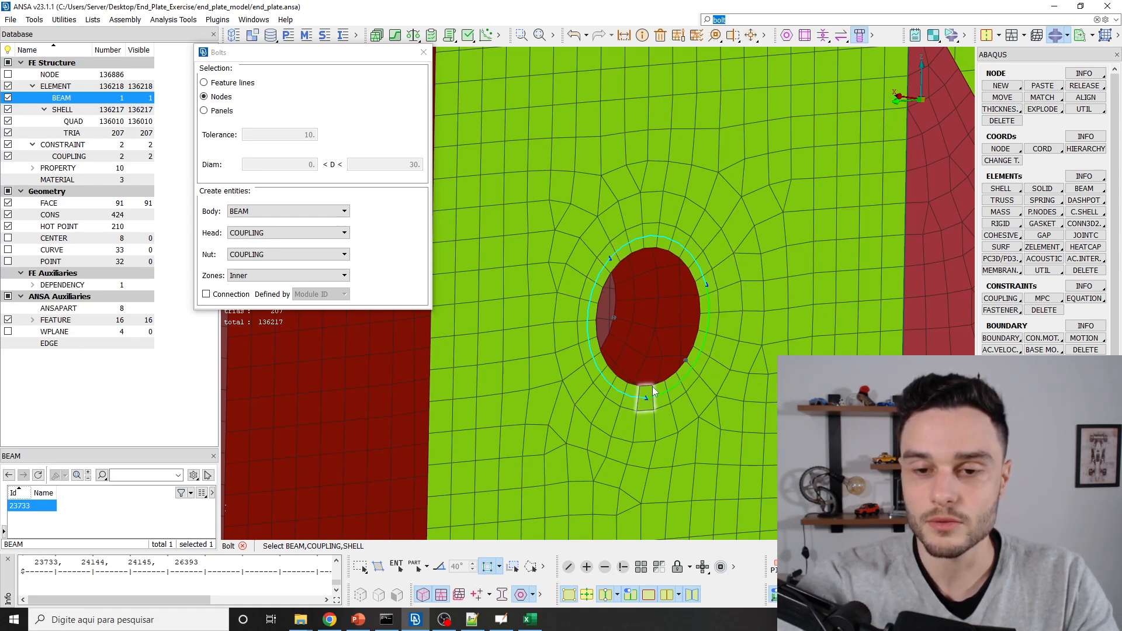
{"action": "middle_click", "coordinate": [664, 292]}
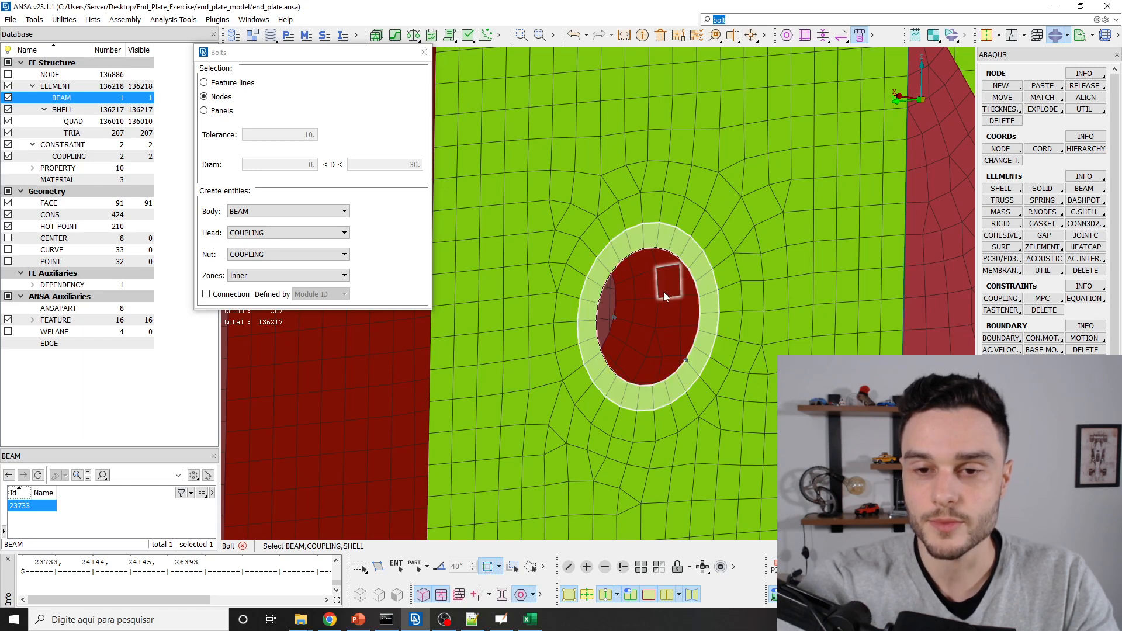
{"action": "middle_click", "coordinate": [664, 292]}
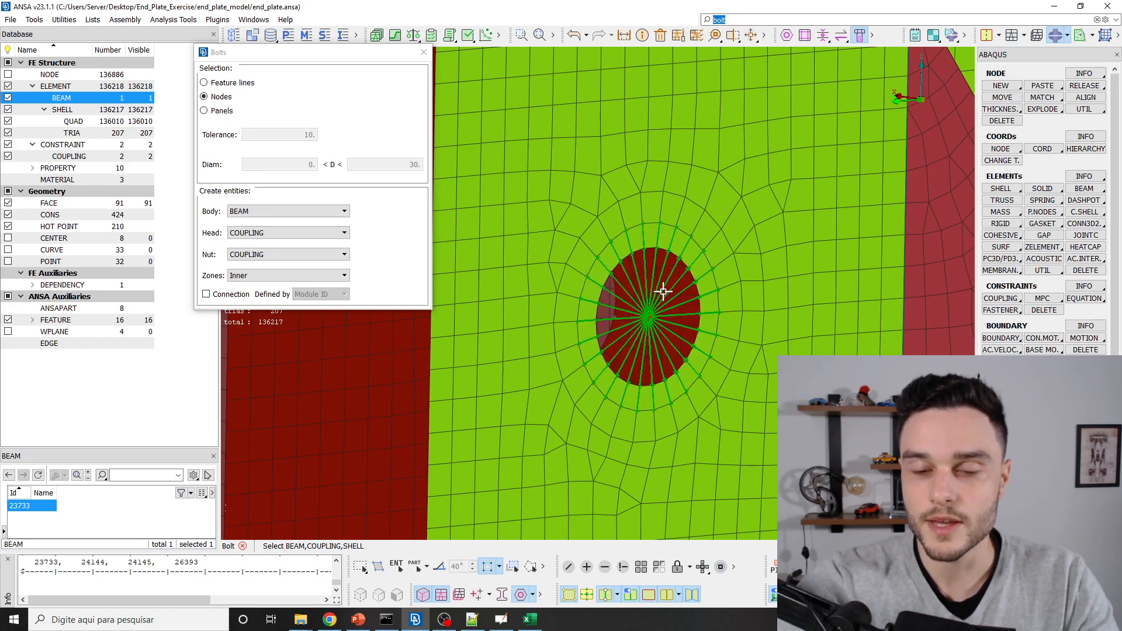
Select the nodes of the first shell ring around the matching column flange hole, and confirm them for the bolt.
{"action": "scroll", "coordinate": [663, 292], "scroll_direction": "down", "scroll_amount": 4}
{"action": "left_click_drag", "start_coordinate": [665, 292], "coordinate": [661, 310], "text": "ctrl"}
{"action": "scroll", "coordinate": [661, 310], "scroll_direction": "up", "scroll_amount": 4}
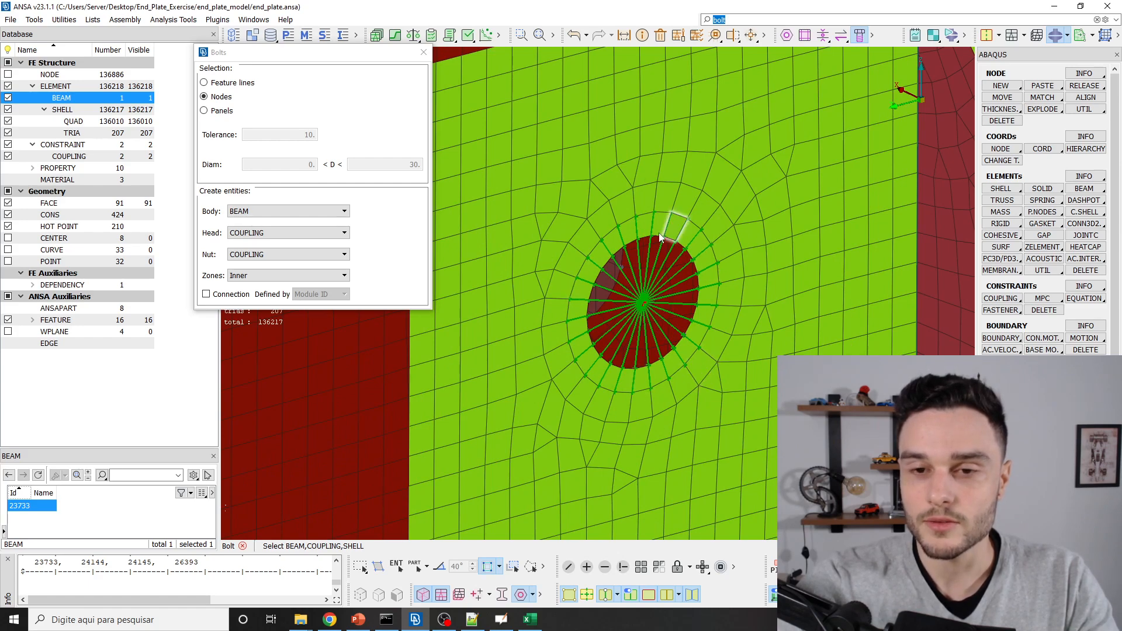
{"action": "scroll", "coordinate": [672, 382], "scroll_direction": "down", "scroll_amount": 4}
{"action": "left_click_drag", "start_coordinate": [672, 342], "coordinate": [791, 333], "text": "ctrl"}
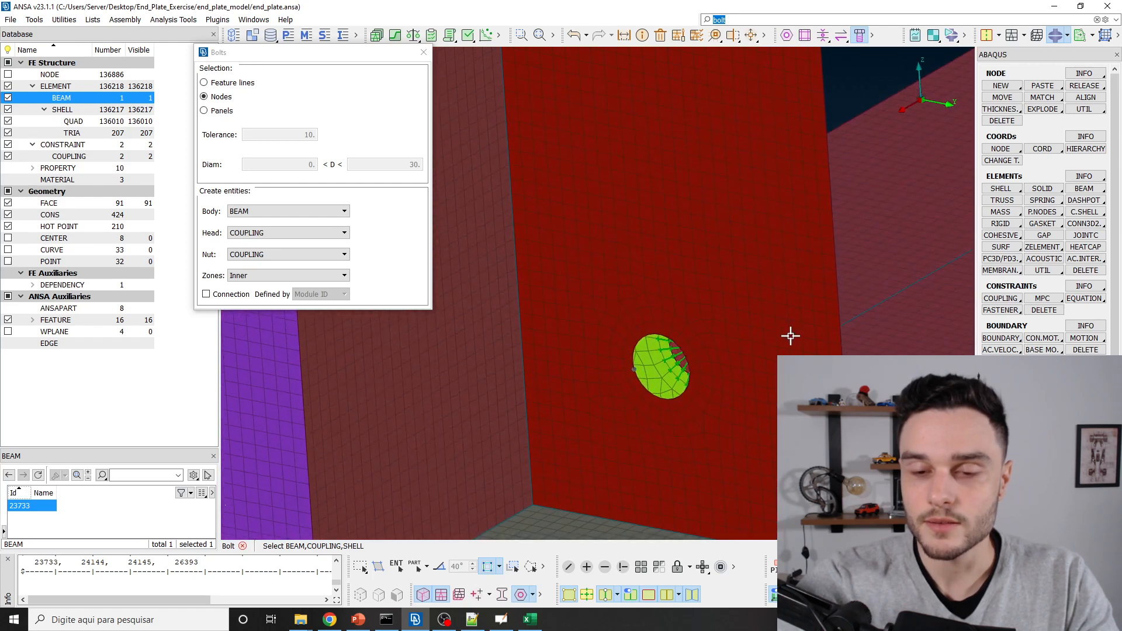
{"action": "scroll", "coordinate": [681, 426], "scroll_direction": "up", "scroll_amount": 4}
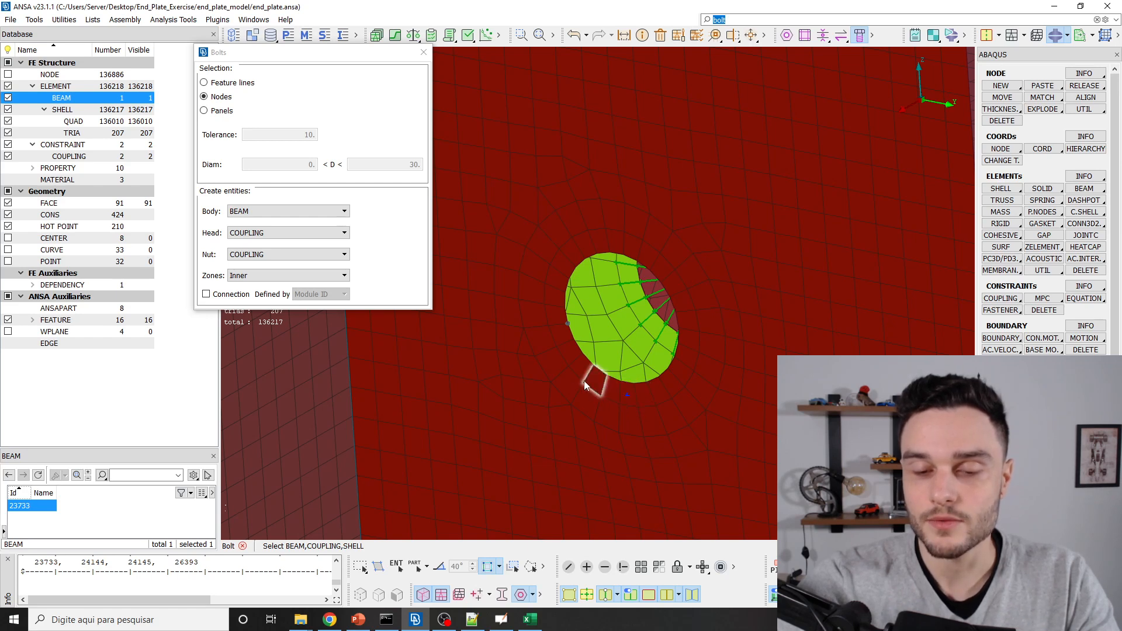
{"action": "left_click", "coordinate": [557, 282]}
{"action": "left_click", "coordinate": [684, 305]}
{"action": "middle_click", "coordinate": [681, 373]}
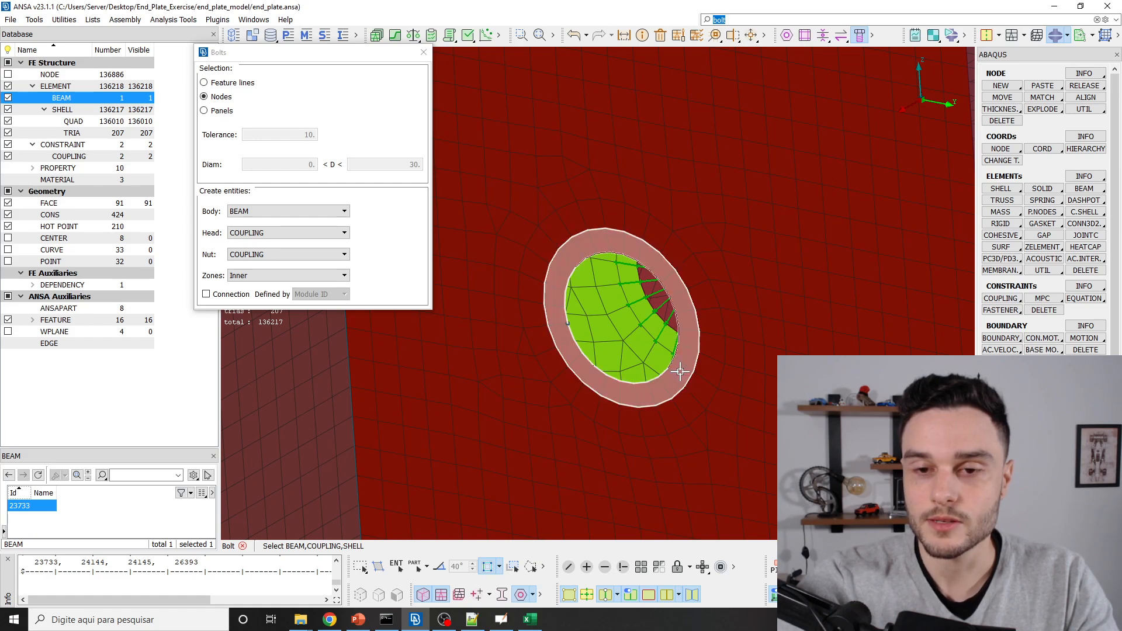
{"action": "middle_click", "coordinate": [694, 345]}
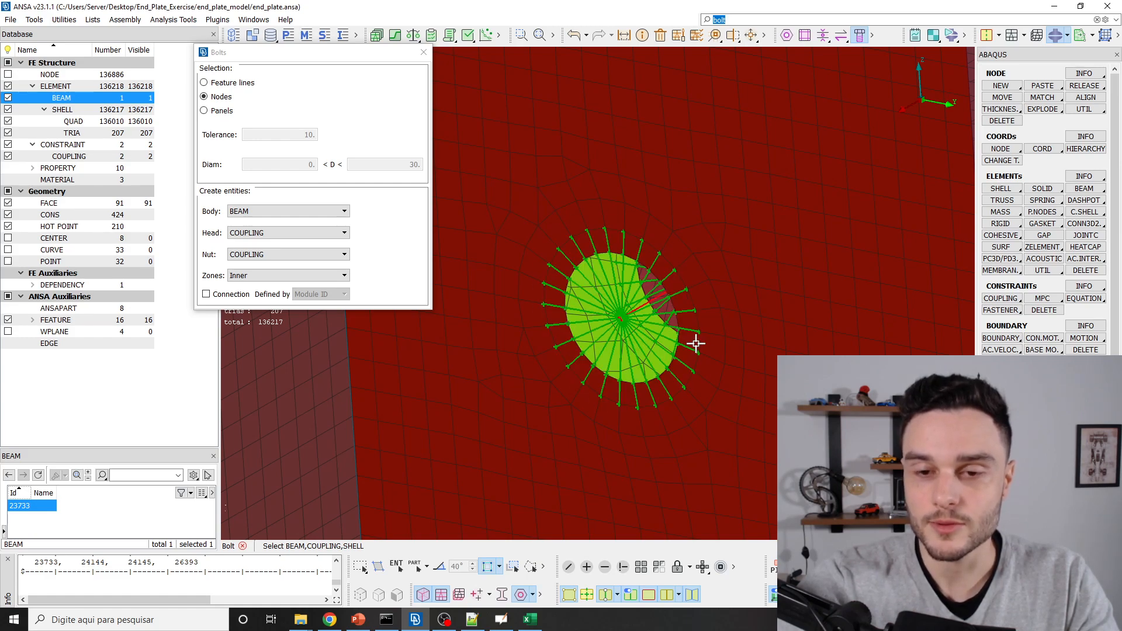
Inspect the previewed bolt beam and couplings from both sides of the plates, and accept the preview.
{"action": "scroll", "coordinate": [648, 334], "scroll_direction": "down", "scroll_amount": 3}
{"action": "mouse_move", "coordinate": [649, 335]}
{"action": "left_mouse_down", "text": "ctrl"}
{"action": "mouse_move", "coordinate": [591, 305]}
{"action": "mouse_move", "coordinate": [618, 306]}
{"action": "mouse_move", "coordinate": [657, 328]}
{"action": "left_mouse_up", "text": "ctrl"}
{"action": "scroll", "coordinate": [656, 328], "scroll_direction": "up", "scroll_amount": 3}
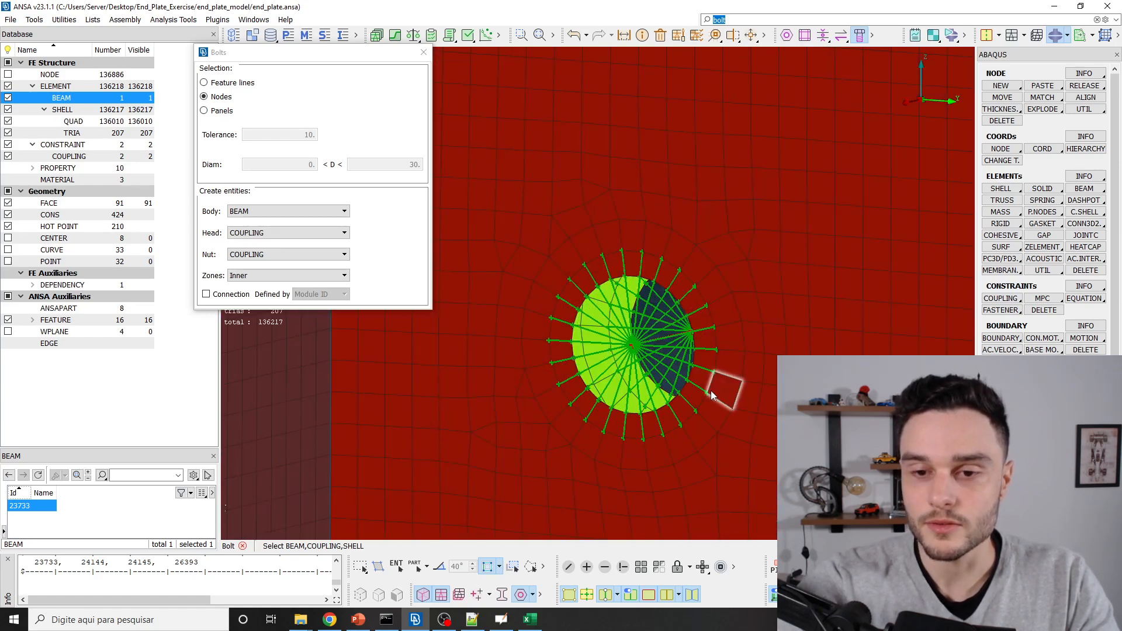
{"action": "left_click_drag", "start_coordinate": [696, 355], "coordinate": [640, 363], "text": "ctrl"}
{"action": "scroll", "coordinate": [640, 363], "scroll_direction": "up", "scroll_amount": 3}
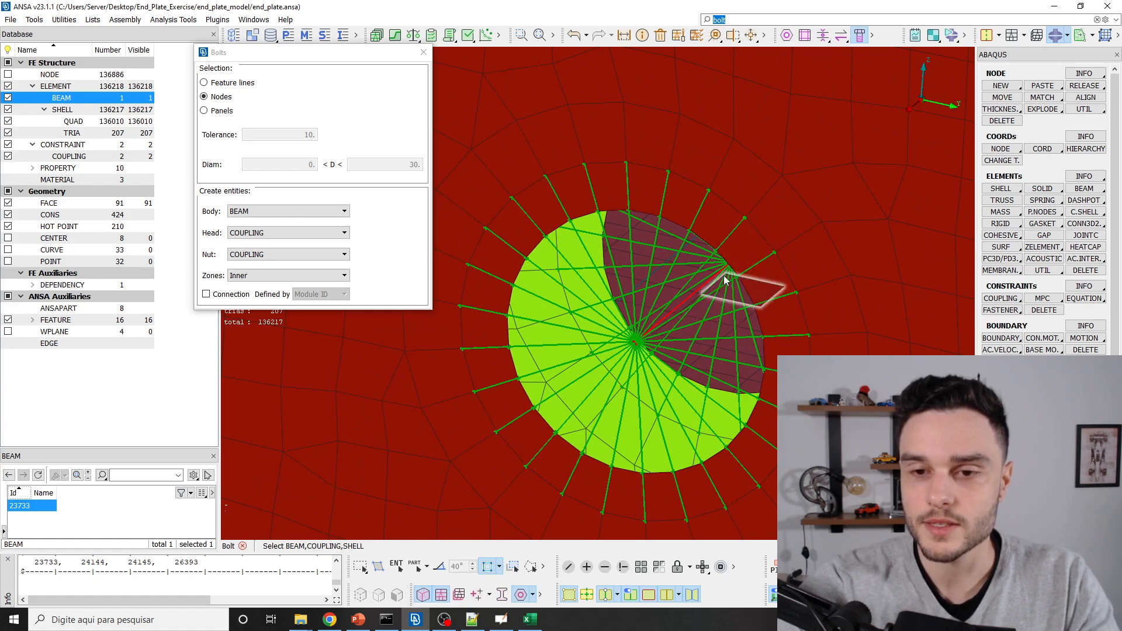
{"action": "scroll", "coordinate": [735, 258], "scroll_direction": "down", "scroll_amount": 5}
{"action": "left_click_drag", "start_coordinate": [680, 297], "coordinate": [554, 270], "text": "ctrl"}
{"action": "scroll", "coordinate": [744, 321], "scroll_direction": "up", "scroll_amount": 4}
{"action": "left_click_drag", "start_coordinate": [746, 328], "coordinate": [282, 126], "text": "ctrl"}
{"action": "middle_click", "coordinate": [717, 310]}
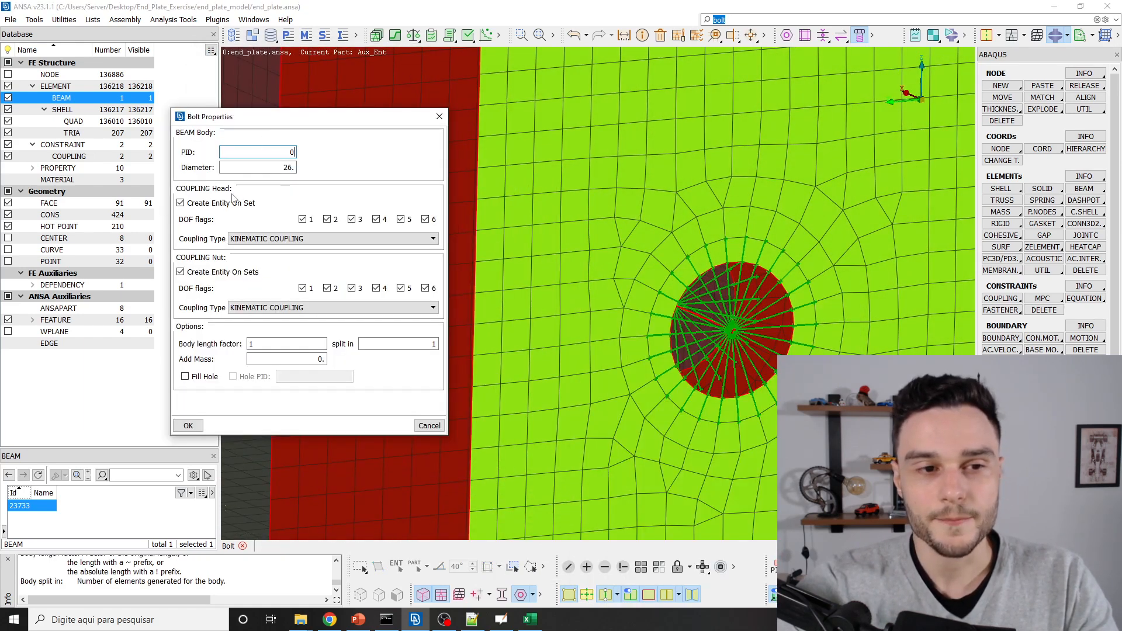
Assign the M20_bolt beam section (PID 10) to the bolt body and set its diameter to 20.
{"action": "left_click", "coordinate": [265, 154]}
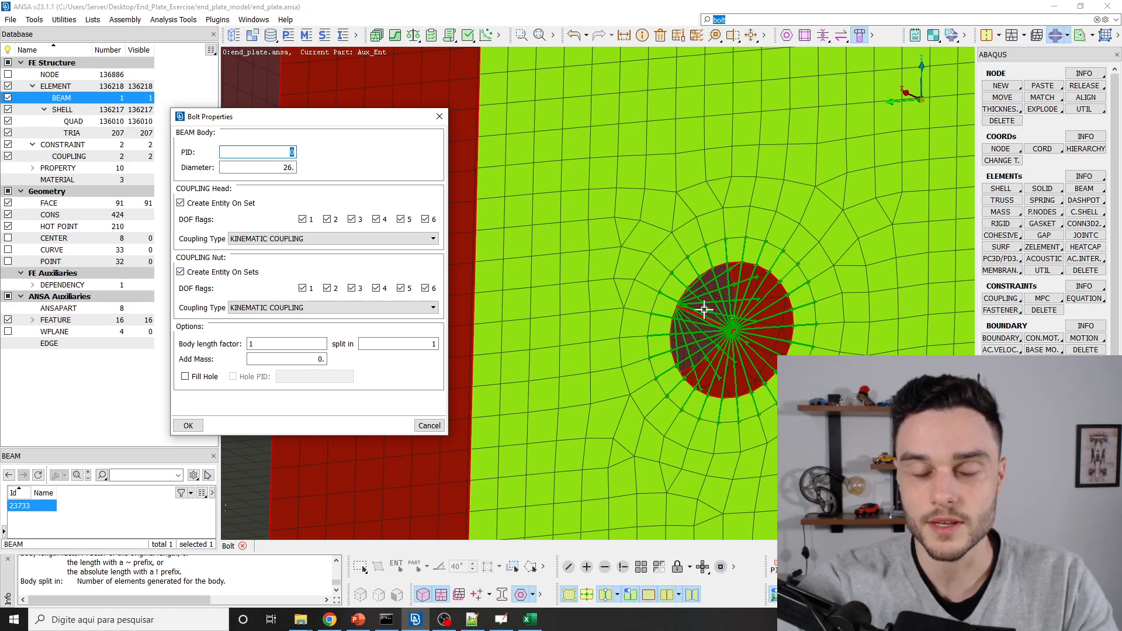
{"action": "double_click", "coordinate": [295, 153]}
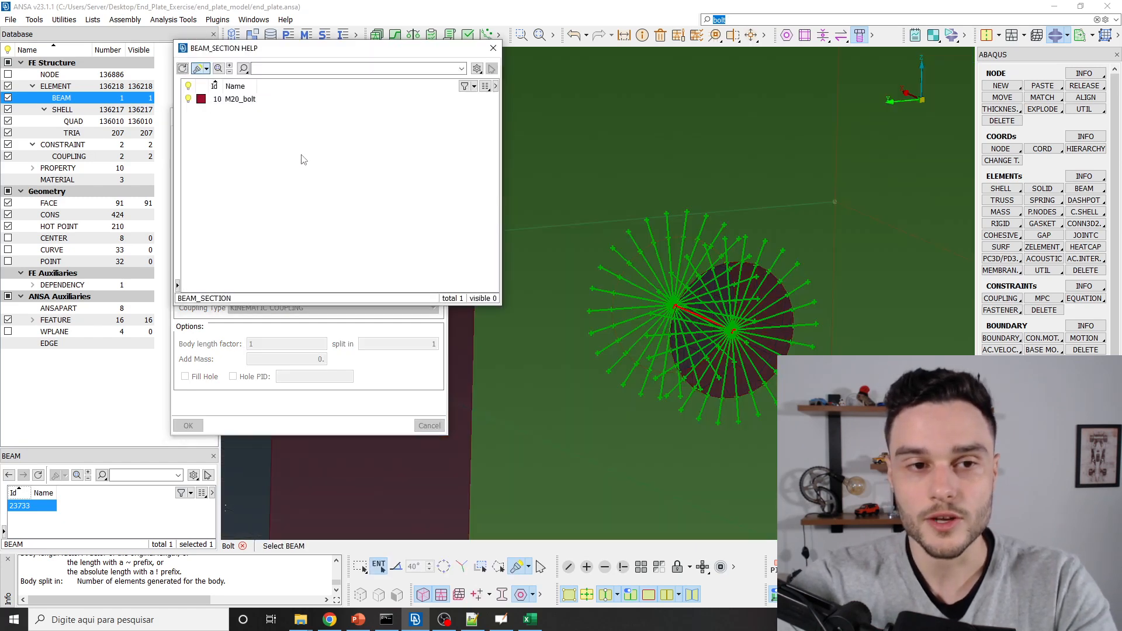
{"action": "double_click", "coordinate": [240, 99]}
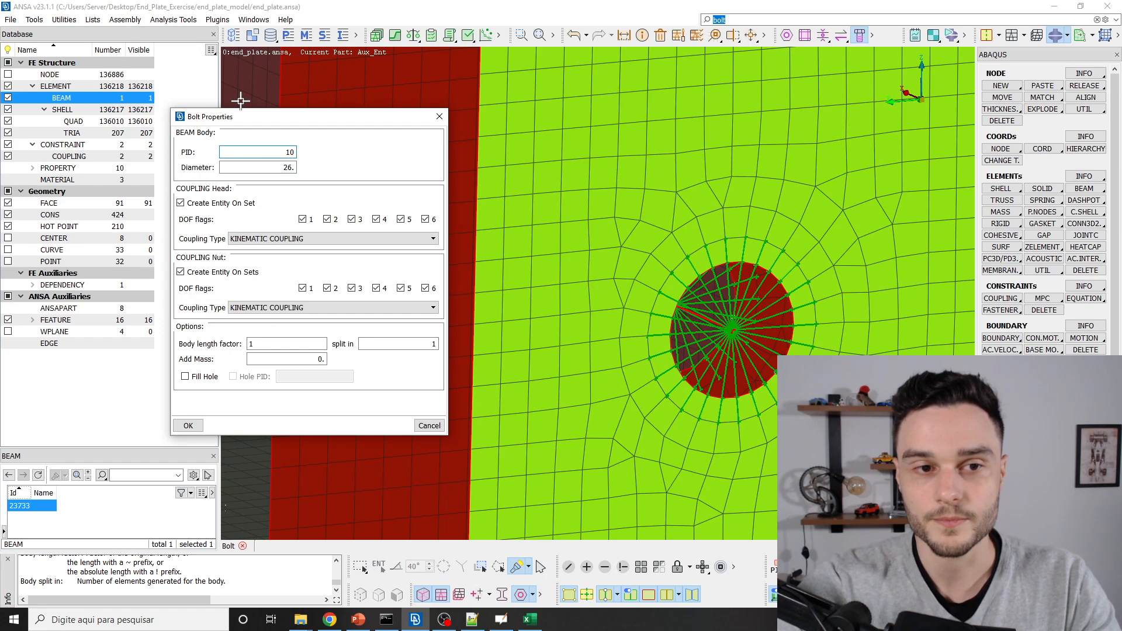
{"action": "double_click", "coordinate": [258, 167]}
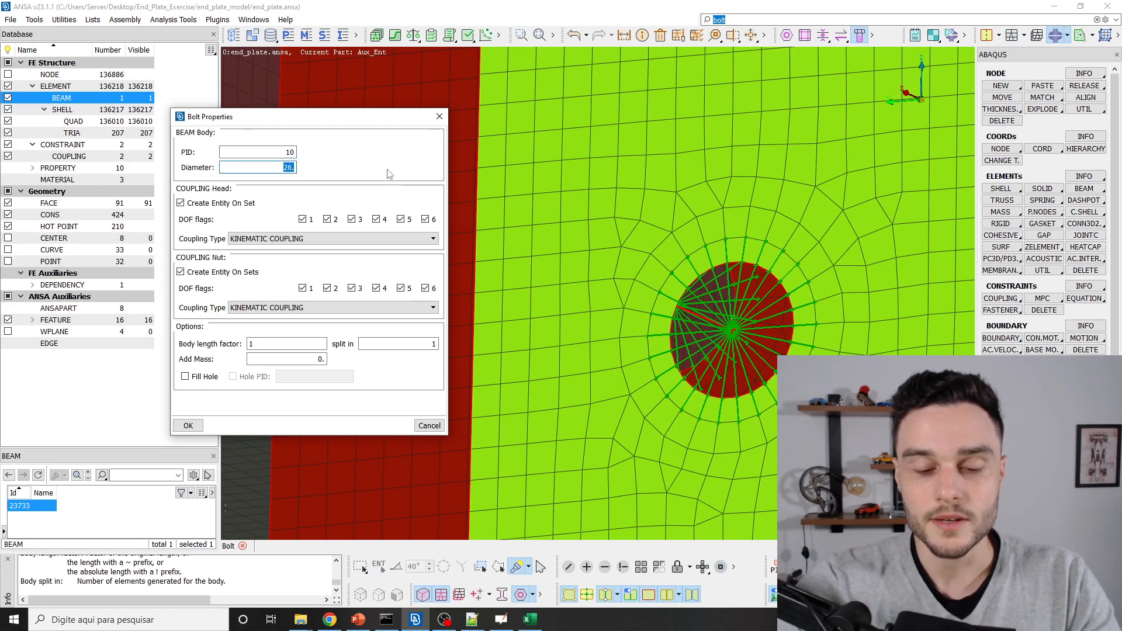
{"action": "type", "text": "20"}
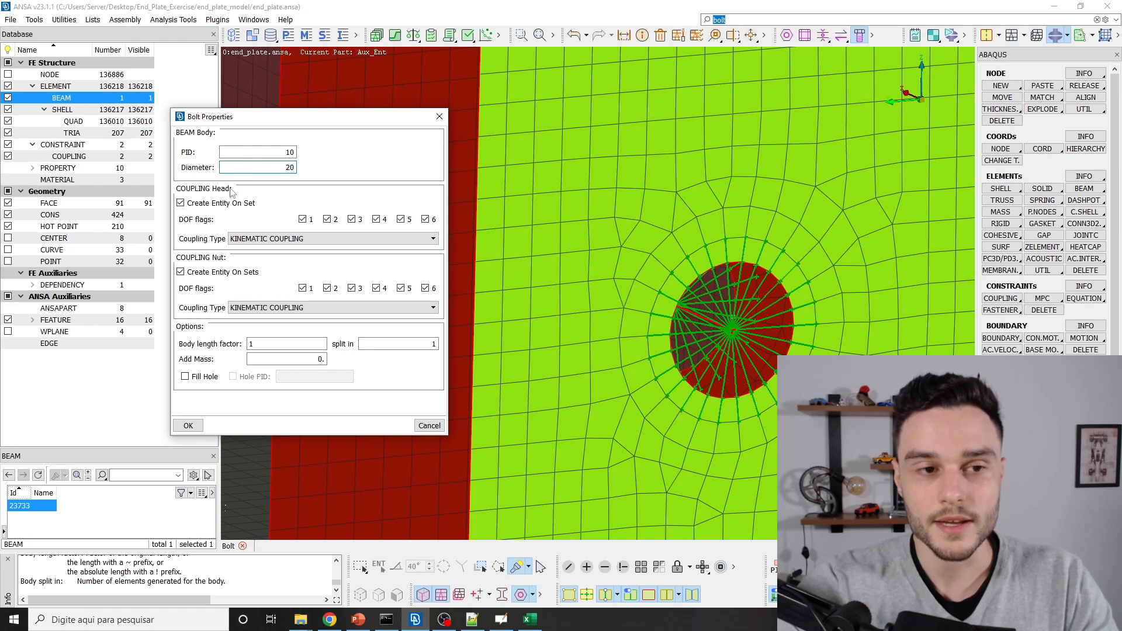
Set the coupling type of both the bolt head and the bolt nut to KINEMATIC.
{"action": "left_click", "coordinate": [241, 238]}
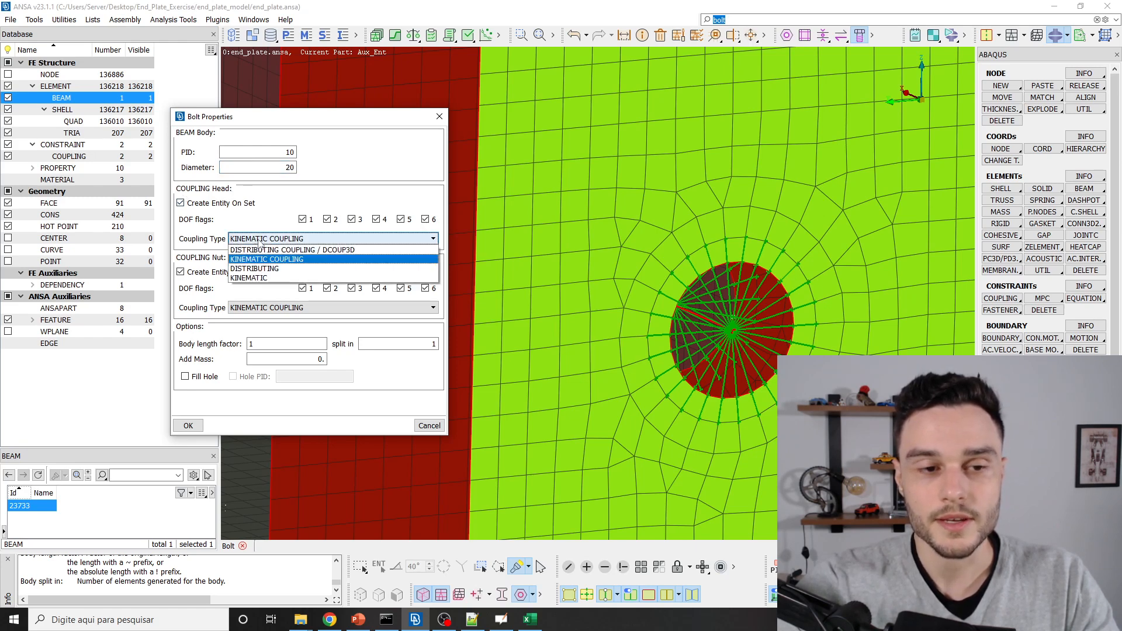
{"action": "left_click", "coordinate": [256, 279]}
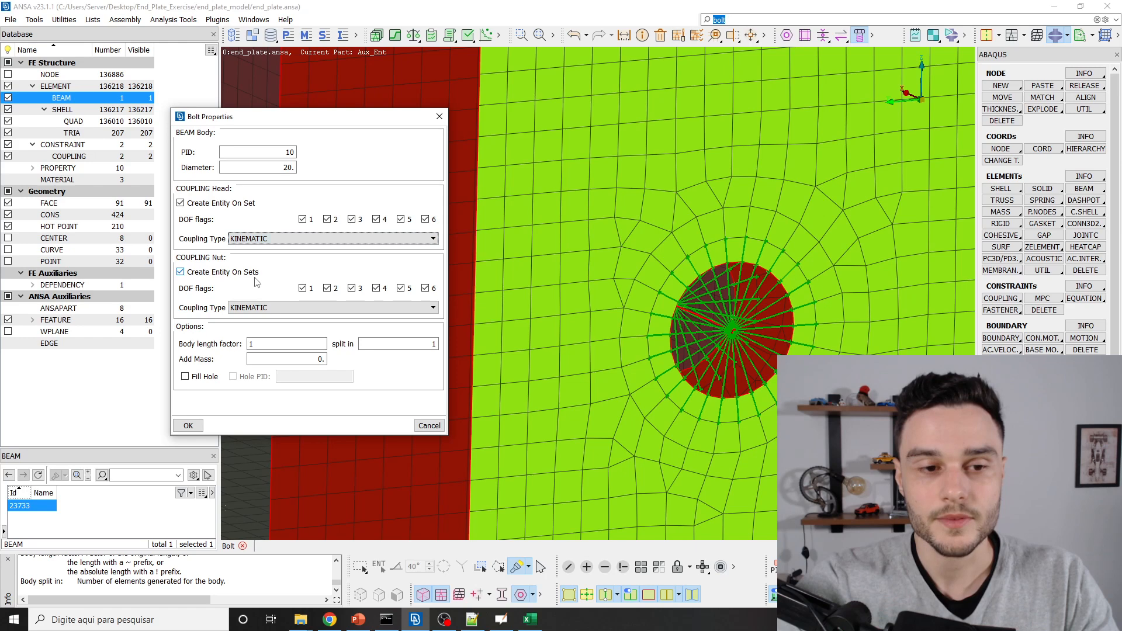
{"action": "left_click", "coordinate": [247, 313]}
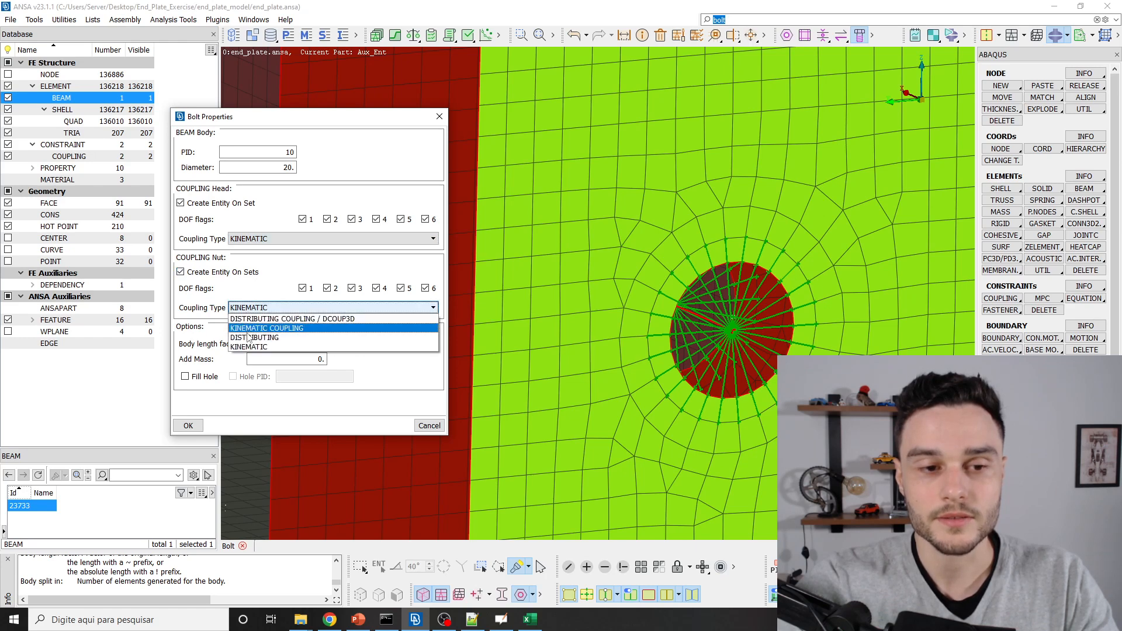
{"action": "left_click", "coordinate": [249, 347]}
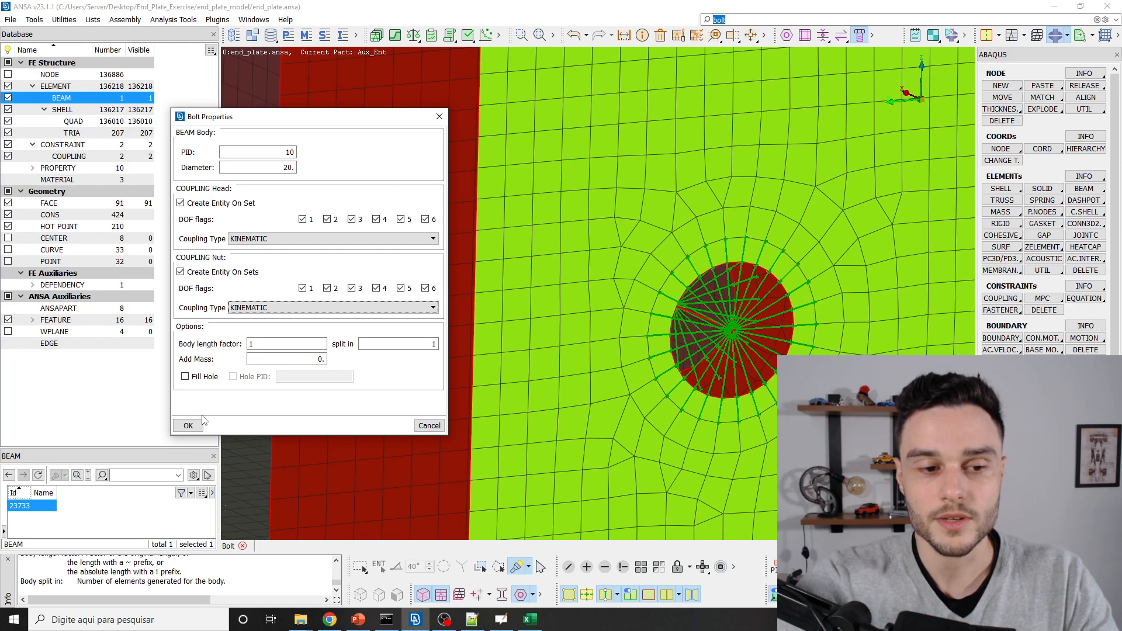
Confirm the bolt properties, place the bolt in the connection_entities part, and close the Bolt tool.
{"action": "left_click", "coordinate": [188, 426]}
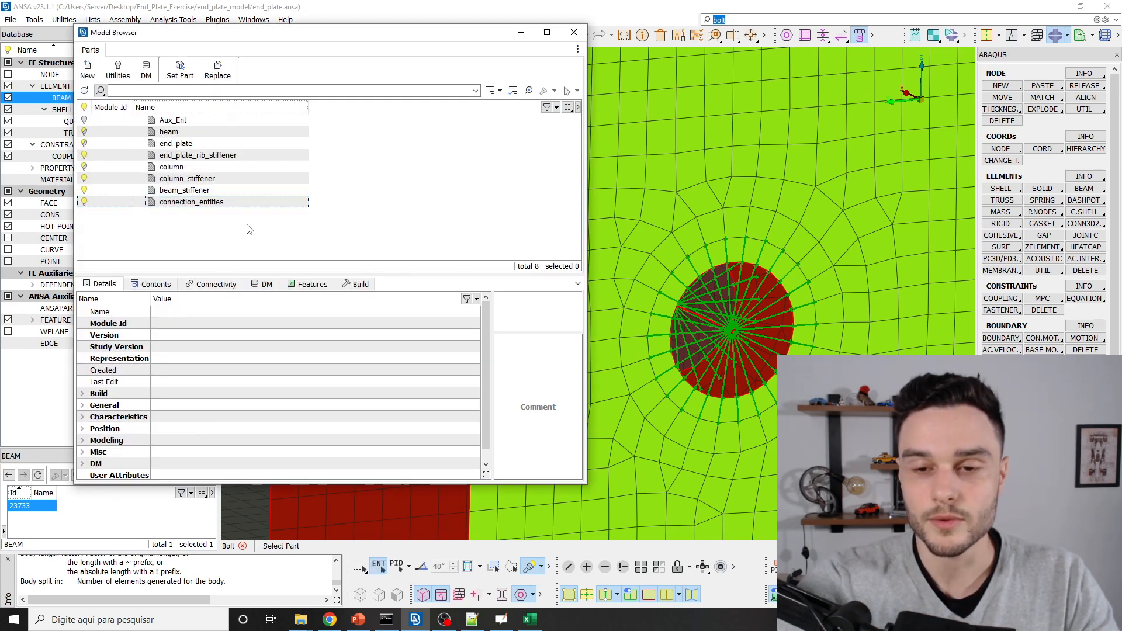
{"action": "double_click", "coordinate": [176, 204]}
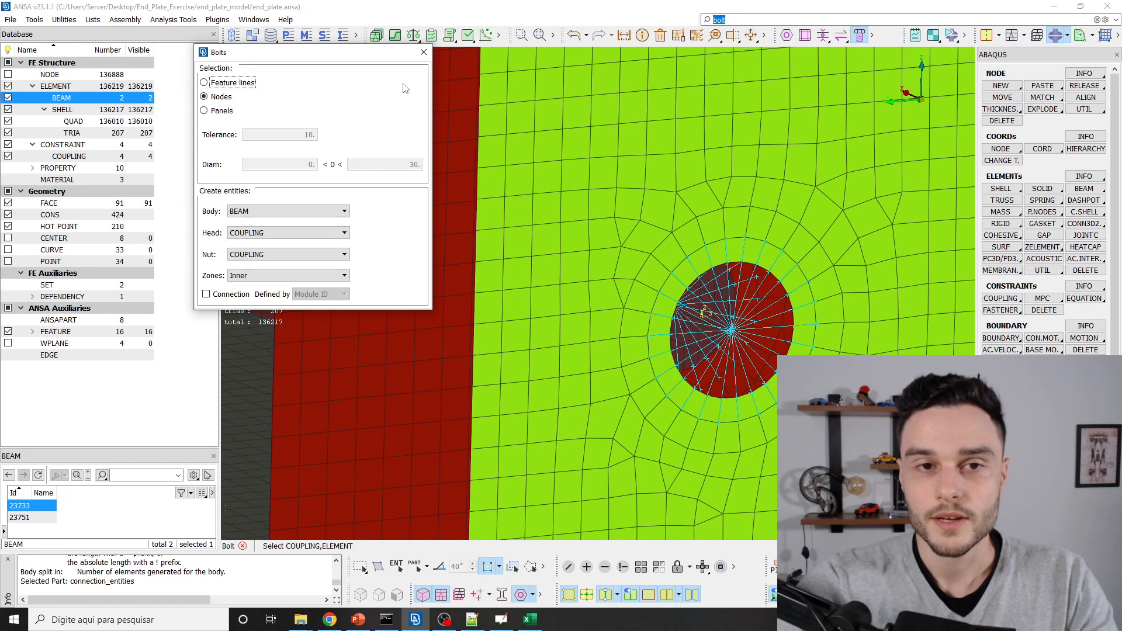
{"action": "left_click", "coordinate": [424, 54]}
Examine the new bolt's couplings on the end plate and the column flange, including the gap between the plates.
{"action": "scroll", "coordinate": [660, 316], "scroll_direction": "down", "scroll_amount": 3}
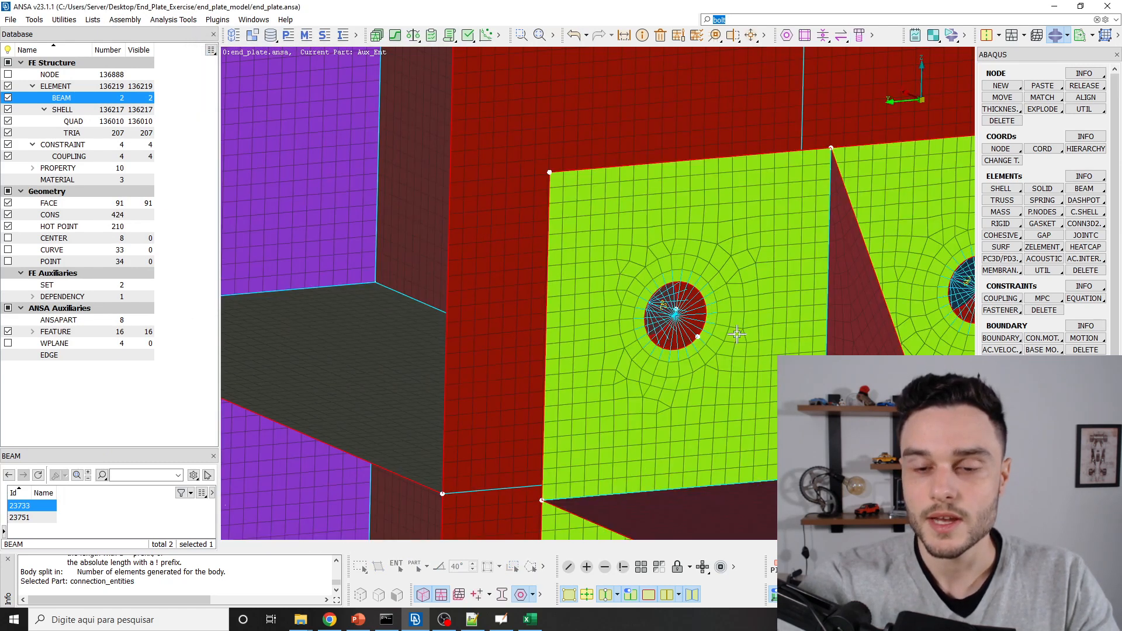
{"action": "scroll", "coordinate": [663, 316], "scroll_direction": "up", "scroll_amount": 3}
{"action": "left_click_drag", "start_coordinate": [674, 273], "coordinate": [686, 283], "text": "ctrl"}
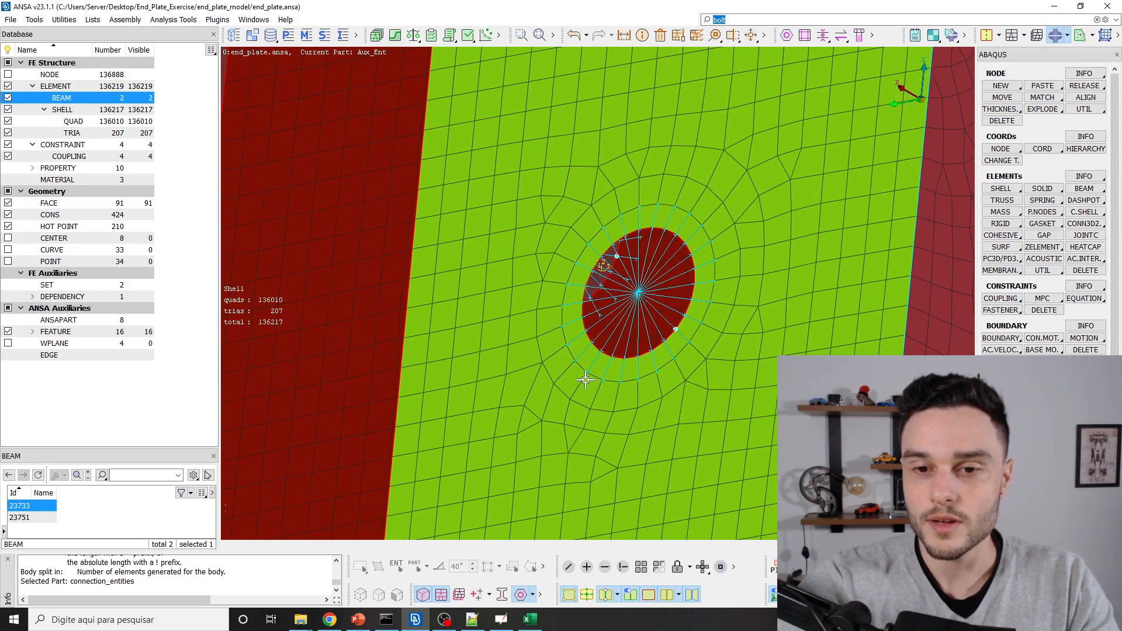
{"action": "left_click_drag", "start_coordinate": [658, 328], "coordinate": [535, 250], "text": "ctrl"}
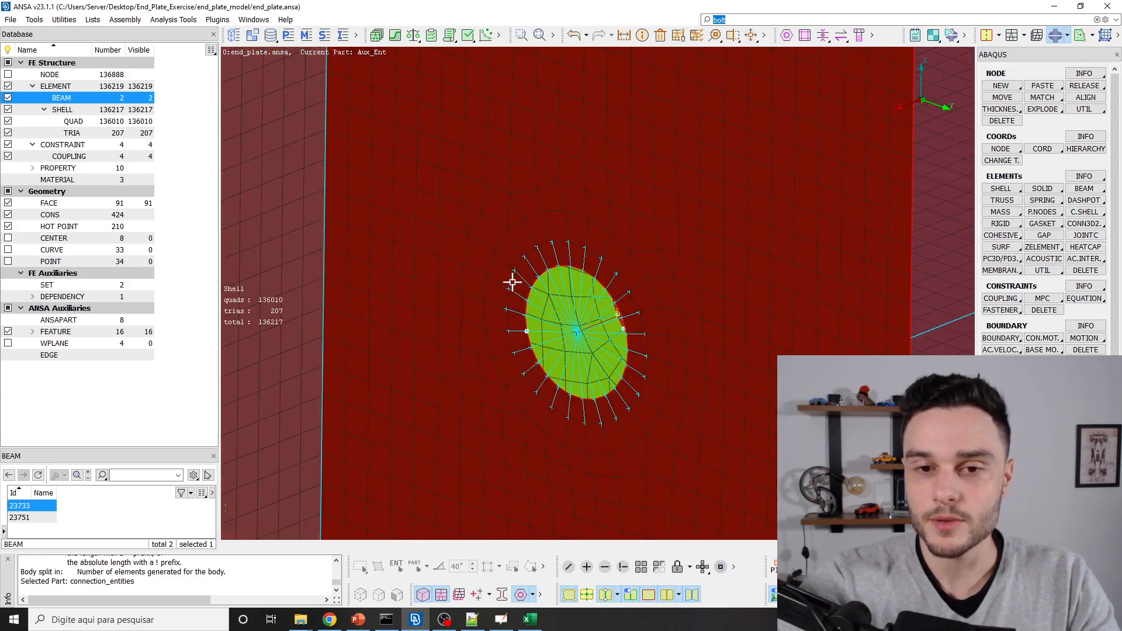
{"action": "left_click_drag", "start_coordinate": [669, 382], "coordinate": [518, 313], "text": "ctrl"}
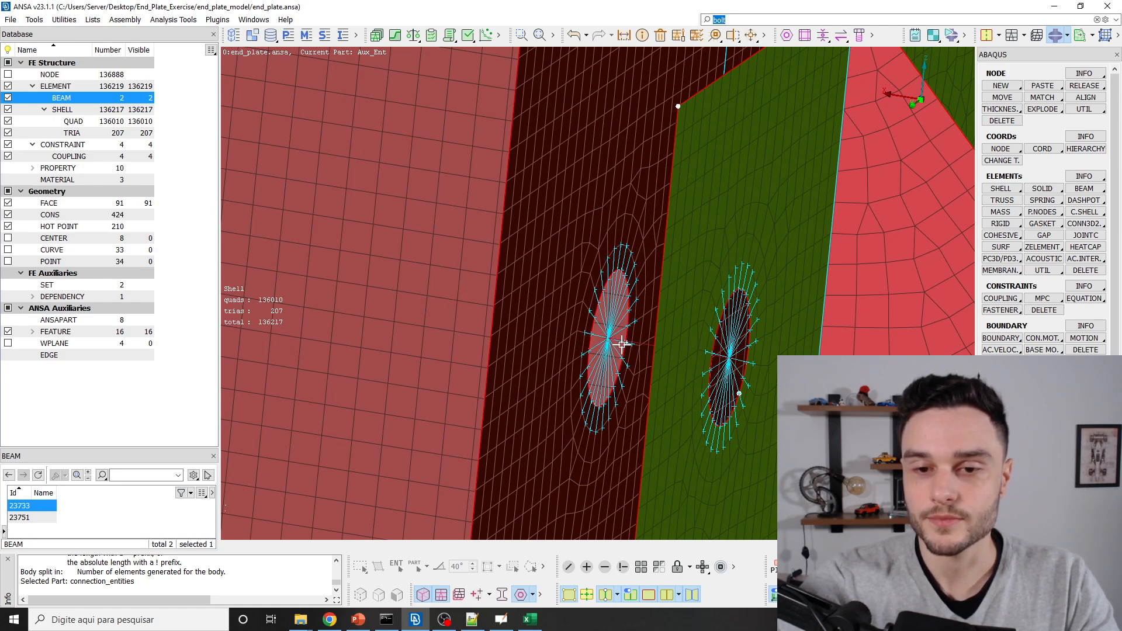
{"action": "scroll", "coordinate": [607, 339], "scroll_direction": "down", "scroll_amount": 3}
{"action": "scroll", "coordinate": [638, 348], "scroll_direction": "up", "scroll_amount": 3}
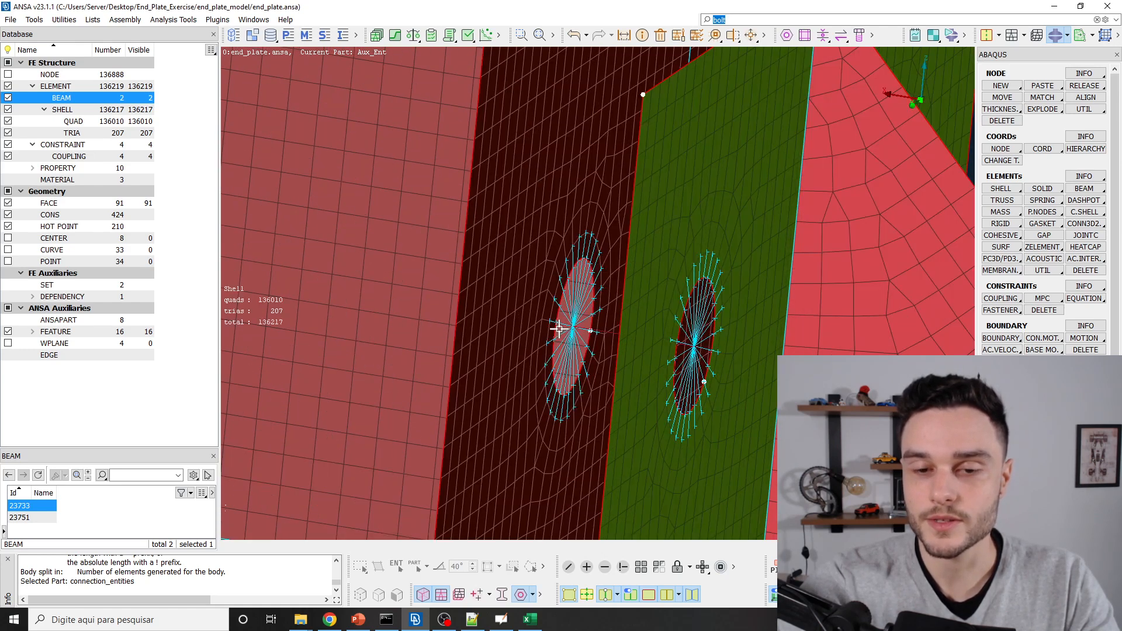
{"action": "left_click_drag", "start_coordinate": [726, 351], "coordinate": [526, 246], "text": "ctrl"}
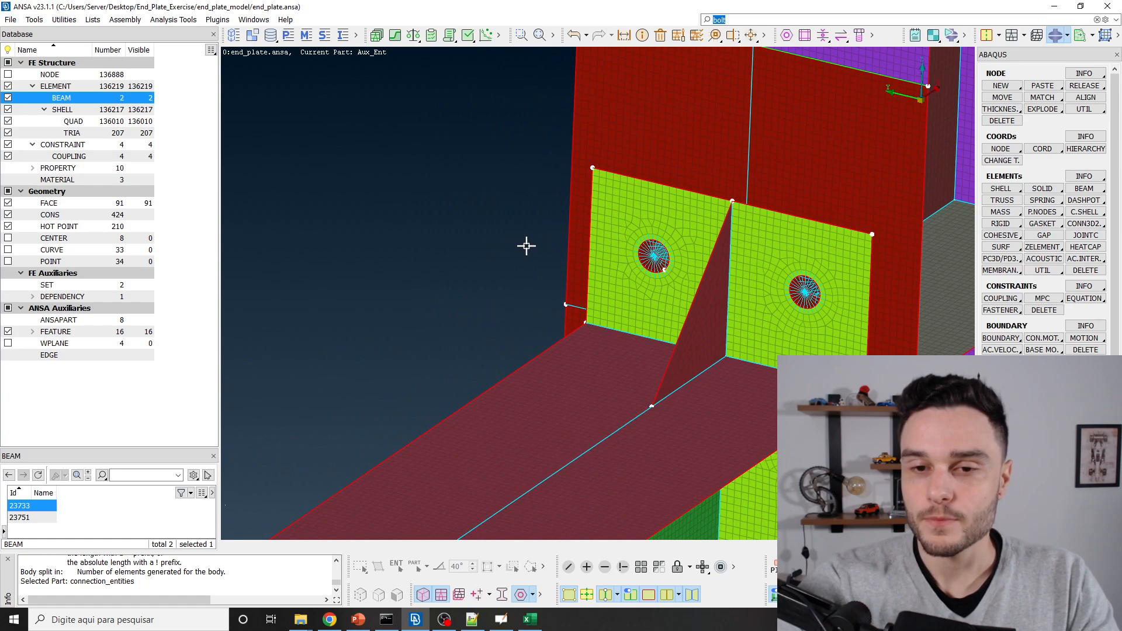
Compare the two upper bolts on either side of the rib stiffener, checking the beam between their couplings.
{"action": "scroll", "coordinate": [536, 210], "scroll_direction": "down", "scroll_amount": 3}
{"action": "scroll", "coordinate": [612, 279], "scroll_direction": "up", "scroll_amount": 3}
{"action": "left_click_drag", "start_coordinate": [613, 278], "coordinate": [595, 355], "text": "ctrl"}
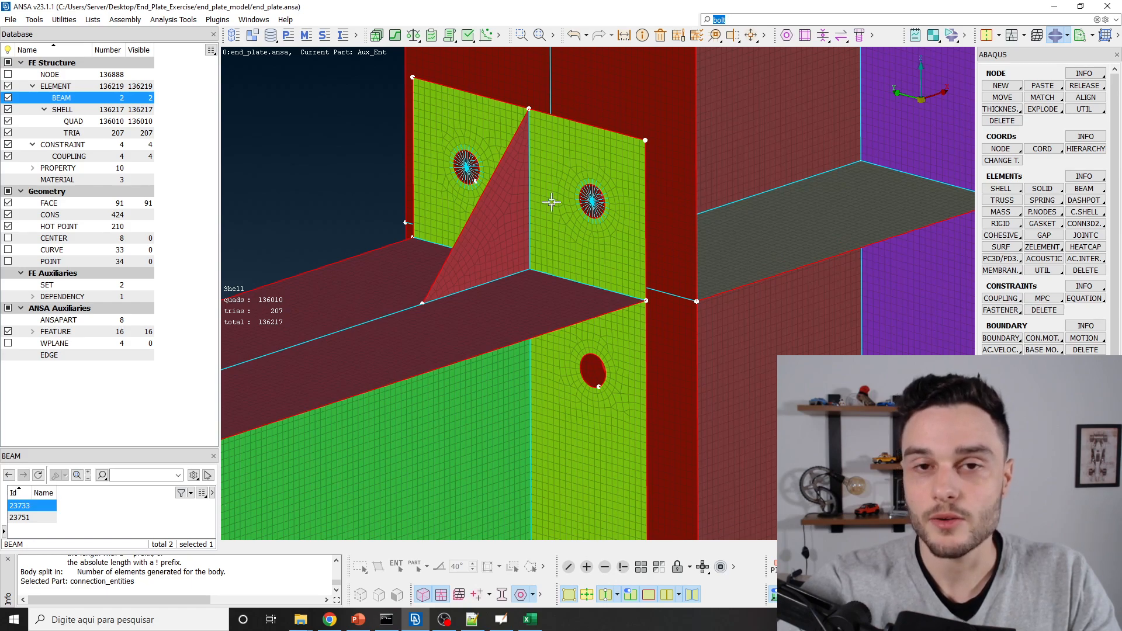
{"action": "scroll", "coordinate": [599, 178], "scroll_direction": "up", "scroll_amount": 3}
{"action": "scroll", "coordinate": [596, 215], "scroll_direction": "up", "scroll_amount": 3}
{"action": "left_click_drag", "start_coordinate": [596, 215], "coordinate": [639, 183], "text": "ctrl"}
{"action": "scroll", "coordinate": [755, 221], "scroll_direction": "up", "scroll_amount": 3}
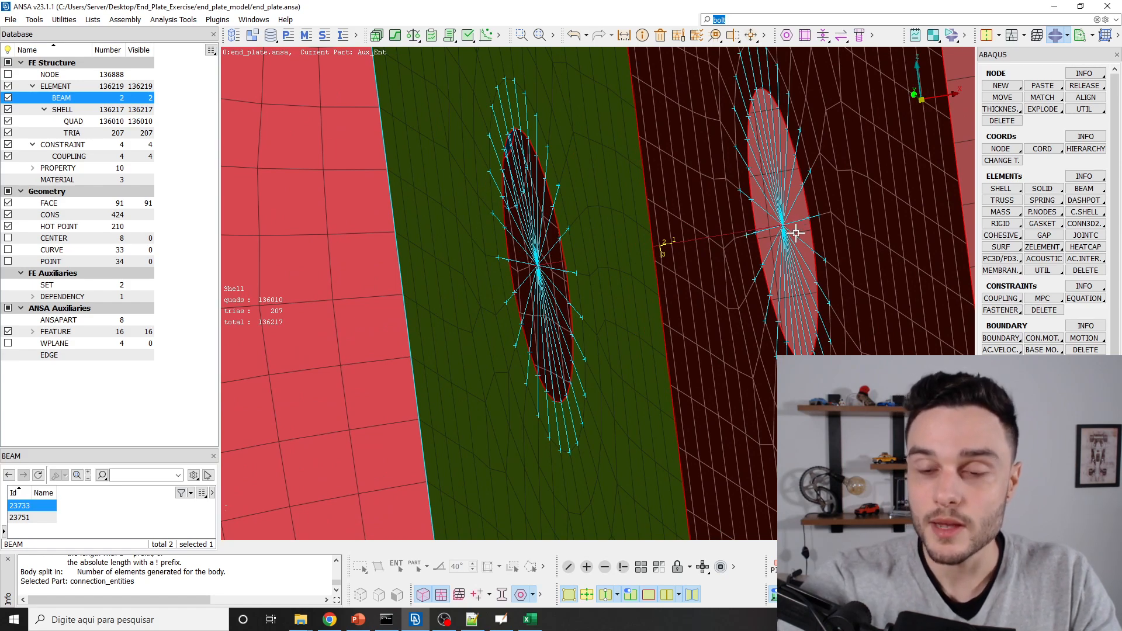
{"action": "scroll", "coordinate": [796, 233], "scroll_direction": "down", "scroll_amount": 6}
{"action": "left_click_drag", "start_coordinate": [770, 238], "coordinate": [804, 285], "text": "ctrl"}
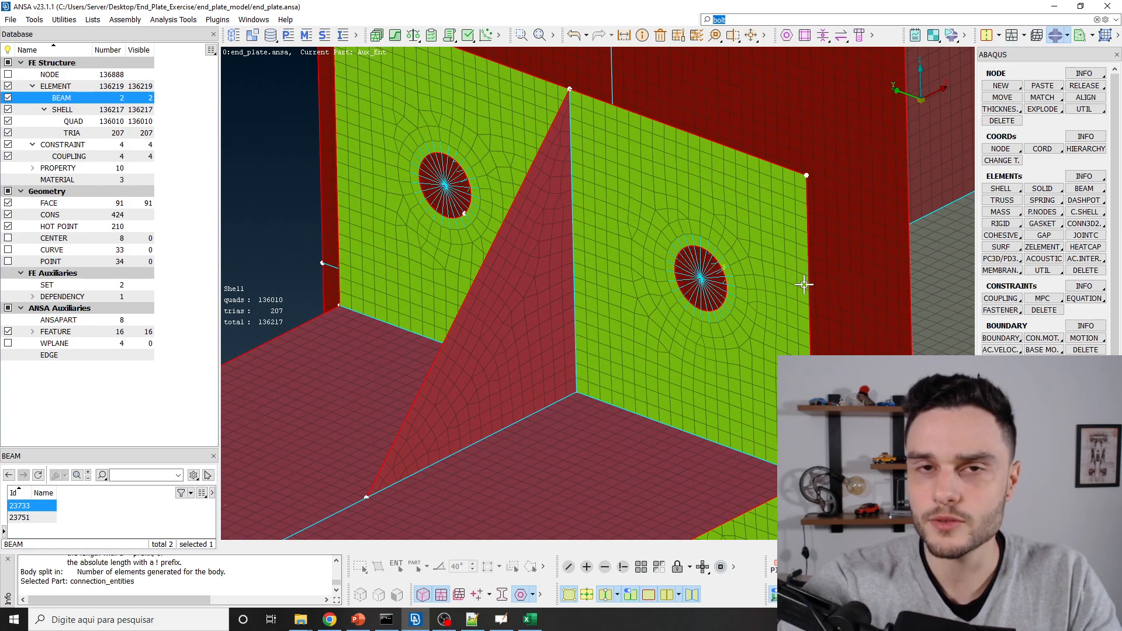
{"action": "left_click_drag", "start_coordinate": [721, 242], "coordinate": [716, 260], "text": "ctrl"}
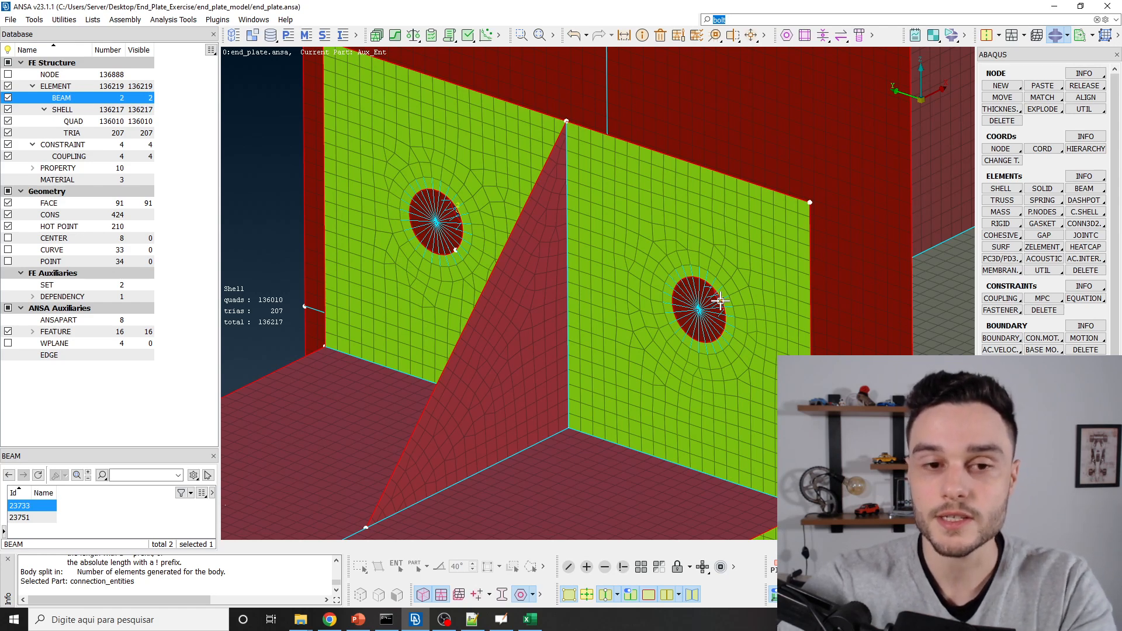
Look over the remaining empty bolt holes in the end plate below the beam's top flange.
{"action": "scroll", "coordinate": [651, 146], "scroll_direction": "down", "scroll_amount": 4}
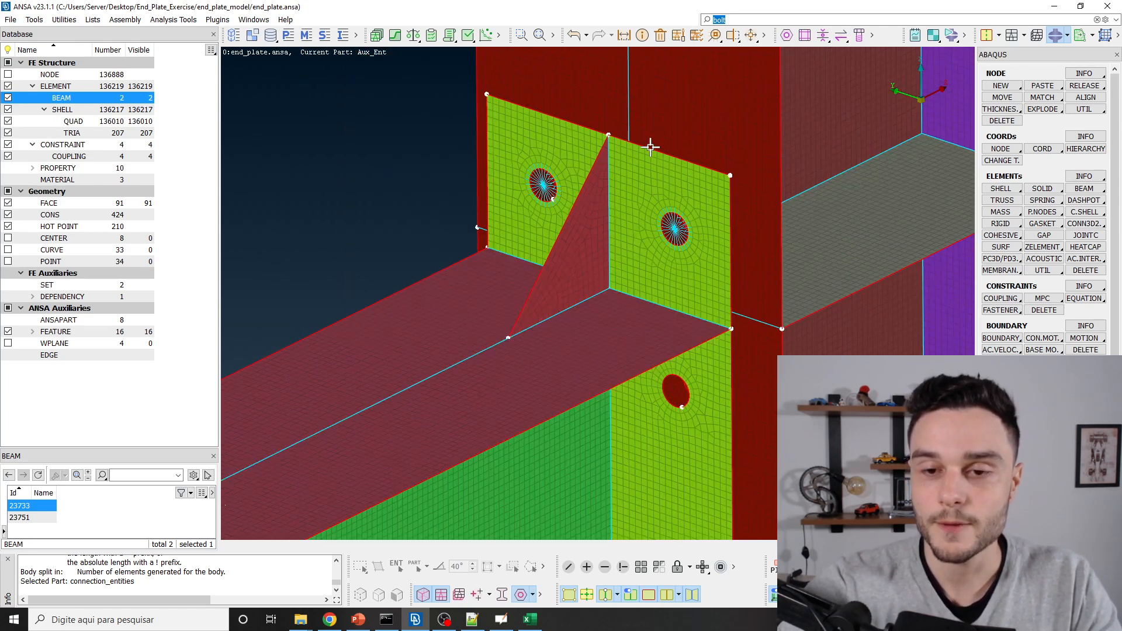
{"action": "scroll", "coordinate": [691, 244], "scroll_direction": "up", "scroll_amount": 4}
{"action": "middle_click_drag", "start_coordinate": [679, 190], "coordinate": [669, 233], "text": "ctrl"}
{"action": "left_click_drag", "start_coordinate": [668, 233], "coordinate": [611, 256], "text": "ctrl"}
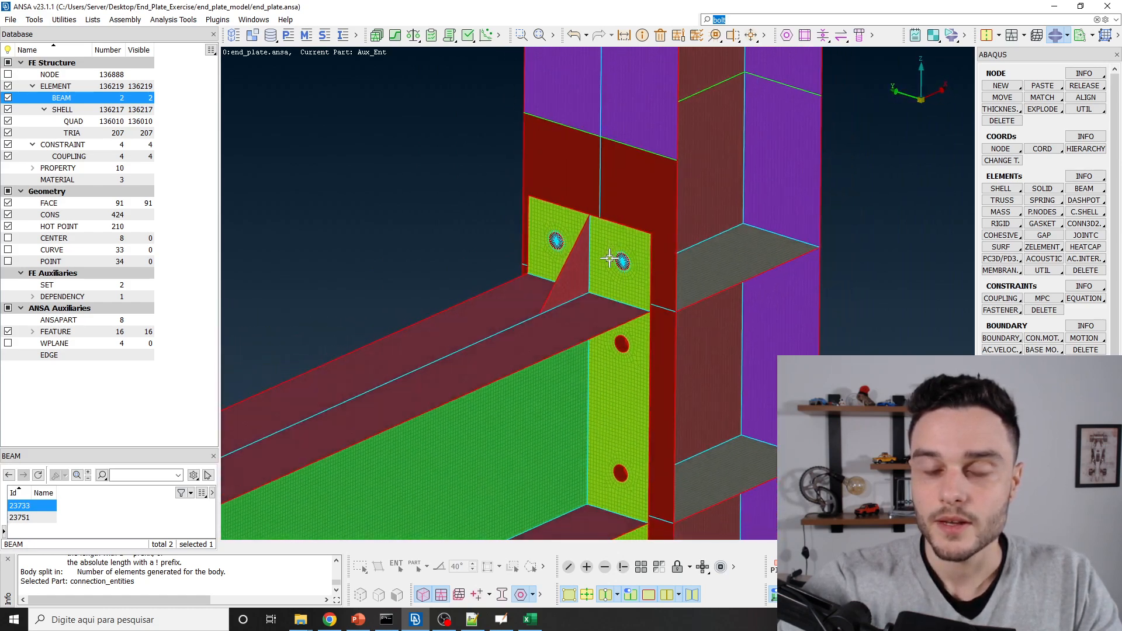
{"action": "scroll", "coordinate": [629, 361], "scroll_direction": "up", "scroll_amount": 3}
{"action": "scroll", "coordinate": [520, 190], "scroll_direction": "up", "scroll_amount": 3}
{"action": "scroll", "coordinate": [461, 125], "scroll_direction": "down", "scroll_amount": 3}
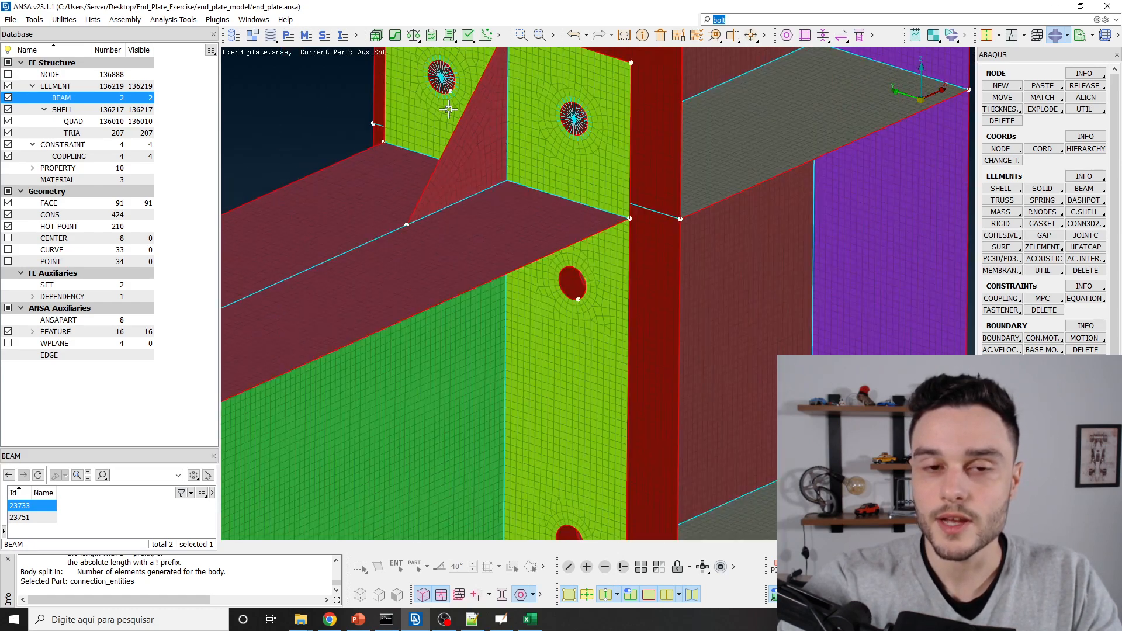
{"action": "scroll", "coordinate": [523, 190], "scroll_direction": "down", "scroll_amount": 3}
{"action": "scroll", "coordinate": [522, 189], "scroll_direction": "up", "scroll_amount": 4}
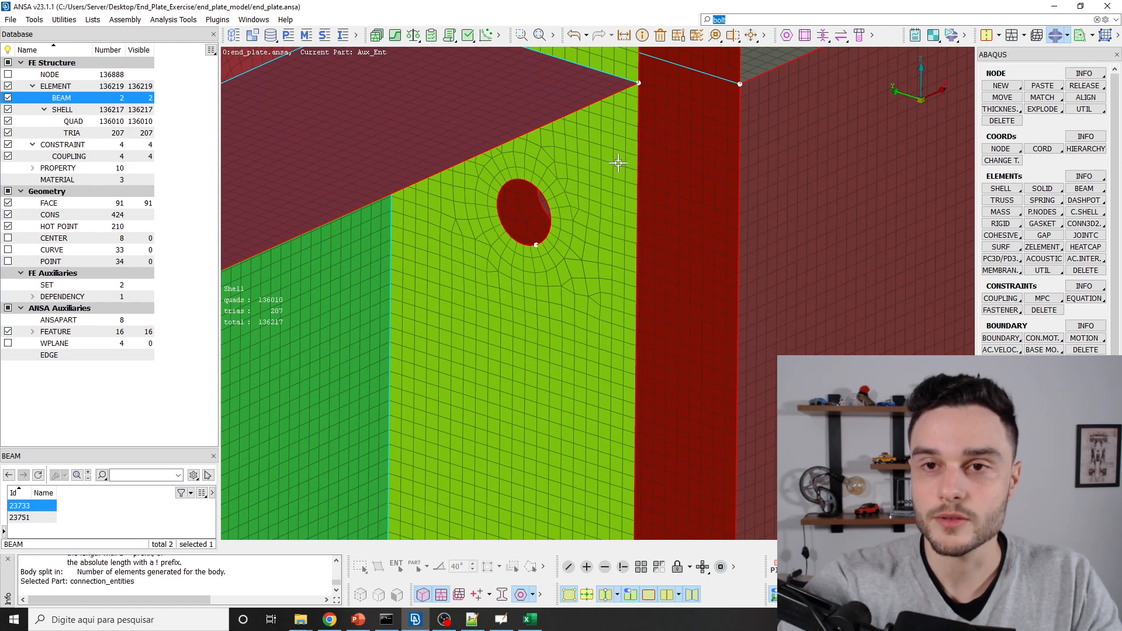
Start a Nodes-based bolt and pick the inner zone around the end plate hole below the beam's top flange as its head.
{"action": "left_click", "coordinate": [859, 35]}
{"action": "scroll", "coordinate": [686, 271], "scroll_direction": "down", "scroll_amount": 2}
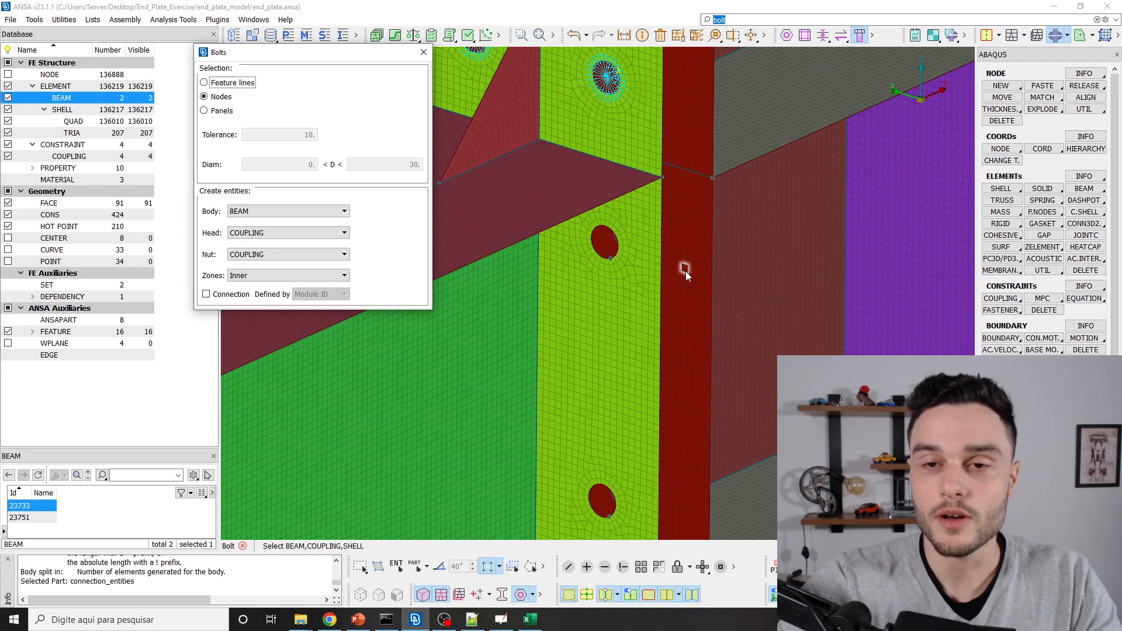
{"action": "scroll", "coordinate": [602, 273], "scroll_direction": "up", "scroll_amount": 3}
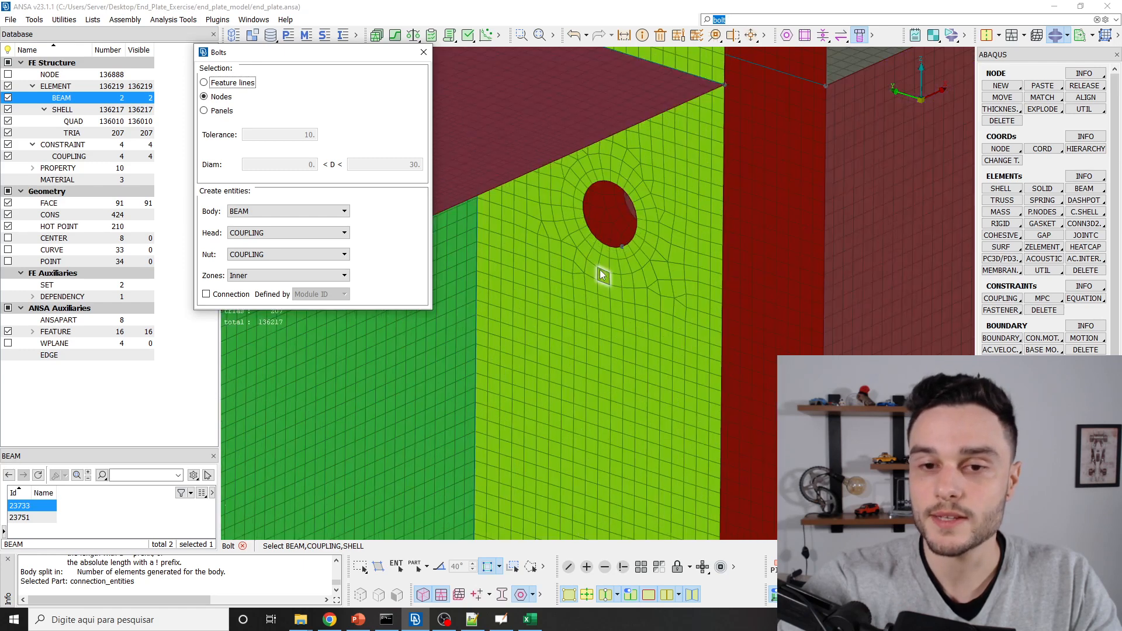
{"action": "scroll", "coordinate": [604, 251], "scroll_direction": "up", "scroll_amount": 3}
{"action": "left_click", "coordinate": [212, 98]}
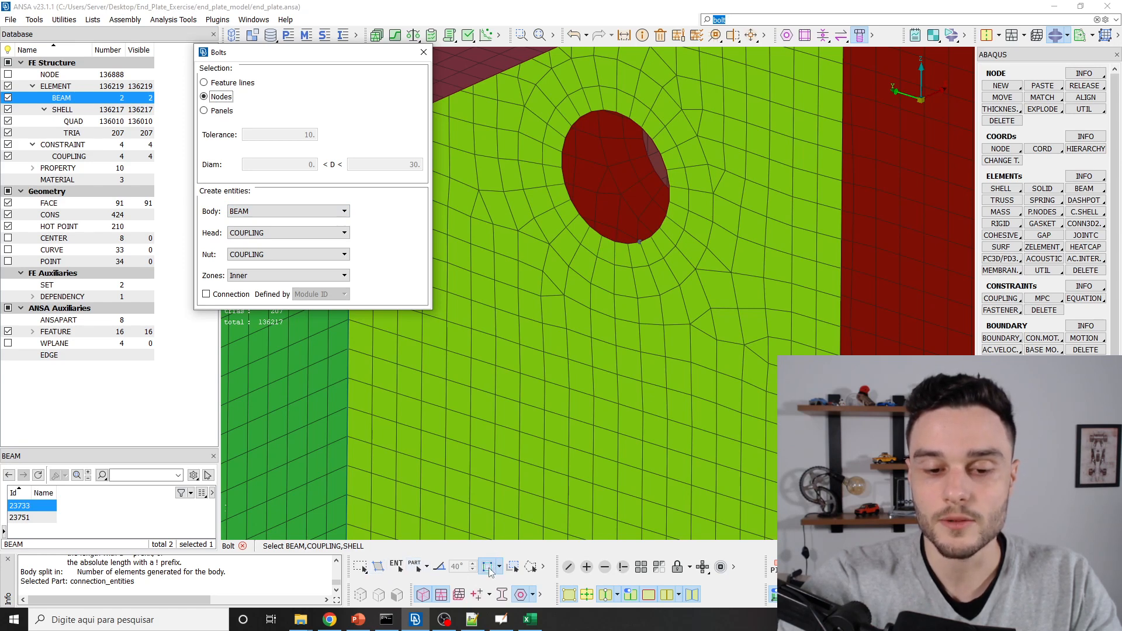
{"action": "left_click", "coordinate": [608, 251]}
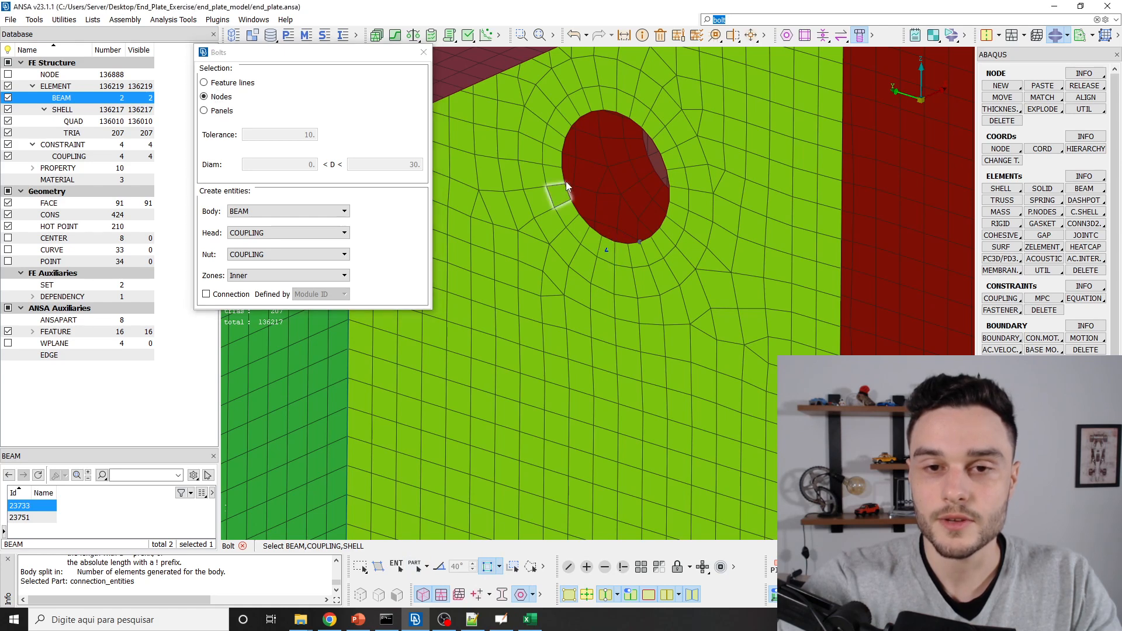
{"action": "left_click", "coordinate": [652, 129]}
{"action": "middle_click", "coordinate": [652, 130]}
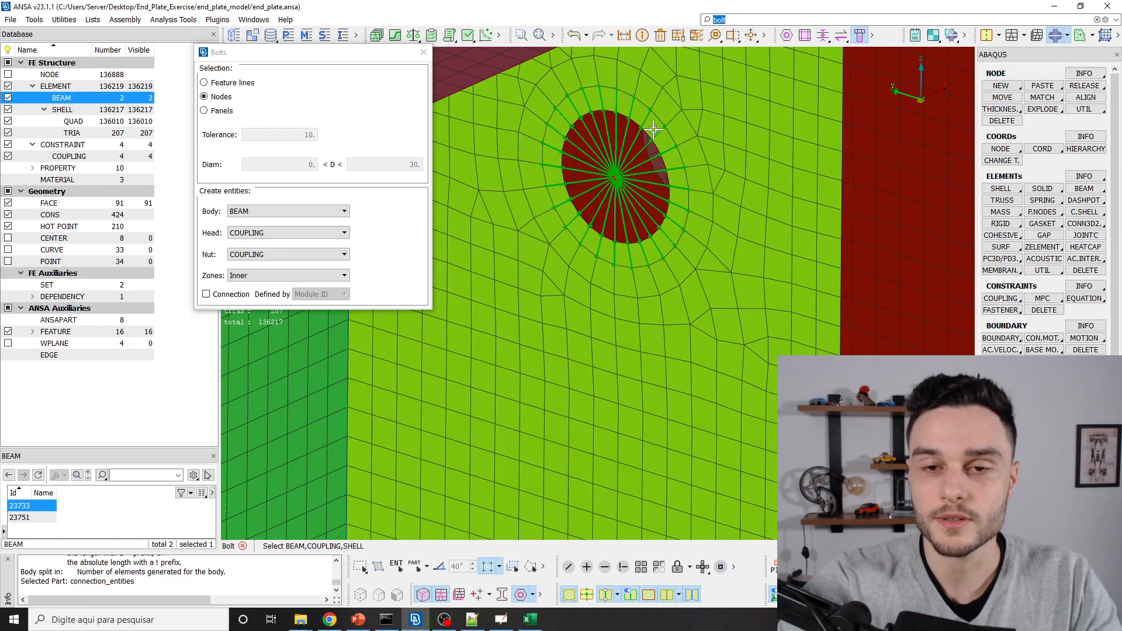
Pick the inner zone around the matching hole in the column flange as the bolt's nut coupling.
{"action": "scroll", "coordinate": [637, 165], "scroll_direction": "down", "scroll_amount": 4}
{"action": "left_click_drag", "start_coordinate": [637, 165], "coordinate": [504, 150], "text": "ctrl"}
{"action": "scroll", "coordinate": [724, 209], "scroll_direction": "up", "scroll_amount": 4}
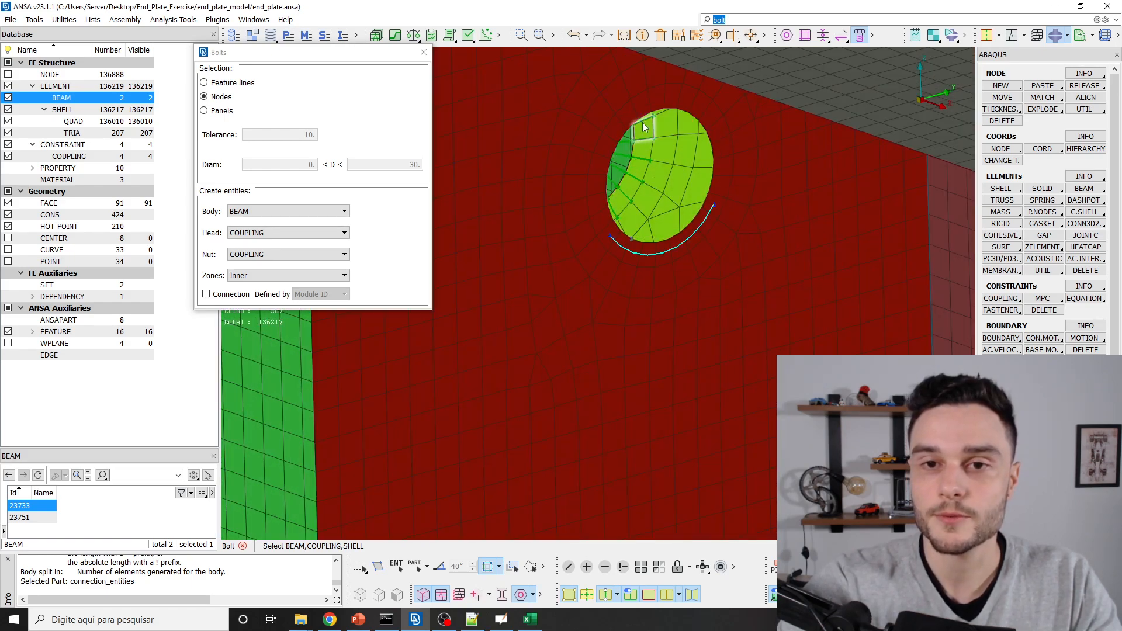
{"action": "left_click", "coordinate": [646, 105]}
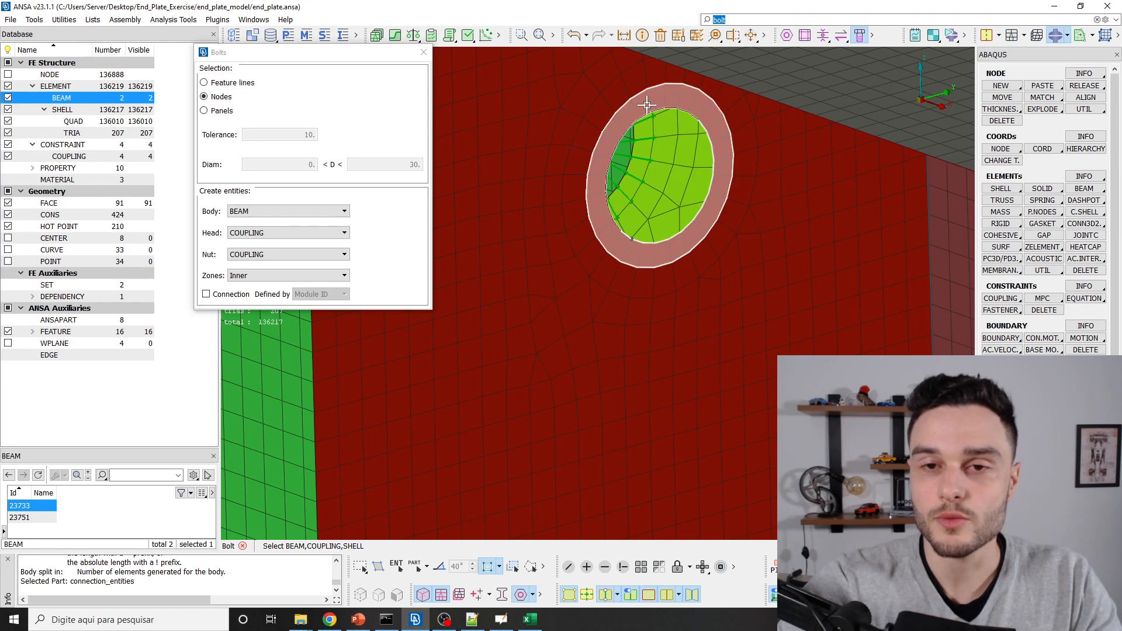
{"action": "middle_click", "coordinate": [647, 106]}
{"action": "scroll", "coordinate": [644, 243], "scroll_direction": "down", "scroll_amount": 3}
{"action": "scroll", "coordinate": [643, 242], "scroll_direction": "up", "scroll_amount": 3}
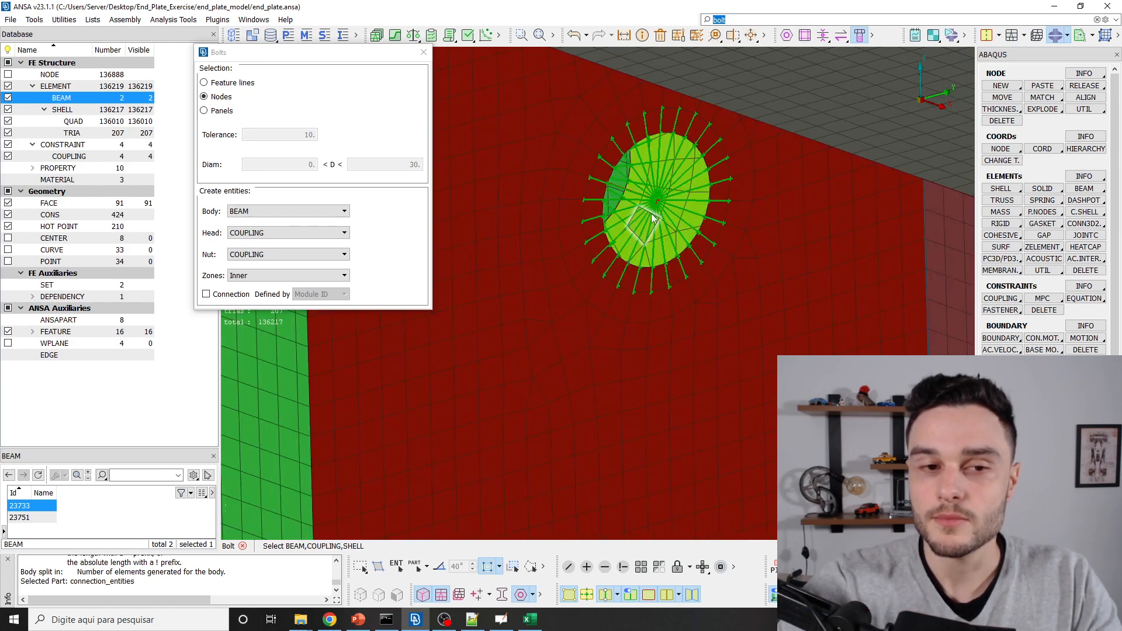
Create the bolt with PID 10, diameter 26 and kinematic couplings in the connection_entities part, and close the Bolt tool.
{"action": "middle_click", "coordinate": [652, 218]}
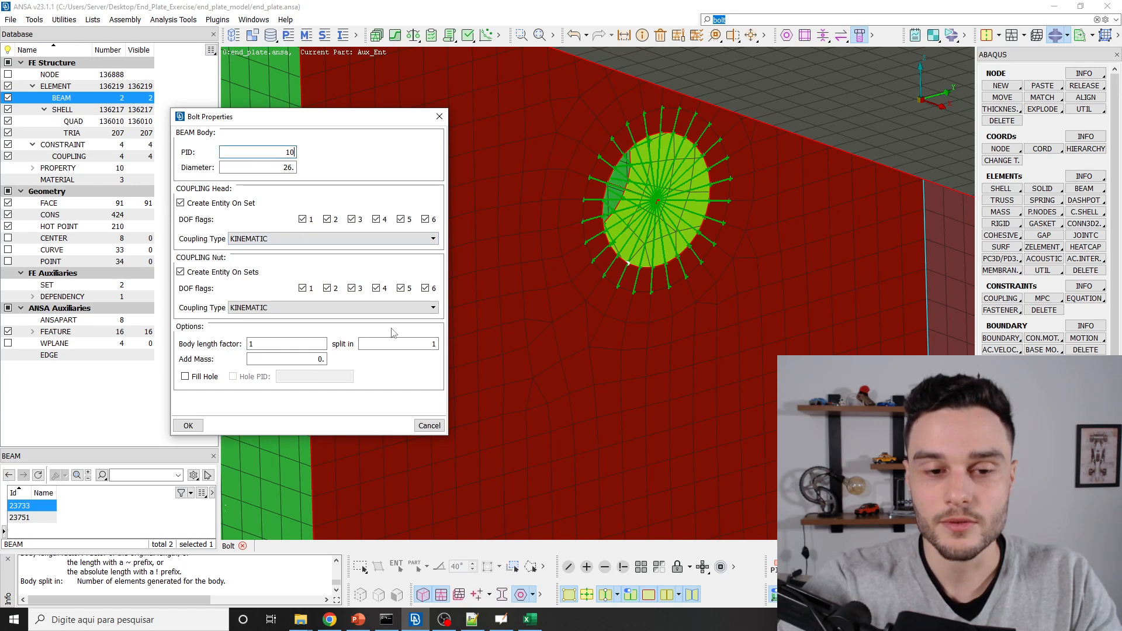
{"action": "key", "text": "Tab"}
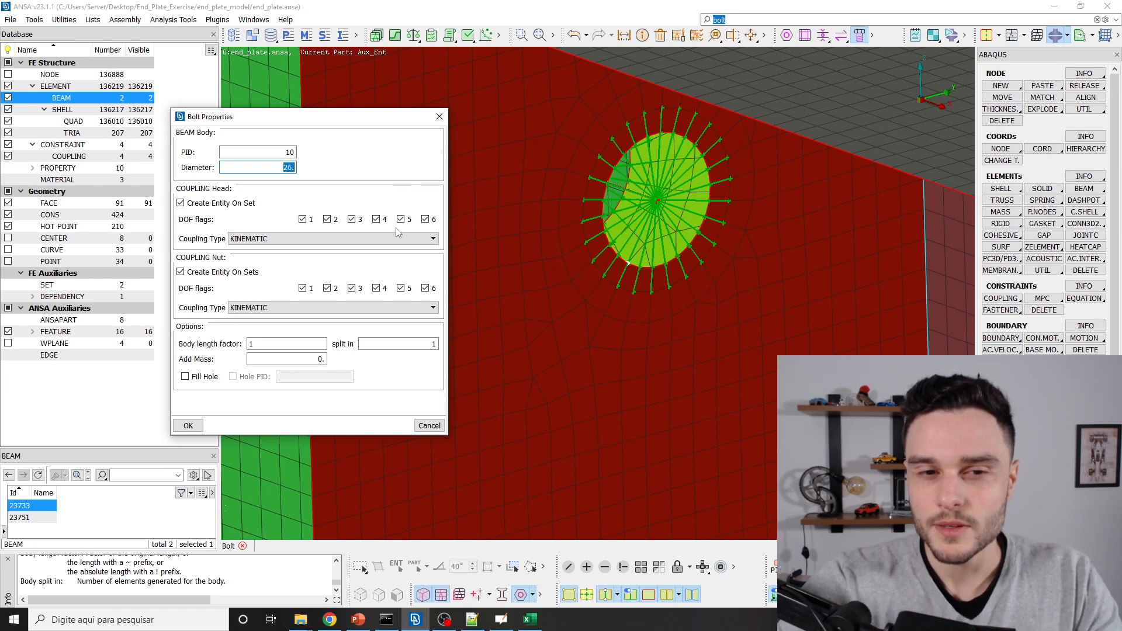
{"action": "double_click", "coordinate": [288, 169]}
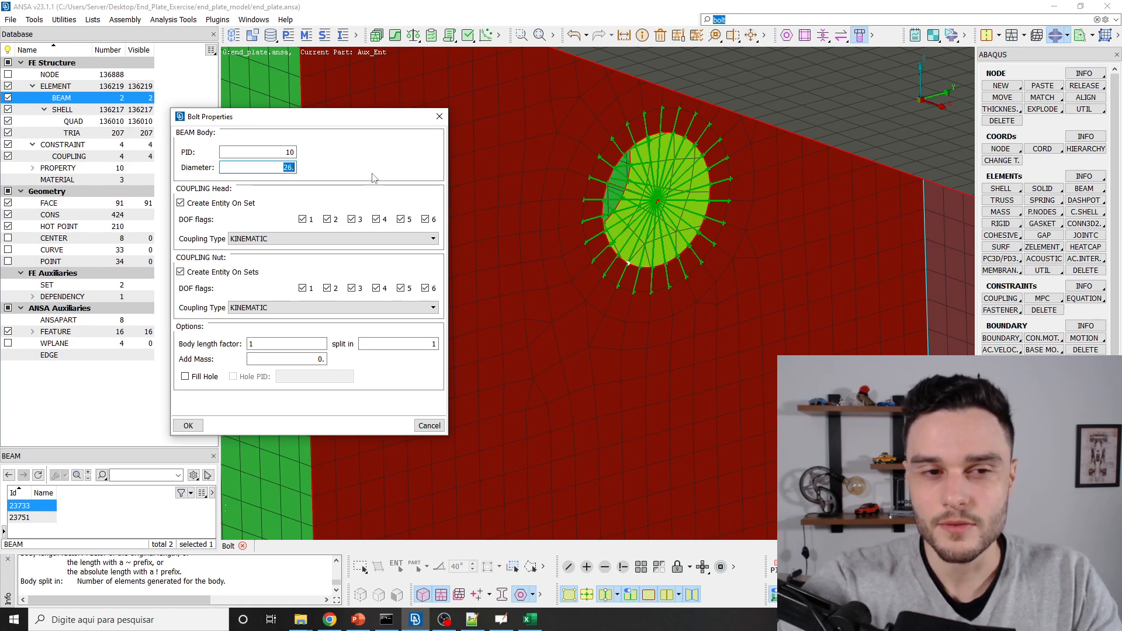
{"action": "double_click", "coordinate": [289, 152]}
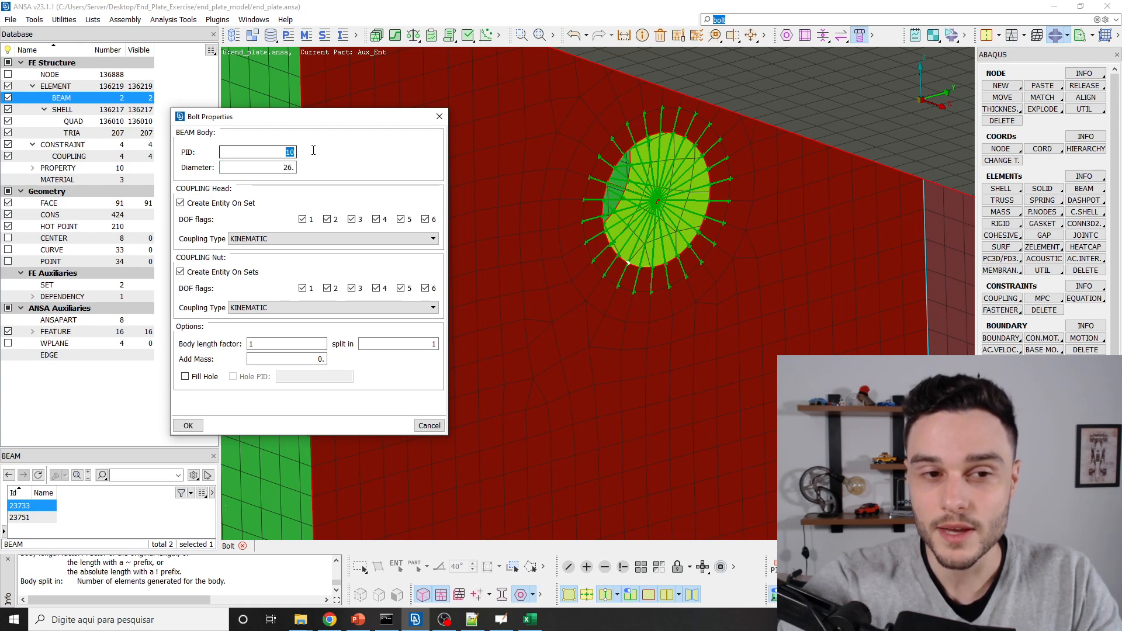
{"action": "double_click", "coordinate": [270, 151]}
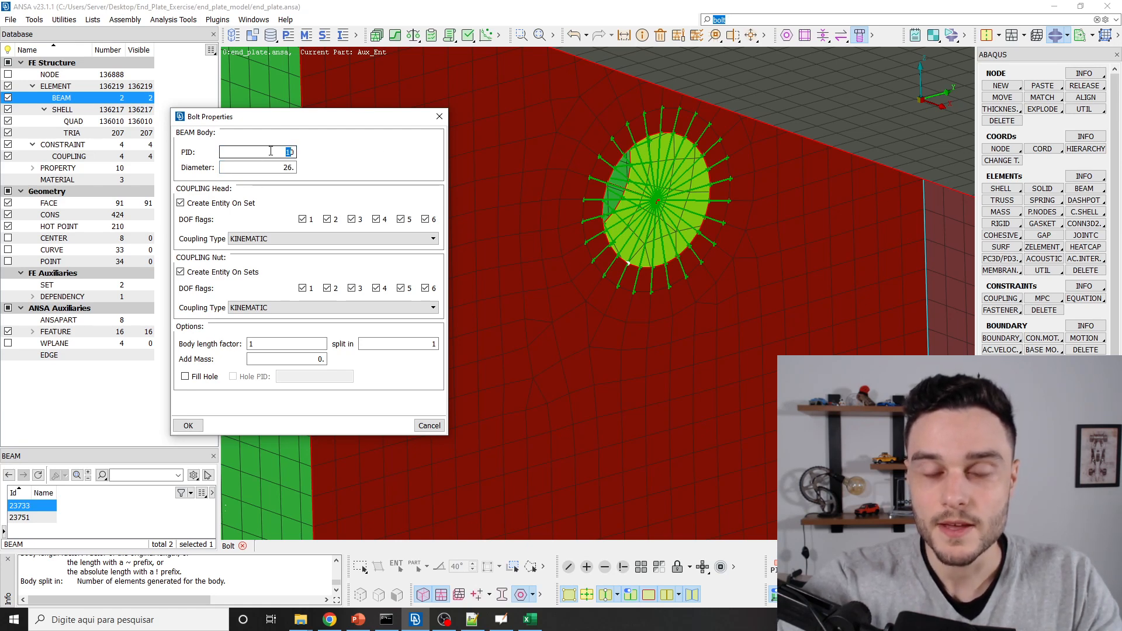
{"action": "left_click", "coordinate": [281, 155]}
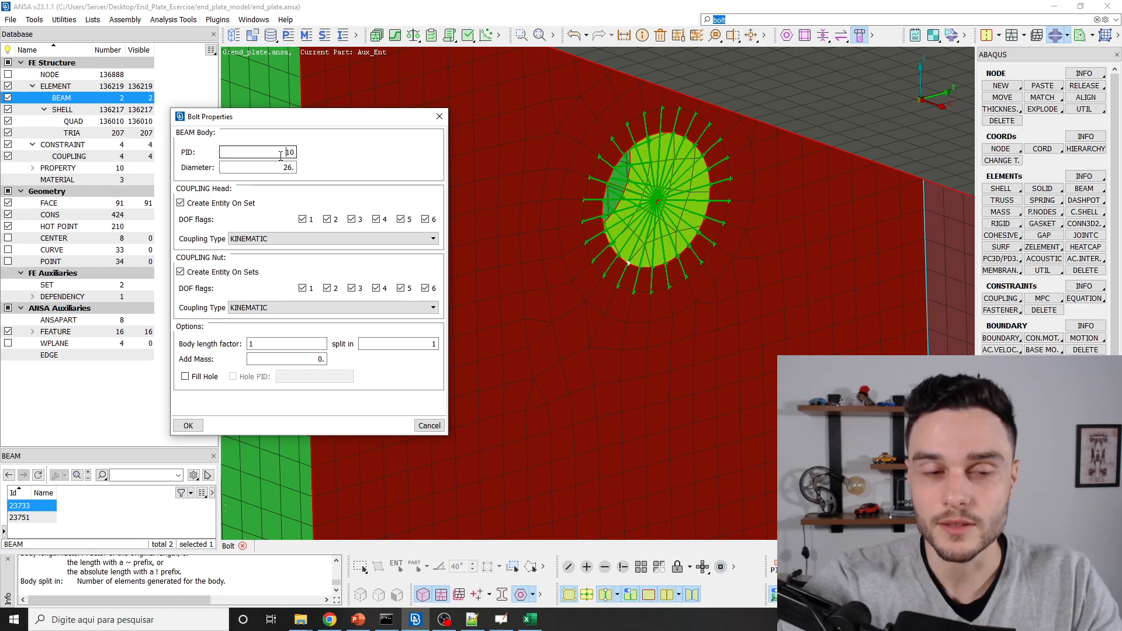
{"action": "left_click_drag", "start_coordinate": [275, 156], "coordinate": [379, 162]}
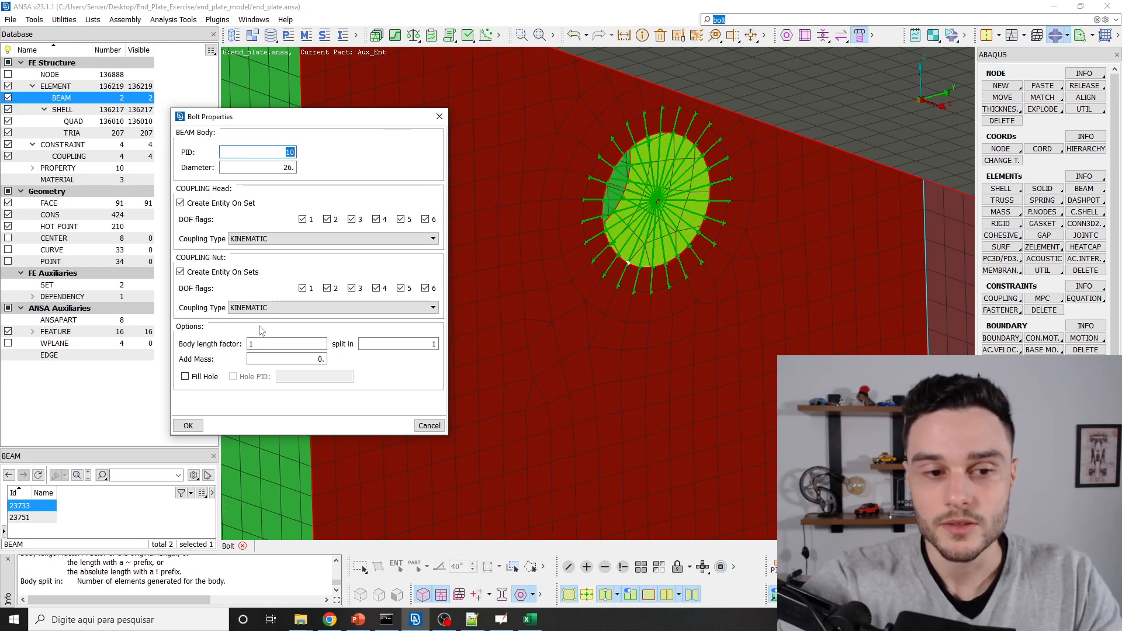
{"action": "left_click", "coordinate": [193, 426]}
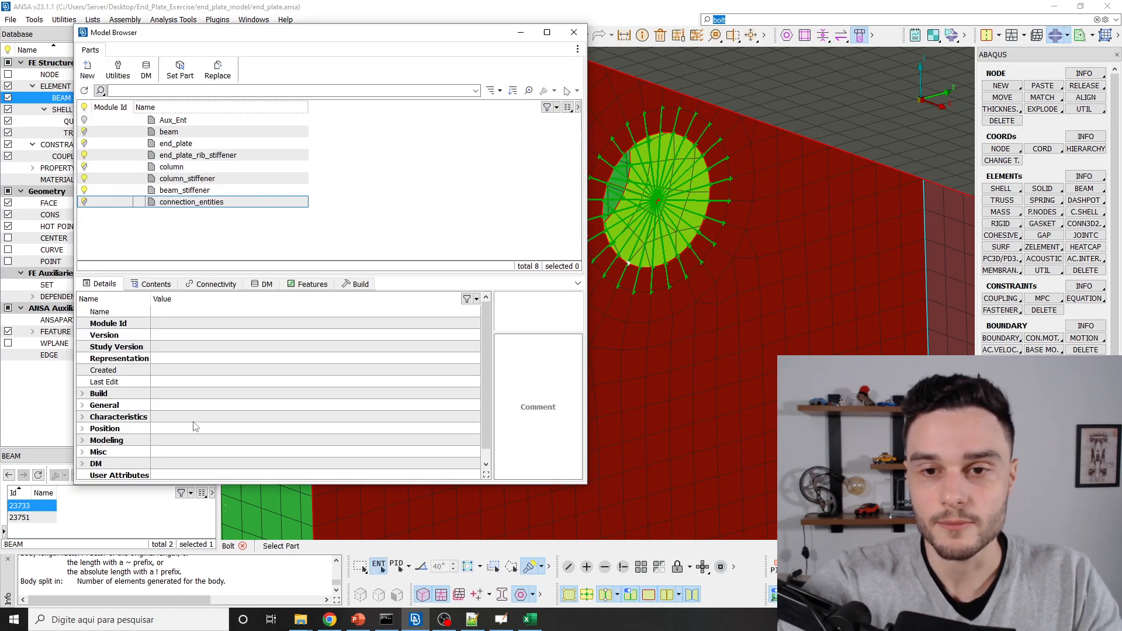
{"action": "double_click", "coordinate": [205, 203]}
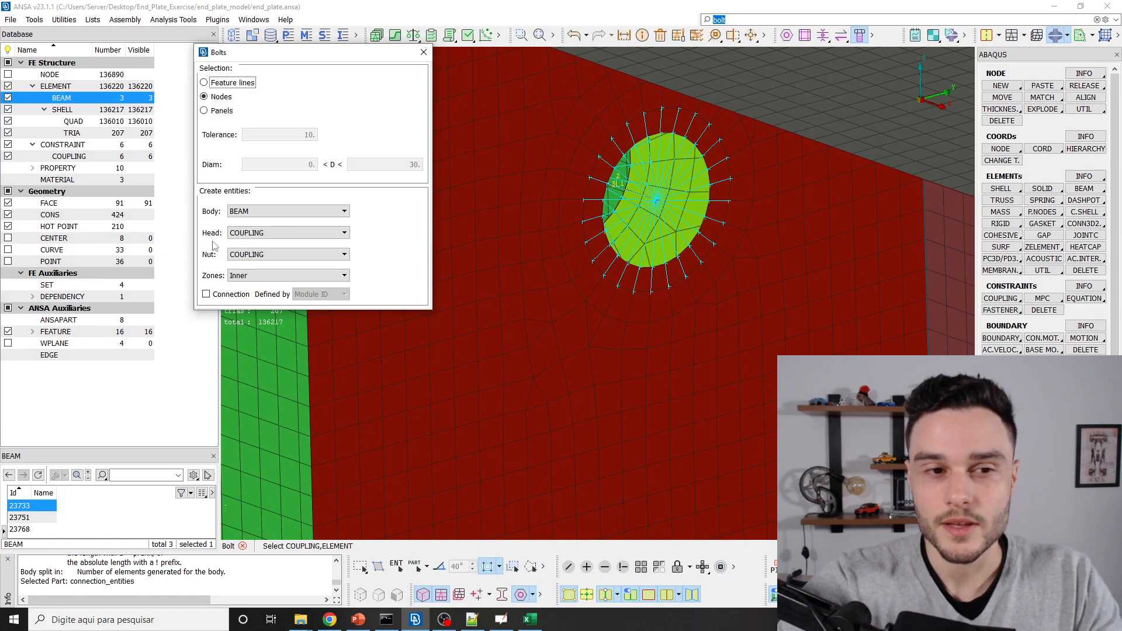
{"action": "scroll", "coordinate": [670, 294], "scroll_direction": "down", "scroll_amount": 3}
{"action": "left_click_drag", "start_coordinate": [669, 293], "coordinate": [731, 245], "text": "ctrl"}
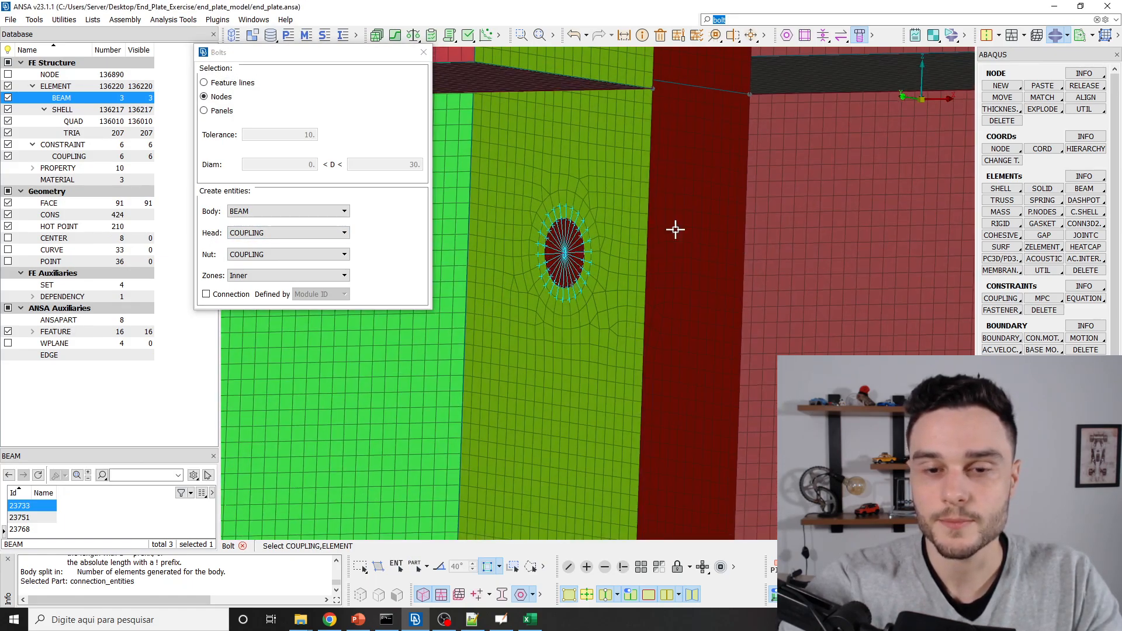
{"action": "left_click", "coordinate": [421, 58]}
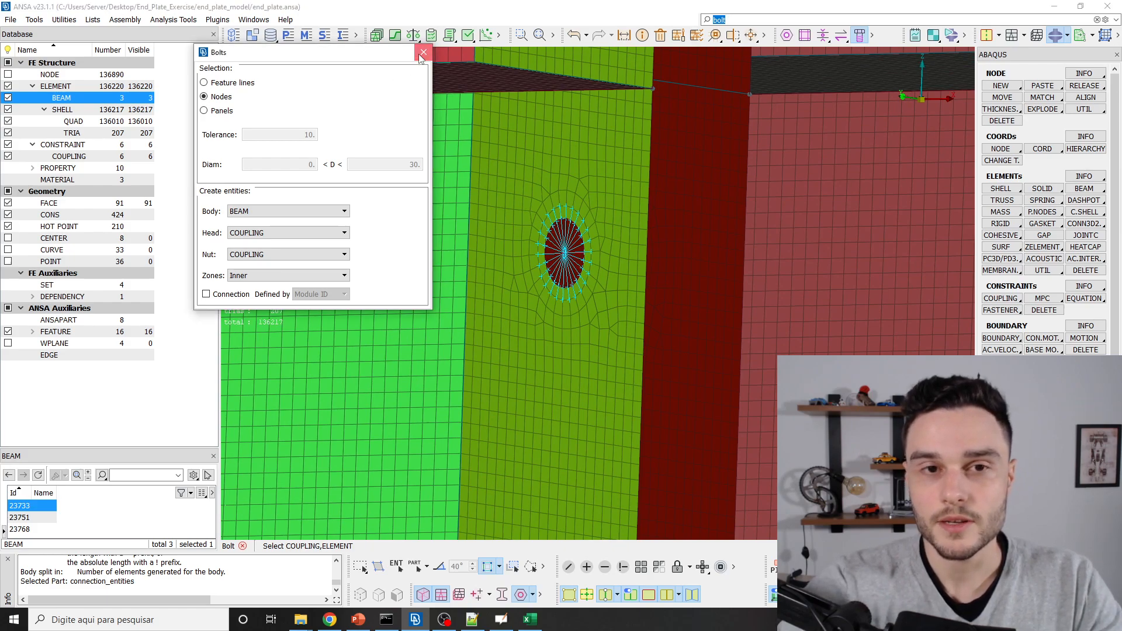
Inspect the new bolt's beam element and its M20_bolt section, checking the section radius, and close the cards without changes.
{"action": "left_click_drag", "start_coordinate": [583, 283], "coordinate": [562, 303], "text": "ctrl"}
{"action": "scroll", "coordinate": [555, 328], "scroll_direction": "up", "scroll_amount": 4}
{"action": "scroll", "coordinate": [555, 328], "scroll_direction": "up", "scroll_amount": 3}
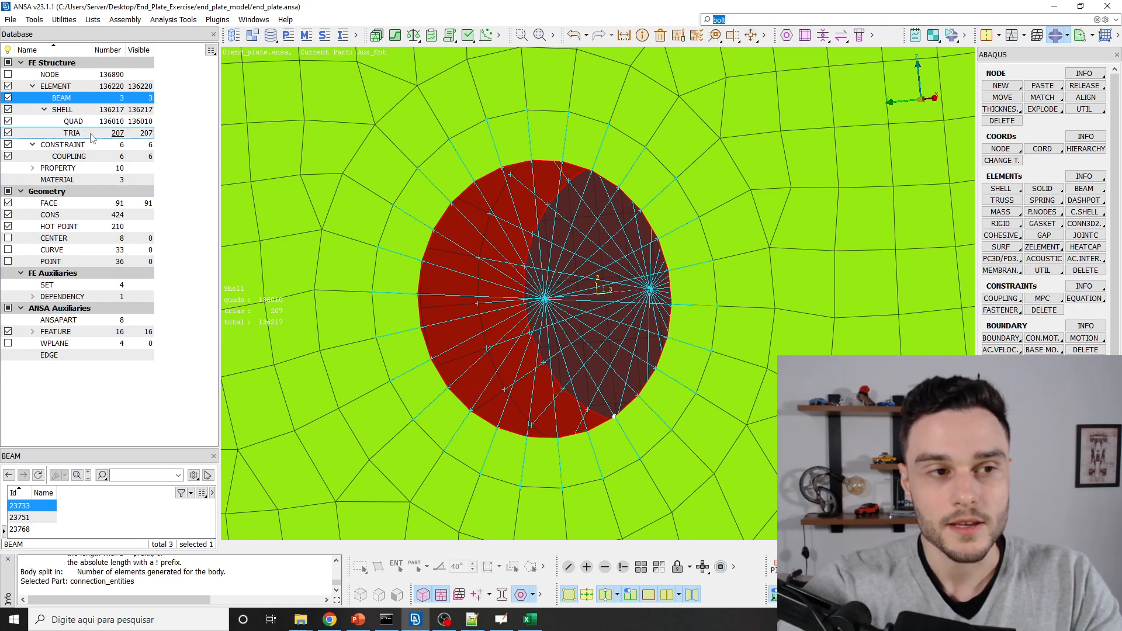
{"action": "left_click", "coordinate": [68, 99]}
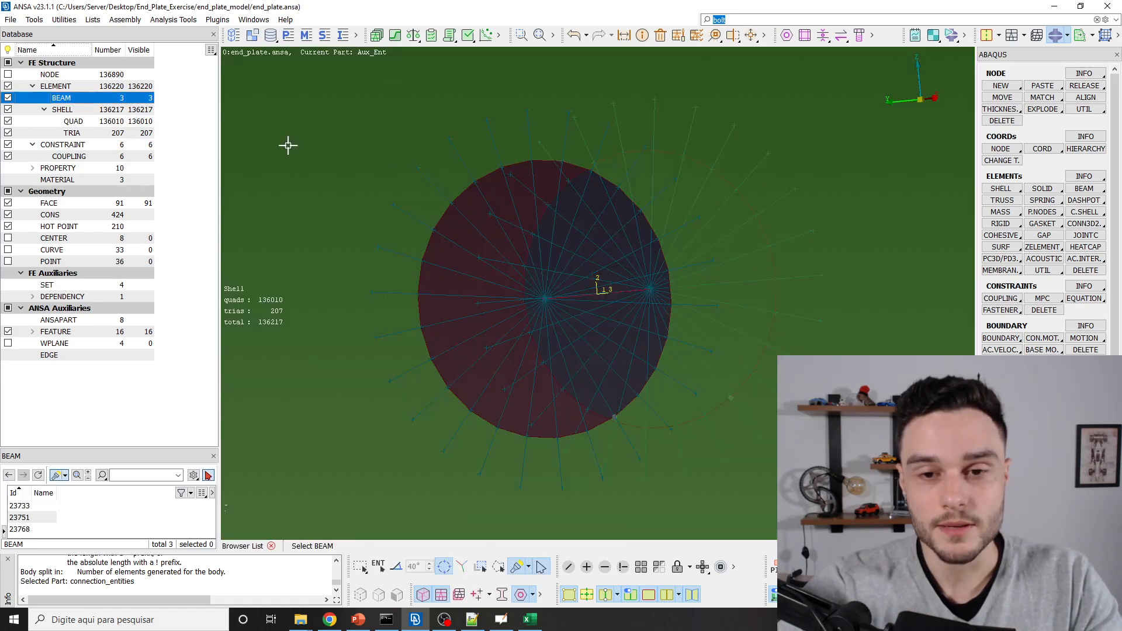
{"action": "left_click", "coordinate": [579, 293]}
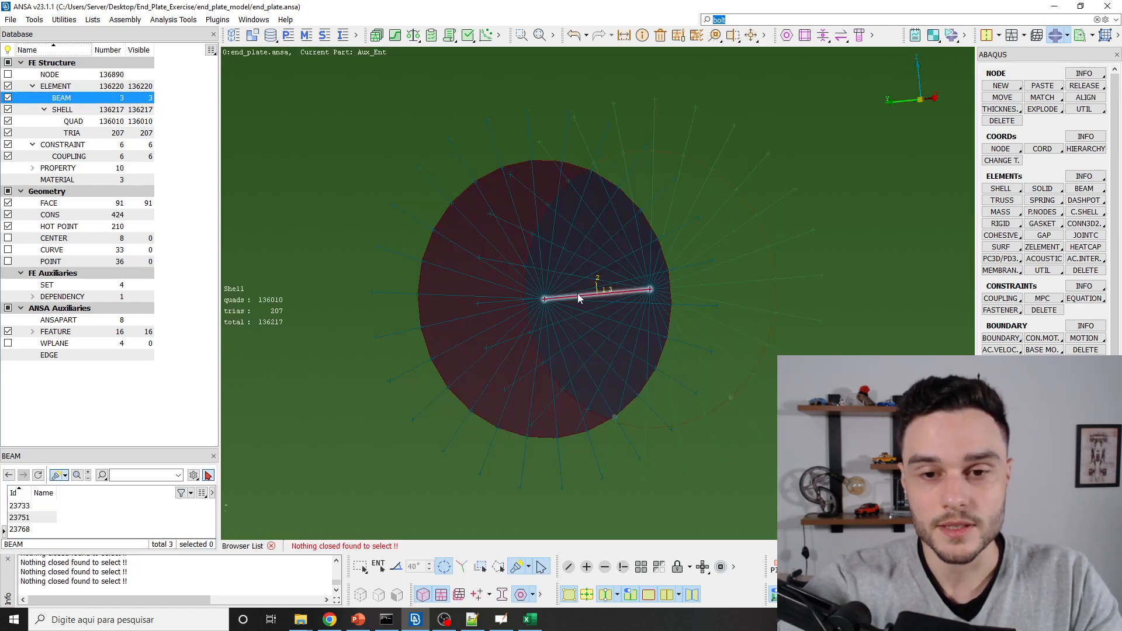
{"action": "double_click", "coordinate": [38, 530]}
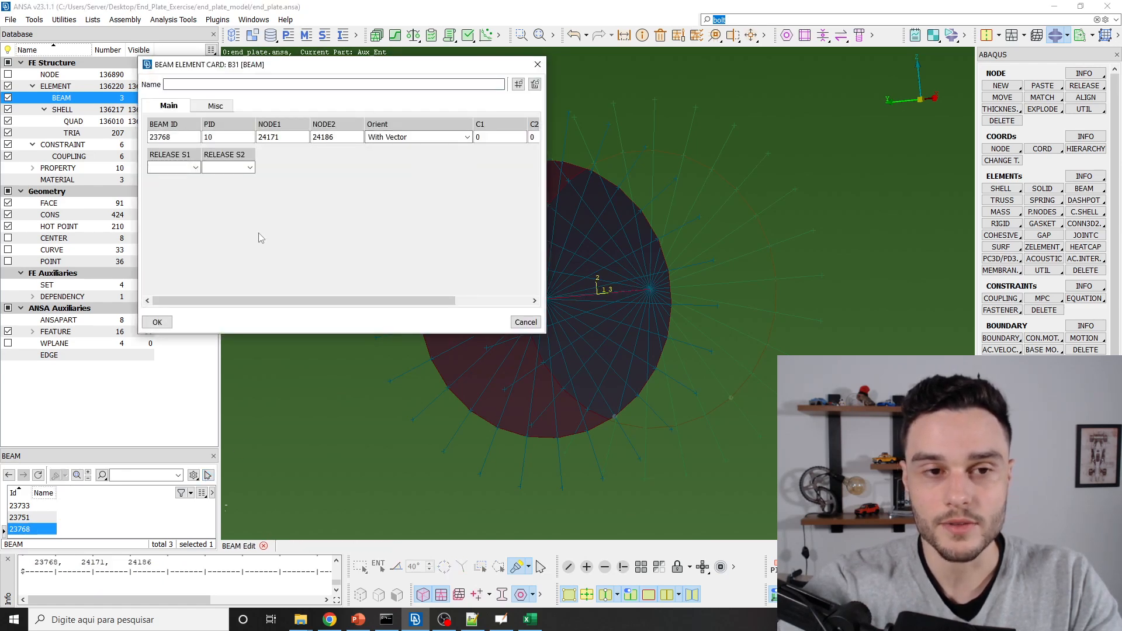
{"action": "left_click_drag", "start_coordinate": [548, 196], "coordinate": [678, 190]}
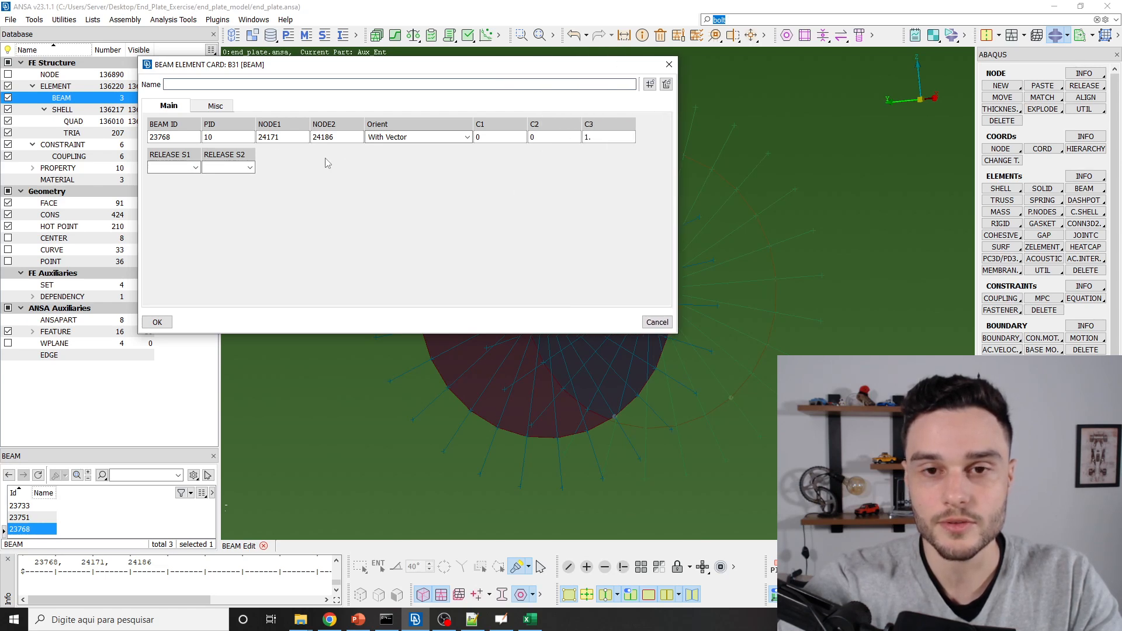
{"action": "double_click", "coordinate": [216, 138]}
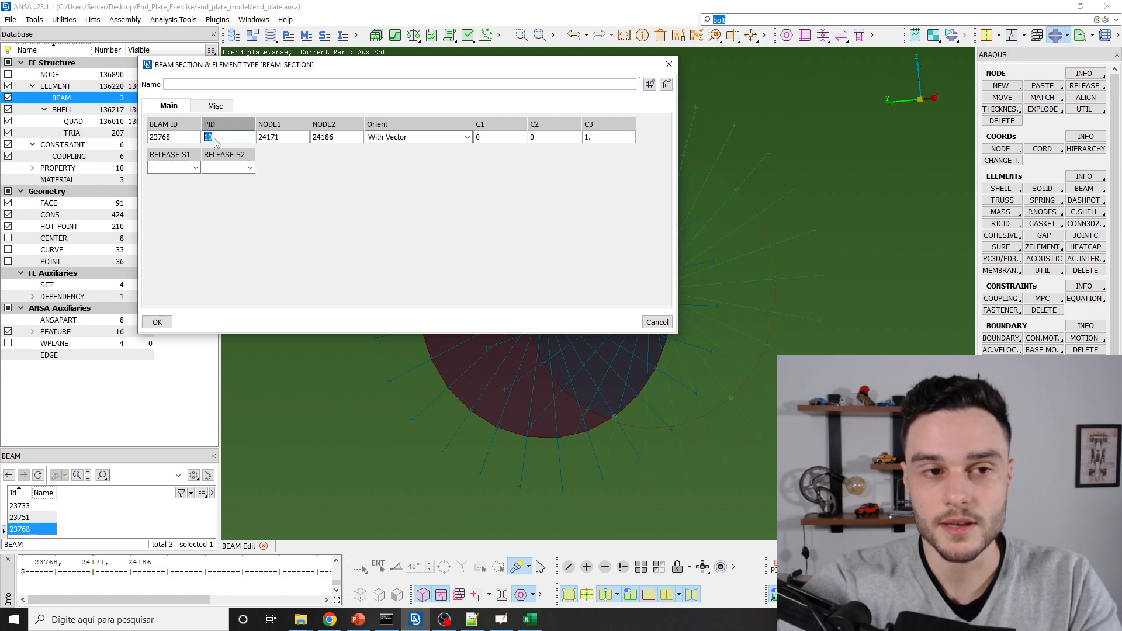
{"action": "double_click", "coordinate": [231, 82]}
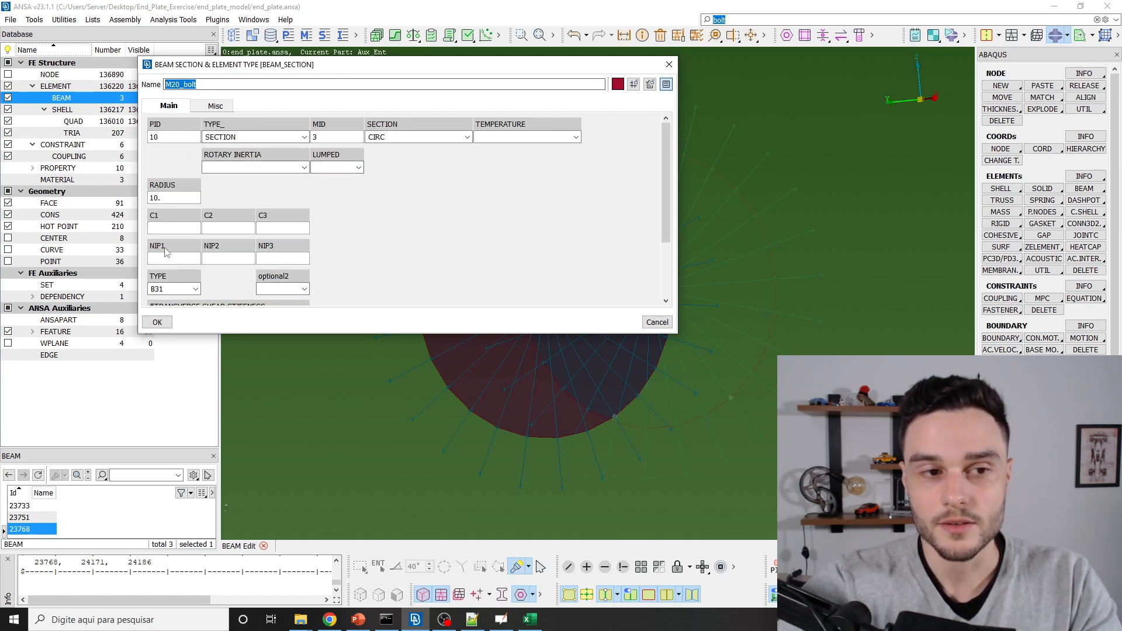
{"action": "double_click", "coordinate": [166, 199]}
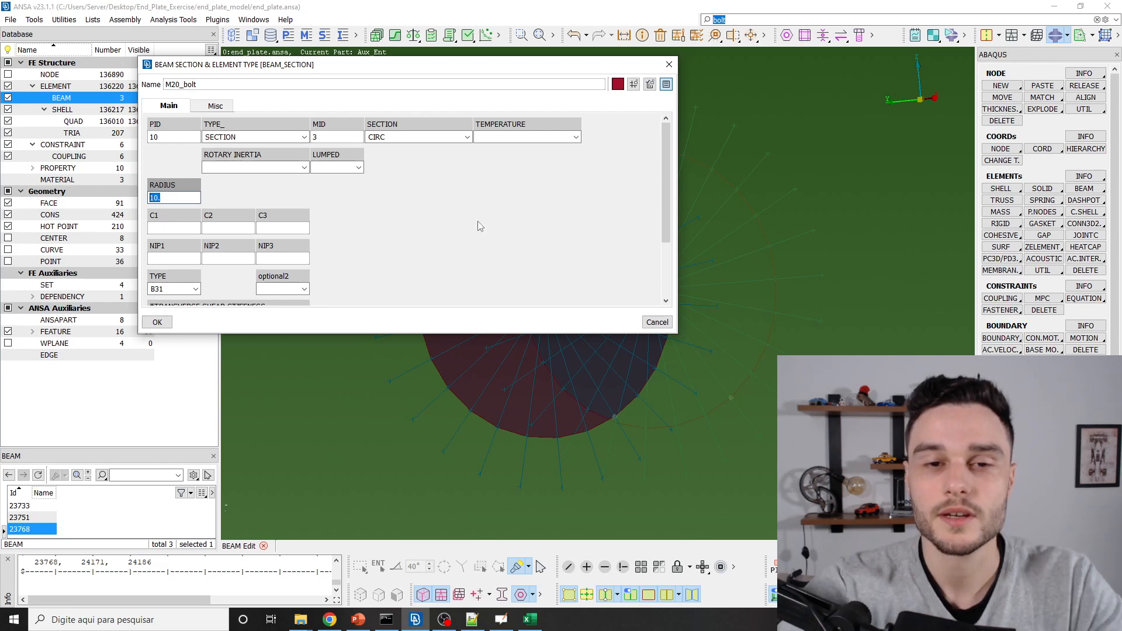
{"action": "key", "text": "Escape"}
{"action": "key", "text": "Escape"}
{"action": "key", "text": "Escape"}
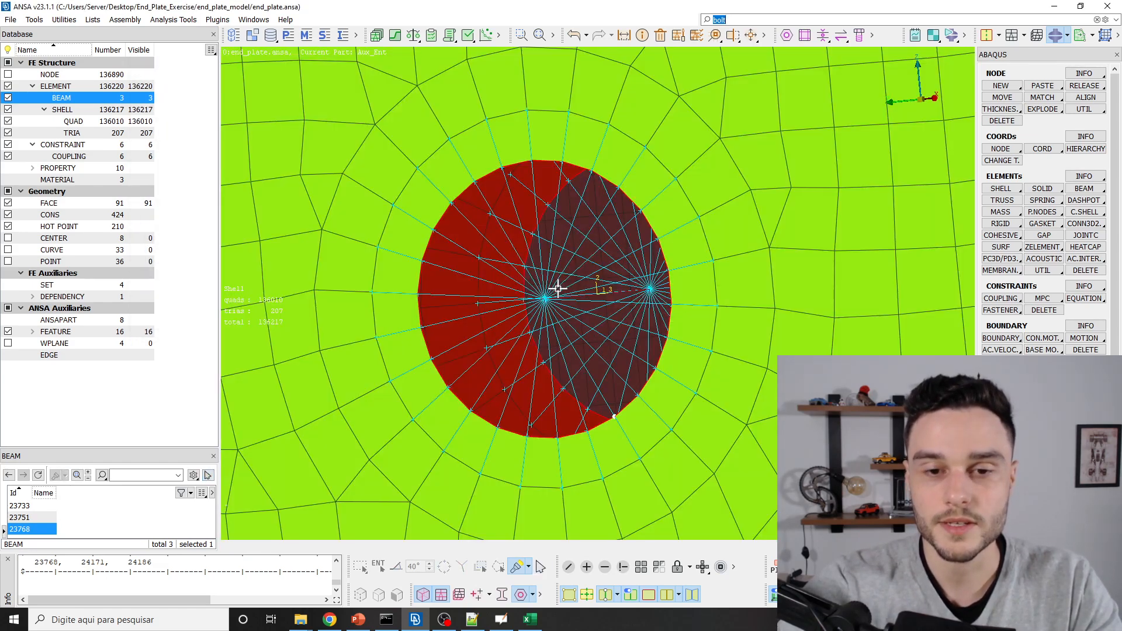
Start another Nodes-based bolt with its head on the end plate hole across the beam web, below the top flange.
{"action": "scroll", "coordinate": [558, 289], "scroll_direction": "down", "scroll_amount": 6}
{"action": "left_click_drag", "start_coordinate": [558, 288], "coordinate": [640, 272], "text": "ctrl"}
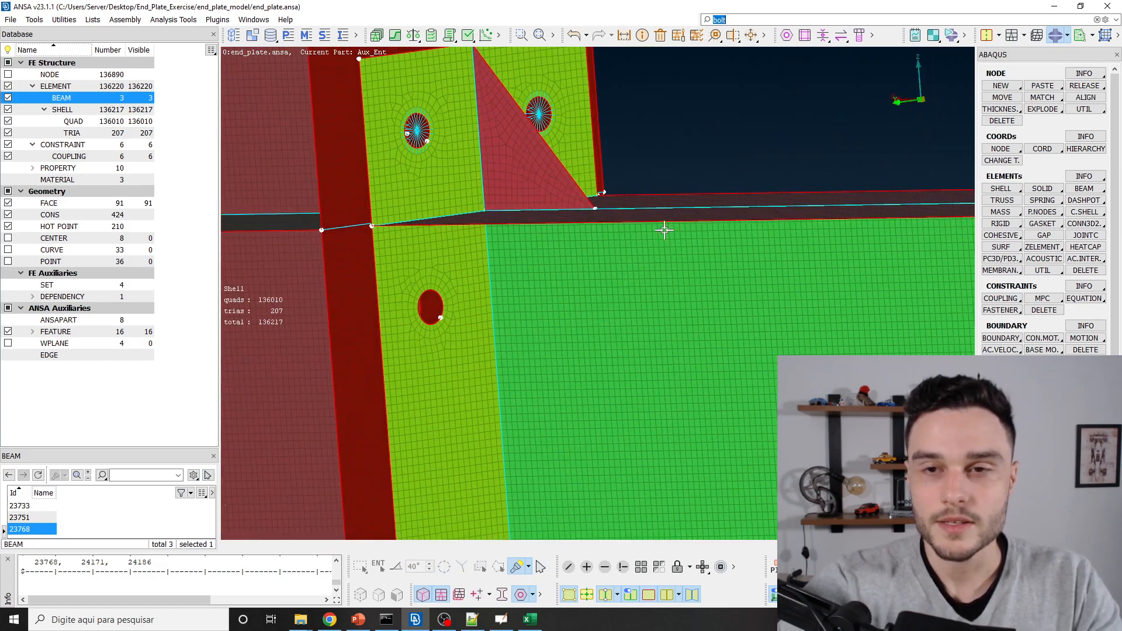
{"action": "left_click", "coordinate": [859, 35]}
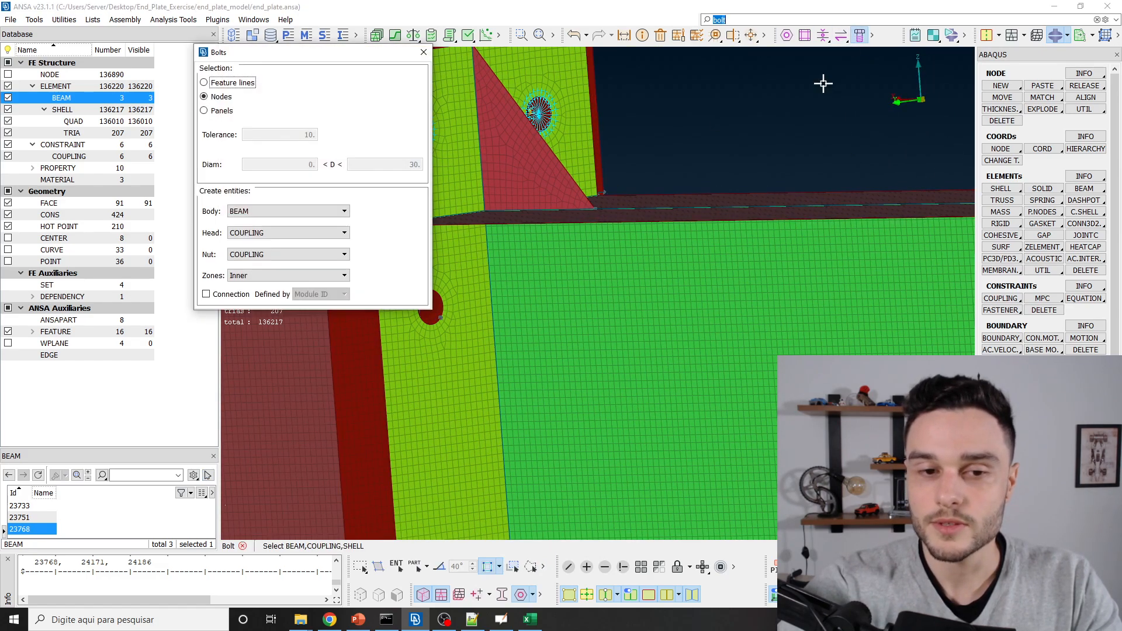
{"action": "left_click_drag", "start_coordinate": [367, 54], "coordinate": [314, 45]}
{"action": "scroll", "coordinate": [348, 340], "scroll_direction": "up", "scroll_amount": 5}
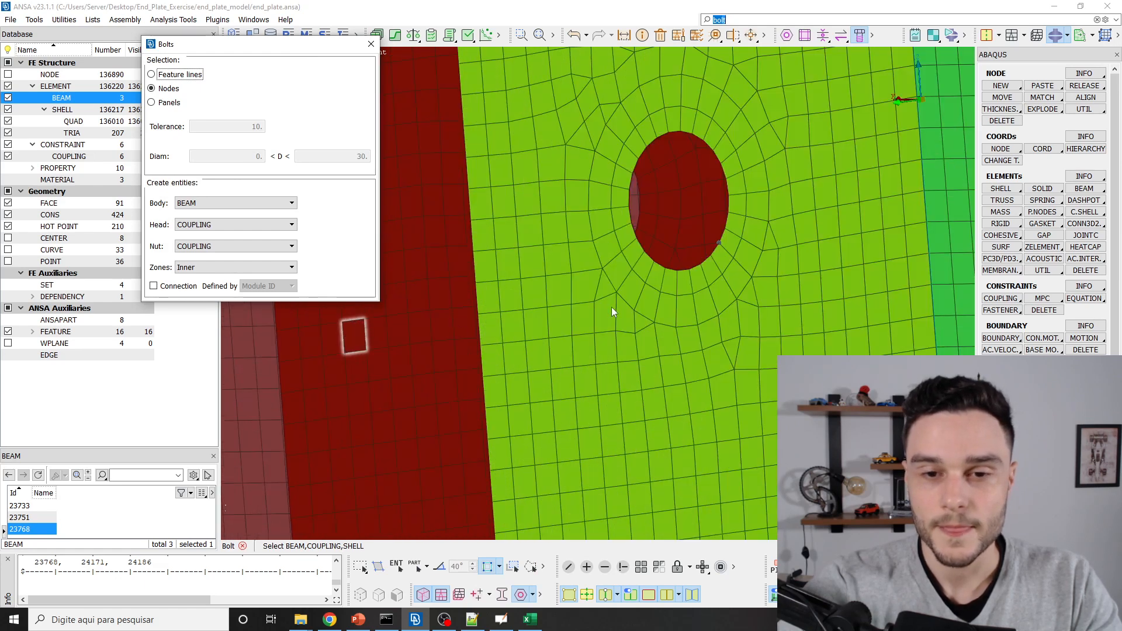
{"action": "scroll", "coordinate": [660, 286], "scroll_direction": "down", "scroll_amount": 3}
{"action": "scroll", "coordinate": [602, 322], "scroll_direction": "up", "scroll_amount": 3}
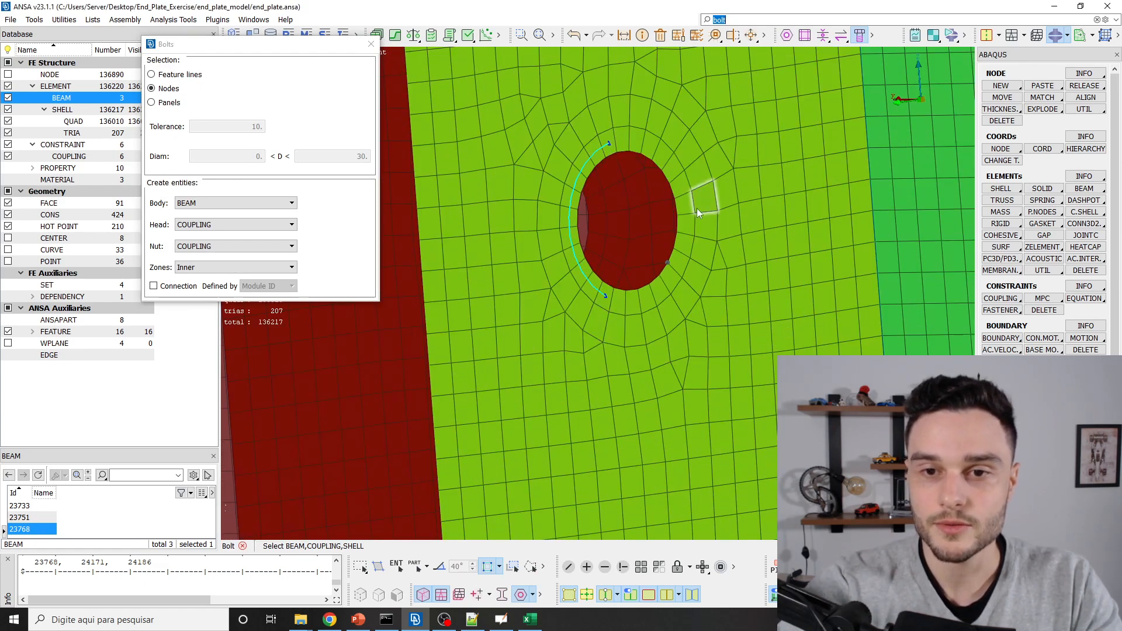
{"action": "left_click", "coordinate": [689, 212]}
{"action": "middle_click", "coordinate": [686, 237]}
Pick the zone around the opposite column flange hole as this bolt's nut and check the coupling preview between the plates.
{"action": "left_click_drag", "start_coordinate": [657, 260], "coordinate": [767, 243], "text": "ctrl"}
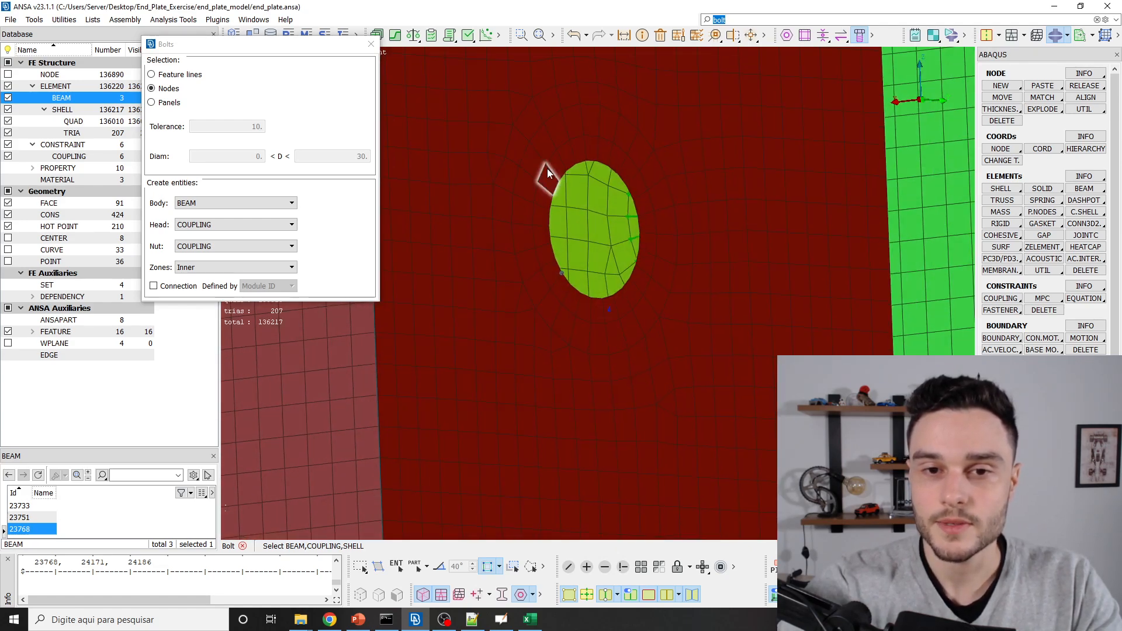
{"action": "left_click", "coordinate": [633, 187]}
{"action": "middle_click", "coordinate": [633, 187]}
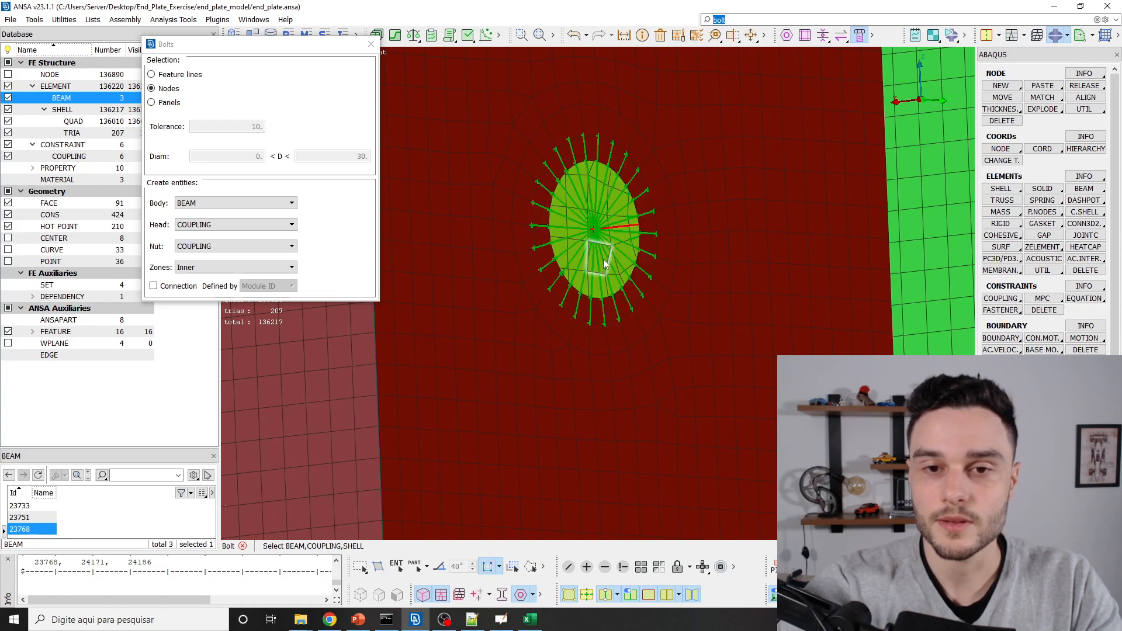
{"action": "left_click_drag", "start_coordinate": [561, 288], "coordinate": [479, 277], "text": "ctrl"}
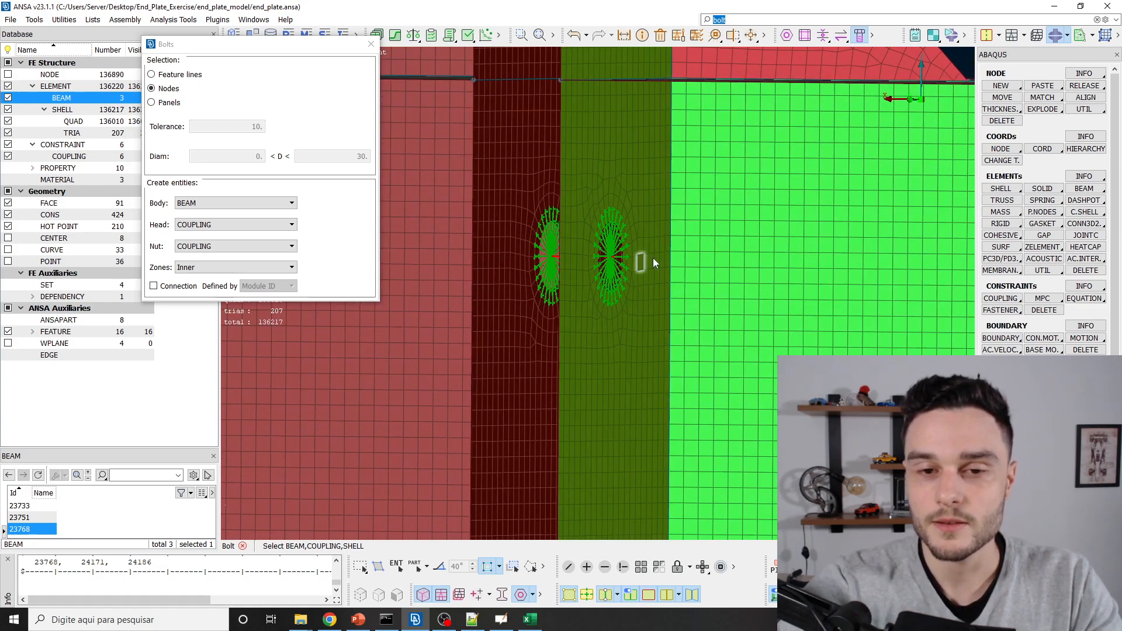
Accept the bolt's properties and create it in the connection_entities part.
{"action": "middle_click", "coordinate": [654, 257]}
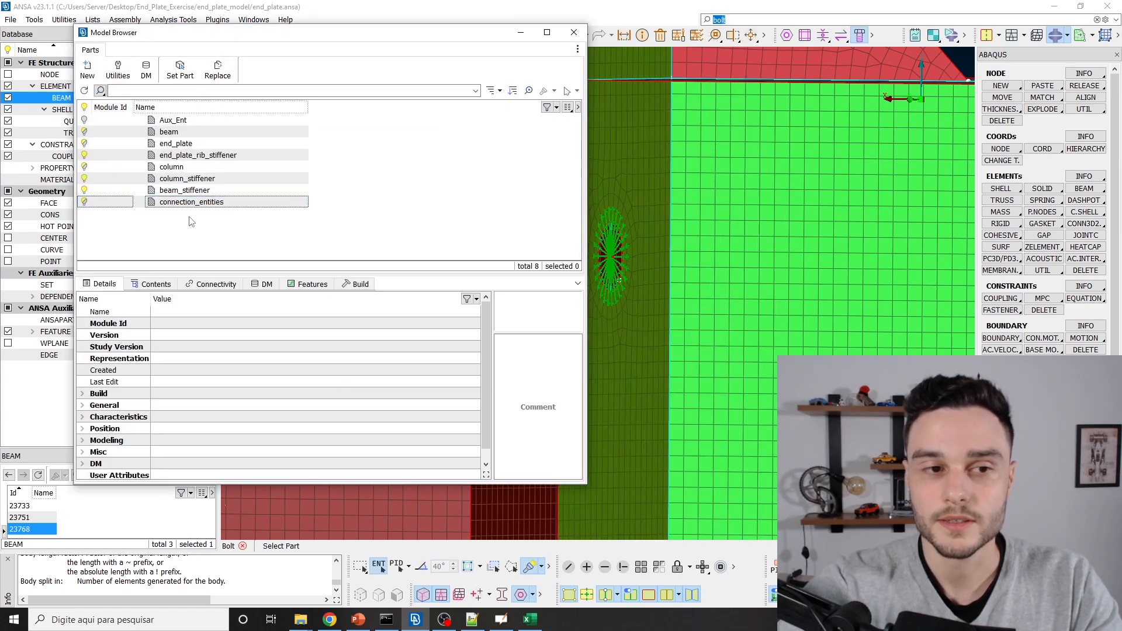
{"action": "left_click", "coordinate": [187, 202]}
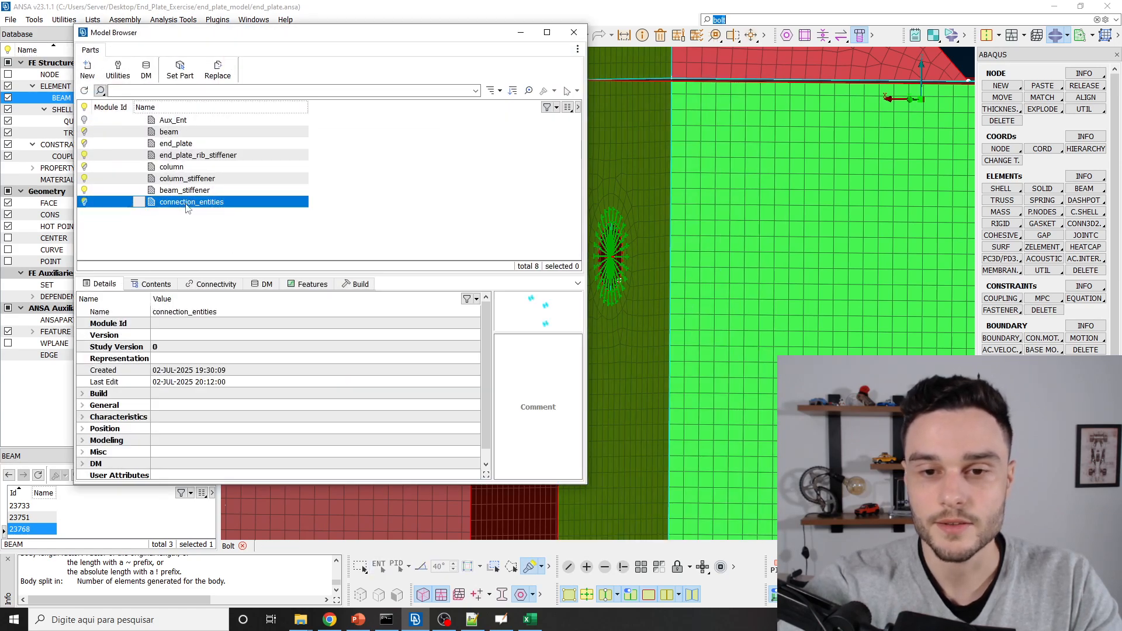
{"action": "middle_click", "coordinate": [187, 209]}
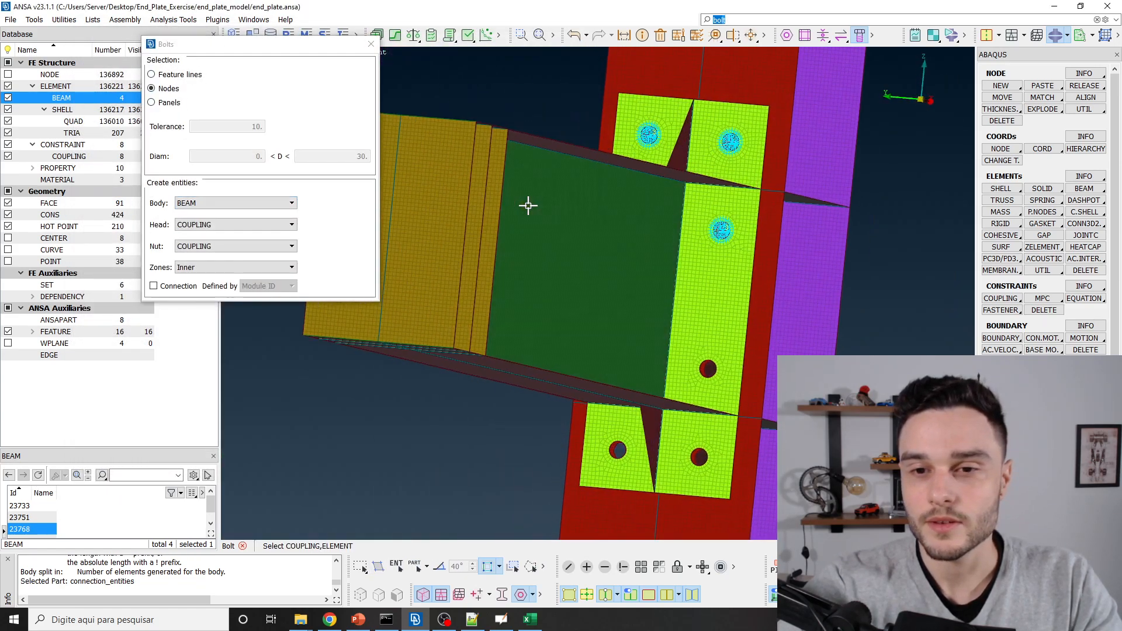
Create a bolt with PID 10 and diameter 26 through the web-side hole just above the bottom flange, in the current Aux_Ent part.
{"action": "scroll", "coordinate": [708, 368], "scroll_direction": "up", "scroll_amount": 10}
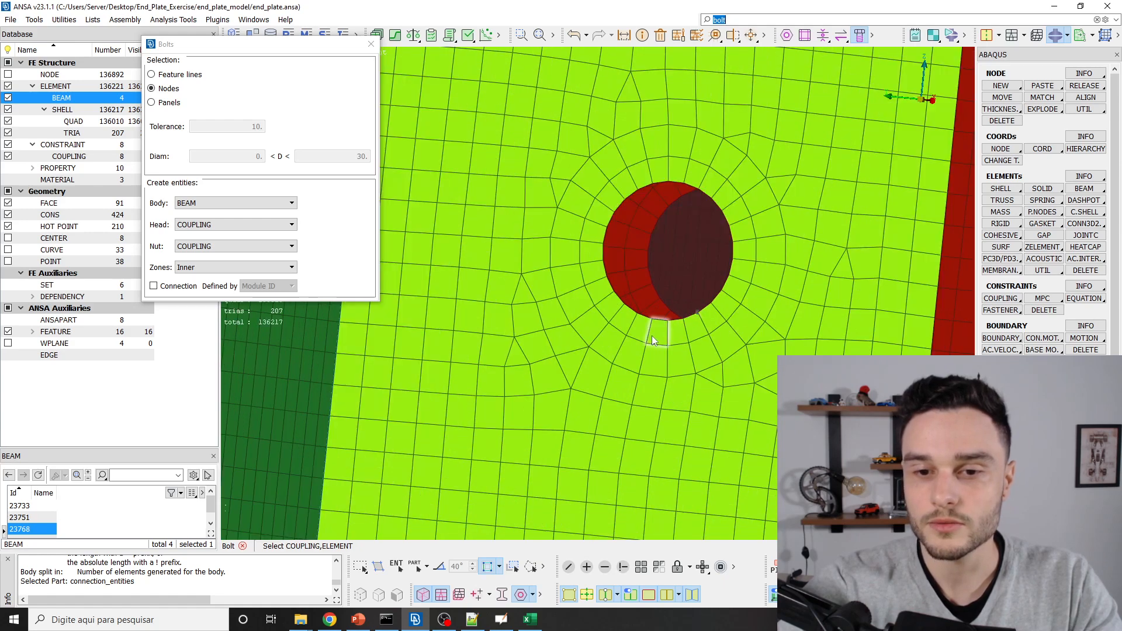
{"action": "left_click", "coordinate": [738, 284]}
{"action": "middle_click", "coordinate": [686, 258]}
{"action": "left_click_drag", "start_coordinate": [686, 258], "coordinate": [556, 244], "text": "ctrl"}
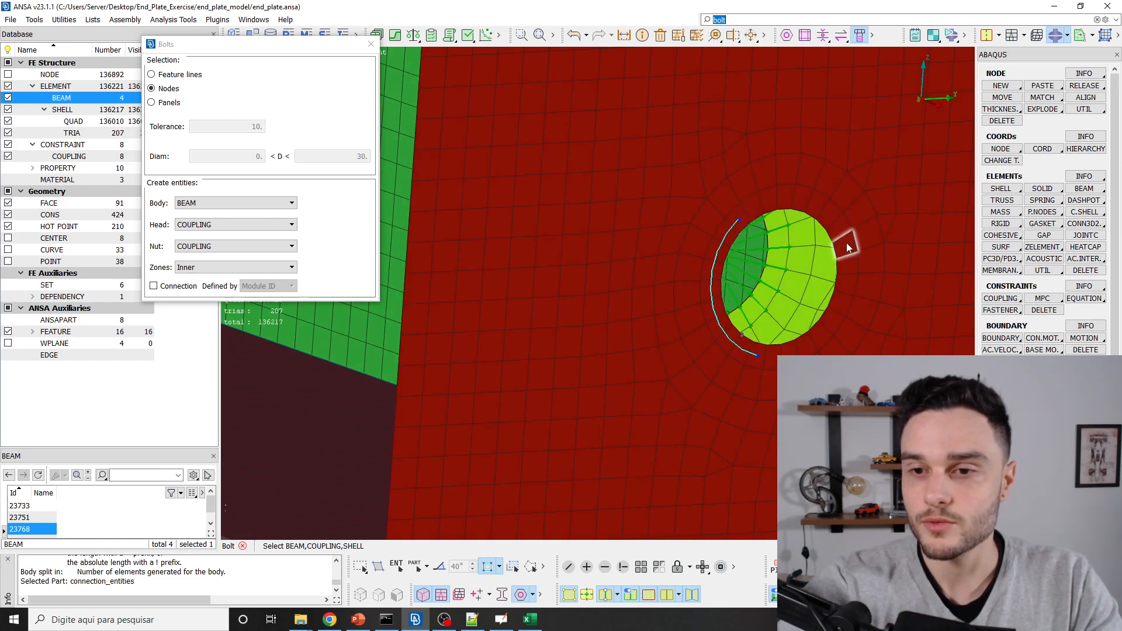
{"action": "left_click", "coordinate": [753, 233]}
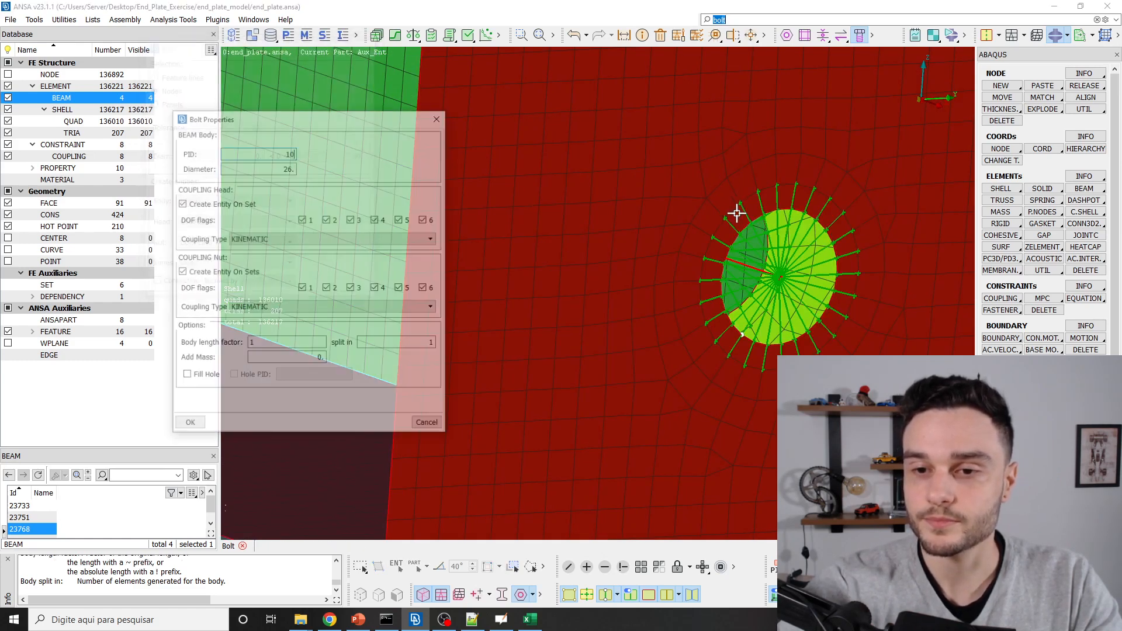
{"action": "middle_click", "coordinate": [728, 222]}
{"action": "middle_click", "coordinate": [719, 233]}
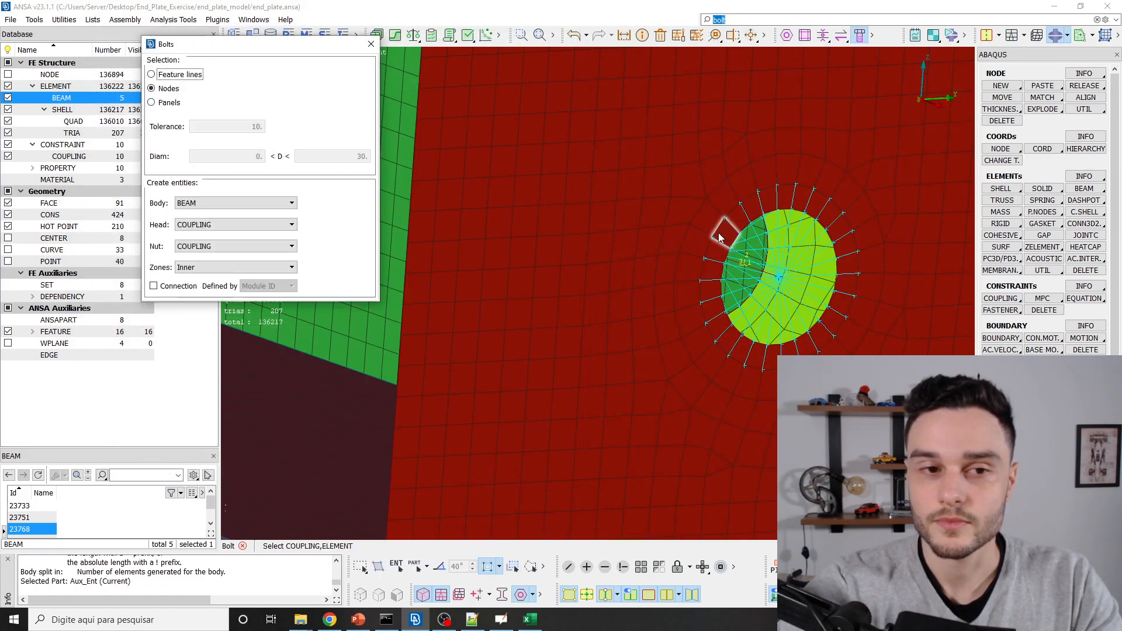
Pick the zone around the end plate hole across the beam web, above the bottom flange, as the bolt head.
{"action": "scroll", "coordinate": [615, 271], "scroll_direction": "down", "scroll_amount": 5}
{"action": "left_click_drag", "start_coordinate": [616, 271], "coordinate": [825, 272], "text": "ctrl"}
{"action": "scroll", "coordinate": [826, 272], "scroll_direction": "down", "scroll_amount": 4}
{"action": "left_click_drag", "start_coordinate": [706, 289], "coordinate": [767, 285], "text": "ctrl"}
{"action": "scroll", "coordinate": [628, 286], "scroll_direction": "up", "scroll_amount": 7}
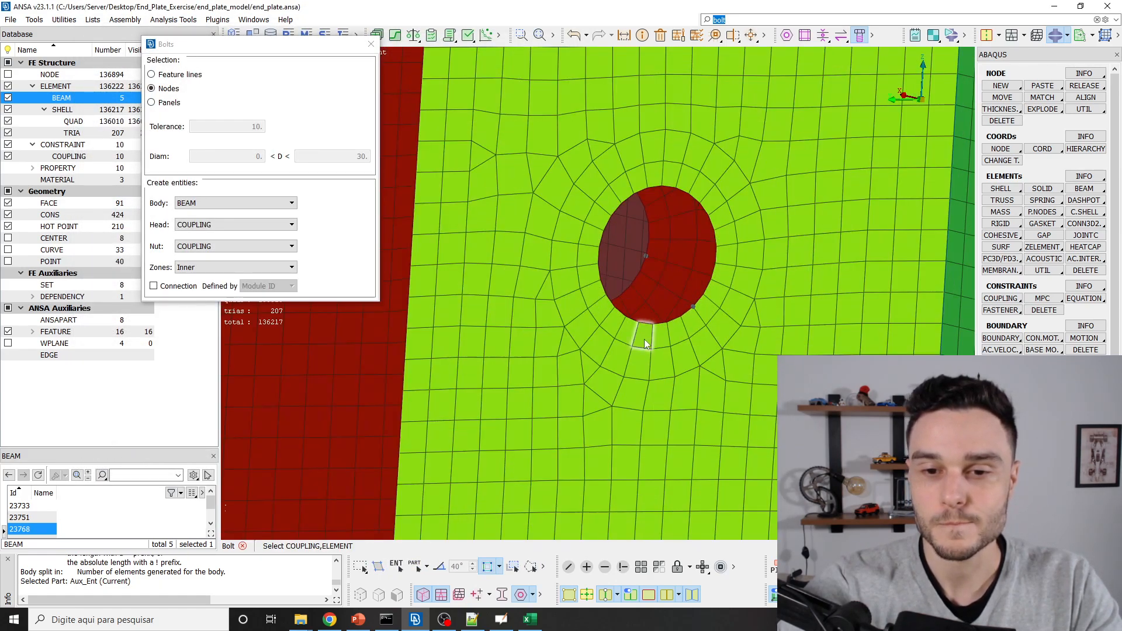
{"action": "left_click", "coordinate": [644, 336]}
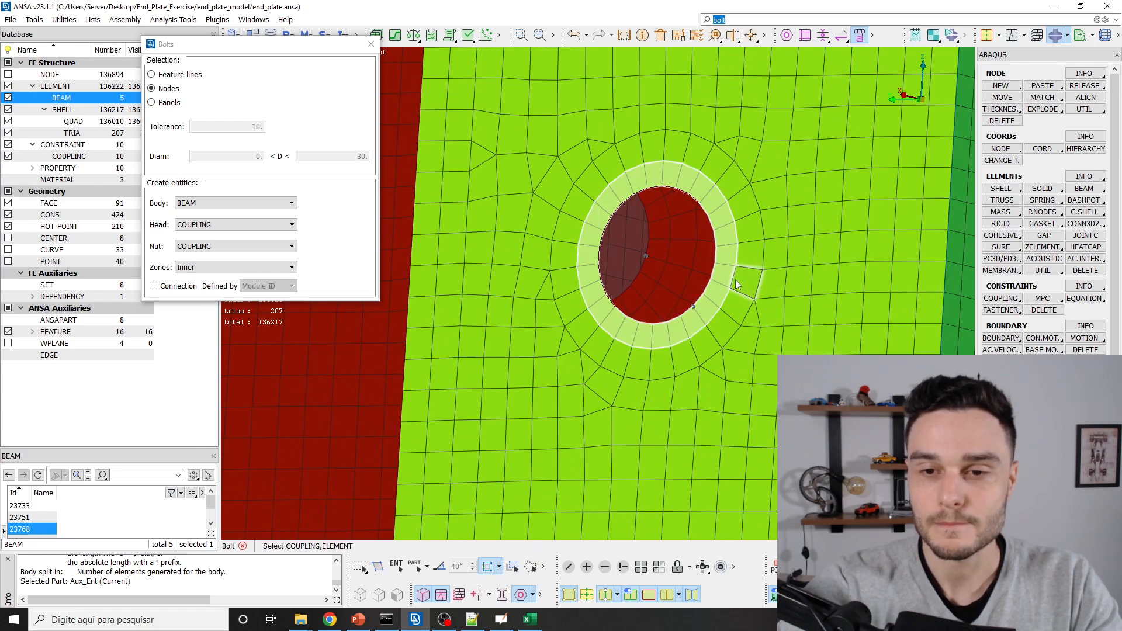
{"action": "scroll", "coordinate": [685, 308], "scroll_direction": "down", "scroll_amount": 3}
{"action": "middle_click", "coordinate": [682, 306]}
Pick the matching column flange hole as the nut and create the bolt with PID 10 and diameter 26 in the connection_entities part.
{"action": "left_click_drag", "start_coordinate": [682, 299], "coordinate": [824, 279], "text": "ctrl"}
{"action": "scroll", "coordinate": [682, 356], "scroll_direction": "up", "scroll_amount": 3}
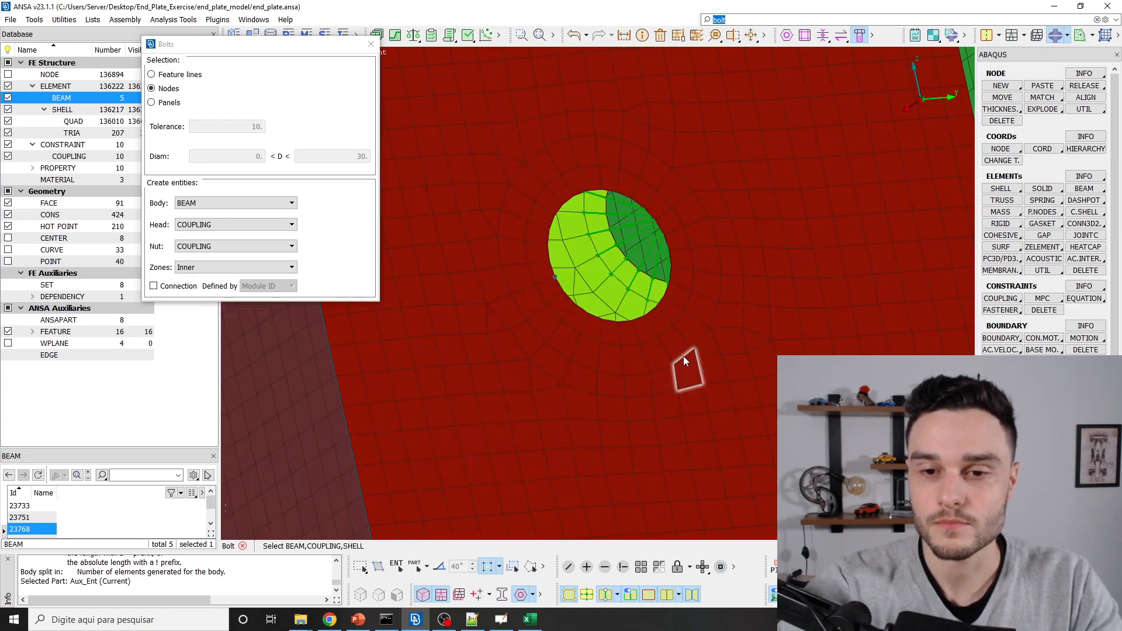
{"action": "left_click", "coordinate": [632, 329]}
{"action": "left_click", "coordinate": [549, 204]}
{"action": "left_click", "coordinate": [666, 236]}
{"action": "middle_click", "coordinate": [671, 315]}
{"action": "scroll", "coordinate": [624, 337], "scroll_direction": "down", "scroll_amount": 3}
{"action": "scroll", "coordinate": [624, 339], "scroll_direction": "up", "scroll_amount": 3}
{"action": "middle_click", "coordinate": [624, 339]}
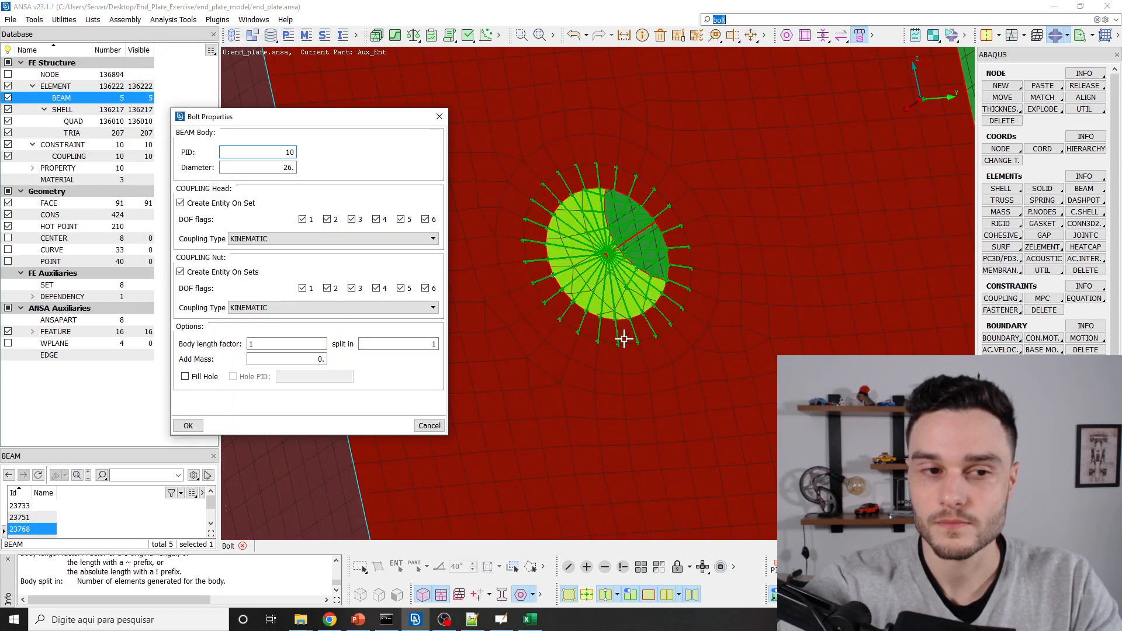
{"action": "middle_click", "coordinate": [307, 249]}
{"action": "left_click", "coordinate": [223, 206]}
{"action": "middle_click", "coordinate": [224, 206]}
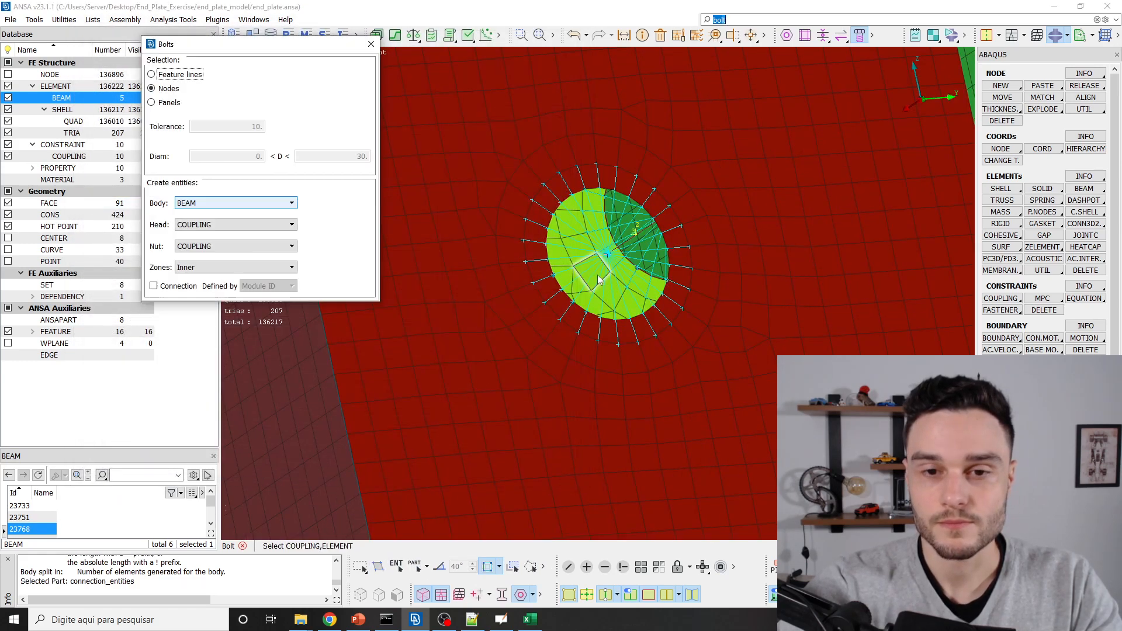
Pick the zone around one of the end plate holes below the beam's bottom flange as the bolt head.
{"action": "scroll", "coordinate": [599, 281], "scroll_direction": "down", "scroll_amount": 5}
{"action": "left_click_drag", "start_coordinate": [602, 274], "coordinate": [441, 251], "text": "ctrl"}
{"action": "scroll", "coordinate": [510, 284], "scroll_direction": "down", "scroll_amount": 3}
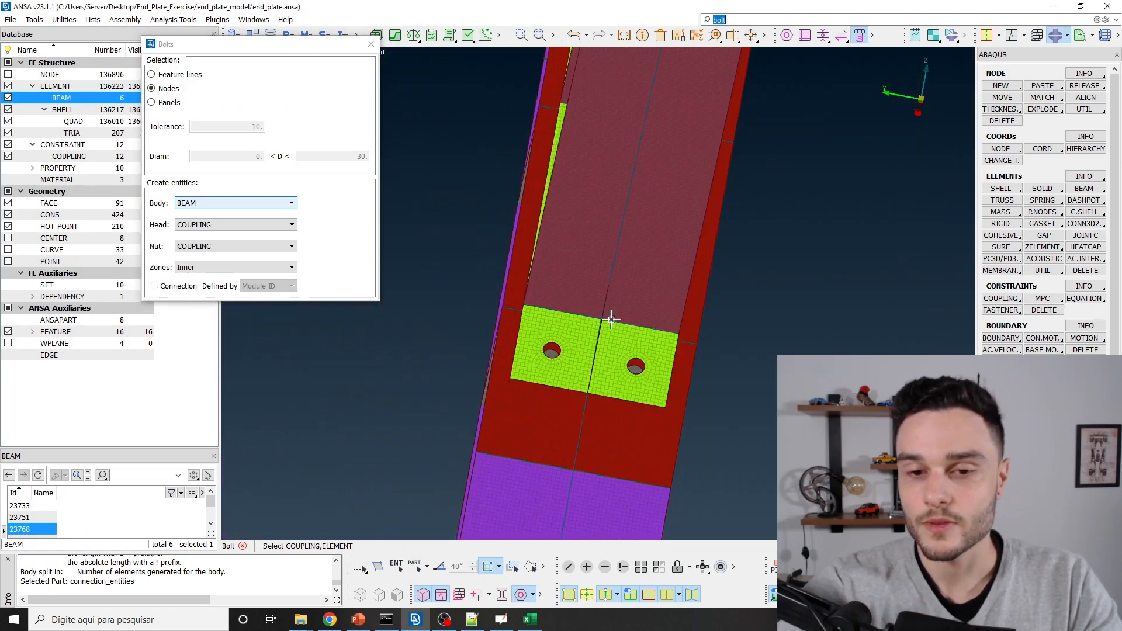
{"action": "left_click_drag", "start_coordinate": [611, 319], "coordinate": [576, 313], "text": "ctrl"}
{"action": "scroll", "coordinate": [661, 377], "scroll_direction": "up", "scroll_amount": 8}
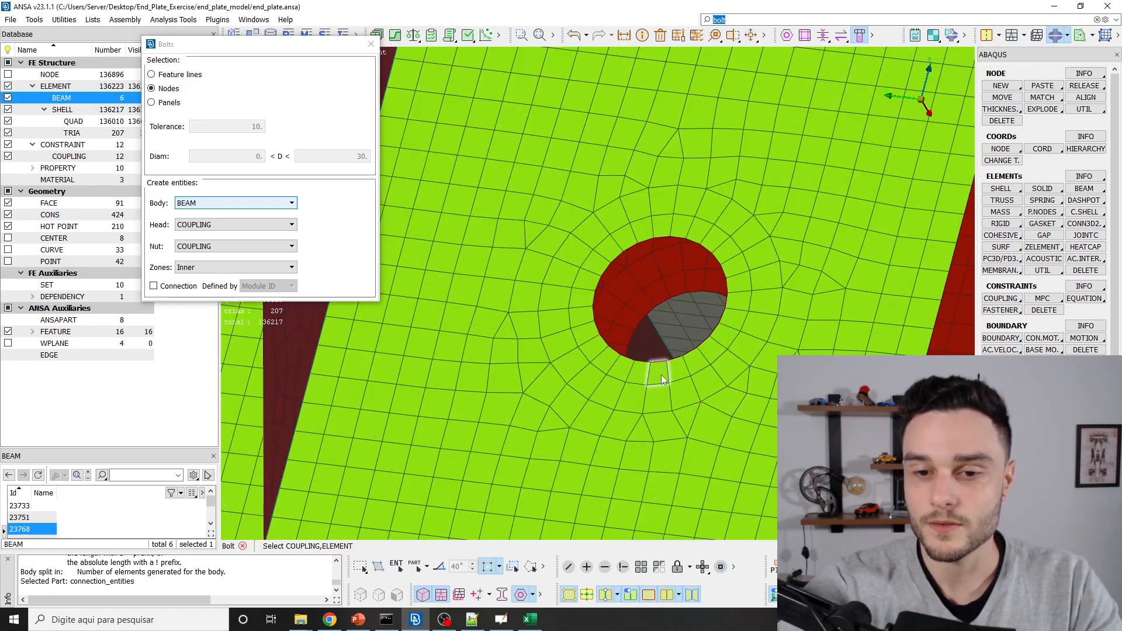
{"action": "left_click", "coordinate": [727, 296]}
Pick the opposite column flange hole as the nut and create this bolt in the current Aux_Ent part.
{"action": "left_click_drag", "start_coordinate": [723, 292], "coordinate": [576, 246], "text": "ctrl"}
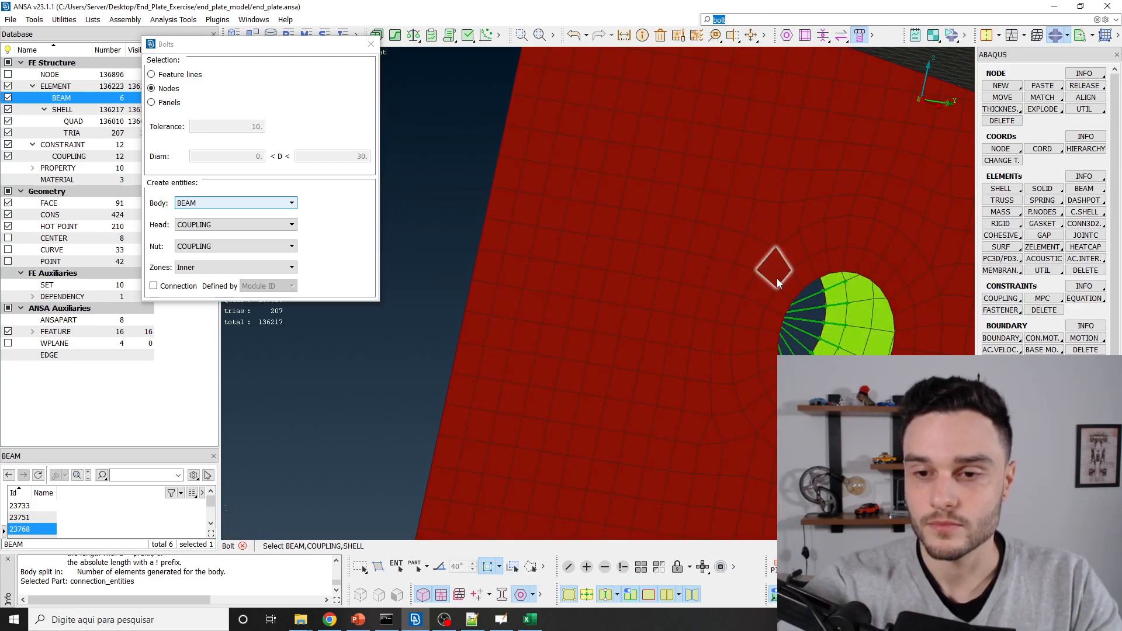
{"action": "left_click", "coordinate": [899, 335]}
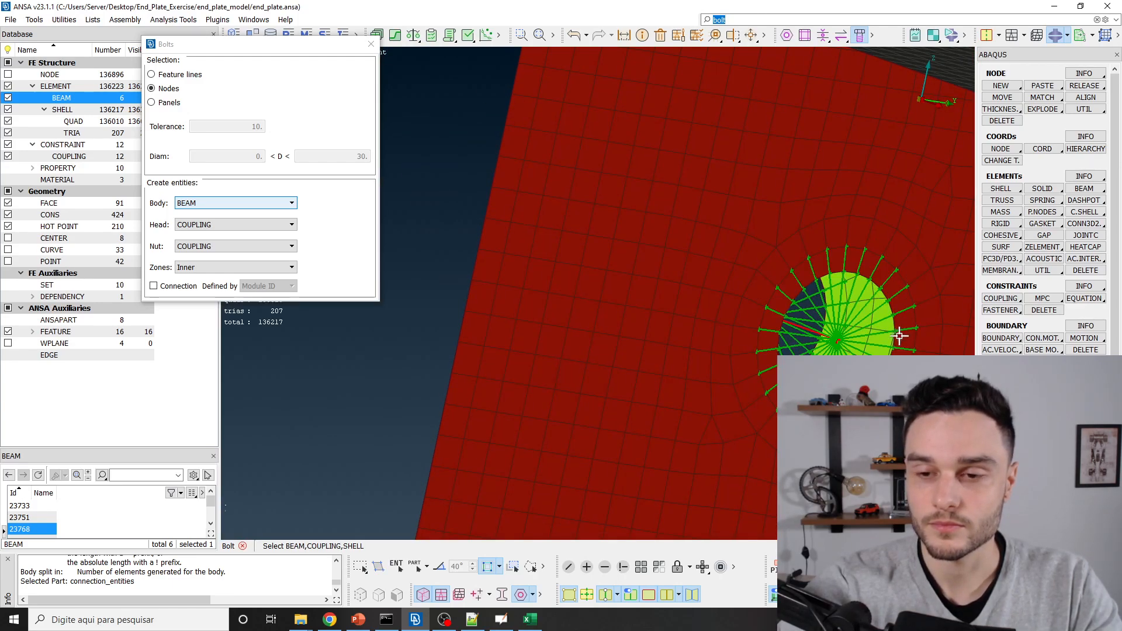
{"action": "scroll", "coordinate": [744, 278], "scroll_direction": "up", "scroll_amount": 2}
{"action": "middle_click", "coordinate": [743, 279]}
{"action": "middle_click", "coordinate": [743, 279]}
{"action": "scroll", "coordinate": [742, 279], "scroll_direction": "up", "scroll_amount": 2}
{"action": "scroll", "coordinate": [717, 296], "scroll_direction": "down", "scroll_amount": 4}
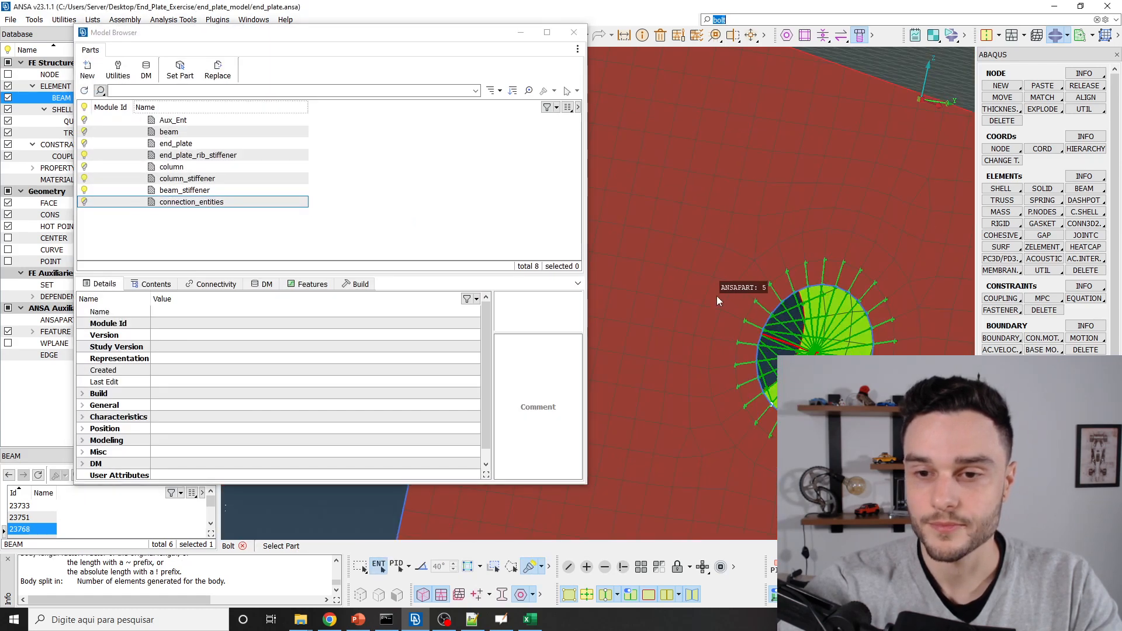
{"action": "middle_click", "coordinate": [717, 296]}
Pick the remaining end plate hole below the bottom flange, across the rib stiffener, as the head of the last bolt.
{"action": "scroll", "coordinate": [717, 296], "scroll_direction": "down", "scroll_amount": 2}
{"action": "left_click_drag", "start_coordinate": [719, 302], "coordinate": [913, 303], "text": "ctrl"}
{"action": "scroll", "coordinate": [856, 265], "scroll_direction": "down", "scroll_amount": 3}
{"action": "scroll", "coordinate": [631, 364], "scroll_direction": "up", "scroll_amount": 3}
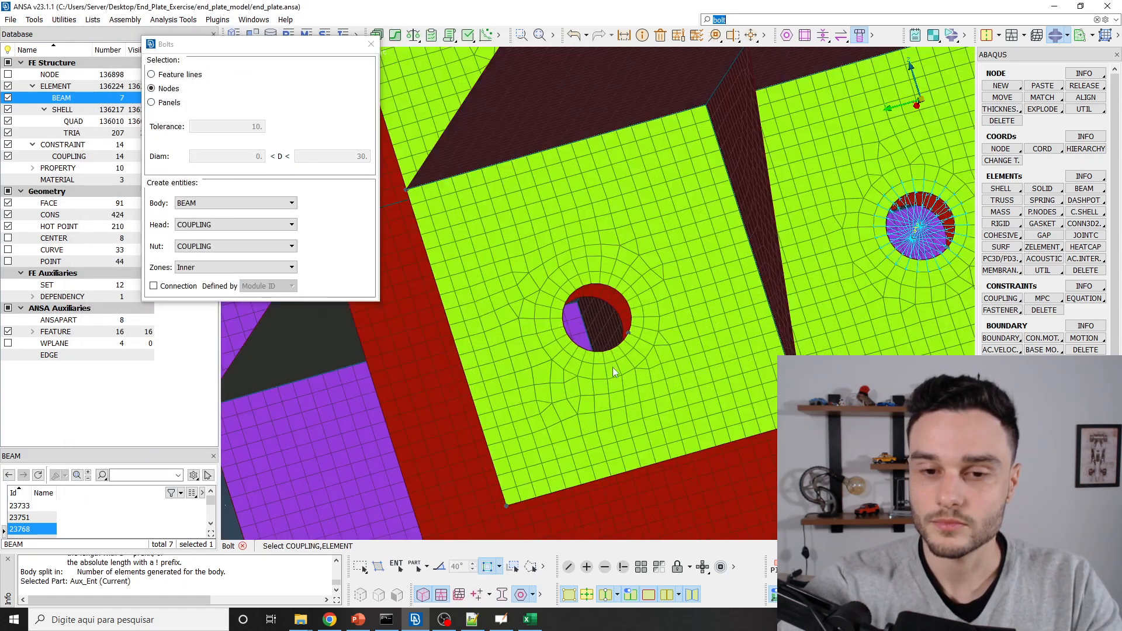
{"action": "left_click", "coordinate": [627, 291]}
{"action": "middle_click", "coordinate": [629, 292]}
Pick the column flange hole behind it as the nut and create the bolt with PID 10 and diameter 26 in connection_entities.
{"action": "left_click_drag", "start_coordinate": [631, 293], "coordinate": [642, 353], "text": "ctrl"}
{"action": "scroll", "coordinate": [643, 353], "scroll_direction": "up", "scroll_amount": 3}
{"action": "left_click", "coordinate": [512, 240]}
{"action": "left_click", "coordinate": [615, 227]}
{"action": "middle_click", "coordinate": [683, 320]}
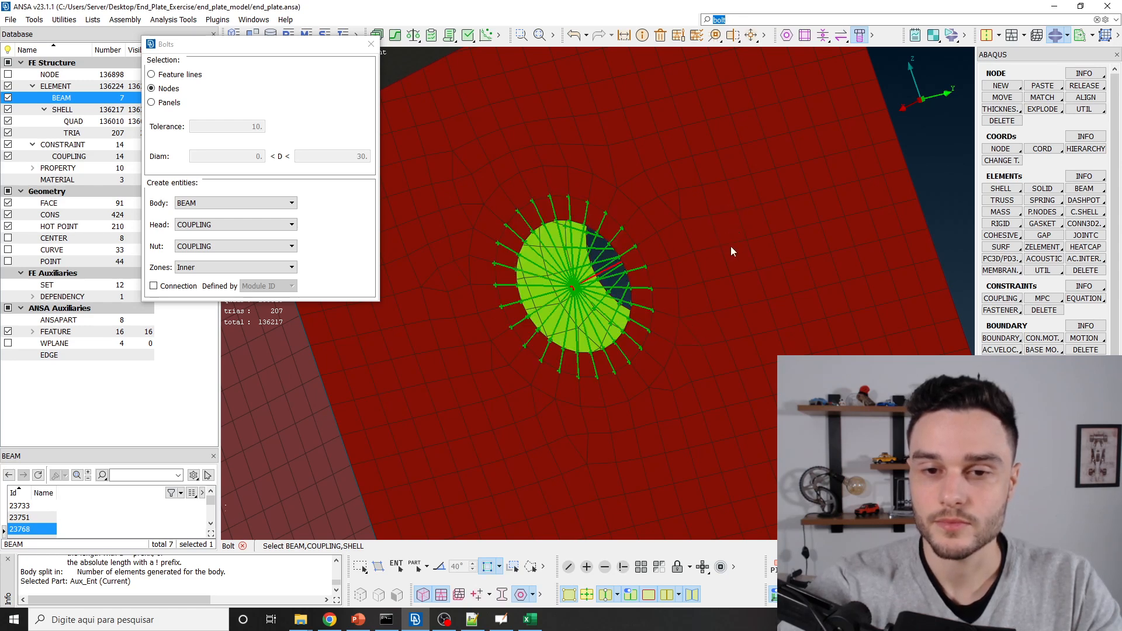
{"action": "scroll", "coordinate": [678, 301], "scroll_direction": "down", "scroll_amount": 3}
{"action": "middle_click", "coordinate": [653, 300]}
{"action": "middle_click", "coordinate": [651, 307]}
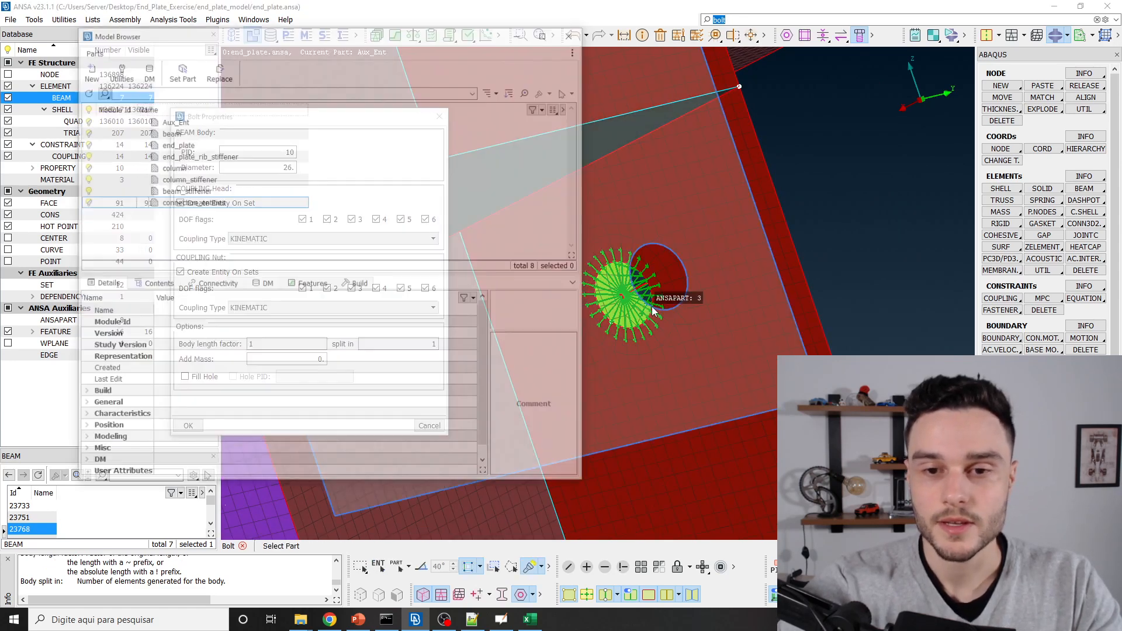
{"action": "double_click", "coordinate": [219, 205]}
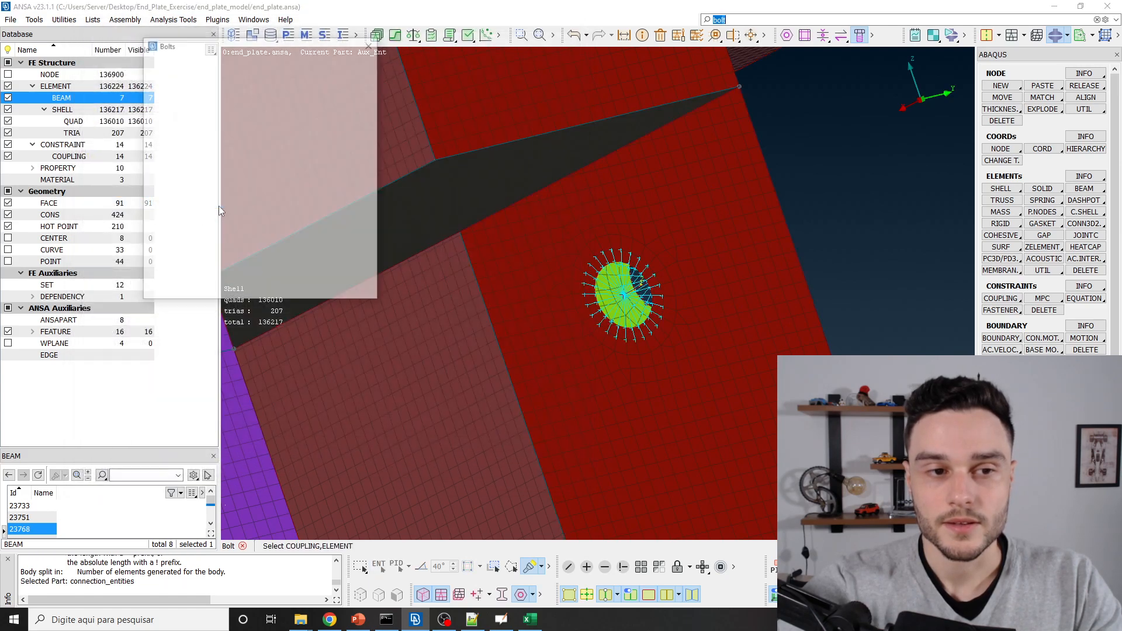
Close the Bolt tool and review the finished bolts across the end plate.
{"action": "scroll", "coordinate": [637, 336], "scroll_direction": "down", "scroll_amount": 3}
{"action": "left_click_drag", "start_coordinate": [637, 335], "coordinate": [480, 327], "text": "ctrl"}
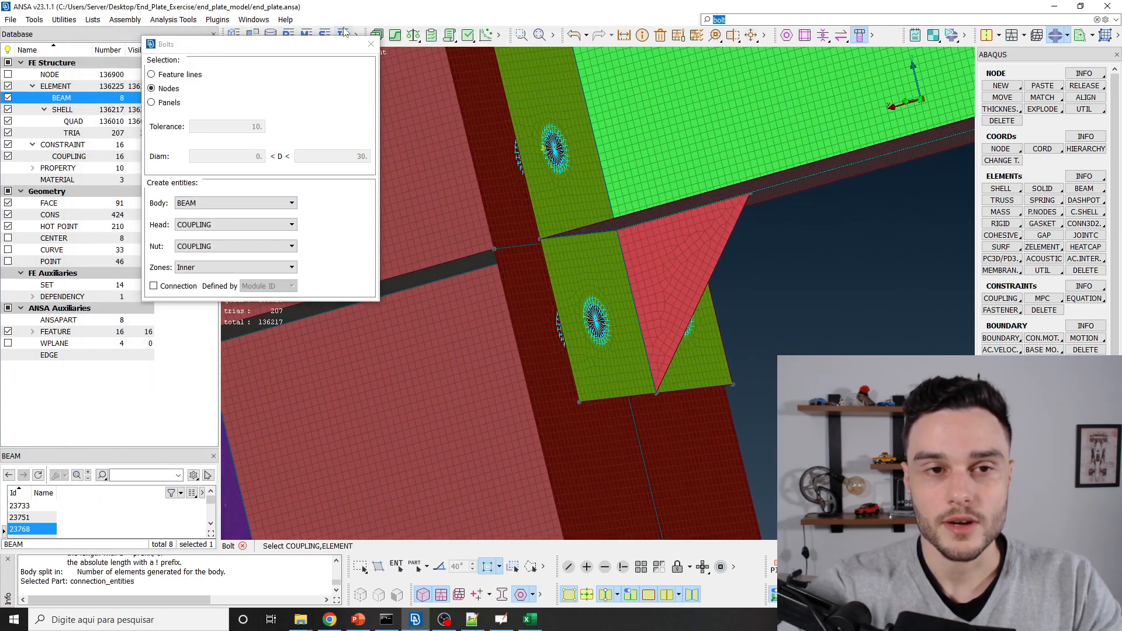
{"action": "left_click", "coordinate": [370, 43]}
{"action": "scroll", "coordinate": [576, 345], "scroll_direction": "down", "scroll_amount": 4}
{"action": "left_click_drag", "start_coordinate": [575, 345], "coordinate": [445, 400], "text": "ctrl"}
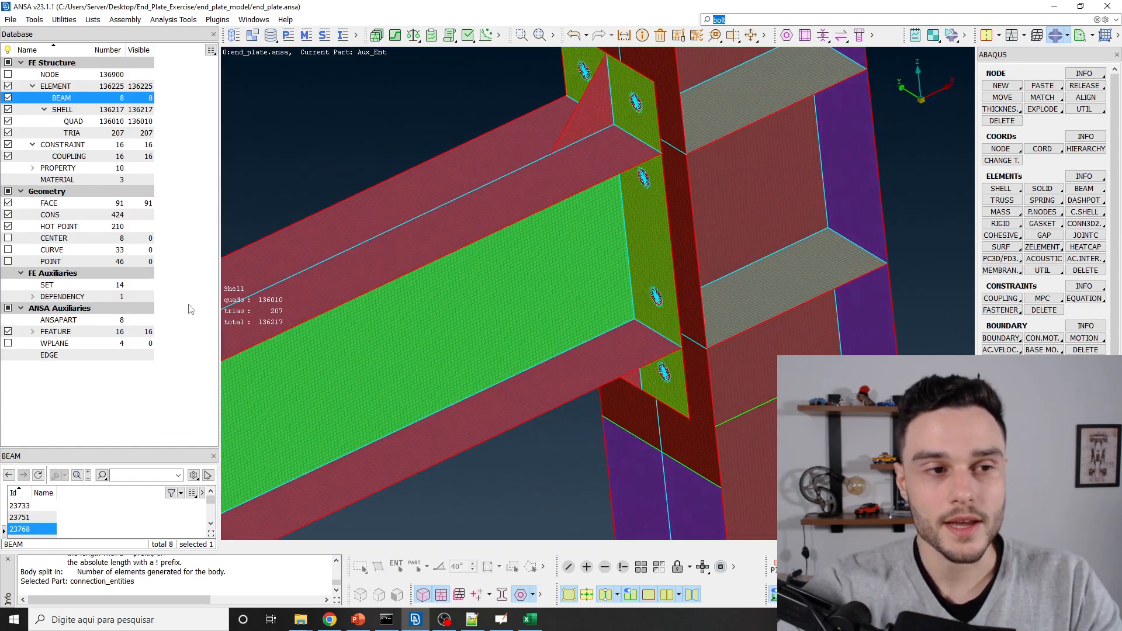
Show only the connection_entities part to check which bolts it contains, and close the Model Browser.
{"action": "left_click", "coordinate": [253, 36]}
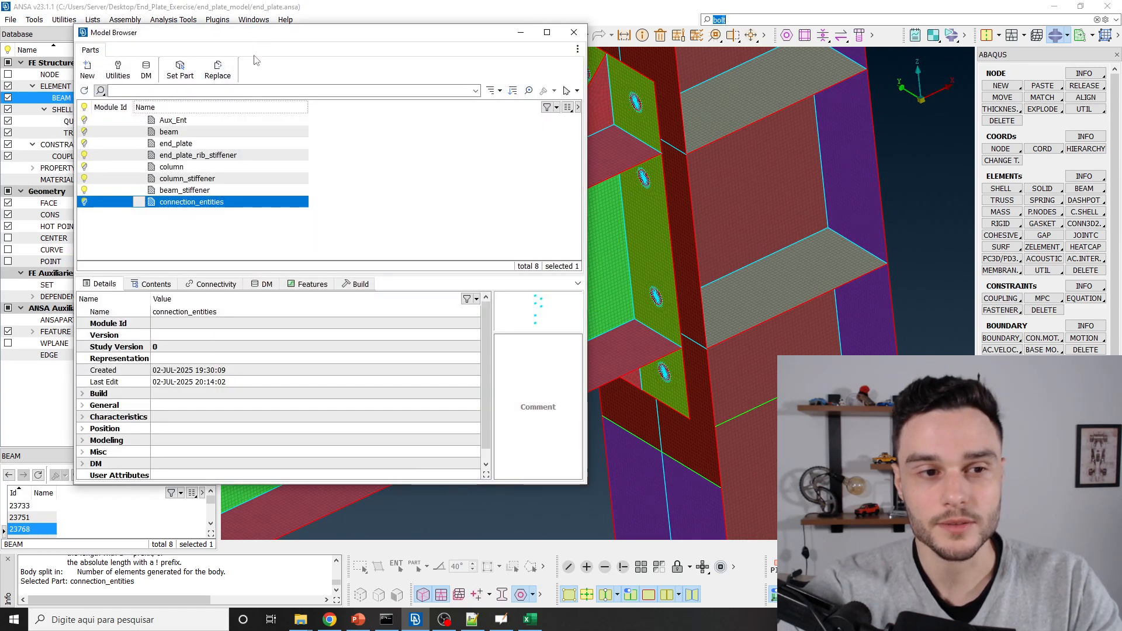
{"action": "left_click", "coordinate": [183, 216]}
{"action": "left_click", "coordinate": [182, 203]}
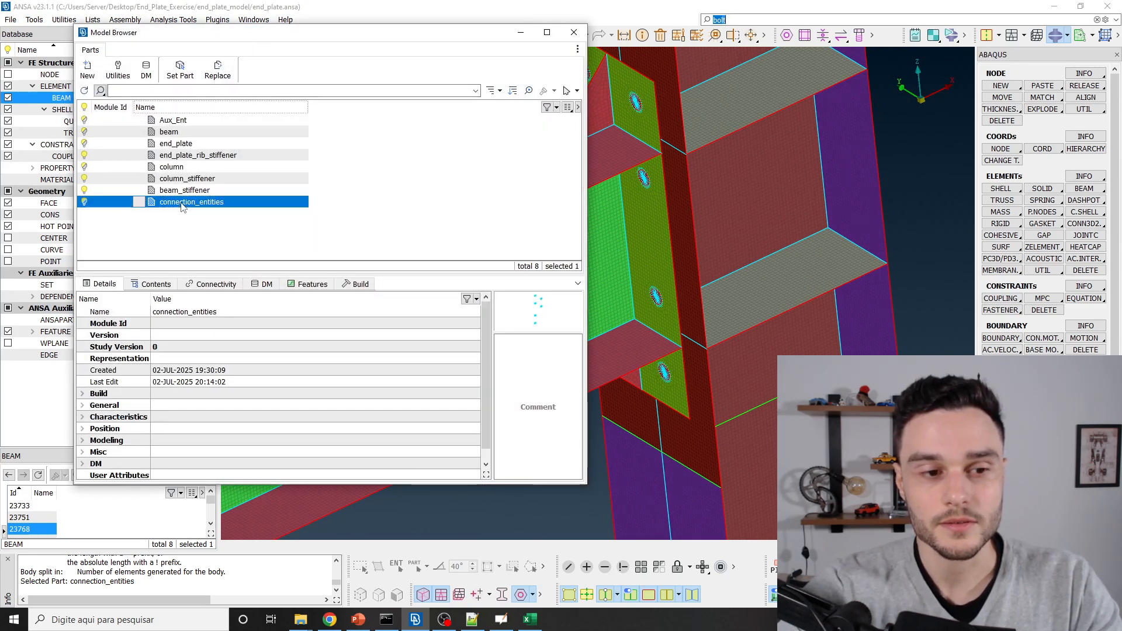
{"action": "right_click", "coordinate": [223, 209]}
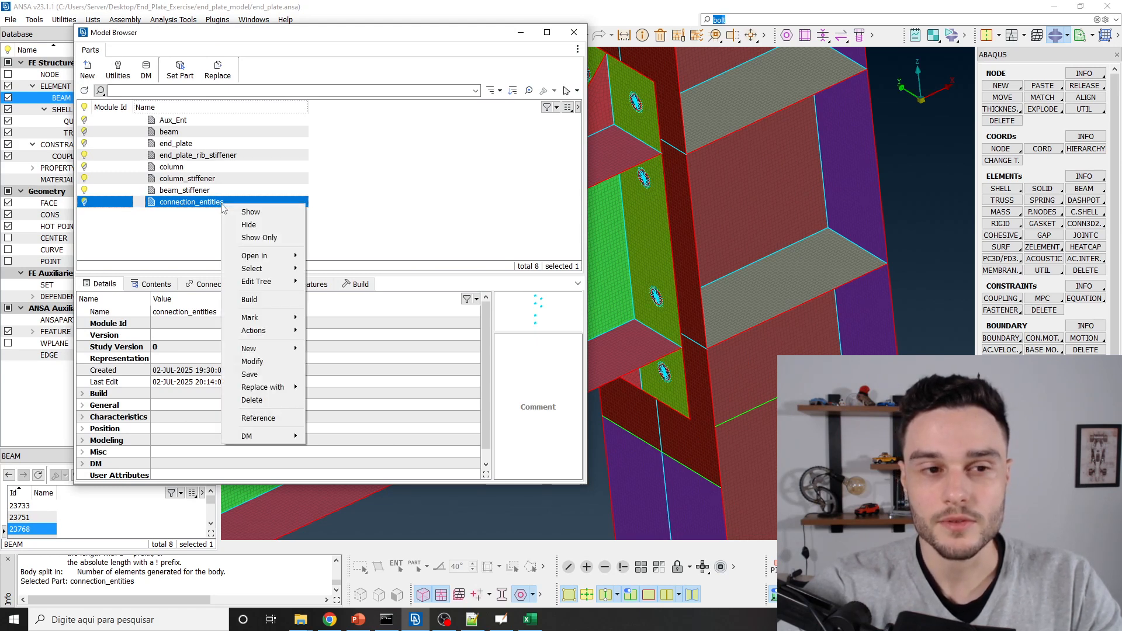
{"action": "left_click", "coordinate": [261, 239]}
{"action": "scroll", "coordinate": [802, 209], "scroll_direction": "down", "scroll_amount": 4}
{"action": "scroll", "coordinate": [707, 250], "scroll_direction": "up", "scroll_amount": 4}
{"action": "mouse_move", "coordinate": [707, 250]}
{"action": "left_mouse_down", "text": "ctrl"}
{"action": "mouse_move", "coordinate": [728, 190]}
{"action": "mouse_move", "coordinate": [719, 234]}
{"action": "left_mouse_up", "text": "ctrl"}
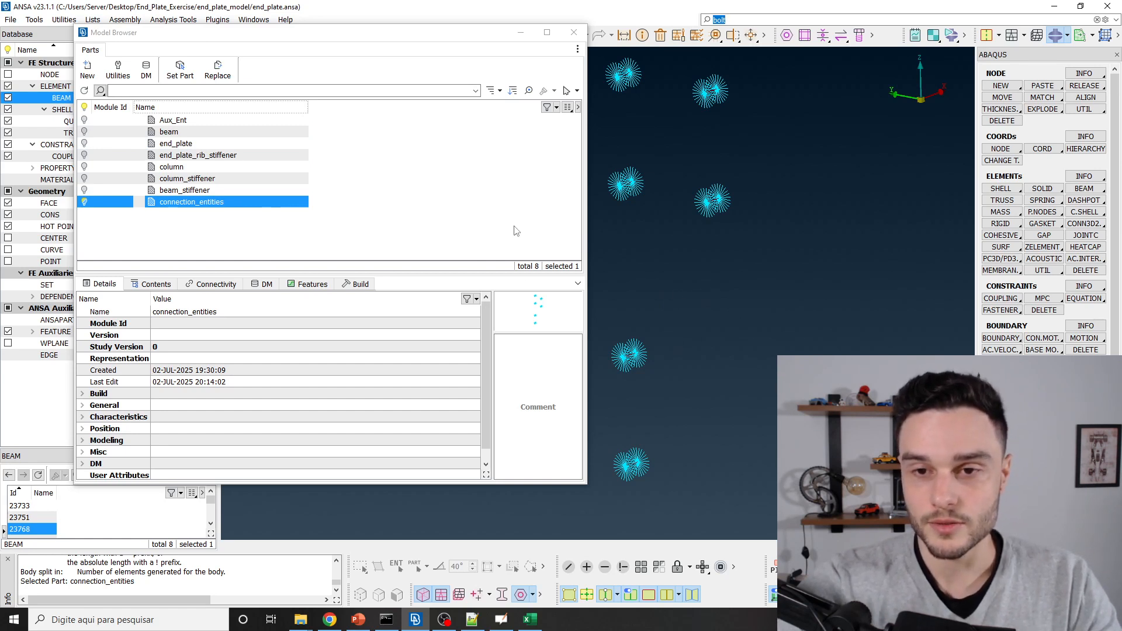
{"action": "left_click", "coordinate": [377, 175]}
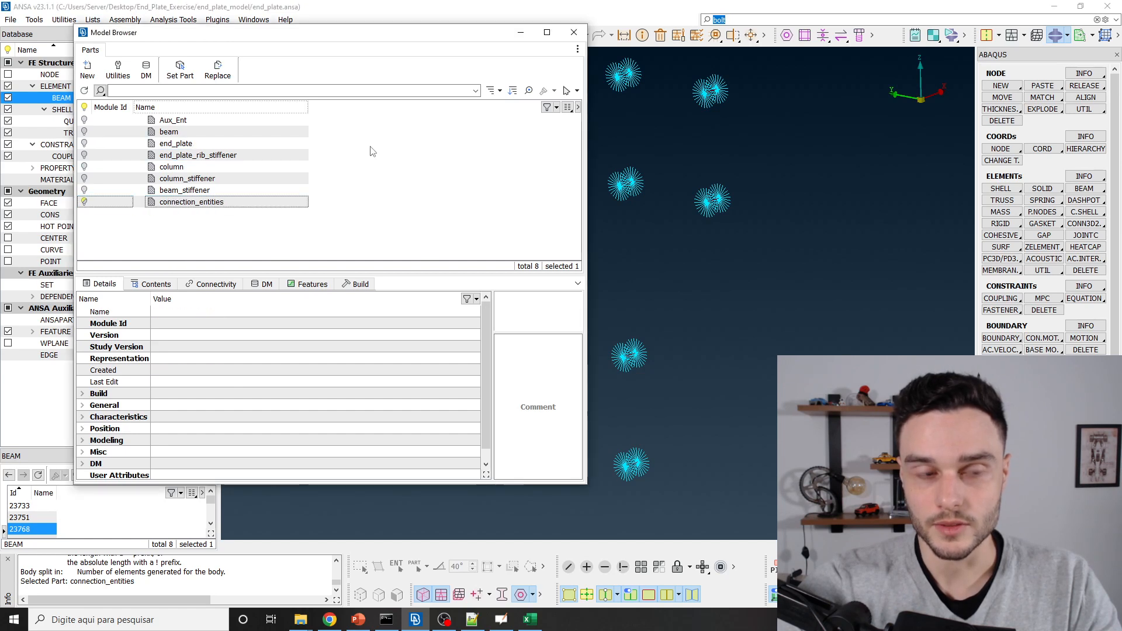
{"action": "left_click", "coordinate": [574, 33]}
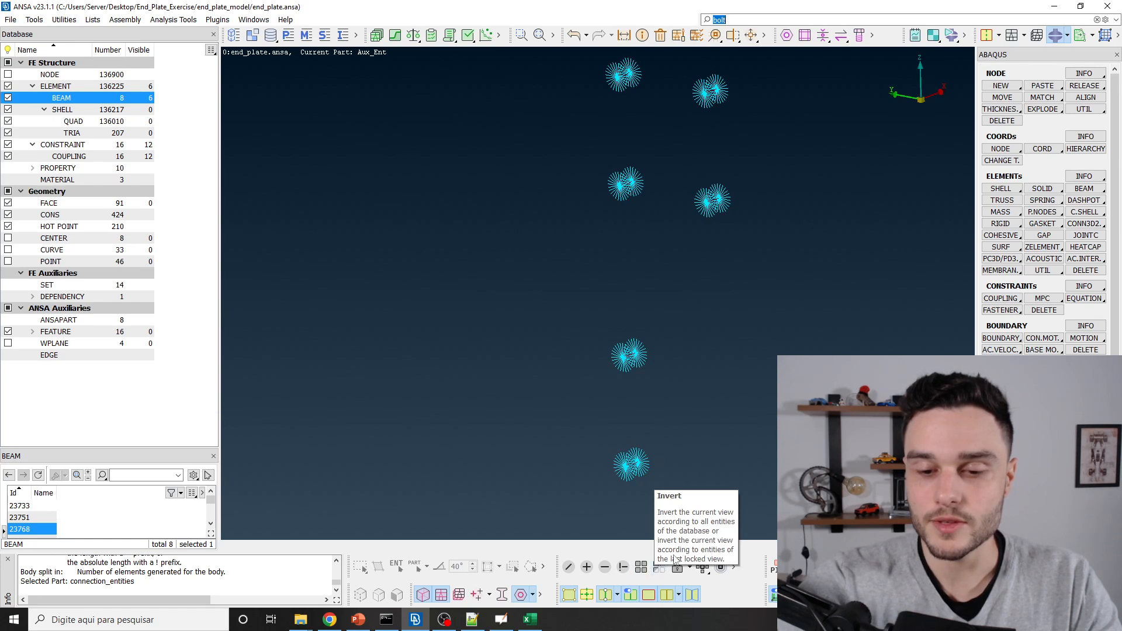
Invert the visible entities and examine the end plate holes for bolts left outside the connection_entities part.
{"action": "scroll", "coordinate": [620, 240], "scroll_direction": "down", "scroll_amount": 3}
{"action": "scroll", "coordinate": [627, 395], "scroll_direction": "up", "scroll_amount": 3}
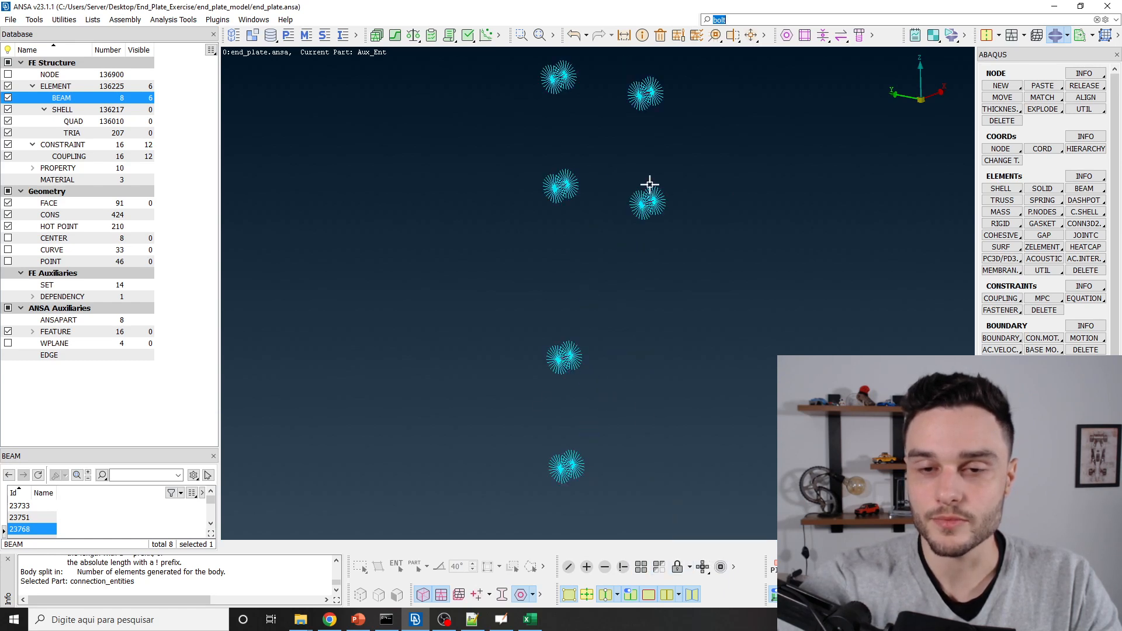
{"action": "scroll", "coordinate": [538, 369], "scroll_direction": "down", "scroll_amount": 3}
{"action": "scroll", "coordinate": [538, 372], "scroll_direction": "up", "scroll_amount": 3}
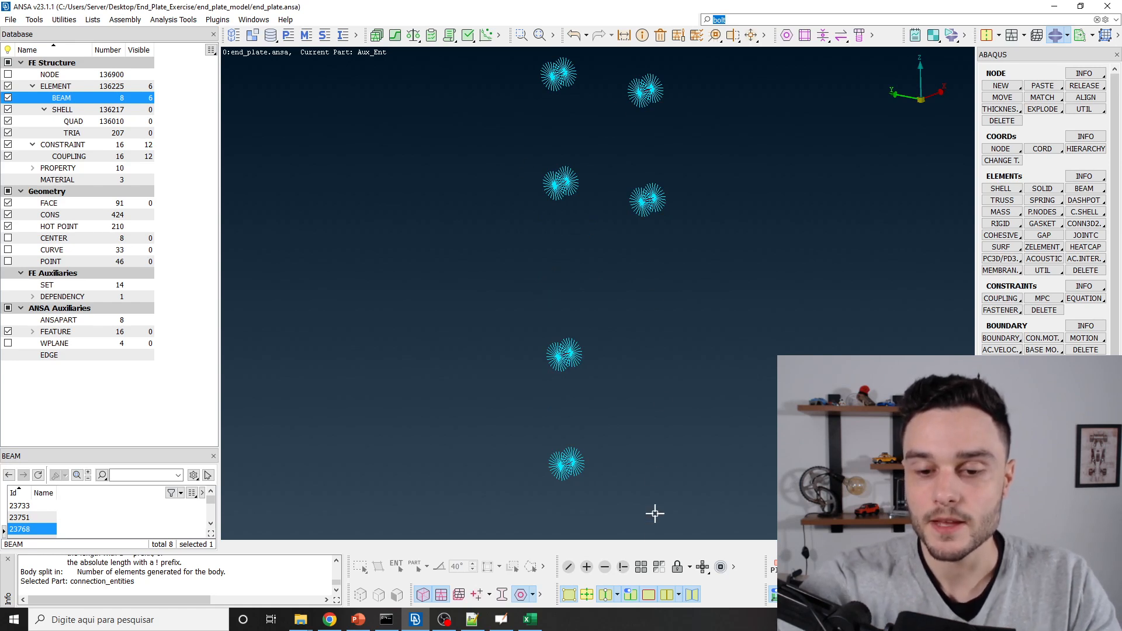
{"action": "left_click", "coordinate": [657, 569]}
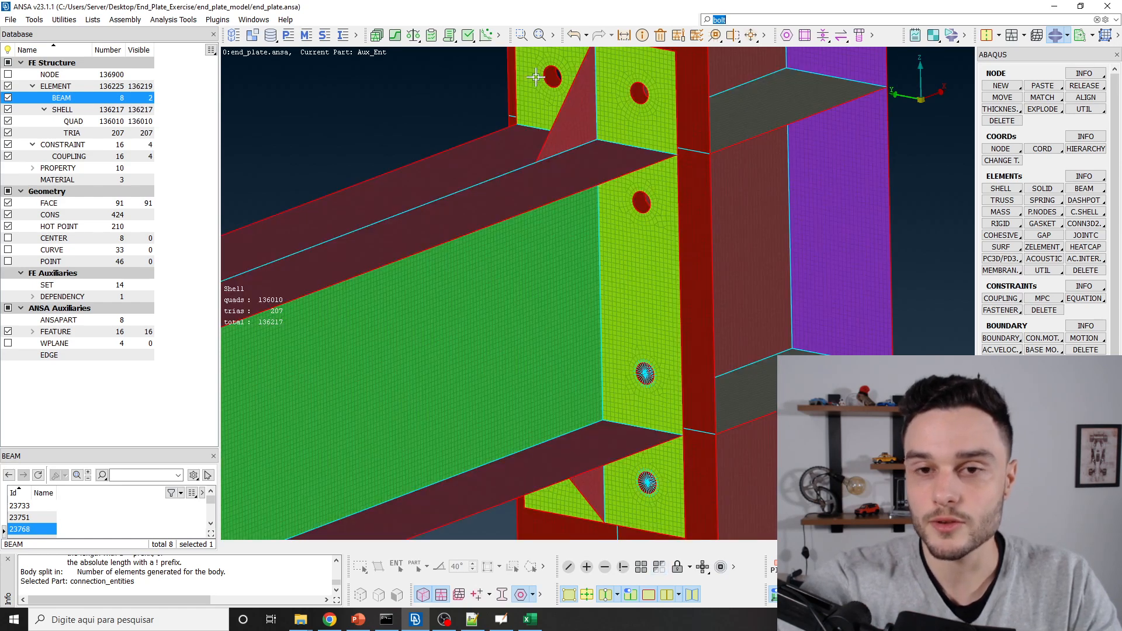
{"action": "scroll", "coordinate": [602, 244], "scroll_direction": "down", "scroll_amount": 3}
{"action": "scroll", "coordinate": [624, 316], "scroll_direction": "up", "scroll_amount": 6}
{"action": "mouse_move", "coordinate": [634, 327]}
{"action": "left_mouse_down", "text": "ctrl"}
{"action": "mouse_move", "coordinate": [553, 271]}
{"action": "mouse_move", "coordinate": [627, 318]}
{"action": "mouse_move", "coordinate": [646, 261]}
{"action": "mouse_move", "coordinate": [627, 346]}
{"action": "left_mouse_up", "text": "ctrl"}
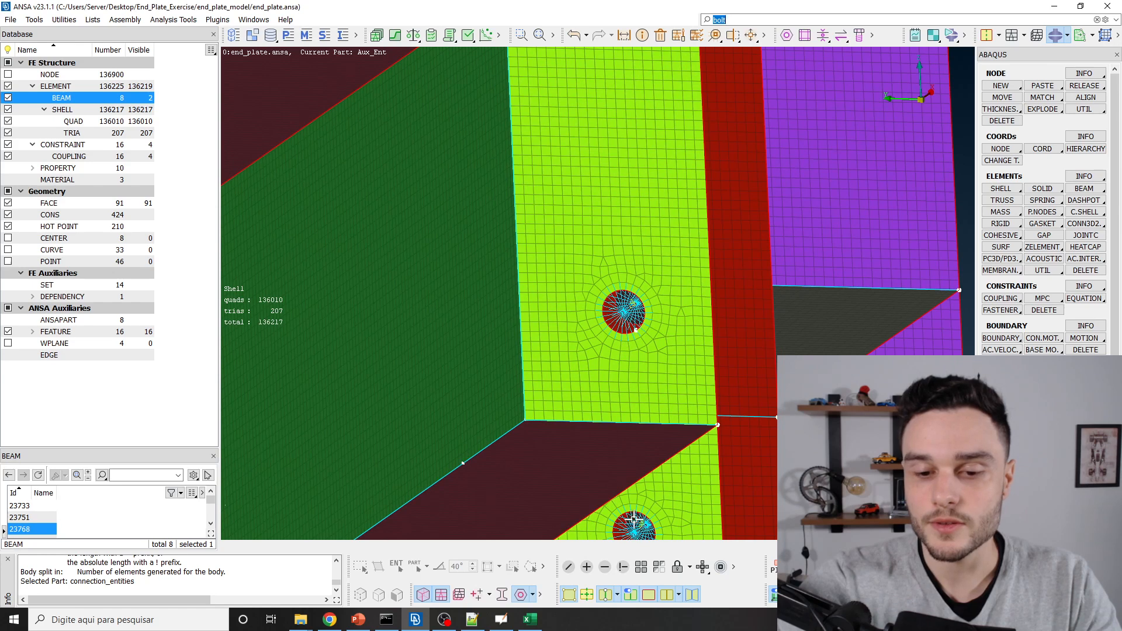
Hide the remaining M20_bolt beams and the two couplings in the end plate hole above the beam's lower flange.
{"action": "left_click", "coordinate": [605, 567]}
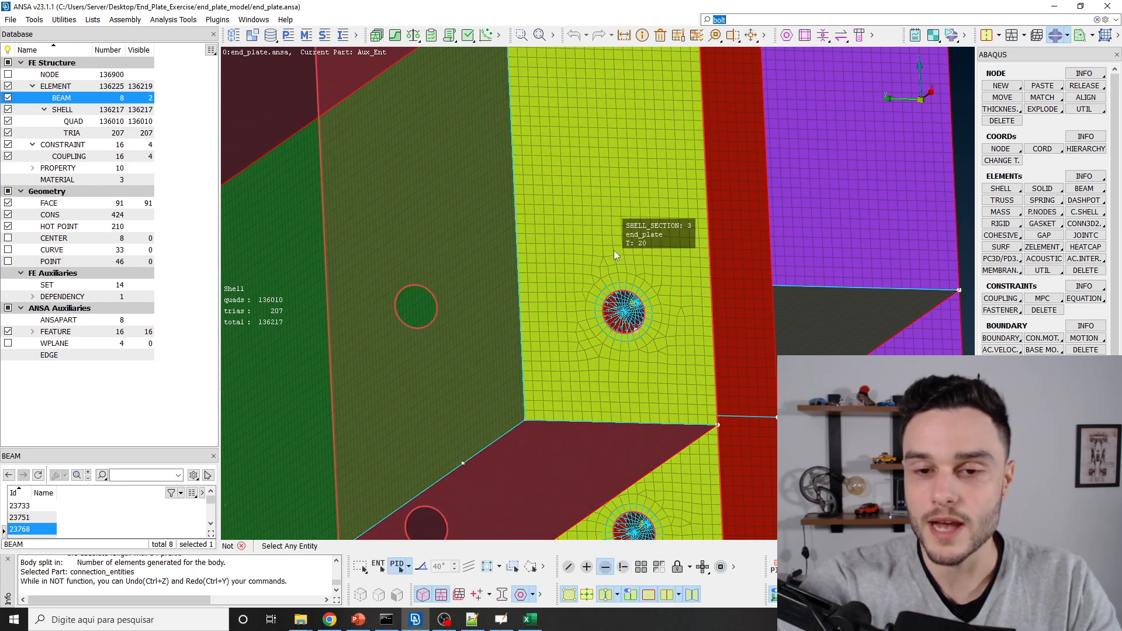
{"action": "scroll", "coordinate": [514, 286], "scroll_direction": "down", "scroll_amount": 6}
{"action": "scroll", "coordinate": [530, 295], "scroll_direction": "up", "scroll_amount": 10}
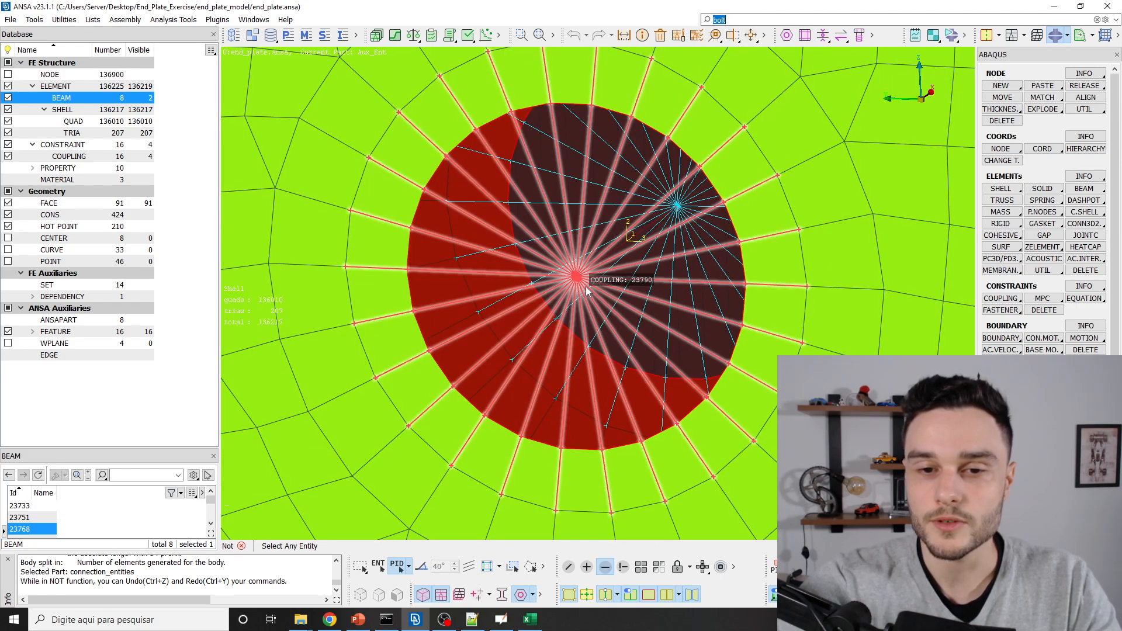
{"action": "left_click", "coordinate": [580, 278]}
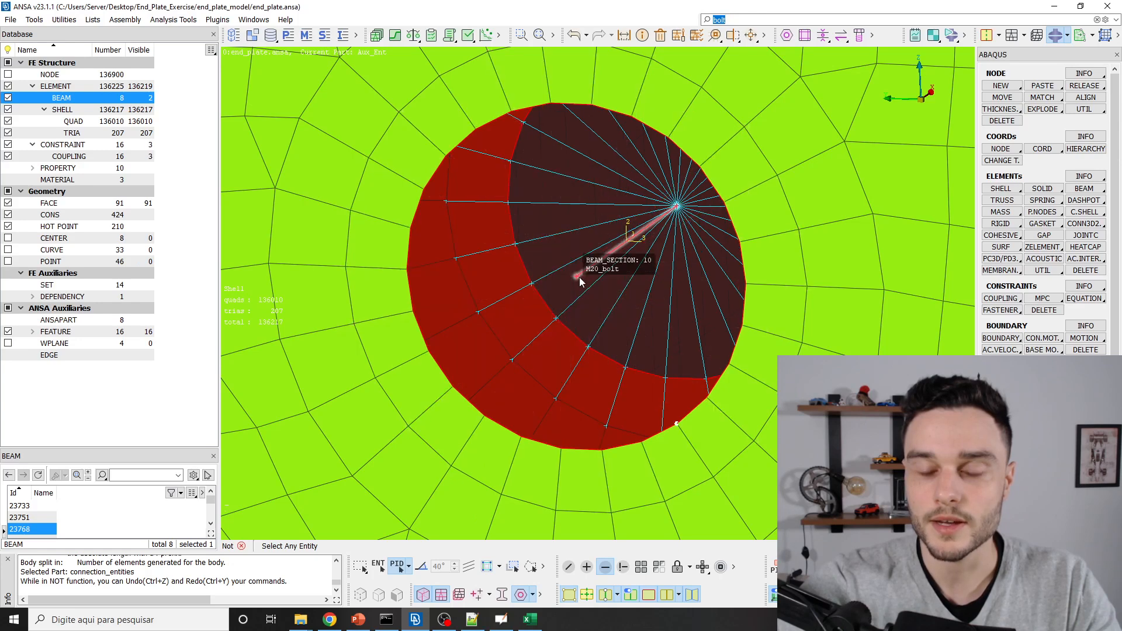
{"action": "left_click", "coordinate": [635, 233]}
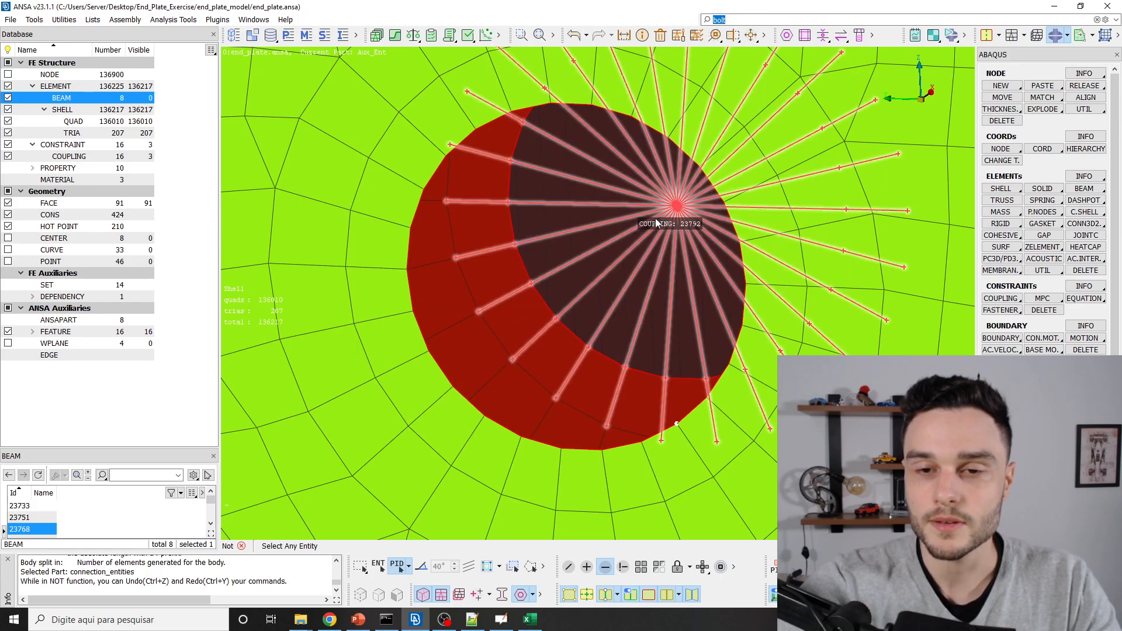
{"action": "left_click", "coordinate": [676, 204]}
{"action": "scroll", "coordinate": [672, 175], "scroll_direction": "down", "scroll_amount": 5}
{"action": "scroll", "coordinate": [671, 169], "scroll_direction": "down", "scroll_amount": 6}
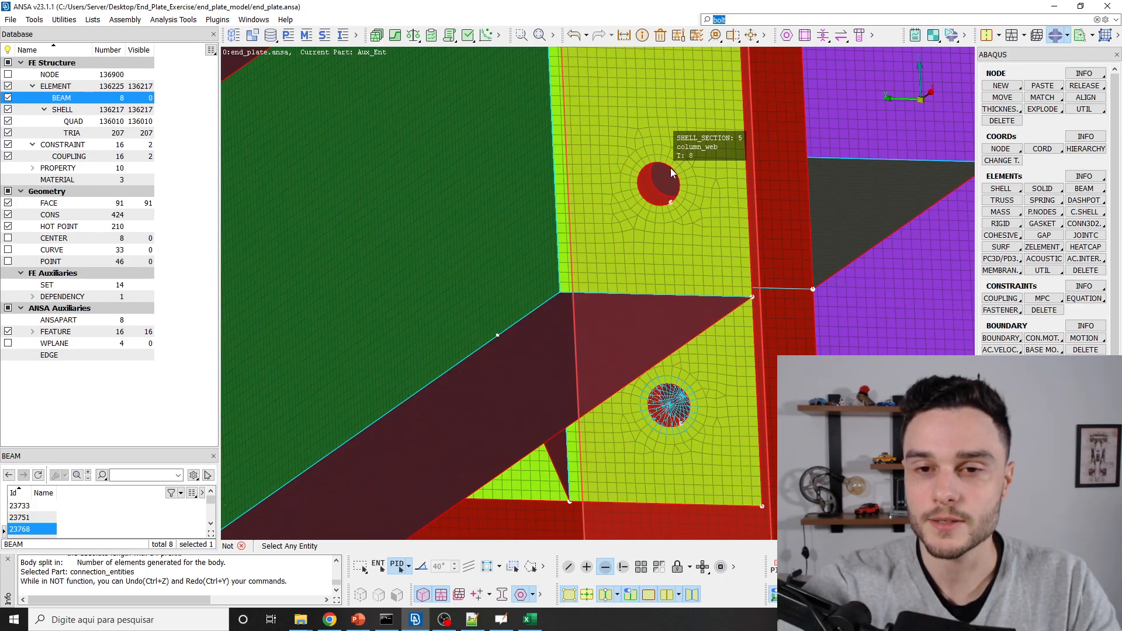
Hide the two remaining couplings in the end plate hole below the beam's lower flange.
{"action": "scroll", "coordinate": [670, 292], "scroll_direction": "up", "scroll_amount": 11}
{"action": "left_click", "coordinate": [679, 249]}
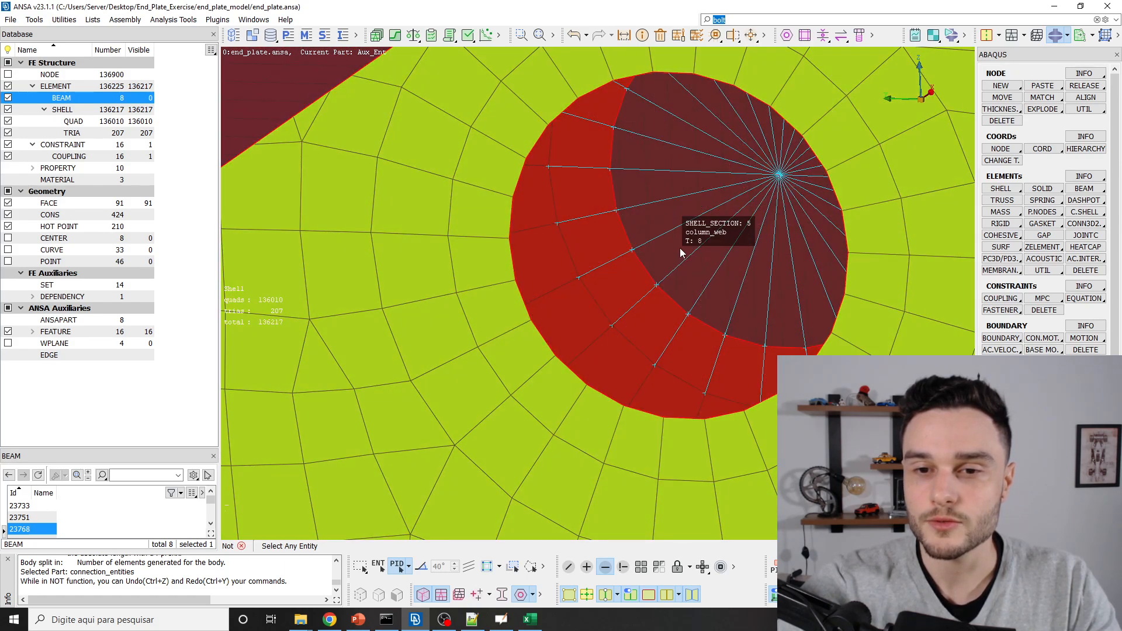
{"action": "left_click", "coordinate": [783, 185]}
{"action": "scroll", "coordinate": [781, 180], "scroll_direction": "down", "scroll_amount": 10}
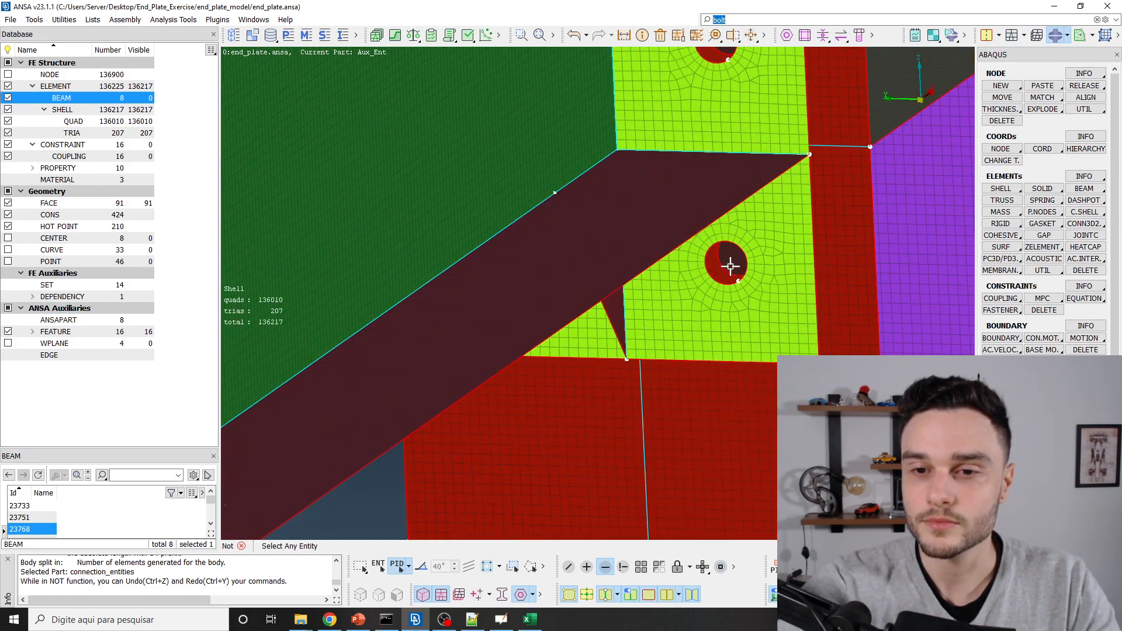
Inspect the end plate holes for leftover bolts and invert the visibility to isolate all bolt beams and couplings.
{"action": "scroll", "coordinate": [730, 260], "scroll_direction": "up", "scroll_amount": 3}
{"action": "left_click_drag", "start_coordinate": [753, 244], "coordinate": [785, 263], "text": "ctrl"}
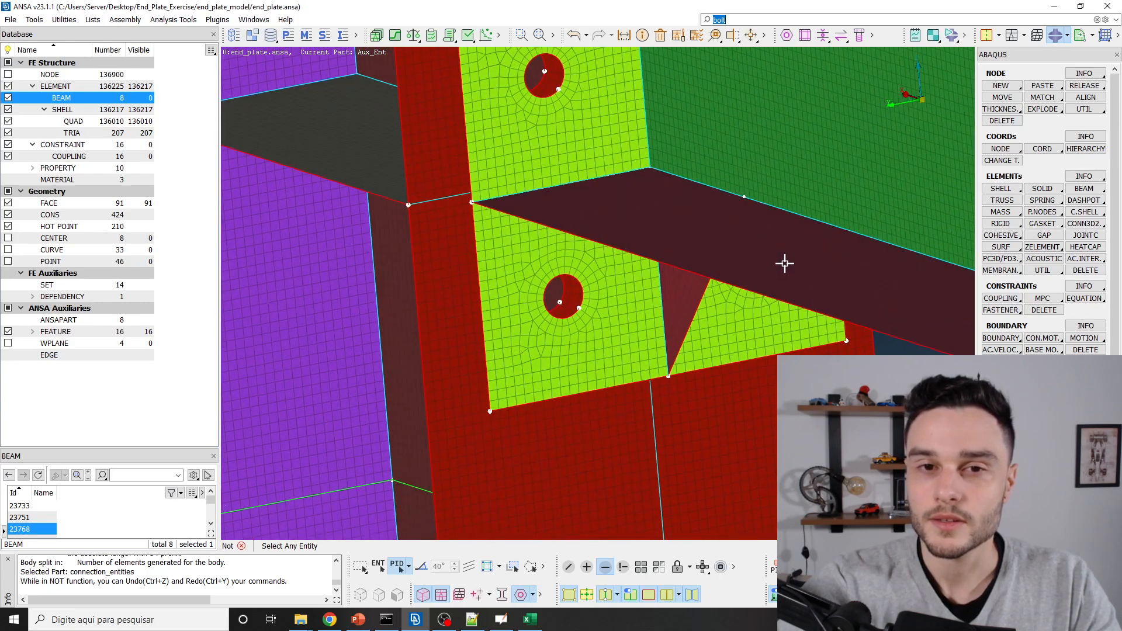
{"action": "middle_click_drag", "start_coordinate": [594, 195], "coordinate": [600, 533], "text": "ctrl"}
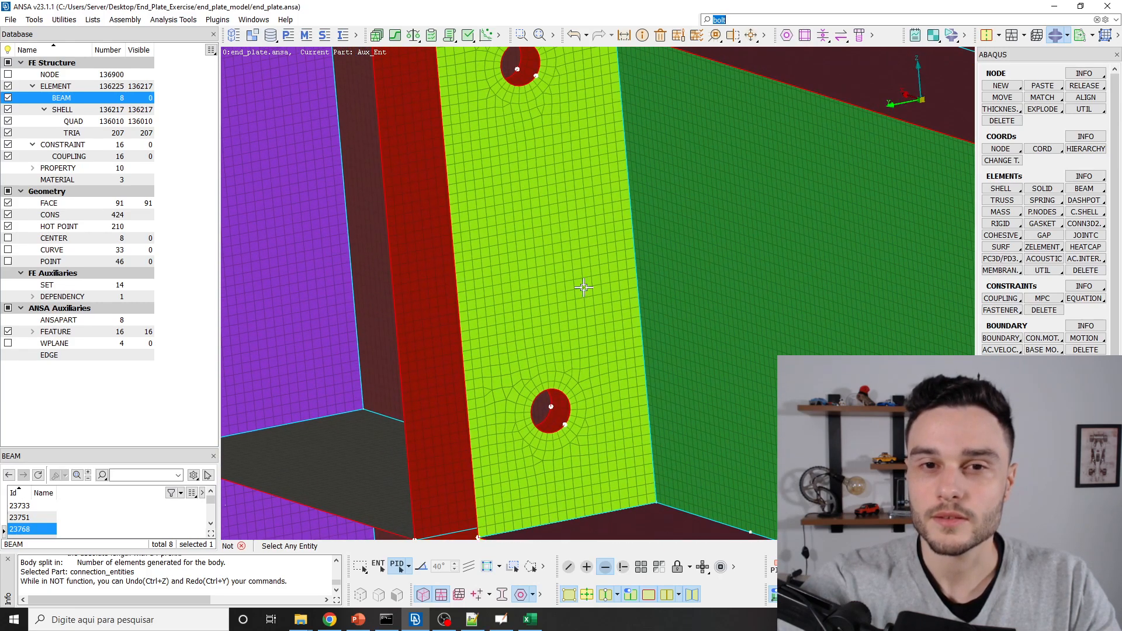
{"action": "scroll", "coordinate": [580, 258], "scroll_direction": "down", "scroll_amount": 7}
{"action": "left_click_drag", "start_coordinate": [579, 258], "coordinate": [514, 206], "text": "ctrl"}
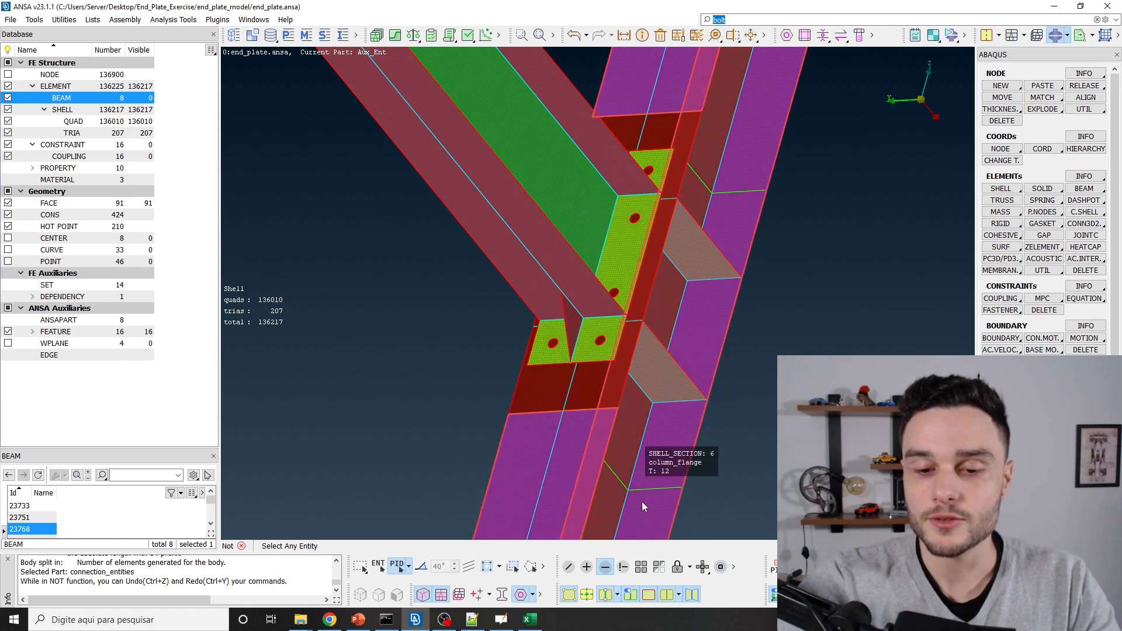
{"action": "left_click", "coordinate": [661, 573]}
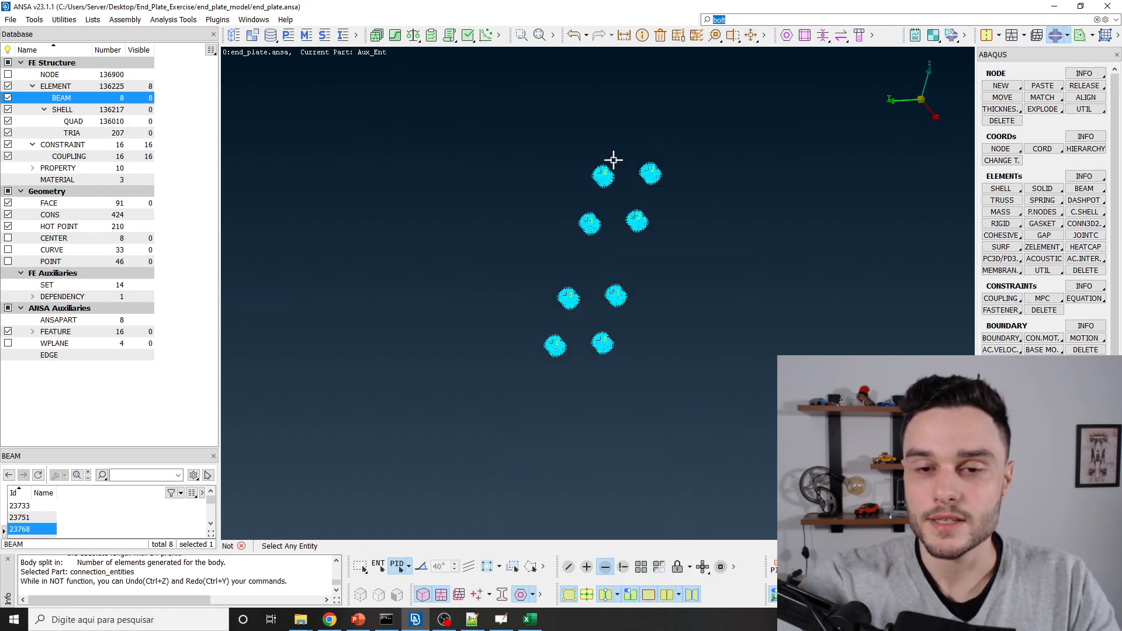
{"action": "middle_click_drag", "start_coordinate": [694, 219], "coordinate": [645, 322]}
{"action": "scroll", "coordinate": [641, 345], "scroll_direction": "up", "scroll_amount": 3}
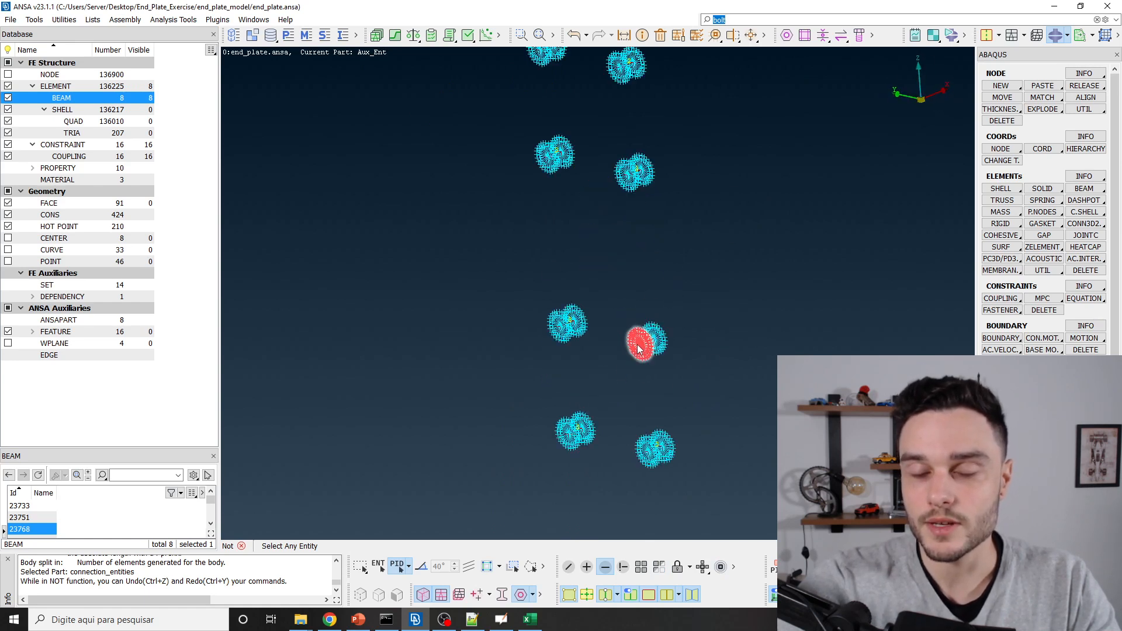
{"action": "scroll", "coordinate": [623, 263], "scroll_direction": "down", "scroll_amount": 3}
{"action": "scroll", "coordinate": [631, 295], "scroll_direction": "up", "scroll_amount": 4}
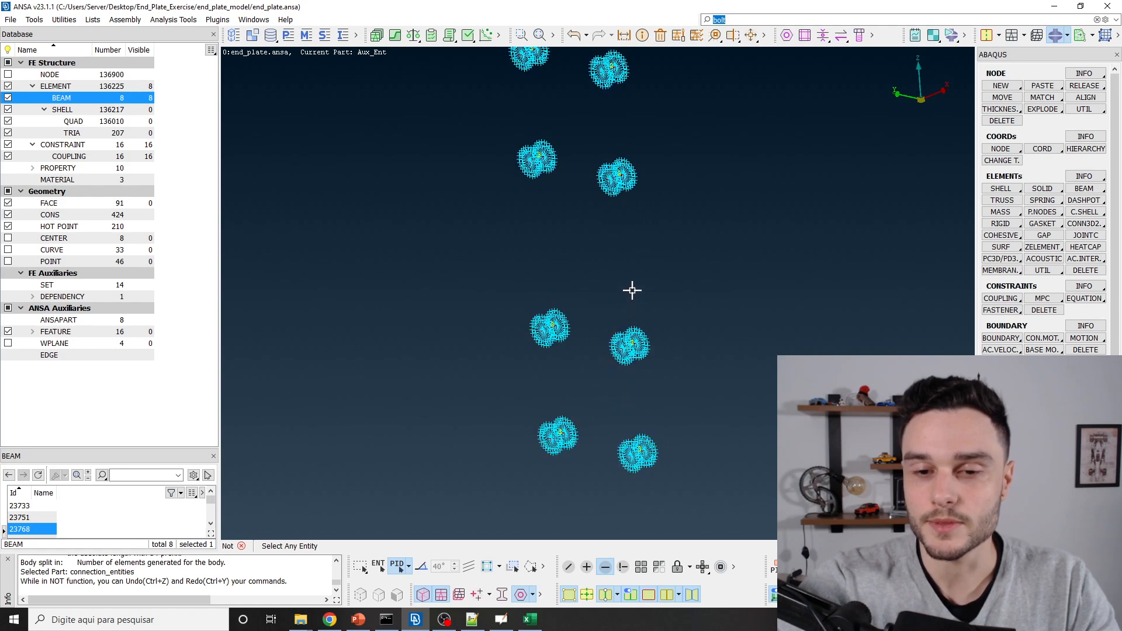
{"action": "scroll", "coordinate": [631, 320], "scroll_direction": "down", "scroll_amount": 3}
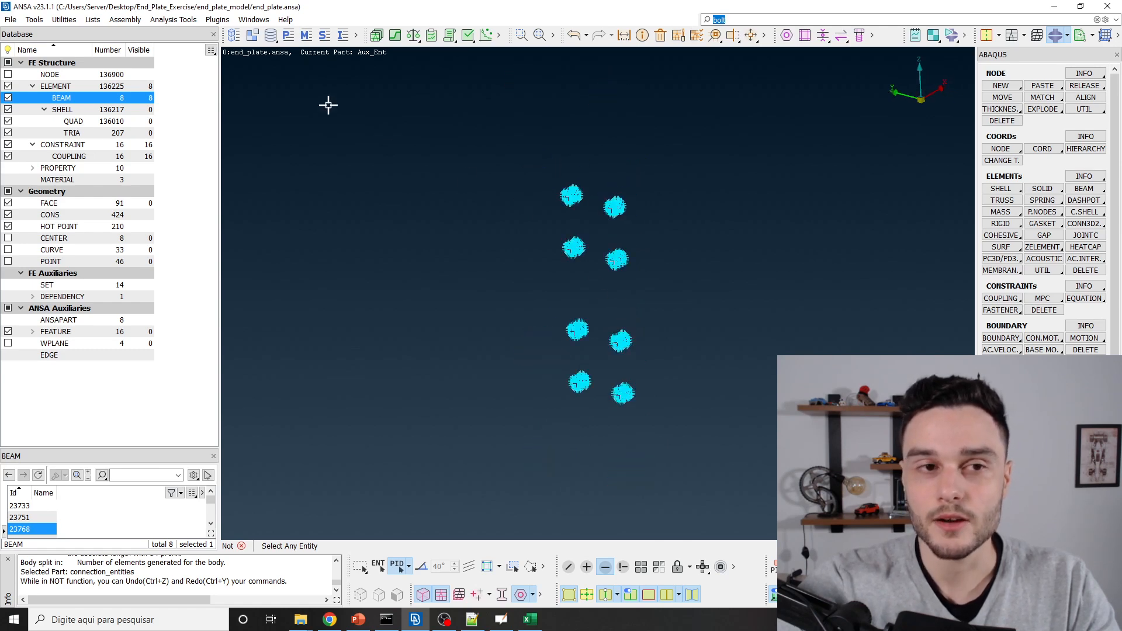
Assign all displayed bolt beams and couplings to the connection_entities part with Set Part, and close the Model Browser.
{"action": "left_click", "coordinate": [252, 35]}
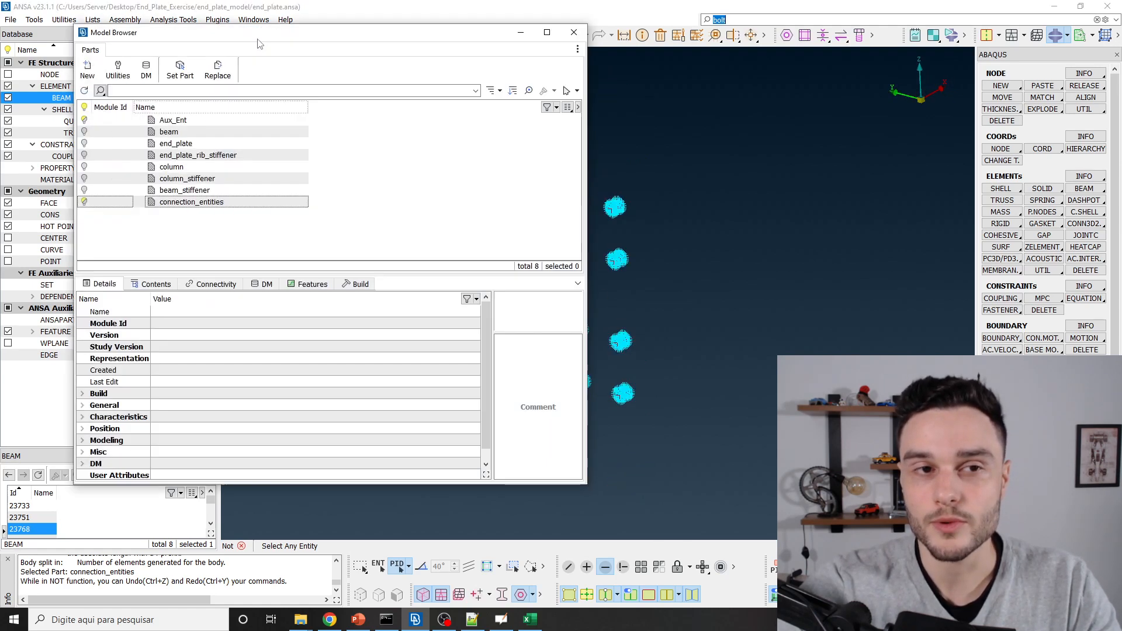
{"action": "left_click_drag", "start_coordinate": [275, 50], "coordinate": [229, 53]}
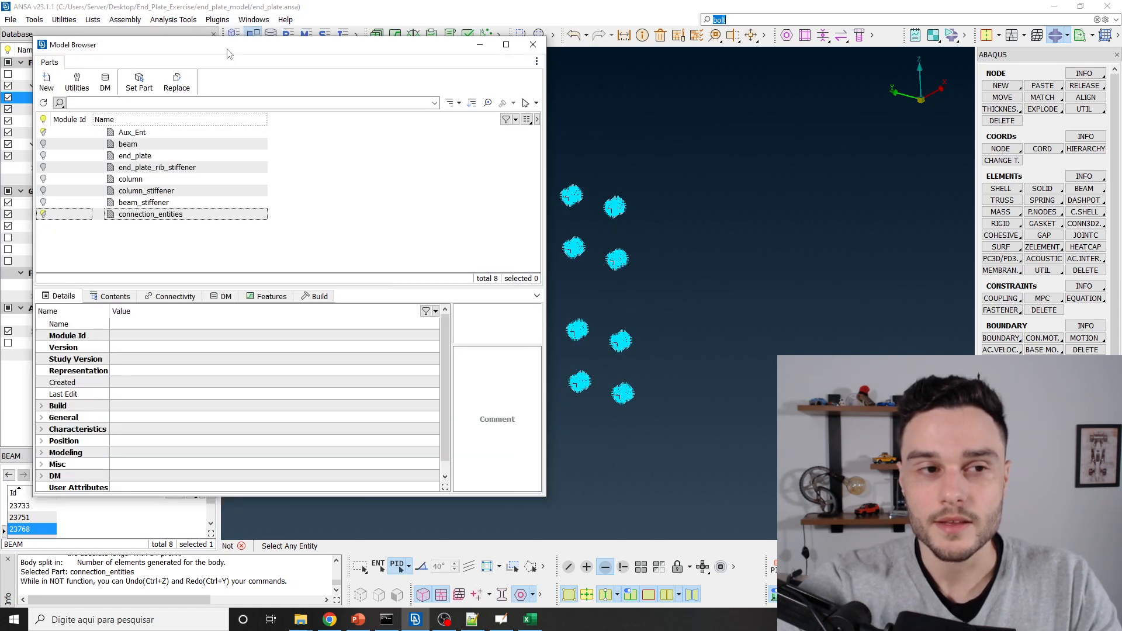
{"action": "scroll", "coordinate": [732, 254], "scroll_direction": "down", "scroll_amount": 3}
{"action": "scroll", "coordinate": [663, 298], "scroll_direction": "up", "scroll_amount": 3}
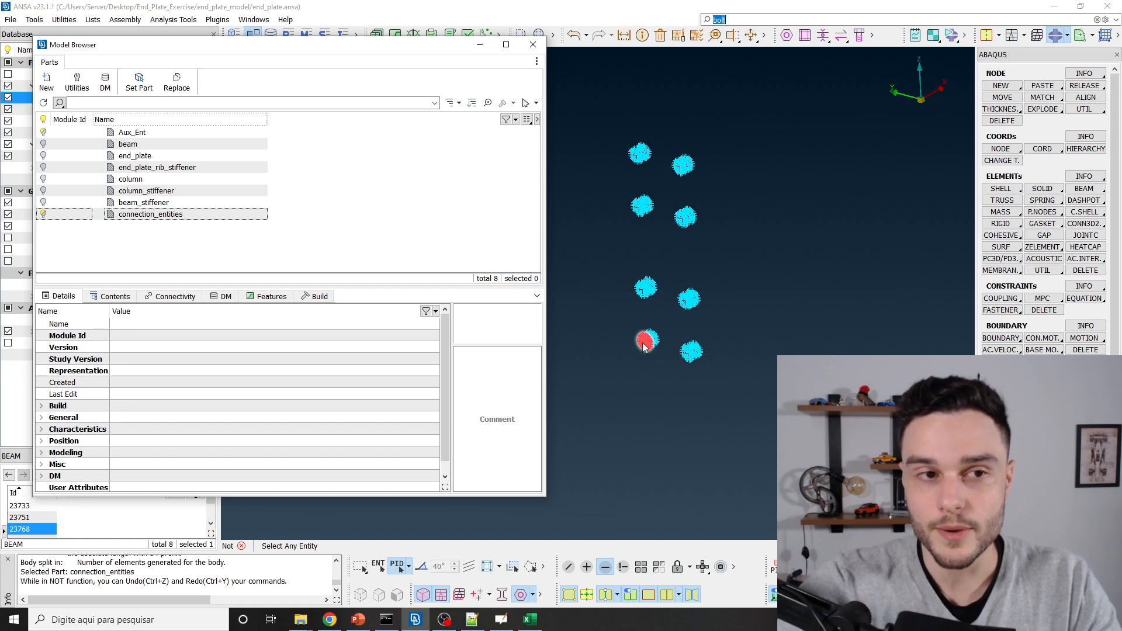
{"action": "left_click", "coordinate": [139, 87]}
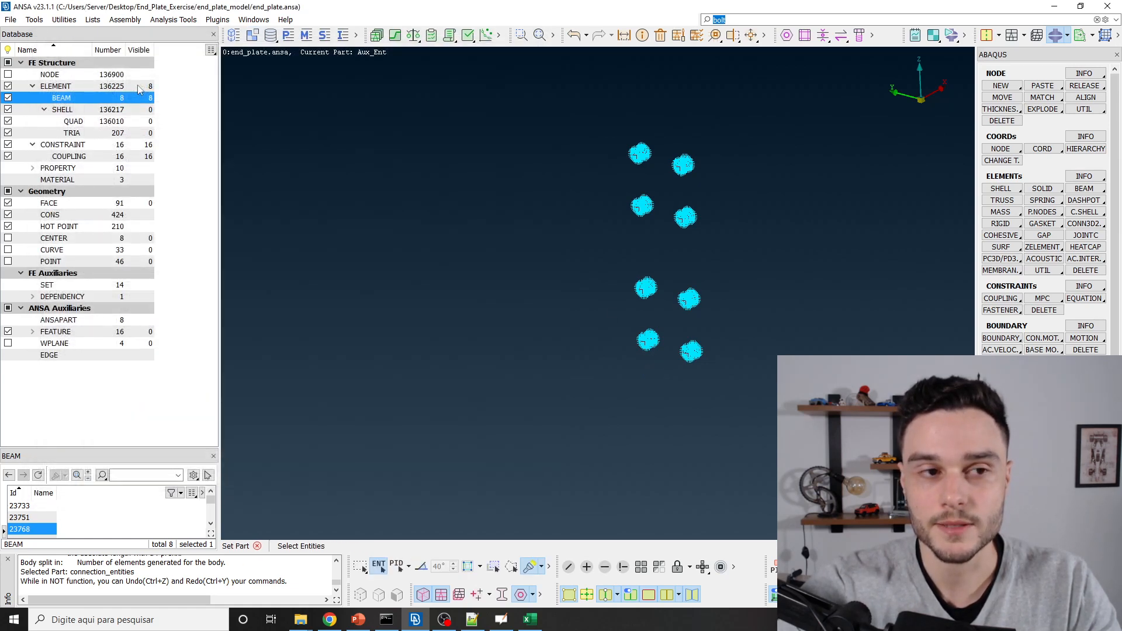
{"action": "left_click_drag", "start_coordinate": [498, 86], "coordinate": [911, 483]}
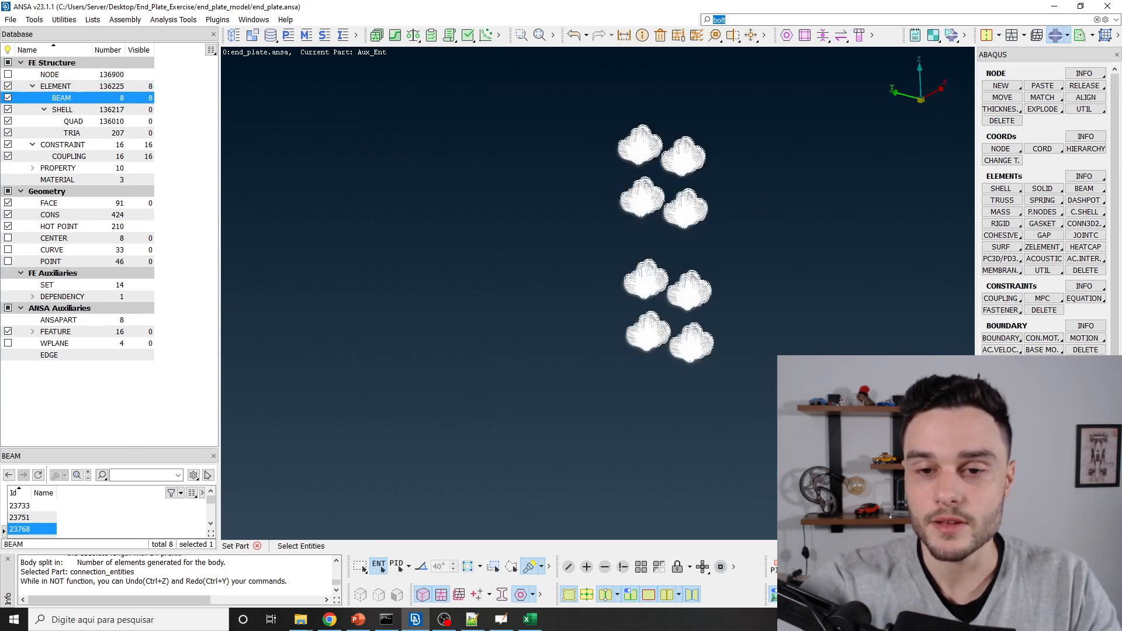
{"action": "middle_click", "coordinate": [577, 246]}
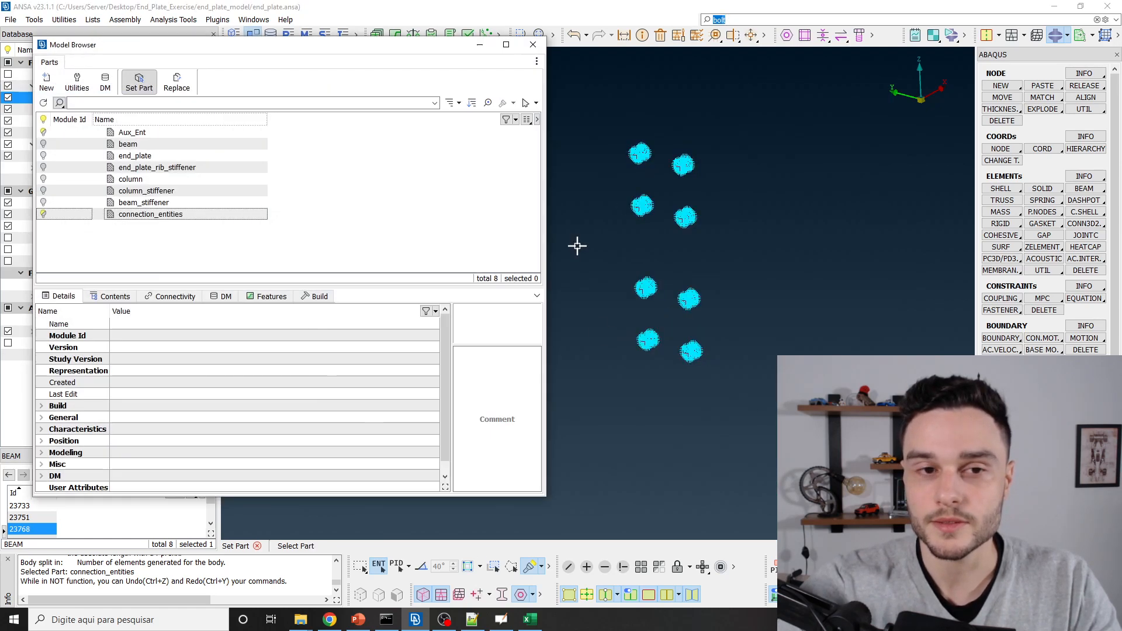
{"action": "left_click", "coordinate": [134, 215]}
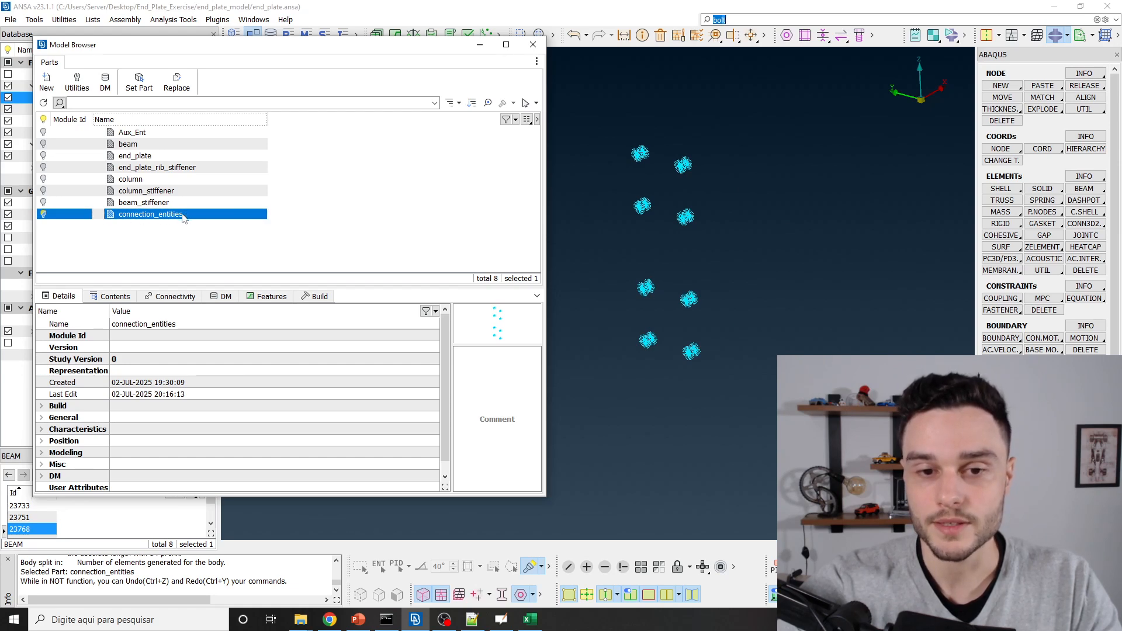
{"action": "left_click", "coordinate": [533, 44]}
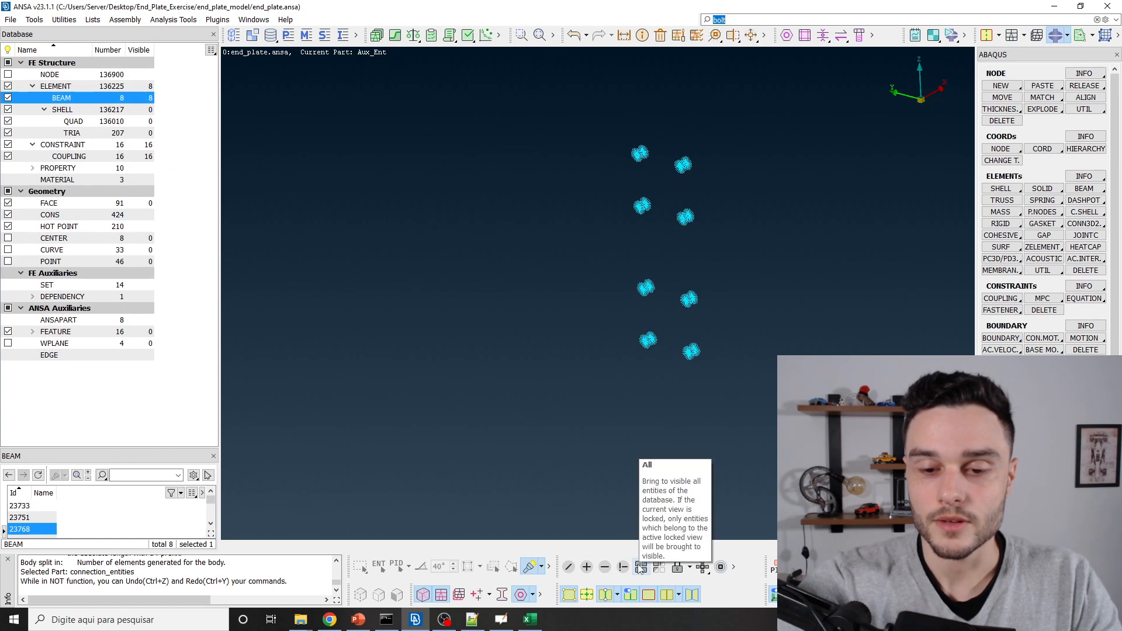
Display the whole model, show only the connection_entities part to check its bolts, and close the Model Browser.
{"action": "left_click", "coordinate": [641, 567]}
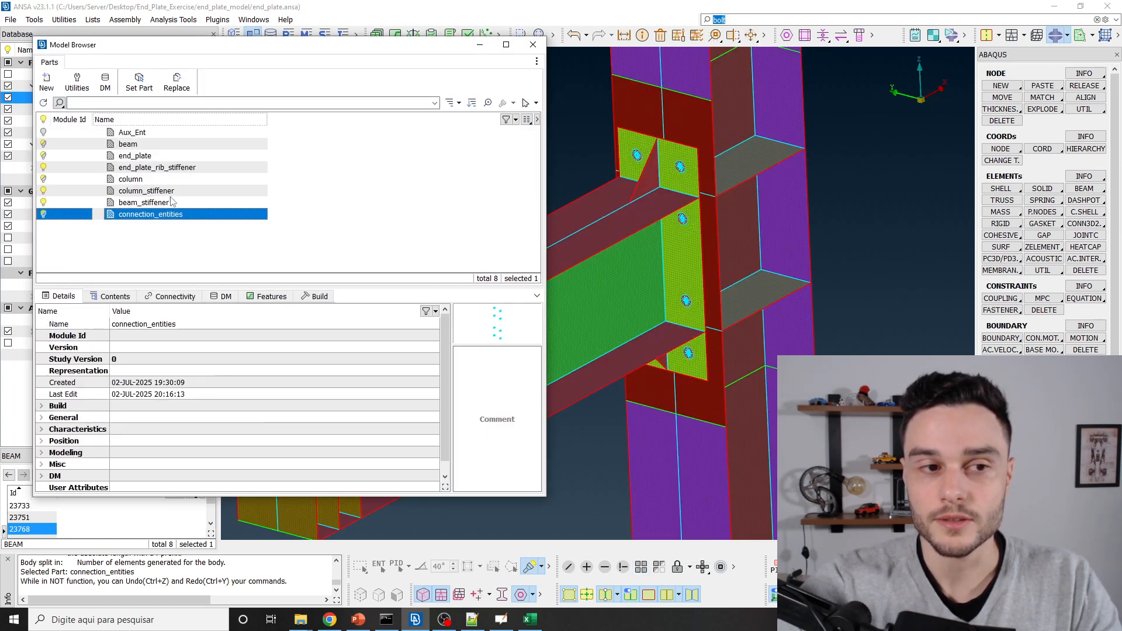
{"action": "right_click", "coordinate": [160, 218]}
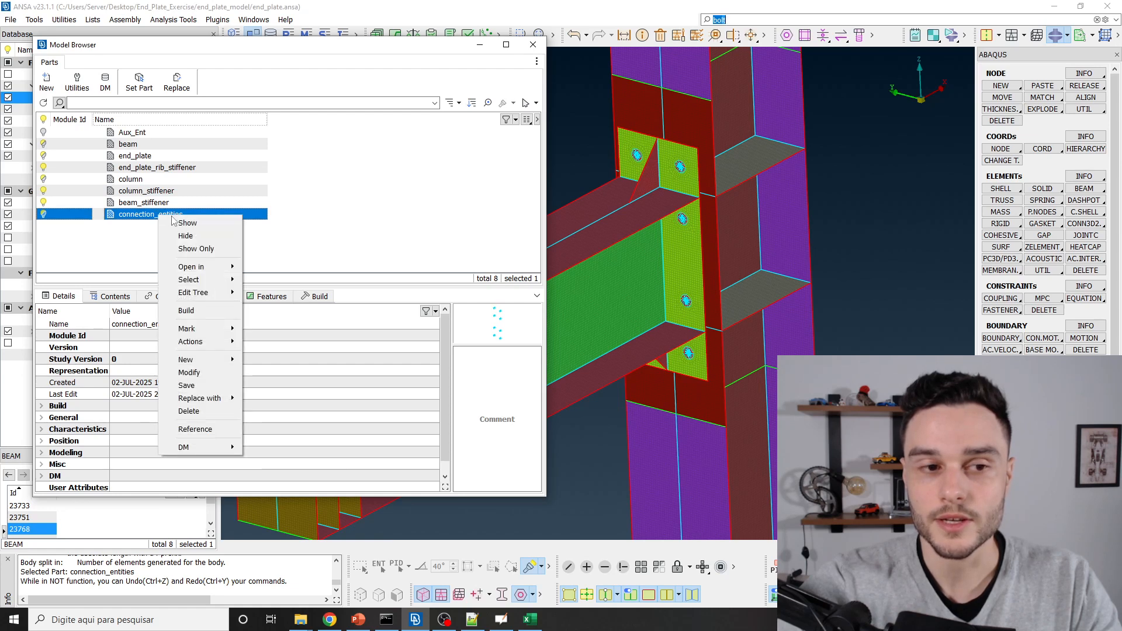
{"action": "left_click", "coordinate": [200, 249]}
{"action": "scroll", "coordinate": [754, 266], "scroll_direction": "down", "scroll_amount": 2}
{"action": "scroll", "coordinate": [754, 294], "scroll_direction": "up", "scroll_amount": 2}
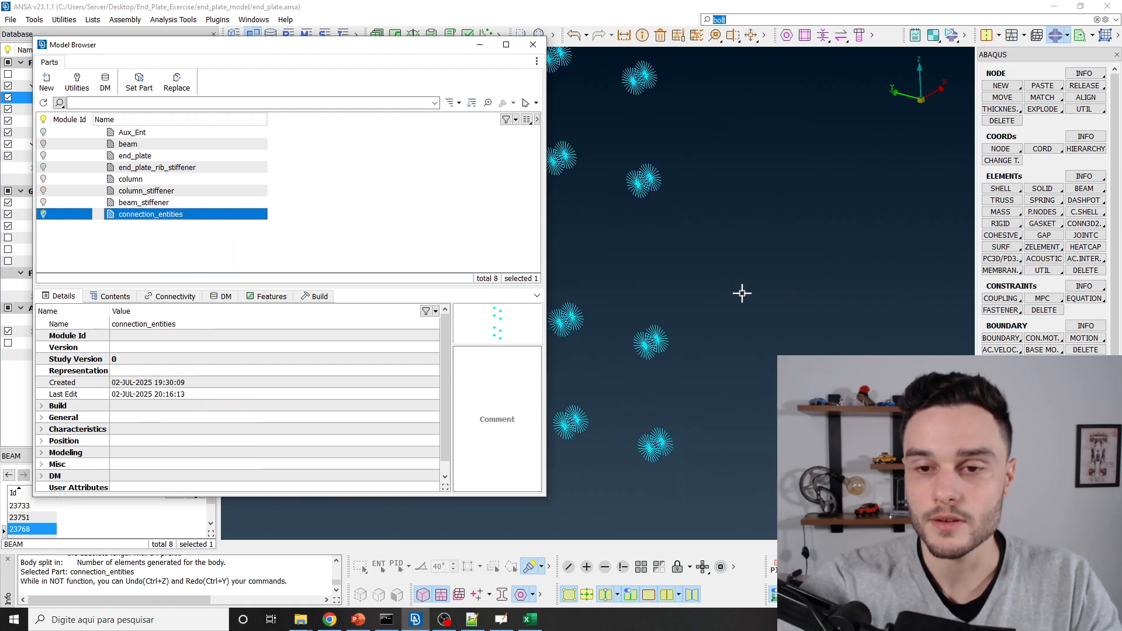
{"action": "scroll", "coordinate": [737, 263], "scroll_direction": "down", "scroll_amount": 1}
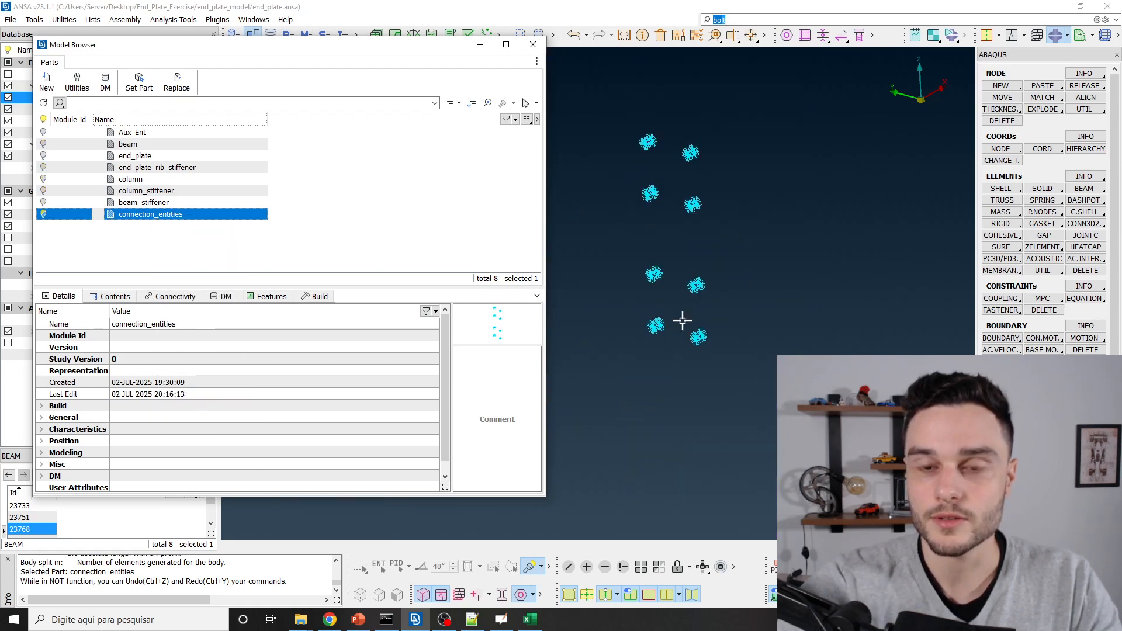
{"action": "left_click", "coordinate": [533, 44]}
Make all entities visible again and inspect the bolts across the end plate connection.
{"action": "left_click", "coordinate": [641, 567]}
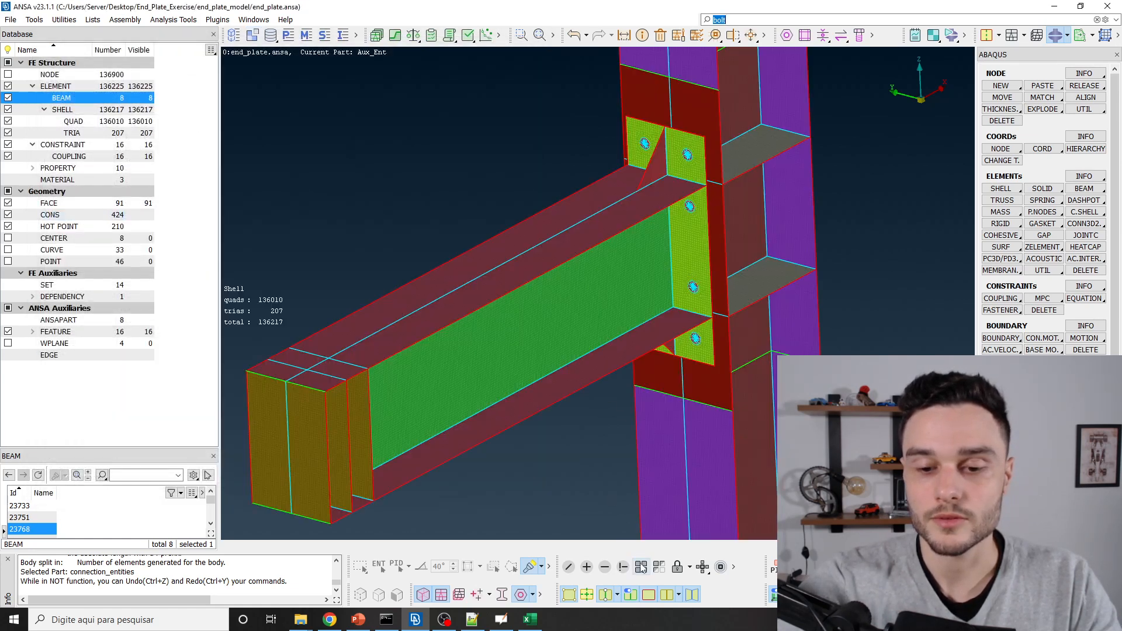
{"action": "scroll", "coordinate": [585, 424], "scroll_direction": "down", "scroll_amount": 1}
{"action": "scroll", "coordinate": [630, 368], "scroll_direction": "up", "scroll_amount": 3}
{"action": "mouse_move", "coordinate": [626, 311]}
{"action": "left_mouse_down", "text": "ctrl"}
{"action": "mouse_move", "coordinate": [518, 268]}
{"action": "mouse_move", "coordinate": [615, 306]}
{"action": "left_mouse_up", "text": "ctrl"}
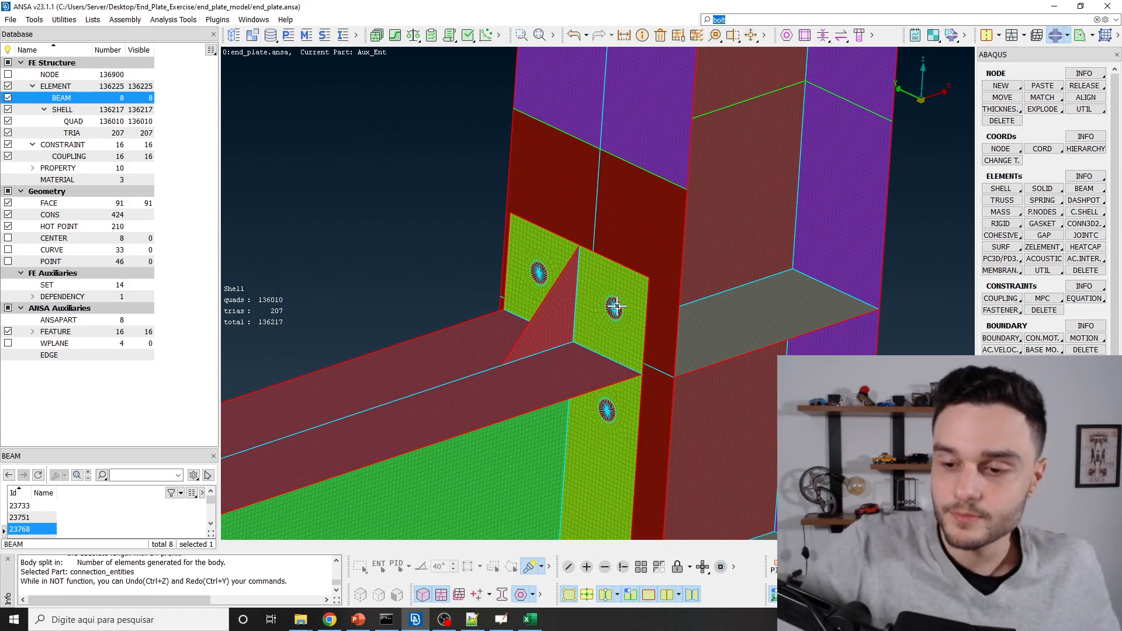
{"action": "scroll", "coordinate": [612, 173], "scroll_direction": "down", "scroll_amount": 3}
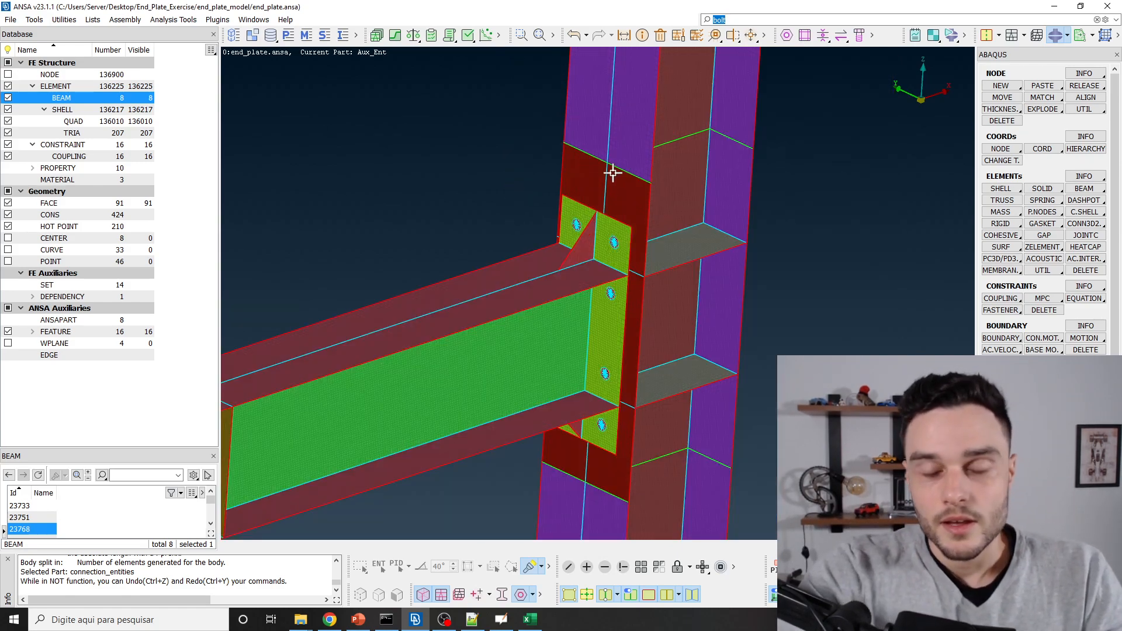
{"action": "mouse_move", "coordinate": [630, 224]}
{"action": "left_mouse_down", "text": "ctrl"}
{"action": "mouse_move", "coordinate": [592, 194]}
{"action": "mouse_move", "coordinate": [573, 194]}
{"action": "mouse_move", "coordinate": [594, 193]}
{"action": "mouse_move", "coordinate": [624, 216]}
{"action": "mouse_move", "coordinate": [628, 235]}
{"action": "left_mouse_up", "text": "ctrl"}
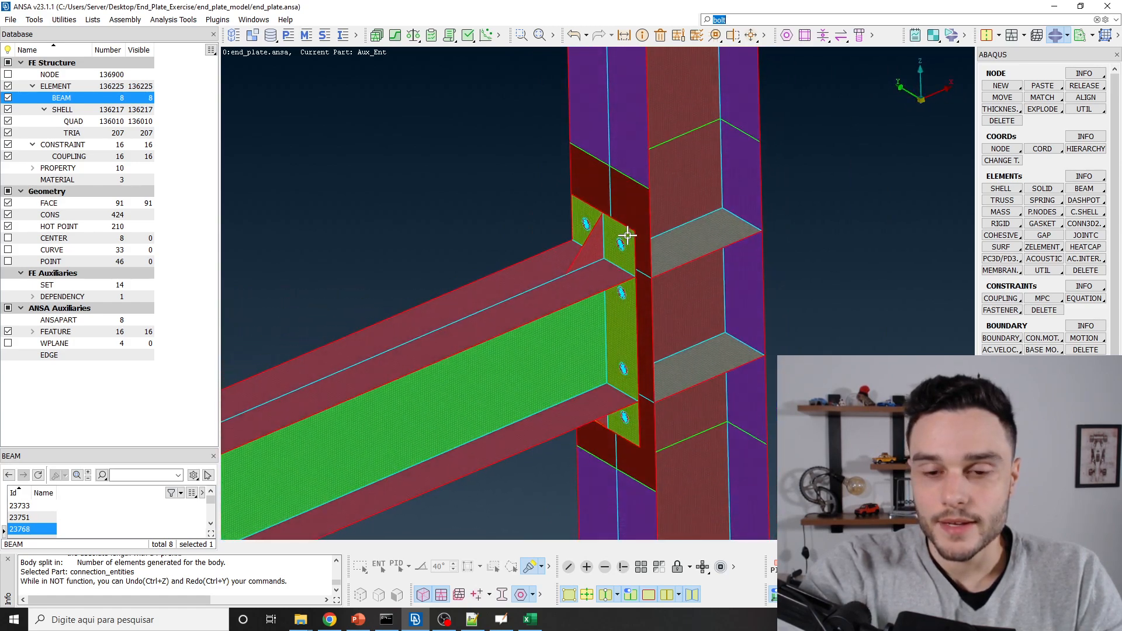
{"action": "scroll", "coordinate": [630, 218], "scroll_direction": "down", "scroll_amount": 3}
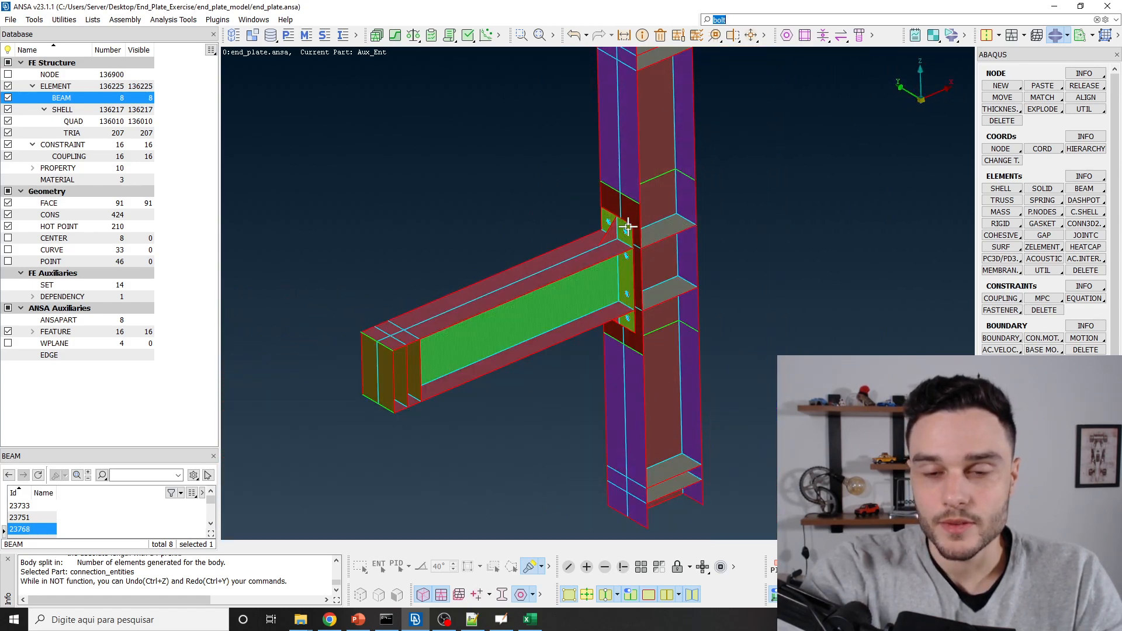
{"action": "scroll", "coordinate": [628, 228], "scroll_direction": "up", "scroll_amount": 7}
{"action": "mouse_move", "coordinate": [626, 233]}
{"action": "left_mouse_down", "text": "ctrl"}
{"action": "mouse_move", "coordinate": [578, 221]}
{"action": "mouse_move", "coordinate": [631, 243]}
{"action": "left_mouse_up", "text": "ctrl"}
{"action": "scroll", "coordinate": [631, 187], "scroll_direction": "down", "scroll_amount": 5}
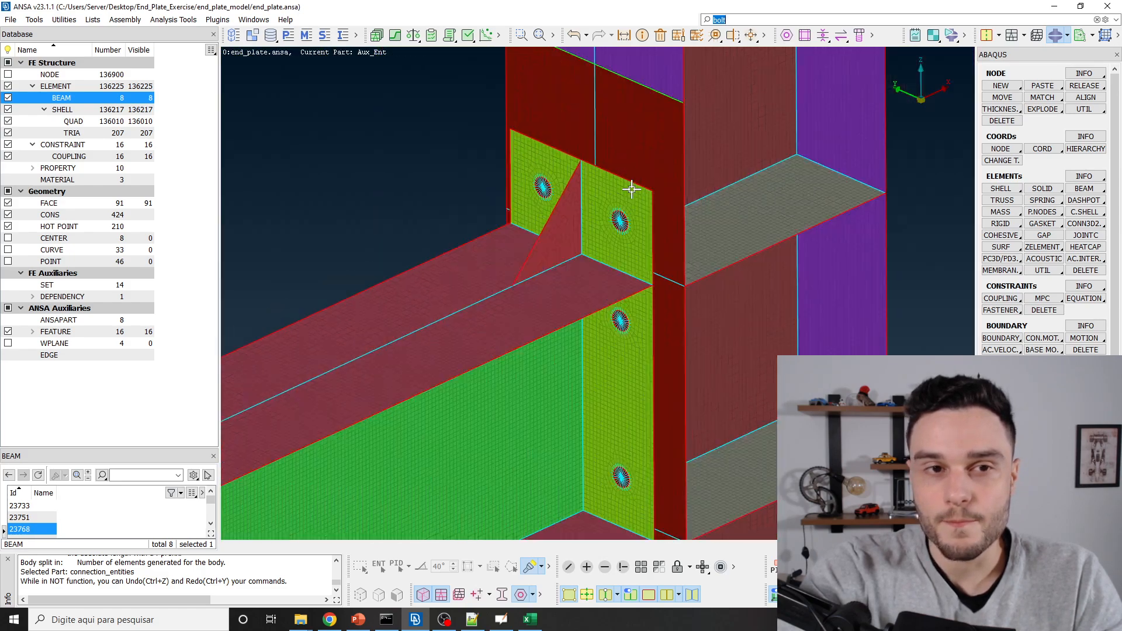
{"action": "left_click", "coordinate": [447, 620]}
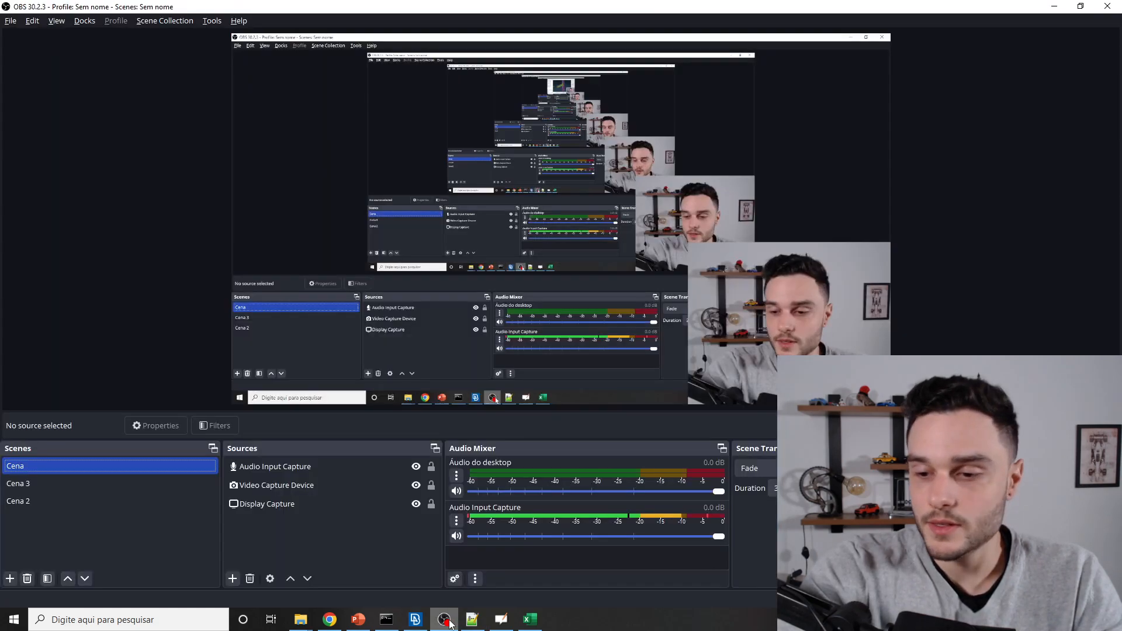
{"action": "left_click", "coordinate": [446, 620]}
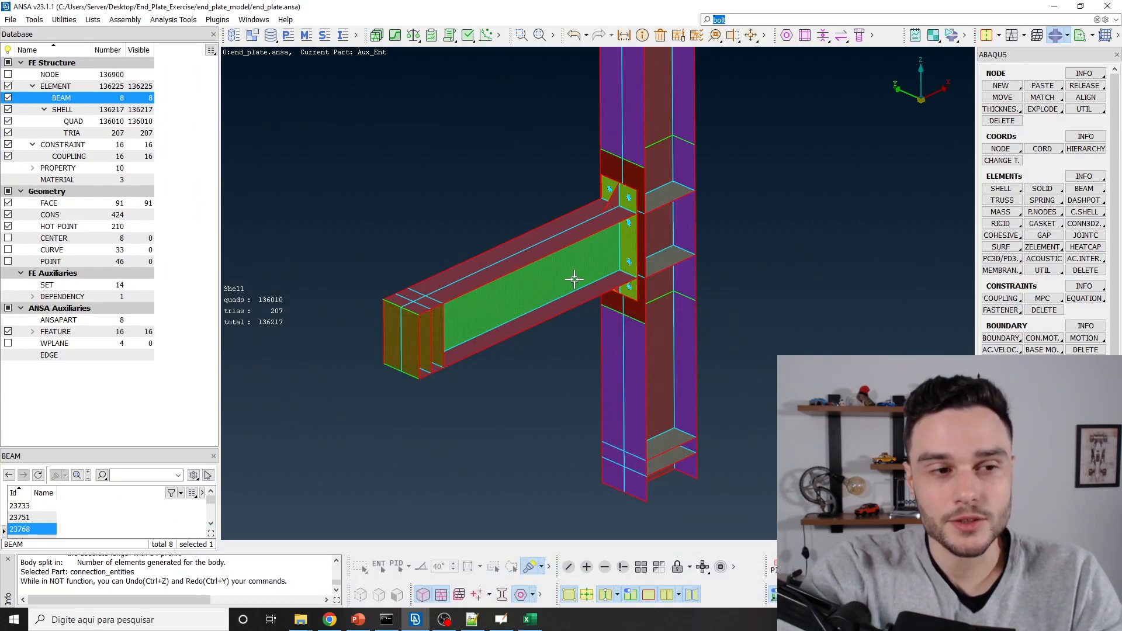
{"action": "middle_click_drag", "start_coordinate": [574, 279], "coordinate": [574, 294], "text": "ctrl"}
{"action": "left_click_drag", "start_coordinate": [573, 291], "coordinate": [567, 268], "text": "ctrl"}
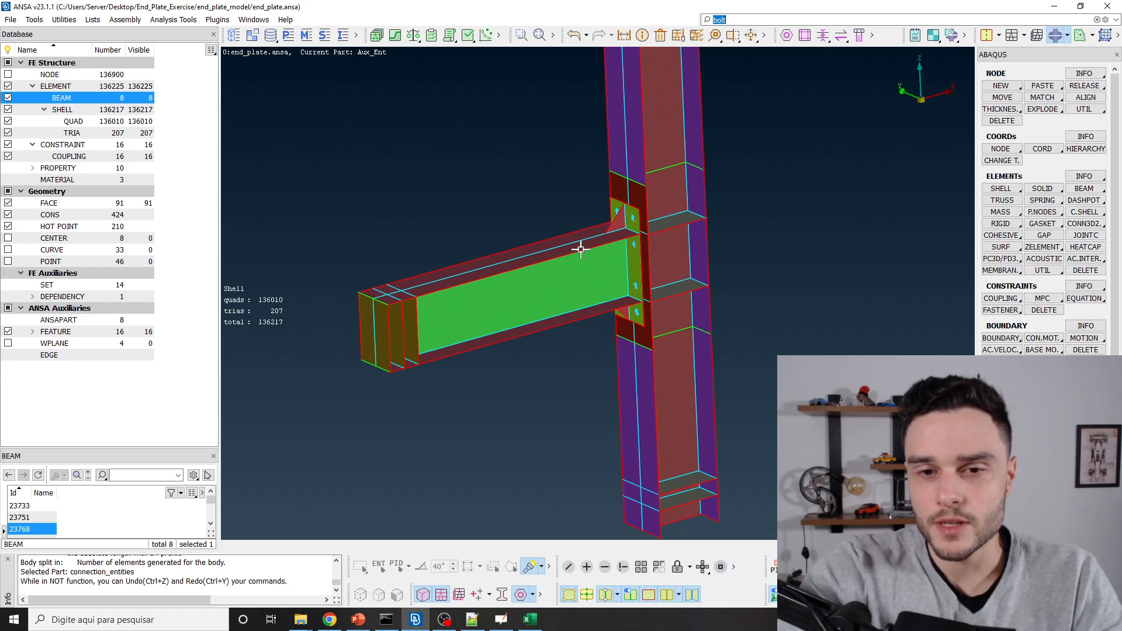
List the model's materials, widen the name column, and open Steel_for_thickness_less_than_16mm for editing.
{"action": "left_click", "coordinate": [307, 36]}
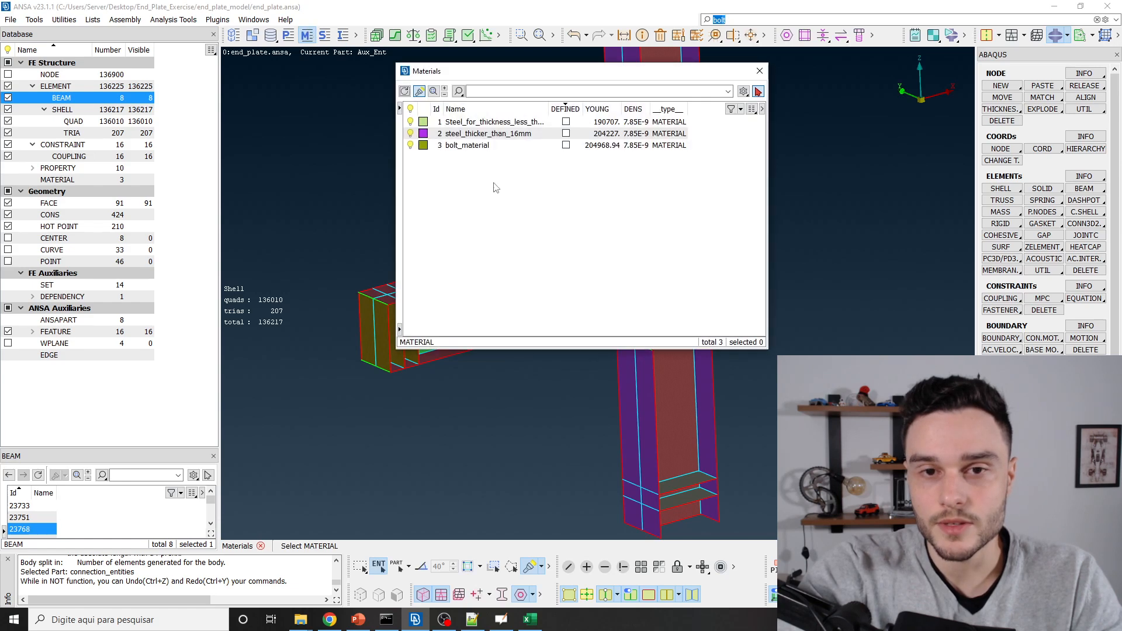
{"action": "left_click_drag", "start_coordinate": [526, 71], "coordinate": [321, 59]}
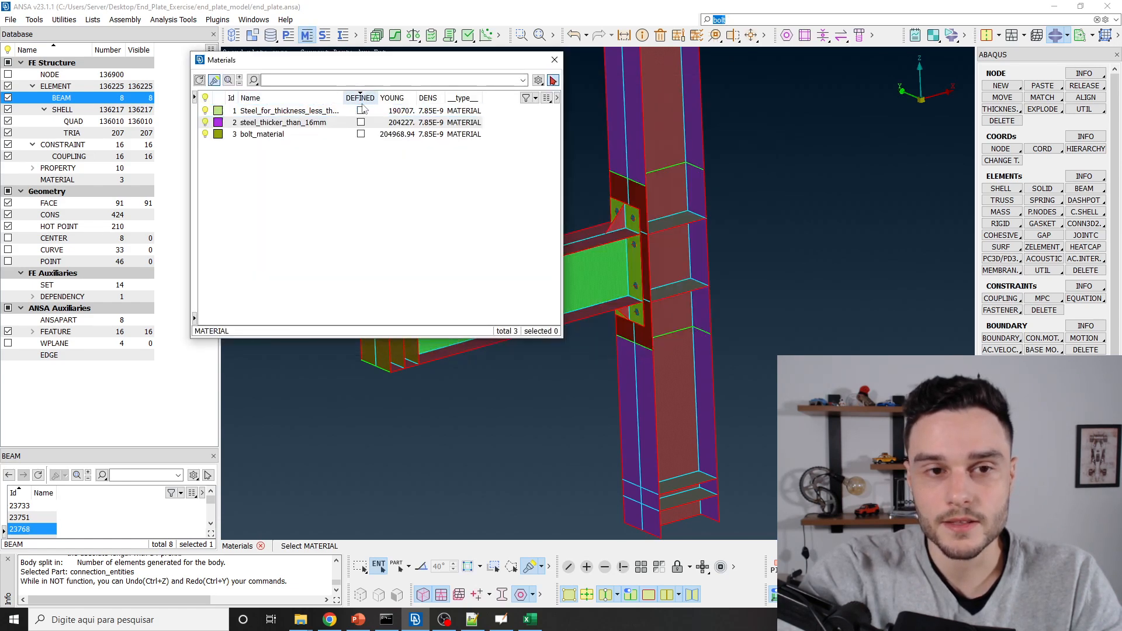
{"action": "left_click_drag", "start_coordinate": [345, 97], "coordinate": [368, 98]}
{"action": "left_click", "coordinate": [305, 111]}
{"action": "left_click", "coordinate": [305, 123]}
{"action": "left_click", "coordinate": [313, 112]}
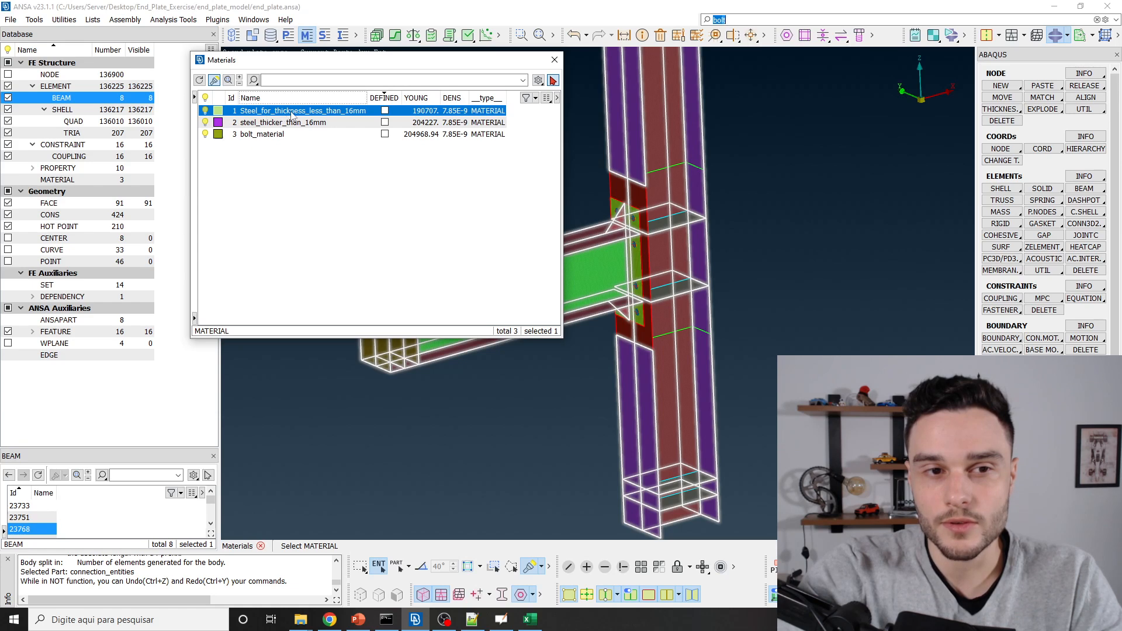
{"action": "double_click", "coordinate": [314, 112]}
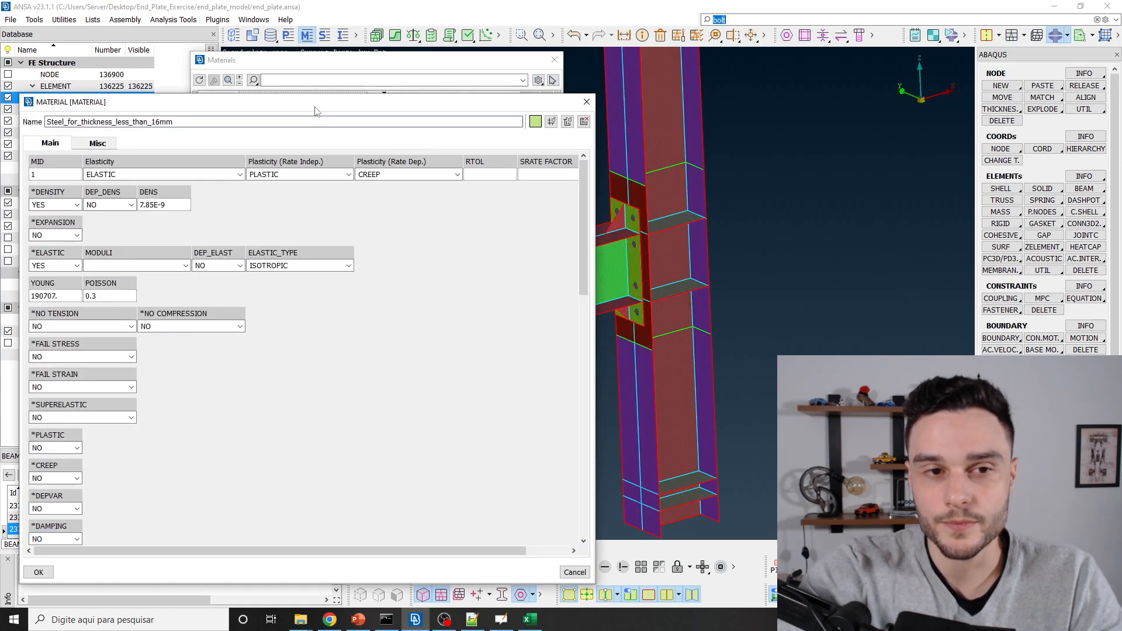
{"action": "left_click_drag", "start_coordinate": [315, 111], "coordinate": [344, 77]}
Select the material's Young's modulus and switch to shi2008.pdf in Chrome to read section 2.3, Material properties.
{"action": "double_click", "coordinate": [97, 262]}
{"action": "key", "text": "alt+Tab"}
{"action": "key", "text": "alt+Tab"}
{"action": "key", "text": "alt+Tab"}
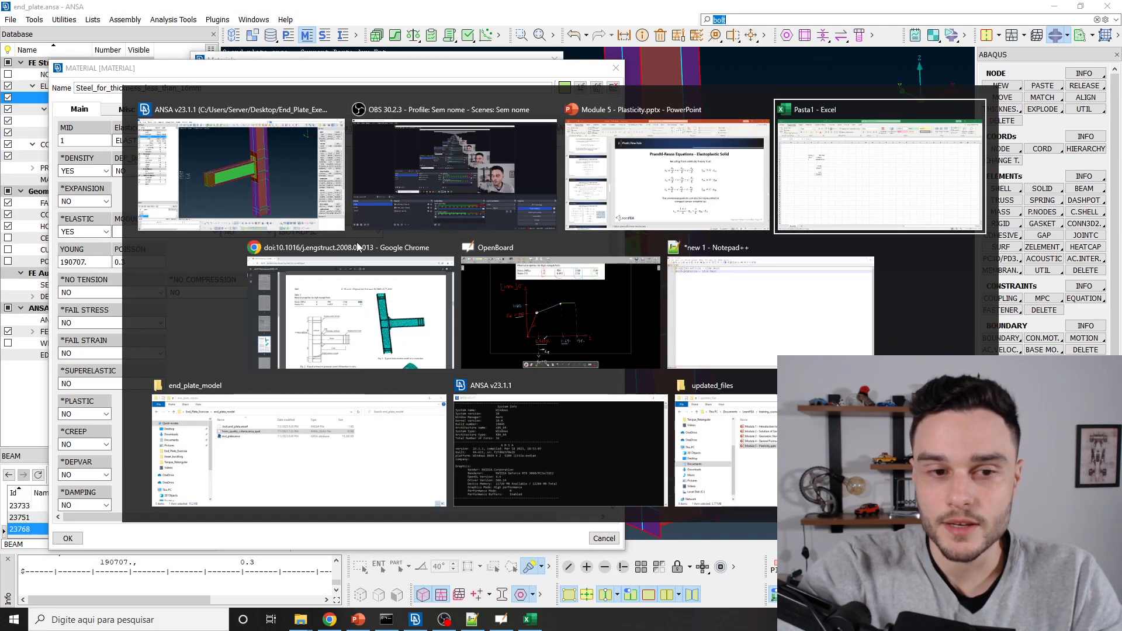
{"action": "left_click", "coordinate": [333, 324]}
{"action": "scroll", "coordinate": [428, 256], "scroll_direction": "down", "scroll_amount": 8}
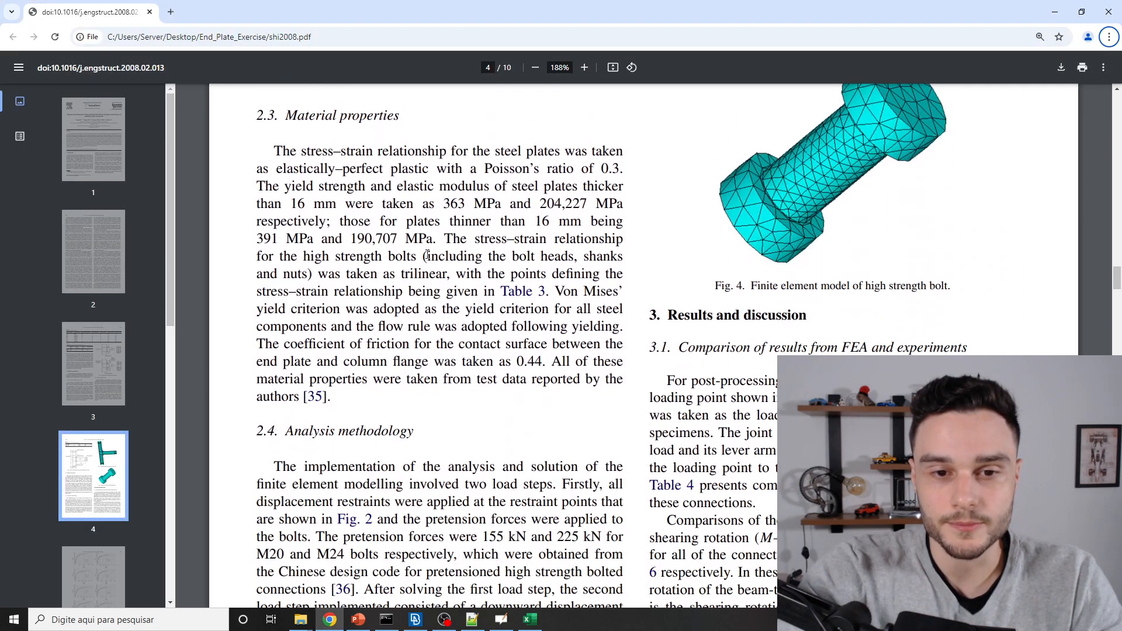
{"action": "scroll", "coordinate": [512, 195], "scroll_direction": "up", "scroll_amount": 1}
{"action": "scroll", "coordinate": [355, 270], "scroll_direction": "down", "scroll_amount": 2, "text": "ctrl"}
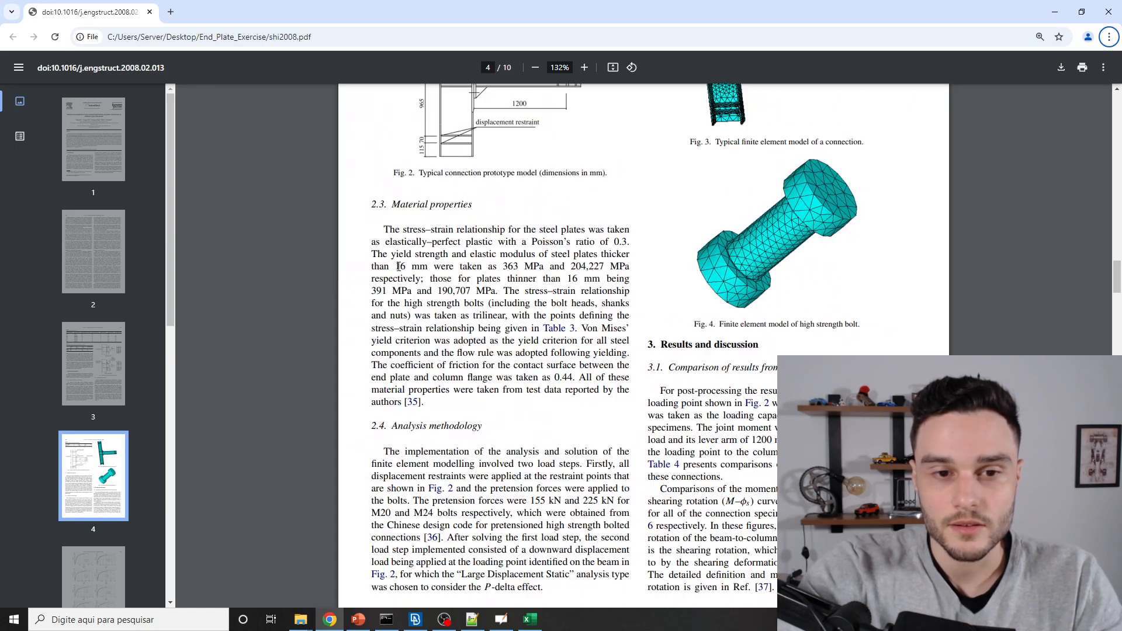
{"action": "scroll", "coordinate": [354, 270], "scroll_direction": "up", "scroll_amount": 3, "text": "ctrl"}
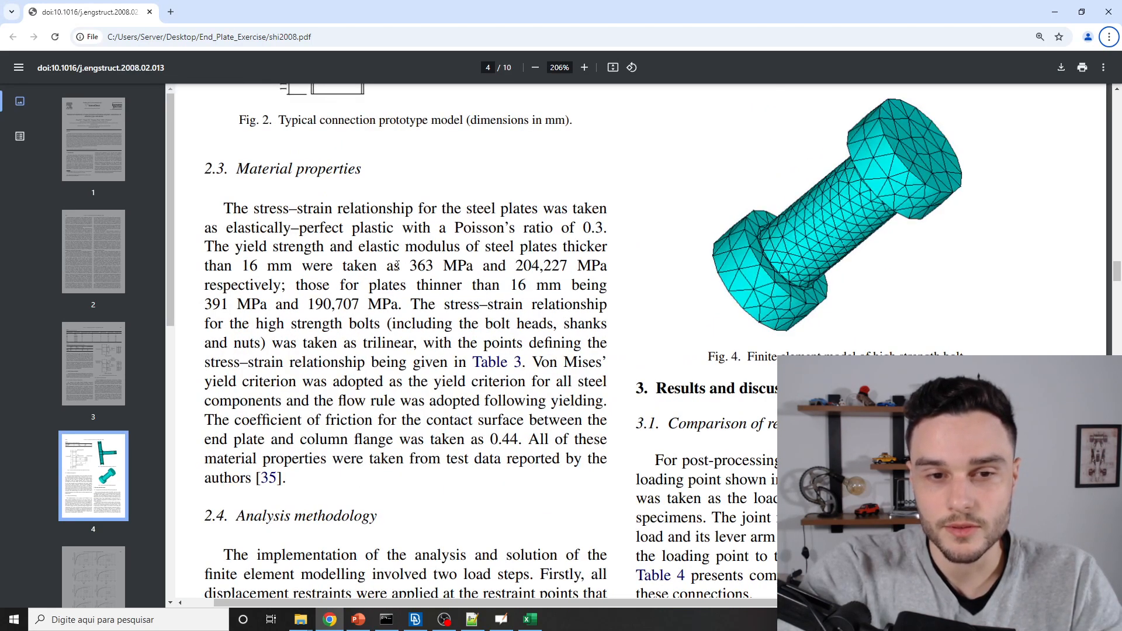
Compare the material's name and Young's modulus with the paper's passage on plates thinner than 16 mm, highlighting its strength and modulus.
{"action": "key", "text": "alt+Tab"}
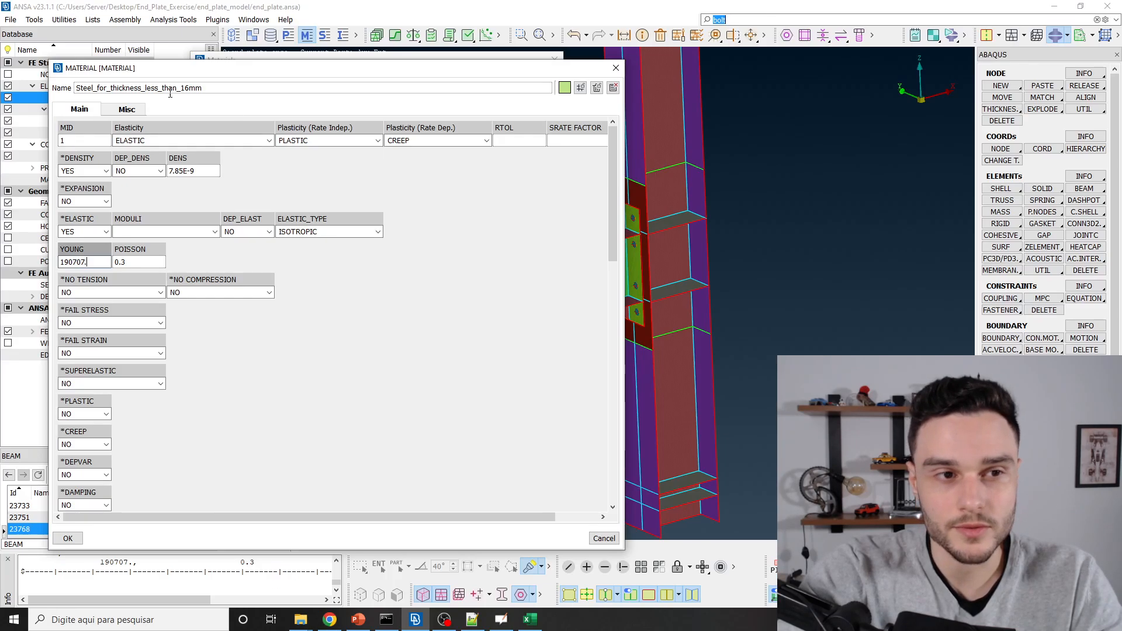
{"action": "key", "text": "alt+Tab"}
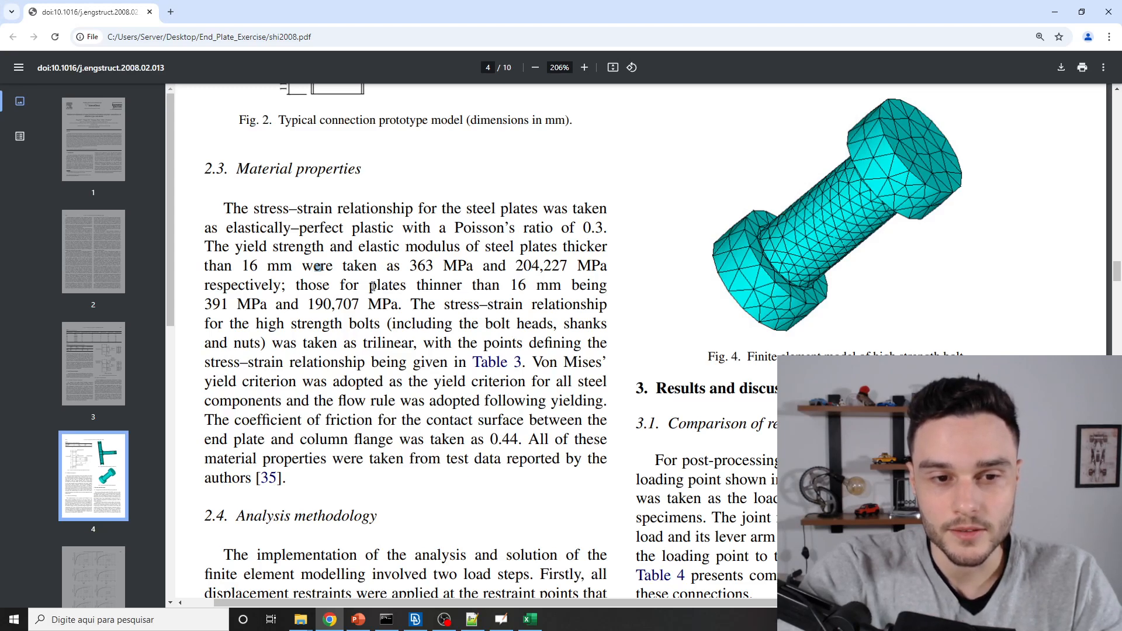
{"action": "left_click_drag", "start_coordinate": [316, 286], "coordinate": [599, 282]}
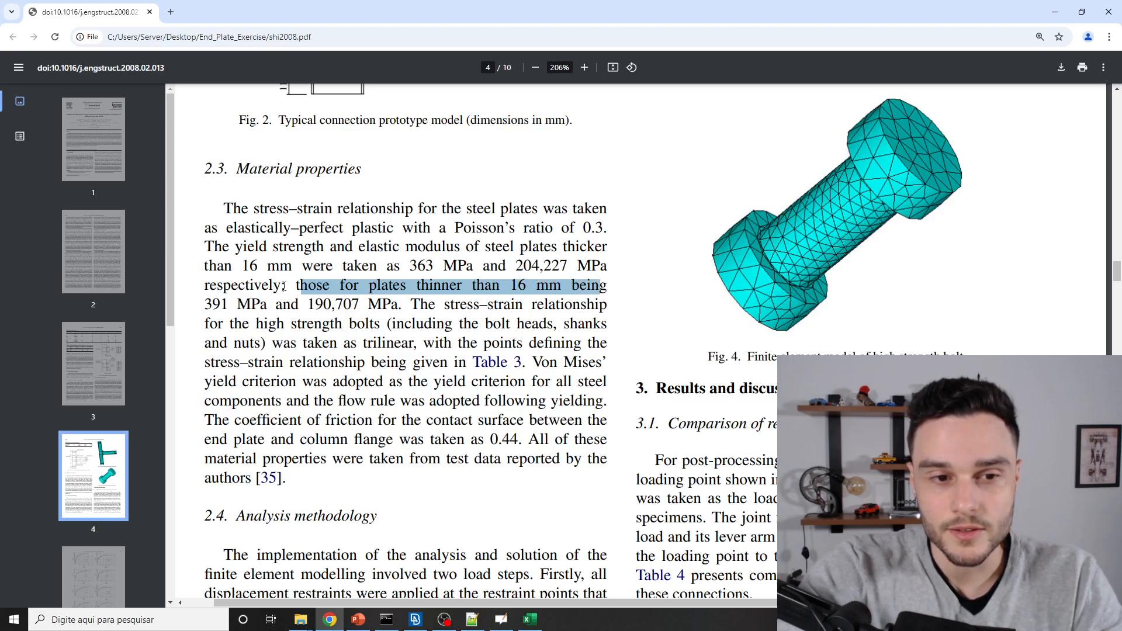
{"action": "left_click_drag", "start_coordinate": [205, 305], "coordinate": [358, 304]}
{"action": "key", "text": "alt+Tab"}
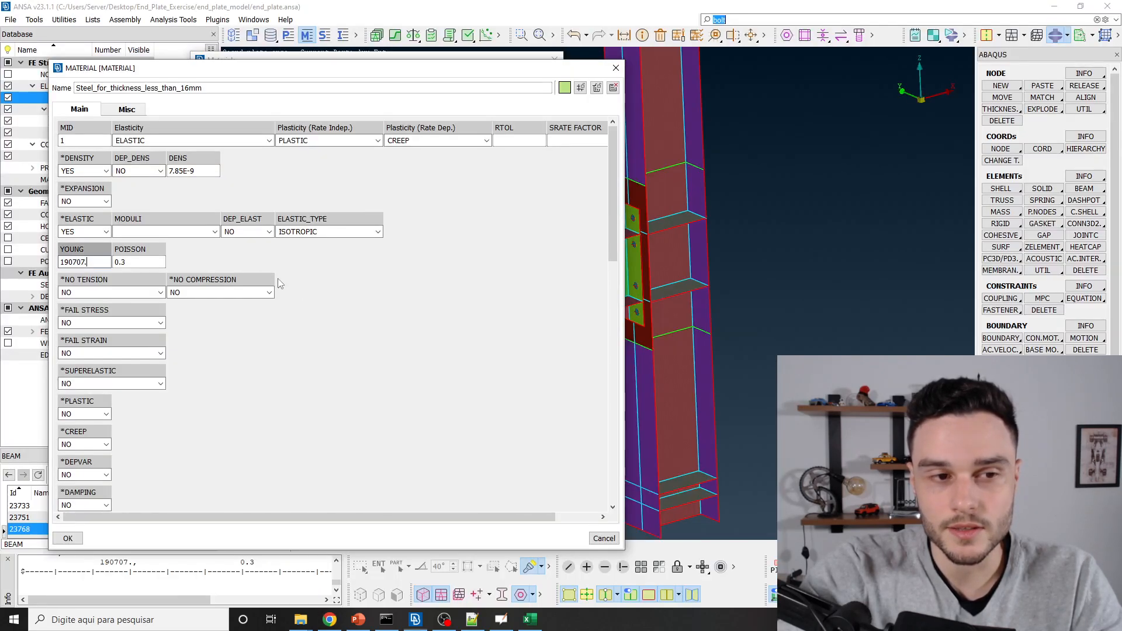
Check the material's Young's modulus, Poisson's ratio and density, comparing the Poisson's ratio with the paper.
{"action": "left_click_drag", "start_coordinate": [90, 263], "coordinate": [10, 275]}
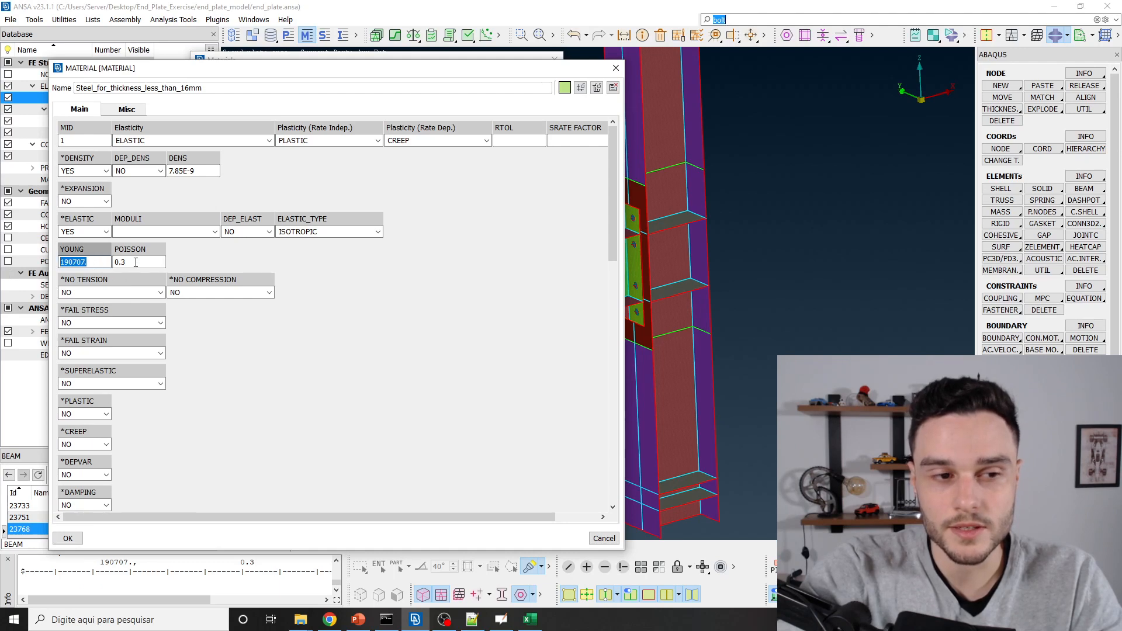
{"action": "key", "text": "alt+Tab"}
{"action": "left_click_drag", "start_coordinate": [584, 229], "coordinate": [604, 228]}
{"action": "key", "text": "alt+Tab"}
{"action": "key", "text": "Tab"}
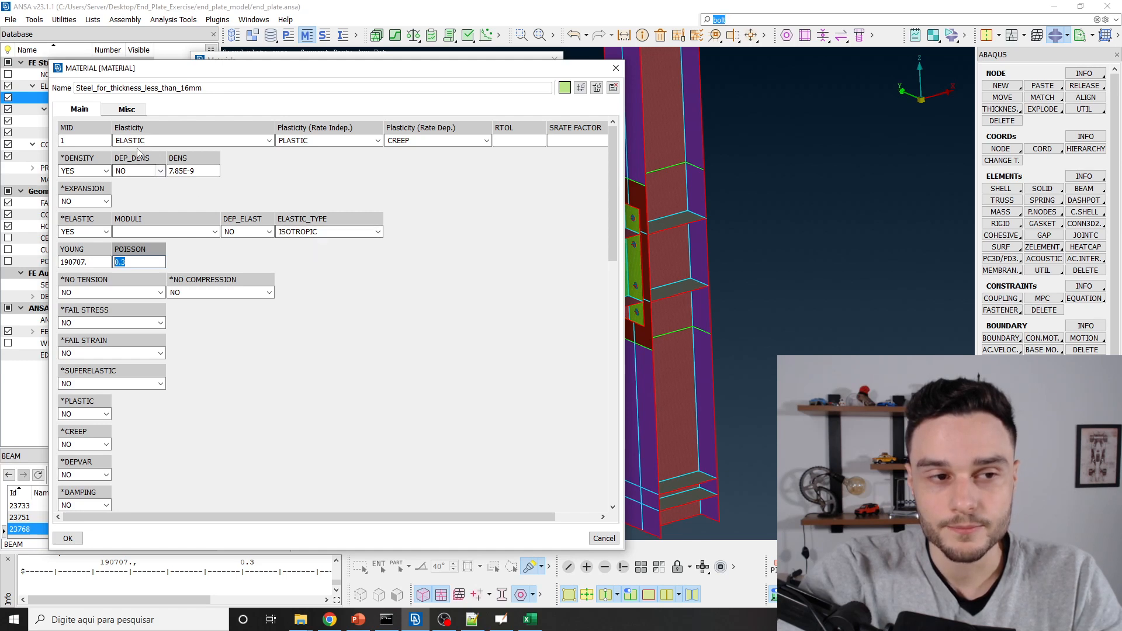
{"action": "left_click", "coordinate": [193, 171]}
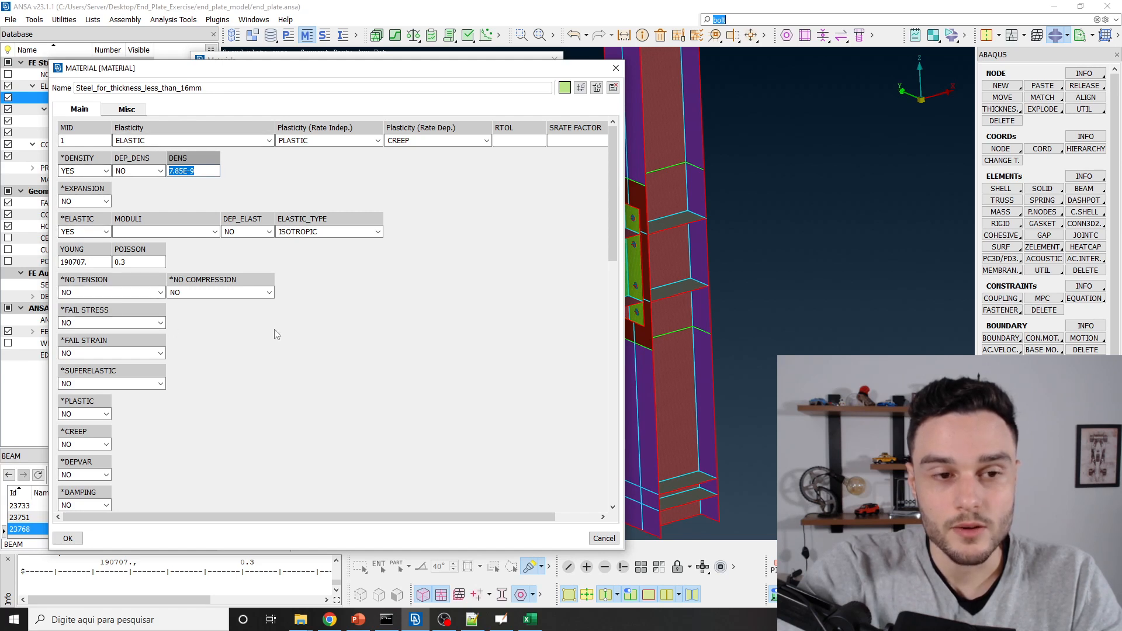
Set *PLASTIC to YES for Steel_for_thickness_less_than_16mm and choose ISOTROPIC hardening.
{"action": "scroll", "coordinate": [275, 330], "scroll_direction": "down", "scroll_amount": 4}
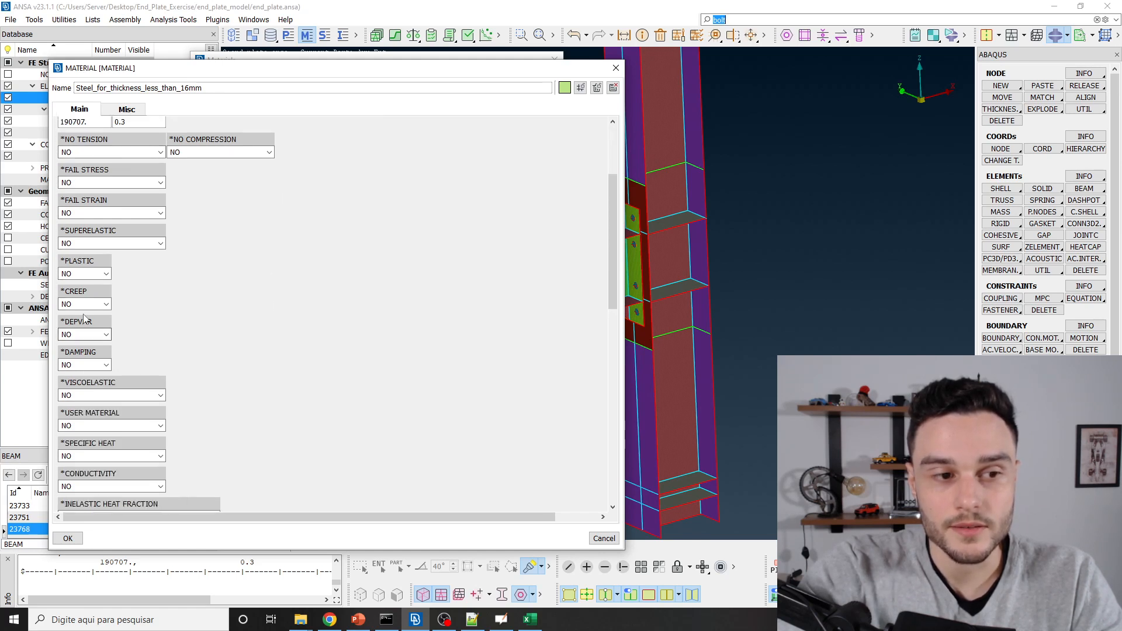
{"action": "scroll", "coordinate": [215, 366], "scroll_direction": "down", "scroll_amount": 1}
{"action": "scroll", "coordinate": [160, 370], "scroll_direction": "up", "scroll_amount": 1}
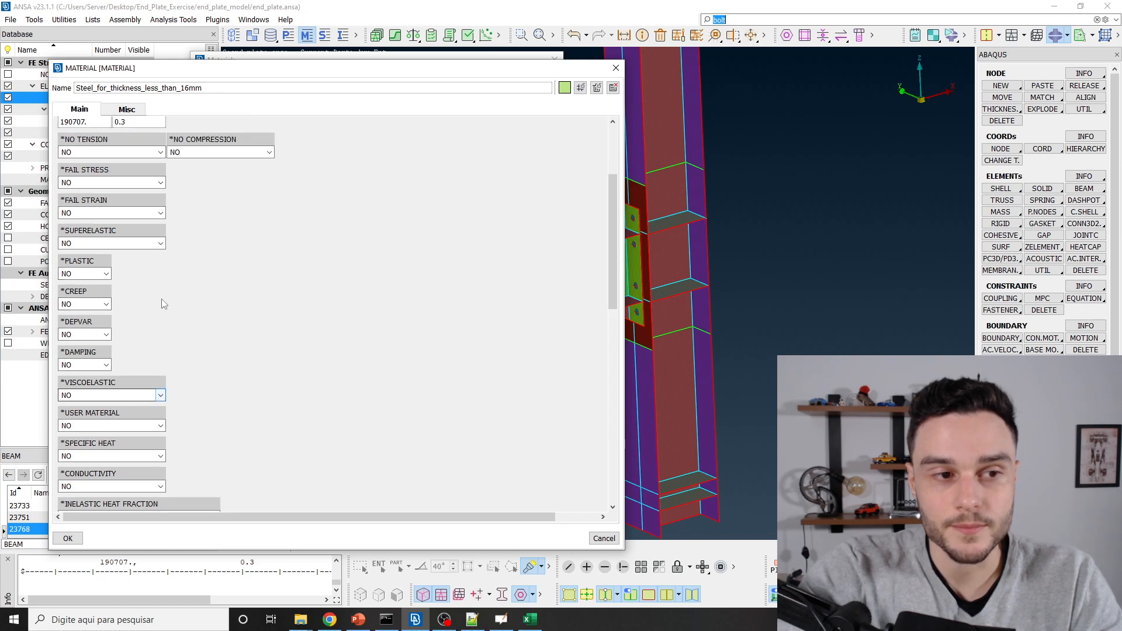
{"action": "left_click", "coordinate": [99, 274]}
{"action": "left_click", "coordinate": [79, 294]}
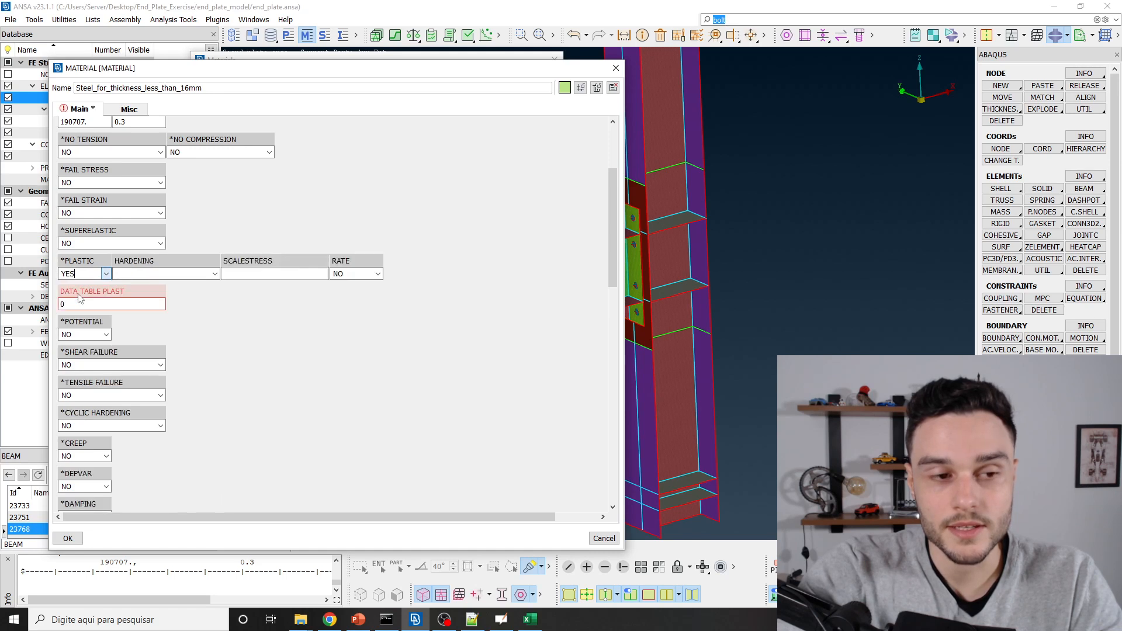
{"action": "left_click", "coordinate": [165, 273]}
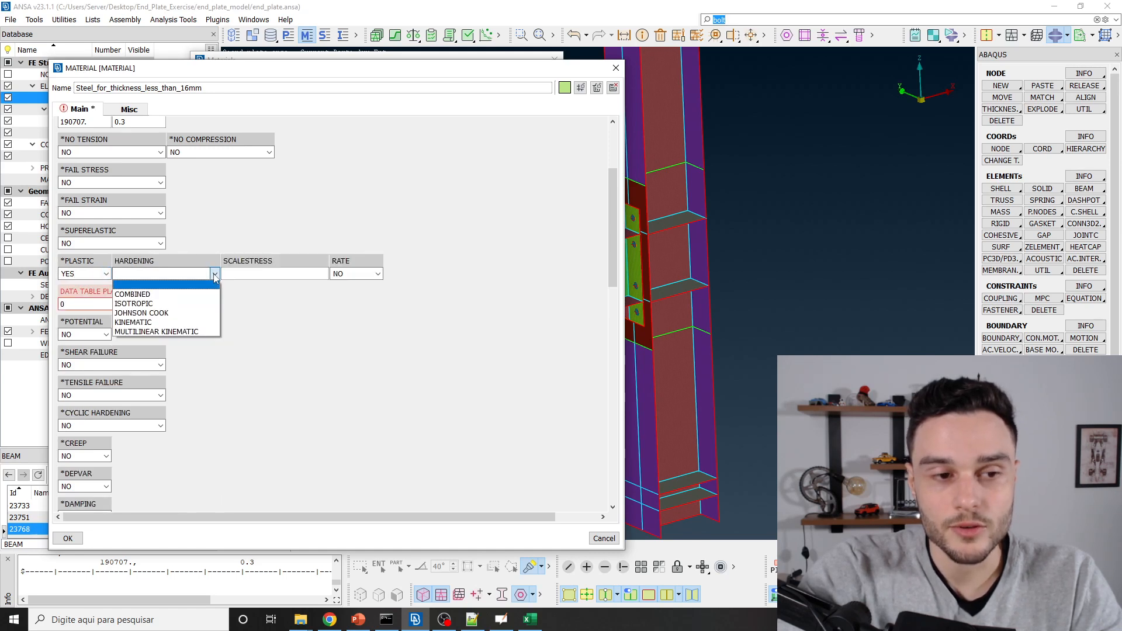
{"action": "left_click", "coordinate": [167, 304]}
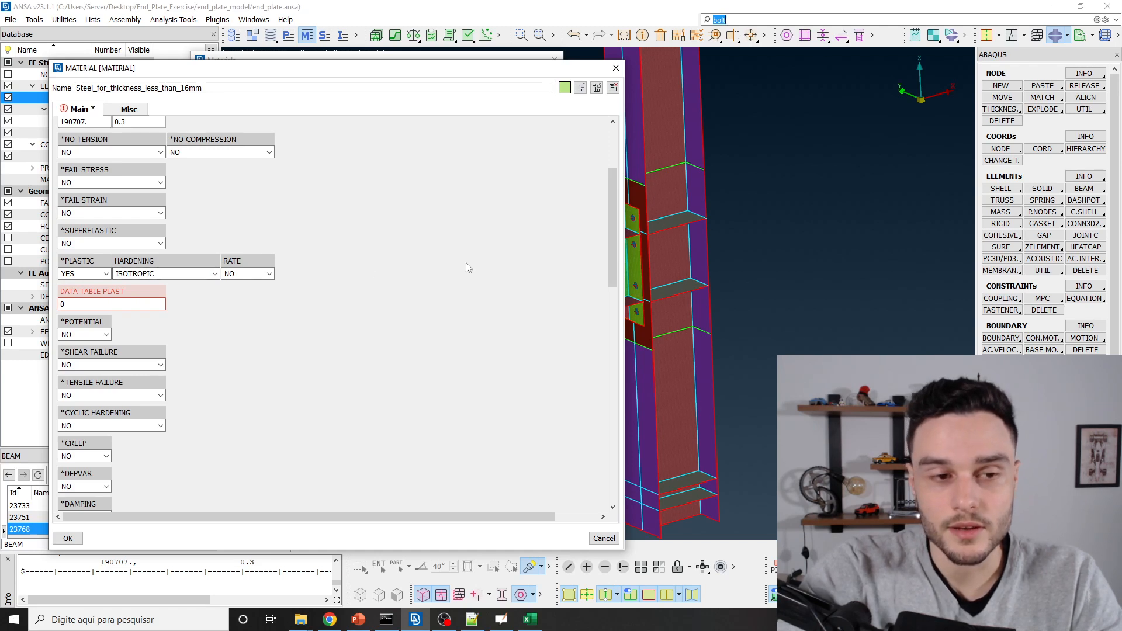
Open the data table selection for the material's DATA TABLE PLAST entry and look at the existing bolt_plasticity_properties table.
{"action": "left_click", "coordinate": [92, 304]}
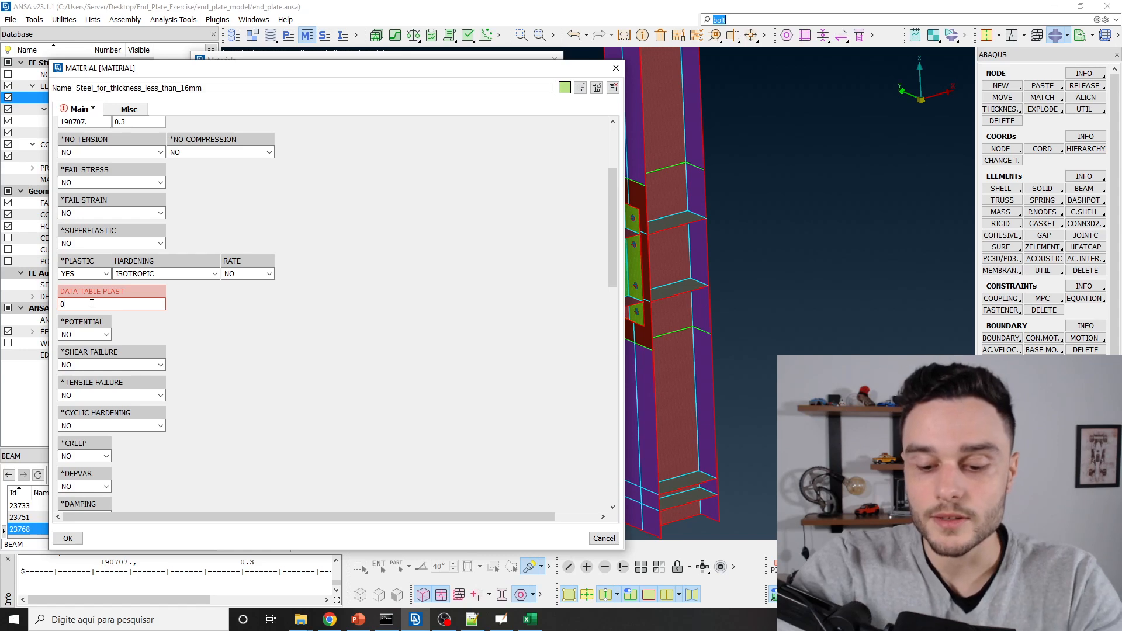
{"action": "double_click", "coordinate": [118, 305]}
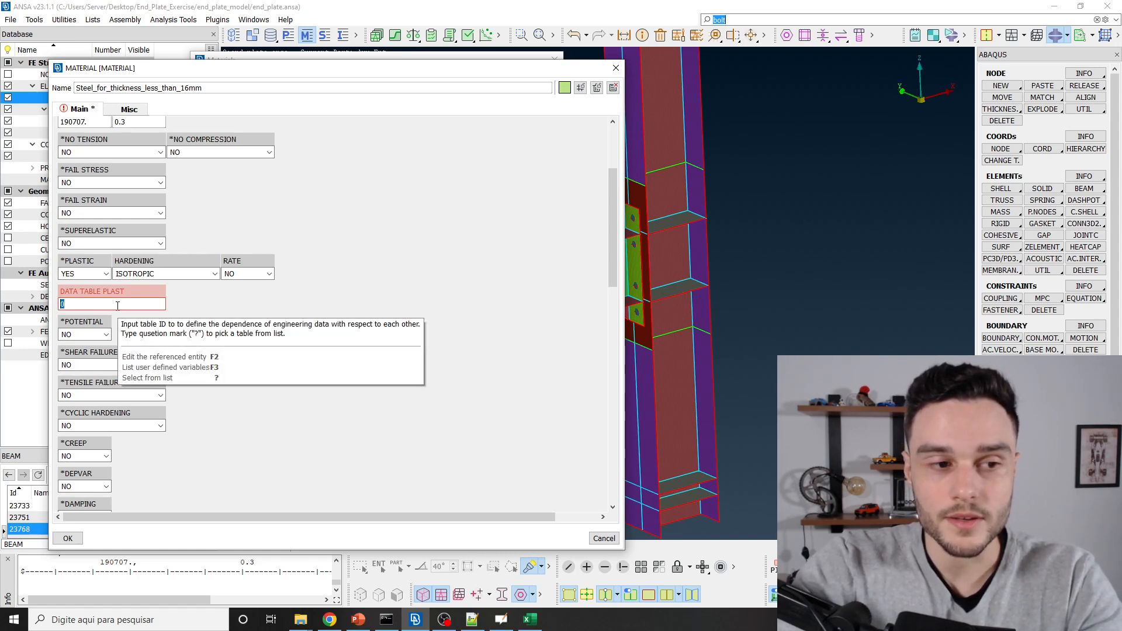
{"action": "type", "text": "?"}
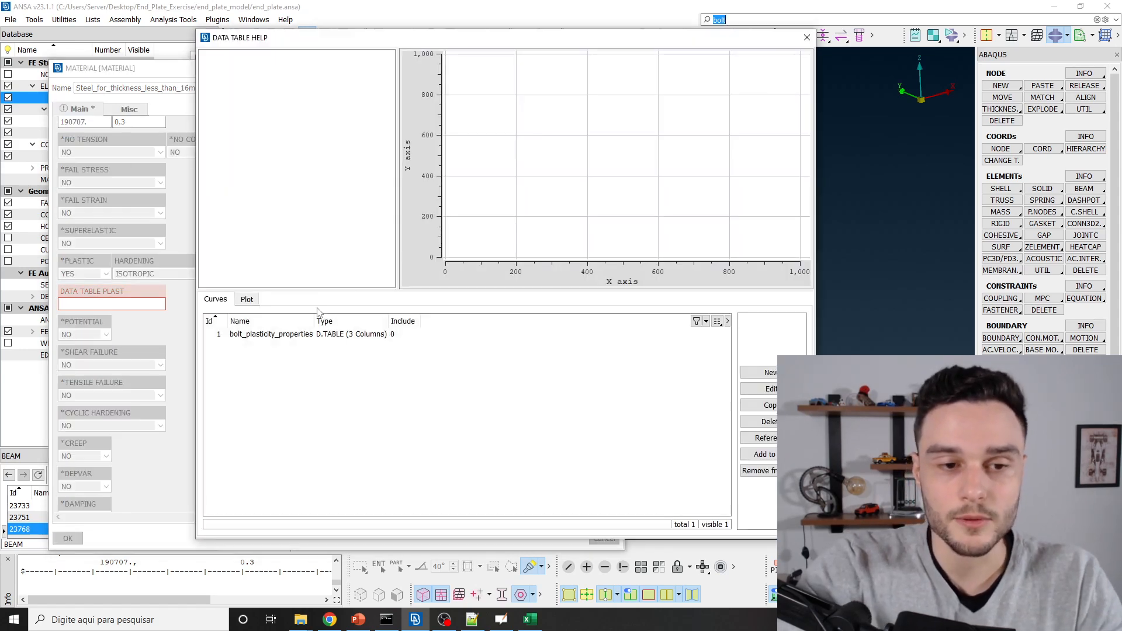
{"action": "left_click", "coordinate": [281, 334]}
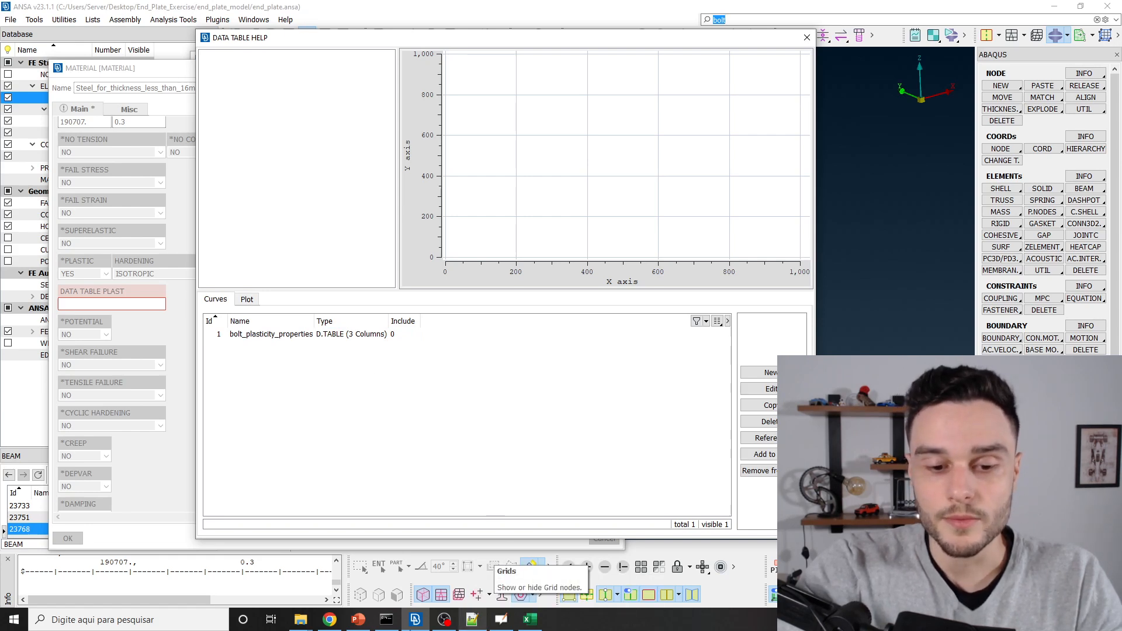
Examine the paper's stress–strain description for steel plates and bolts, plus its Table 3 and the section dimensions in Table 2.
{"action": "left_click", "coordinate": [330, 620]}
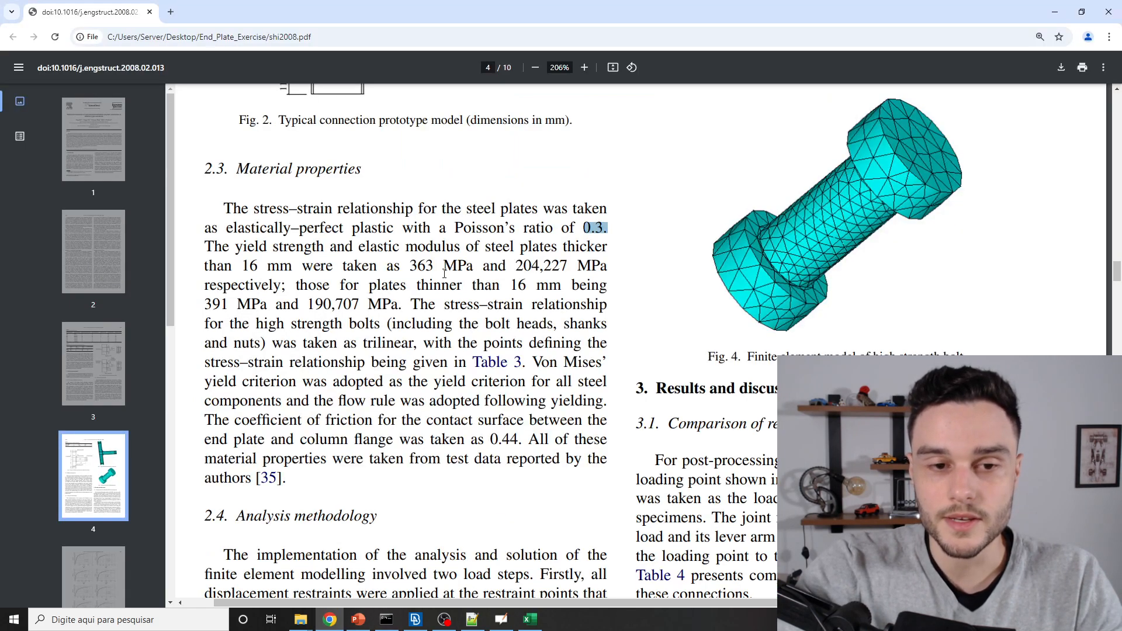
{"action": "scroll", "coordinate": [433, 268], "scroll_direction": "down", "scroll_amount": 1, "text": "ctrl"}
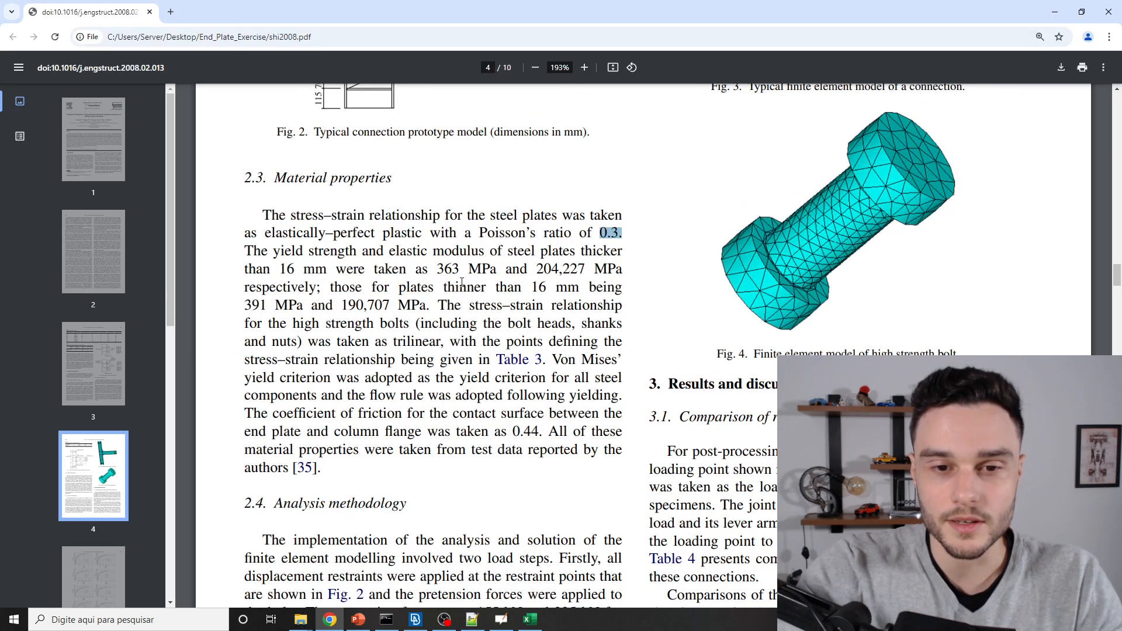
{"action": "left_click_drag", "start_coordinate": [491, 305], "coordinate": [533, 341]}
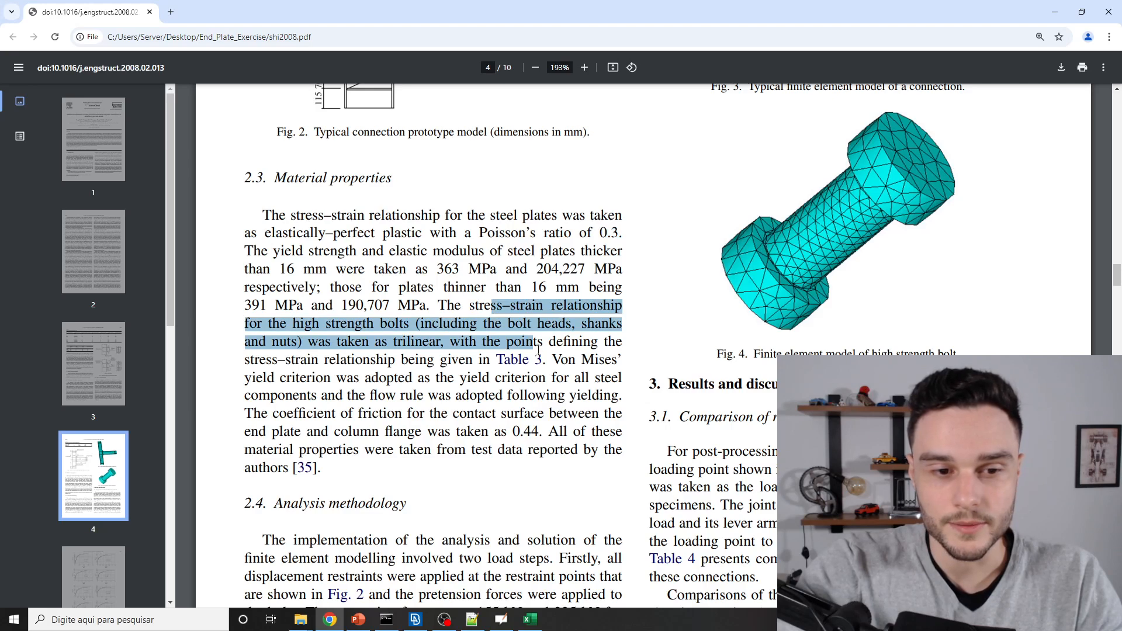
{"action": "scroll", "coordinate": [552, 354], "scroll_direction": "down", "scroll_amount": 1}
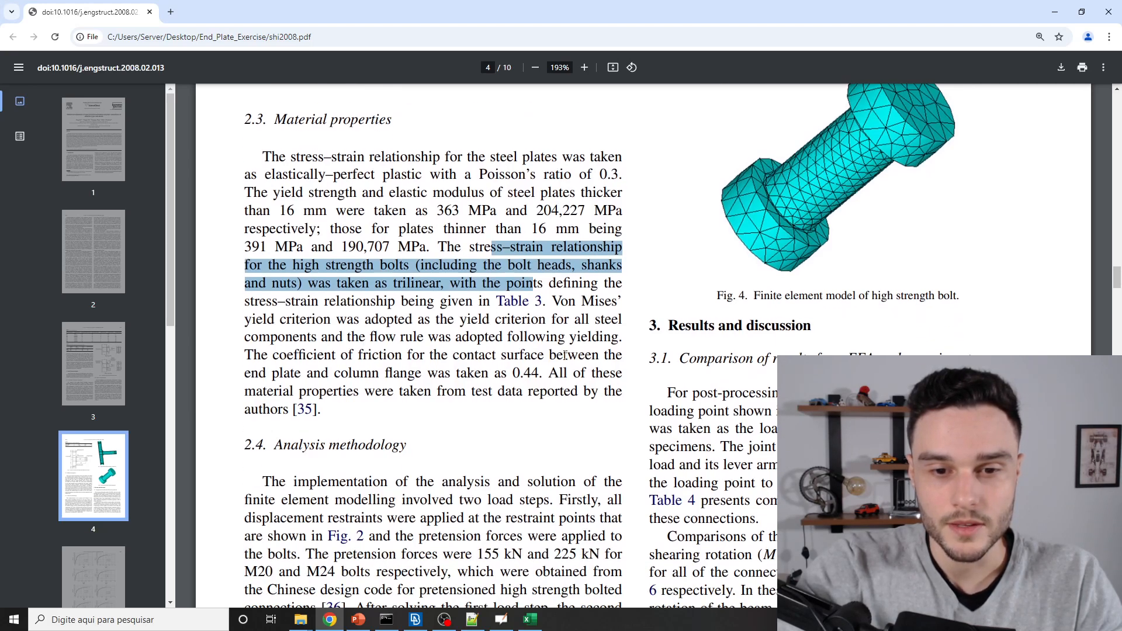
{"action": "scroll", "coordinate": [514, 386], "scroll_direction": "up", "scroll_amount": 1}
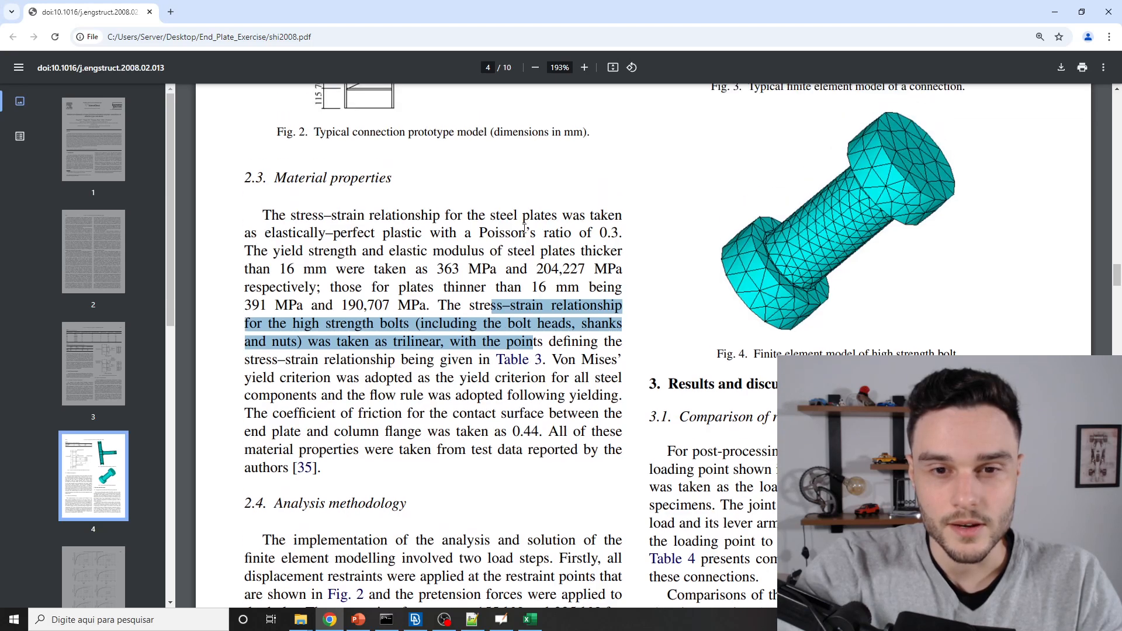
{"action": "double_click", "coordinate": [435, 251]}
{"action": "scroll", "coordinate": [444, 257], "scroll_direction": "up", "scroll_amount": 4}
{"action": "scroll", "coordinate": [462, 260], "scroll_direction": "down", "scroll_amount": 3, "text": "ctrl"}
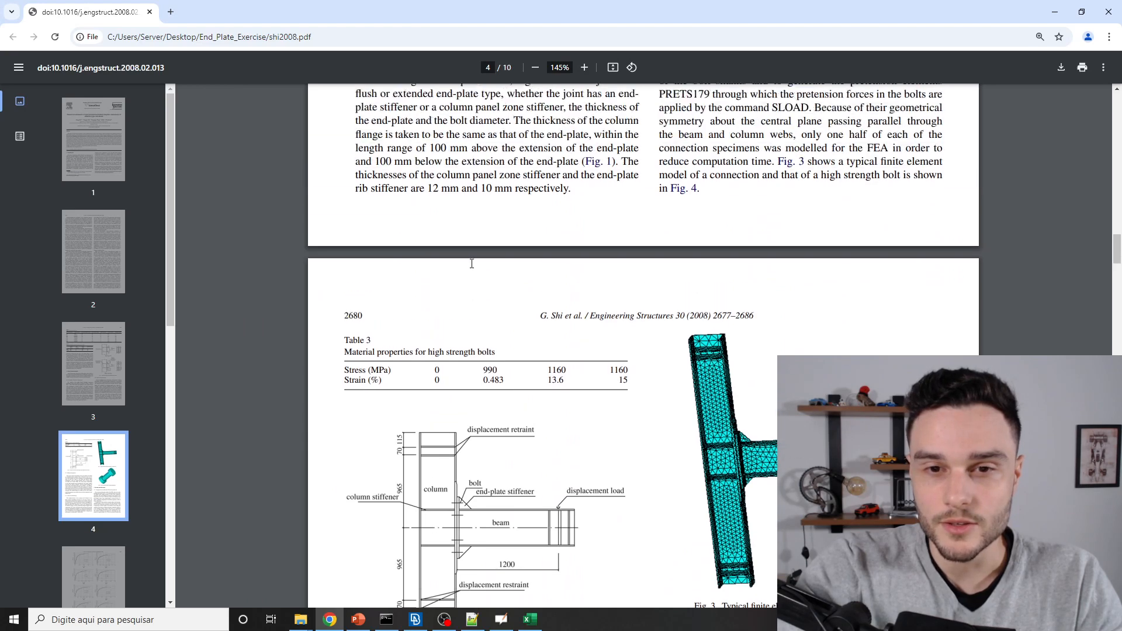
{"action": "scroll", "coordinate": [472, 264], "scroll_direction": "up", "scroll_amount": 9}
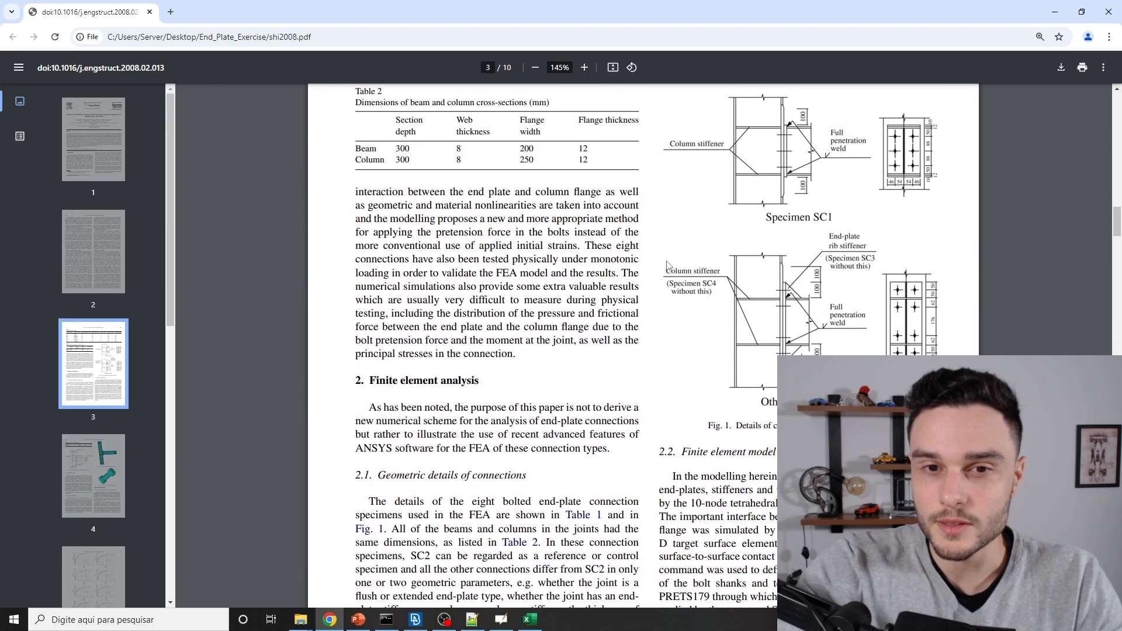
{"action": "scroll", "coordinate": [558, 222], "scroll_direction": "up", "scroll_amount": 2}
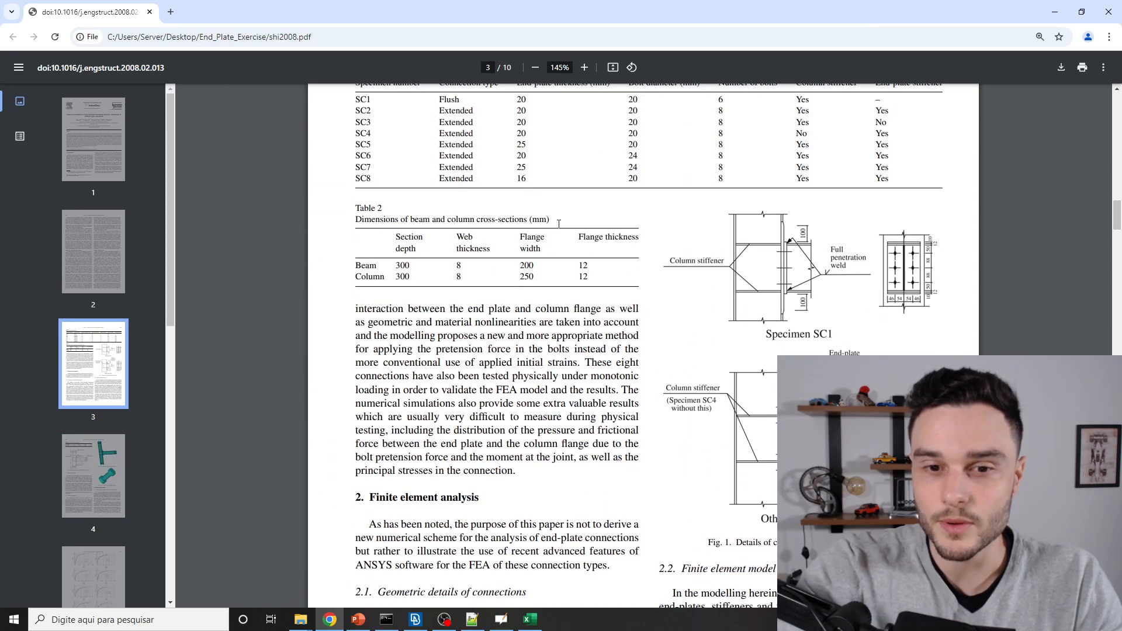
{"action": "scroll", "coordinate": [561, 228], "scroll_direction": "down", "scroll_amount": 12}
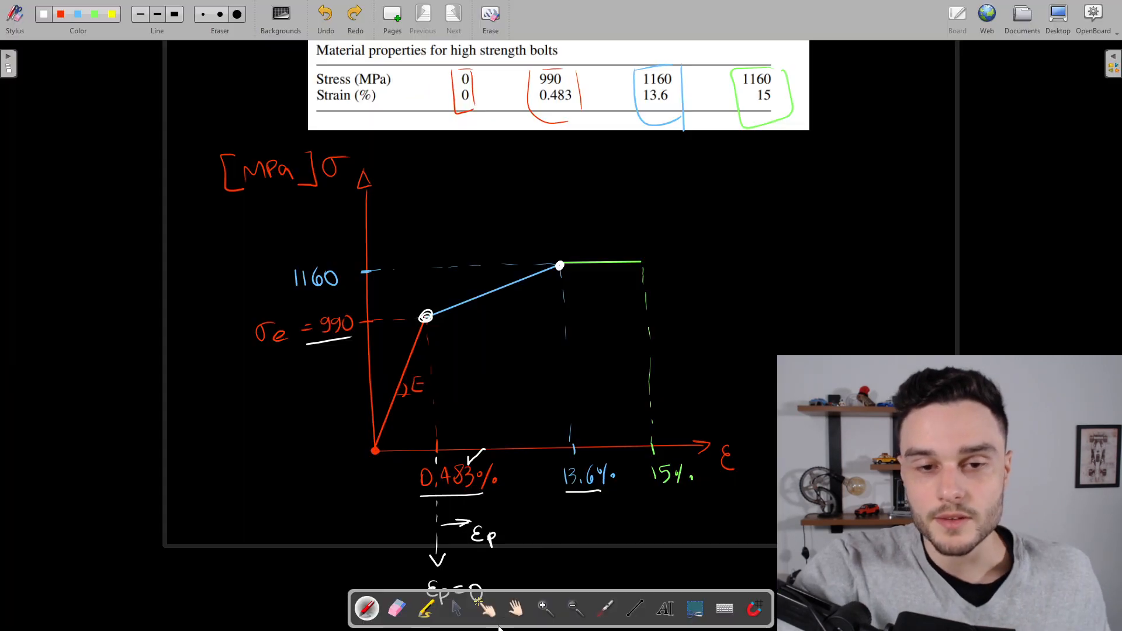
Switch to OpenBoard, sketch axes for a new stress–strain graph in the empty area below the bolt curve, and return to the paper.
{"action": "scroll", "coordinate": [451, 248], "scroll_direction": "down", "scroll_amount": 5}
{"action": "scroll", "coordinate": [421, 269], "scroll_direction": "up", "scroll_amount": 2}
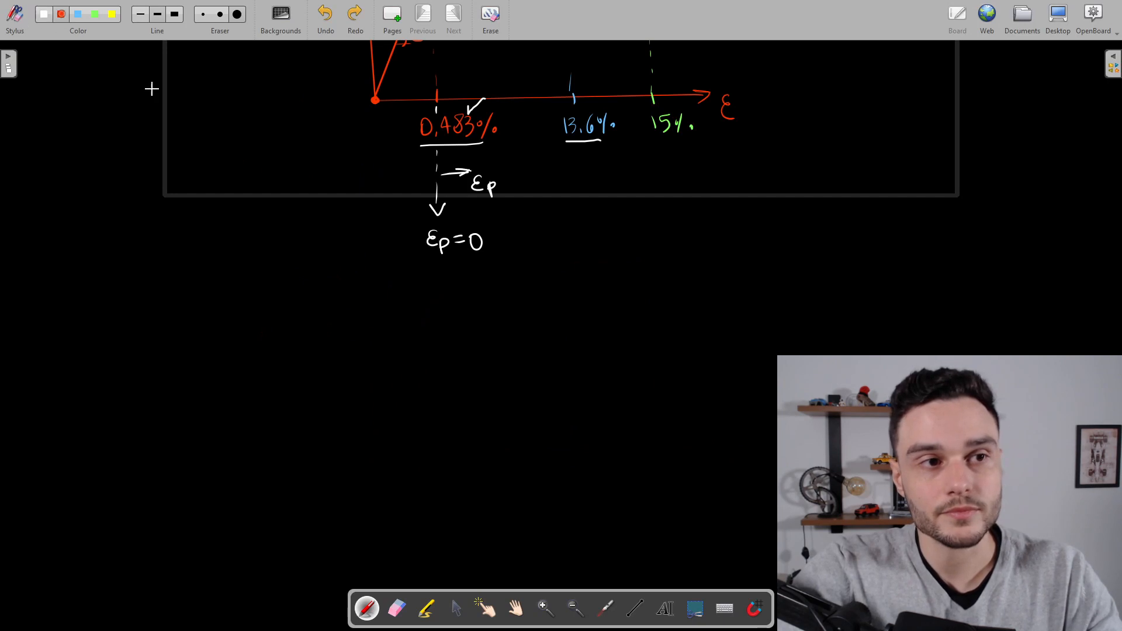
{"action": "mouse_move", "coordinate": [372, 317]}
{"action": "left_mouse_down"}
{"action": "mouse_move", "coordinate": [371, 509]}
{"action": "mouse_move", "coordinate": [491, 520]}
{"action": "mouse_move", "coordinate": [635, 507]}
{"action": "mouse_move", "coordinate": [666, 547]}
{"action": "left_mouse_up"}
{"action": "left_click_drag", "start_coordinate": [351, 312], "coordinate": [339, 317]}
{"action": "scroll", "coordinate": [370, 402], "scroll_direction": "down", "scroll_amount": 1}
{"action": "key", "text": "alt+Tab"}
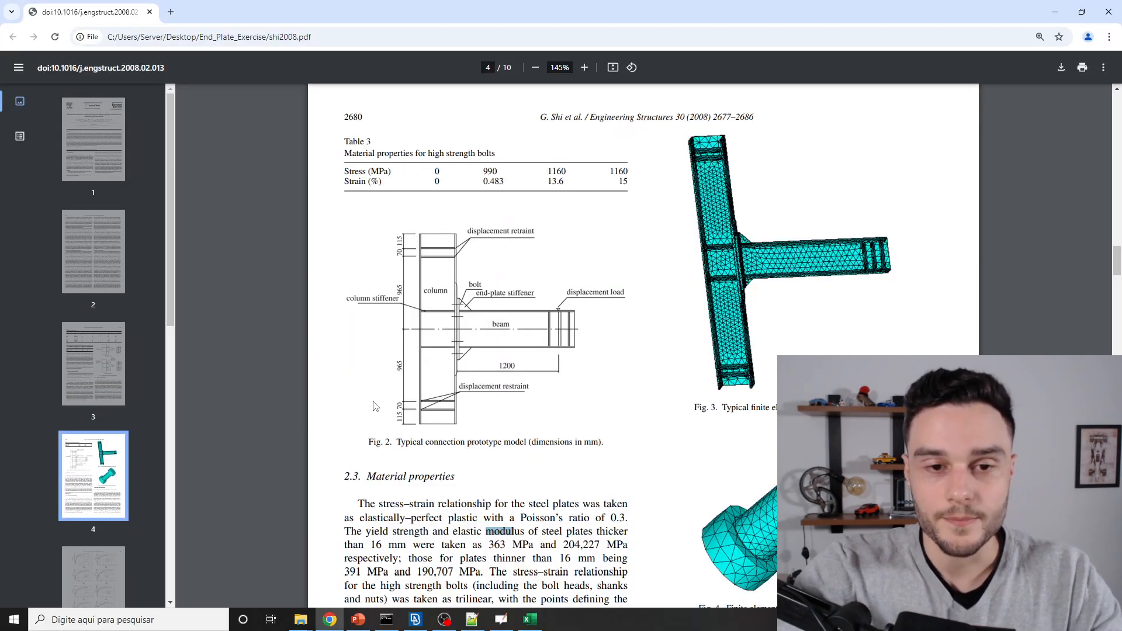
Find the paper's yield strength for plates thinner than 16 mm, mark σe = 391 on the OpenBoard graph, and draw the elastic line to that point.
{"action": "scroll", "coordinate": [455, 304], "scroll_direction": "up", "scroll_amount": 5}
{"action": "scroll", "coordinate": [411, 263], "scroll_direction": "up", "scroll_amount": 2, "text": "ctrl"}
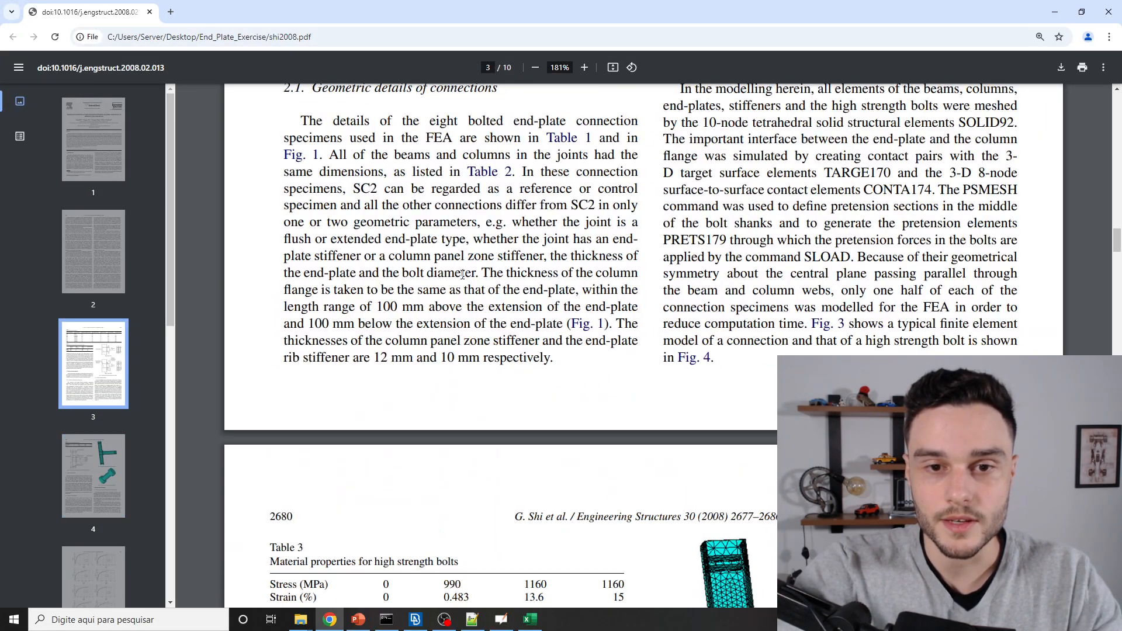
{"action": "scroll", "coordinate": [411, 263], "scroll_direction": "down", "scroll_amount": 10}
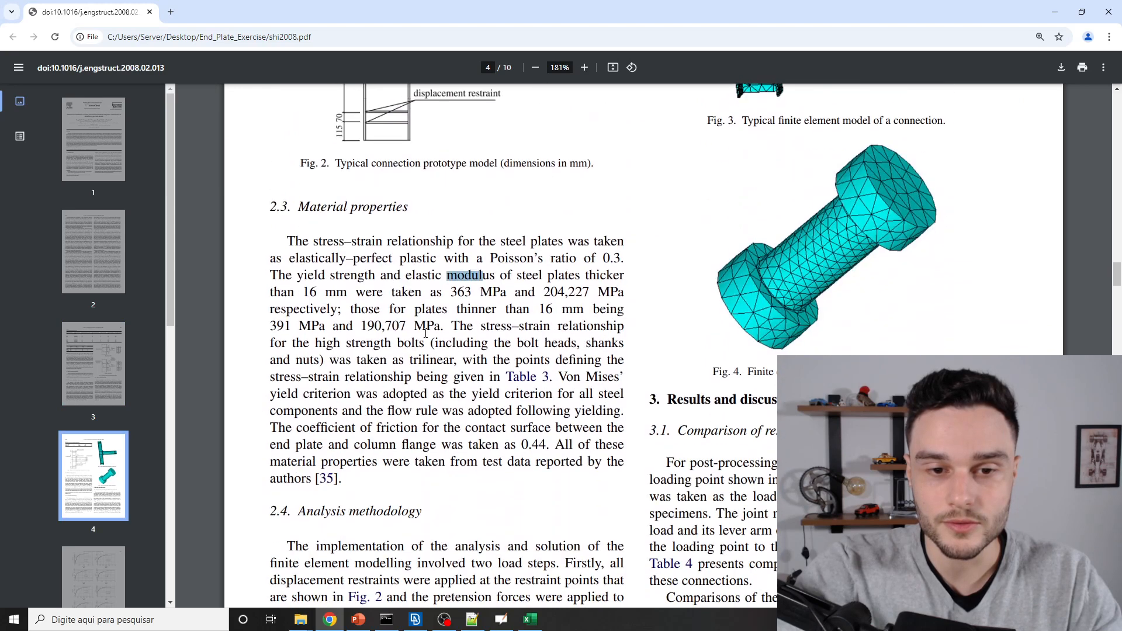
{"action": "left_click_drag", "start_coordinate": [291, 326], "coordinate": [286, 328]}
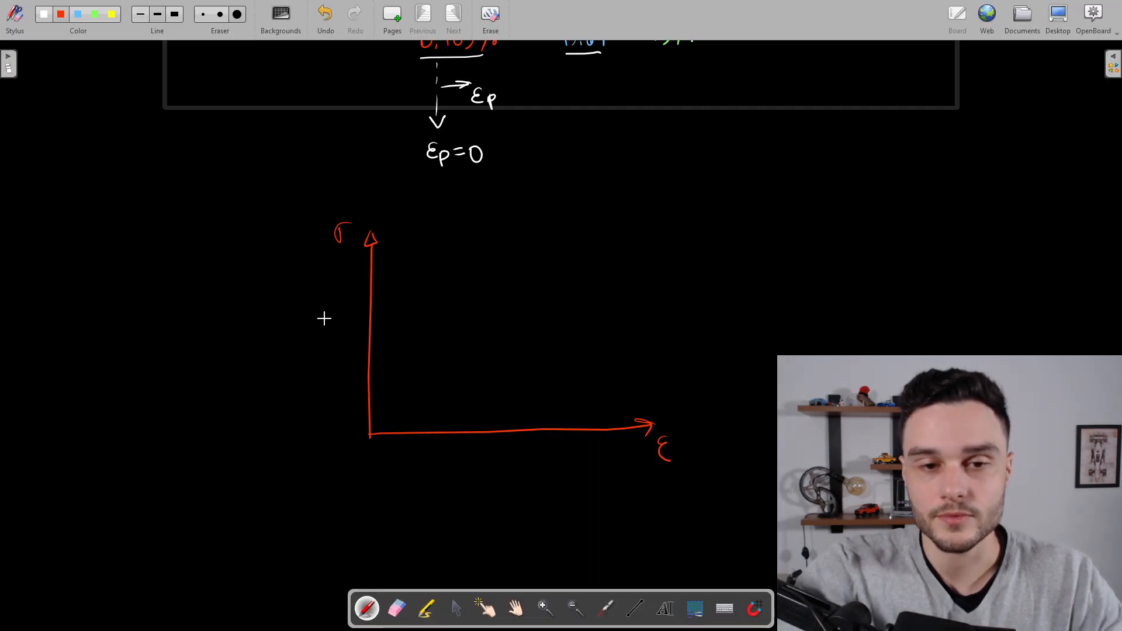
{"action": "left_click_drag", "start_coordinate": [321, 319], "coordinate": [333, 332]}
{"action": "mouse_move", "coordinate": [343, 316]}
{"action": "left_mouse_down"}
{"action": "mouse_move", "coordinate": [344, 331]}
{"action": "mouse_move", "coordinate": [301, 319]}
{"action": "left_mouse_up"}
{"action": "mouse_move", "coordinate": [290, 326]}
{"action": "left_mouse_down"}
{"action": "mouse_move", "coordinate": [302, 326]}
{"action": "mouse_move", "coordinate": [251, 325]}
{"action": "mouse_move", "coordinate": [267, 332]}
{"action": "left_mouse_up"}
{"action": "left_click_drag", "start_coordinate": [375, 315], "coordinate": [406, 314]}
{"action": "left_click_drag", "start_coordinate": [409, 313], "coordinate": [414, 313]}
{"action": "left_click_drag", "start_coordinate": [415, 380], "coordinate": [415, 392]}
{"action": "mouse_move", "coordinate": [416, 409]}
{"action": "left_mouse_down"}
{"action": "mouse_move", "coordinate": [418, 435]}
{"action": "mouse_move", "coordinate": [386, 385]}
{"action": "left_mouse_up"}
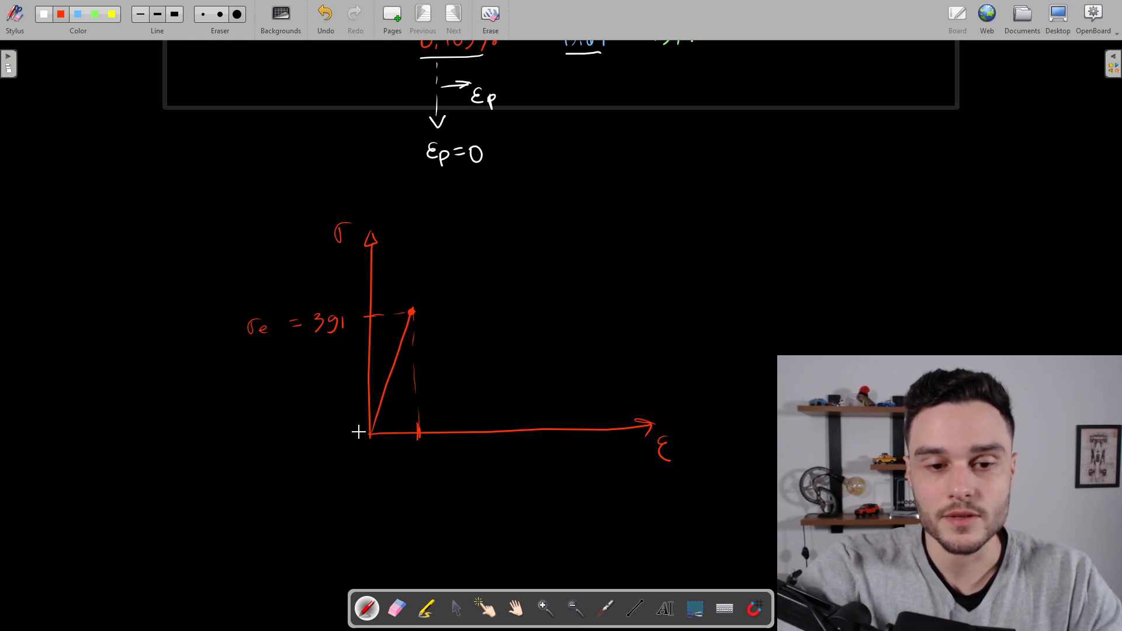
Mark the elastic line's slope angle and label it E = 190707 MPa, taking the modulus from the paper's material properties.
{"action": "left_click_drag", "start_coordinate": [384, 395], "coordinate": [401, 395]}
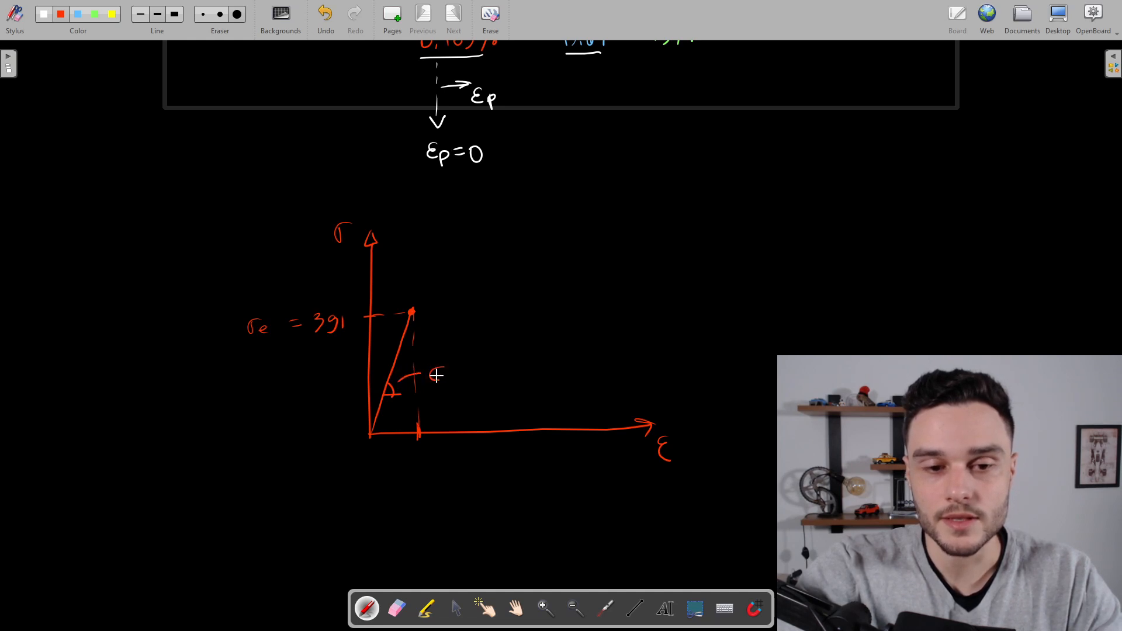
{"action": "left_click_drag", "start_coordinate": [453, 372], "coordinate": [461, 377]}
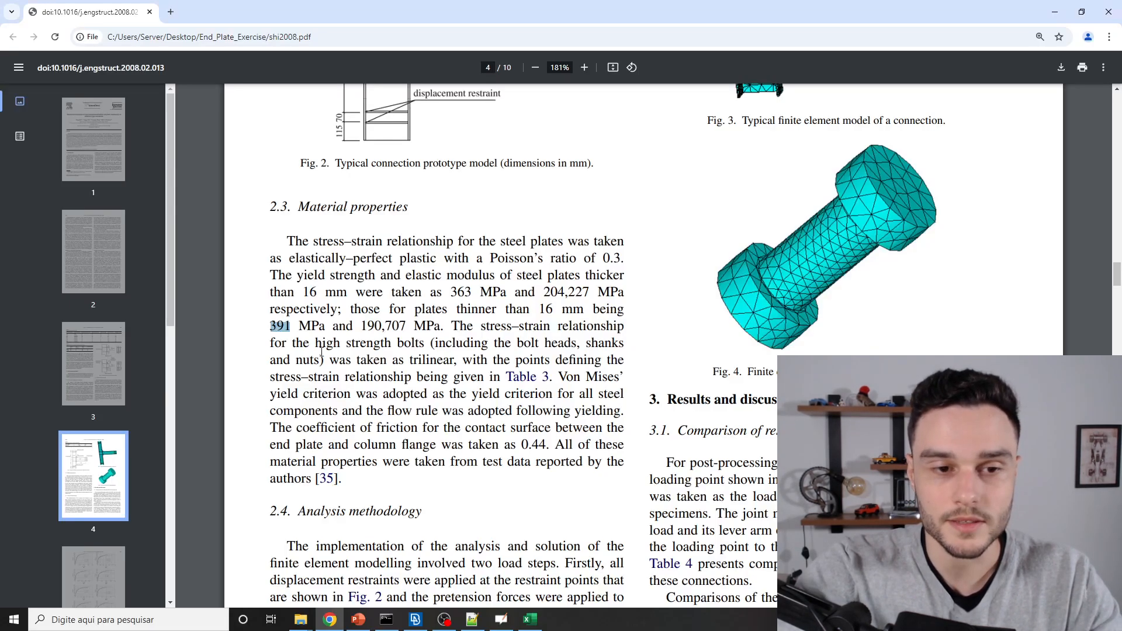
{"action": "key", "text": "alt+Tab"}
{"action": "mouse_move", "coordinate": [475, 367]}
{"action": "left_mouse_down"}
{"action": "mouse_move", "coordinate": [472, 381]}
{"action": "mouse_move", "coordinate": [500, 368]}
{"action": "left_mouse_up"}
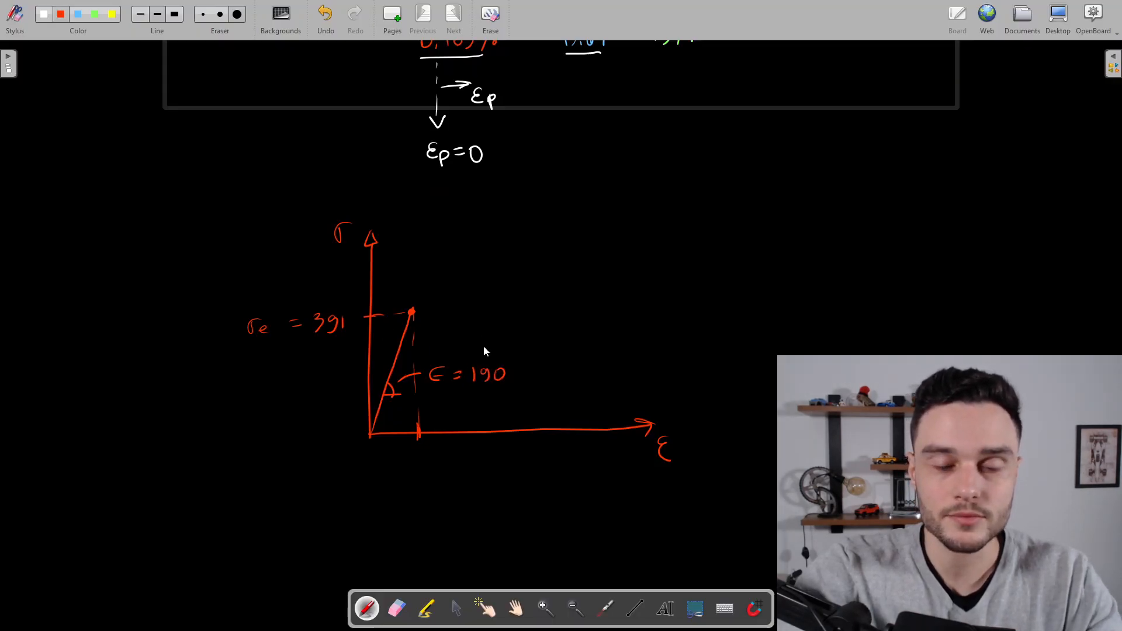
{"action": "key", "text": "alt+Tab"}
{"action": "key", "text": "alt+Tab"}
{"action": "mouse_move", "coordinate": [510, 365]}
{"action": "left_mouse_down"}
{"action": "mouse_move", "coordinate": [517, 381]}
{"action": "mouse_move", "coordinate": [527, 371]}
{"action": "mouse_move", "coordinate": [538, 385]}
{"action": "mouse_move", "coordinate": [594, 382]}
{"action": "left_mouse_up"}
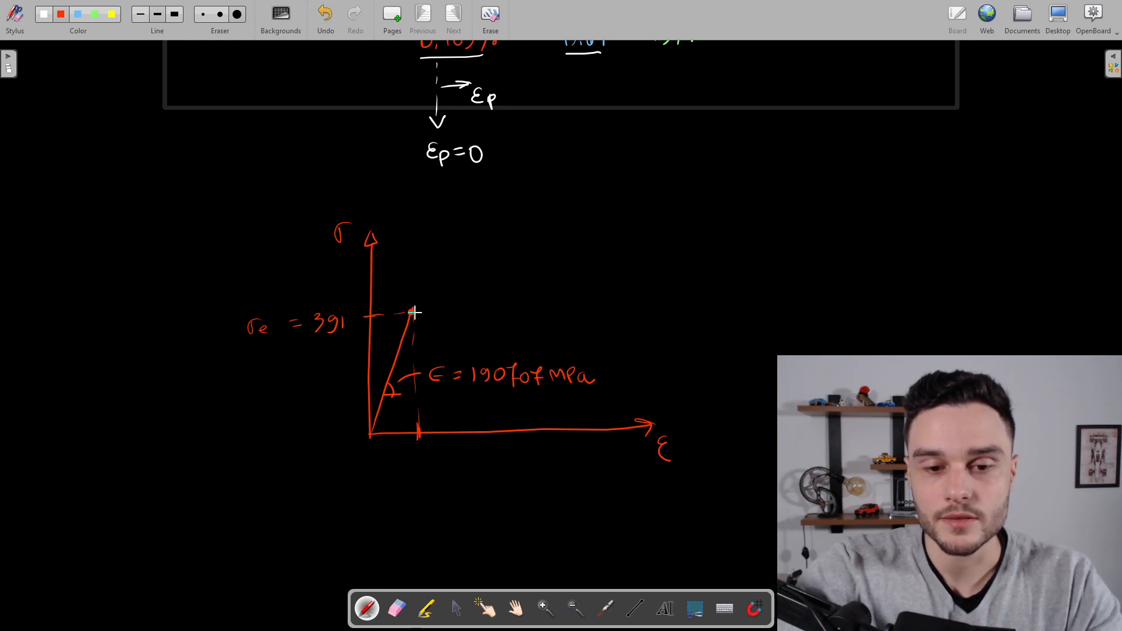
Draw a straight, nearly horizontal plastic plateau from the yield point and add an arrow above it toward increasing strain.
{"action": "left_click", "coordinate": [636, 609]}
{"action": "mouse_move", "coordinate": [412, 314]}
{"action": "left_mouse_down"}
{"action": "mouse_move", "coordinate": [611, 306]}
{"action": "mouse_move", "coordinate": [598, 308]}
{"action": "left_mouse_up"}
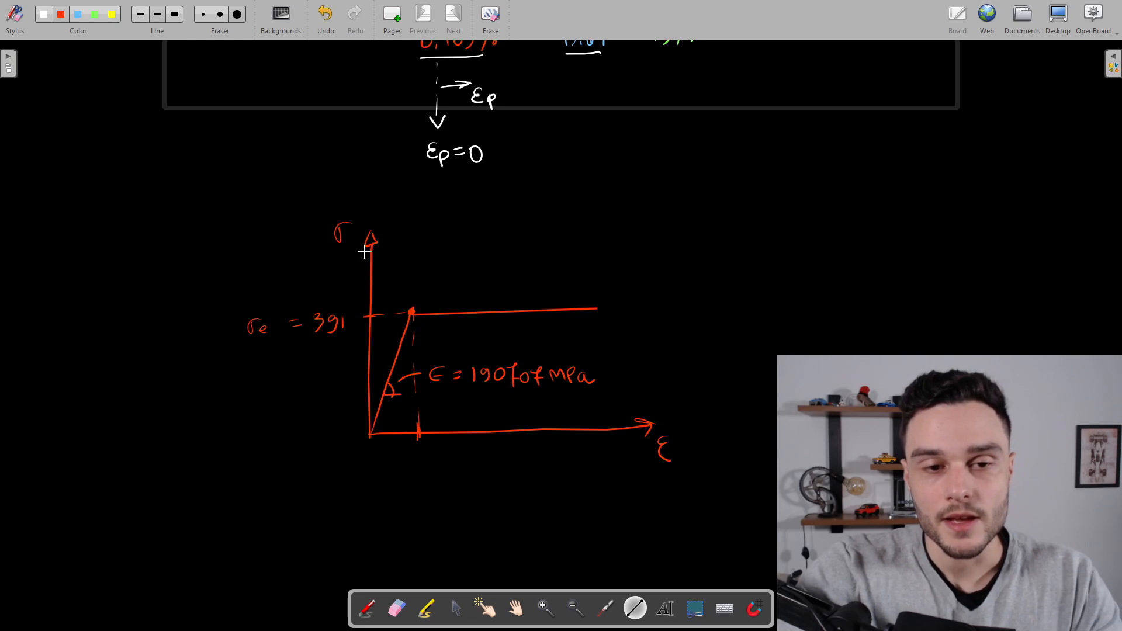
{"action": "mouse_move", "coordinate": [445, 306]}
{"action": "left_mouse_down"}
{"action": "mouse_move", "coordinate": [519, 299]}
{"action": "mouse_move", "coordinate": [487, 309]}
{"action": "left_mouse_up"}
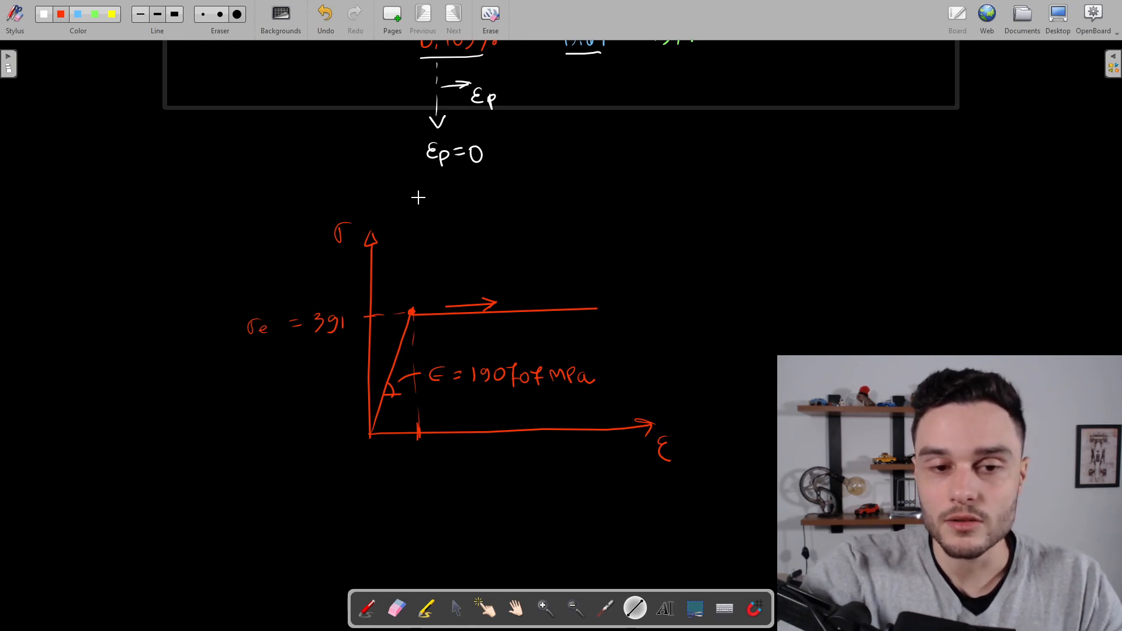
Switch to ANSA and create a new data table named plastic_thinner_than_16mm.
{"action": "key", "text": "alt+Tab"}
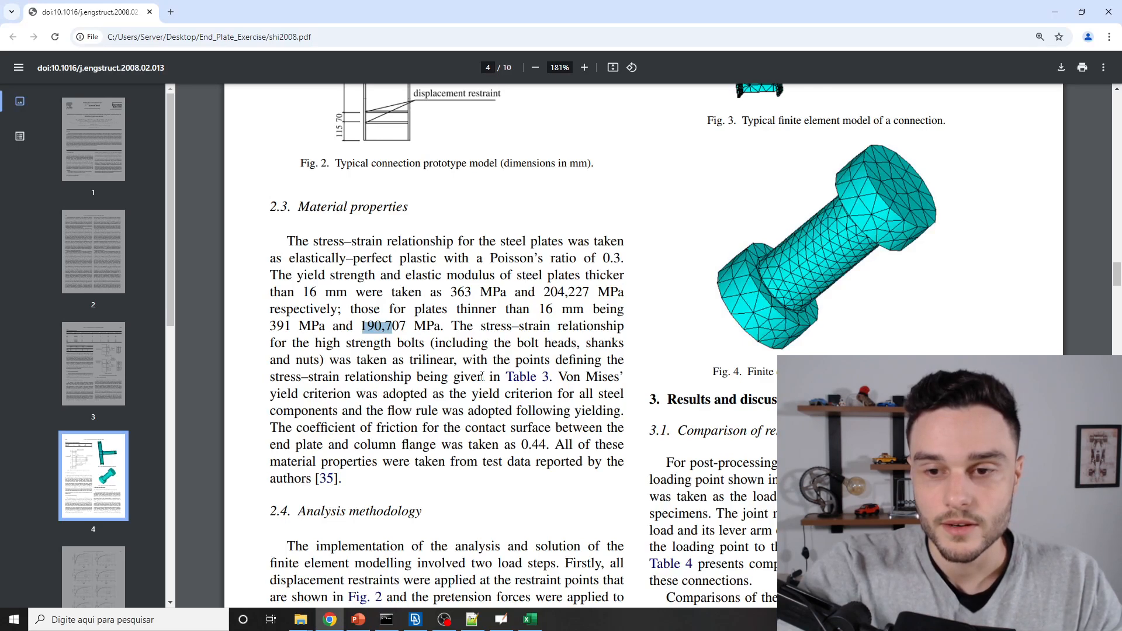
{"action": "left_click", "coordinate": [415, 620]}
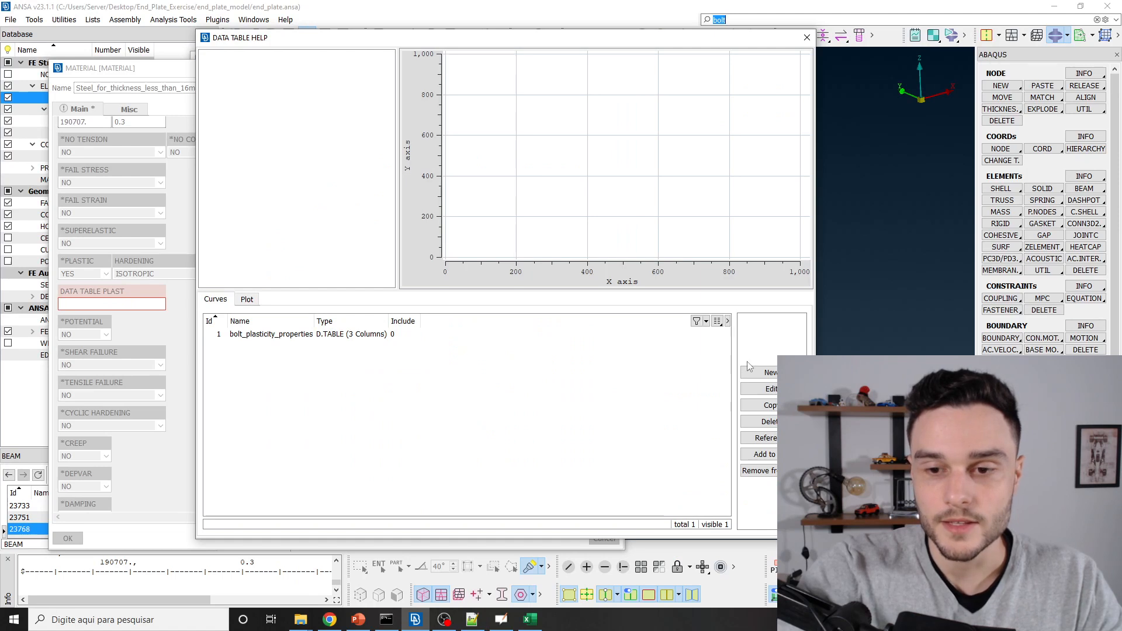
{"action": "left_click", "coordinate": [759, 372]}
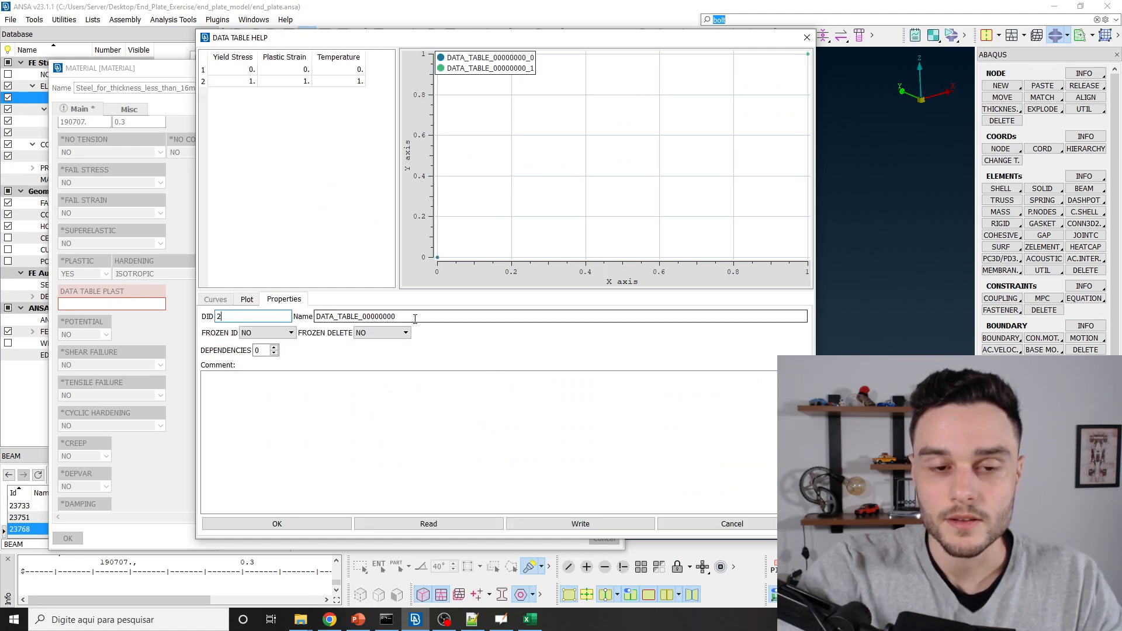
{"action": "left_click_drag", "start_coordinate": [413, 318], "coordinate": [229, 314]}
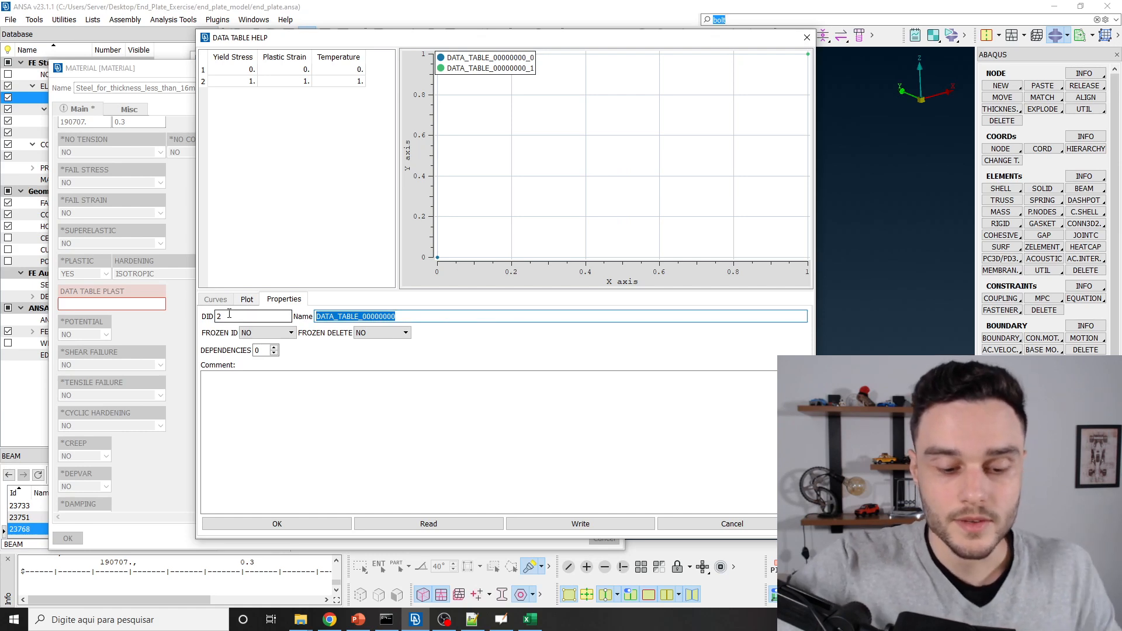
{"action": "key", "text": "alt+Tab"}
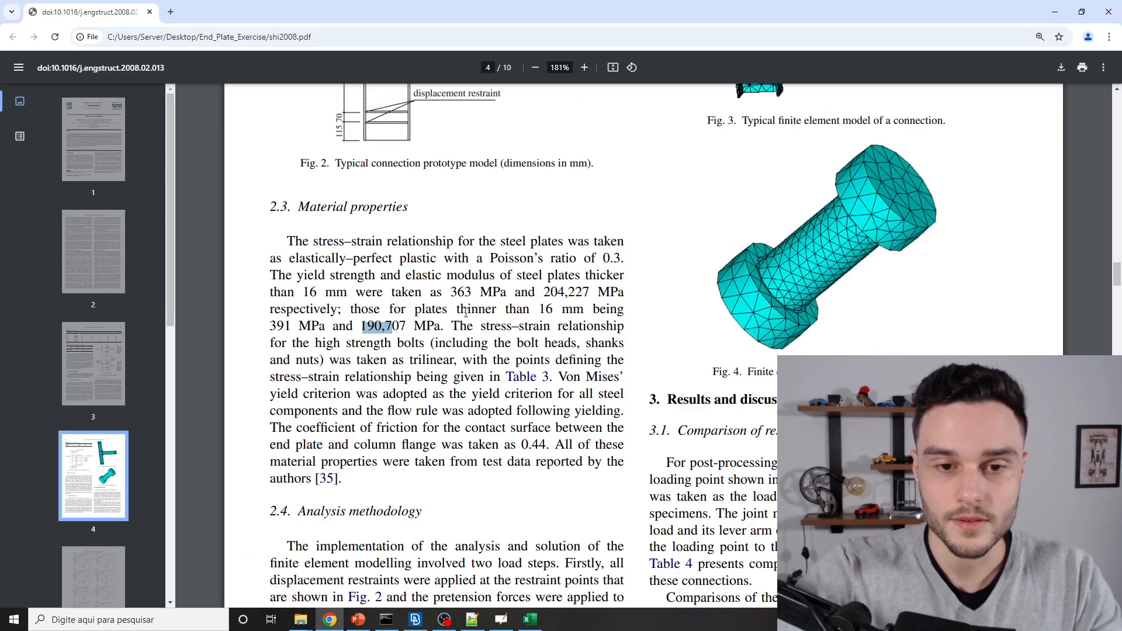
{"action": "key", "text": "alt+Tab"}
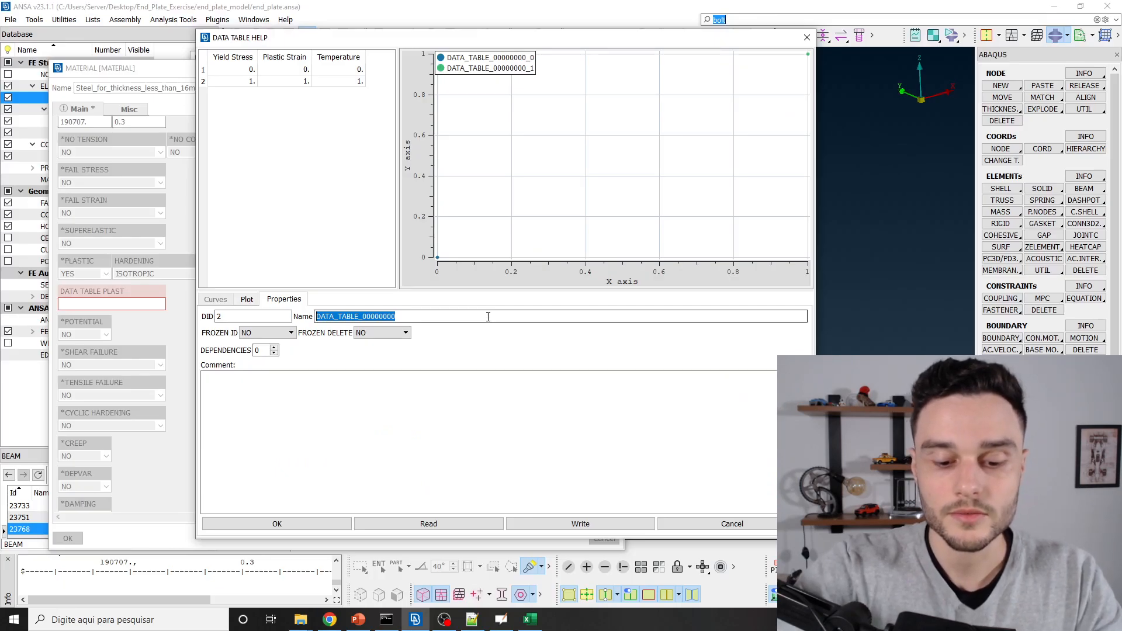
{"action": "type", "text": "plastic_thi"}
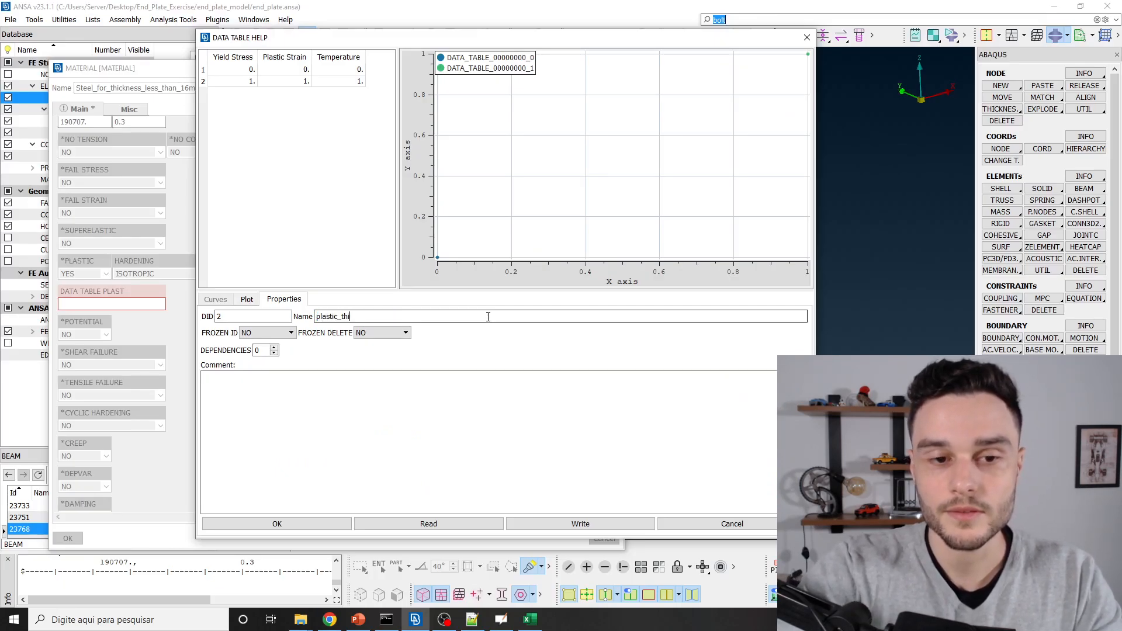
{"action": "type", "text": "nner_than_16mm"}
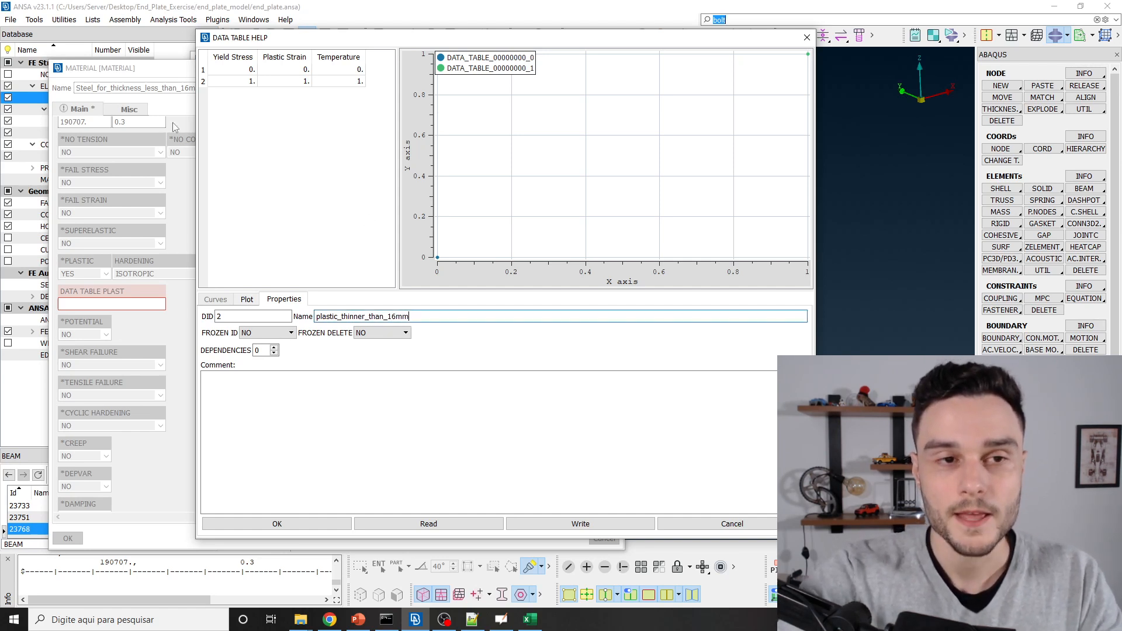
Clear the table's default values and enter yield stress 391 with plastic strain 0 in the first row.
{"action": "left_click", "coordinate": [233, 71]}
{"action": "key", "text": "ctrl+a"}
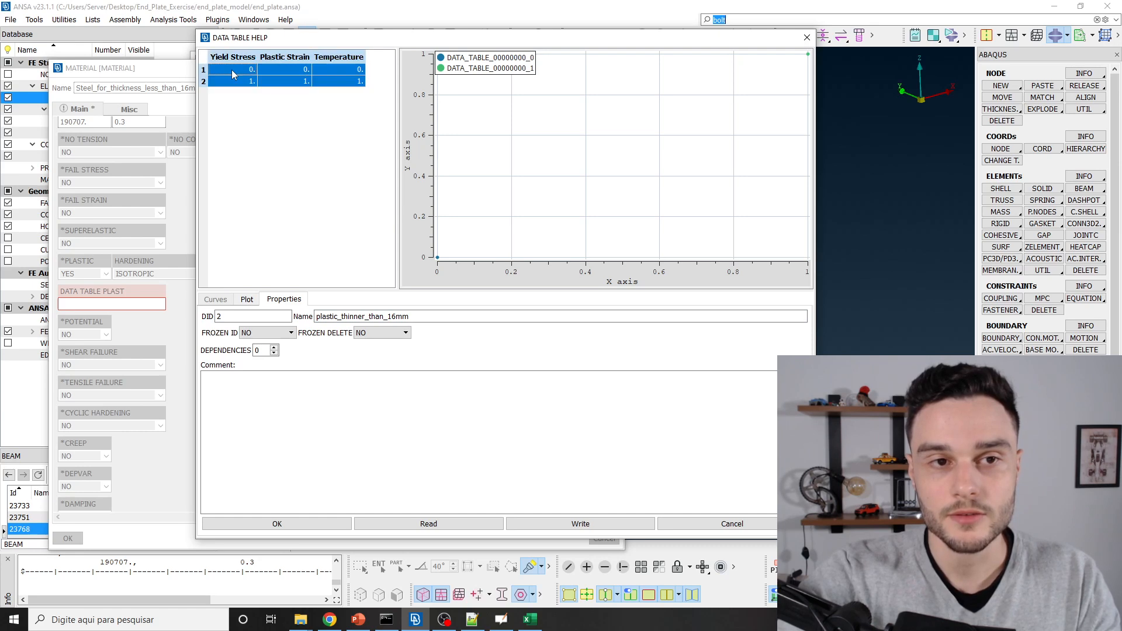
{"action": "left_click", "coordinate": [236, 72]}
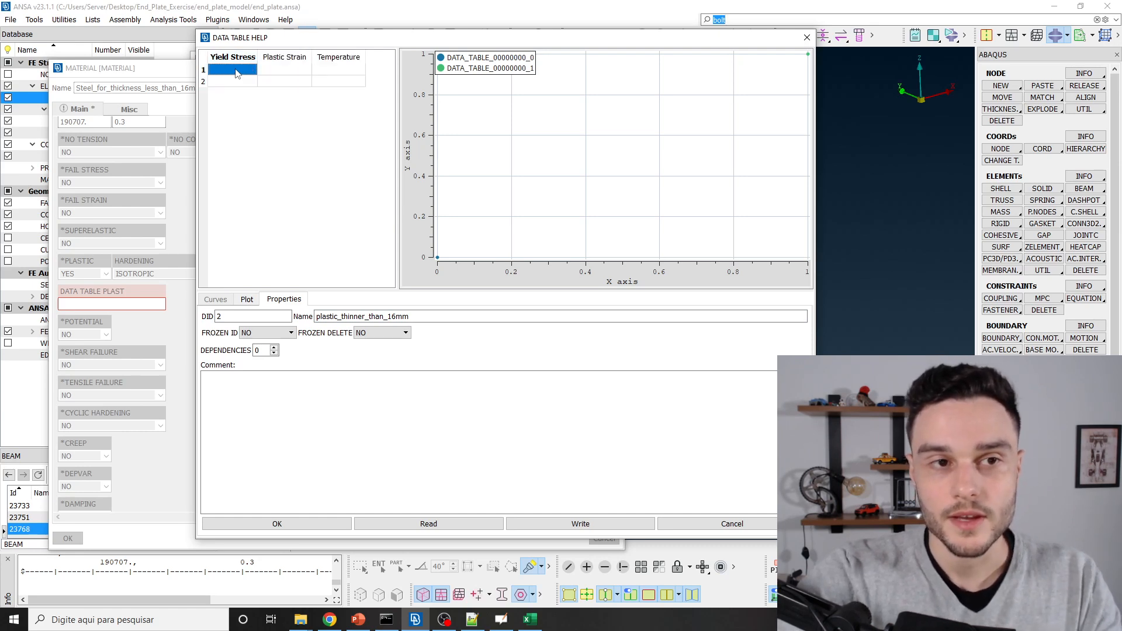
{"action": "key", "text": "alt+Tab"}
{"action": "key", "text": "alt+Tab"}
{"action": "type", "text": "3"}
{"action": "key", "text": "Tab"}
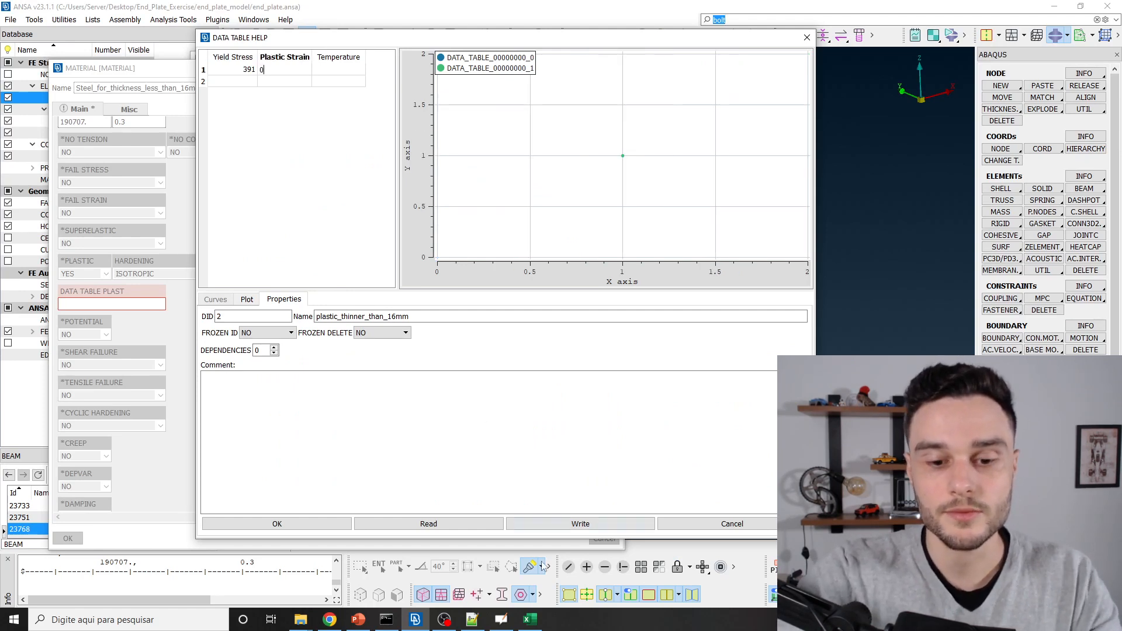
Switch to OpenBoard, mark the yield point in white, and annotate the elastic strain εe below the strain axis.
{"action": "key", "text": "alt+Tab"}
{"action": "left_click", "coordinate": [504, 624]}
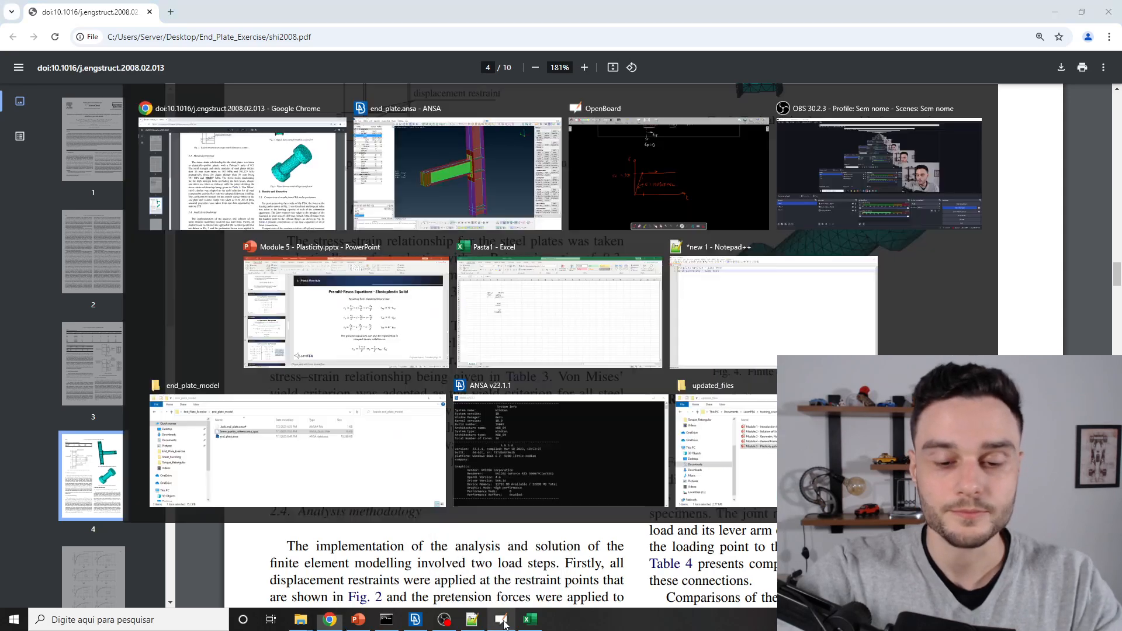
{"action": "left_click_drag", "start_coordinate": [413, 313], "coordinate": [411, 312]}
{"action": "left_click", "coordinate": [367, 608]}
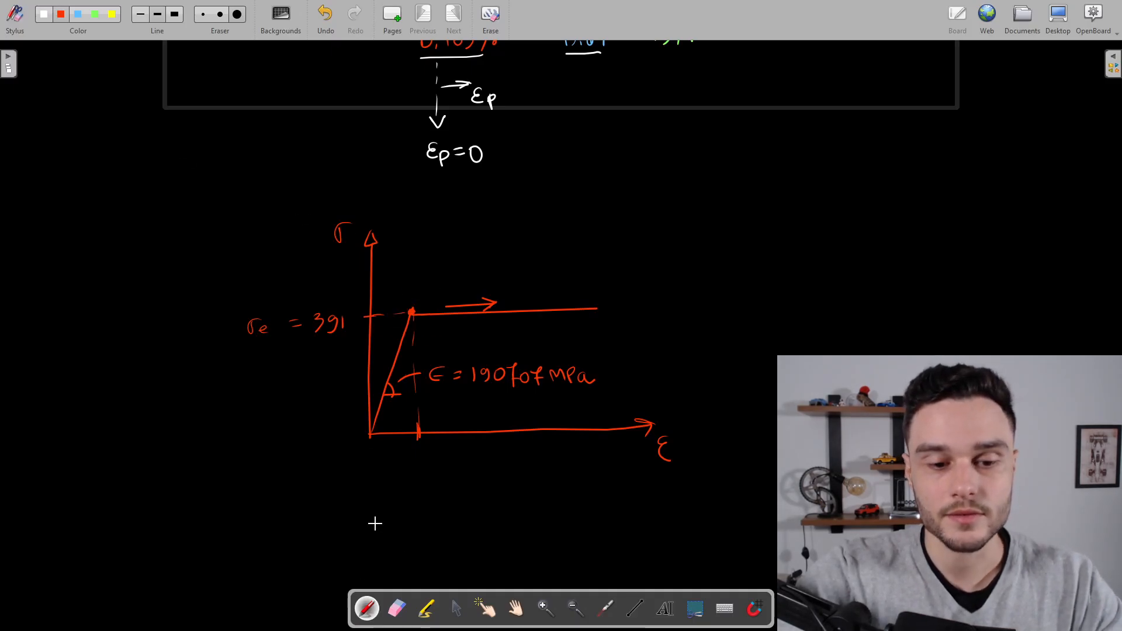
{"action": "left_click", "coordinate": [62, 14]}
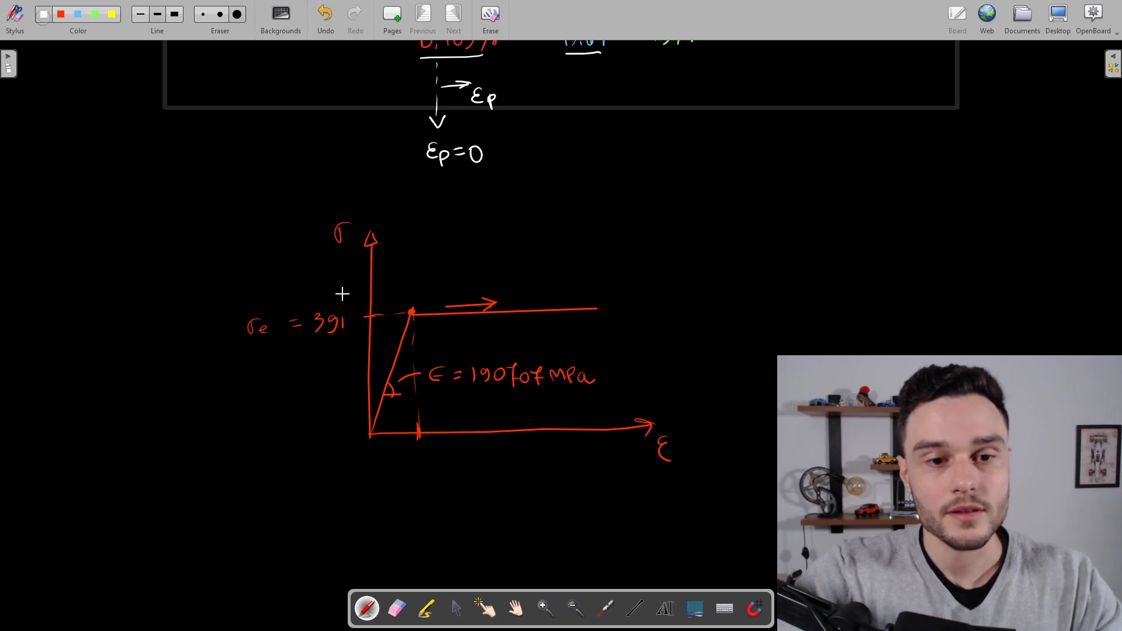
{"action": "left_click_drag", "start_coordinate": [414, 310], "coordinate": [412, 312]}
{"action": "mouse_move", "coordinate": [417, 447]}
{"action": "left_mouse_down"}
{"action": "mouse_move", "coordinate": [416, 465]}
{"action": "mouse_move", "coordinate": [392, 481]}
{"action": "left_mouse_up"}
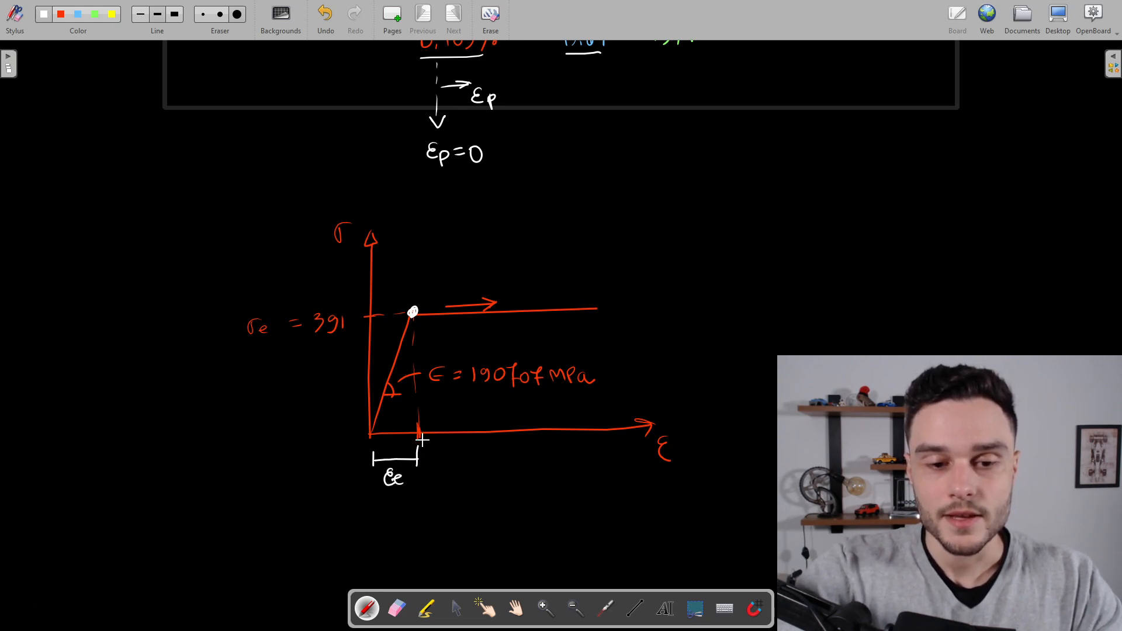
{"action": "mouse_move", "coordinate": [423, 441]}
{"action": "left_mouse_down"}
{"action": "mouse_move", "coordinate": [446, 517]}
{"action": "mouse_move", "coordinate": [461, 515]}
{"action": "left_mouse_up"}
{"action": "key", "text": "ctrl+z"}
{"action": "left_click_drag", "start_coordinate": [458, 508], "coordinate": [466, 507]}
{"action": "left_click_drag", "start_coordinate": [458, 514], "coordinate": [478, 505]}
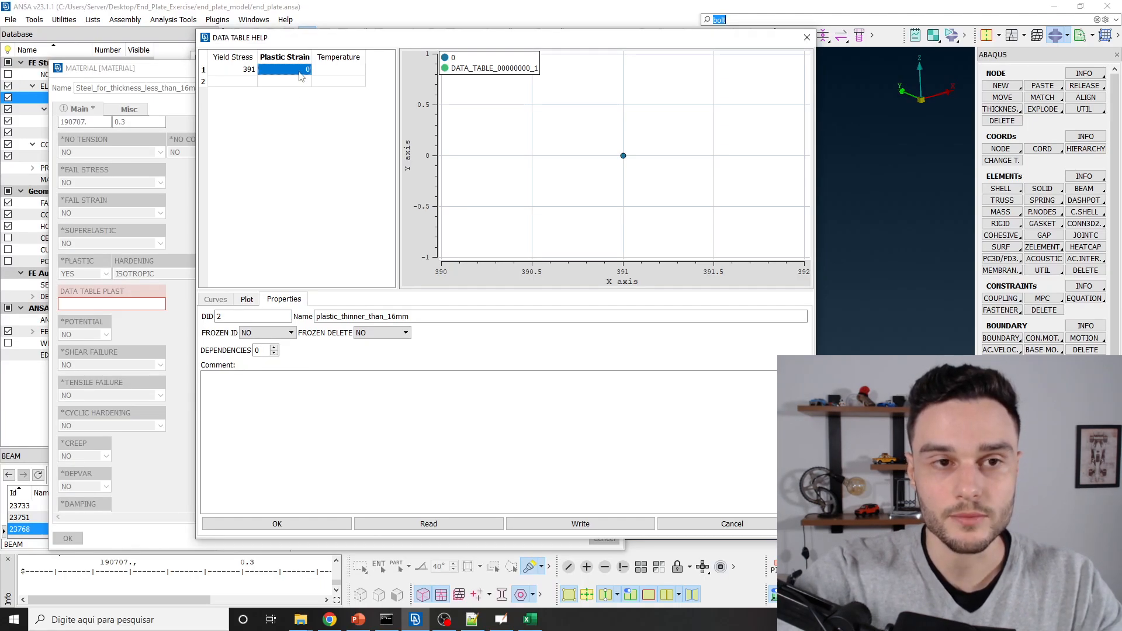
Enter yield stress 391 with plastic strain 0.1 in the data table's second row.
{"action": "left_click", "coordinate": [245, 83]}
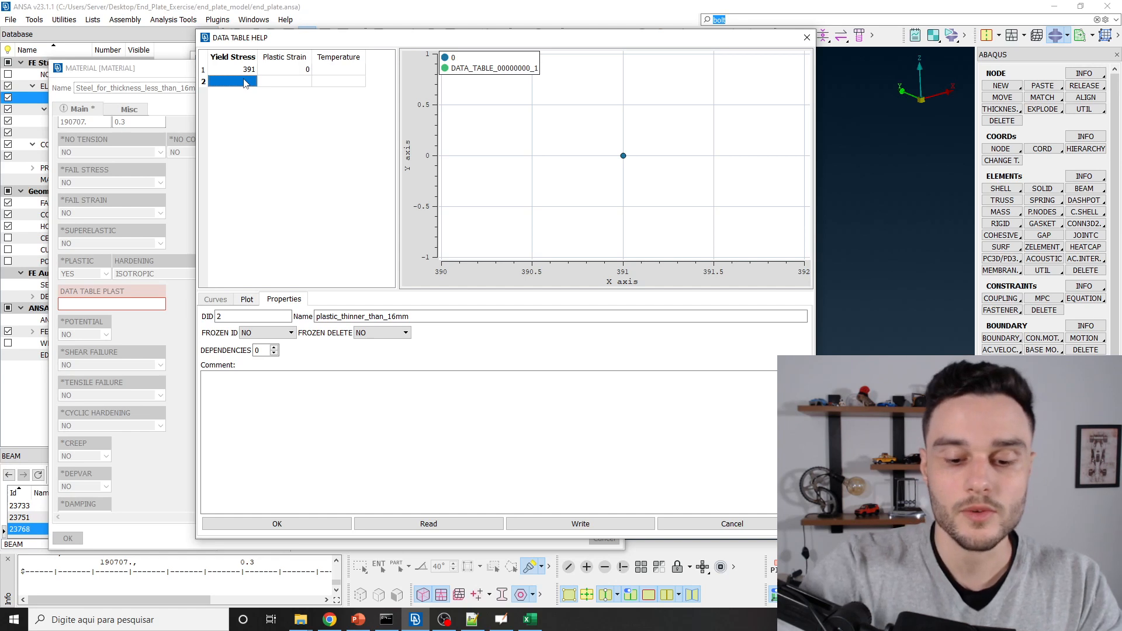
{"action": "type", "text": "391"}
{"action": "key", "text": "Tab"}
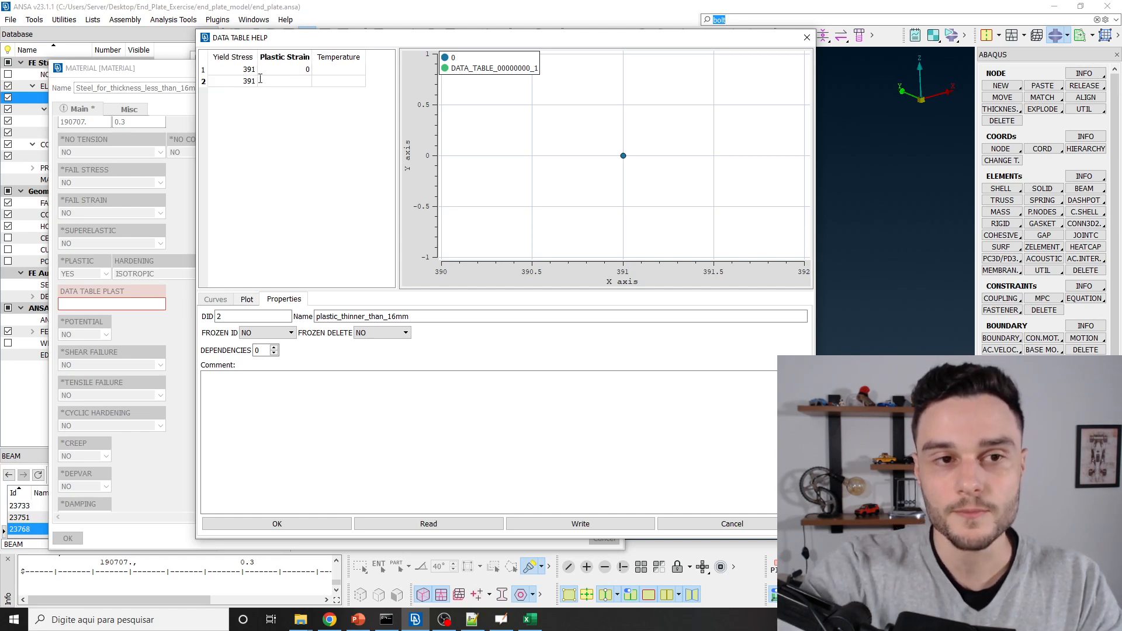
{"action": "type", "text": "0.1"}
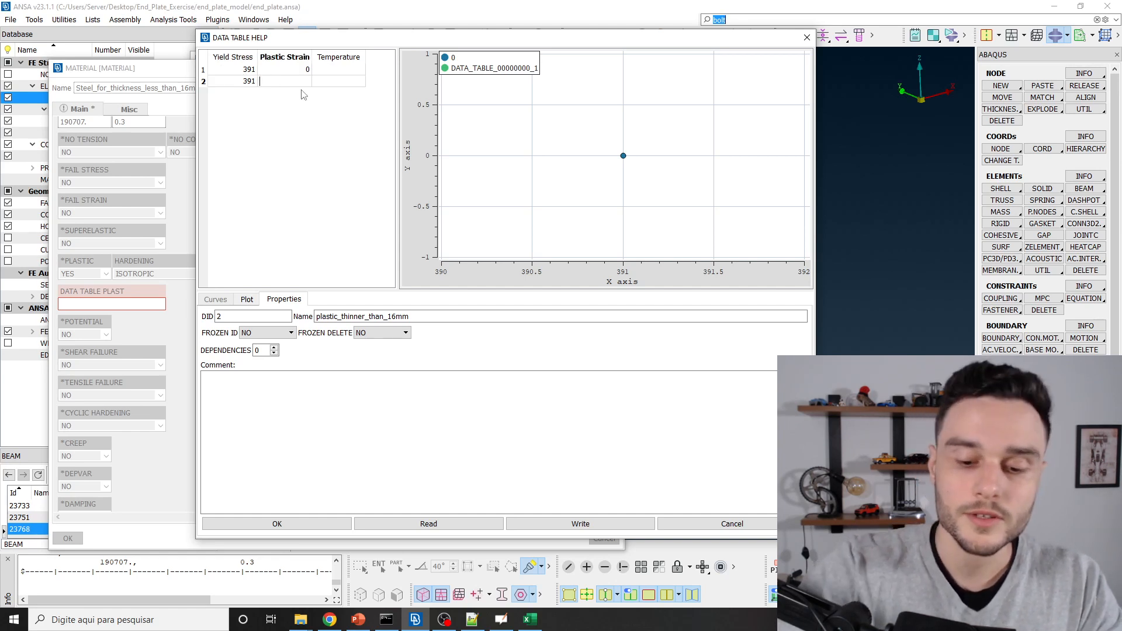
{"action": "key", "text": "Tab"}
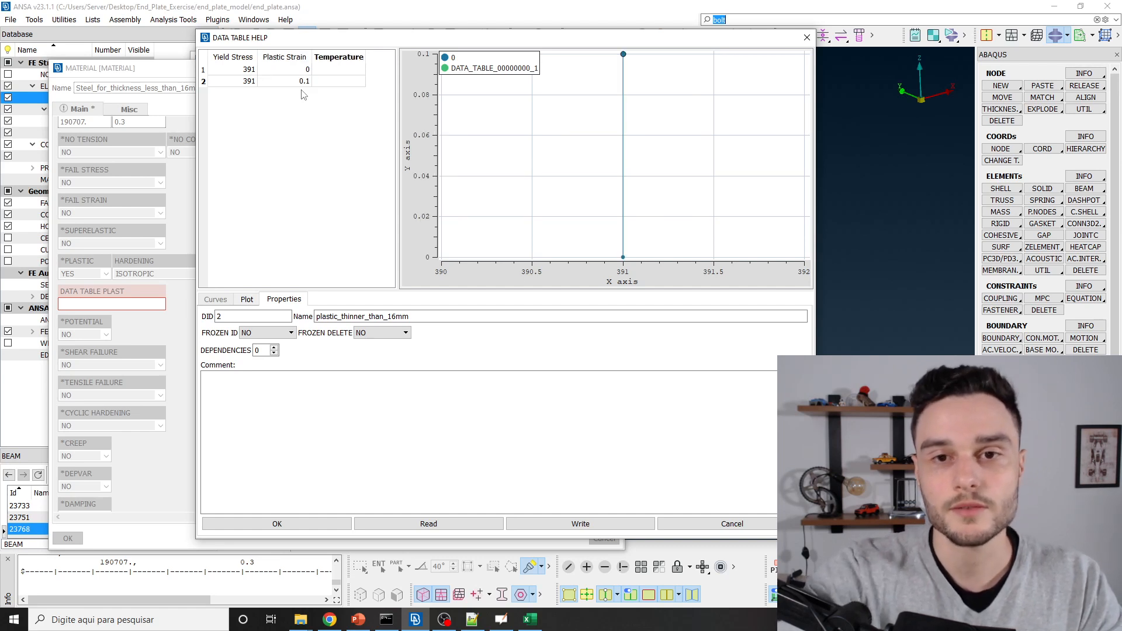
Set the data table's plot axes to column 2 for X and column 1 for Y.
{"action": "left_click", "coordinate": [247, 300]}
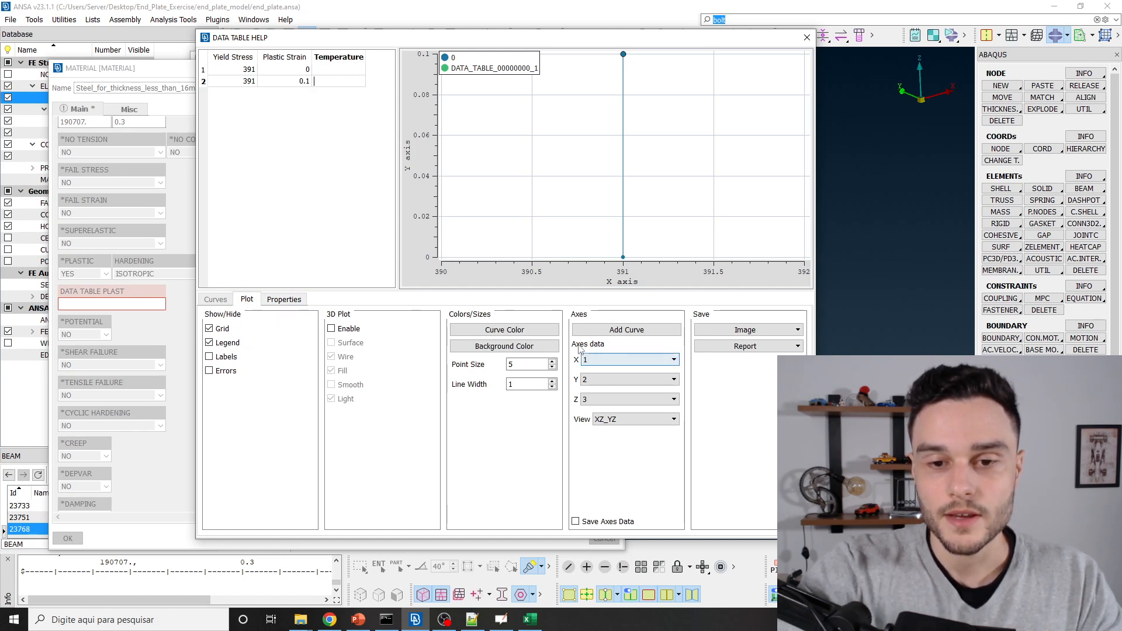
{"action": "left_click", "coordinate": [599, 361]}
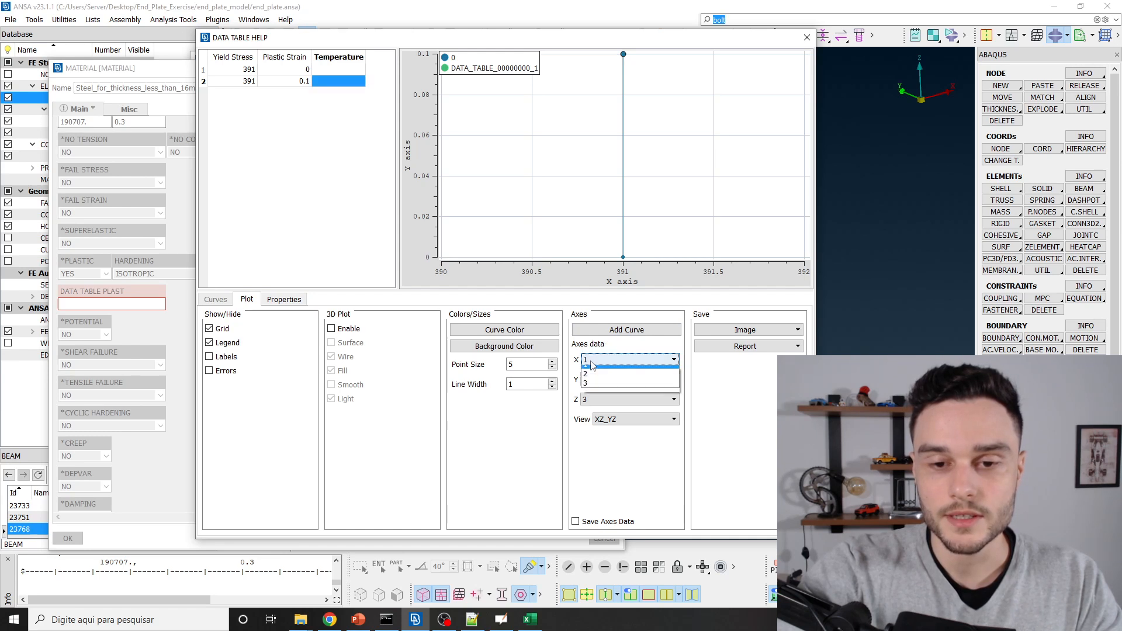
{"action": "left_click", "coordinate": [597, 393]}
{"action": "left_click", "coordinate": [599, 380]}
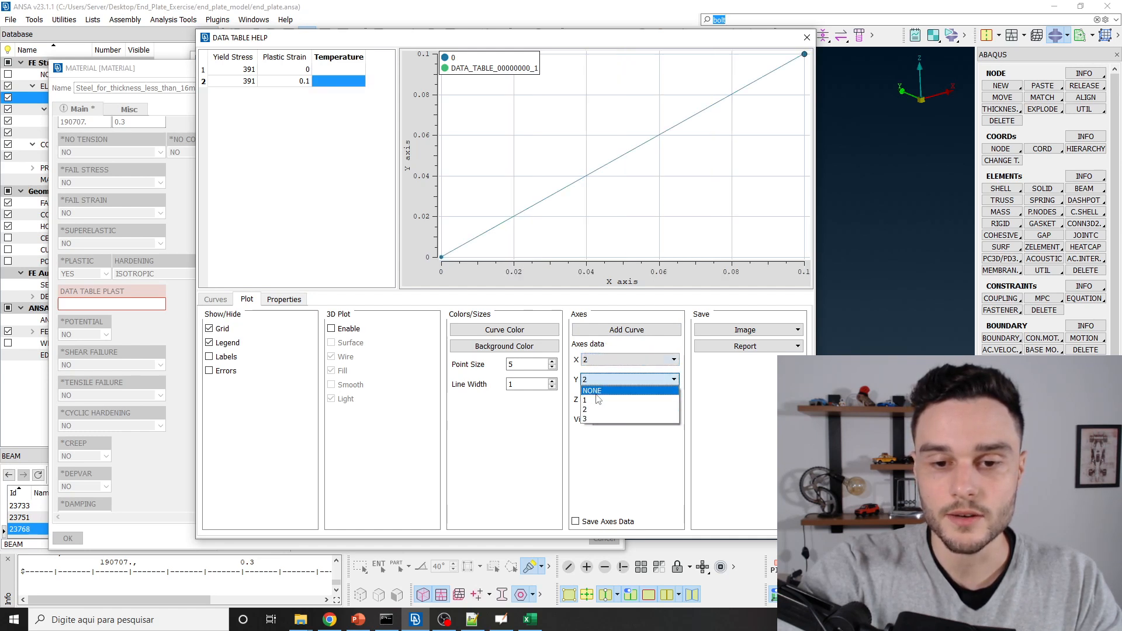
{"action": "left_click", "coordinate": [601, 390]}
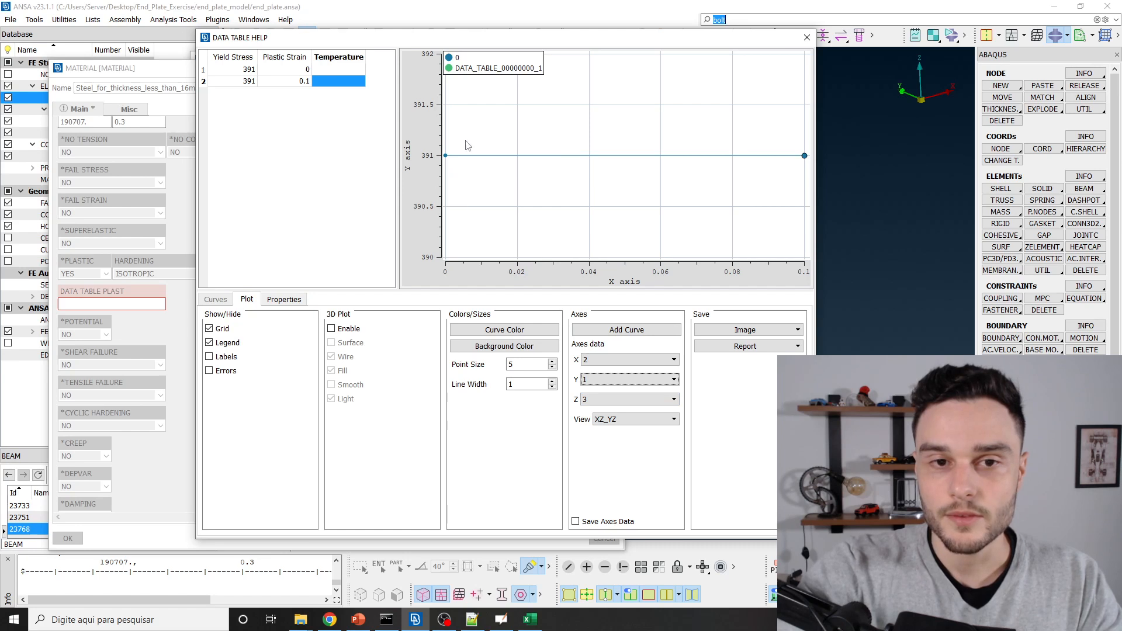
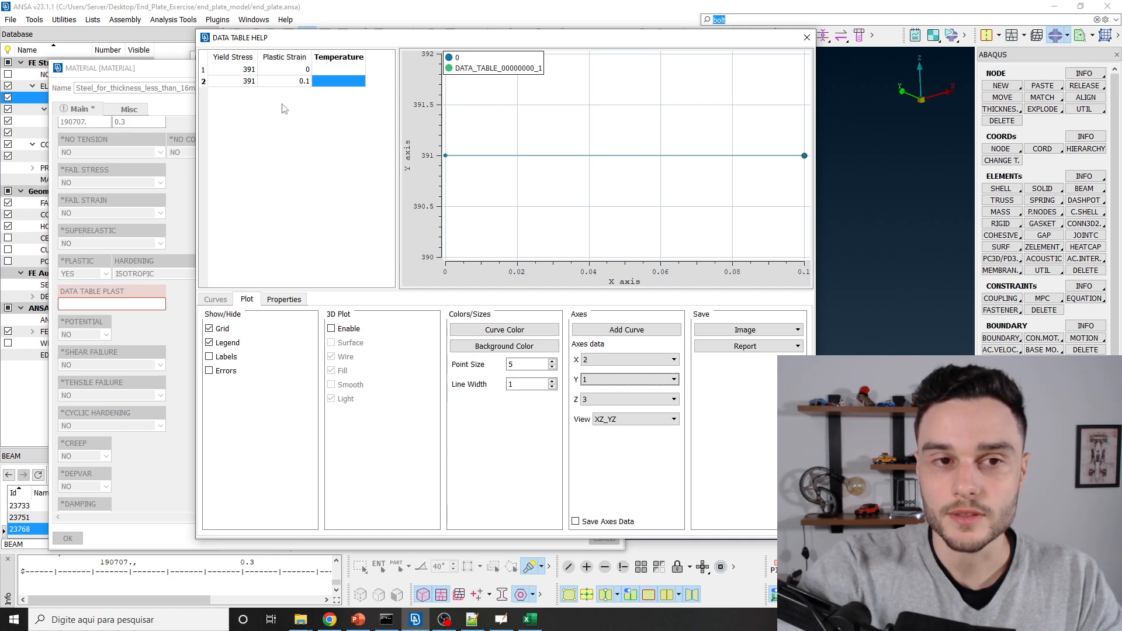
Try a plastic strain of 0.01 in the data table's second row.
{"action": "left_click", "coordinate": [291, 84]}
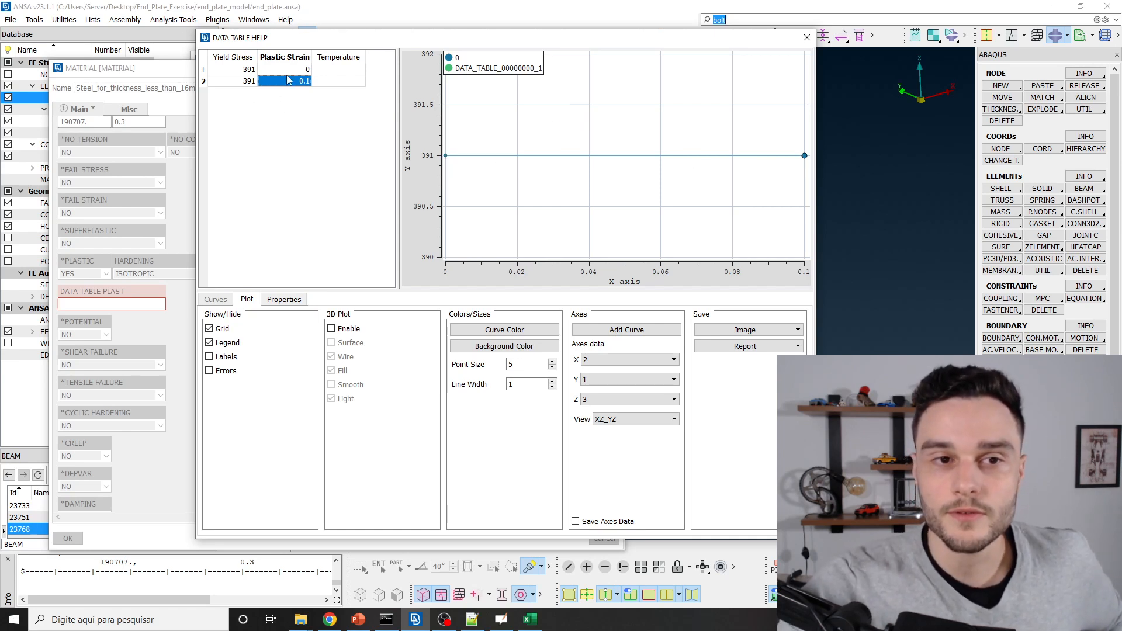
{"action": "type", "text": "0.0"}
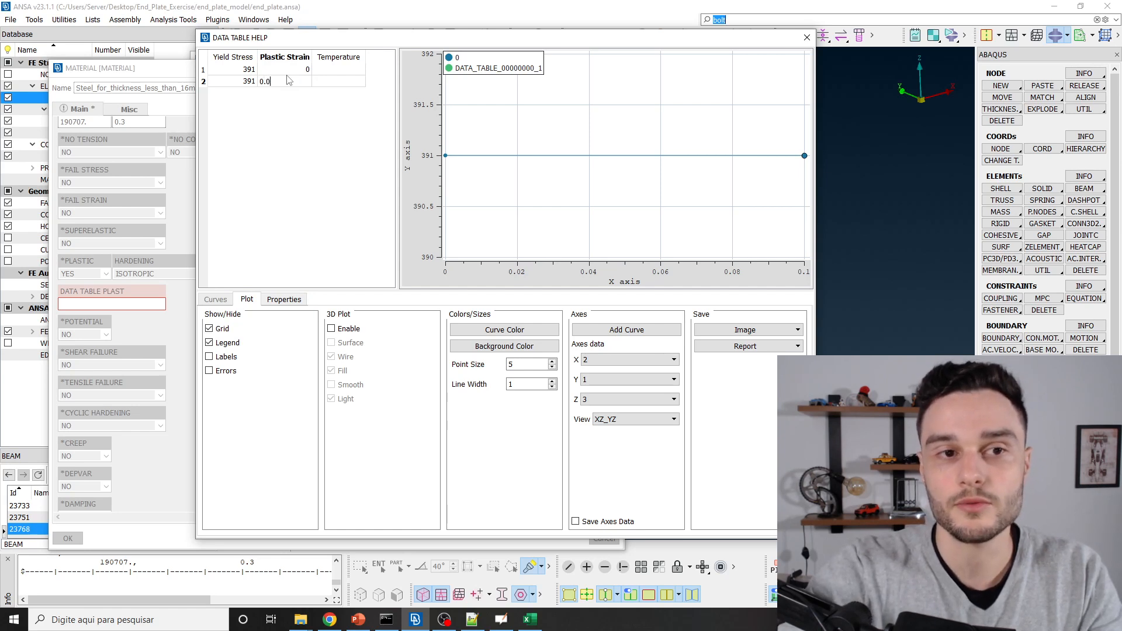
{"action": "type", "text": "1"}
{"action": "key", "text": "Return"}
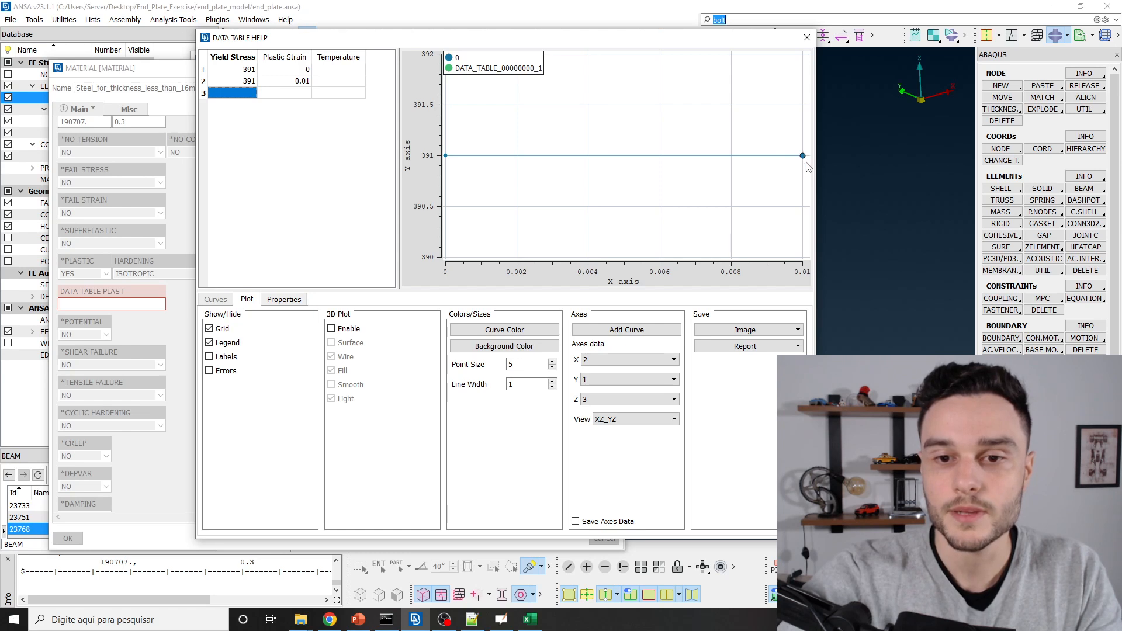
Restore the plastic strain in the data table's second row to 0.1.
{"action": "left_click", "coordinate": [267, 82]}
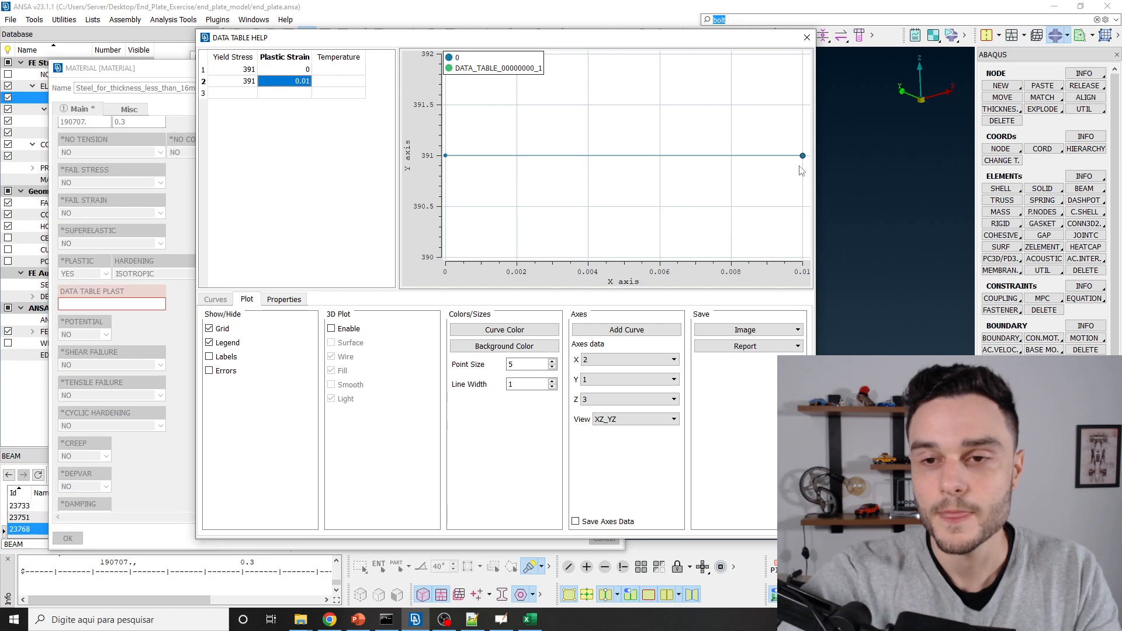
{"action": "type", "text": "0.1"}
{"action": "key", "text": "Return"}
{"action": "left_click", "coordinate": [285, 82]}
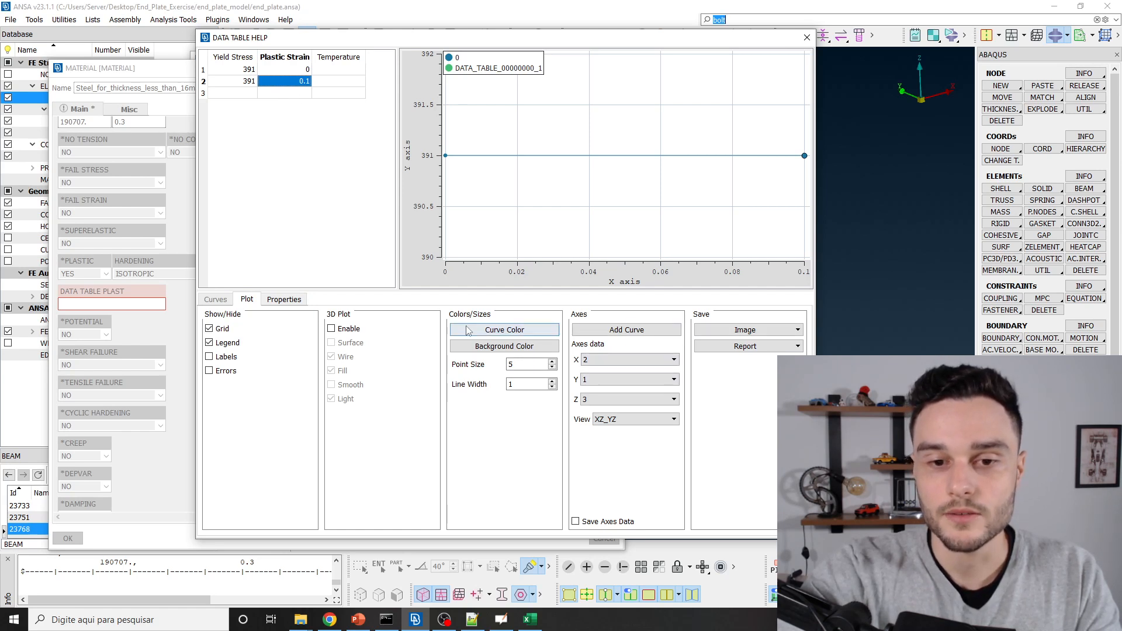
Save the plastic_thinner_than_16mm table, assign it as the plastic data of Steel_for_thickness_less_than_16mm, and accept the material.
{"action": "left_click", "coordinate": [278, 302]}
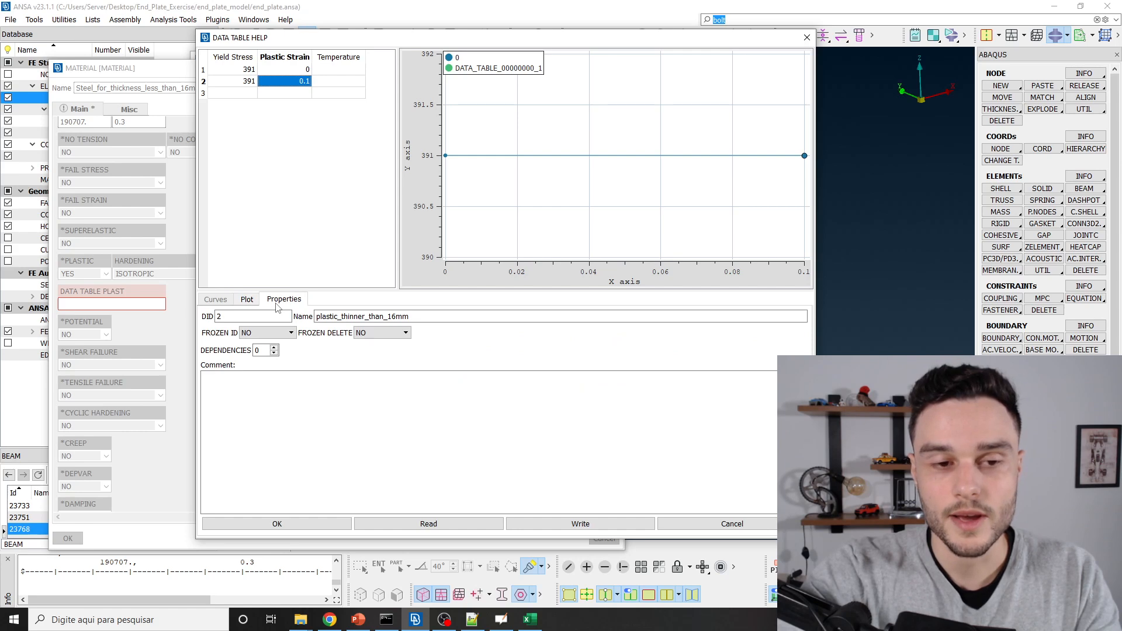
{"action": "left_click", "coordinate": [295, 529]}
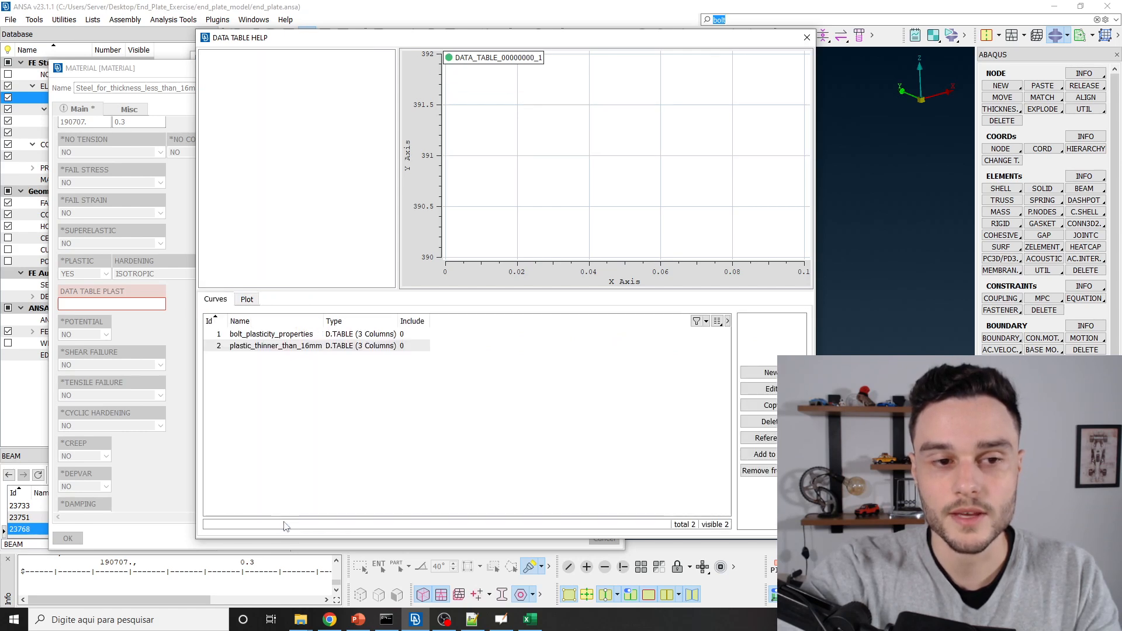
{"action": "left_click", "coordinate": [285, 347]}
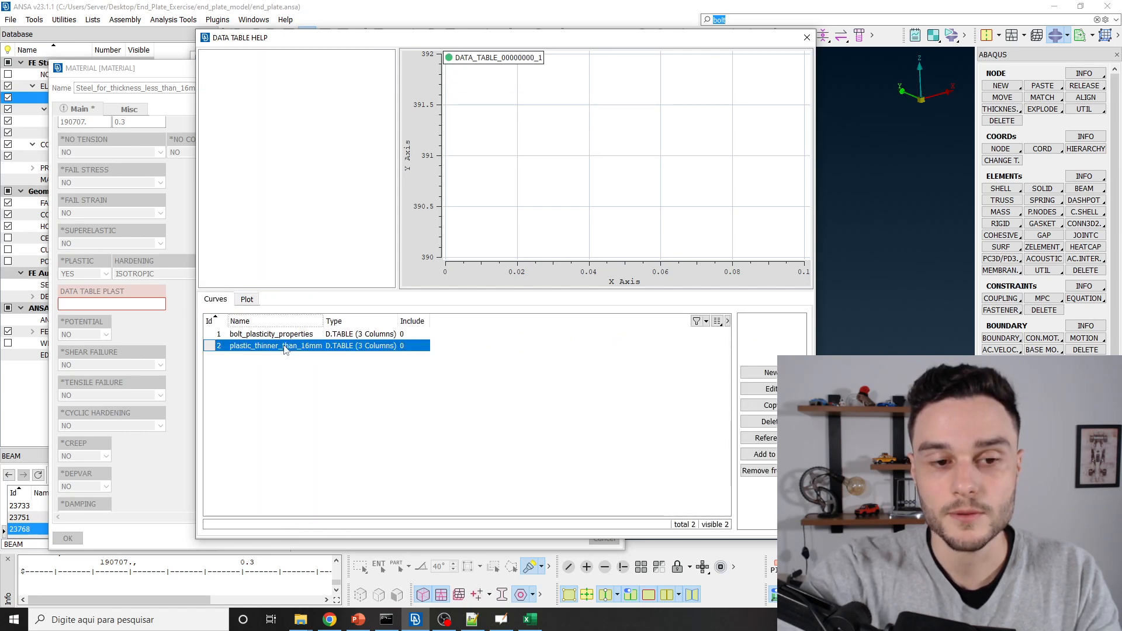
{"action": "double_click", "coordinate": [285, 347]}
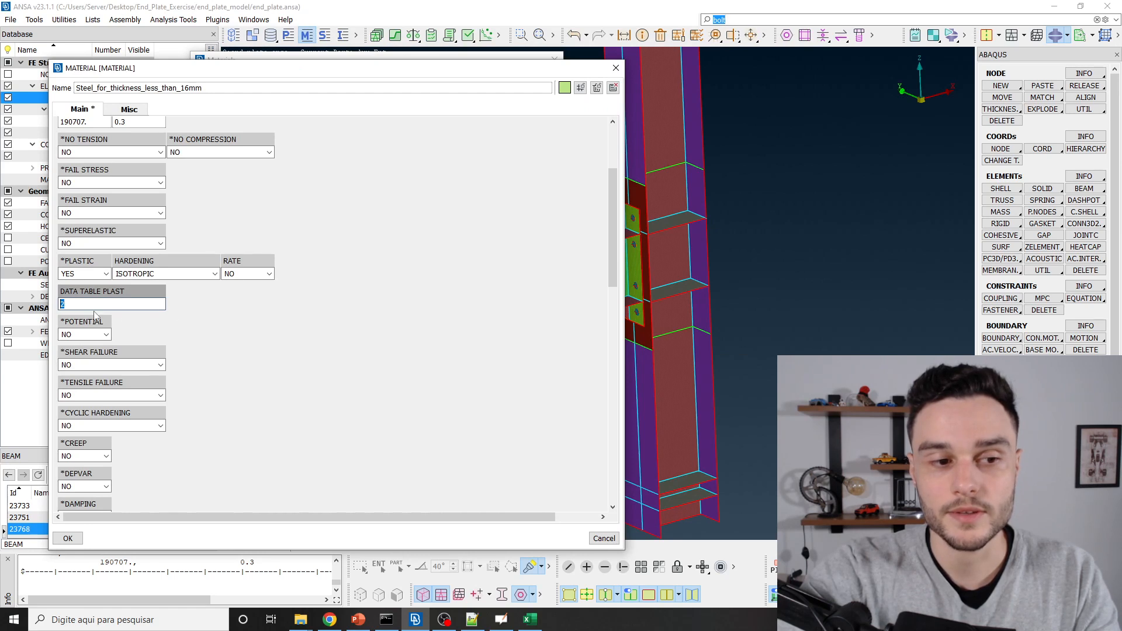
{"action": "scroll", "coordinate": [293, 397], "scroll_direction": "up", "scroll_amount": 3}
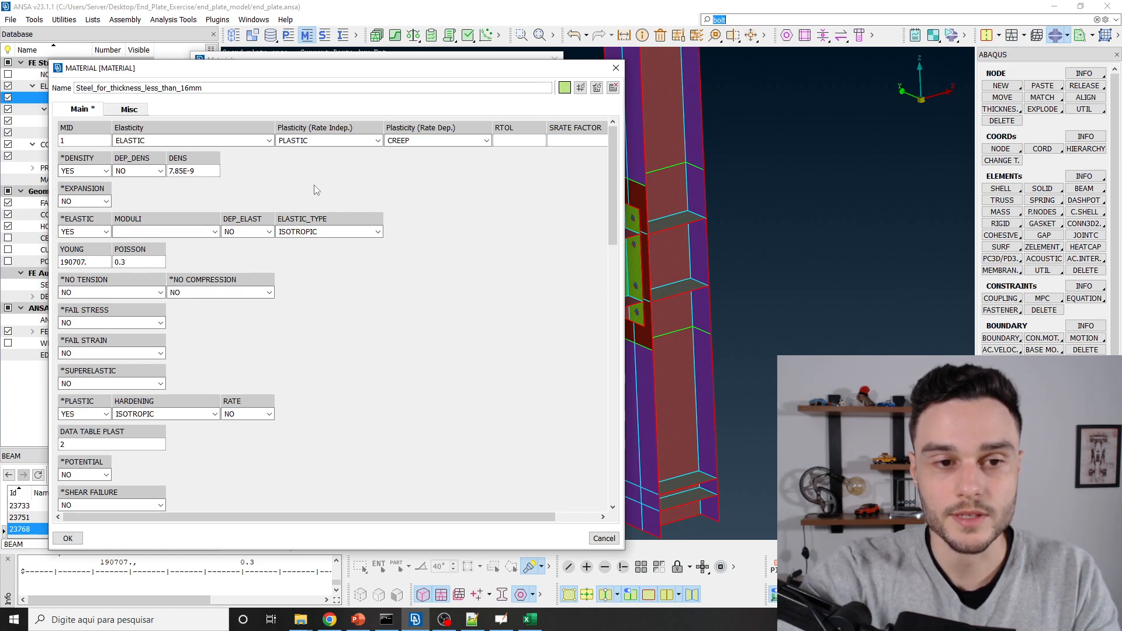
{"action": "left_click", "coordinate": [68, 538]}
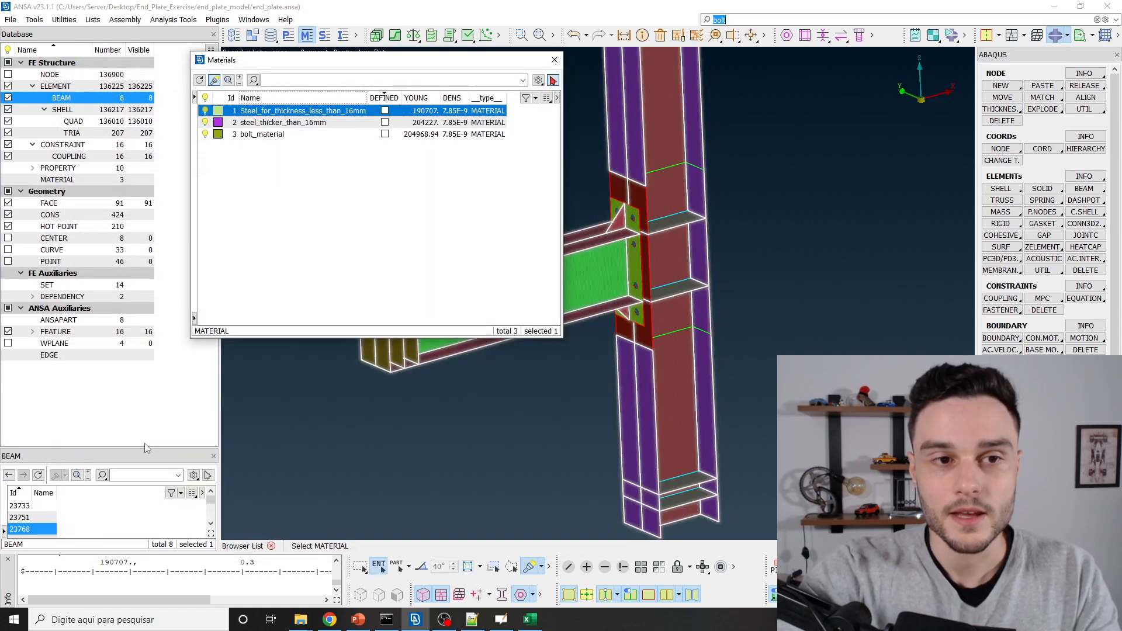
Open the steel_thicker_than_16mm material for editing and check its elastic modulus and yield strength against the reference paper in Chrome.
{"action": "double_click", "coordinate": [284, 124]}
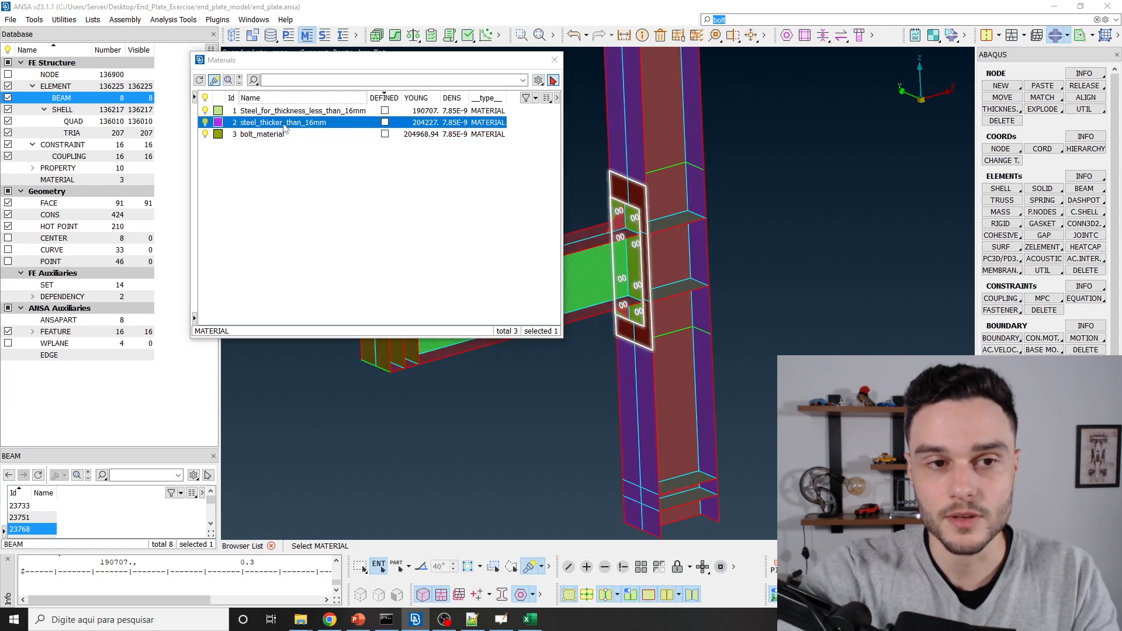
{"action": "key", "text": "alt+Tab"}
{"action": "key", "text": "alt+Tab"}
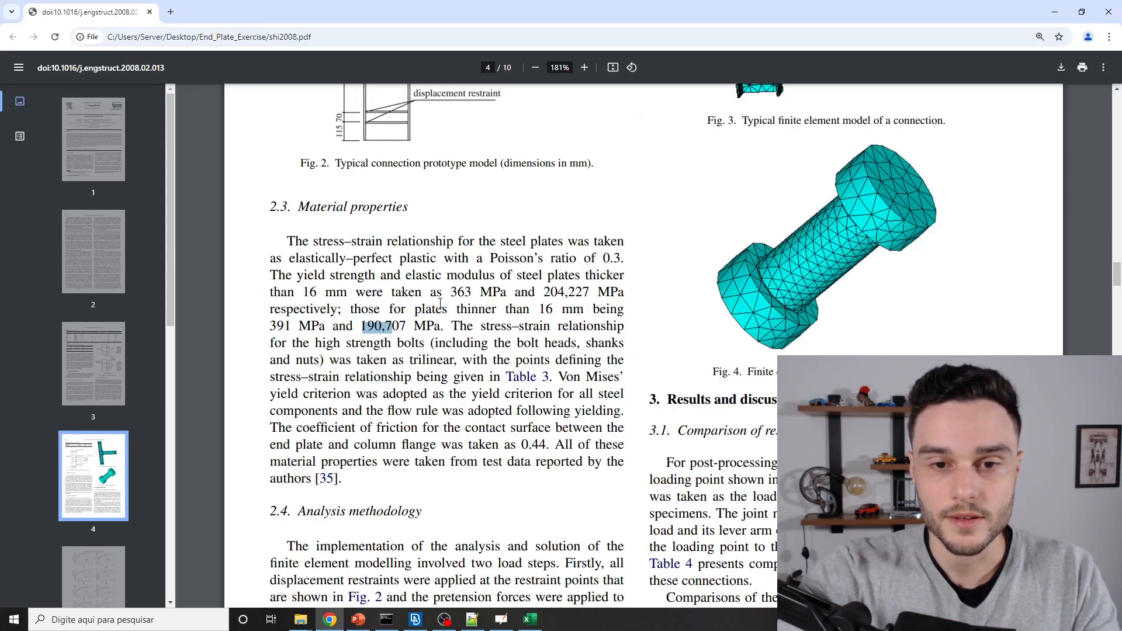
{"action": "left_click_drag", "start_coordinate": [544, 291], "coordinate": [589, 293]}
{"action": "key", "text": "alt+Tab"}
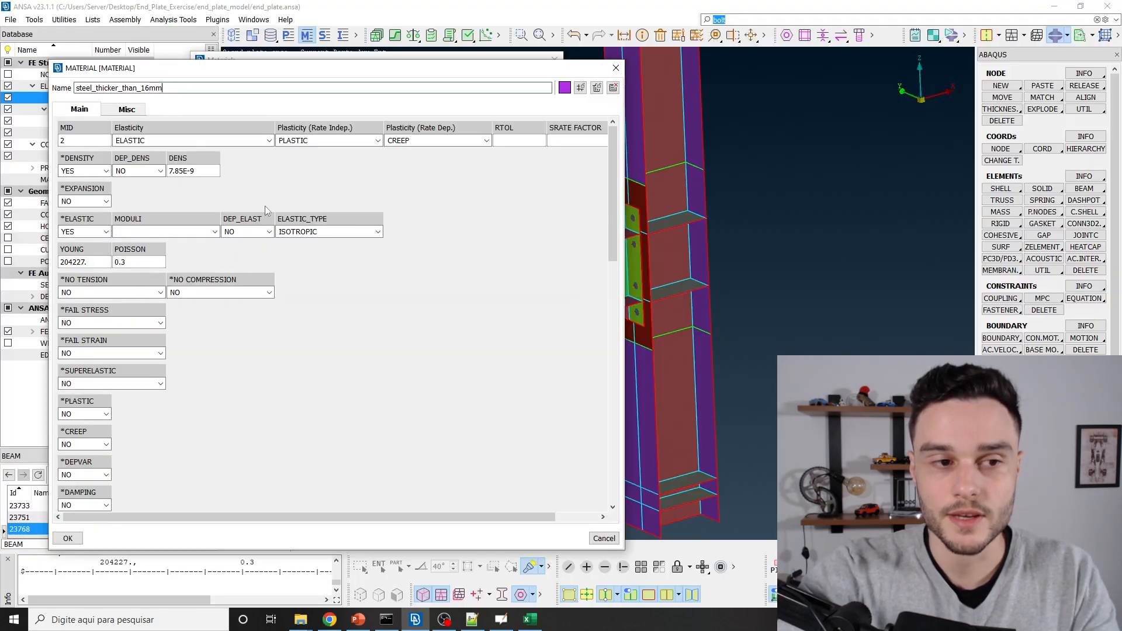
{"action": "key", "text": "alt+Tab"}
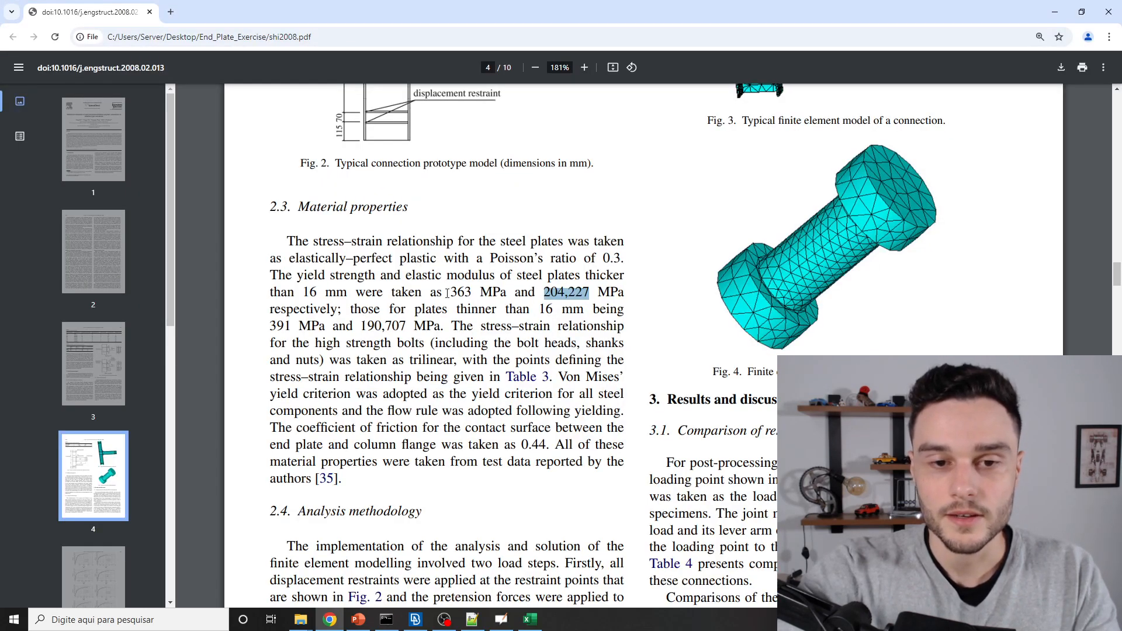
{"action": "left_click_drag", "start_coordinate": [452, 291], "coordinate": [493, 292]}
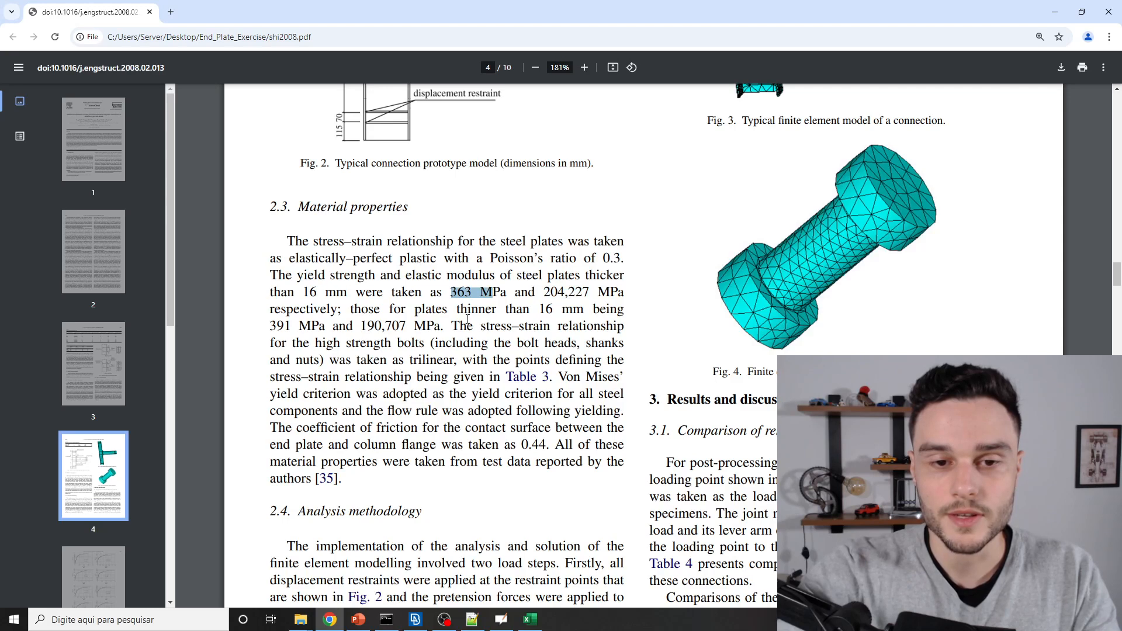
{"action": "key", "text": "alt+Tab"}
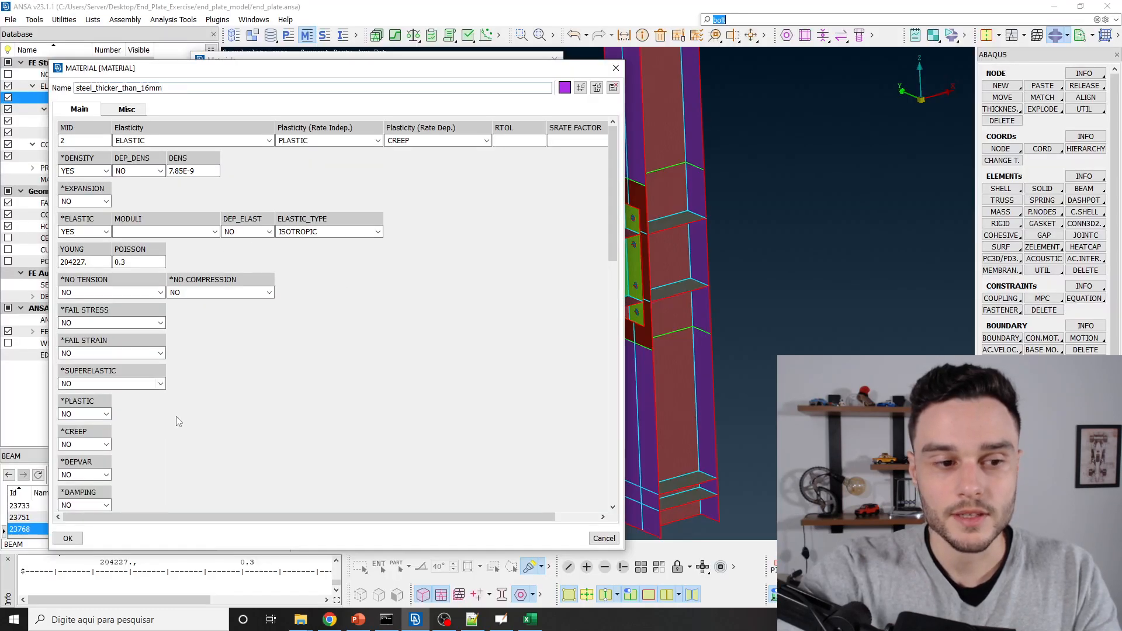
Enable plasticity for the steel_thicker_than_16mm material and set its hardening to ISOTROPIC.
{"action": "left_click", "coordinate": [107, 413]}
{"action": "left_click", "coordinate": [101, 435]}
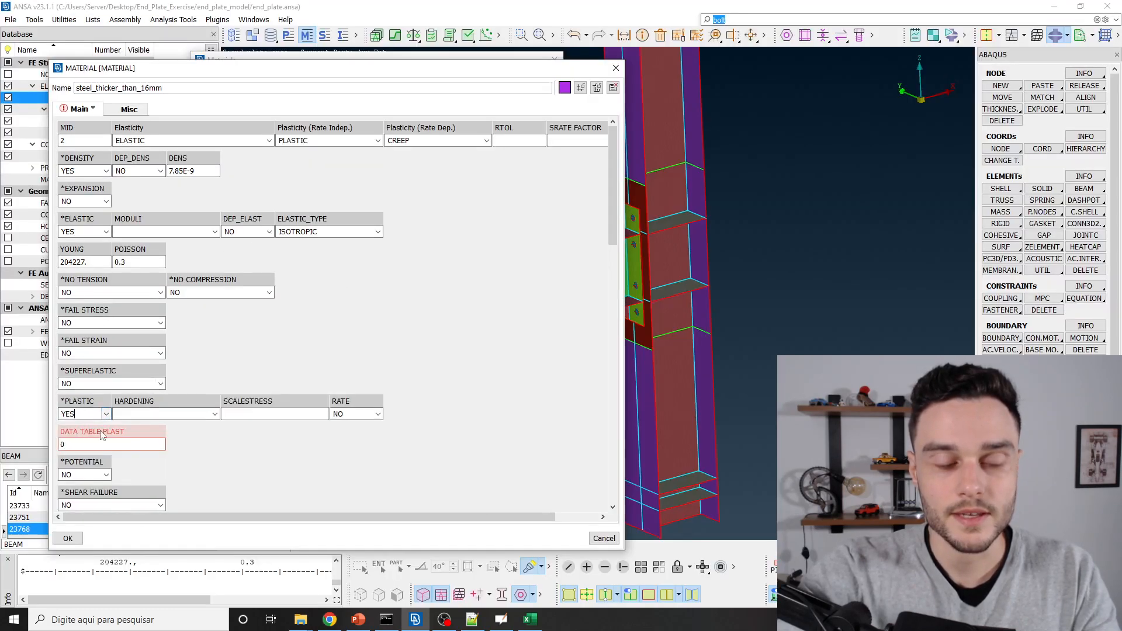
{"action": "left_click", "coordinate": [158, 412]}
{"action": "left_click", "coordinate": [139, 441]}
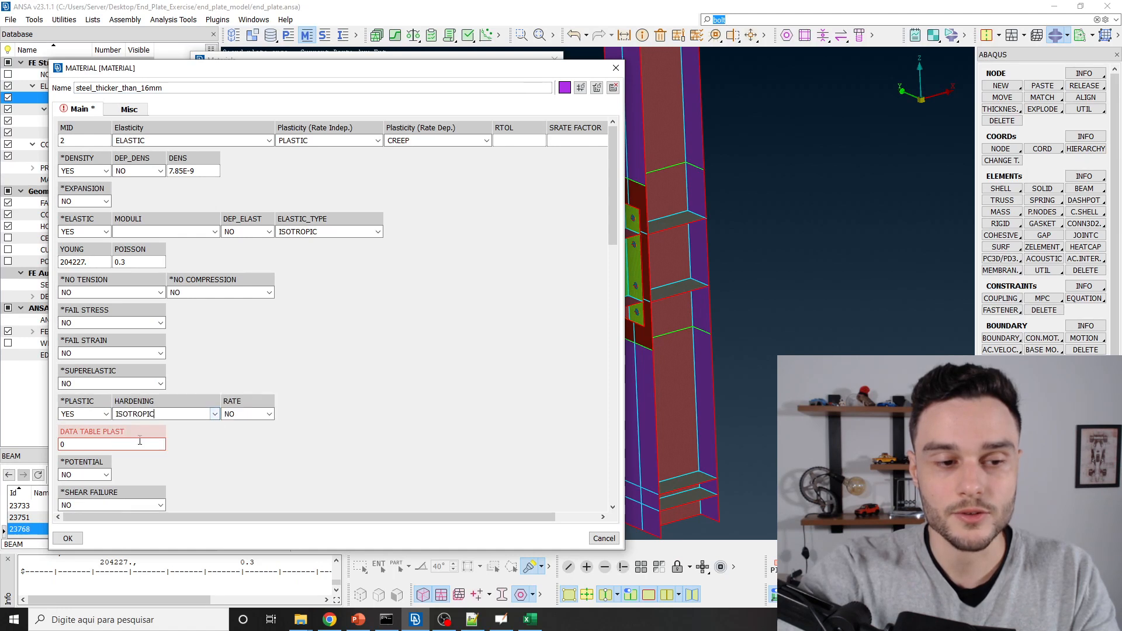
{"action": "left_click", "coordinate": [215, 414]}
{"action": "left_click", "coordinate": [163, 424]}
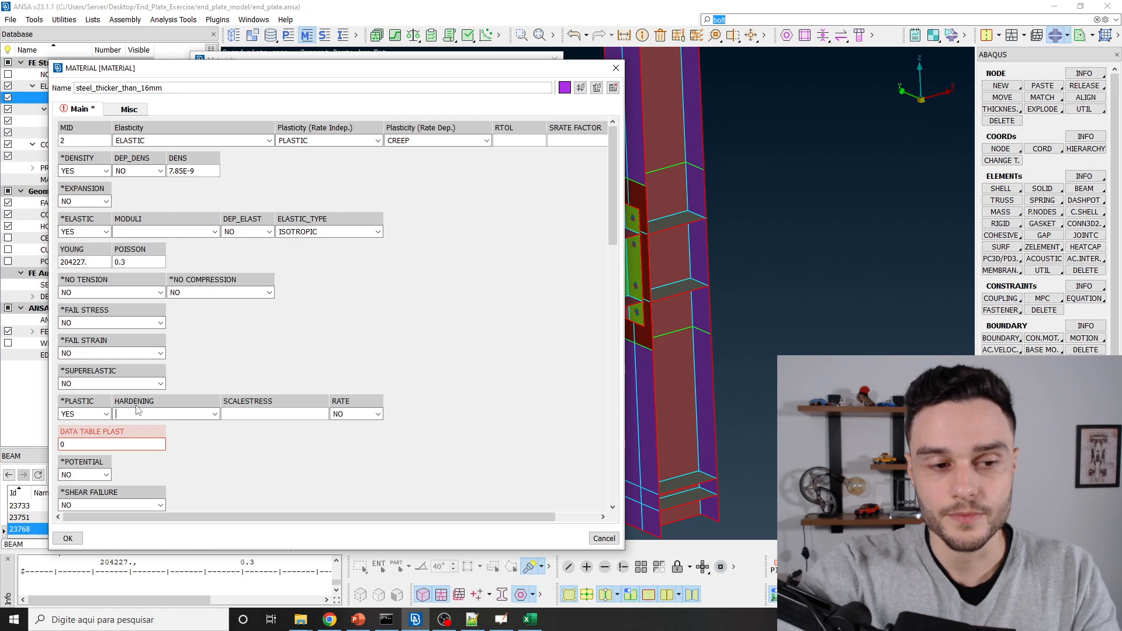
{"action": "left_click", "coordinate": [214, 414]}
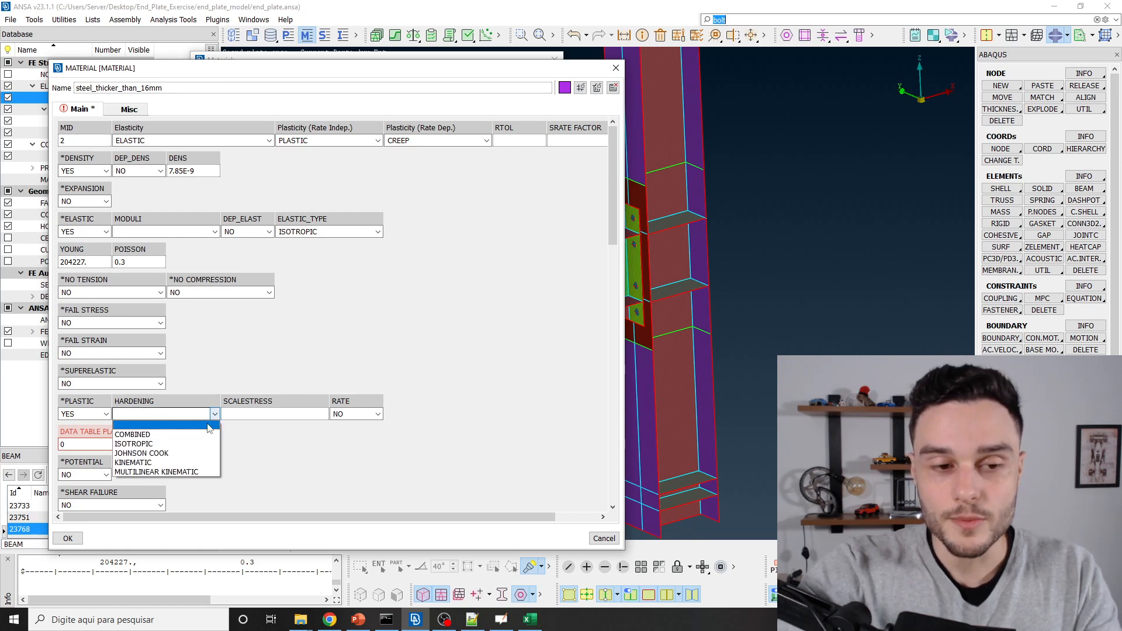
{"action": "left_click", "coordinate": [138, 446]}
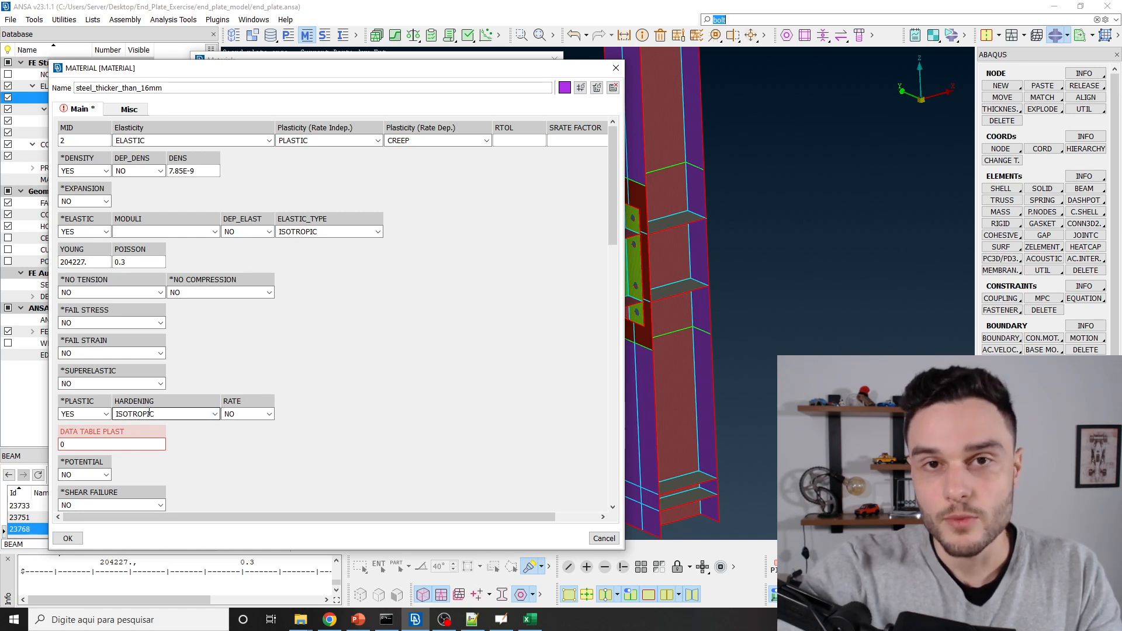
Open the data table list for the material's plastic data and copy the plastic_thinner_than_16mm table.
{"action": "double_click", "coordinate": [105, 446]}
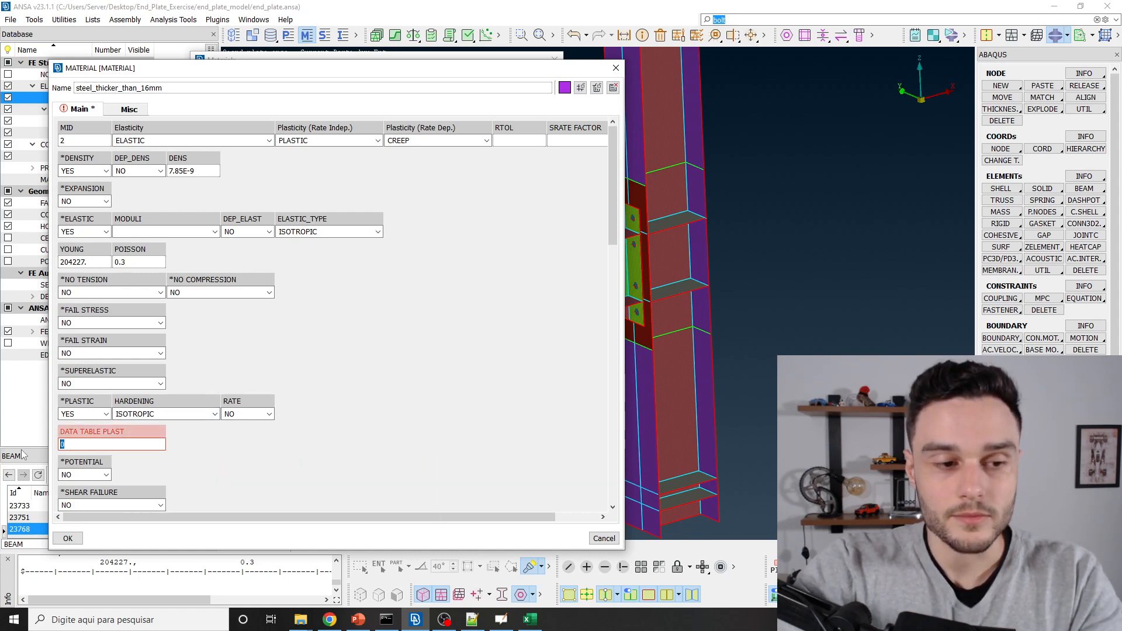
{"action": "key", "text": "F1"}
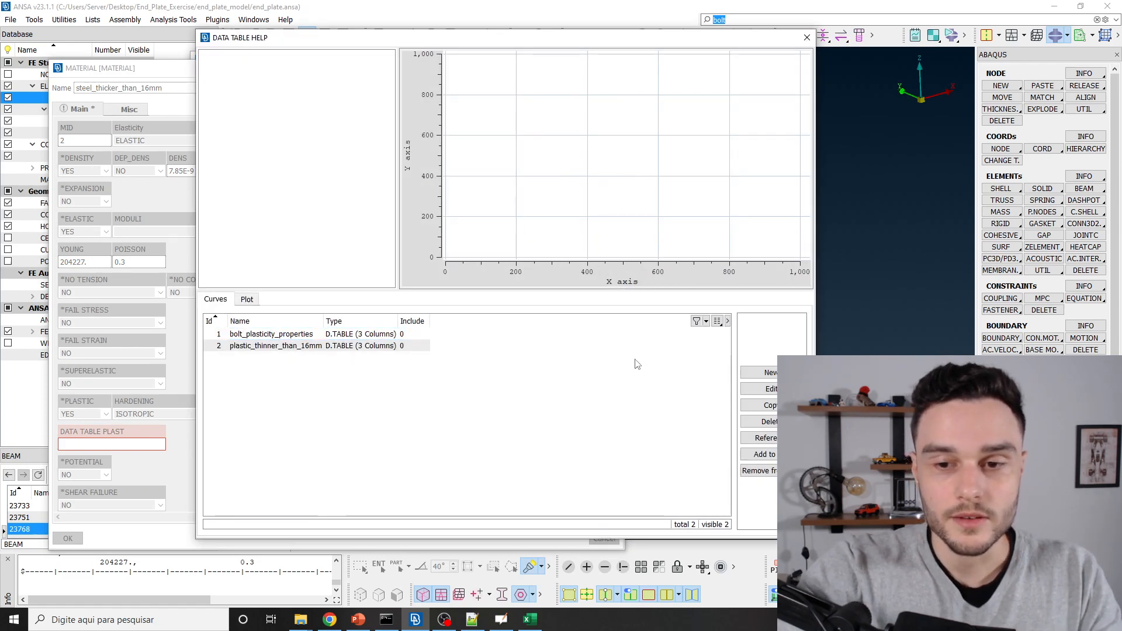
{"action": "left_click", "coordinate": [330, 347]}
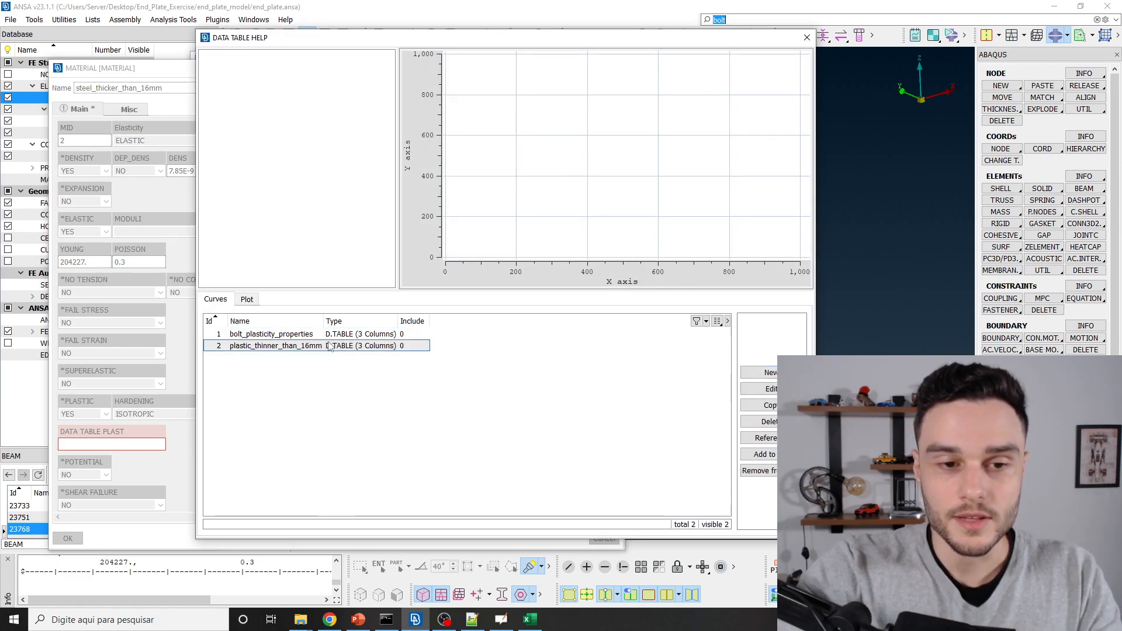
{"action": "left_click", "coordinate": [265, 347]}
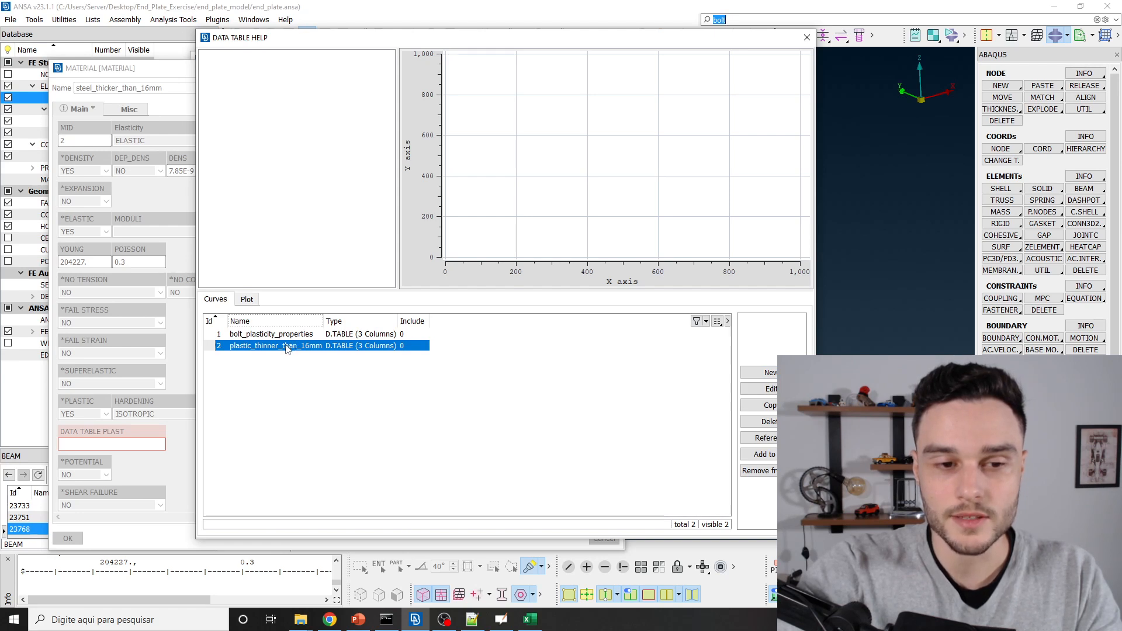
{"action": "left_click", "coordinate": [770, 405]}
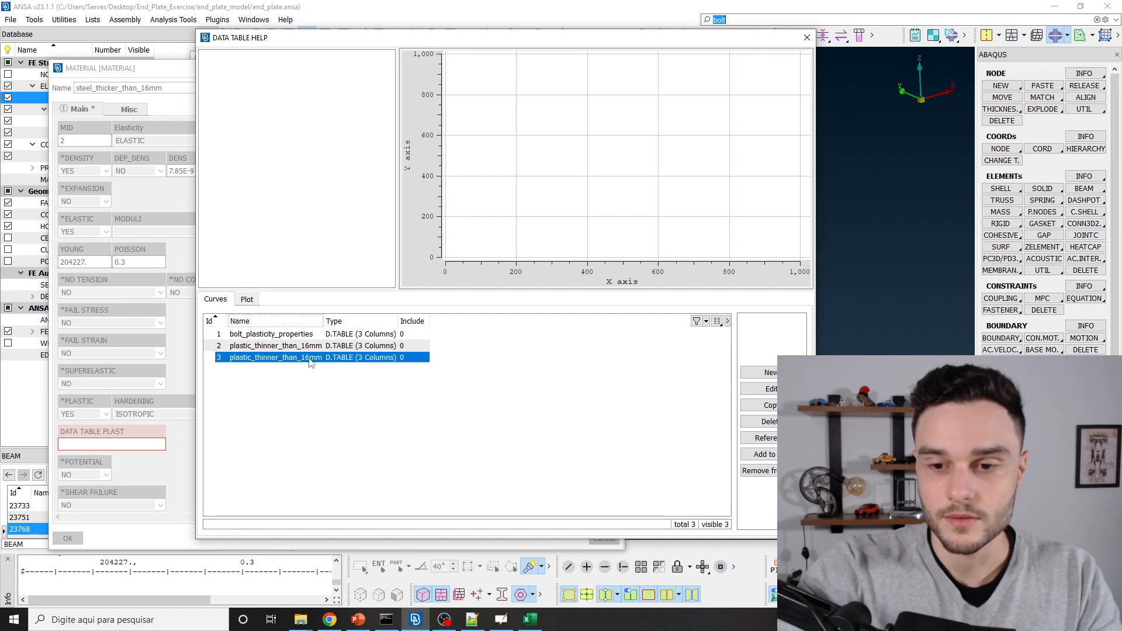
Edit the copied table, setting the yield stress to 363 in both rows as given in the paper.
{"action": "left_click", "coordinate": [769, 388]}
{"action": "left_click", "coordinate": [239, 69]}
{"action": "key", "text": "alt+Tab"}
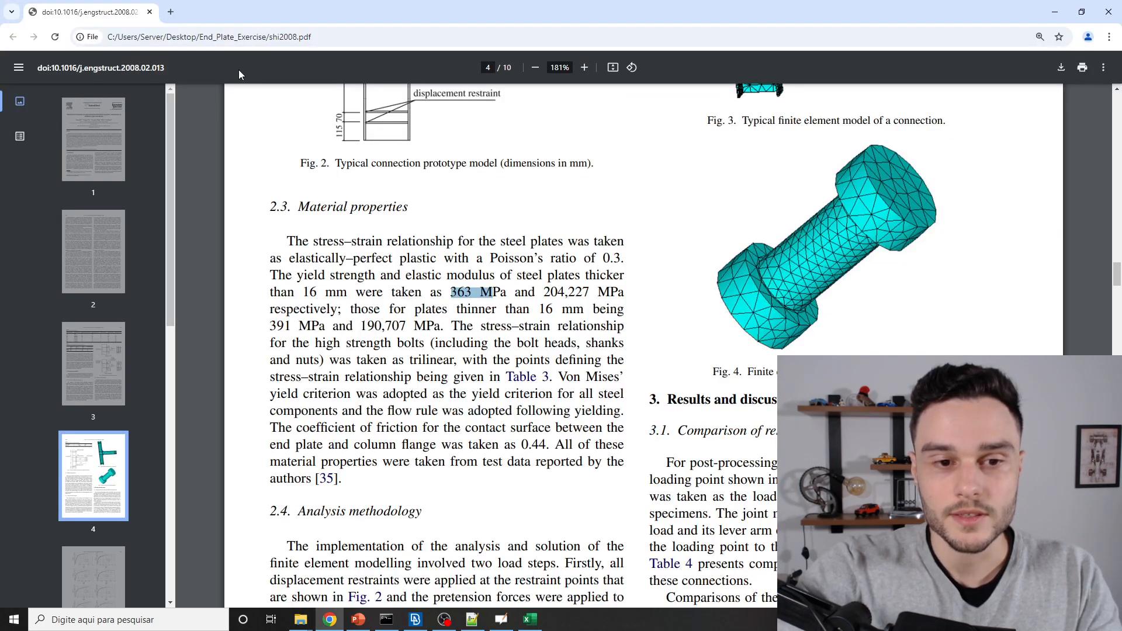
{"action": "key", "text": "alt+Tab"}
{"action": "type", "text": "363"}
{"action": "left_click", "coordinate": [246, 86]}
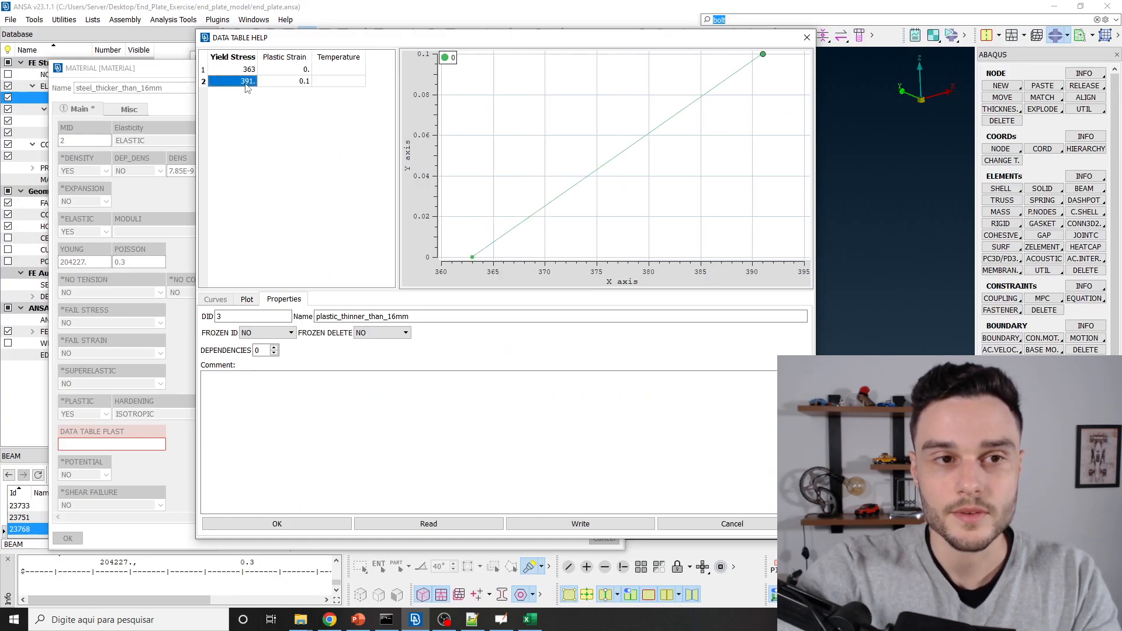
{"action": "type", "text": "363"}
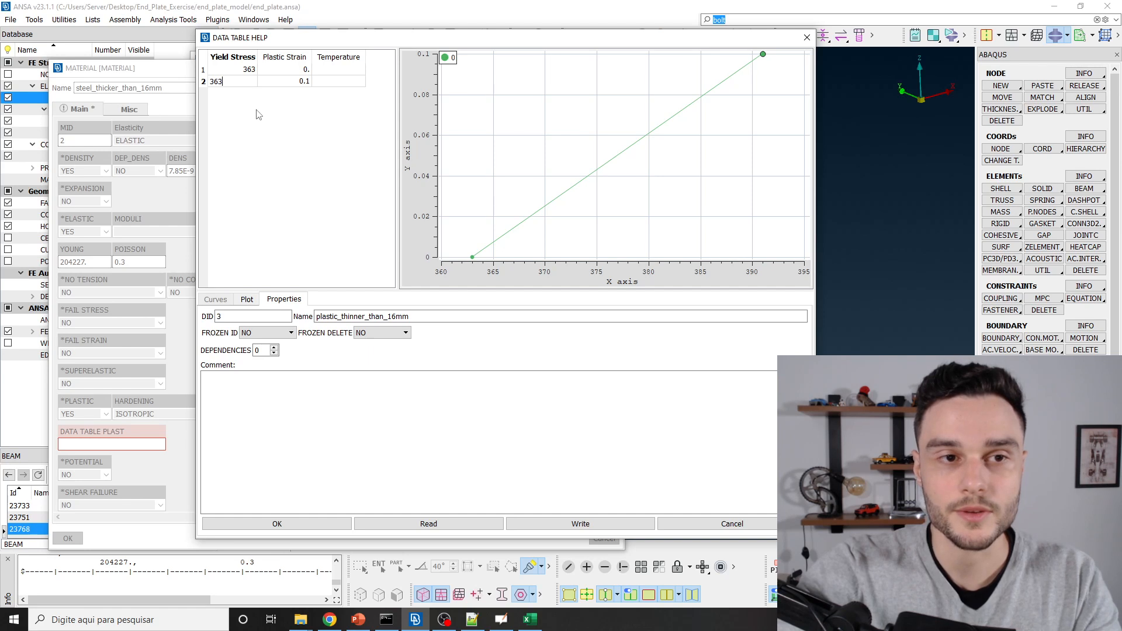
{"action": "left_click", "coordinate": [299, 231]}
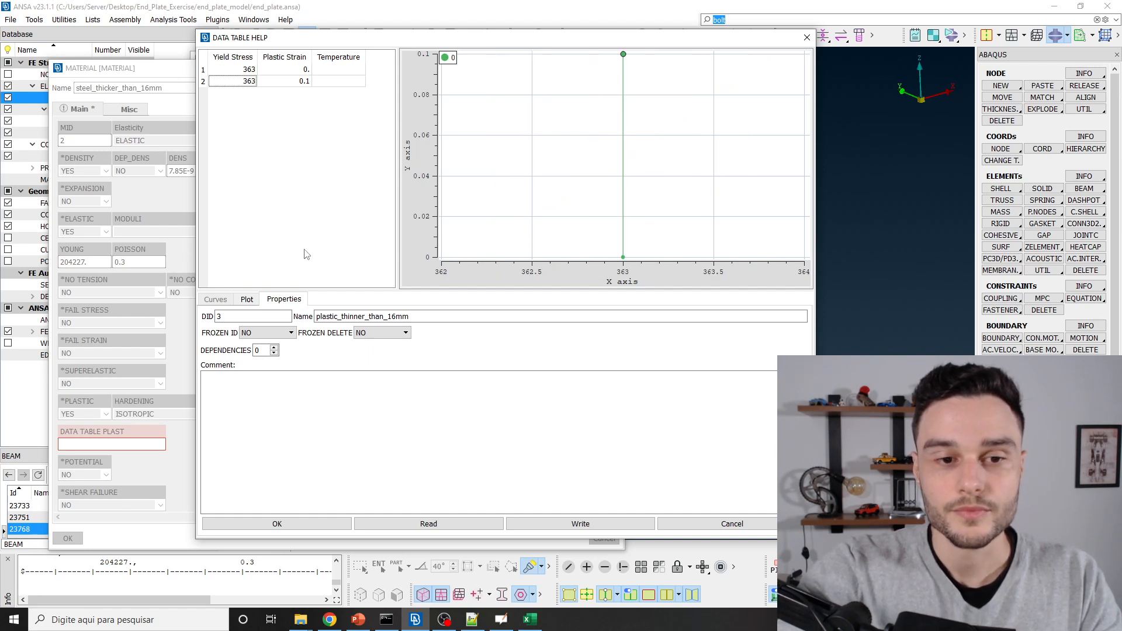
Rename the copied data table as plastic_thicker_than_16mm and save it.
{"action": "left_click", "coordinate": [391, 316]}
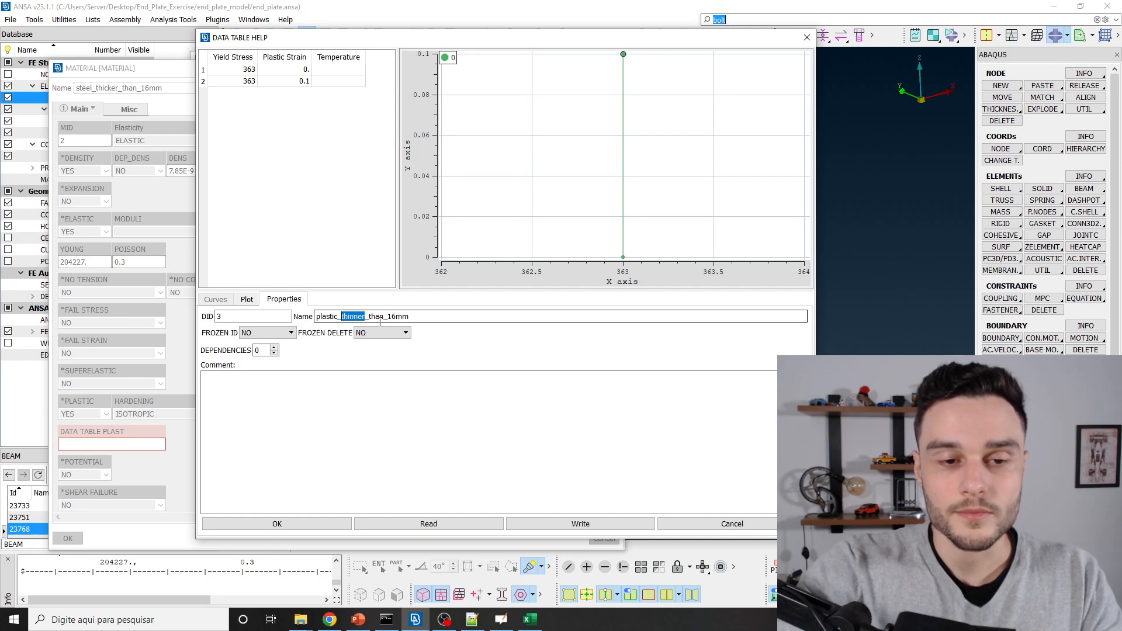
{"action": "type", "text": "thicker"}
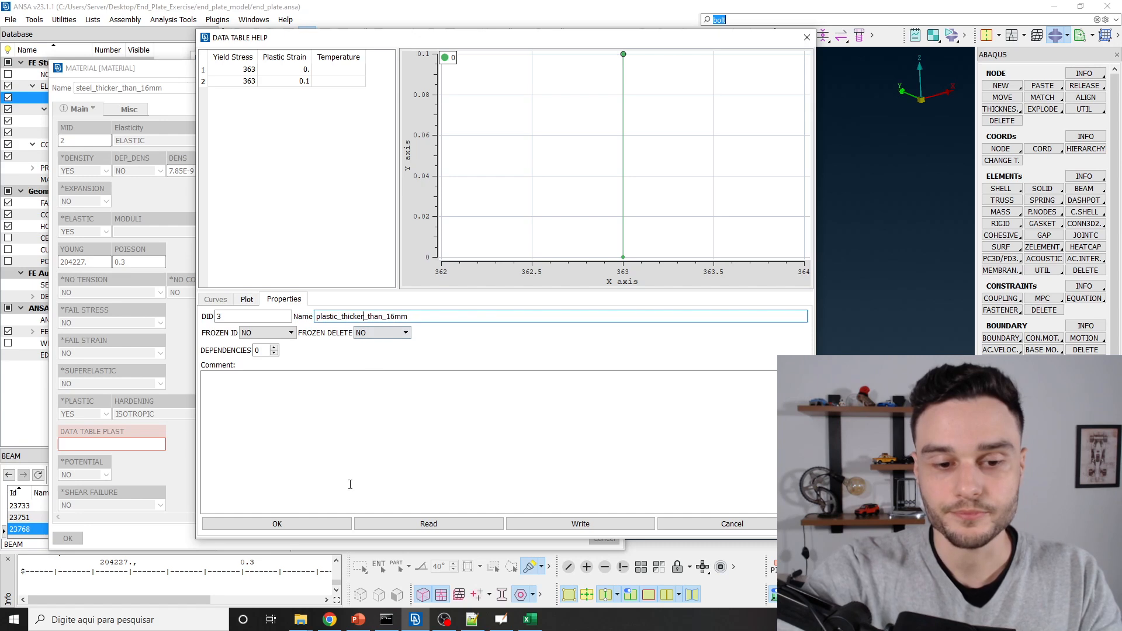
{"action": "left_click", "coordinate": [301, 524]}
Assign the plastic_thicker_than_16mm table as the plastic data of steel_thicker_than_16mm and accept the material.
{"action": "left_click", "coordinate": [281, 358]}
{"action": "double_click", "coordinate": [281, 358]}
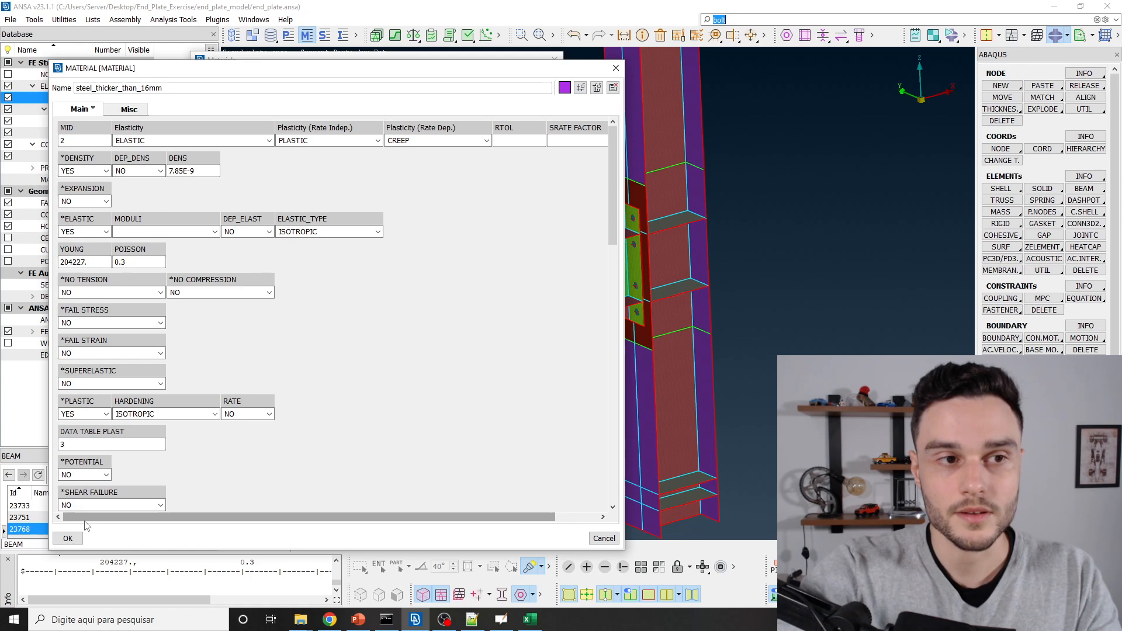
{"action": "left_click", "coordinate": [67, 538]}
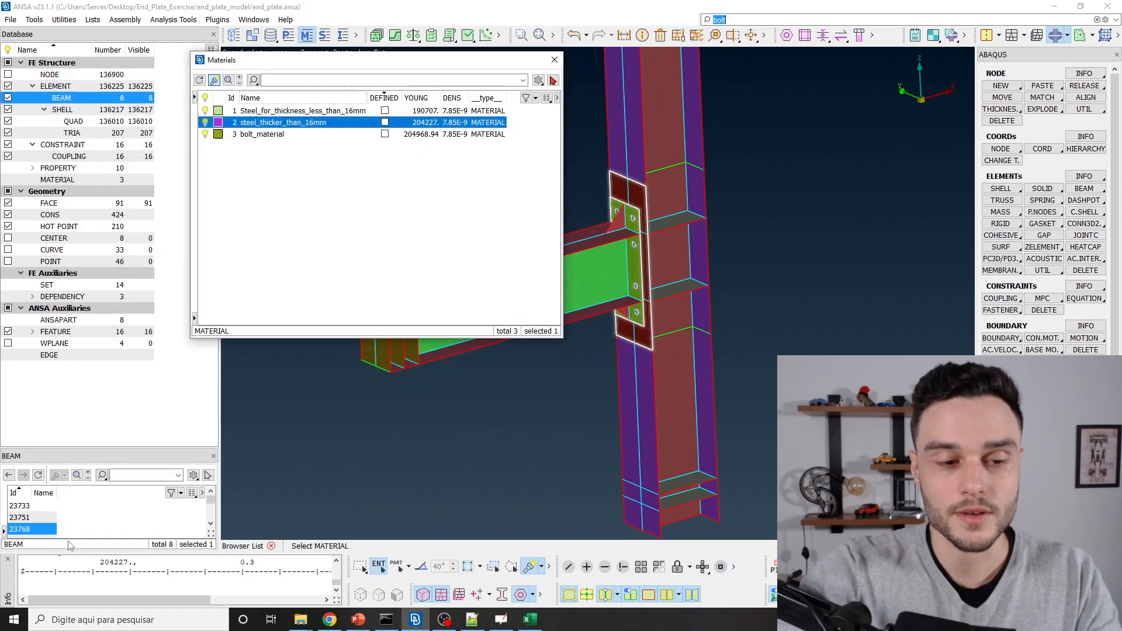
Clear the material selection, close the materials list and save the model database.
{"action": "left_click", "coordinate": [246, 314]}
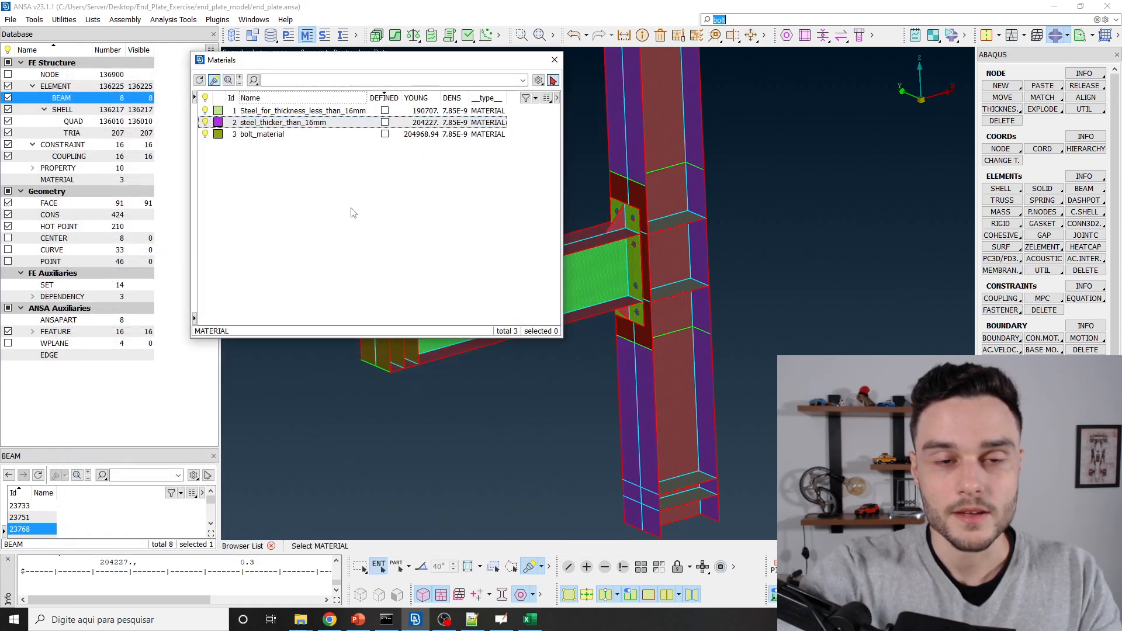
{"action": "left_click", "coordinate": [554, 61]}
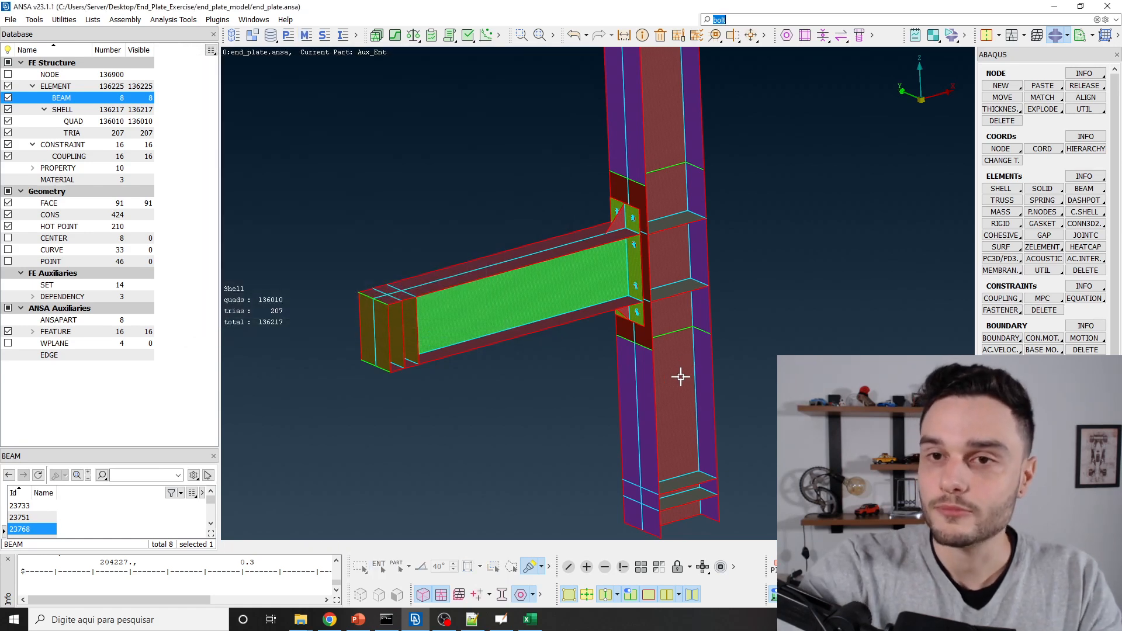
{"action": "mouse_move", "coordinate": [677, 296]}
{"action": "left_mouse_down"}
{"action": "mouse_move", "coordinate": [668, 288]}
{"action": "mouse_move", "coordinate": [656, 300]}
{"action": "left_mouse_up"}
{"action": "left_click", "coordinate": [10, 20]}
{"action": "left_click", "coordinate": [28, 140]}
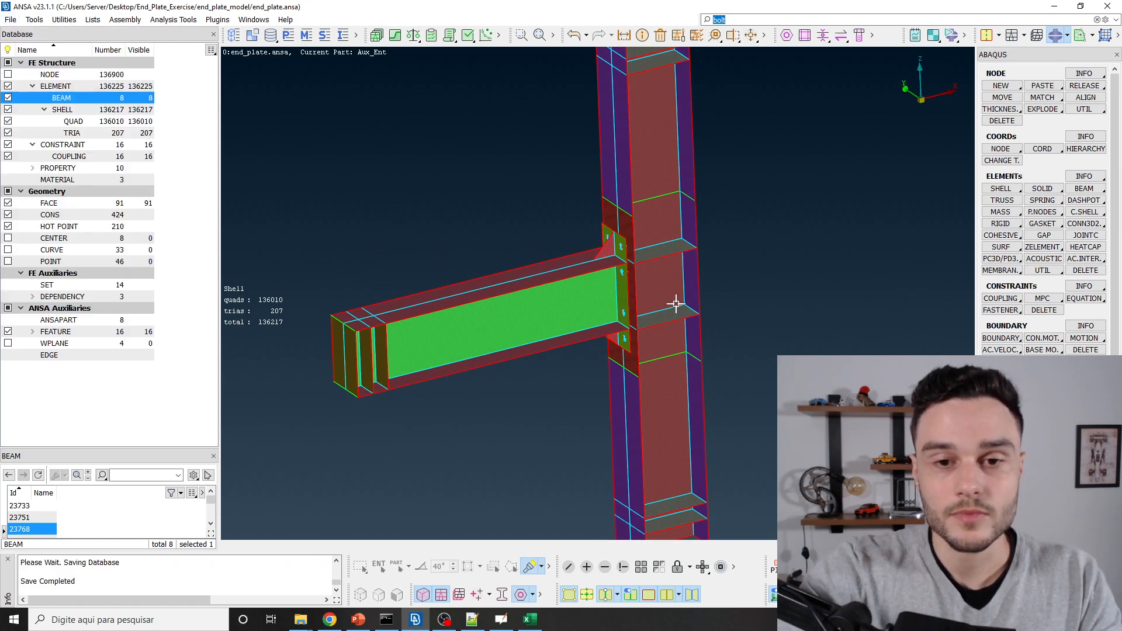
Examine the beam-to-column assembly and the couplings around the upper bolt holes of the end plate.
{"action": "left_click_drag", "start_coordinate": [621, 343], "coordinate": [615, 269]}
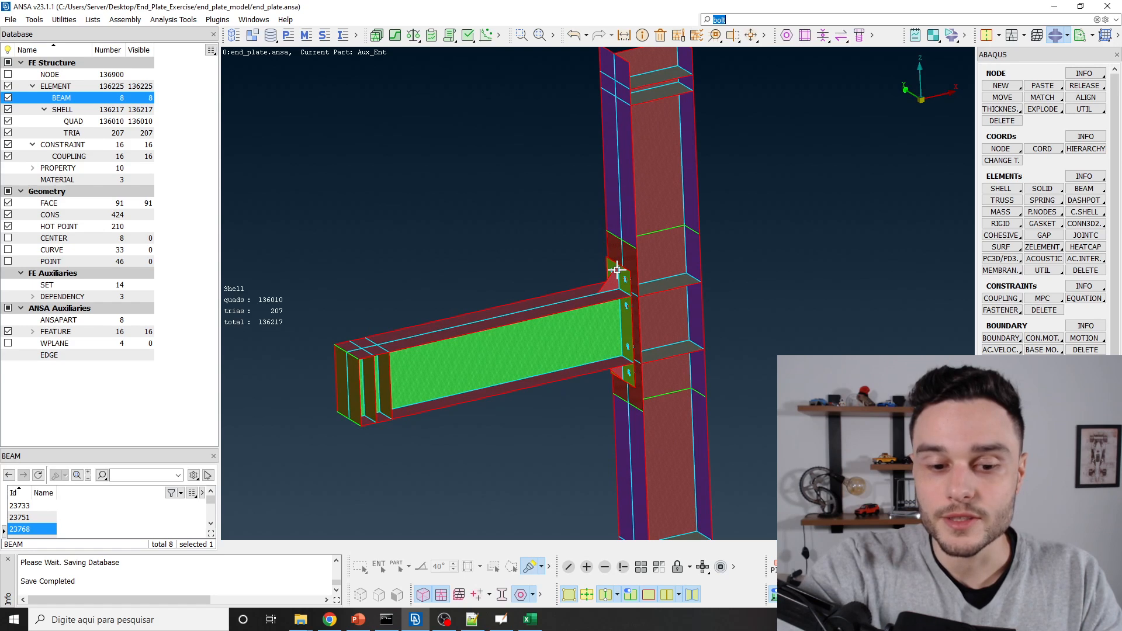
{"action": "left_click_drag", "start_coordinate": [592, 367], "coordinate": [594, 257]}
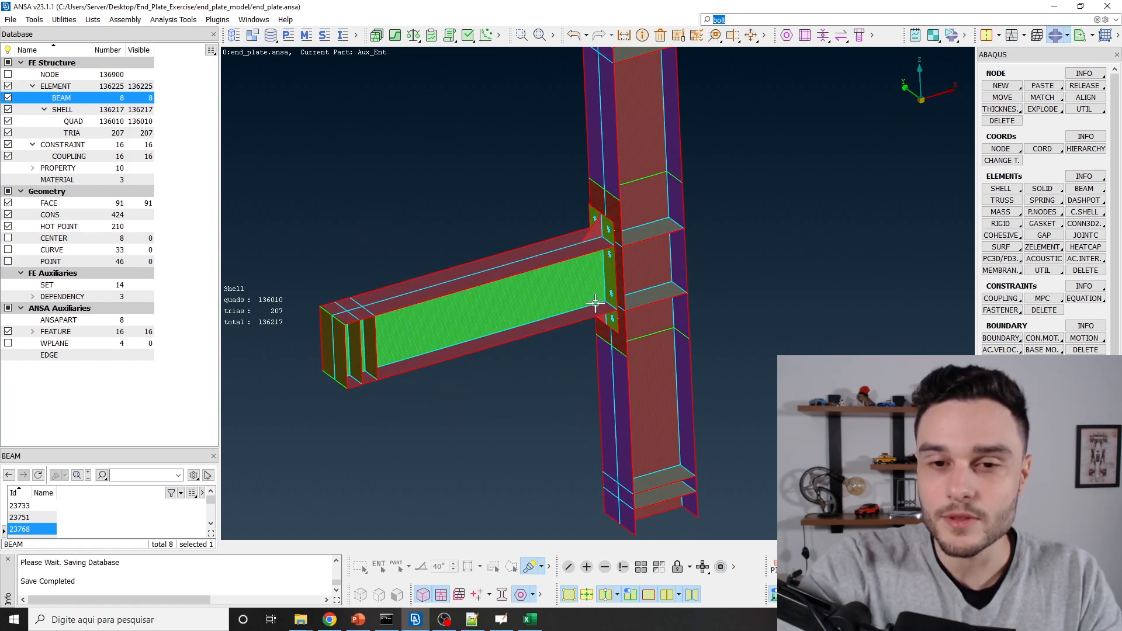
{"action": "scroll", "coordinate": [624, 211], "scroll_direction": "up", "scroll_amount": 6}
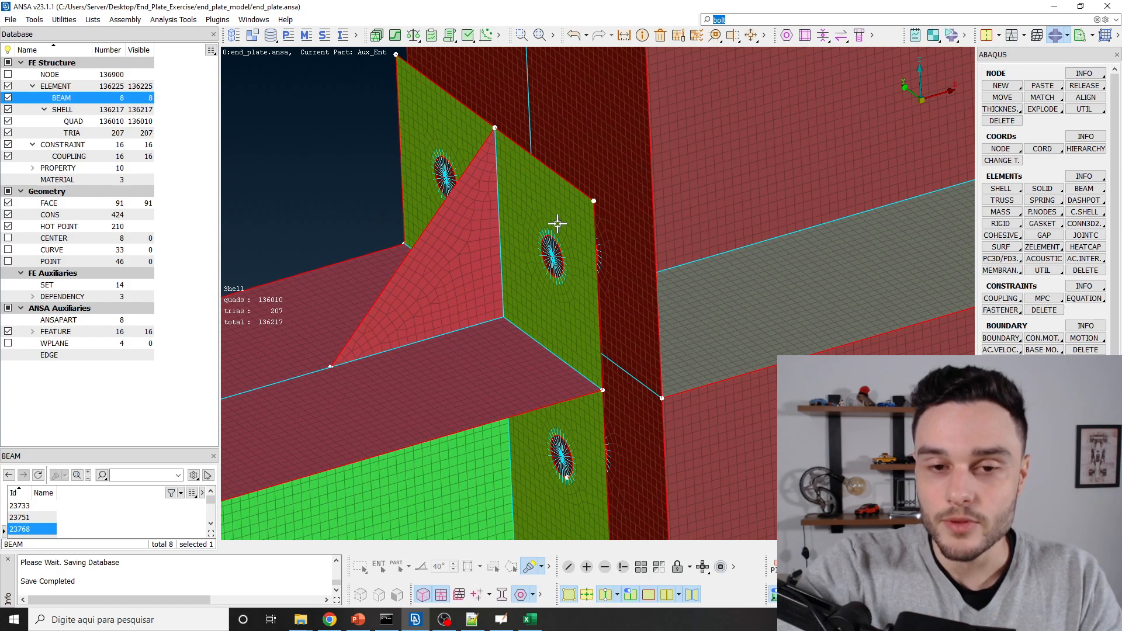
{"action": "left_click_drag", "start_coordinate": [530, 228], "coordinate": [566, 252]}
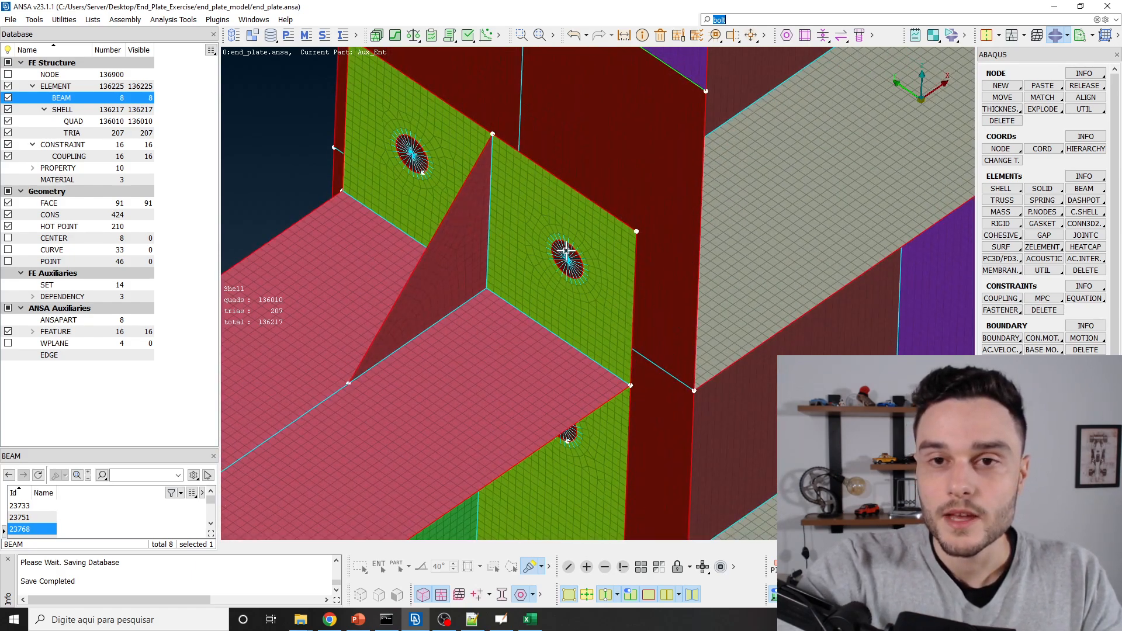
{"action": "scroll", "coordinate": [566, 251], "scroll_direction": "down", "scroll_amount": 6}
{"action": "middle_click_drag", "start_coordinate": [565, 252], "coordinate": [506, 171], "text": "ctrl"}
{"action": "left_click_drag", "start_coordinate": [512, 204], "coordinate": [498, 233], "text": "ctrl"}
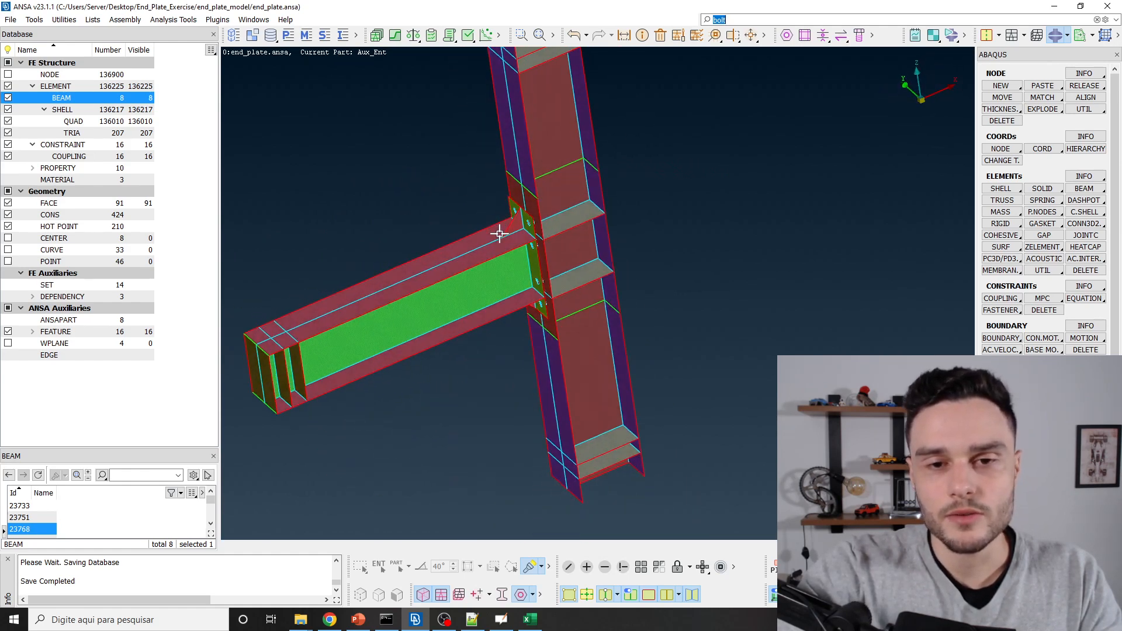
{"action": "scroll", "coordinate": [498, 233], "scroll_direction": "up", "scroll_amount": 4}
{"action": "scroll", "coordinate": [588, 208], "scroll_direction": "down", "scroll_amount": 2}
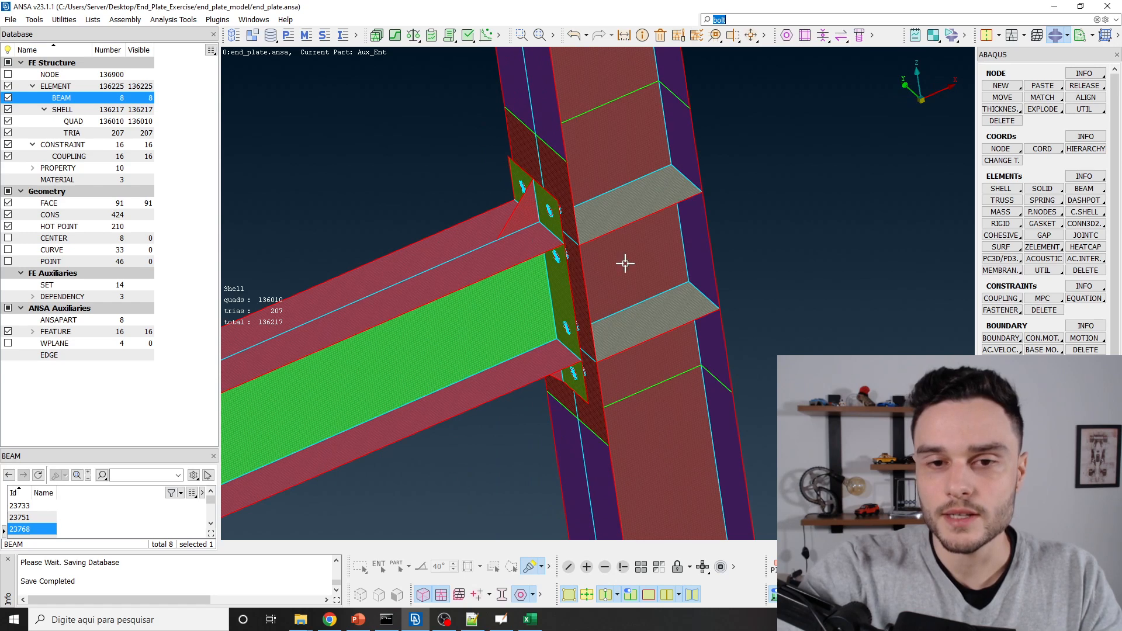
{"action": "scroll", "coordinate": [551, 251], "scroll_direction": "down", "scroll_amount": 2}
{"action": "scroll", "coordinate": [388, 398], "scroll_direction": "up", "scroll_amount": 2}
{"action": "scroll", "coordinate": [409, 350], "scroll_direction": "down", "scroll_amount": 2}
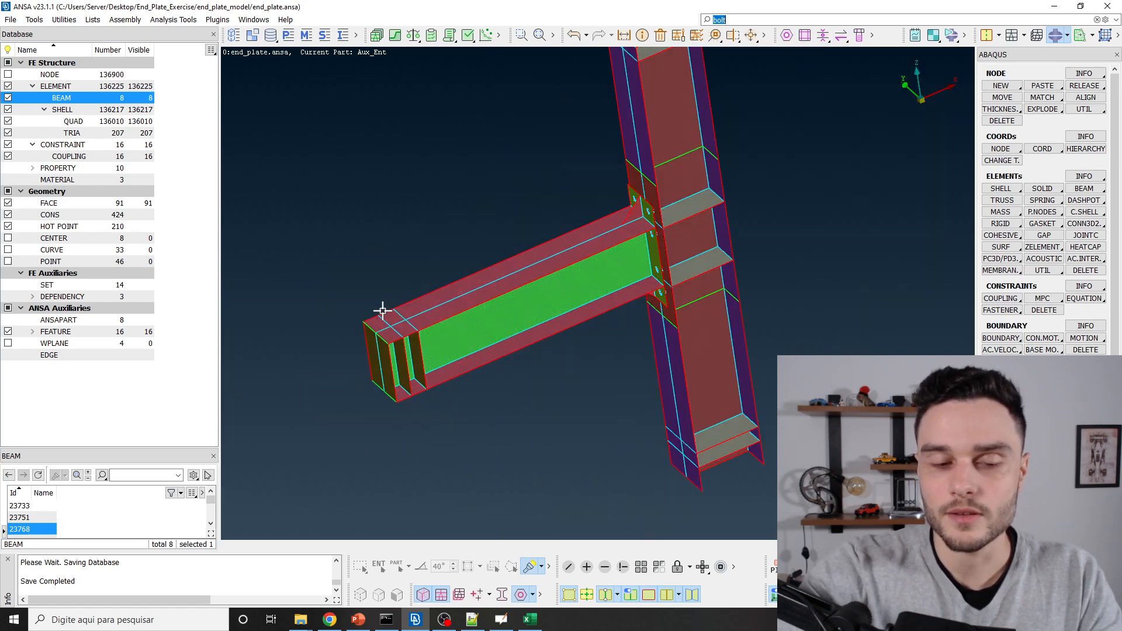
{"action": "scroll", "coordinate": [639, 293], "scroll_direction": "down", "scroll_amount": 2}
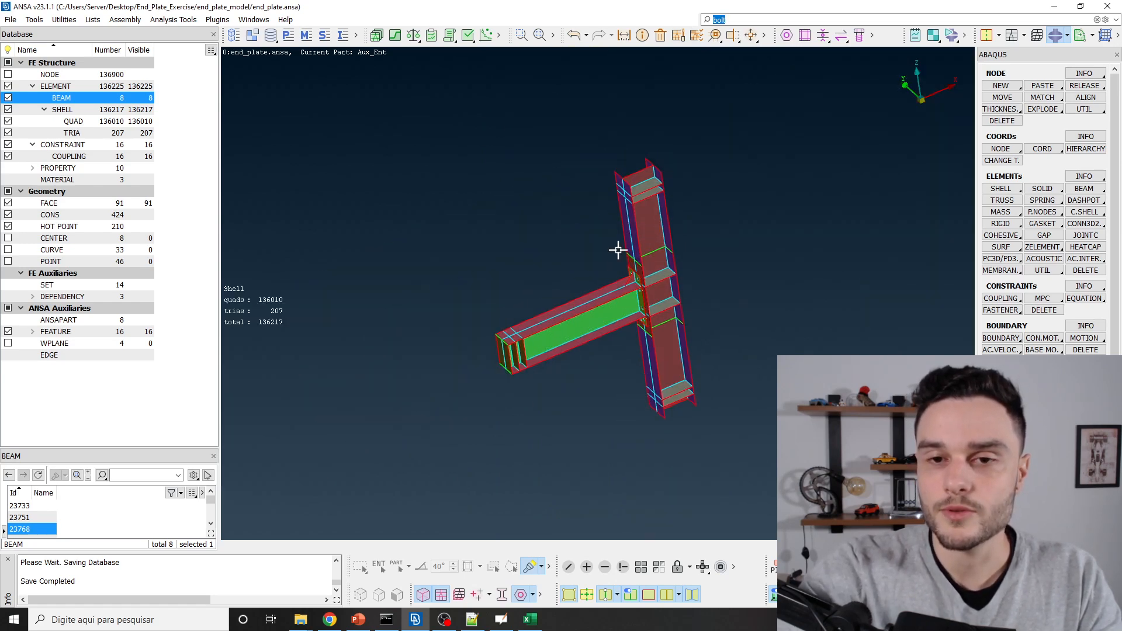
Inspect the bolts between the end plate and column flange, close up and from both the upper and lower sides.
{"action": "left_click_drag", "start_coordinate": [632, 302], "coordinate": [645, 311], "text": "ctrl"}
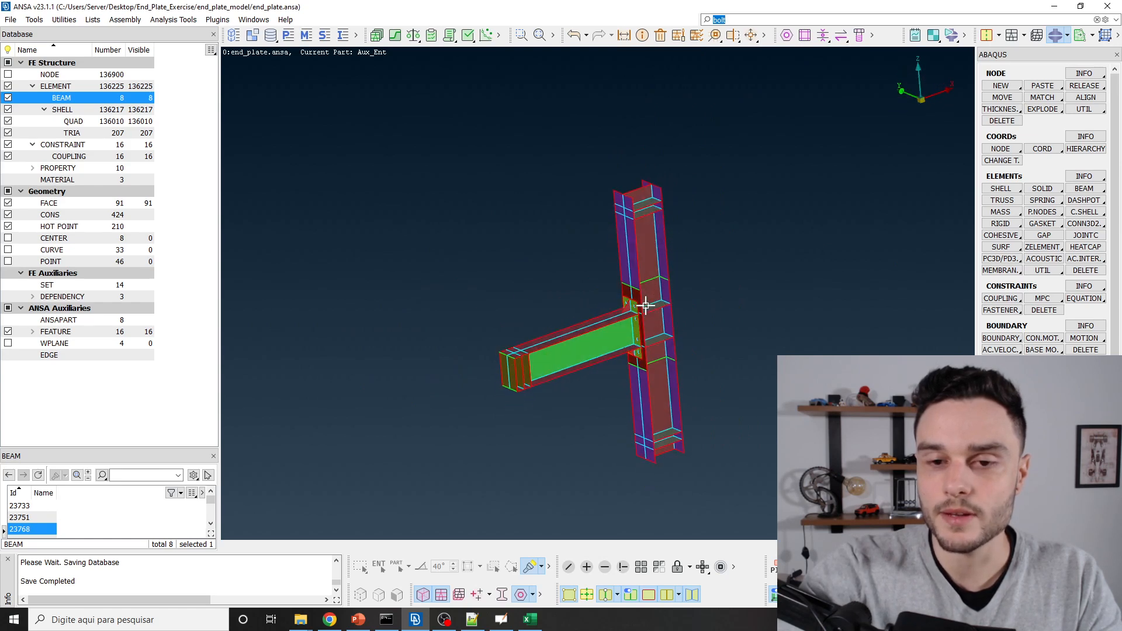
{"action": "scroll", "coordinate": [641, 311], "scroll_direction": "up", "scroll_amount": 2}
{"action": "left_click_drag", "start_coordinate": [642, 312], "coordinate": [648, 286], "text": "ctrl"}
{"action": "scroll", "coordinate": [620, 298], "scroll_direction": "up", "scroll_amount": 5}
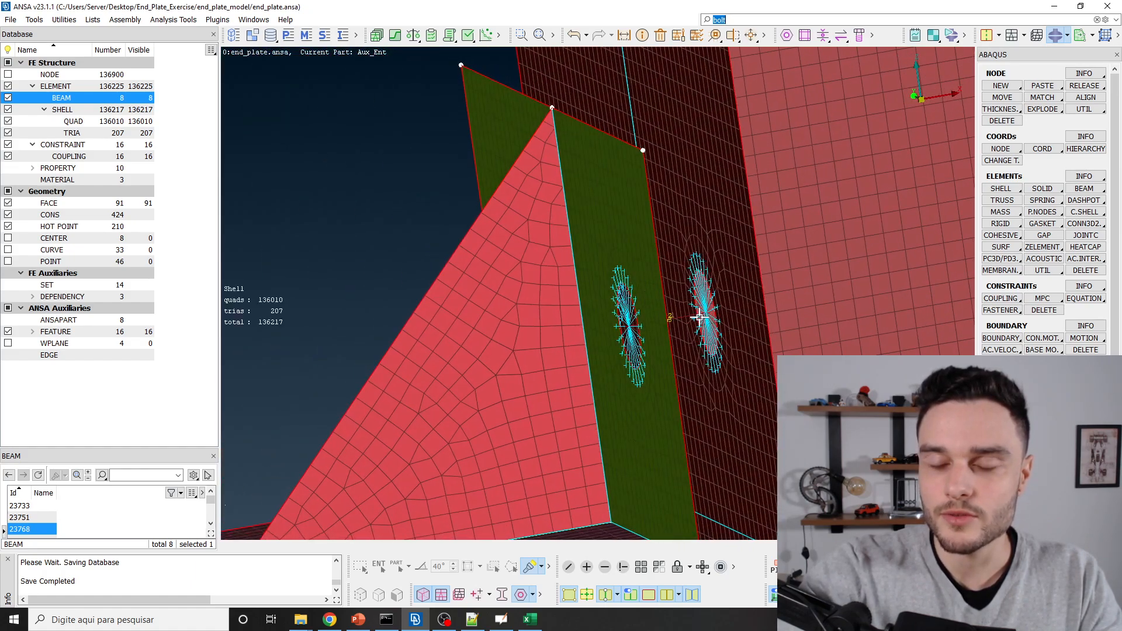
{"action": "scroll", "coordinate": [614, 228], "scroll_direction": "down", "scroll_amount": 6}
{"action": "mouse_move", "coordinate": [613, 226]}
{"action": "left_mouse_down", "text": "ctrl"}
{"action": "mouse_move", "coordinate": [618, 253]}
{"action": "mouse_move", "coordinate": [642, 213]}
{"action": "mouse_move", "coordinate": [640, 278]}
{"action": "mouse_move", "coordinate": [526, 218]}
{"action": "mouse_move", "coordinate": [602, 251]}
{"action": "mouse_move", "coordinate": [610, 240]}
{"action": "left_mouse_up", "text": "ctrl"}
{"action": "scroll", "coordinate": [607, 246], "scroll_direction": "up", "scroll_amount": 5}
{"action": "scroll", "coordinate": [533, 188], "scroll_direction": "down", "scroll_amount": 7}
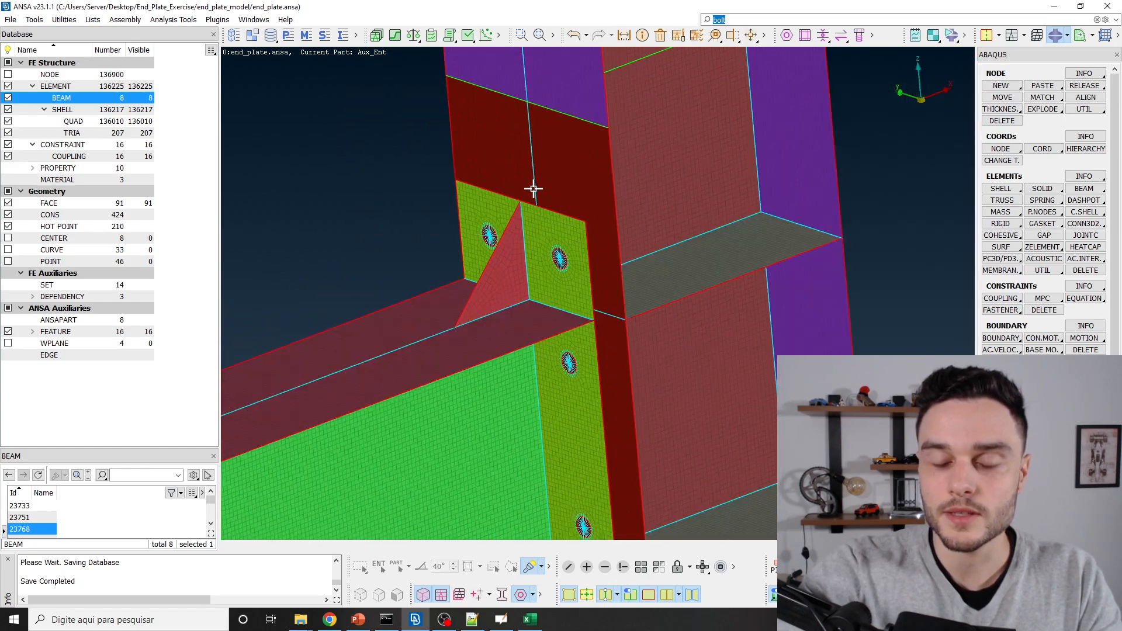
{"action": "left_click_drag", "start_coordinate": [554, 333], "coordinate": [552, 201], "text": "ctrl"}
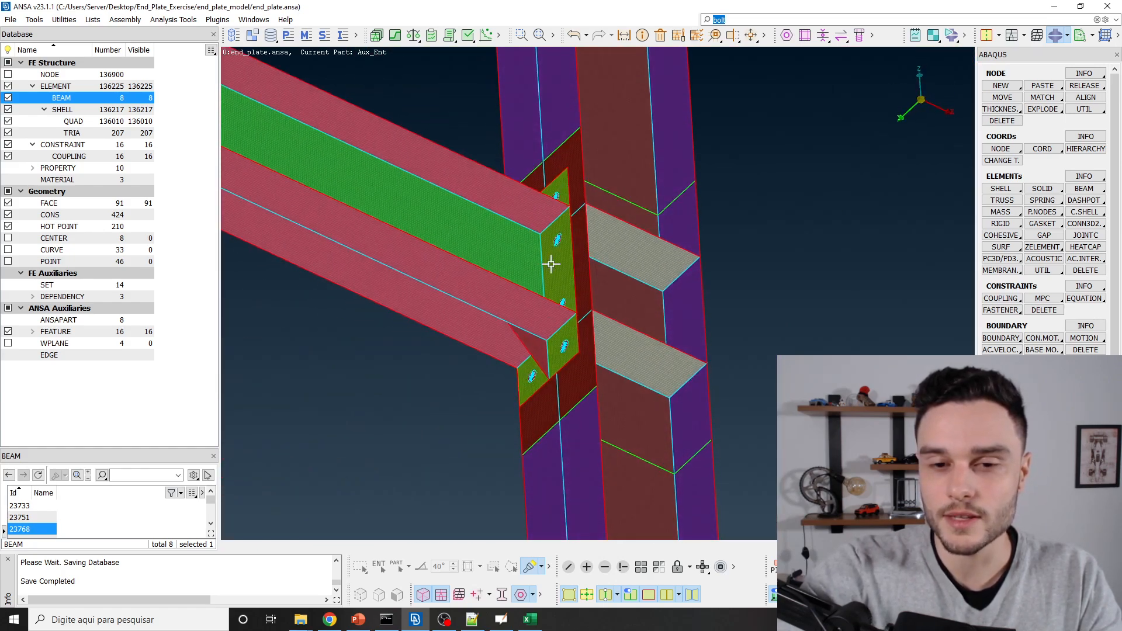
{"action": "scroll", "coordinate": [563, 349], "scroll_direction": "up", "scroll_amount": 7}
{"action": "left_click_drag", "start_coordinate": [564, 350], "coordinate": [535, 345], "text": "ctrl"}
{"action": "scroll", "coordinate": [529, 347], "scroll_direction": "down", "scroll_amount": 5}
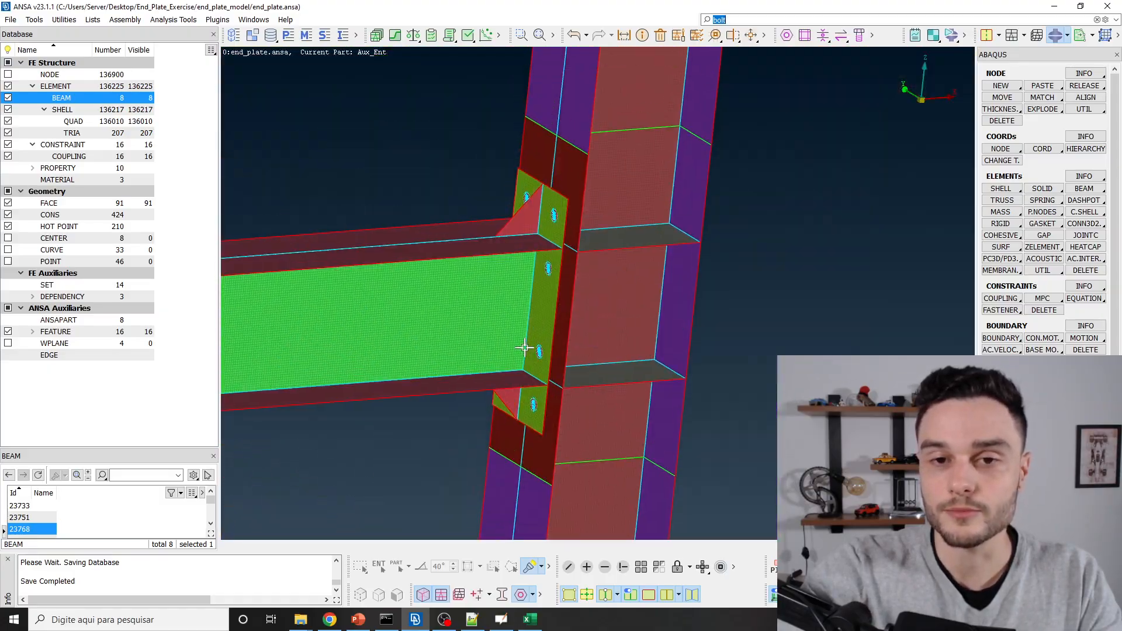
{"action": "scroll", "coordinate": [540, 203], "scroll_direction": "up", "scroll_amount": 7}
{"action": "mouse_move", "coordinate": [535, 203]}
{"action": "left_mouse_down", "text": "ctrl"}
{"action": "mouse_move", "coordinate": [489, 193]}
{"action": "mouse_move", "coordinate": [543, 211]}
{"action": "left_mouse_up", "text": "ctrl"}
{"action": "scroll", "coordinate": [543, 212], "scroll_direction": "down", "scroll_amount": 7}
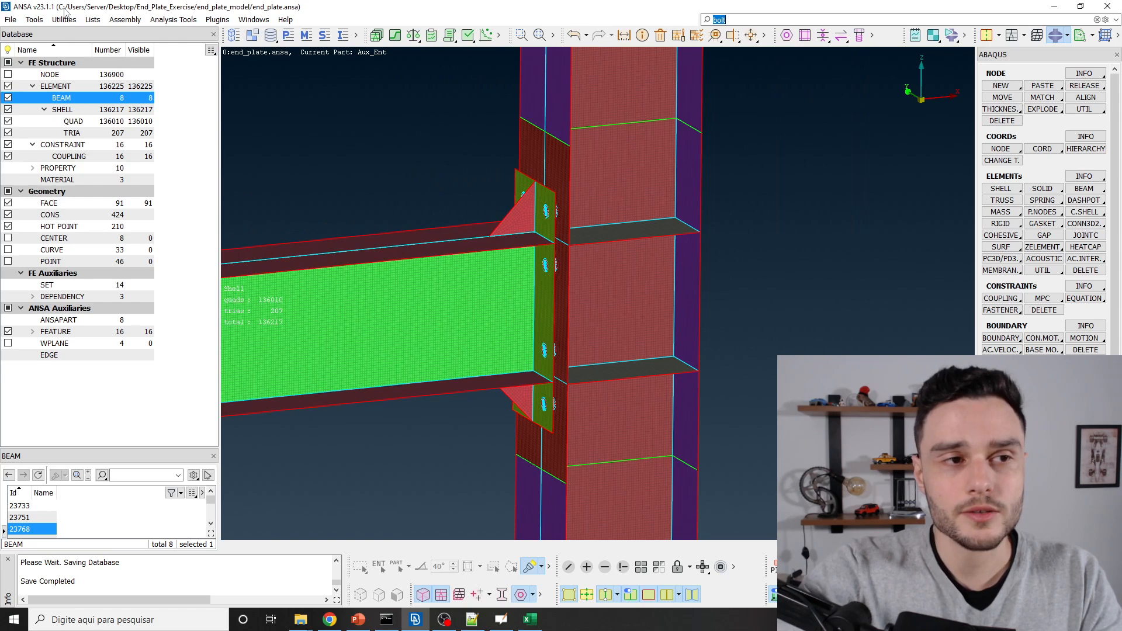
Save the model to its existing end_plate.ansa file.
{"action": "left_click", "coordinate": [11, 20]}
{"action": "left_click", "coordinate": [33, 141]}
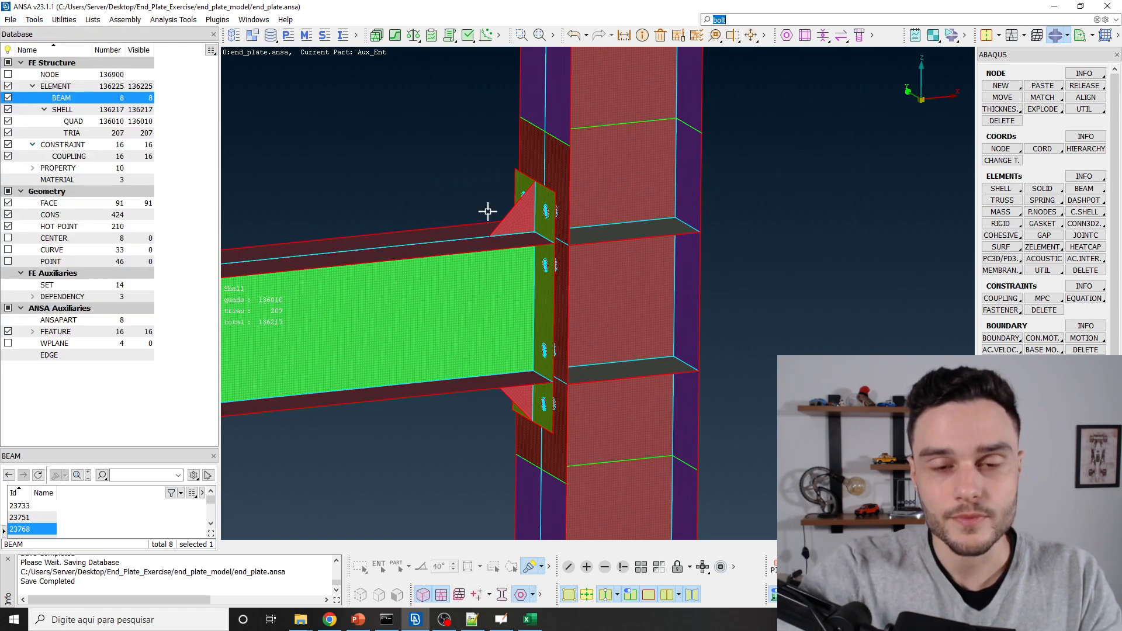
{"action": "scroll", "coordinate": [634, 257], "scroll_direction": "down", "scroll_amount": 3}
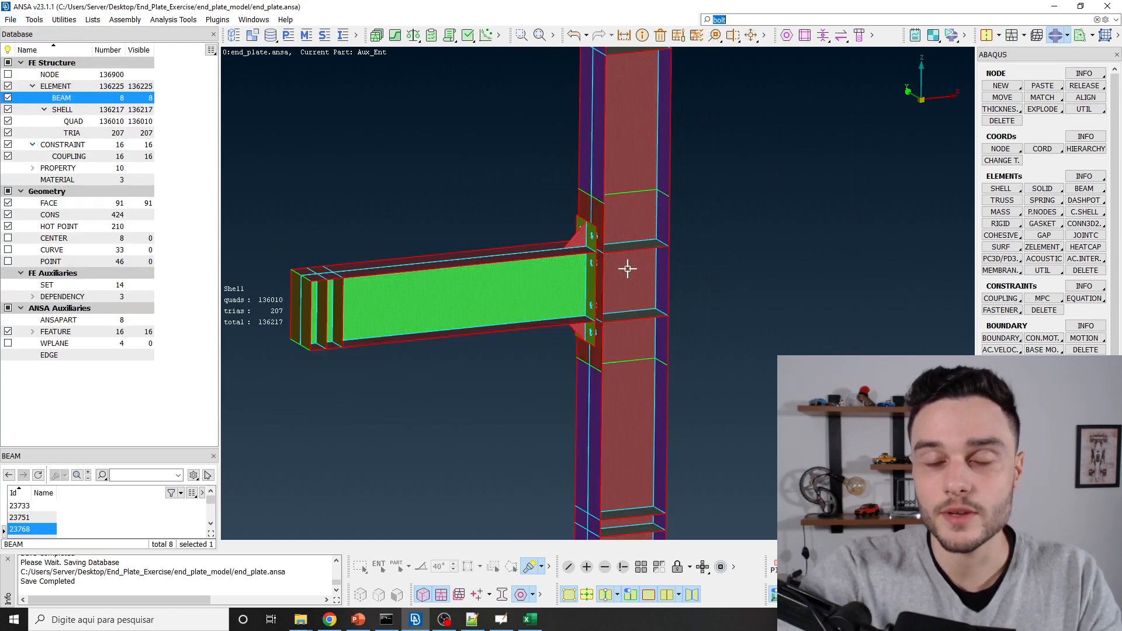